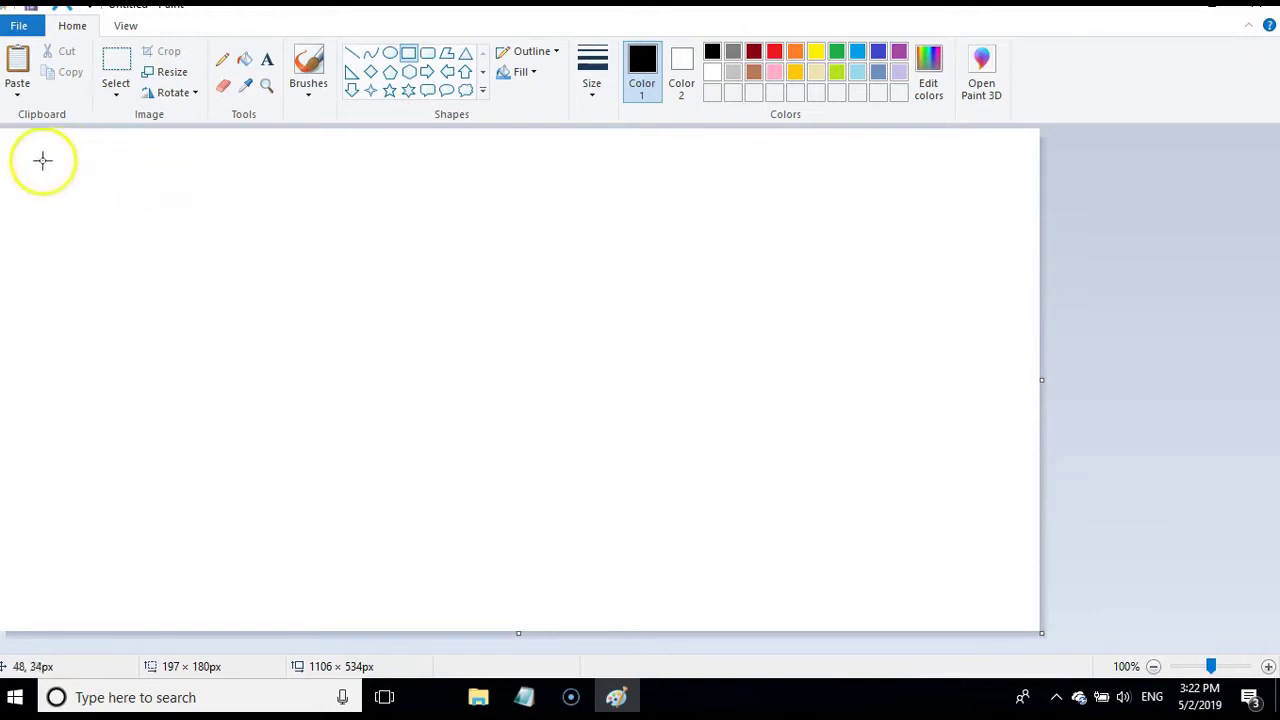
Draw a rectangle of about 208 × 180 px in the canvas's upper-left corner, with two short horizontal lines inside its upper half
mouse_move(26, 142)
mouse_down()
mouse_move(103, 183)
mouse_move(224, 313)
mouse_up()
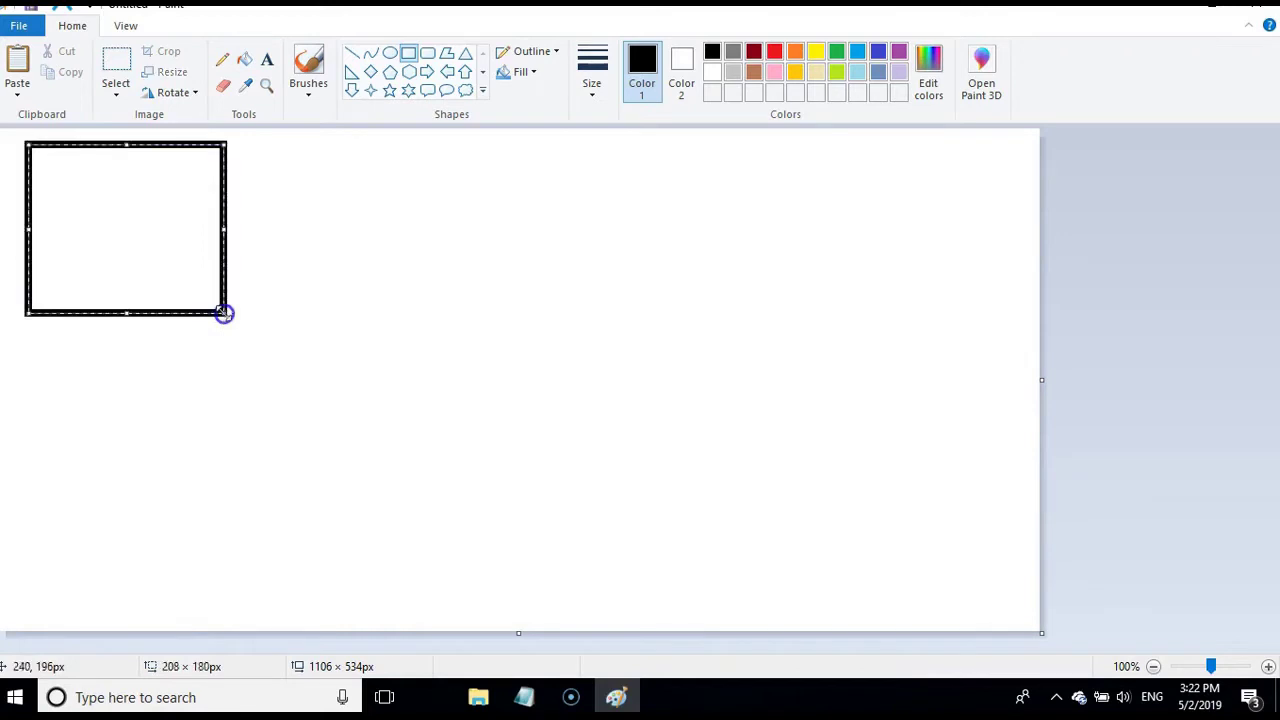
click(352, 53)
drag(88, 182, 167, 184)
drag(88, 217, 179, 219)
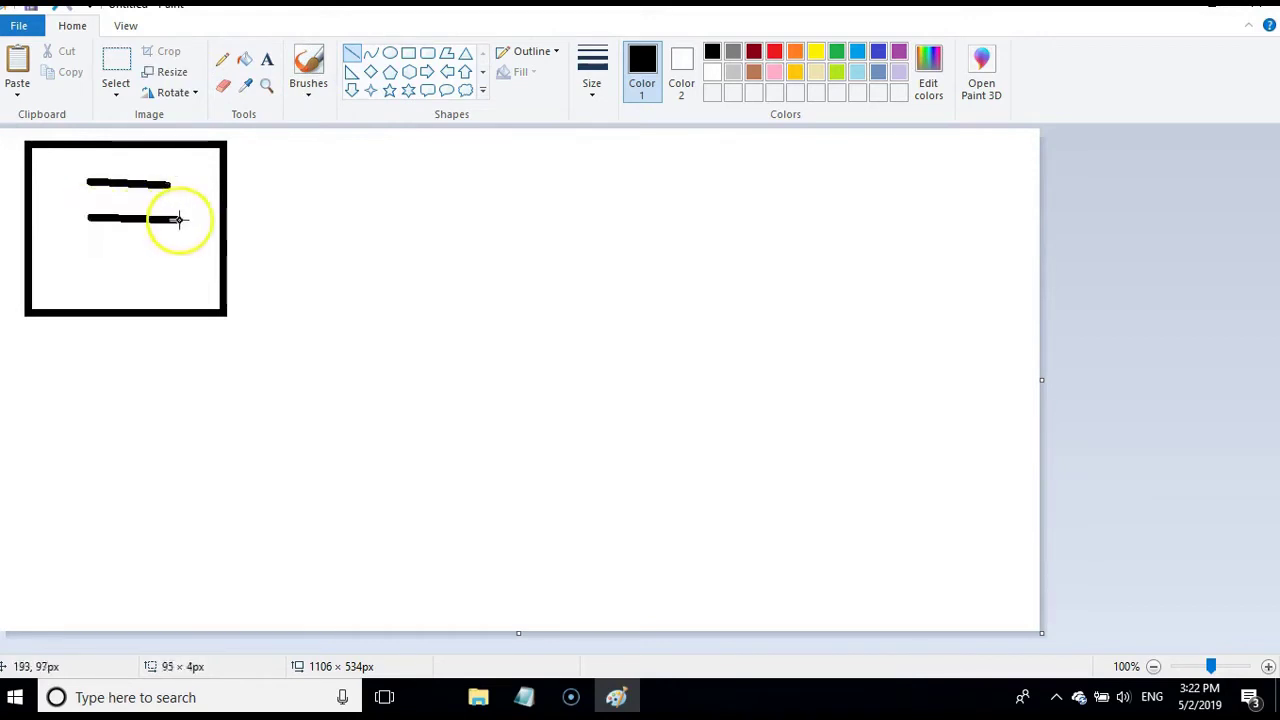
Add an upright rectangle of about 38 × 58 px beside the two lines and a wide one of about 85 × 25 px below them
click(408, 53)
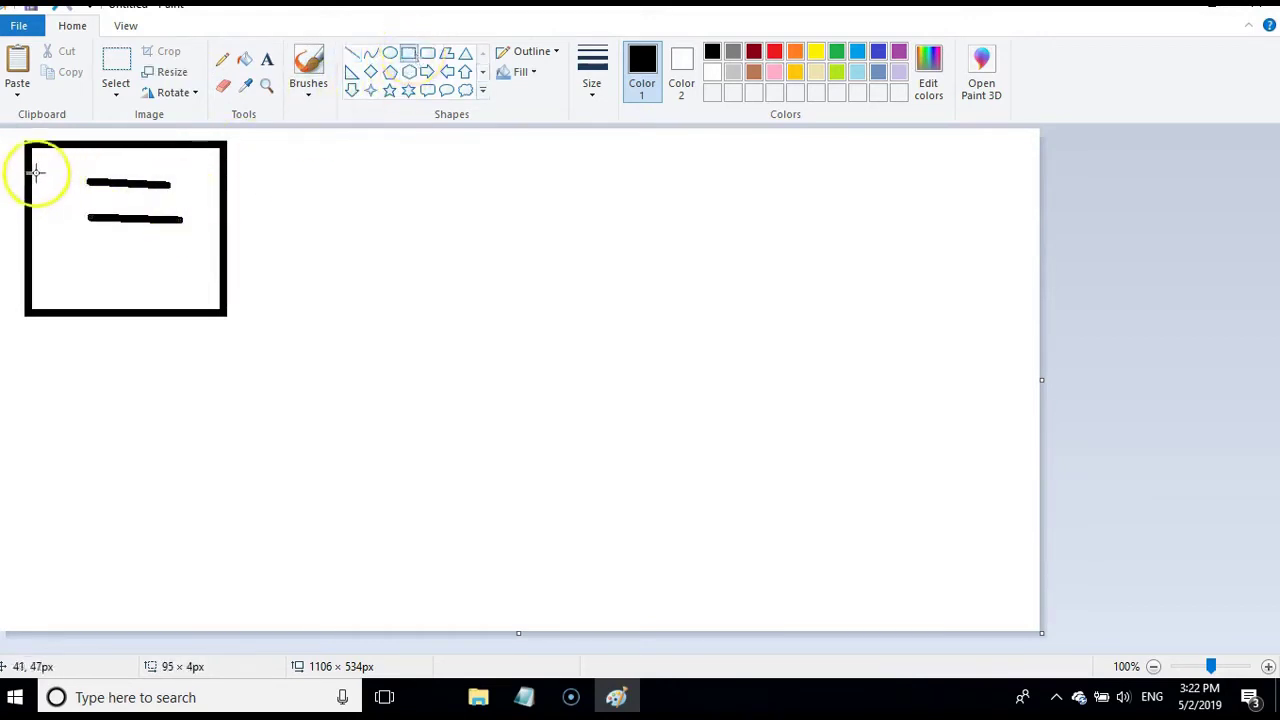
drag(38, 164, 45, 214)
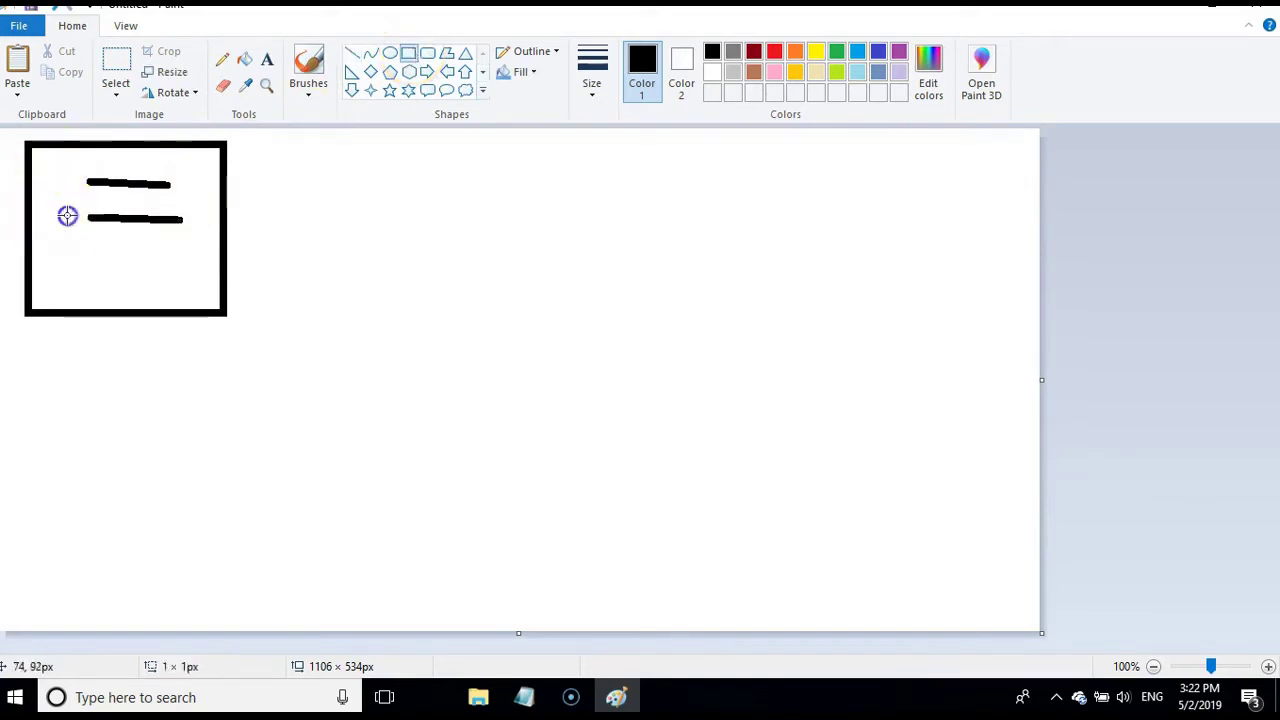
click(409, 56)
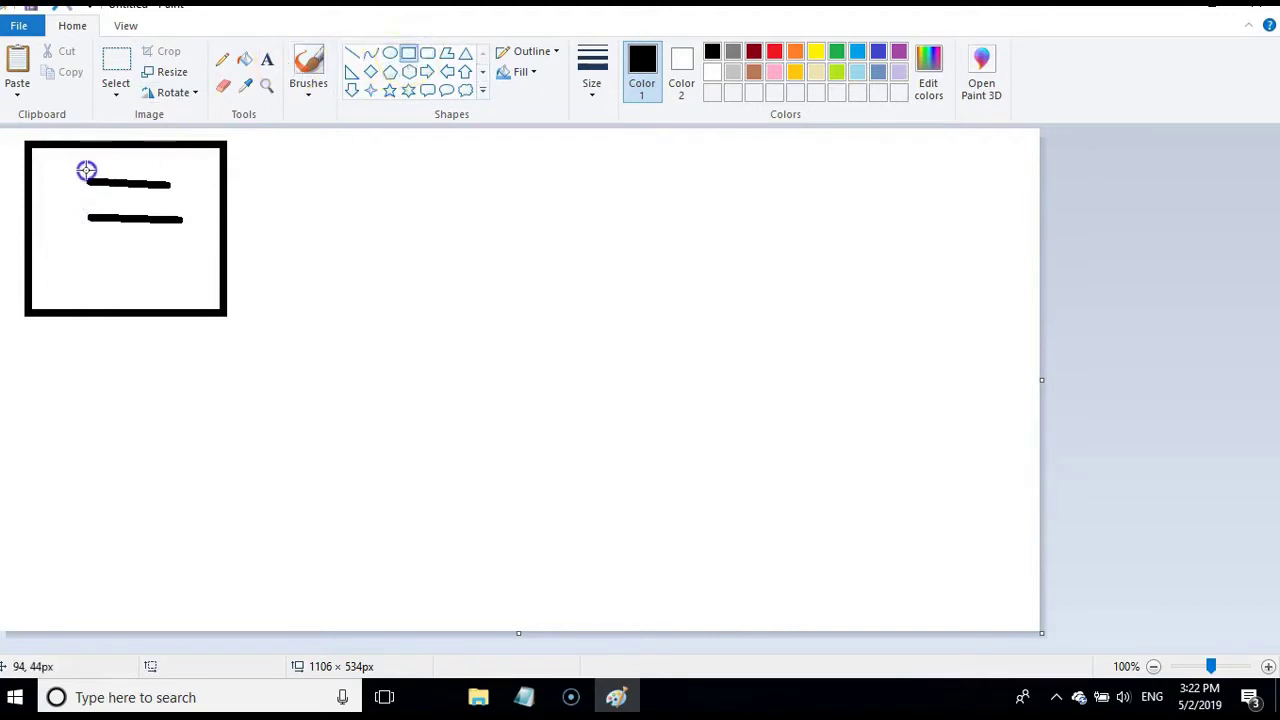
drag(46, 173, 78, 224)
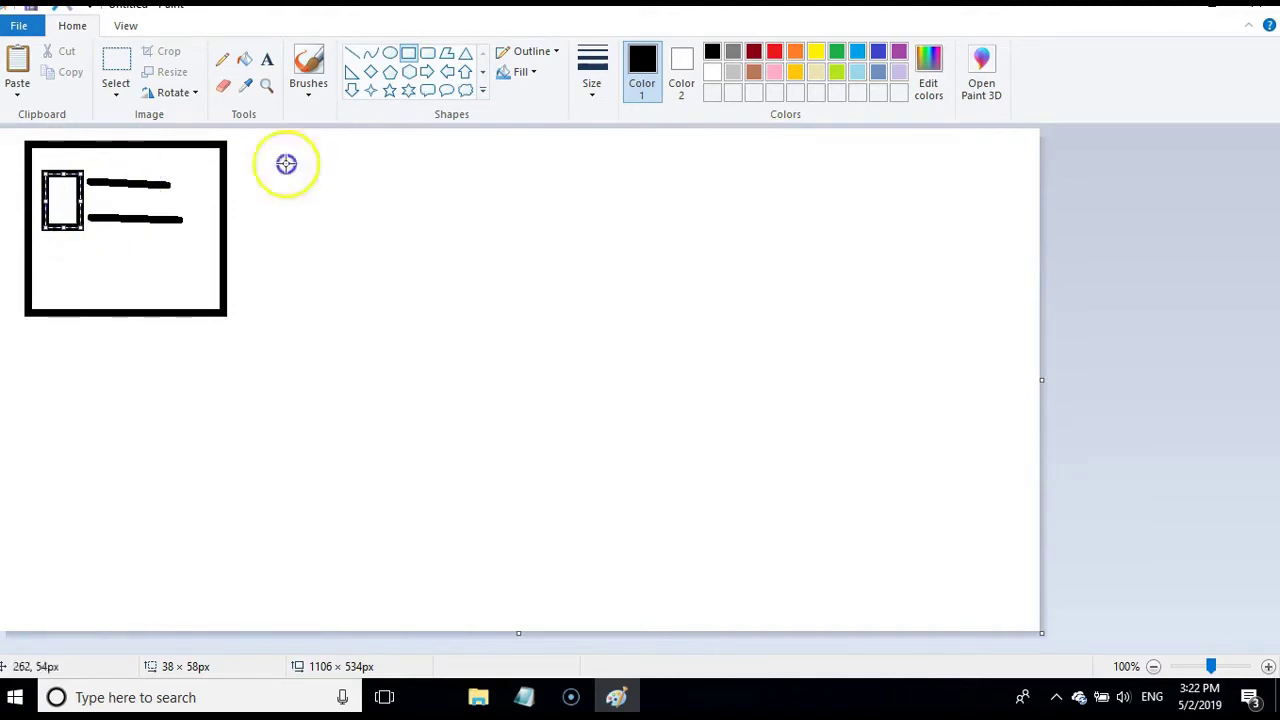
drag(105, 241, 190, 264)
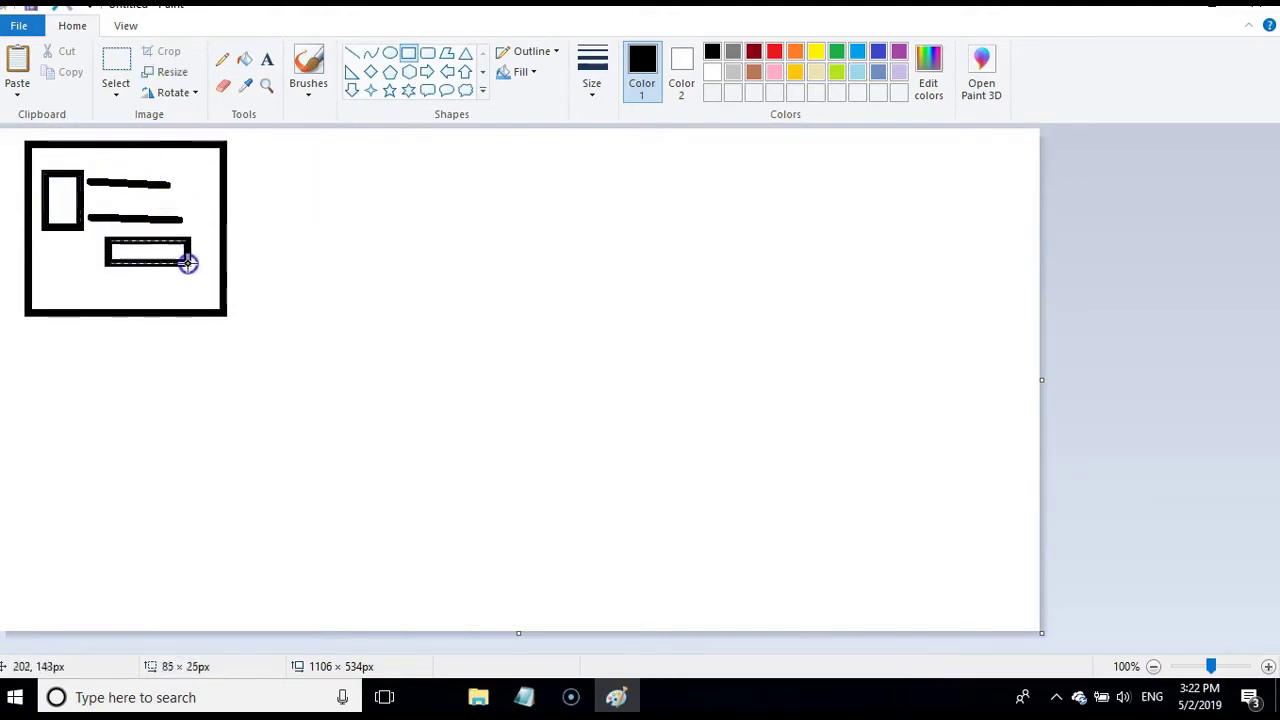
Draw a horizontal connector about 93 px long to the right of the first box, followed by a second box of about 218 × 185 px
click(352, 53)
drag(270, 232, 361, 232)
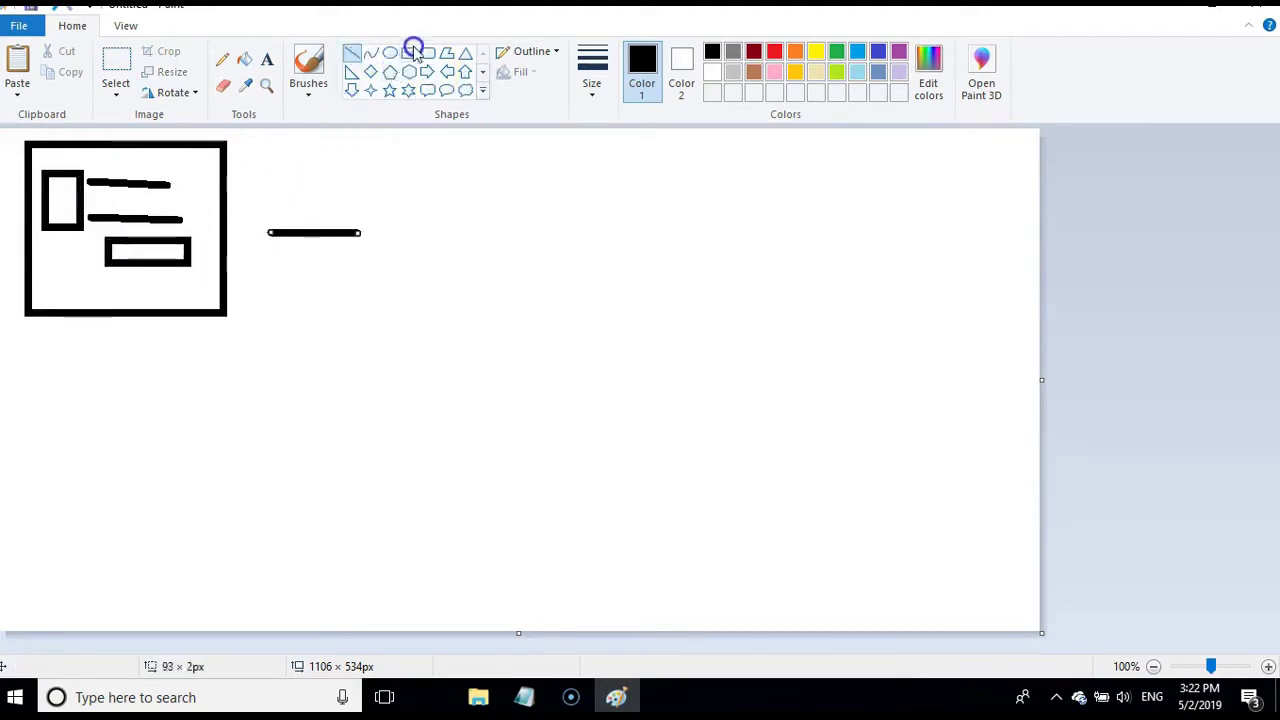
click(408, 53)
mouse_move(376, 155)
mouse_down()
mouse_move(400, 271)
mouse_move(462, 285)
mouse_move(511, 323)
mouse_move(585, 330)
mouse_up()
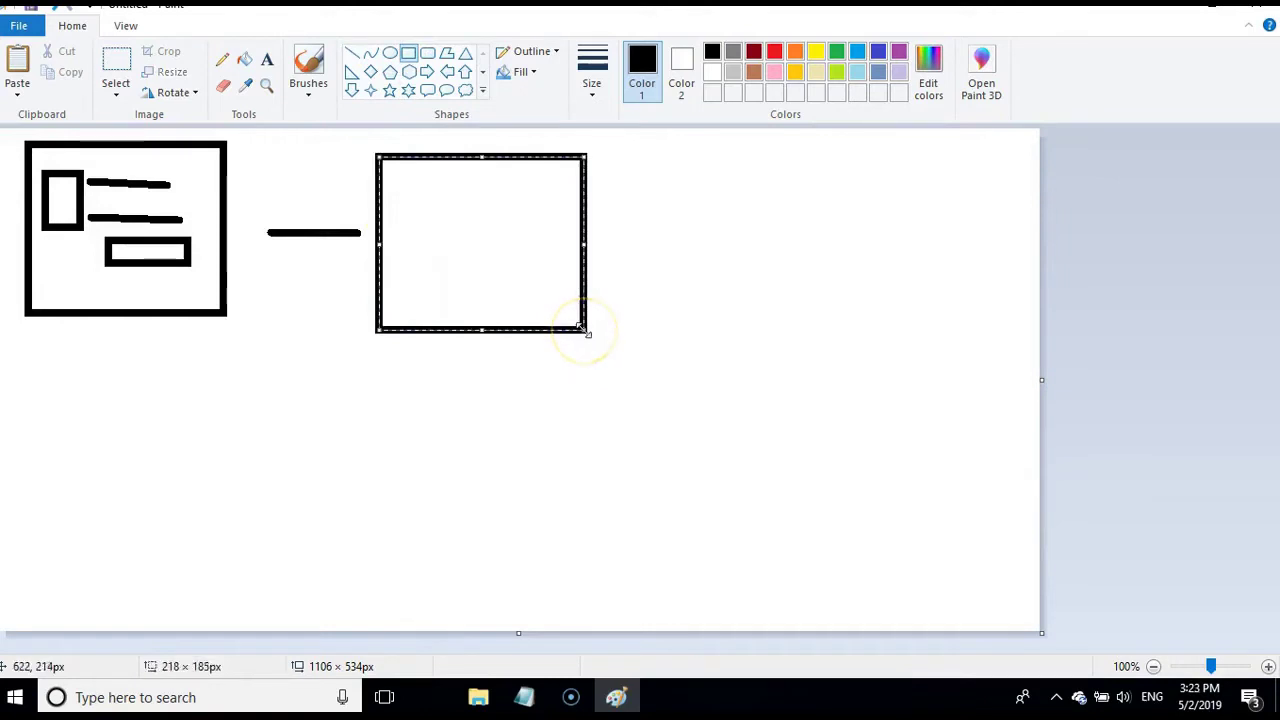
Draw two stacked rectangles inside the second box, about 160 × 62 px above and about 156 × 24 px below
click(358, 56)
click(408, 52)
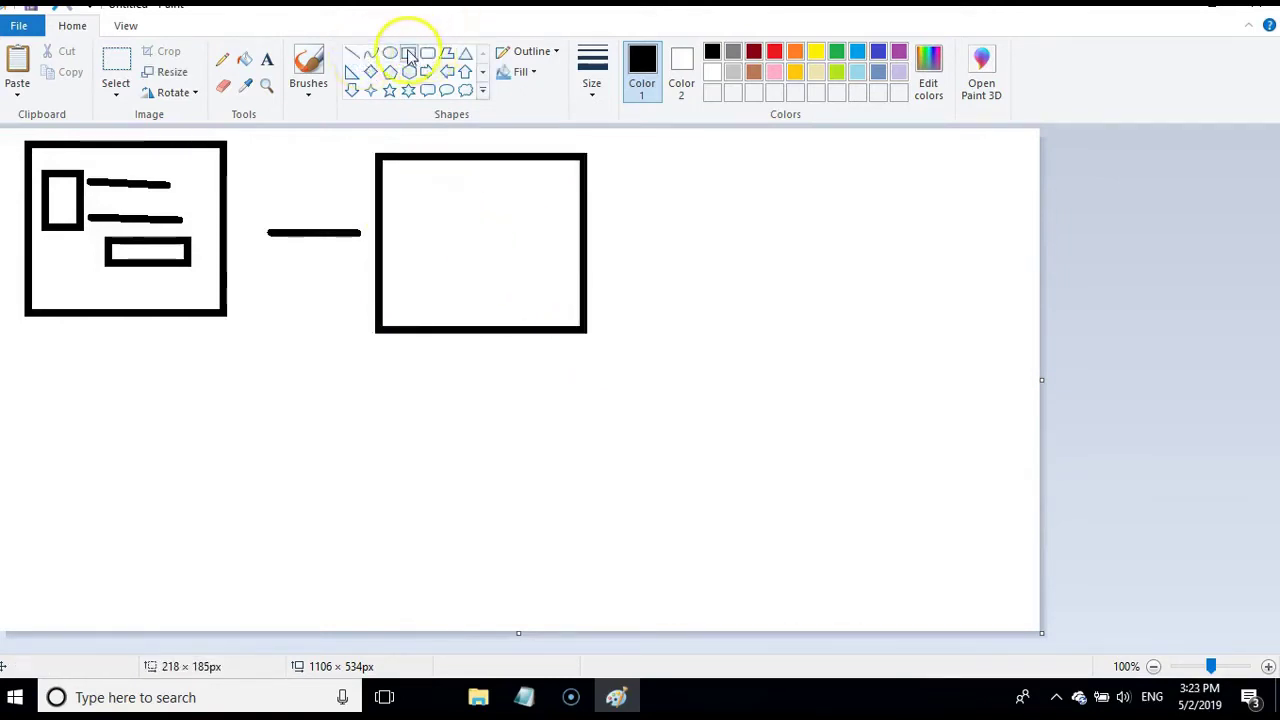
mouse_move(400, 171)
mouse_down()
mouse_move(472, 212)
mouse_move(555, 231)
mouse_up()
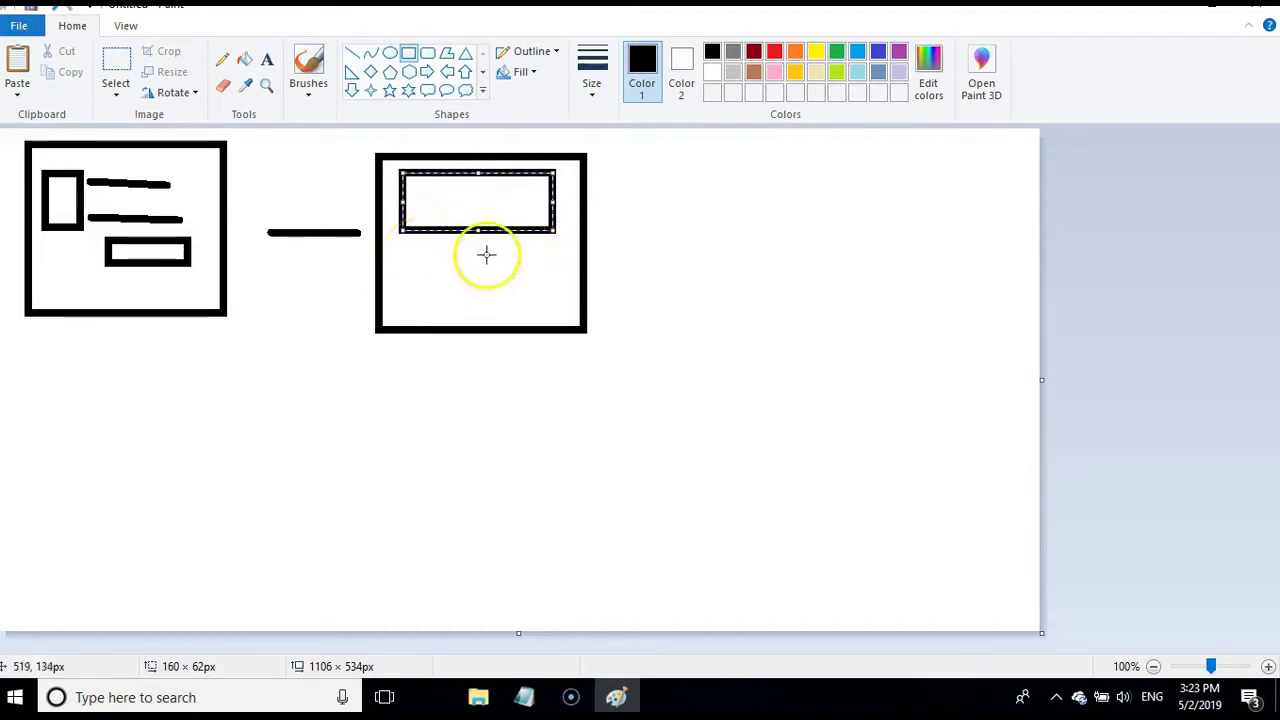
click(352, 54)
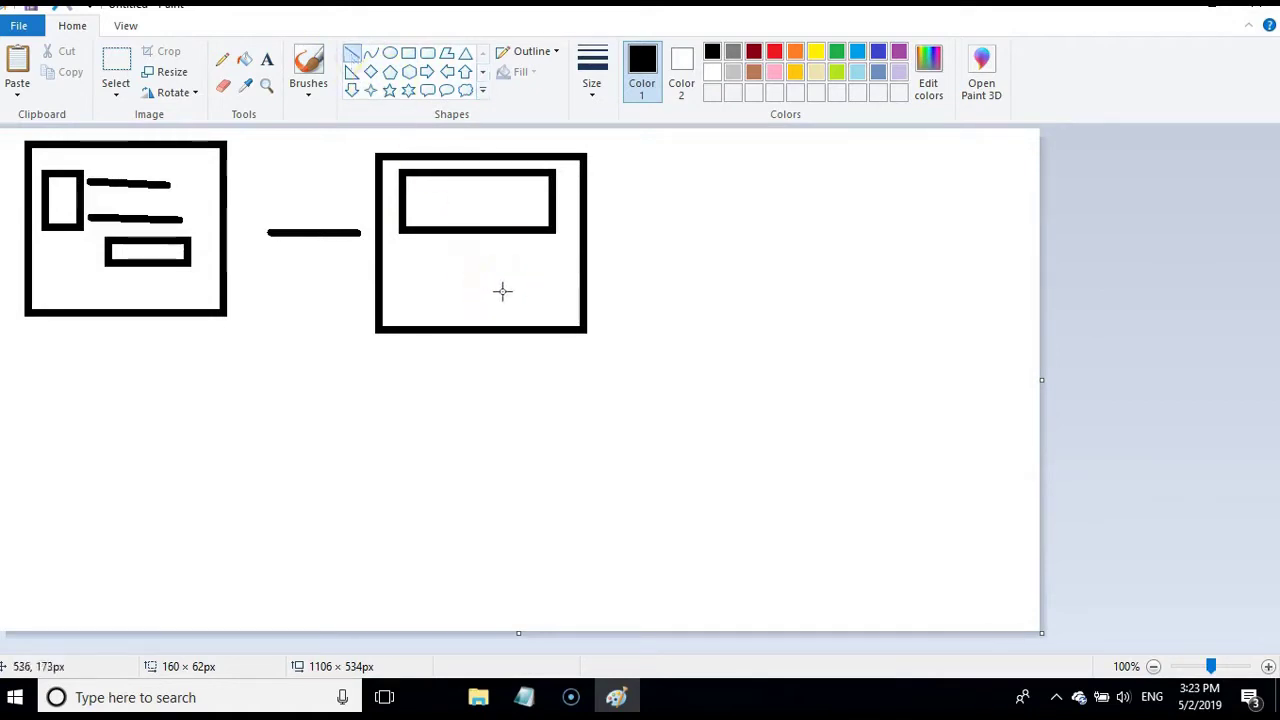
click(537, 436)
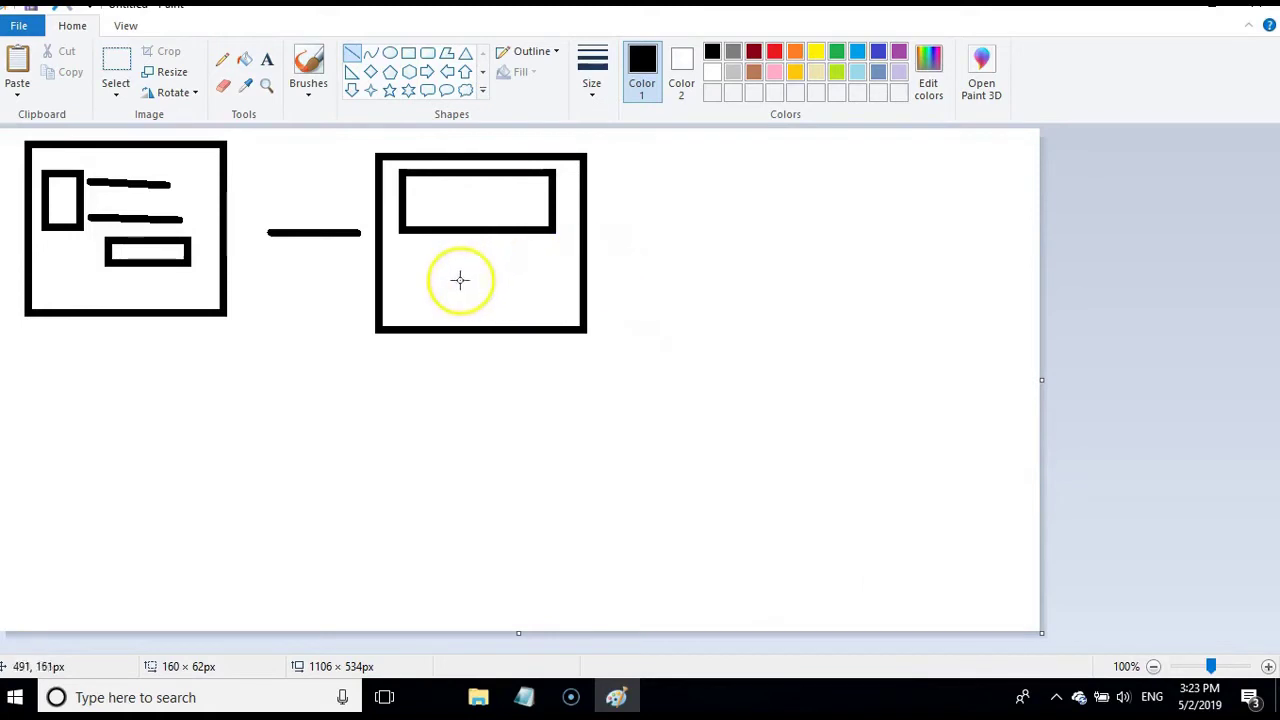
click(407, 52)
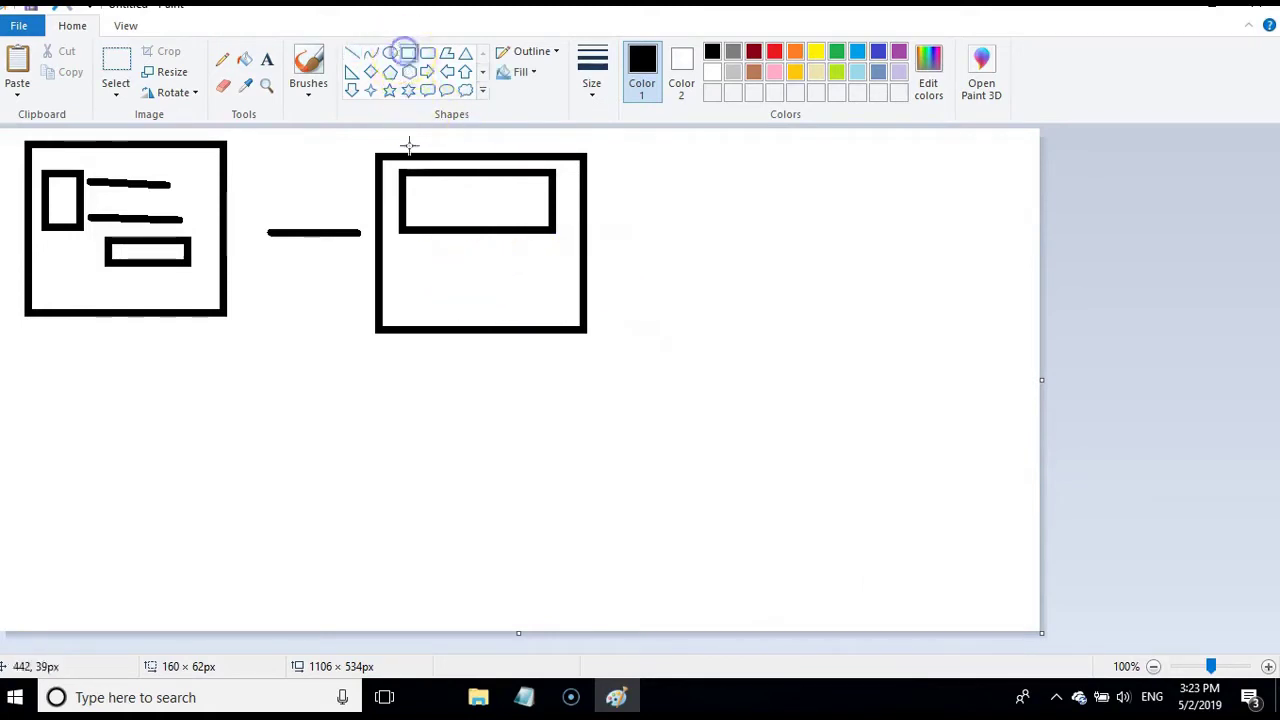
drag(402, 243, 549, 264)
Draw a right-pointing arrow with a single upper barb after the second box, and a third large rectangle beyond its tip
click(352, 52)
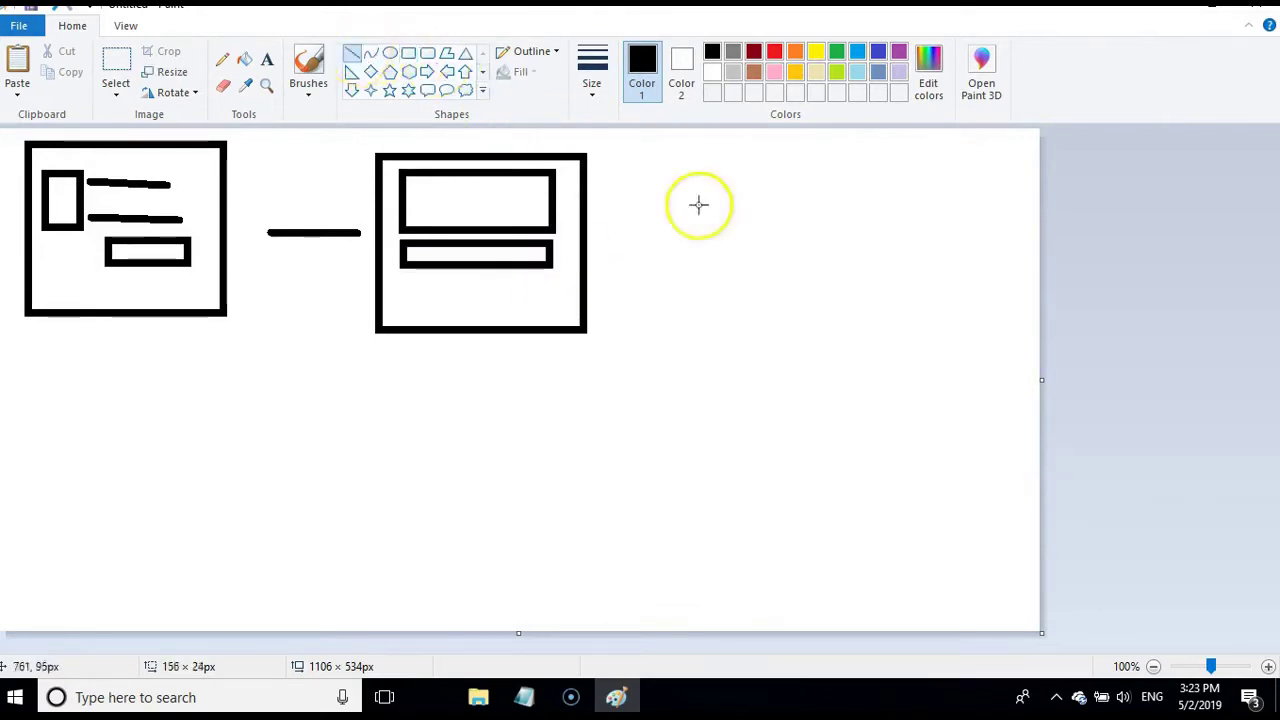
mouse_move(616, 233)
mouse_down()
mouse_move(733, 225)
mouse_move(742, 235)
mouse_move(719, 258)
mouse_move(735, 217)
mouse_move(741, 235)
mouse_up()
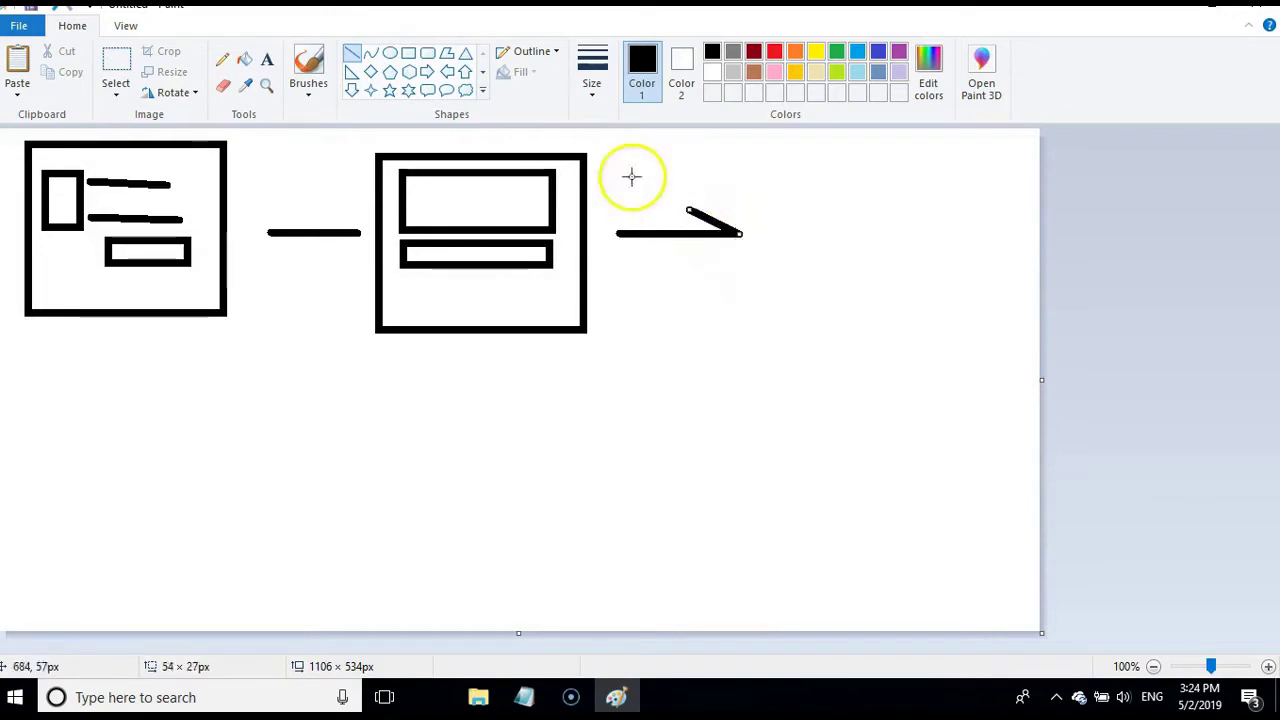
click(408, 52)
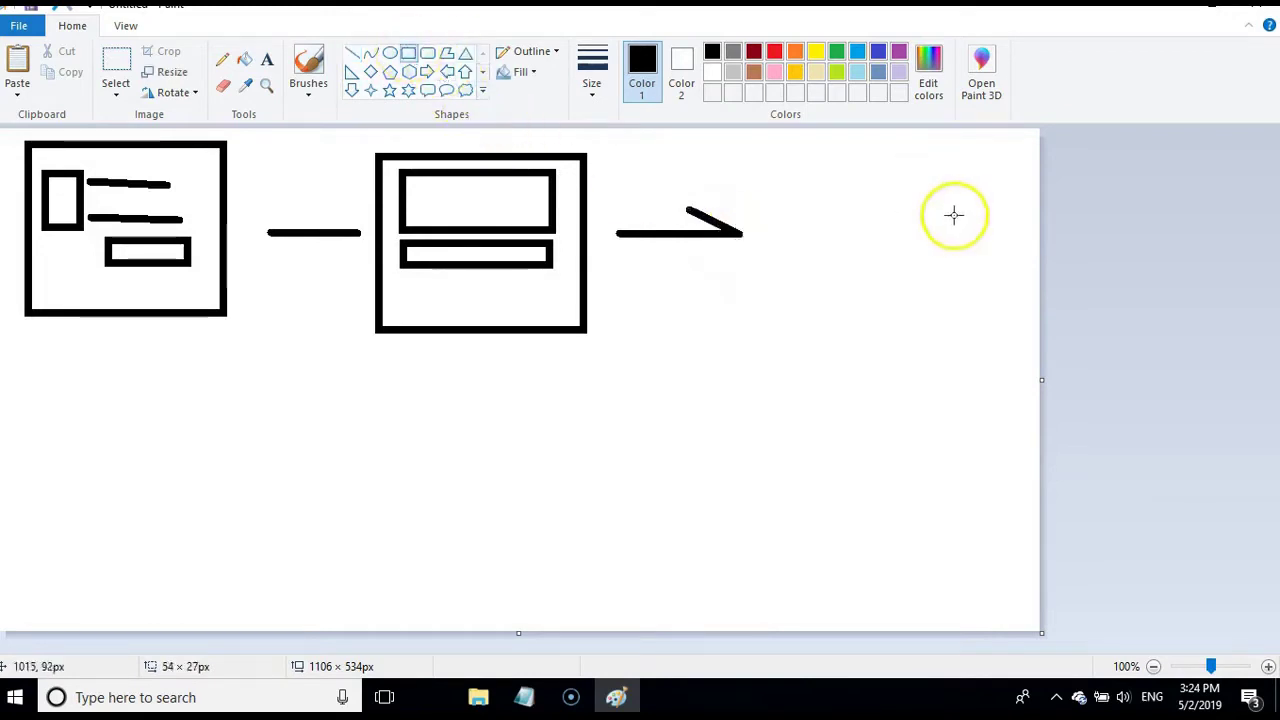
mouse_move(771, 153)
mouse_down()
mouse_move(829, 297)
mouse_move(960, 339)
mouse_up()
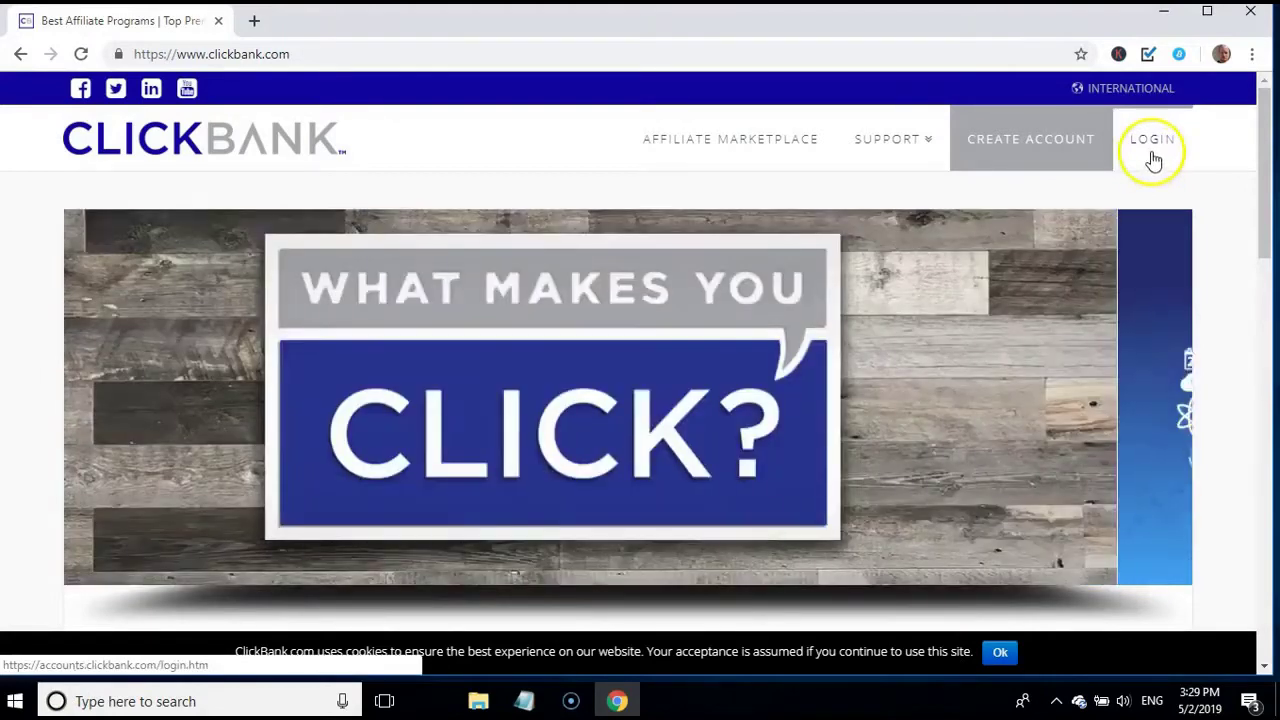
Log in to ClickBank in the web browser with the prefilled account credentials and open the Marketplace
click(1153, 160)
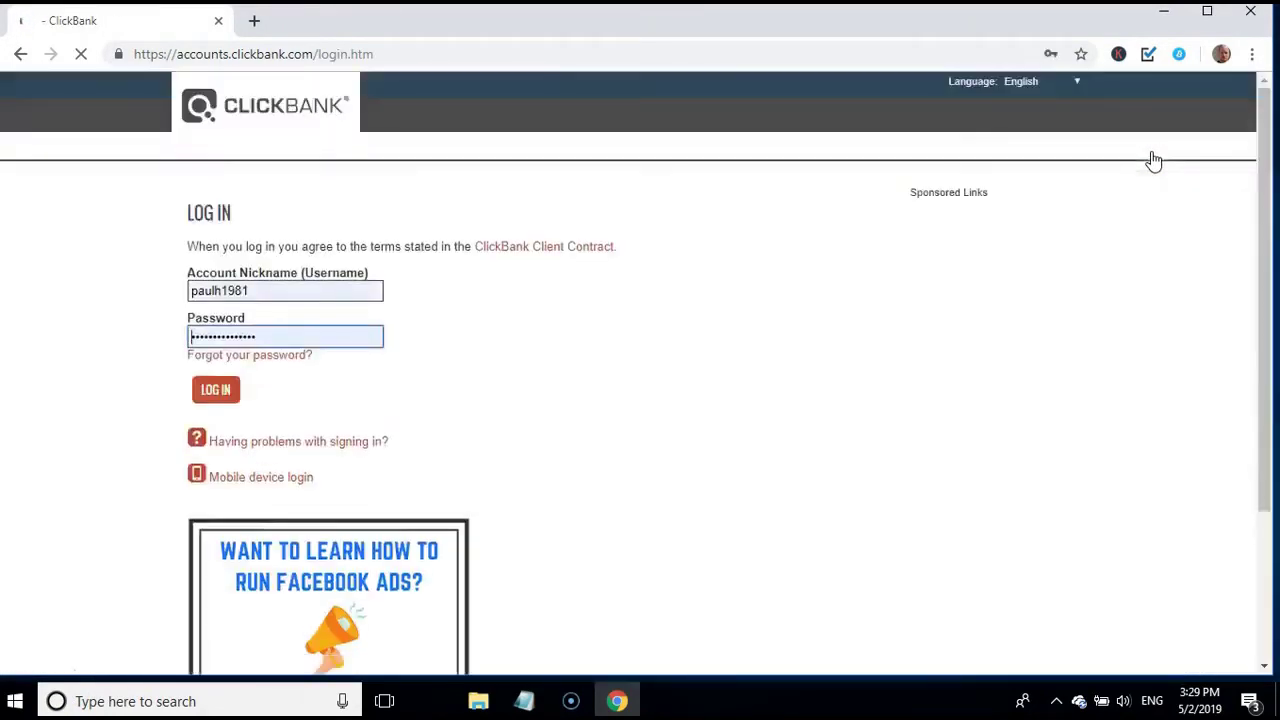
click(225, 396)
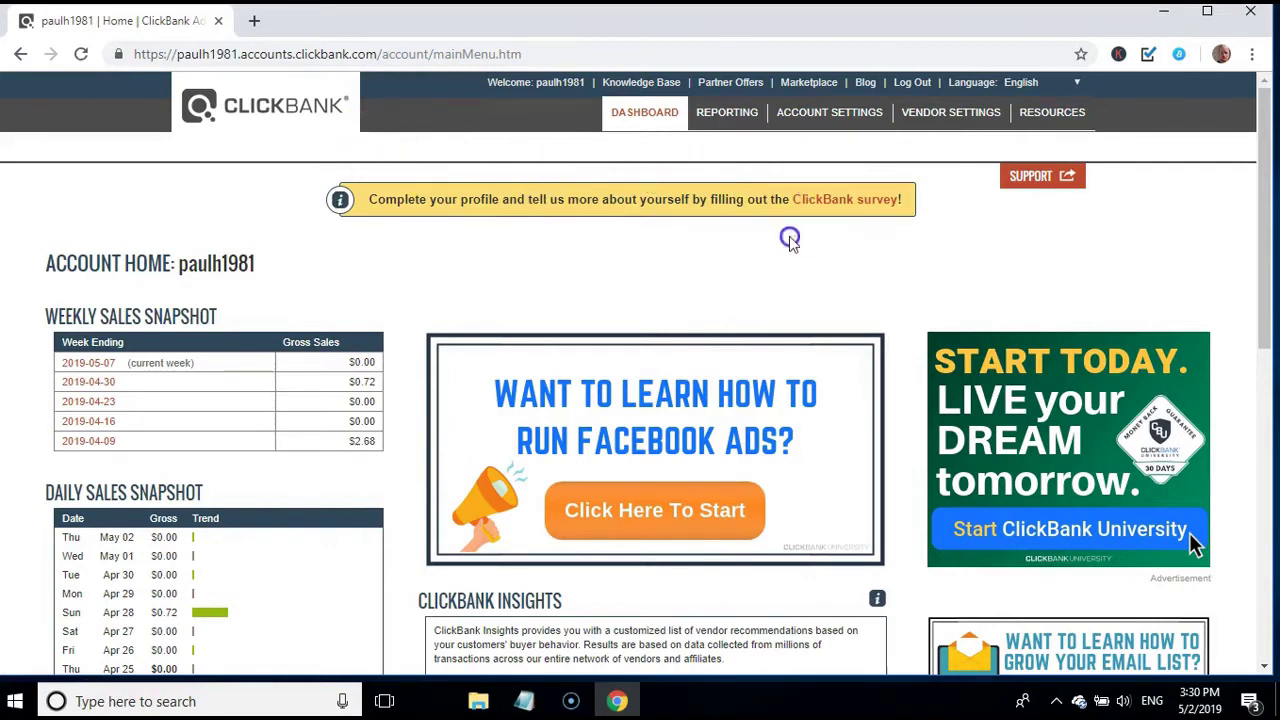
click(799, 85)
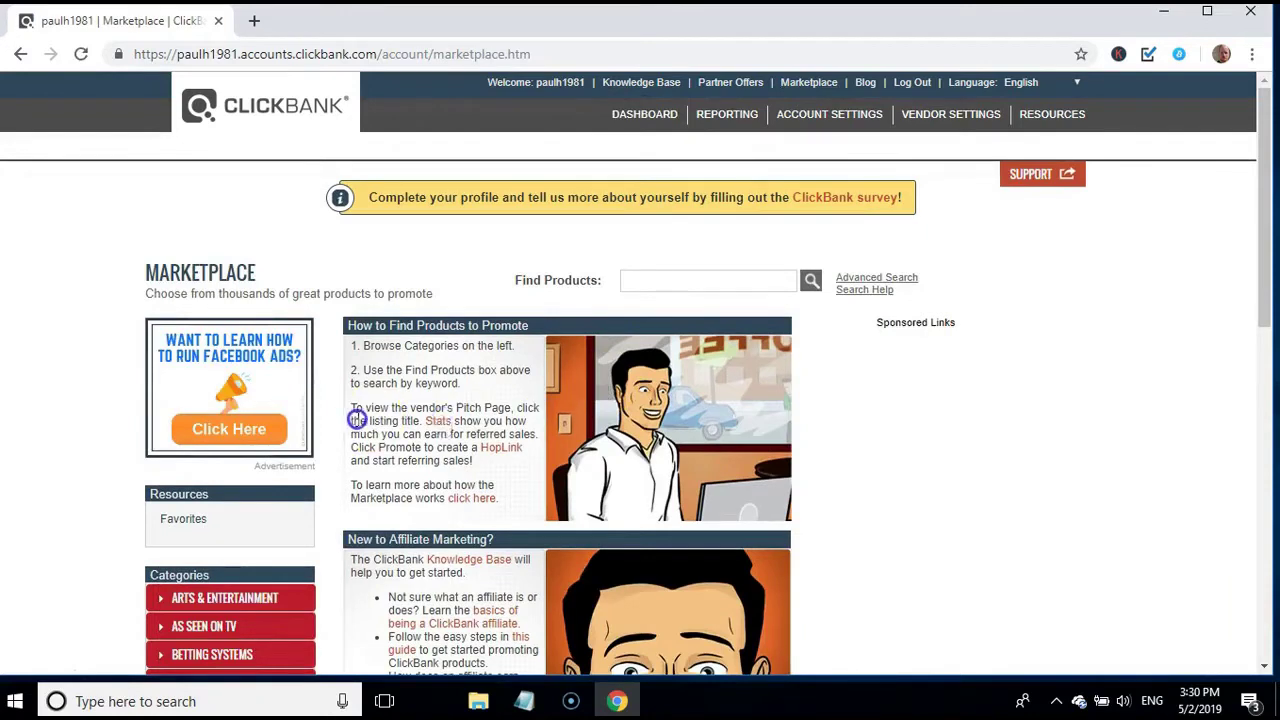
Look through the Marketplace product categories and open Spirituality, New Age & Alternative Beliefs
scroll(357, 419, down, 1)
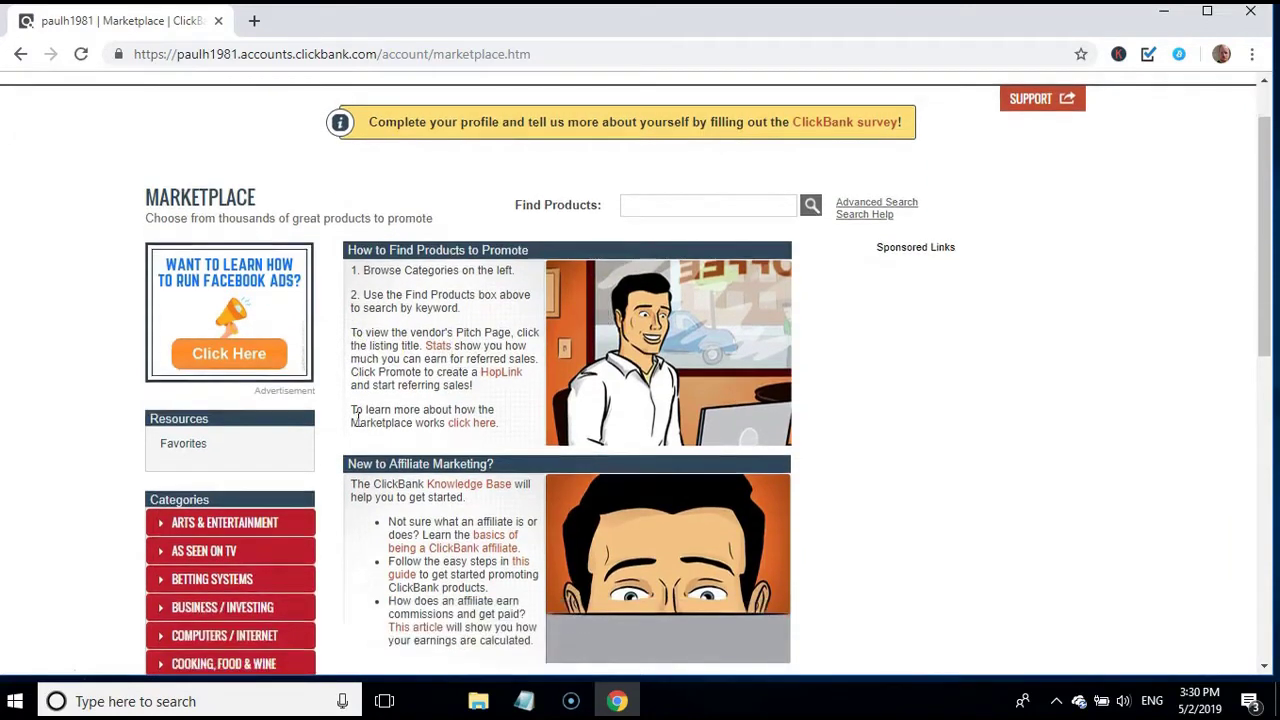
scroll(357, 419, down, 3)
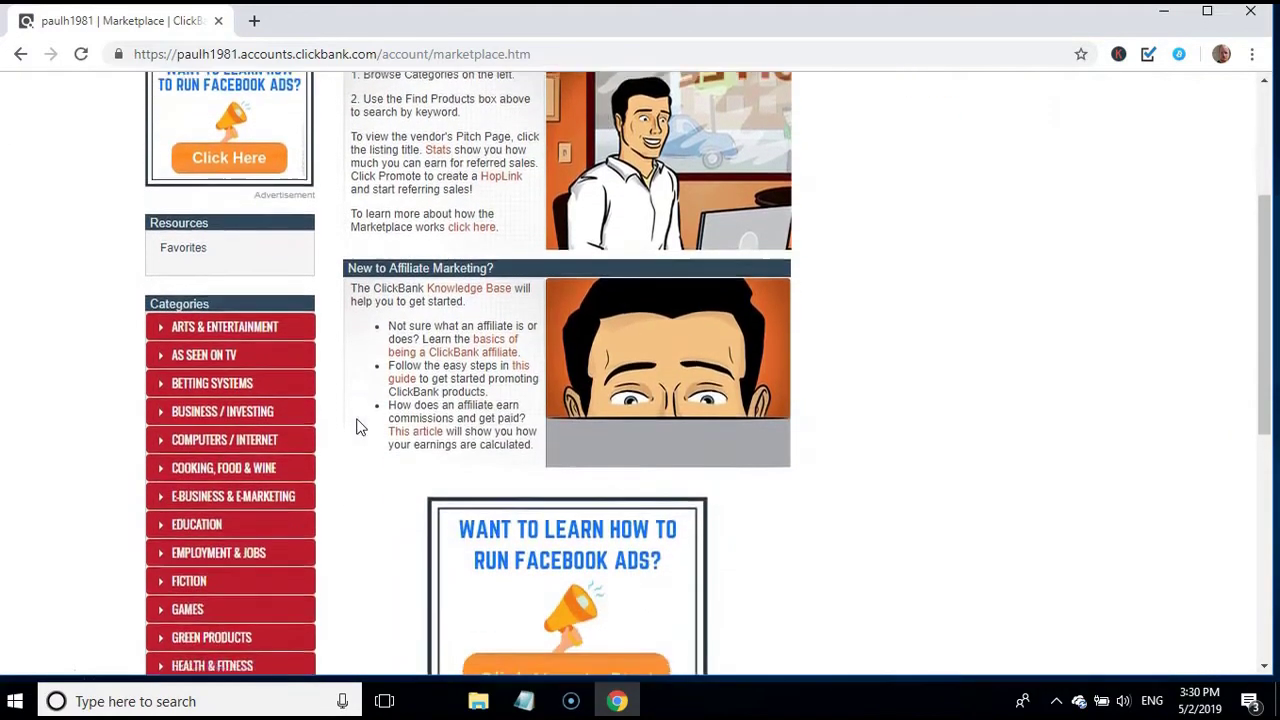
scroll(360, 427, down, 3)
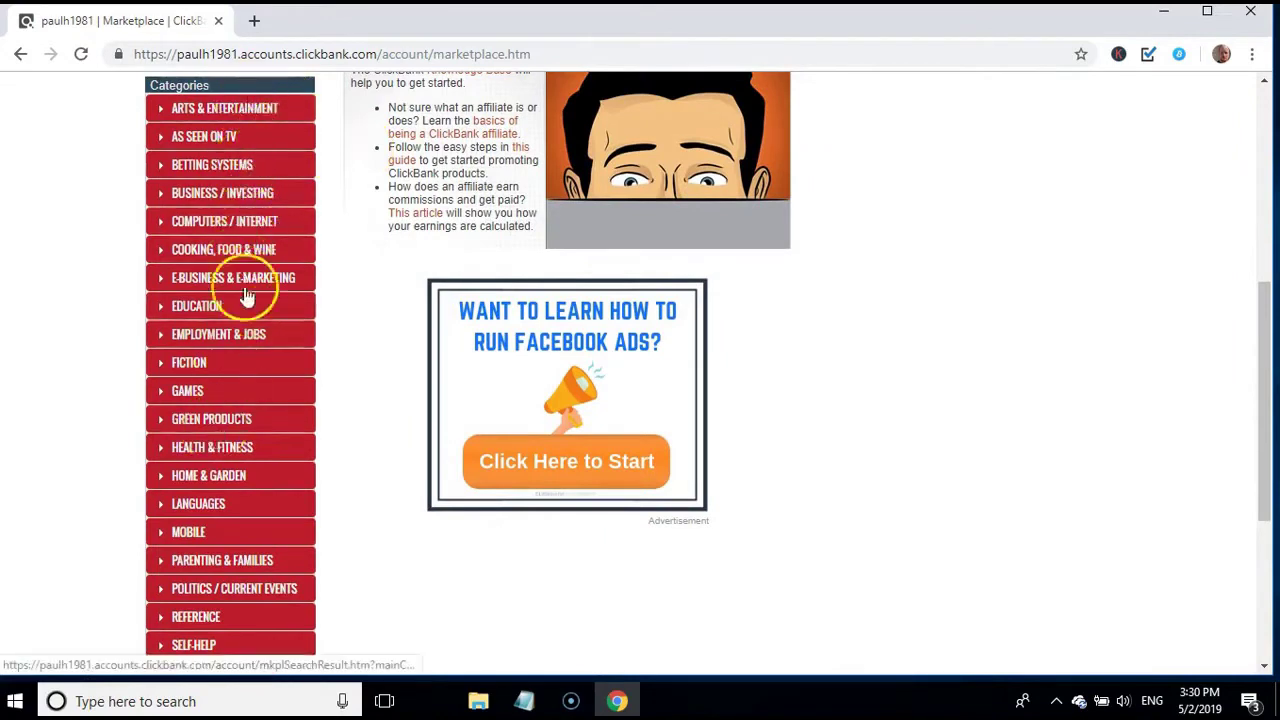
scroll(349, 230, down, 2)
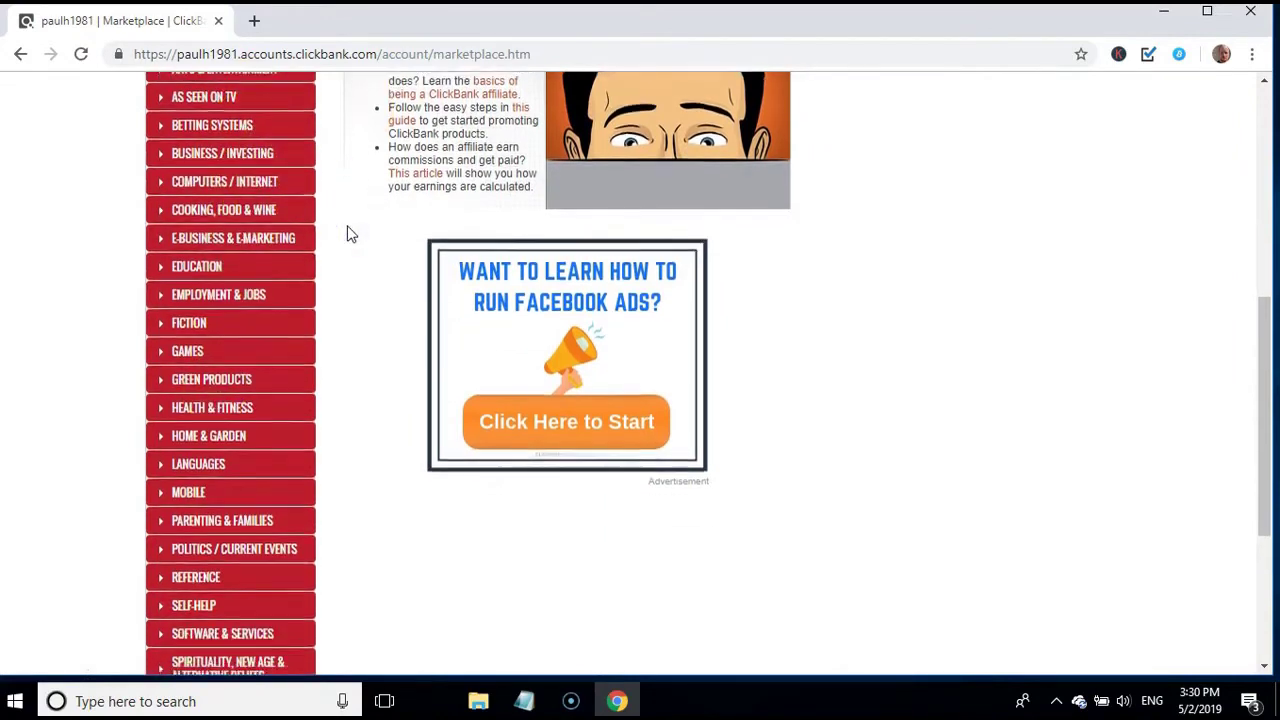
scroll(347, 231, down, 3)
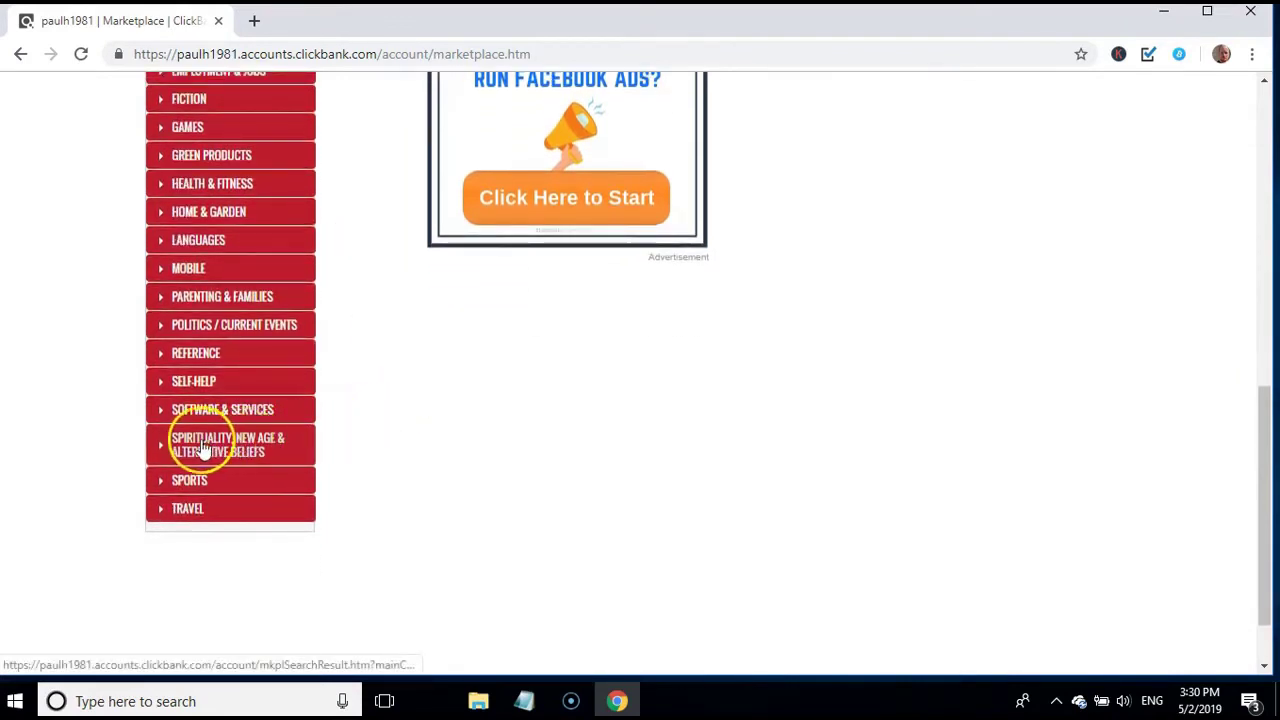
click(203, 450)
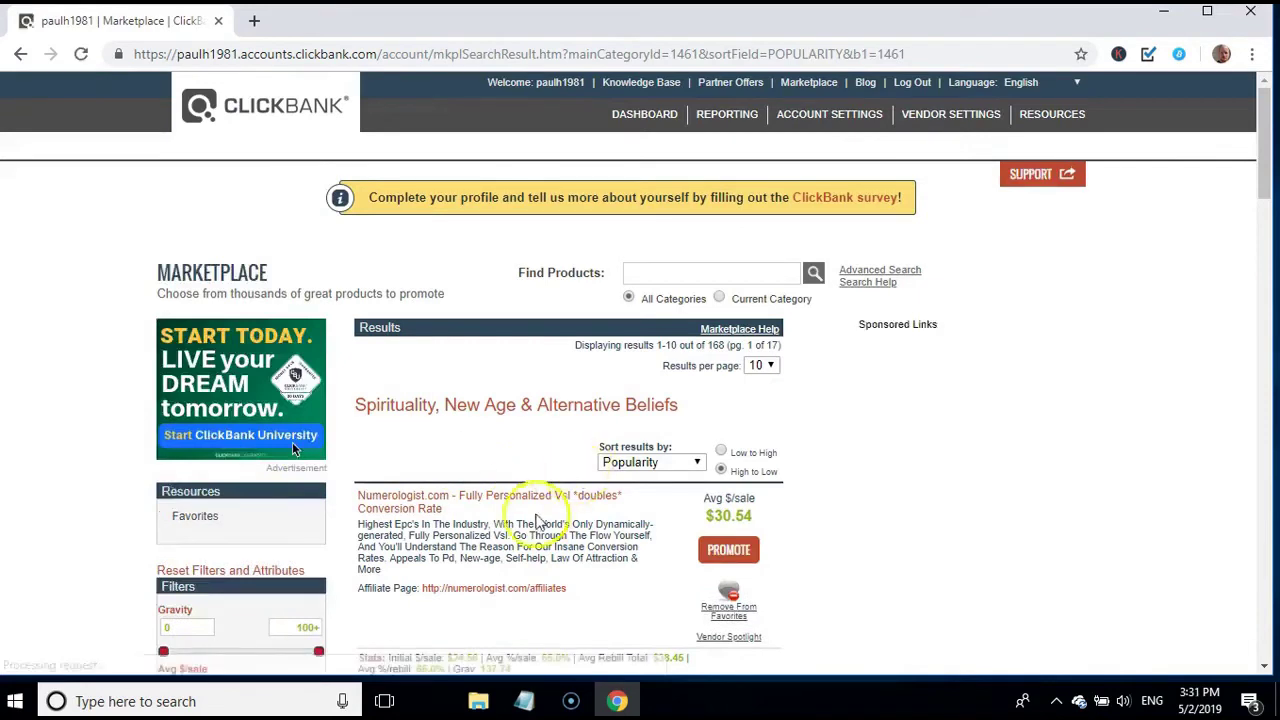
Sort the category's products by Gravity and highlight the gravity score in the first listing's stats
click(649, 463)
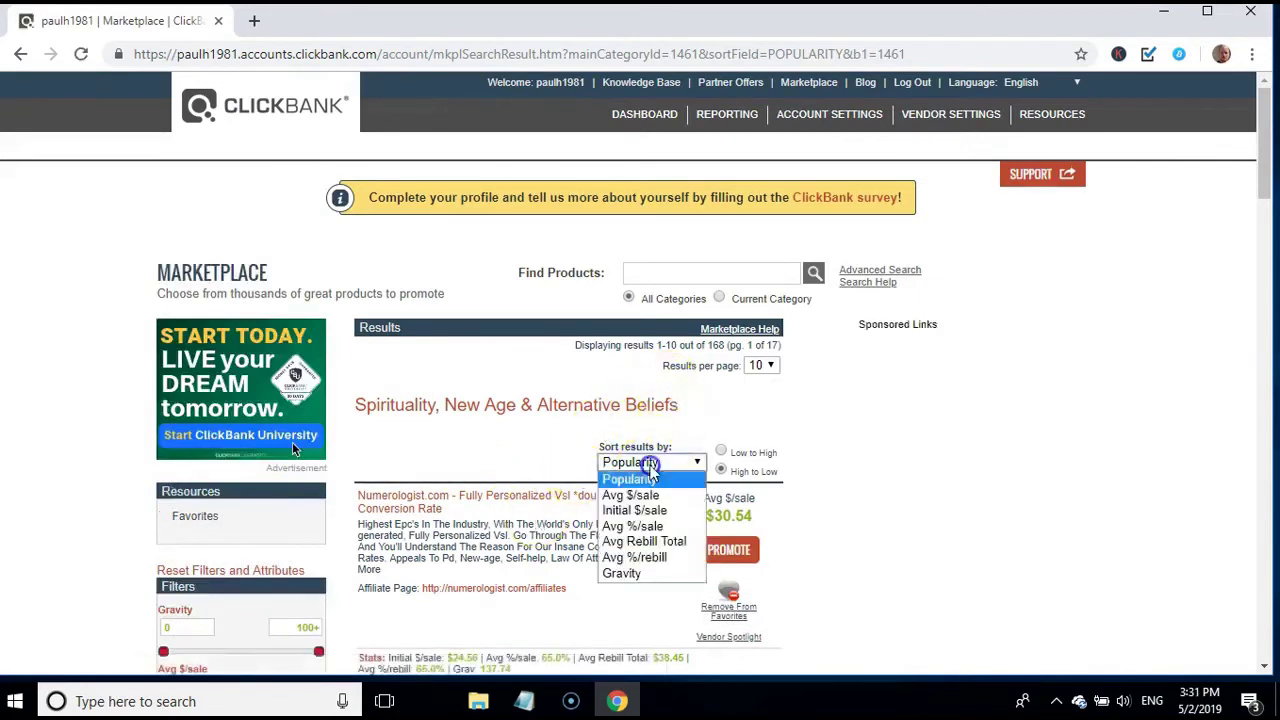
click(620, 573)
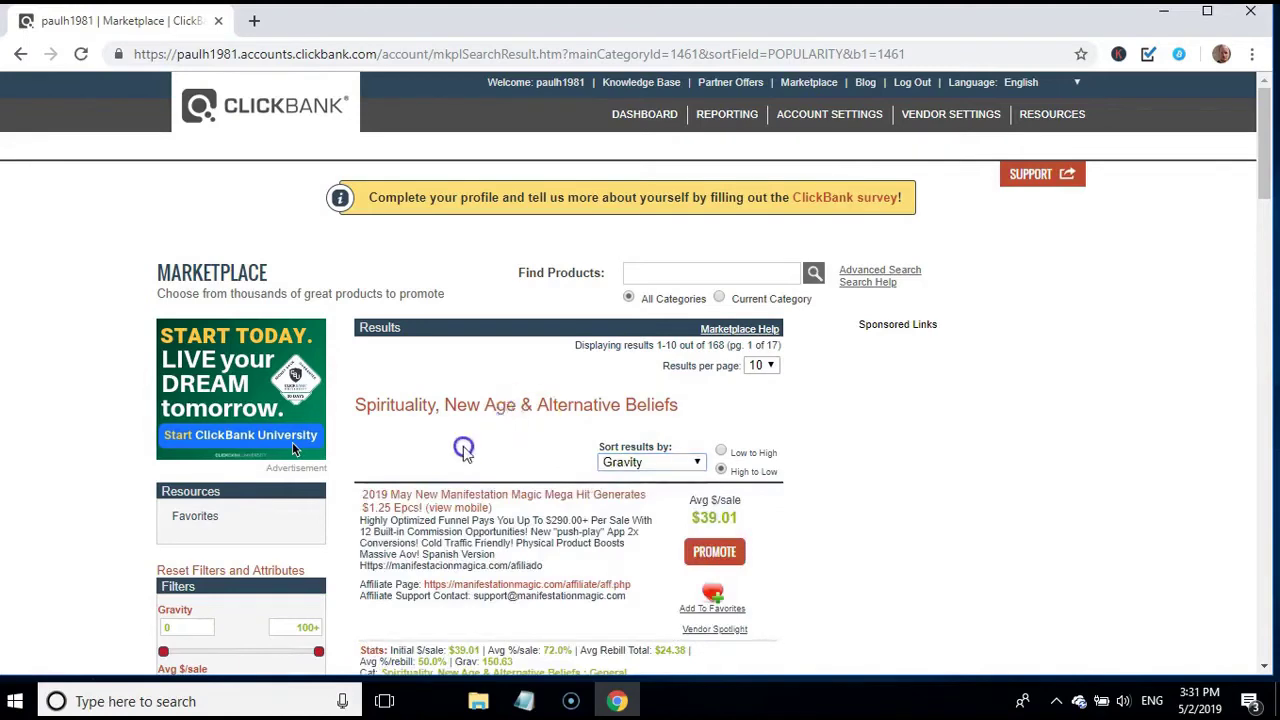
scroll(463, 449, down, 3)
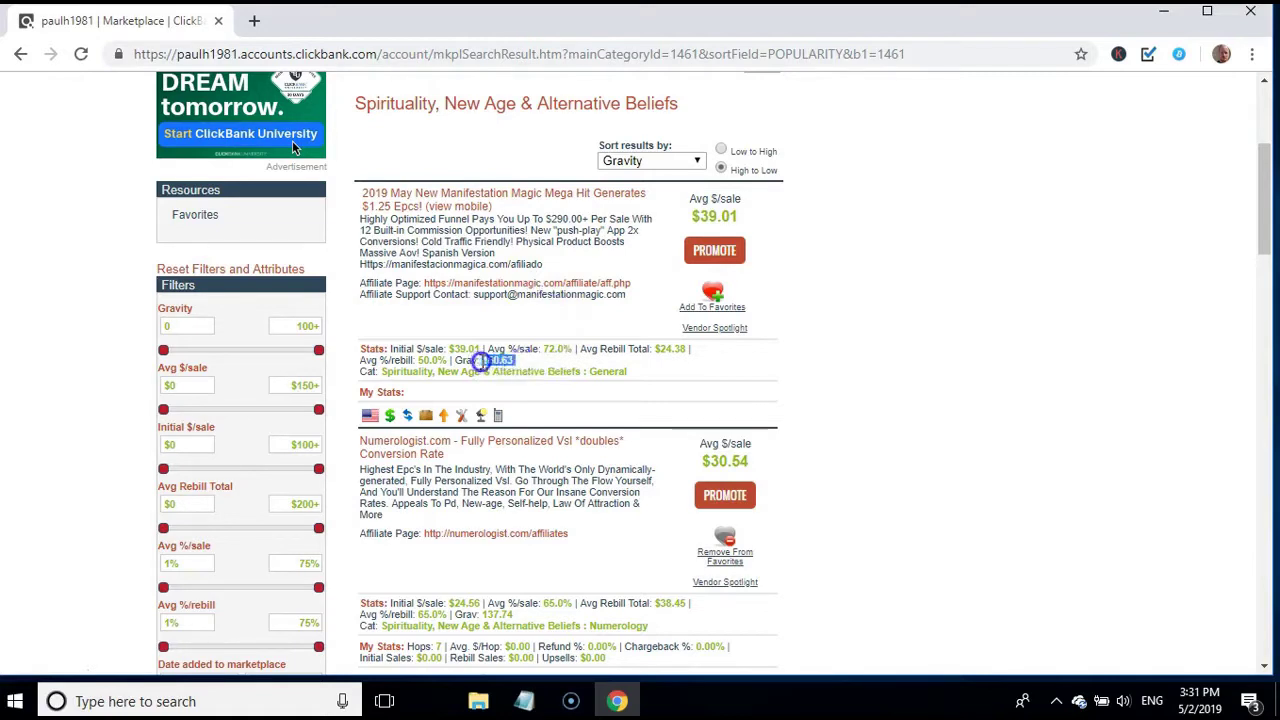
double_click(498, 362)
click(505, 364)
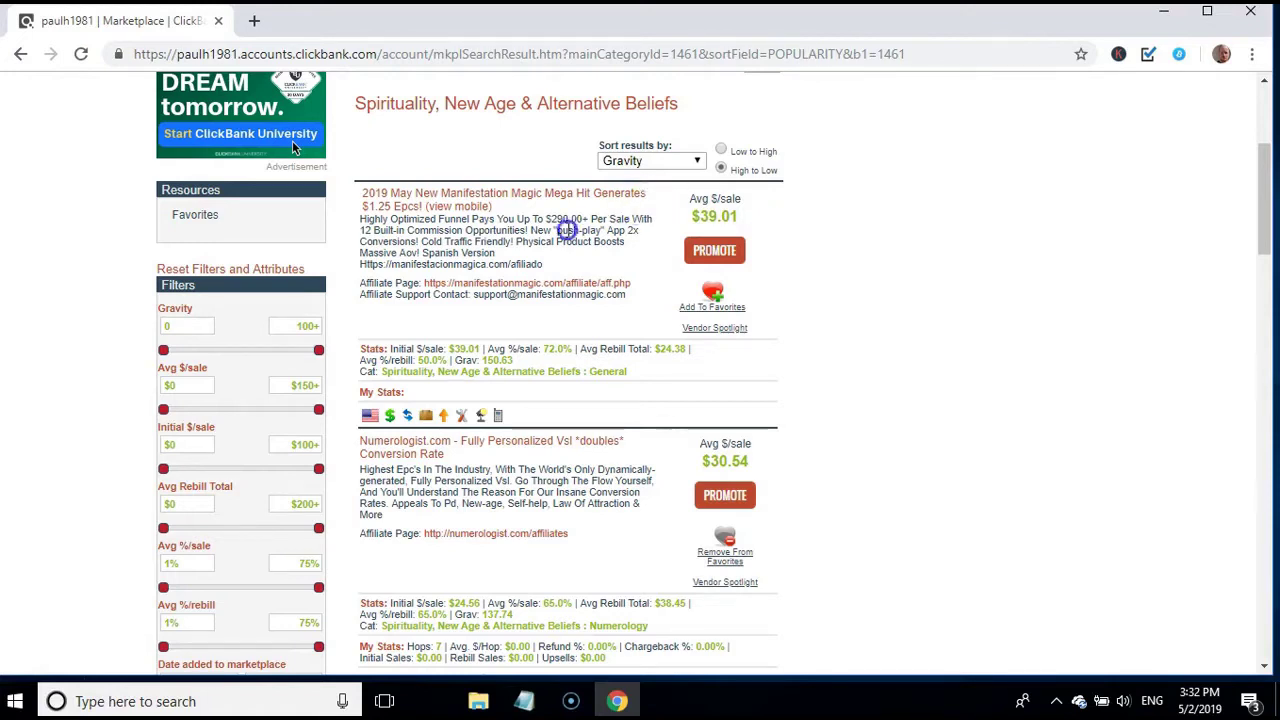
Open the Manifestation Magic listing's sales page in a new tab, switch to it, and lower the system volume
right_click(545, 193)
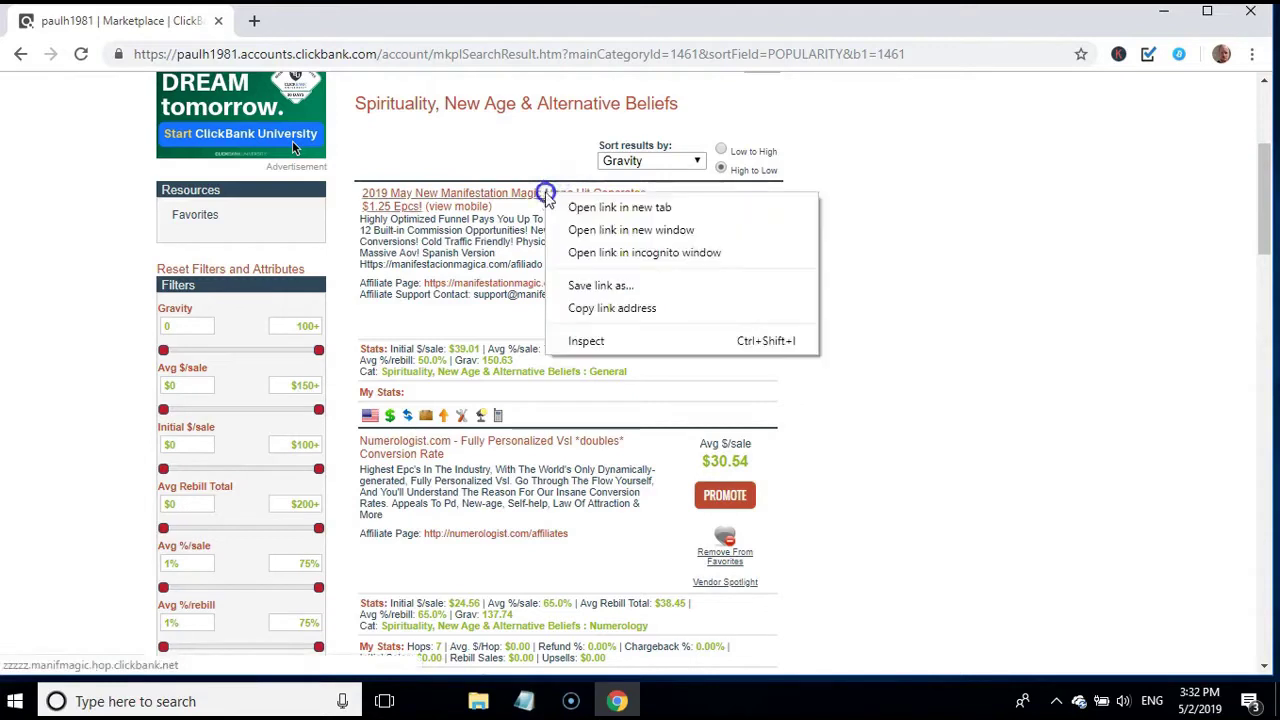
click(580, 207)
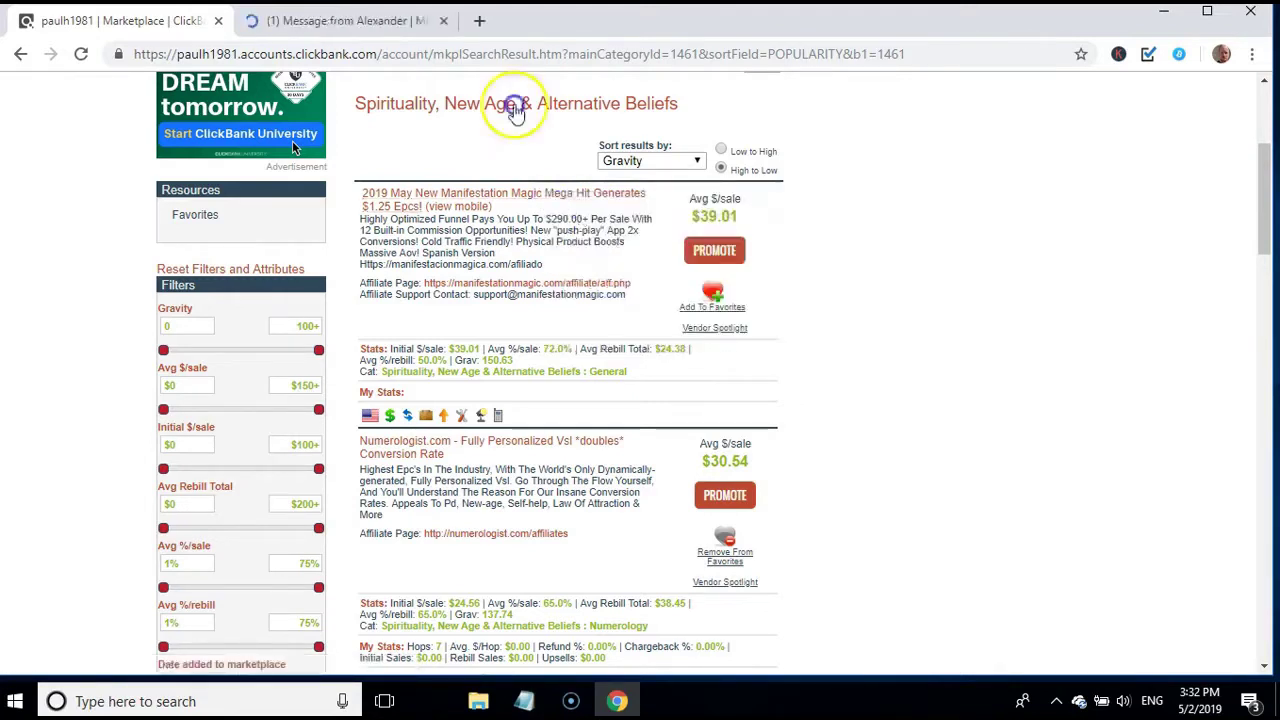
click(350, 22)
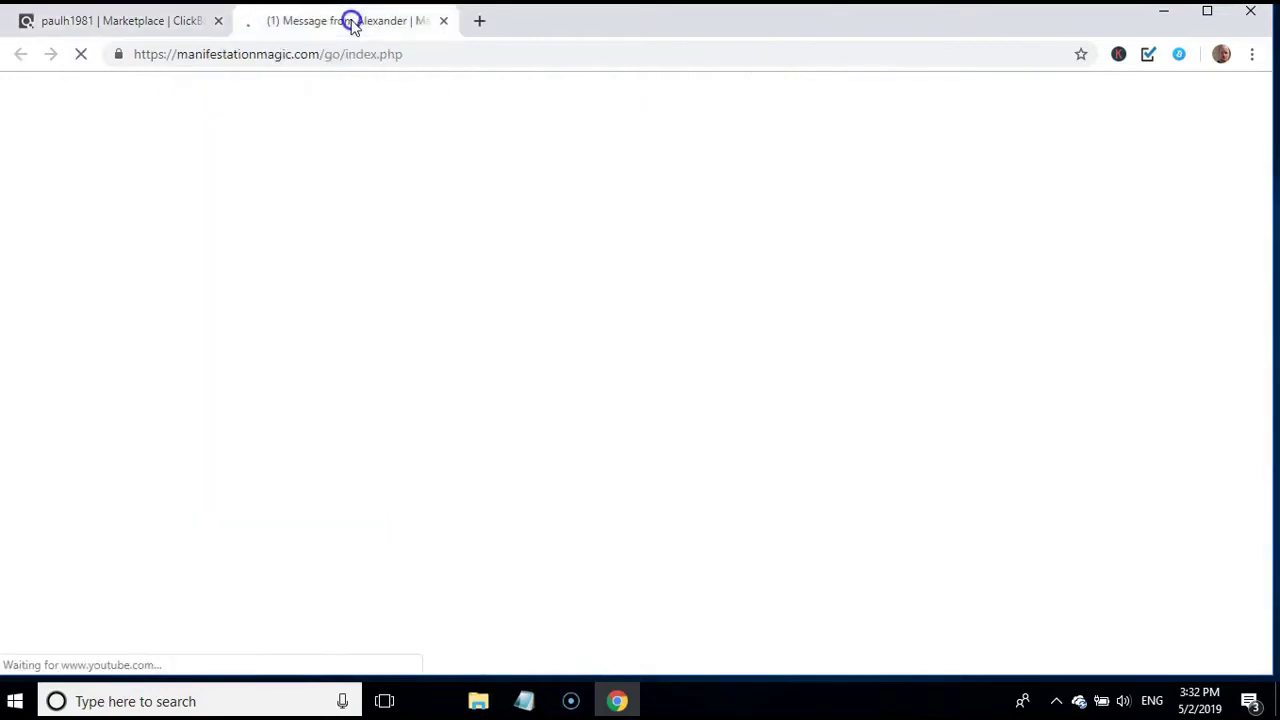
key(XF86AudioLowerVolume)
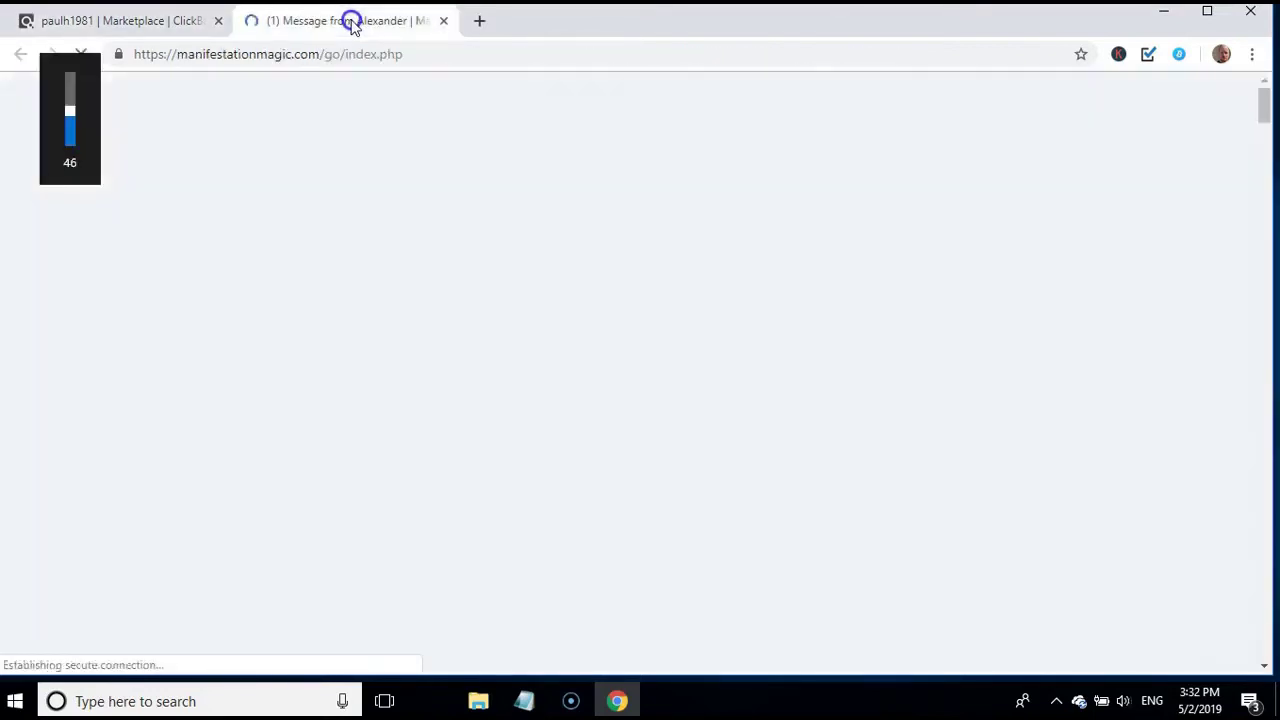
Raise the system volume while the Manifestation Magic sales page loads
key(XF86AudioRaiseVolume)
key(XF86AudioRaiseVolume)
key(XF86AudioRaiseVolume)
key(XF86AudioRaiseVolume)
key(XF86AudioRaiseVolume)
key(XF86AudioRaiseVolume)
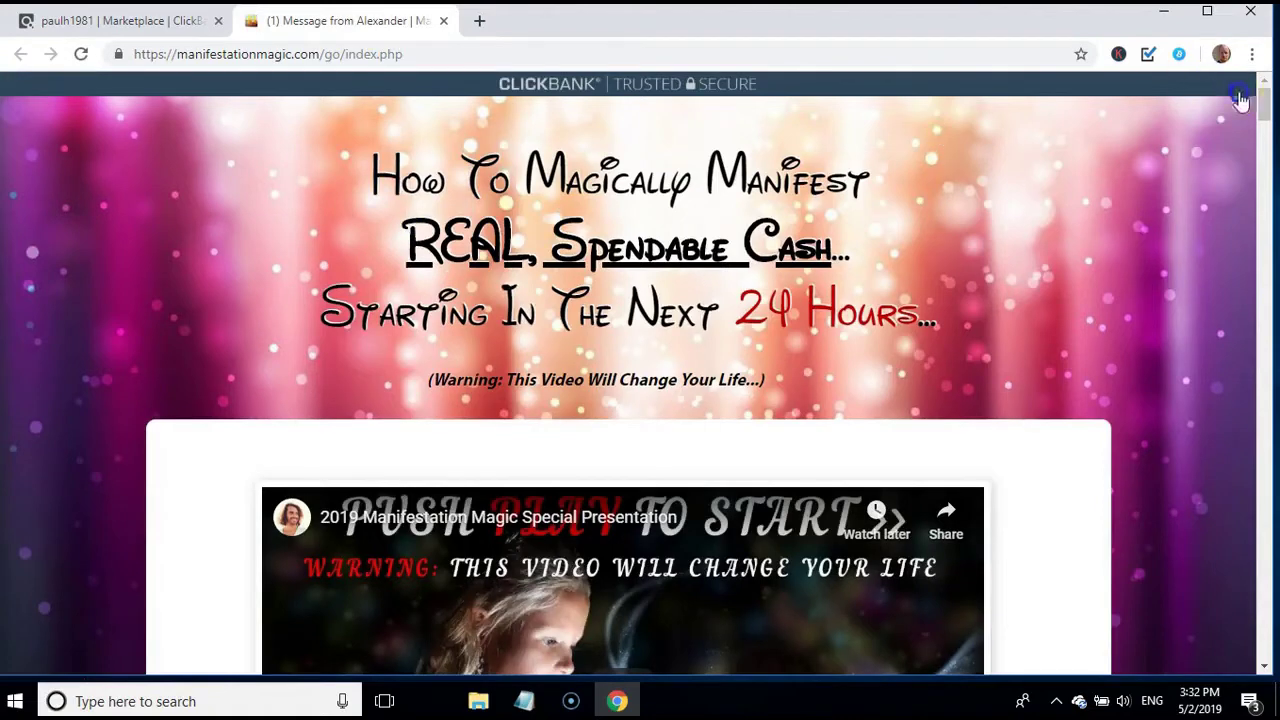
Examine the sales page's headline, presentation video and Add To Cart price offer
drag(1261, 108, 1262, 110)
scroll(1173, 340, down, 3)
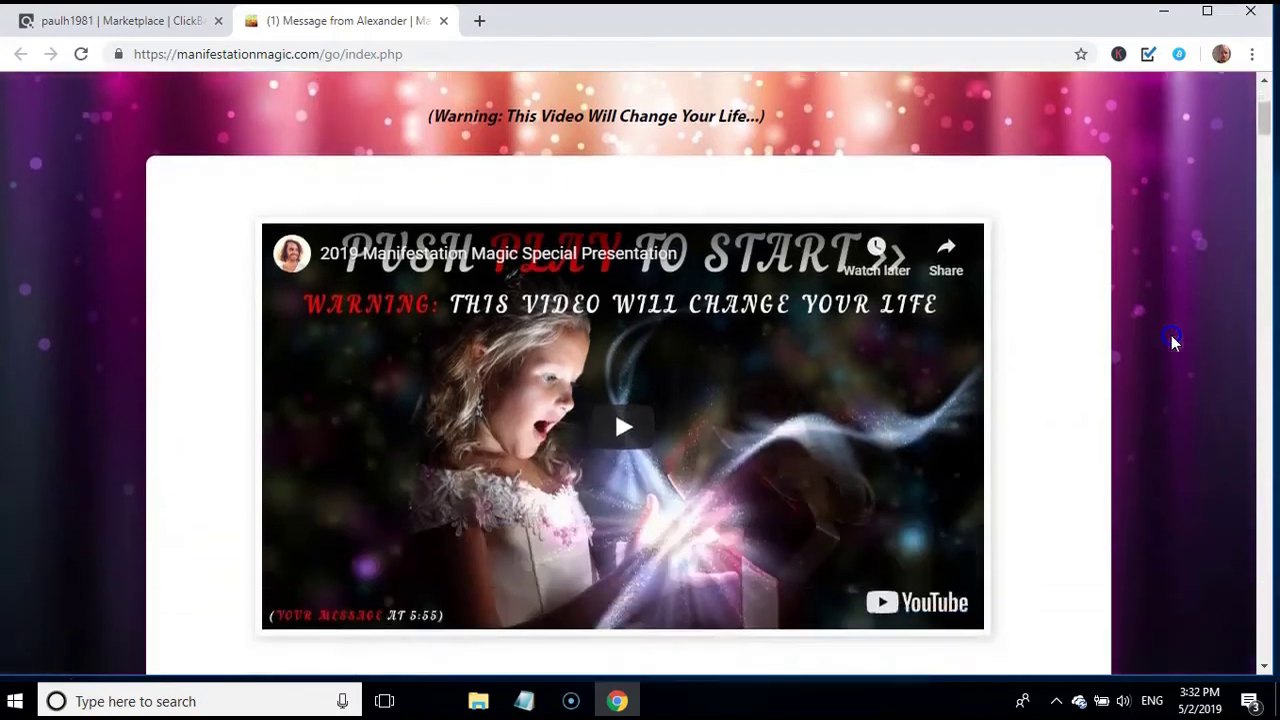
scroll(1173, 342, up, 2)
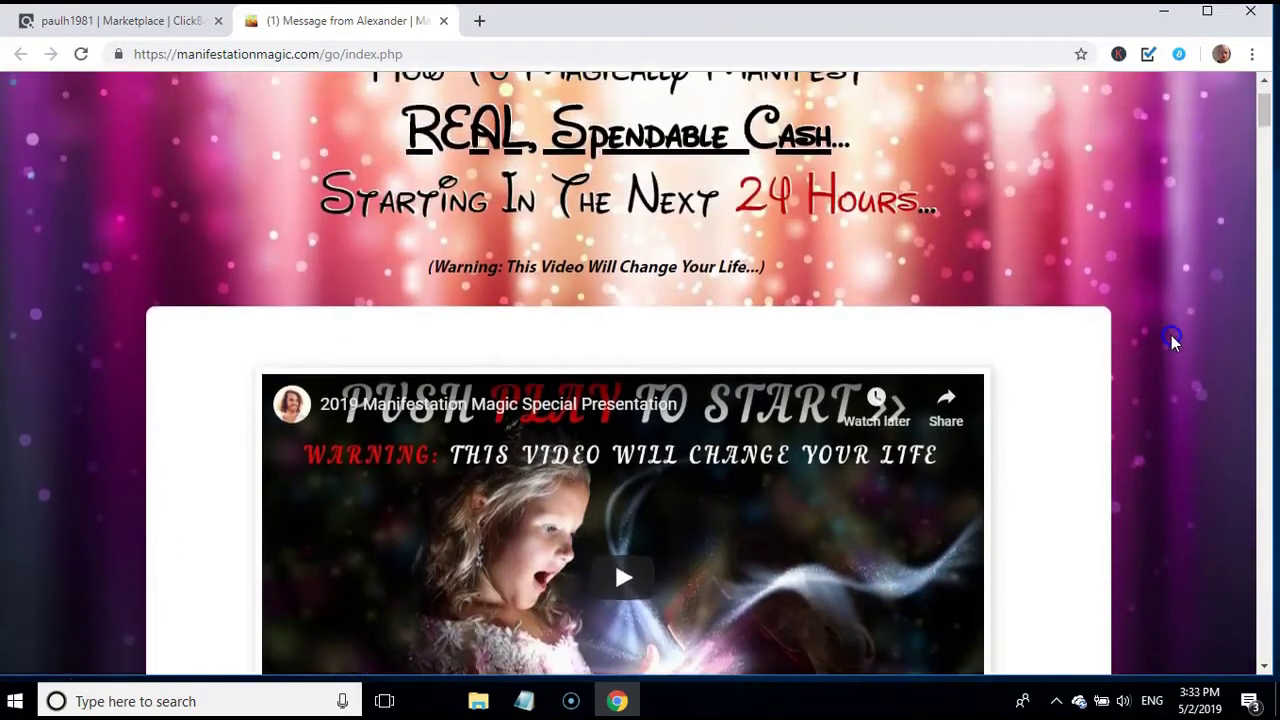
scroll(1173, 342, down, 1)
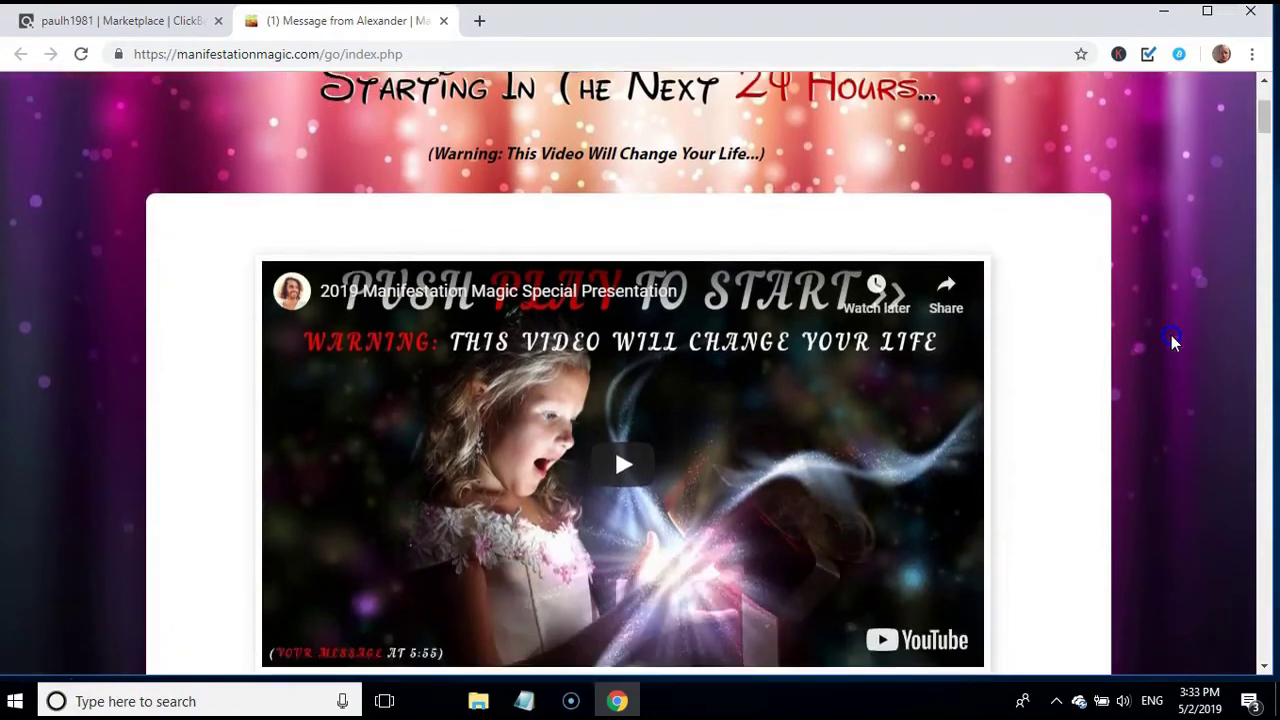
scroll(1173, 342, down, 2)
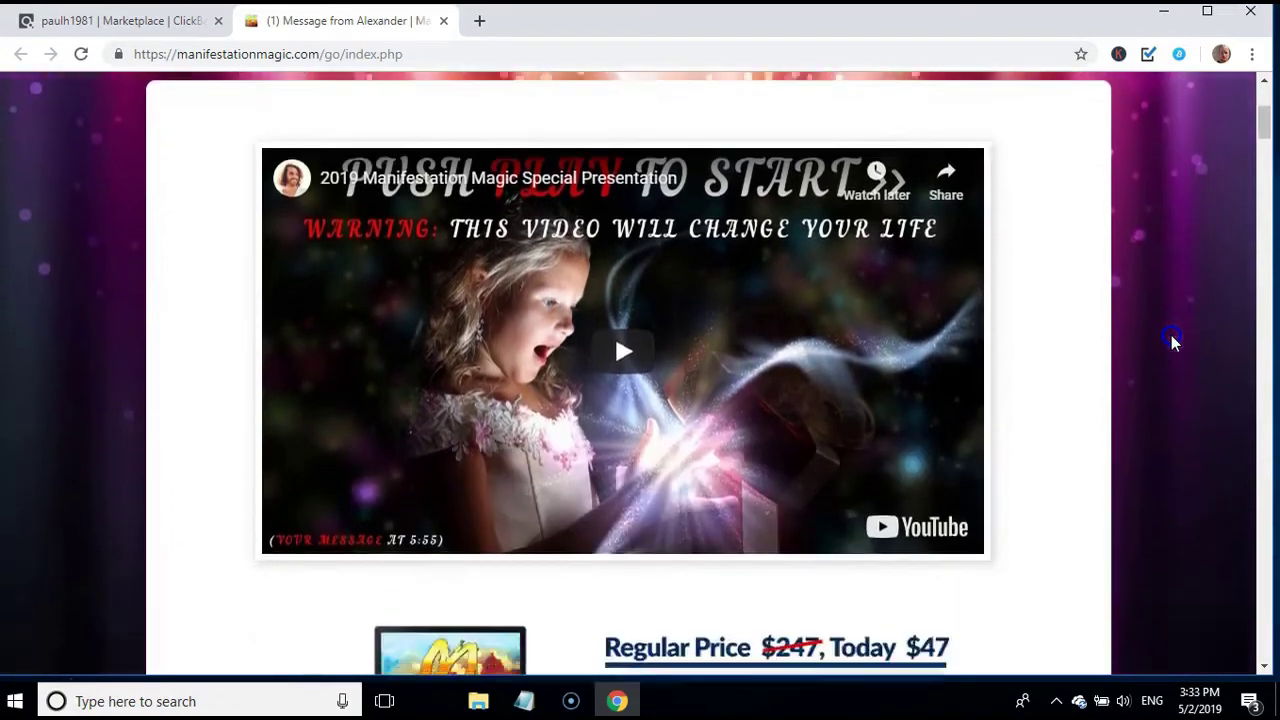
scroll(1173, 342, down, 3)
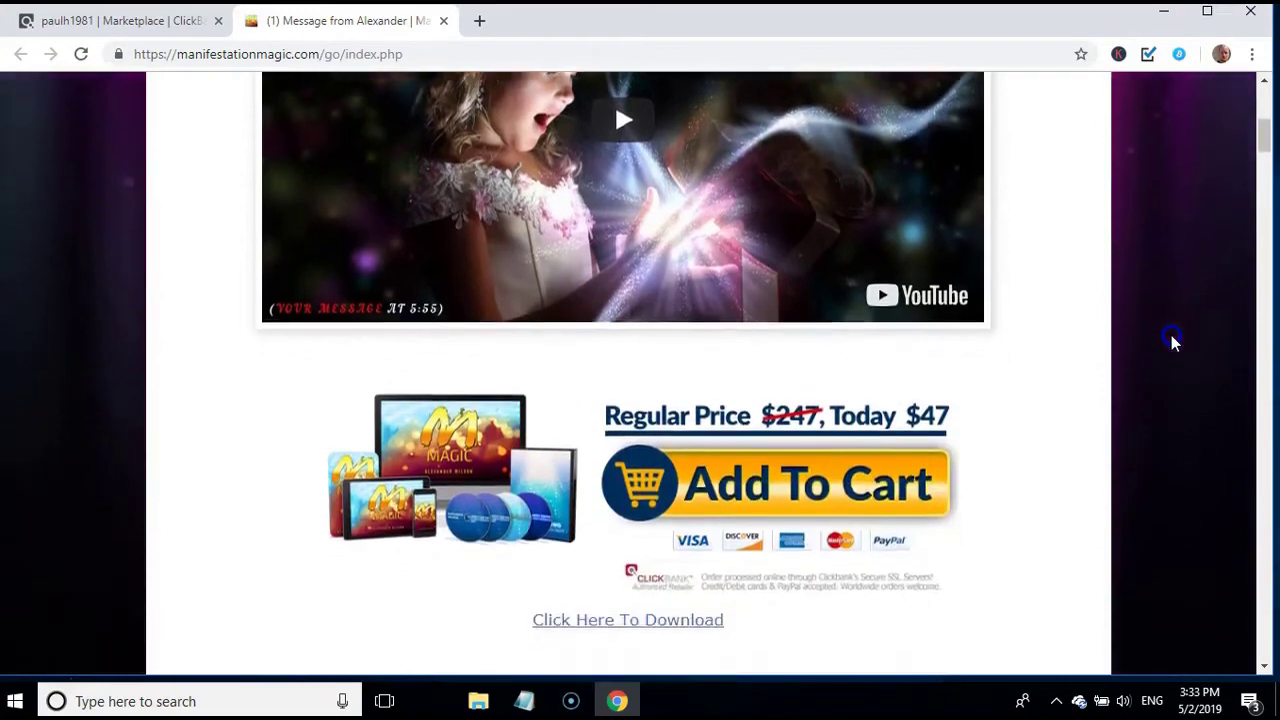
scroll(1173, 342, down, 1)
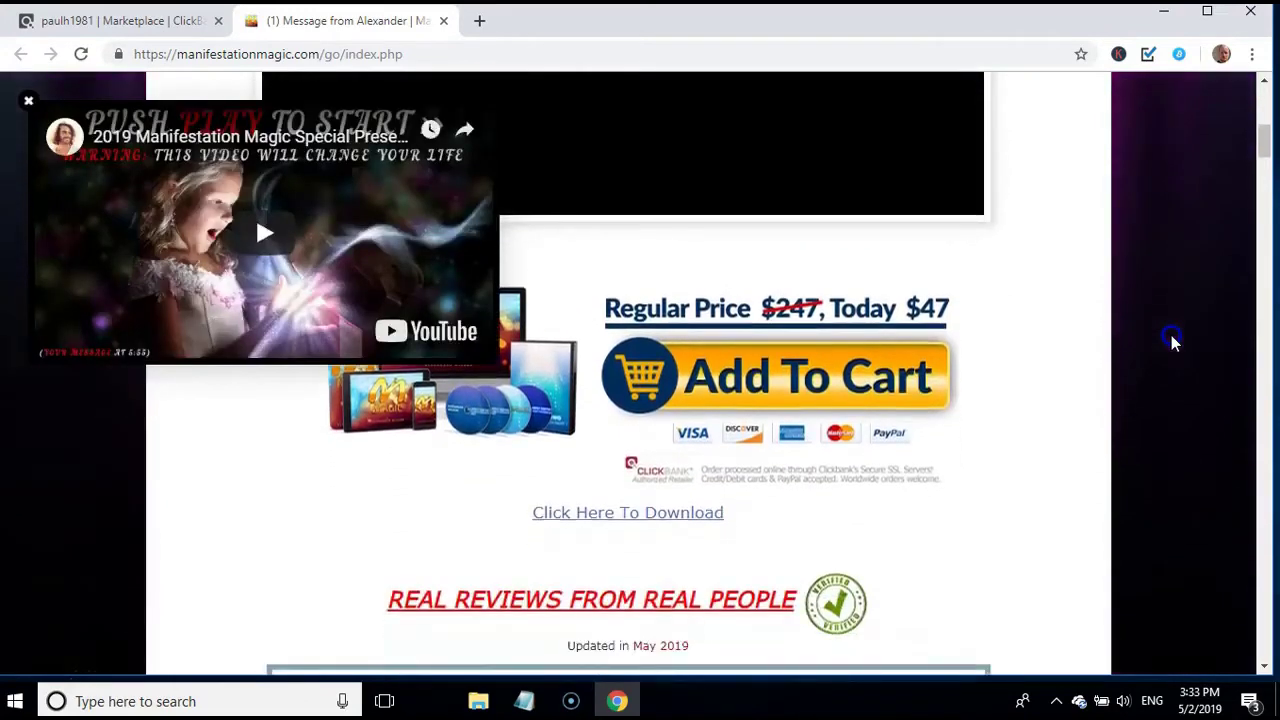
Look through the customer reviews on the sales page and return to its headline
scroll(1173, 342, down, 1)
scroll(1173, 342, down, 1)
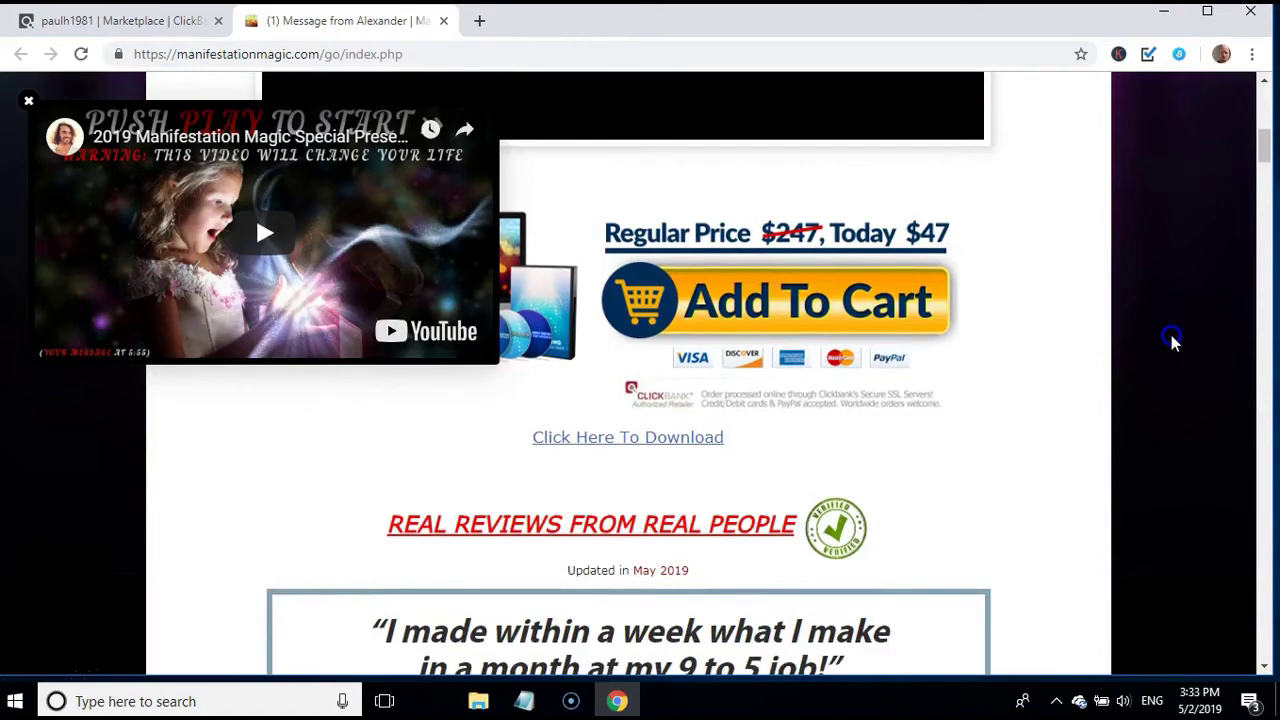
scroll(1173, 342, down, 3)
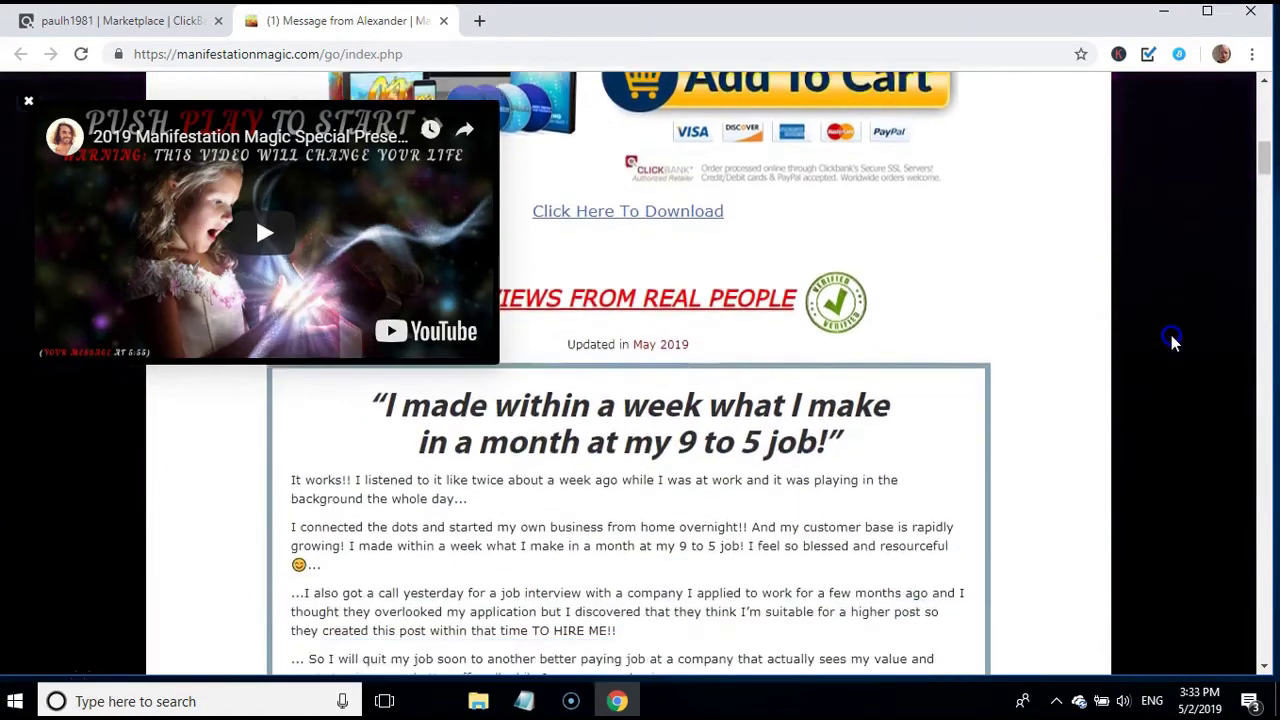
scroll(1173, 342, down, 3)
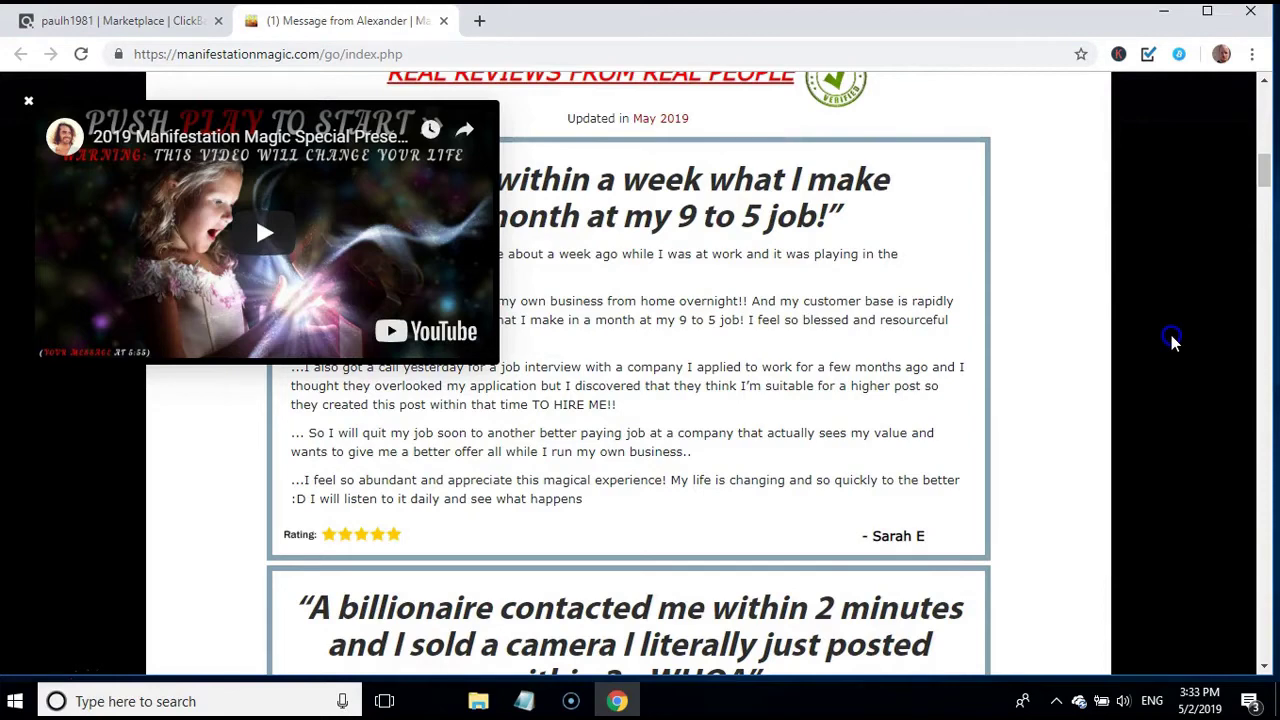
scroll(1173, 342, down, 4)
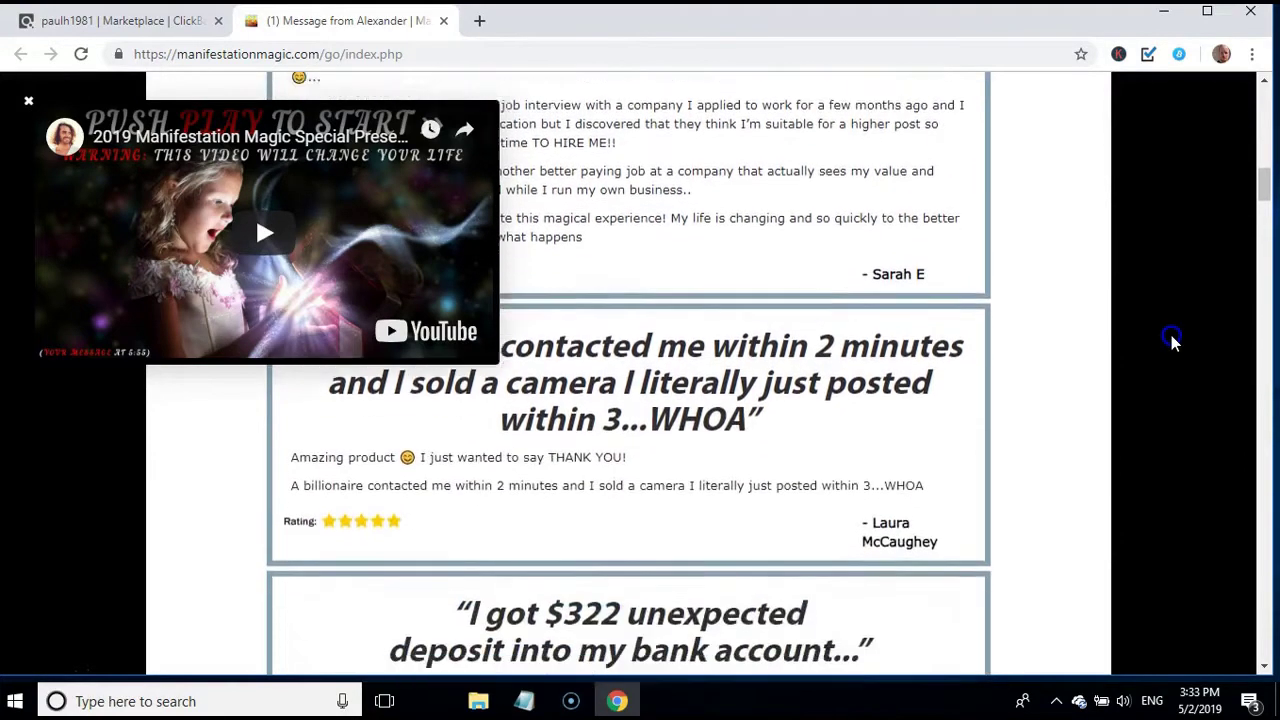
scroll(1173, 342, down, 3)
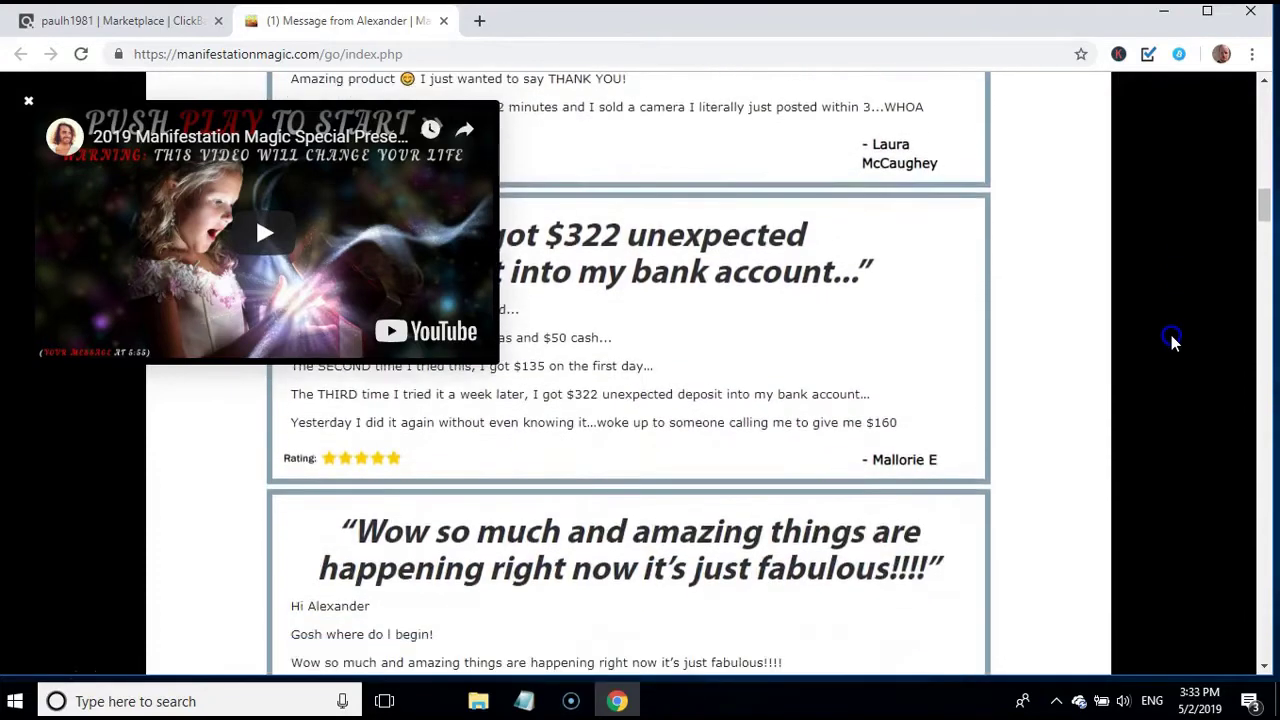
scroll(1173, 342, down, 1)
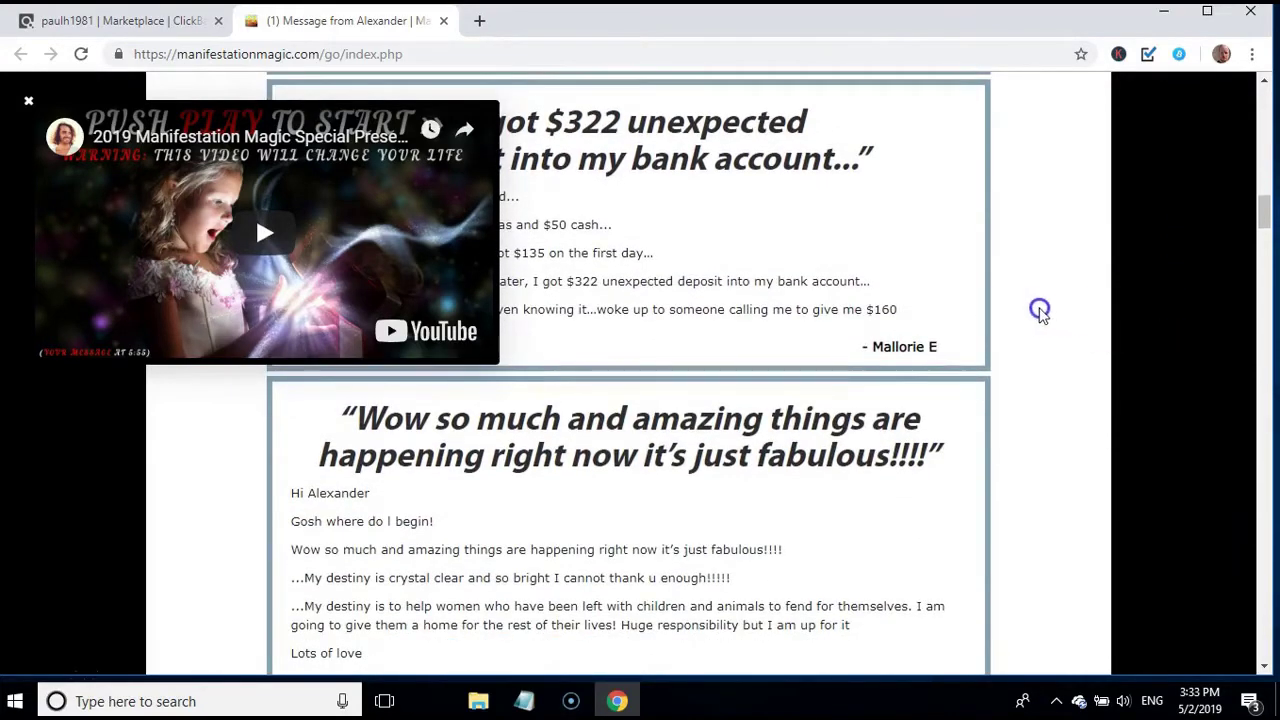
scroll(1046, 315, down, 3)
scroll(1046, 316, down, 10)
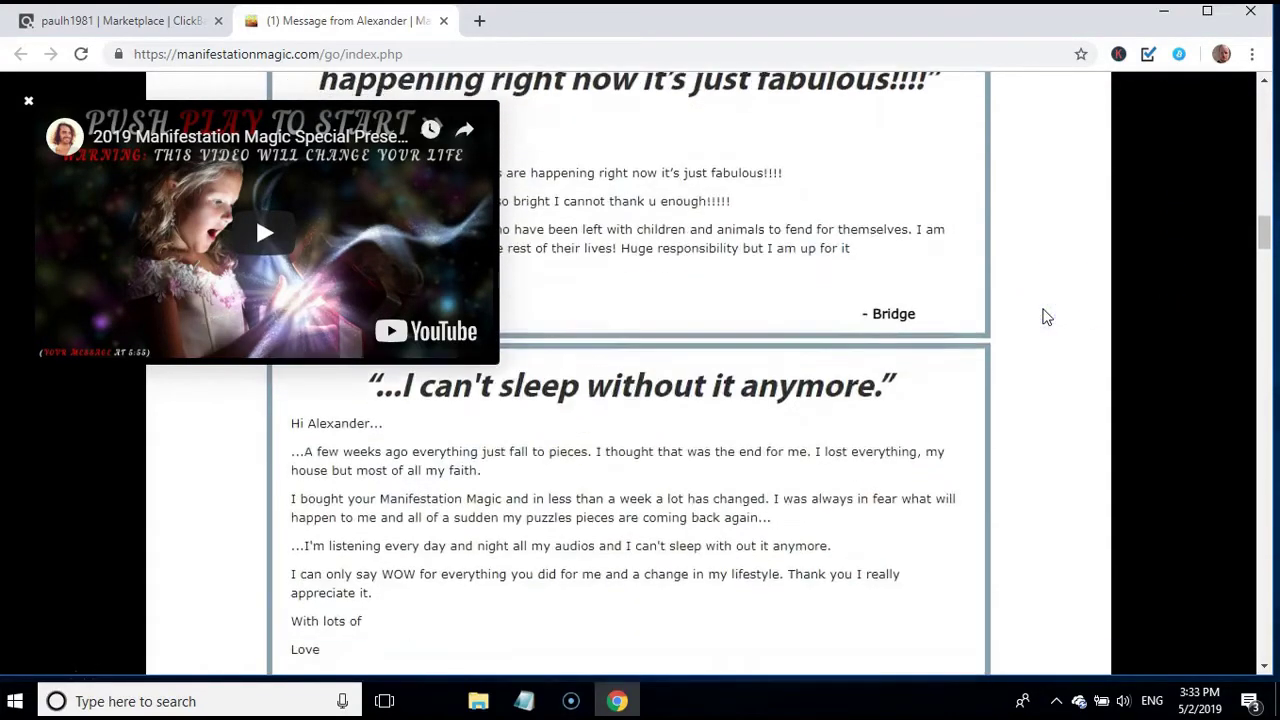
scroll(1046, 317, up, 10)
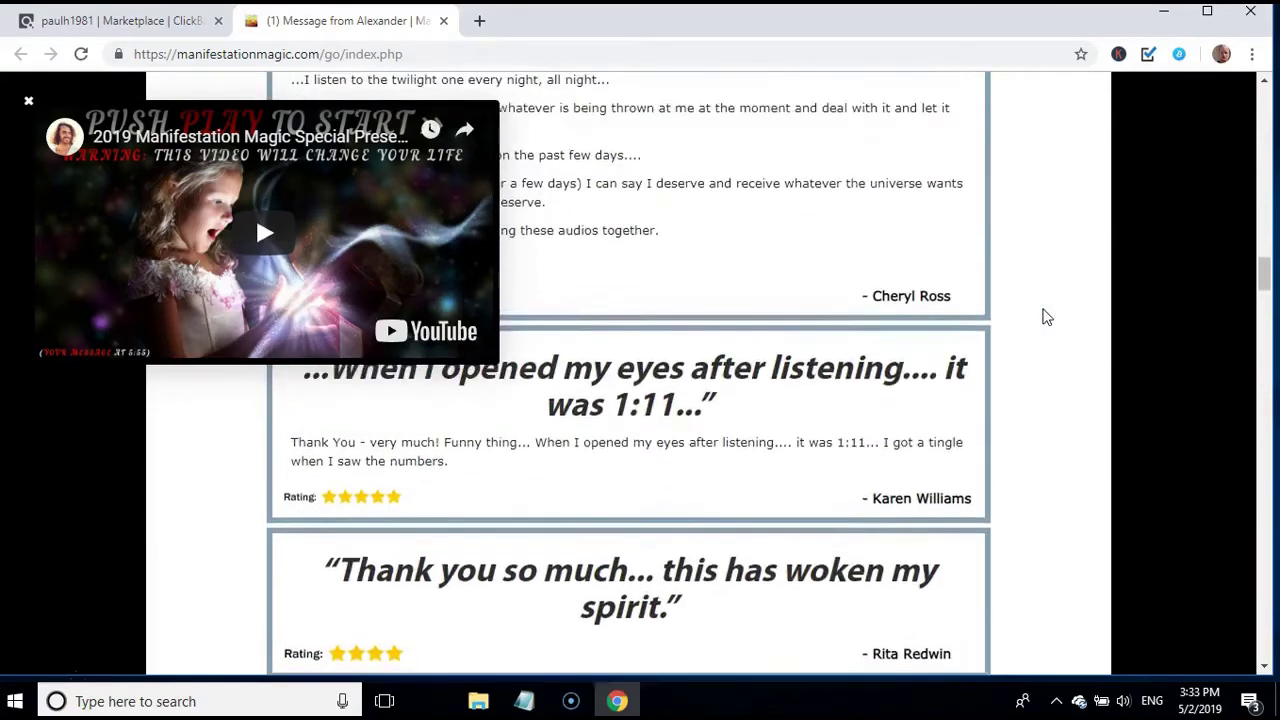
scroll(1046, 317, up, 20)
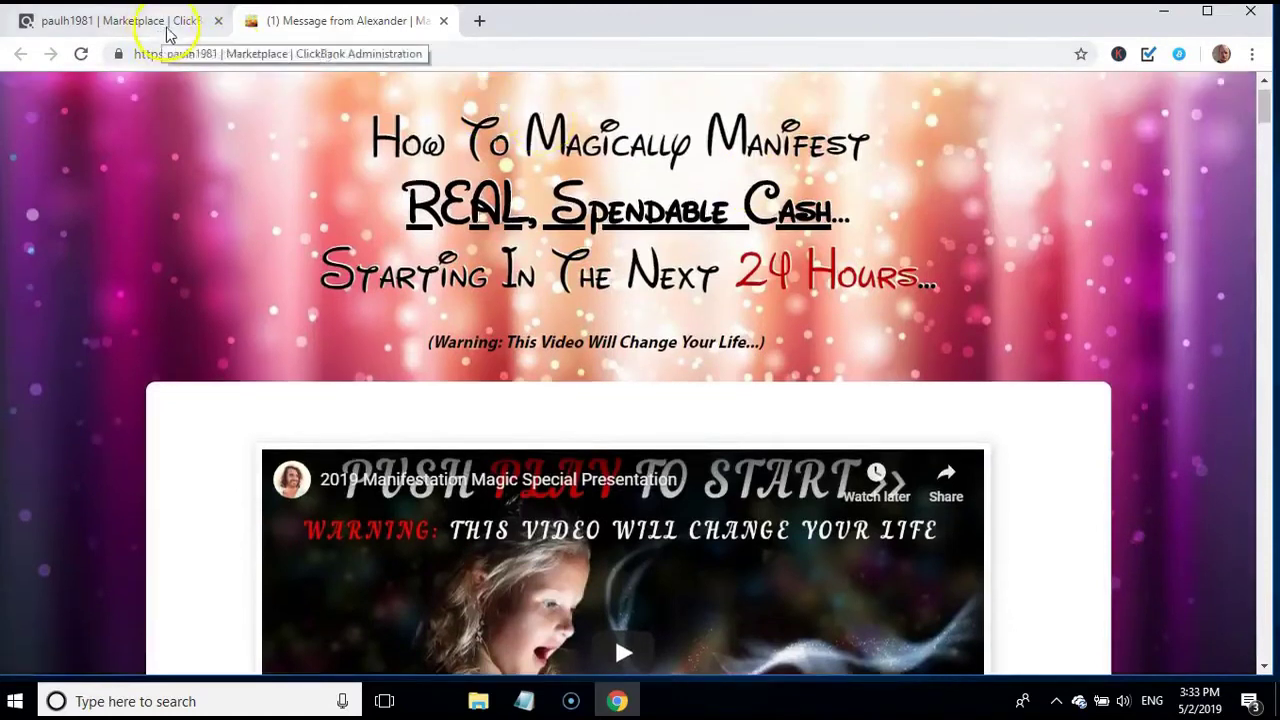
Close the sales page, confirming to leave the site, and open the affiliate page linked in the Manifestation Magic listing
click(443, 21)
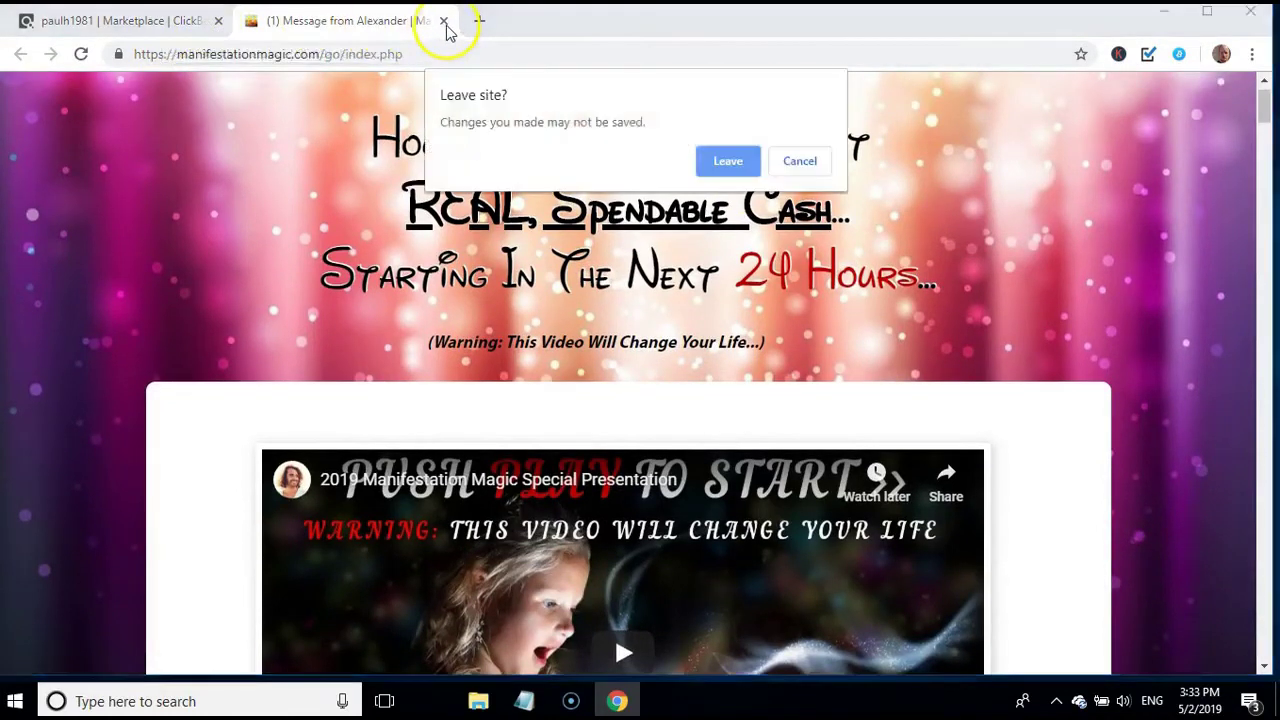
click(726, 163)
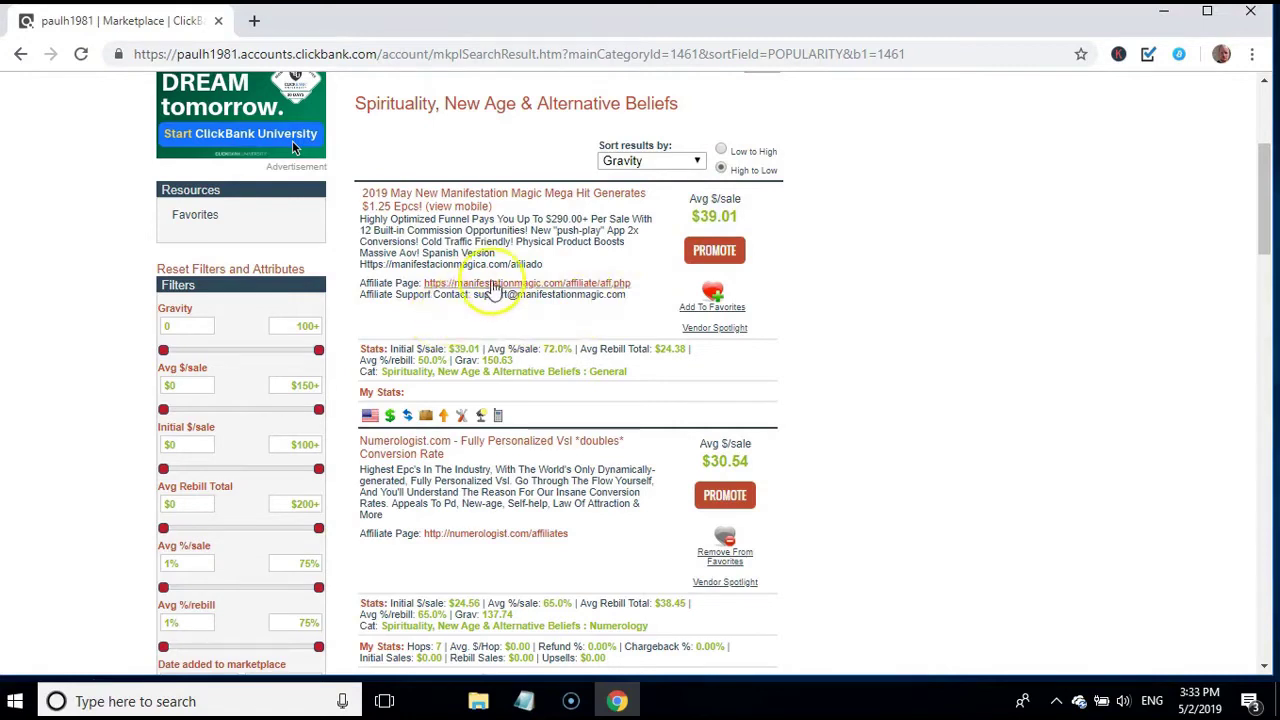
click(492, 285)
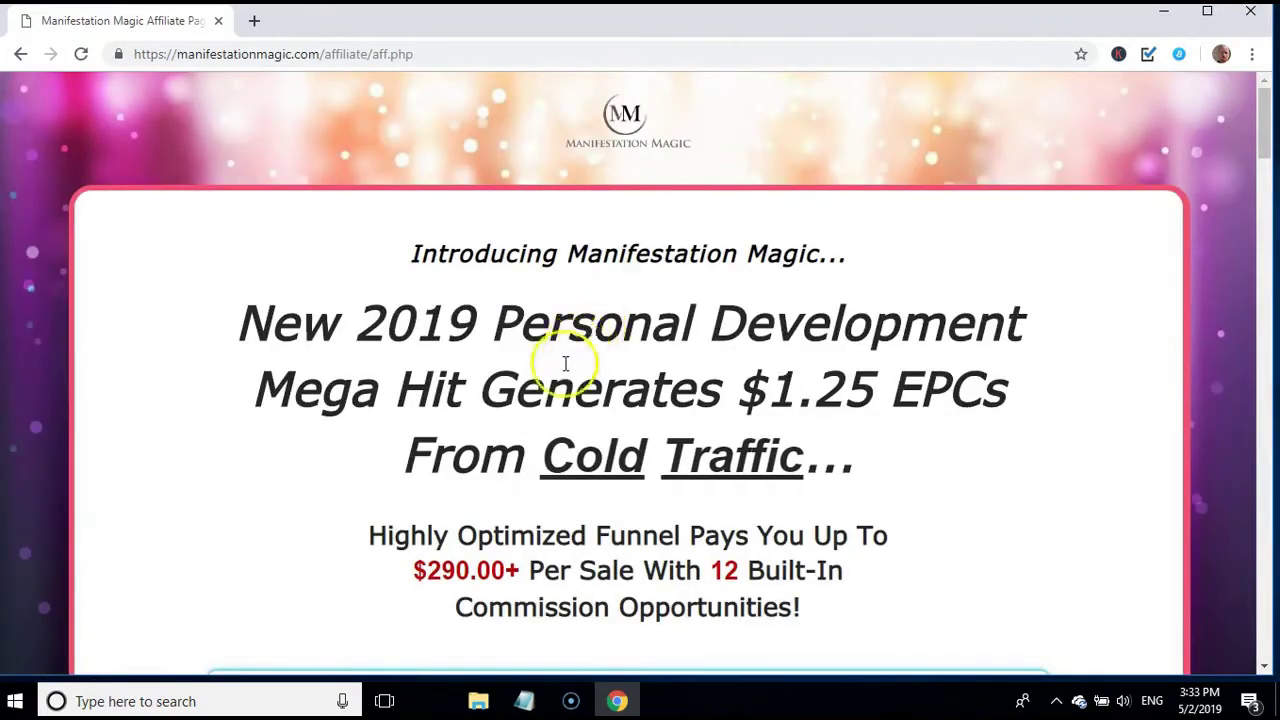
Read the affiliate page's offer headline and checklist of commissions, funnel features and affiliate tools
scroll(556, 372, down, 2)
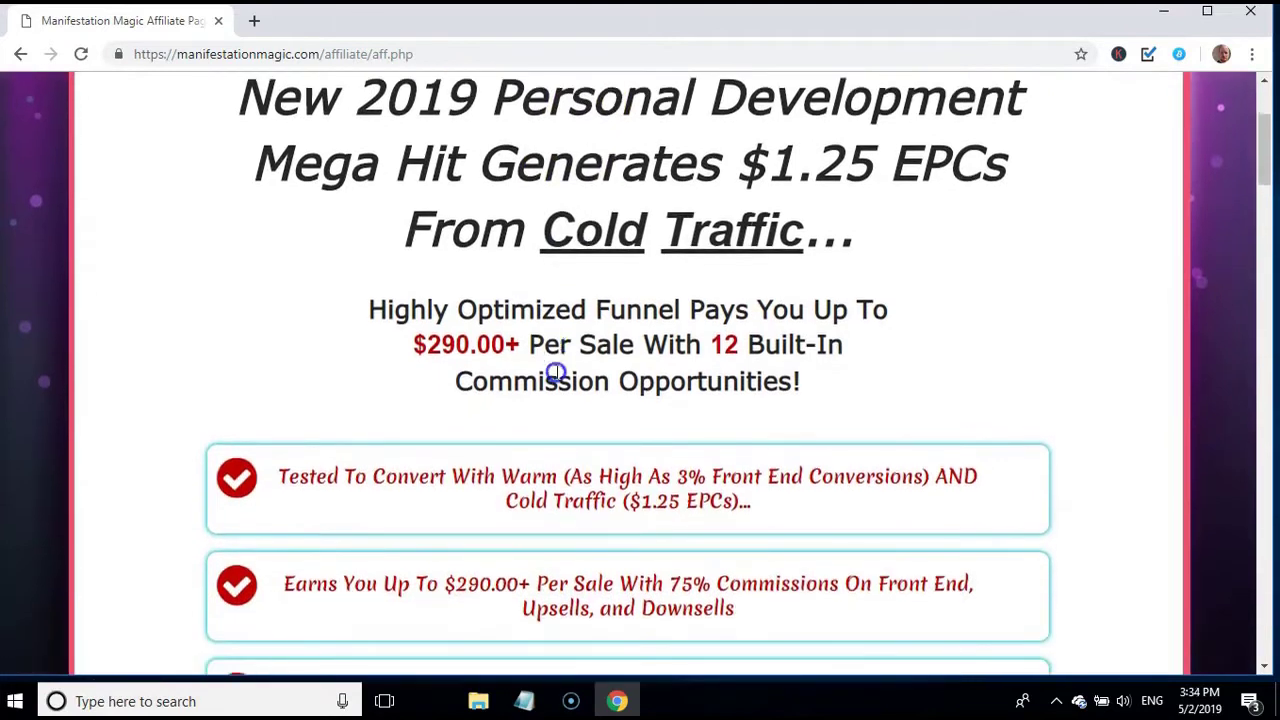
scroll(556, 372, up, 1)
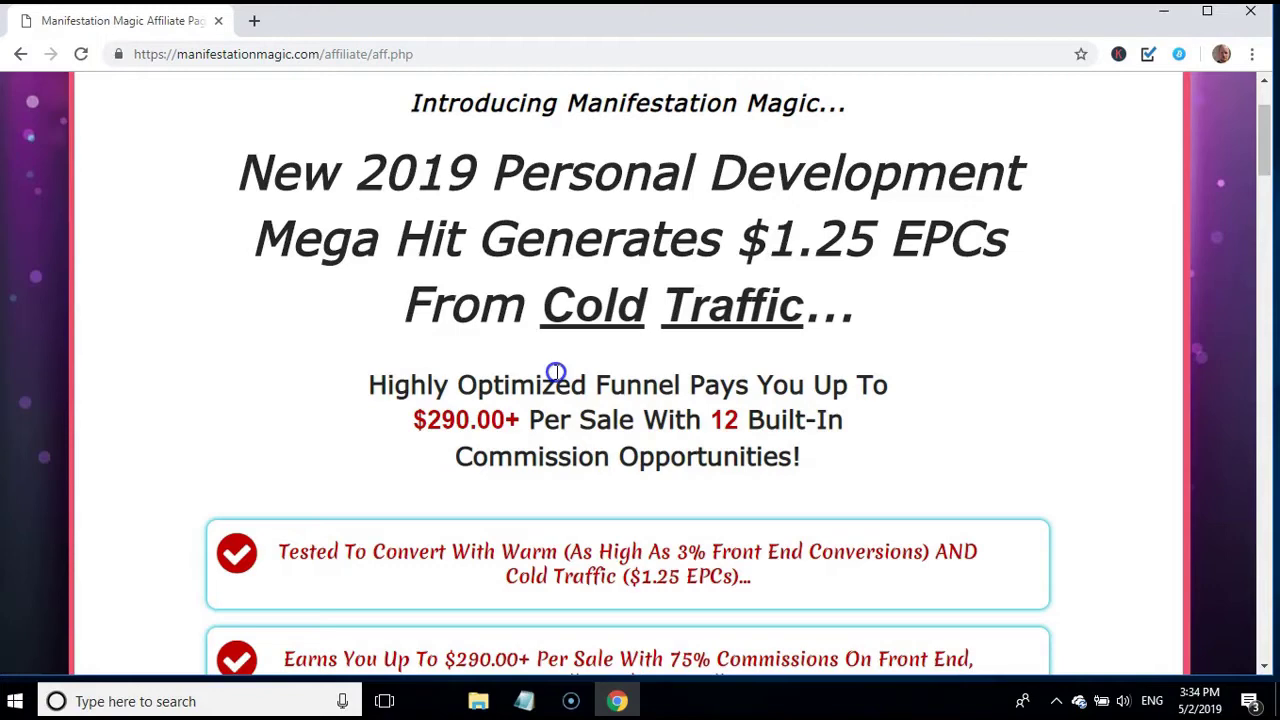
scroll(556, 372, down, 3)
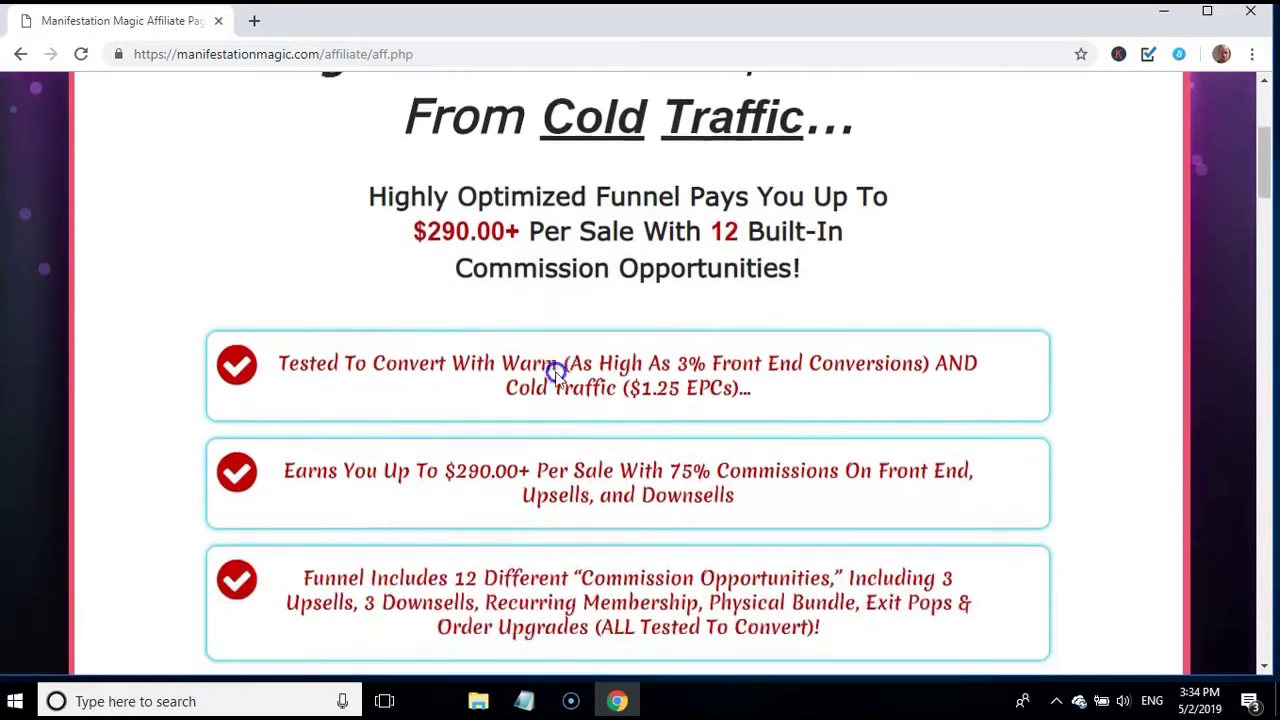
scroll(556, 372, down, 3)
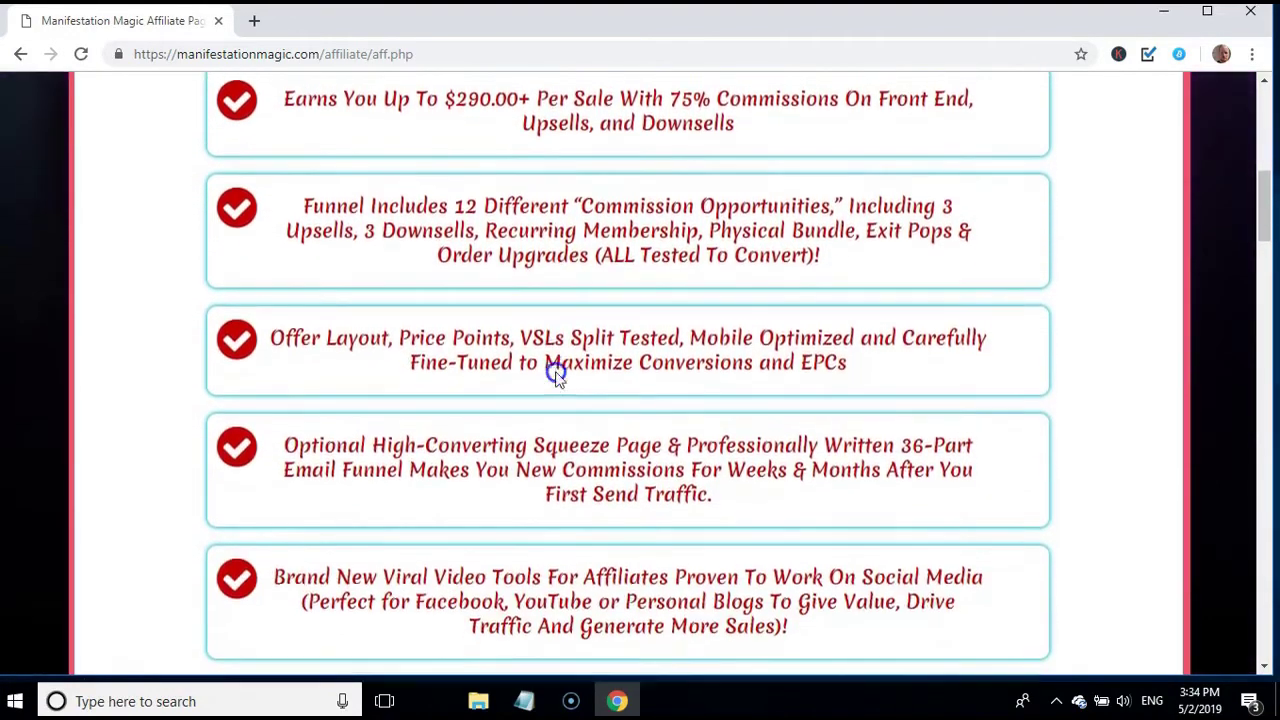
scroll(556, 372, up, 1)
scroll(556, 372, up, 2)
scroll(556, 372, down, 1)
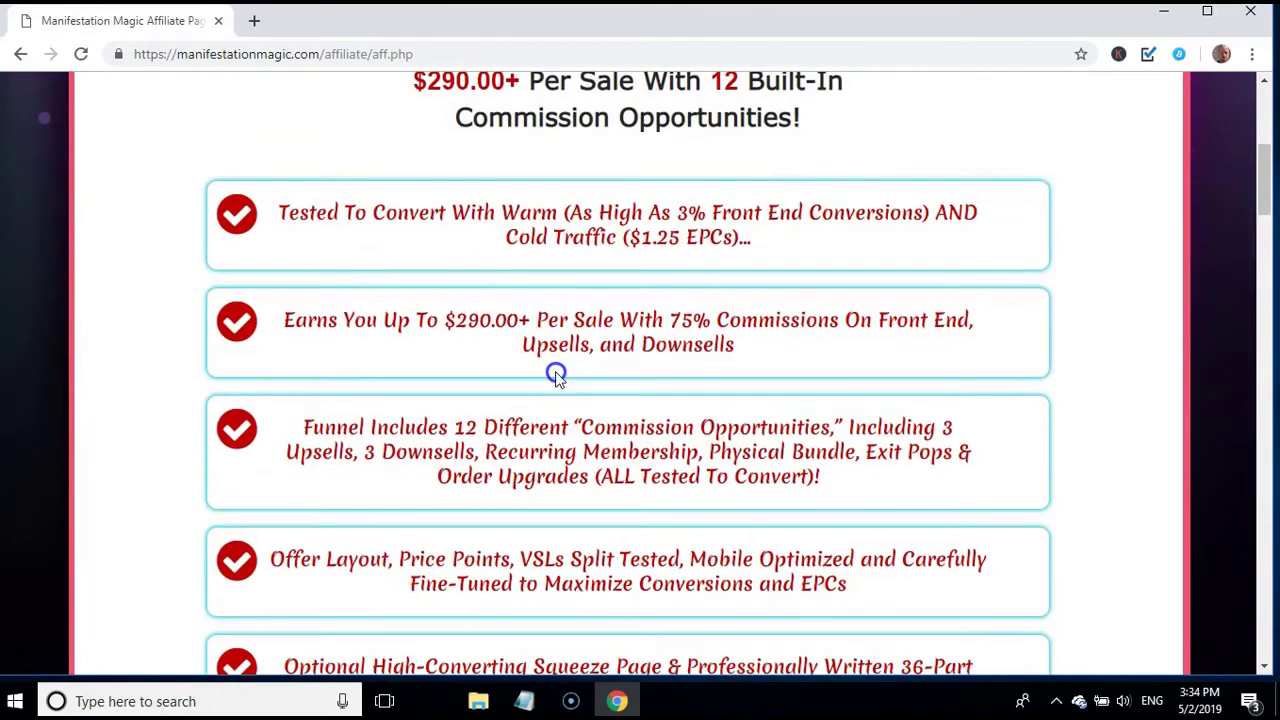
scroll(556, 374, down, 2)
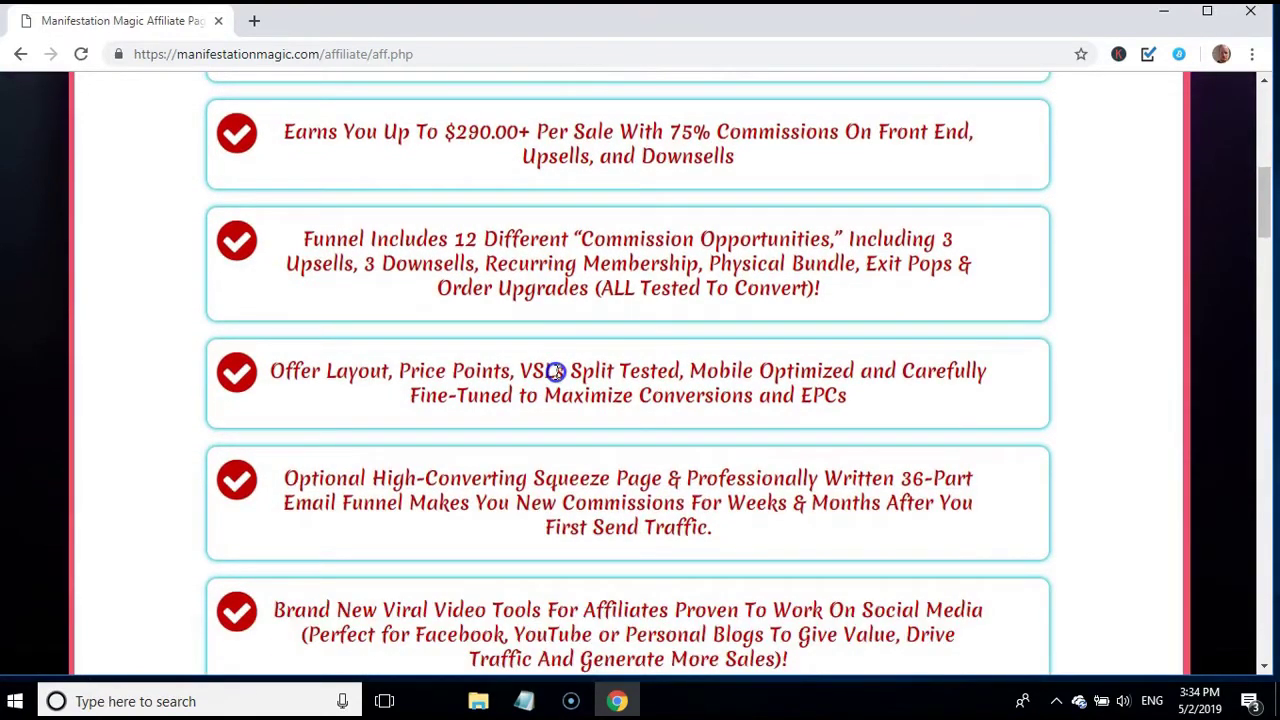
scroll(556, 372, down, 4)
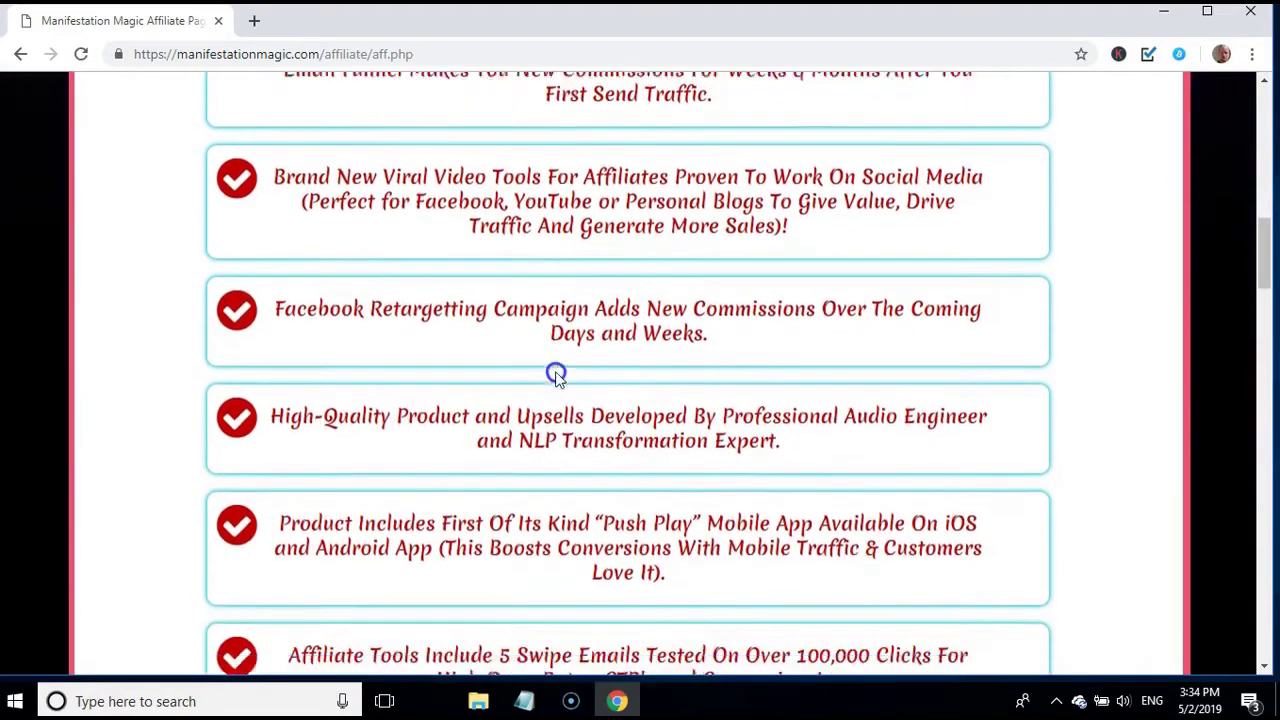
scroll(556, 374, down, 5)
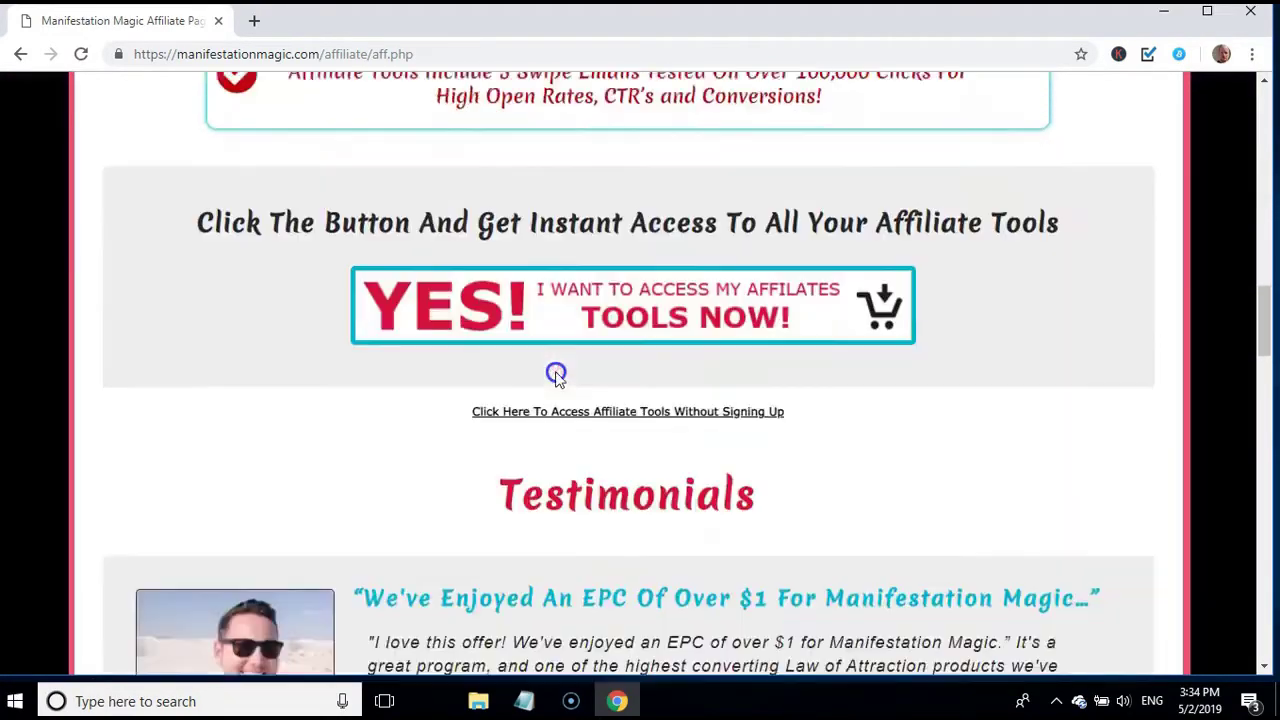
Look through the affiliate testimonials about earnings from promoting Manifestation Magic
scroll(556, 374, down, 4)
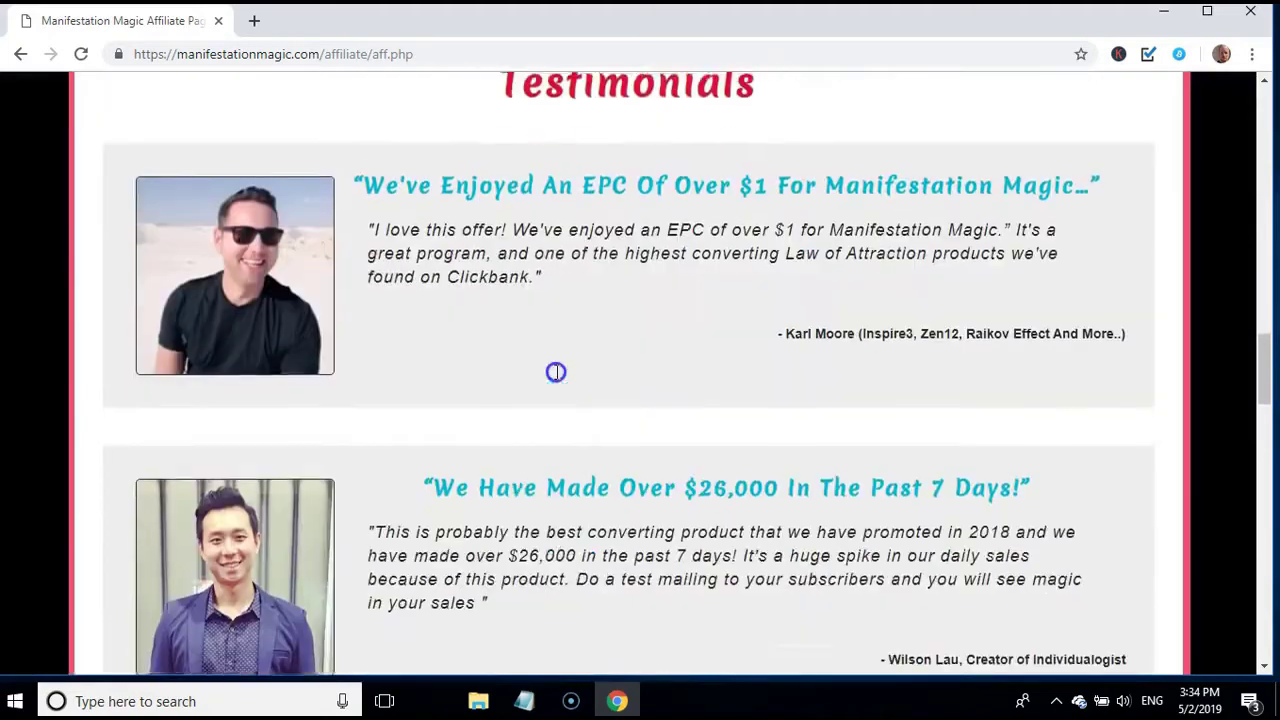
scroll(556, 372, down, 3)
scroll(556, 374, up, 1)
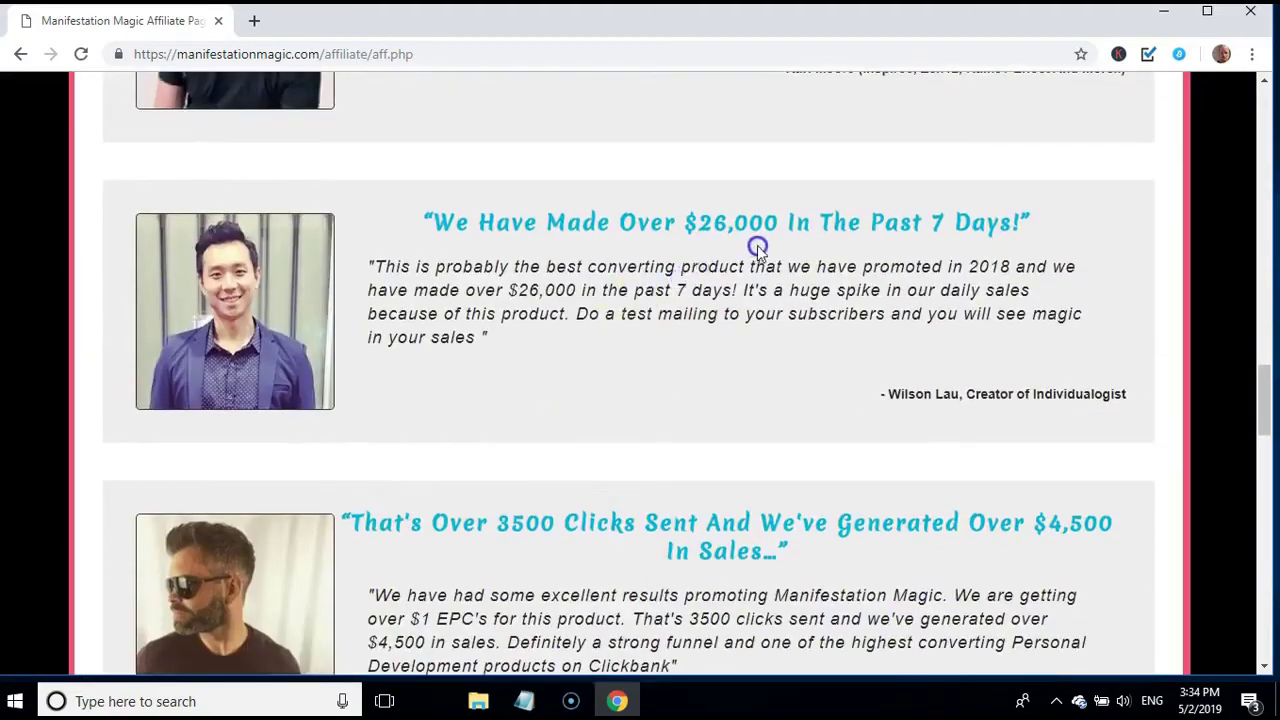
scroll(670, 310, down, 1)
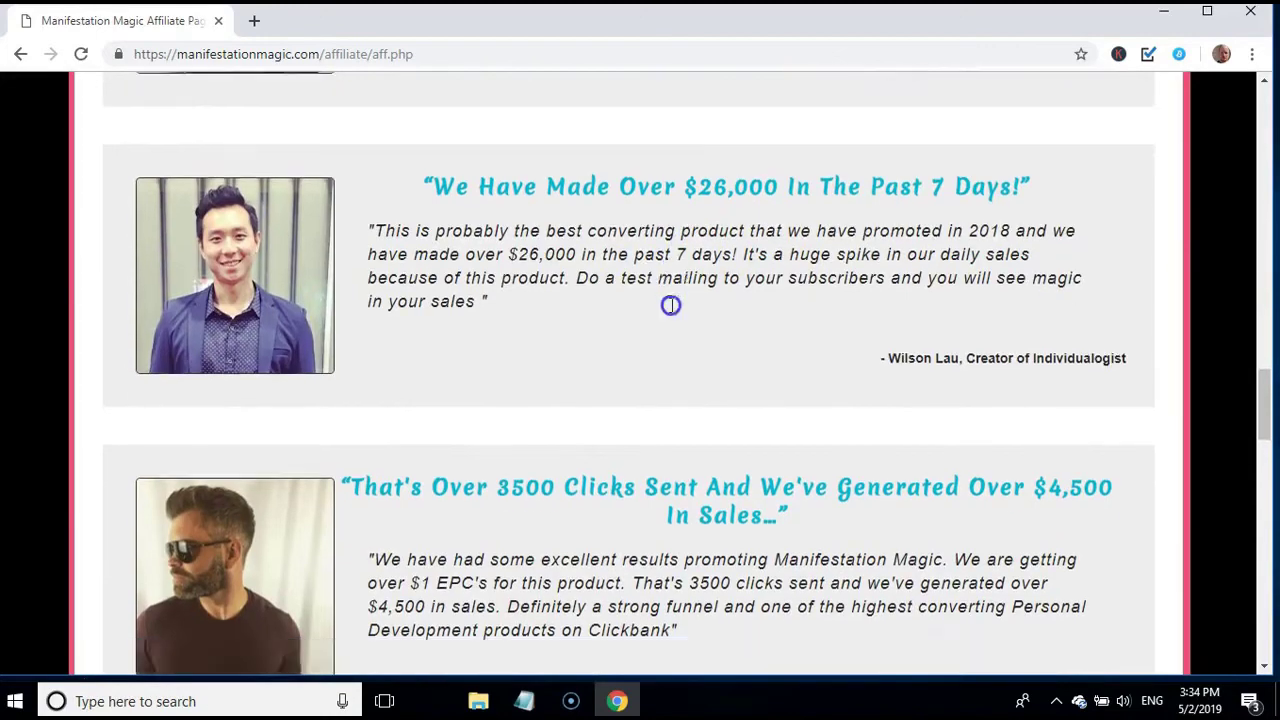
scroll(670, 310, down, 2)
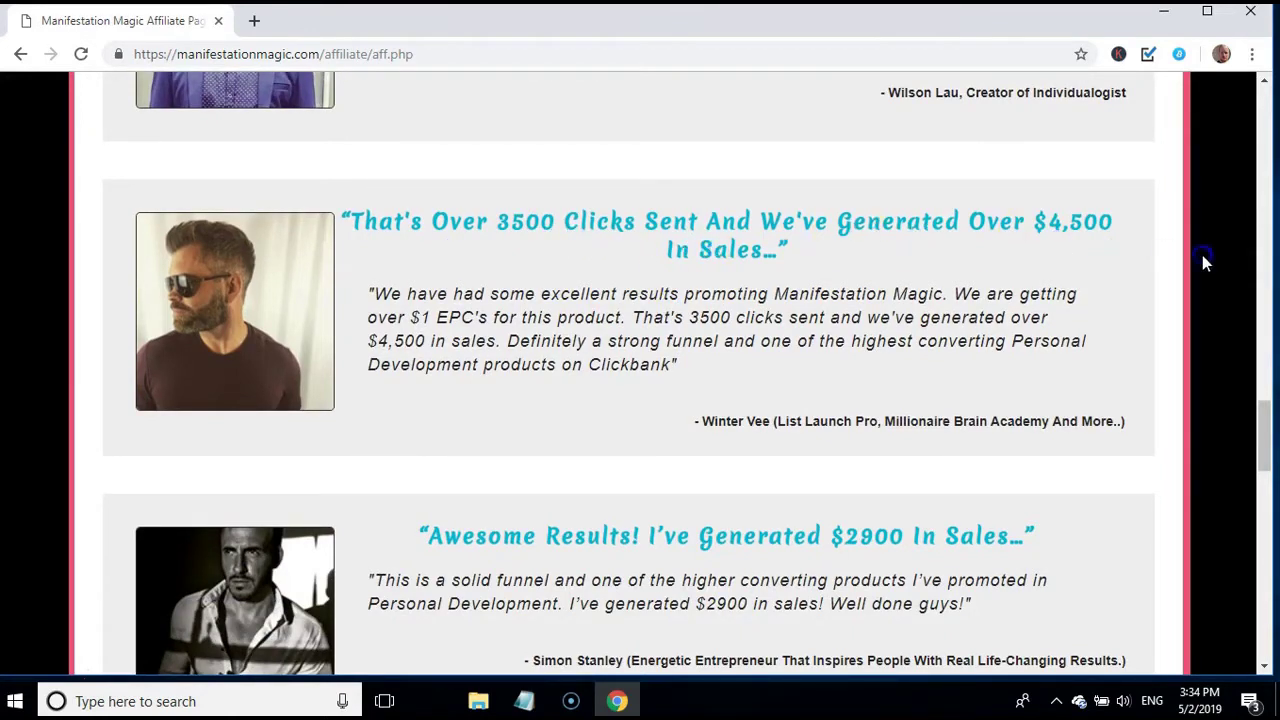
scroll(918, 300, down, 2)
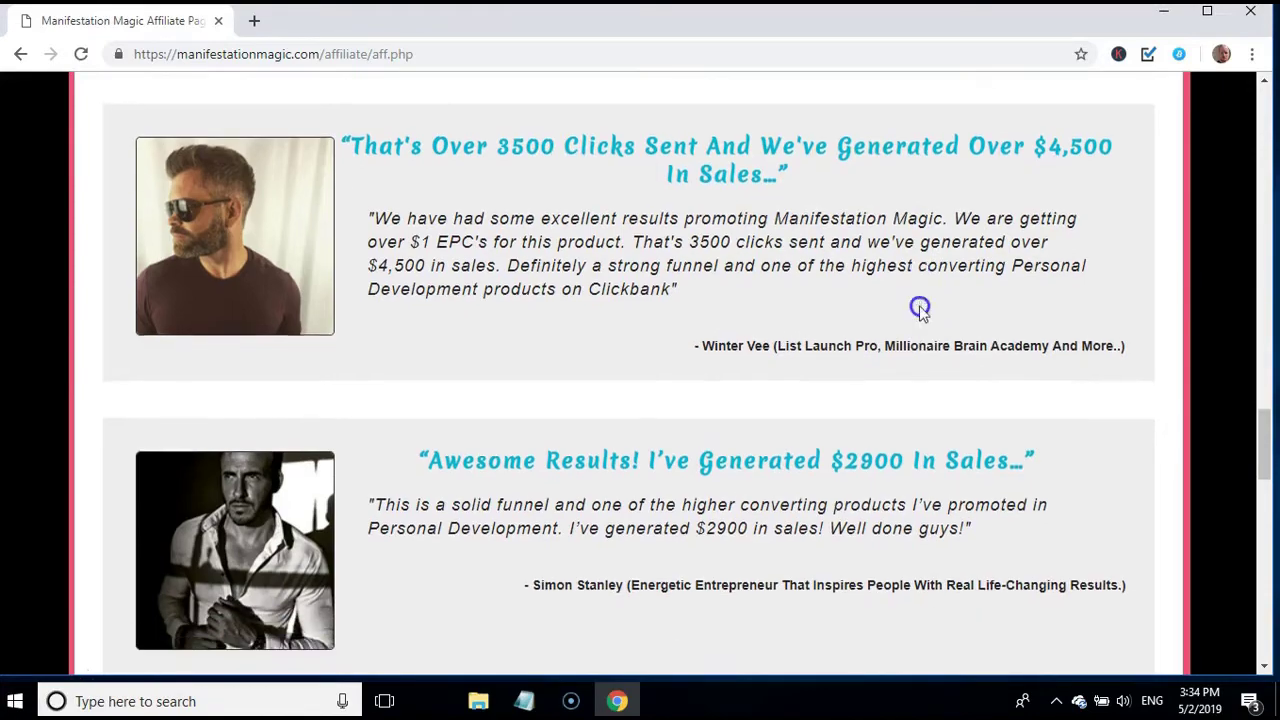
scroll(919, 306, down, 4)
Return to the affiliate tools offer above the testimonials and open its sign-up form for tools and promo material
scroll(919, 306, up, 7)
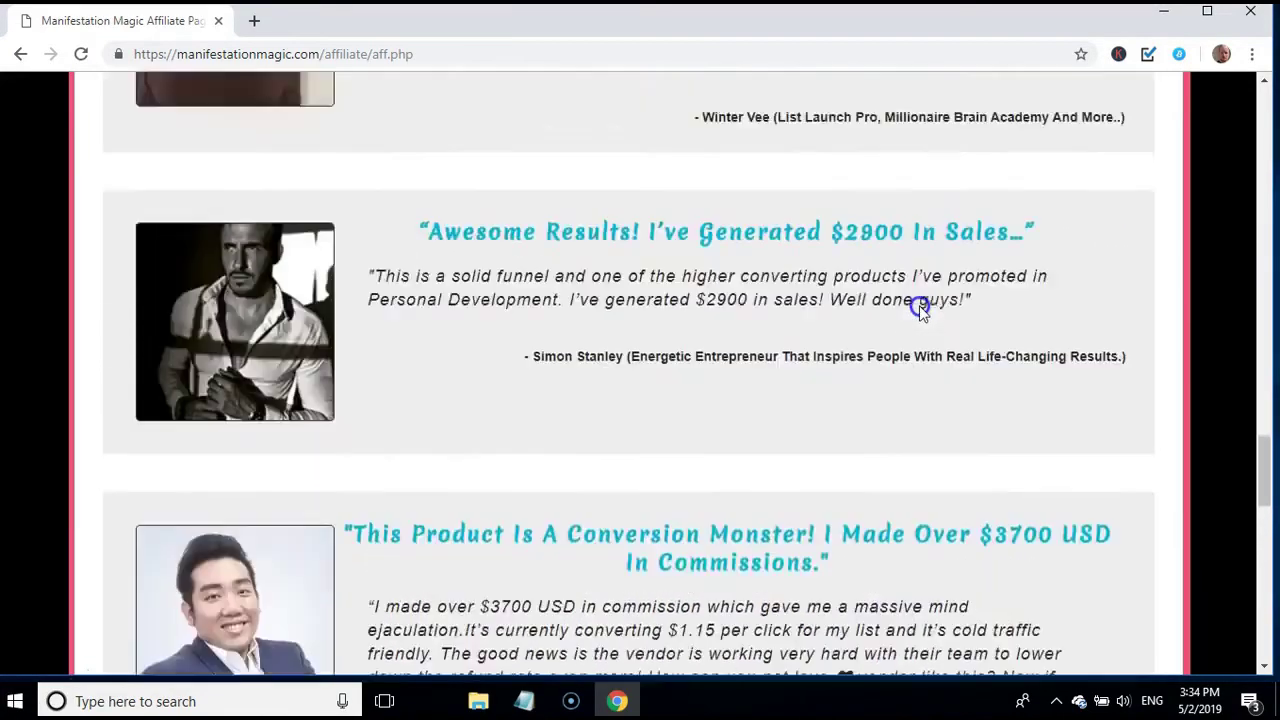
scroll(919, 306, up, 7)
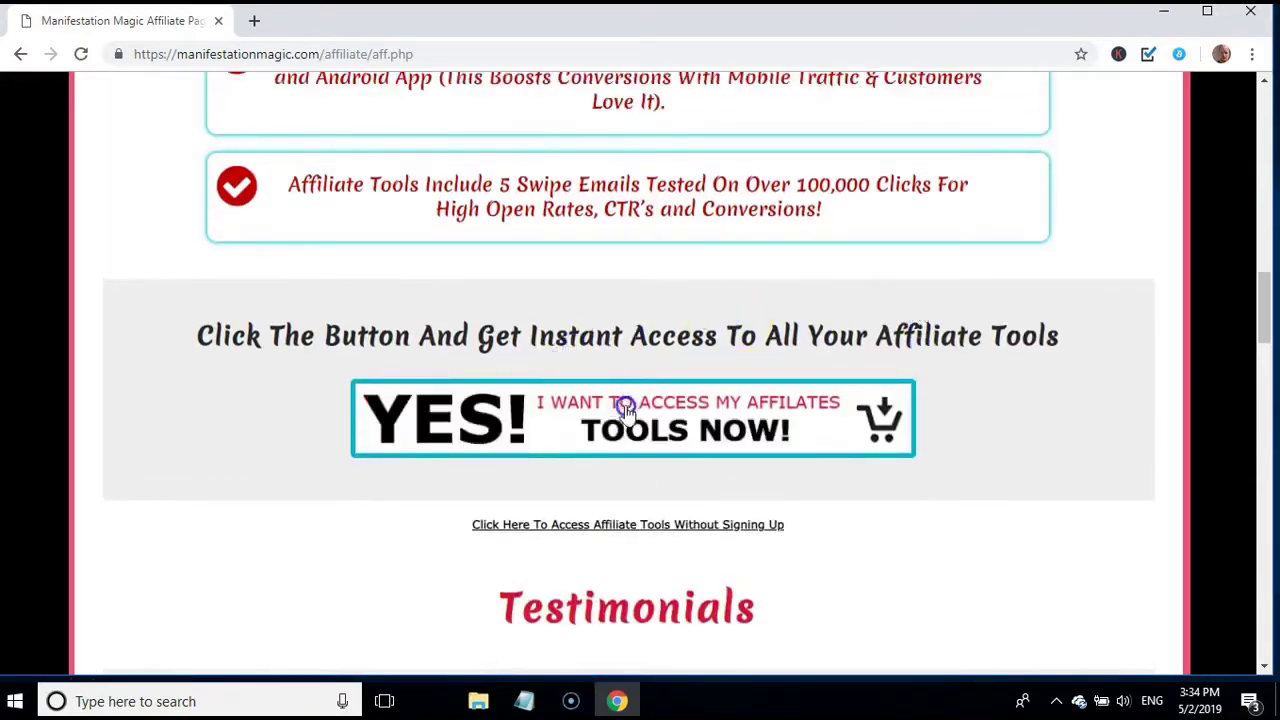
click(604, 410)
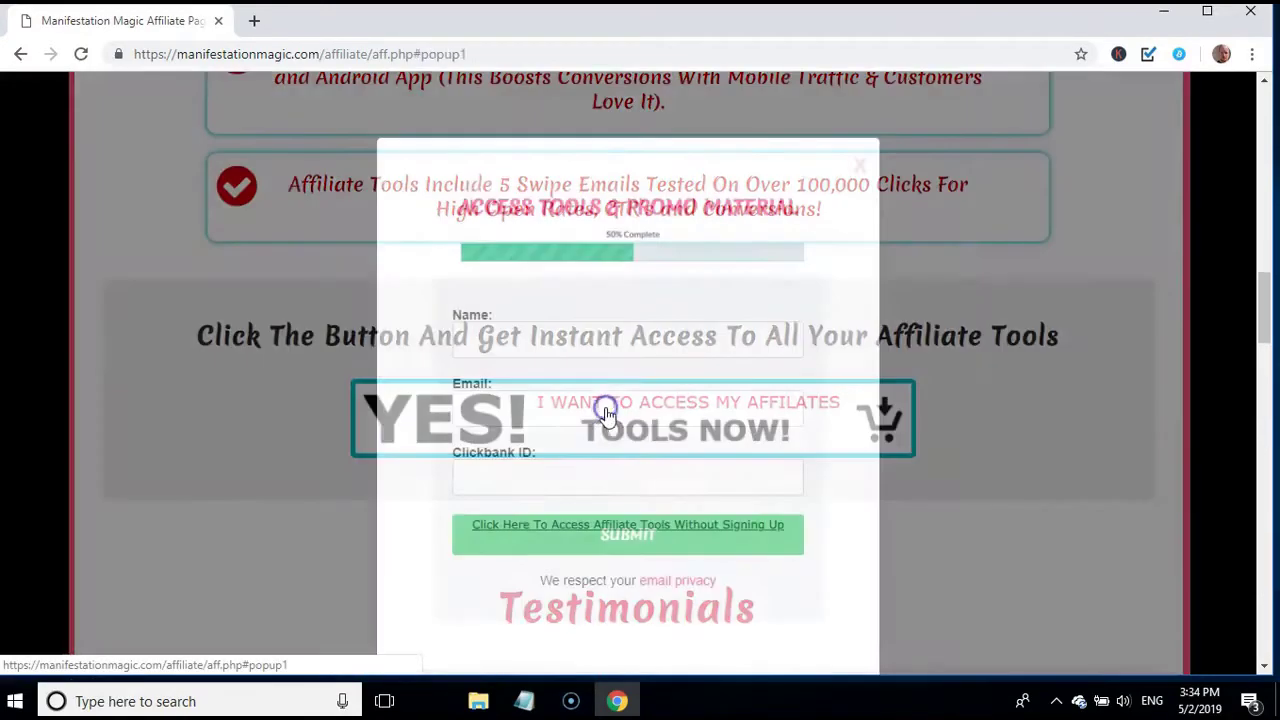
Complete the affiliate tools sign-up form with the affiliate's name, e-mail and ClickBank ID, submit it and confirm the human check
click(596, 342)
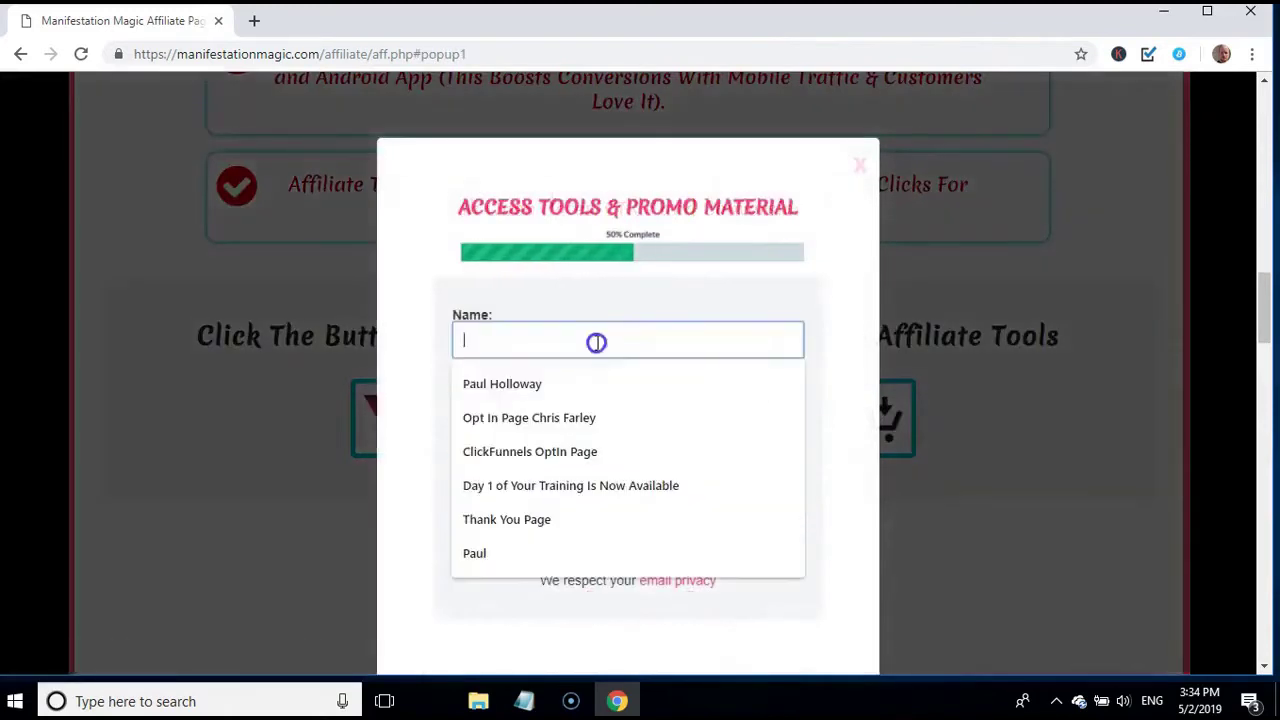
click(541, 381)
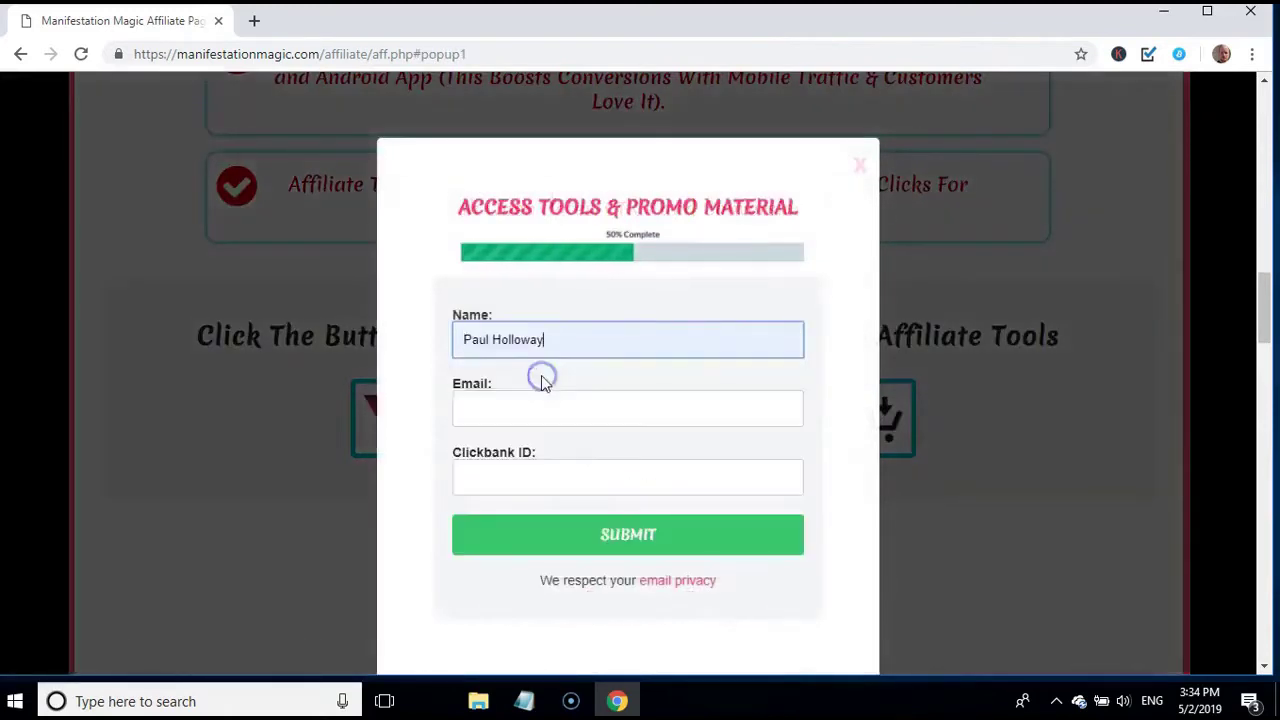
click(503, 411)
click(497, 452)
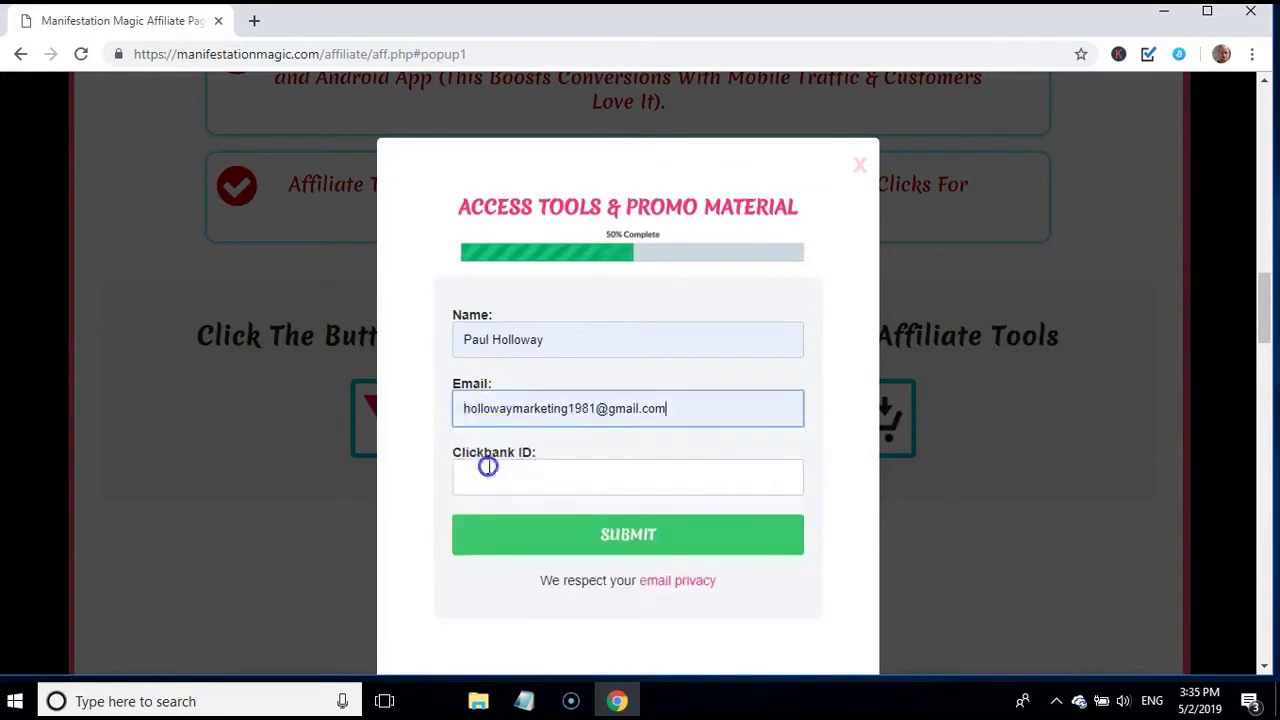
click(492, 471)
click(475, 524)
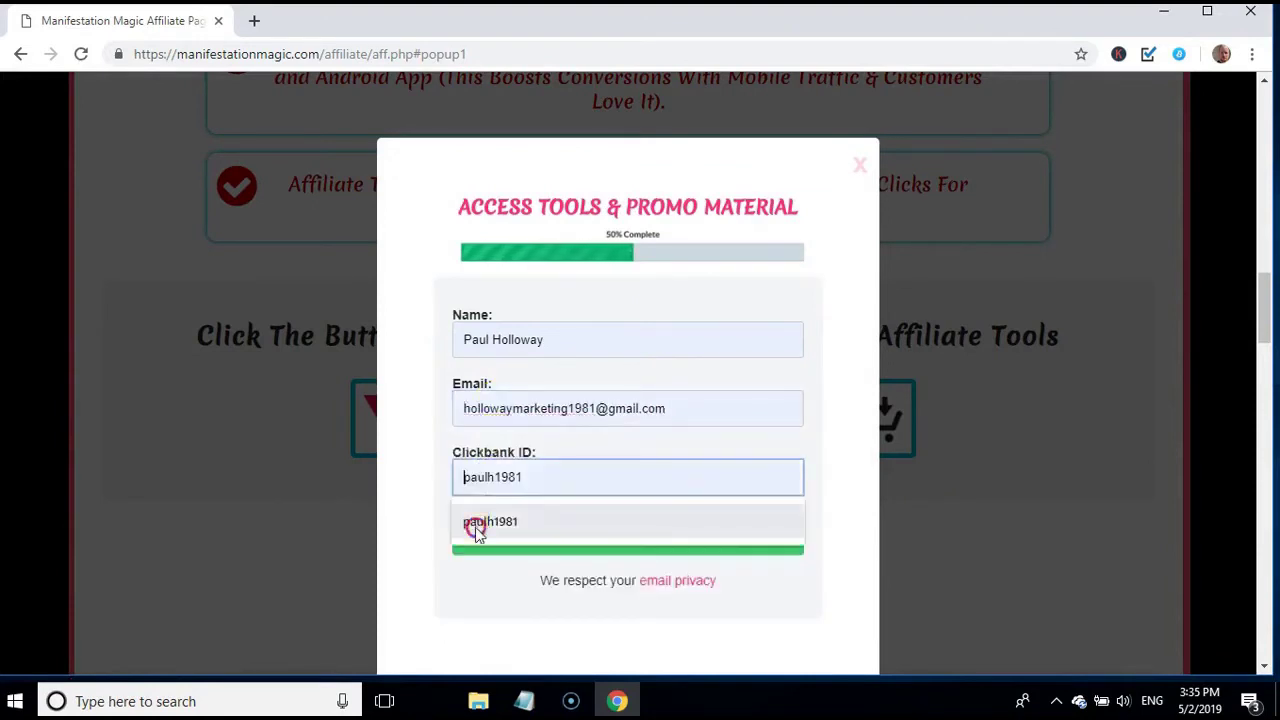
click(645, 543)
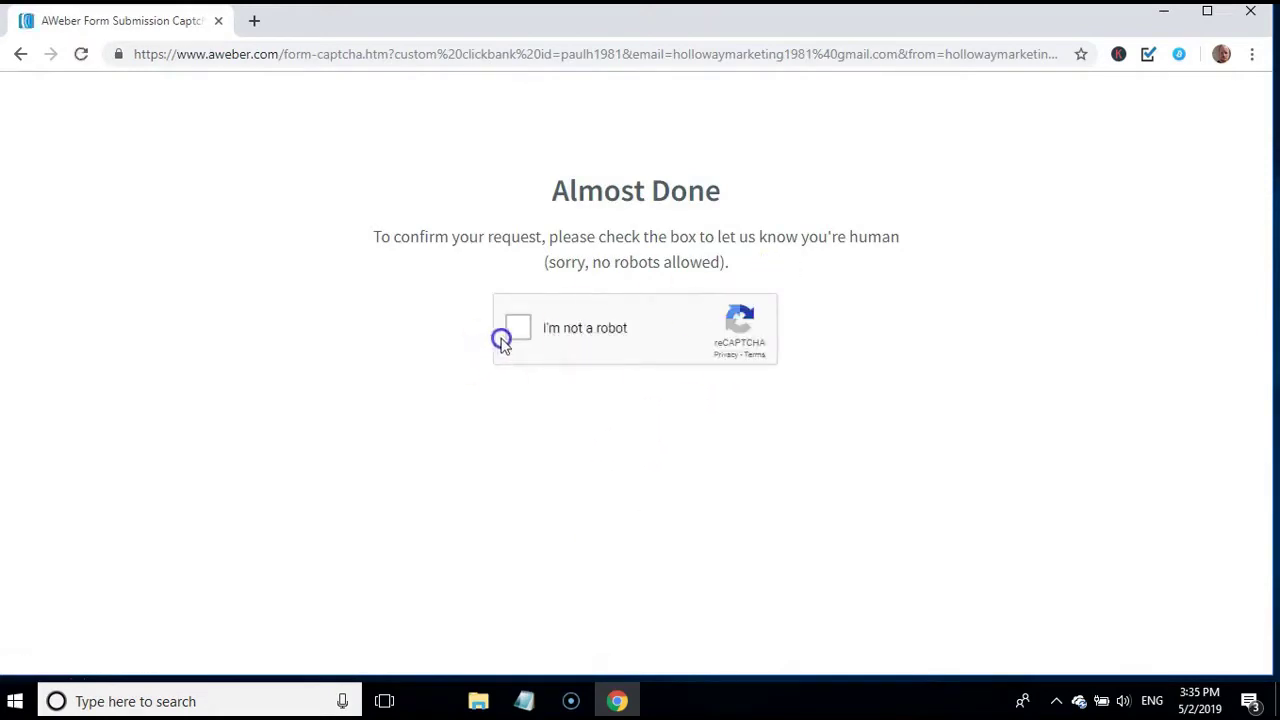
click(516, 334)
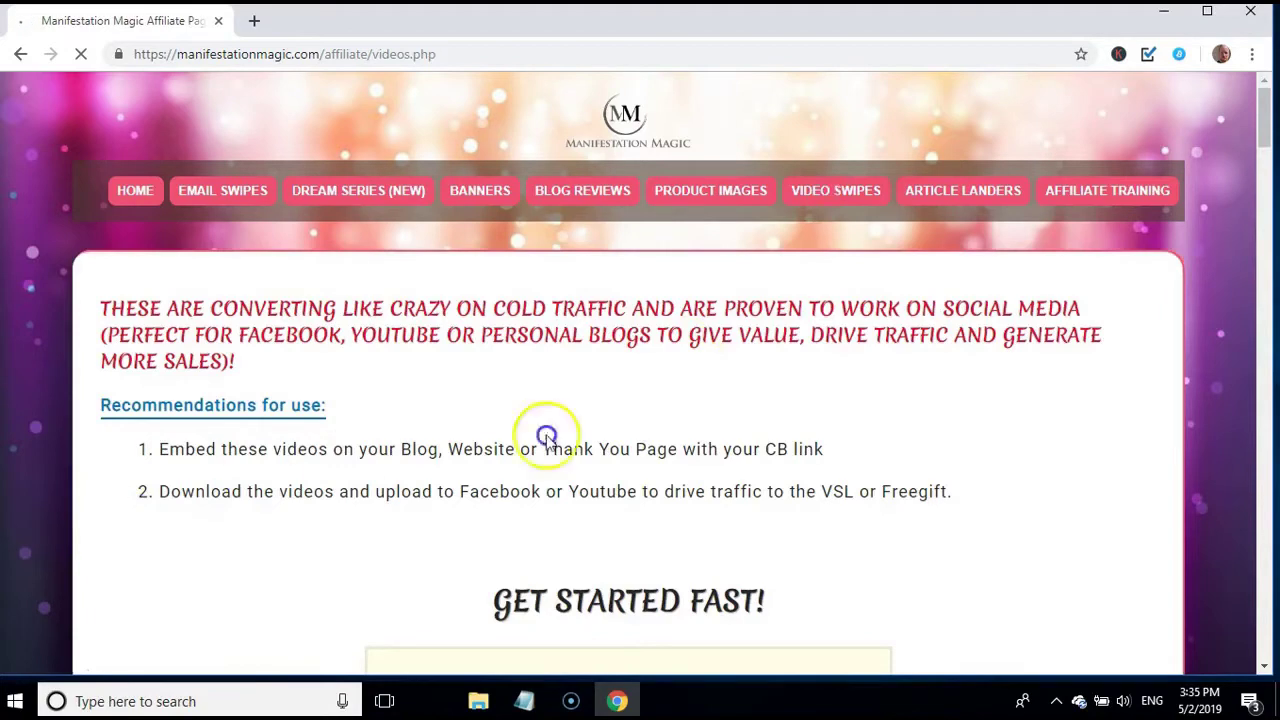
Look through the affiliate video swipes page, examining the ClickBank ID form, product videos, embed codes and download options
scroll(700, 405, down, 6)
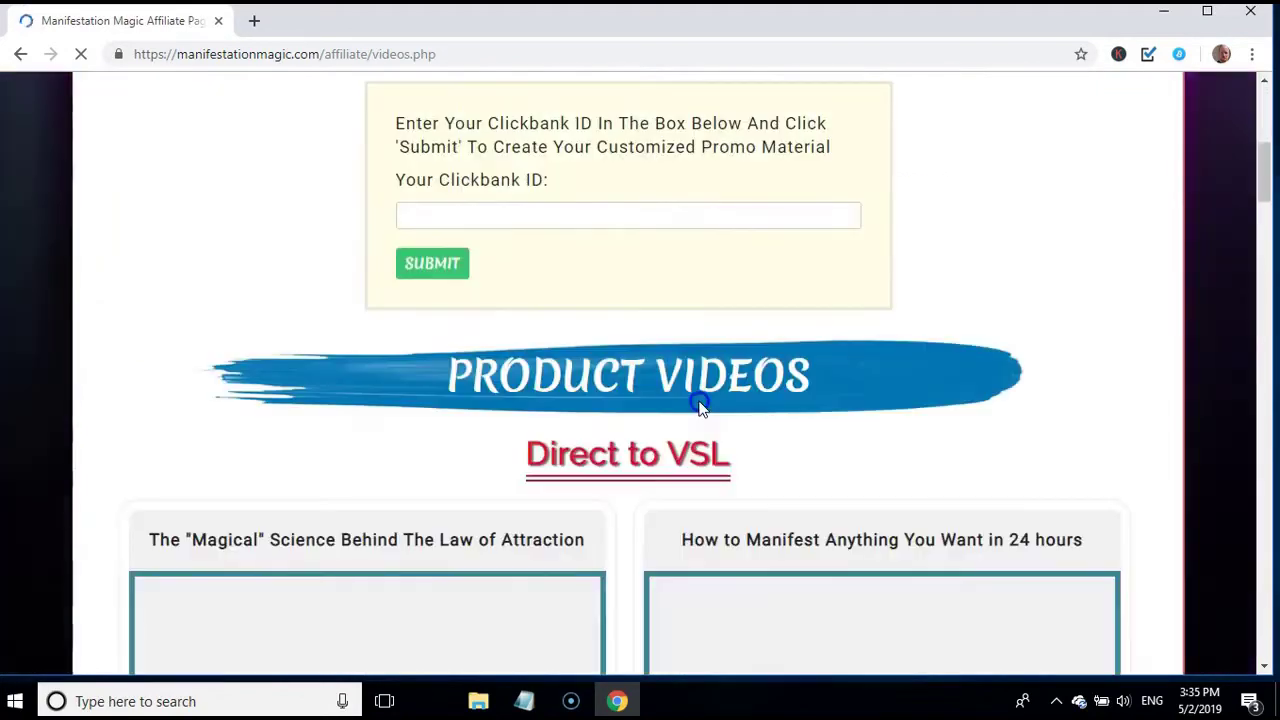
scroll(700, 405, down, 5)
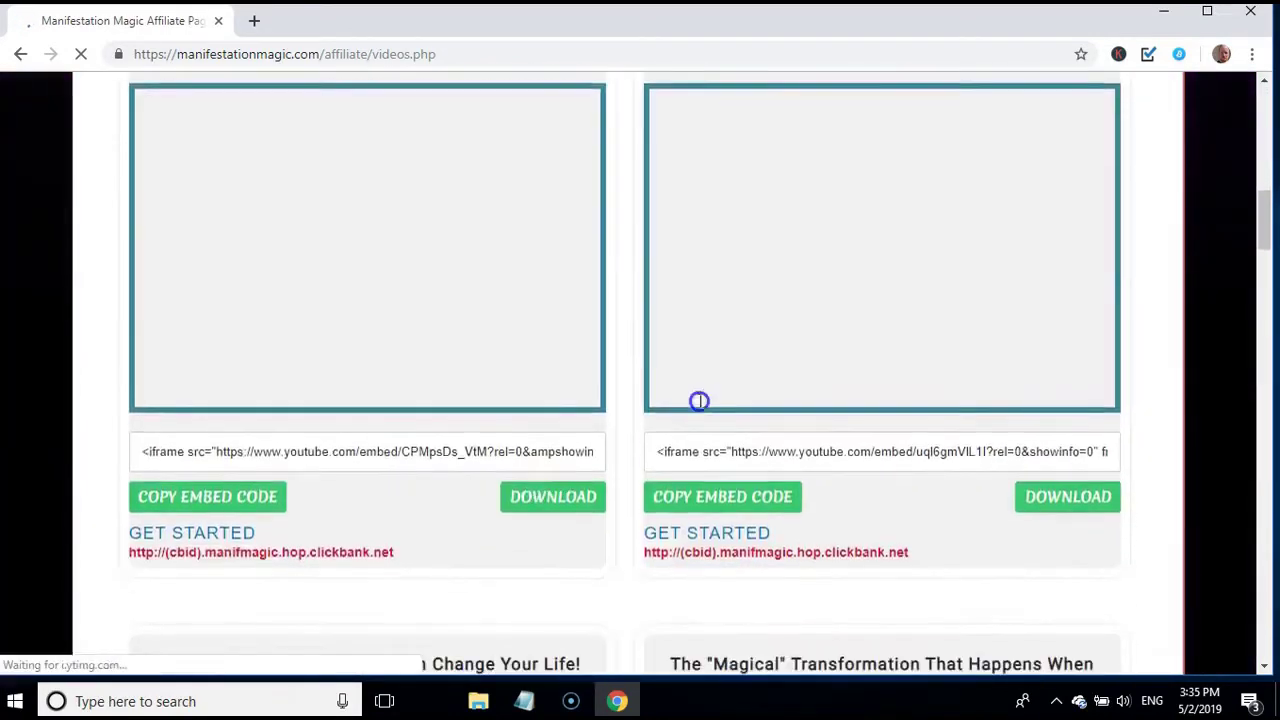
scroll(699, 401, down, 2)
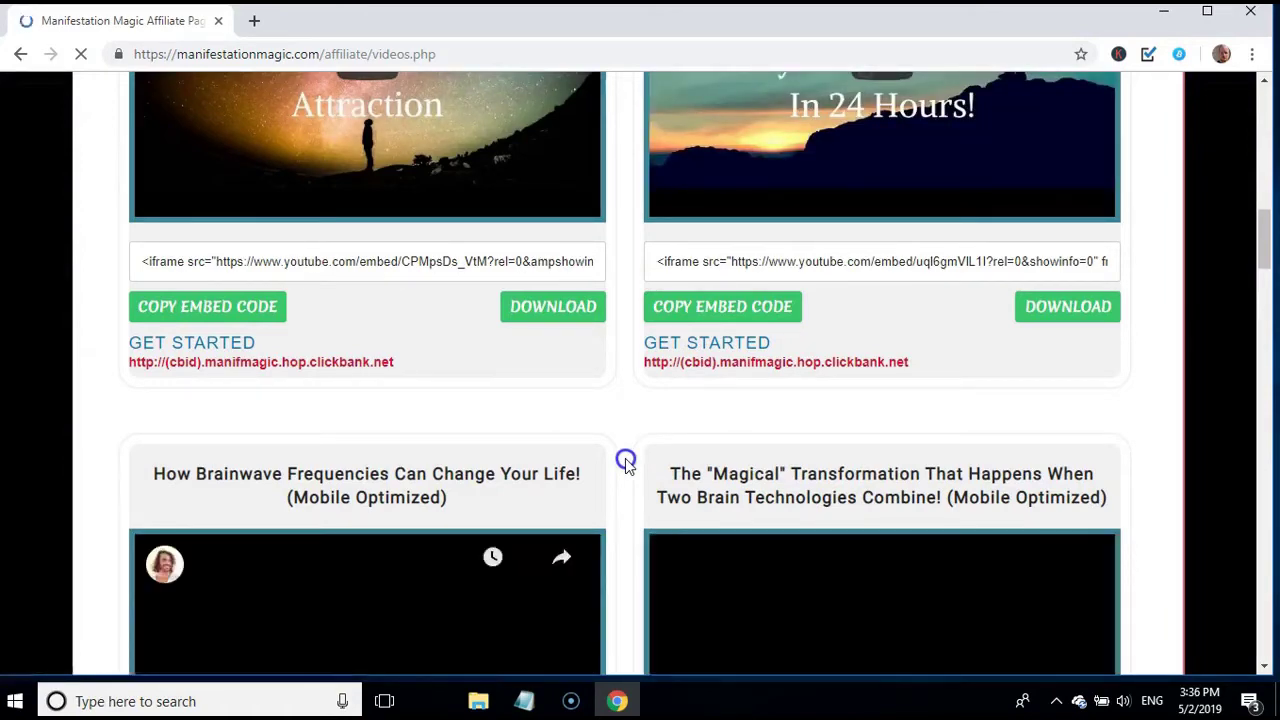
scroll(625, 462, down, 3)
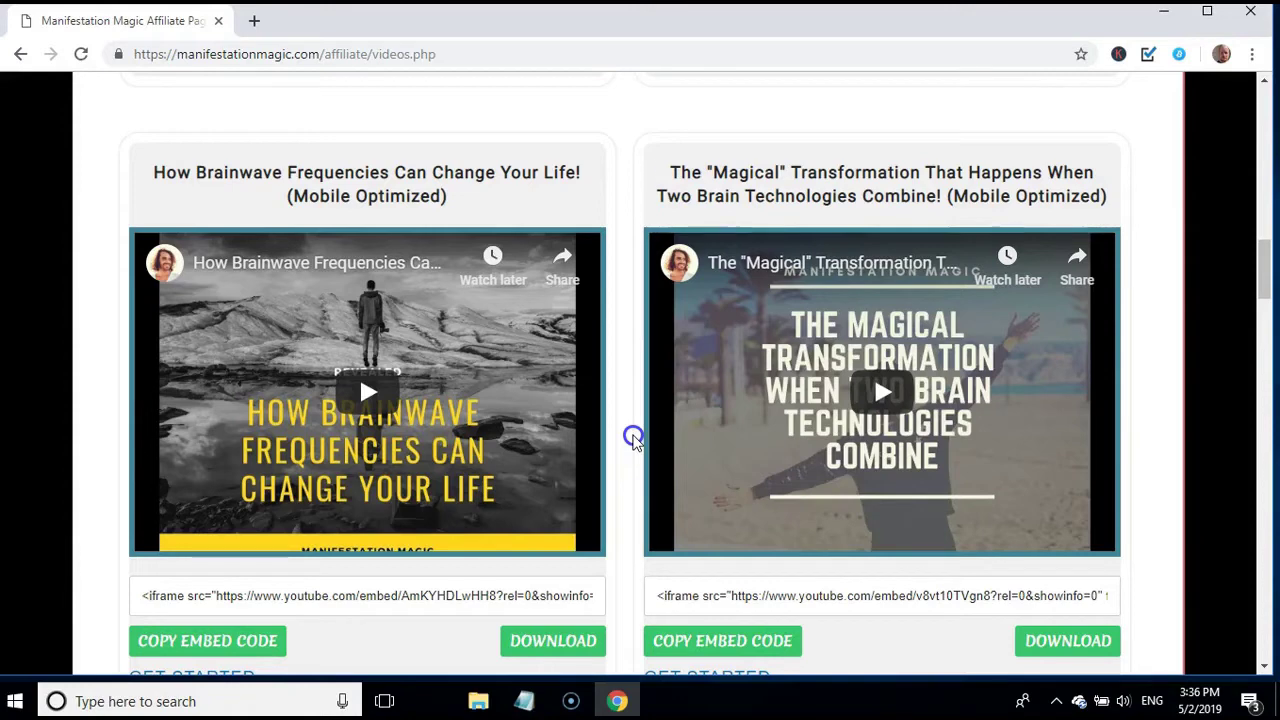
scroll(633, 438, down, 3)
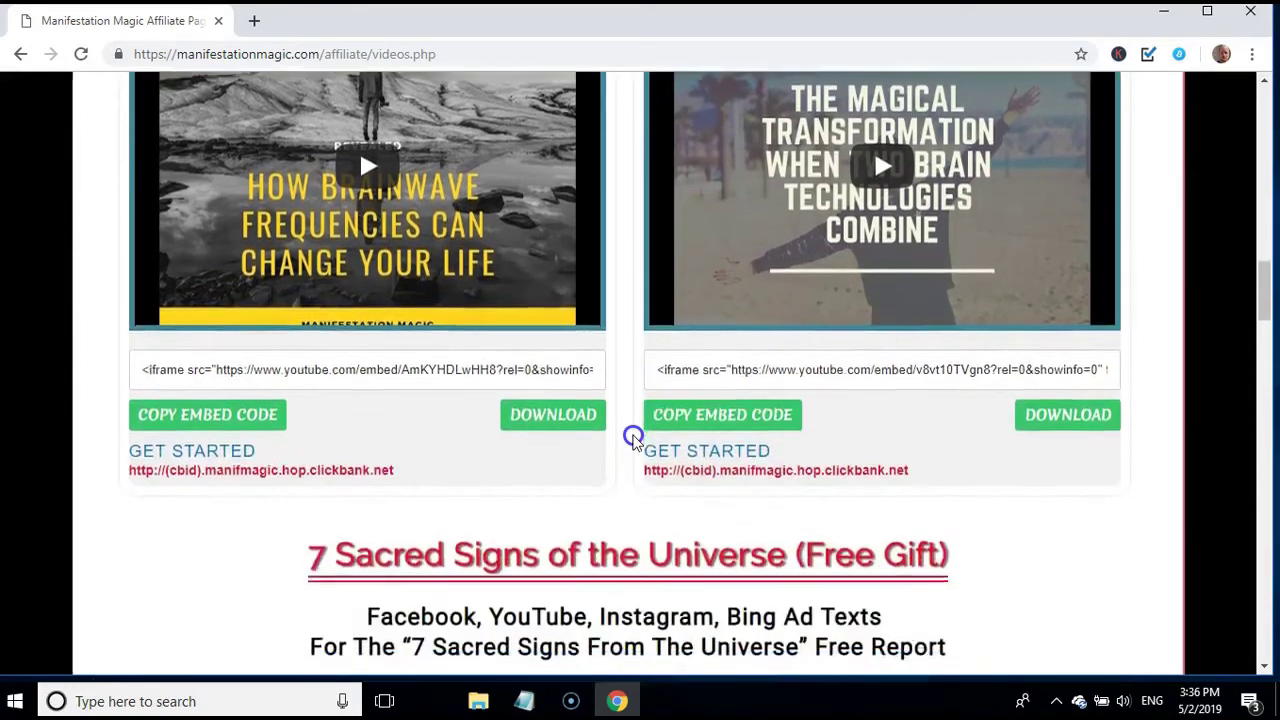
scroll(633, 438, up, 3)
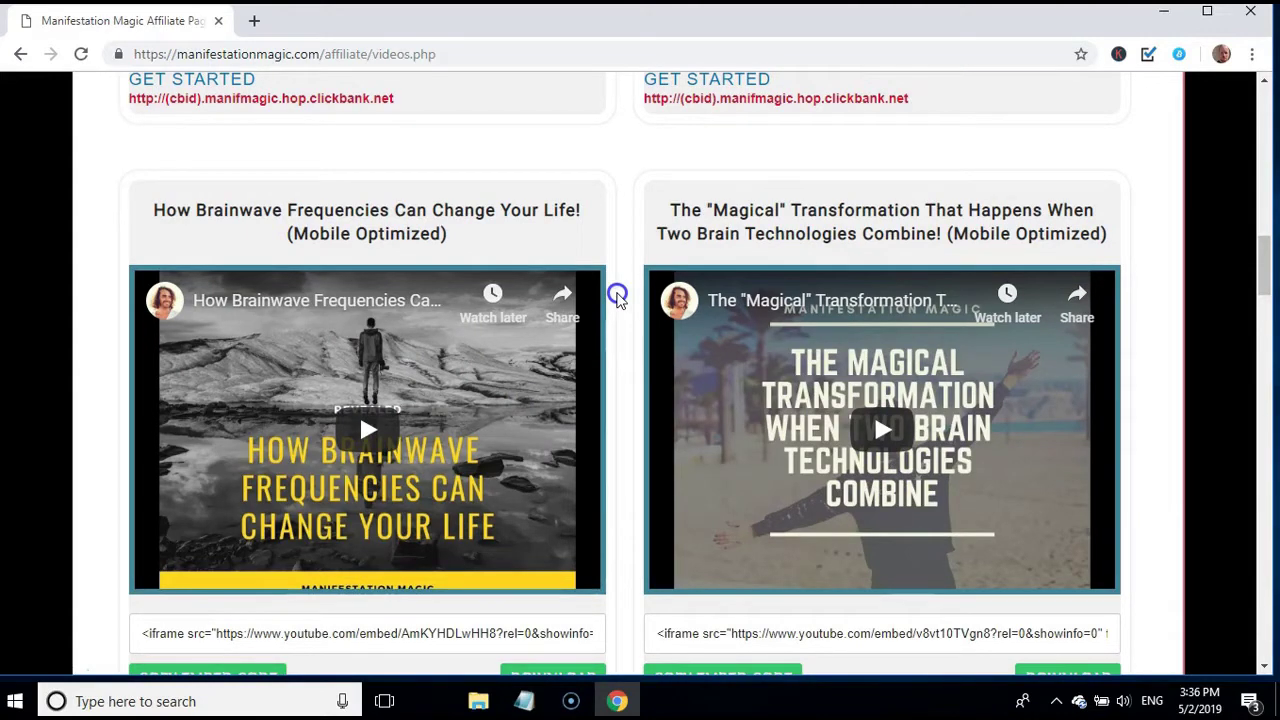
scroll(617, 295, up, 3)
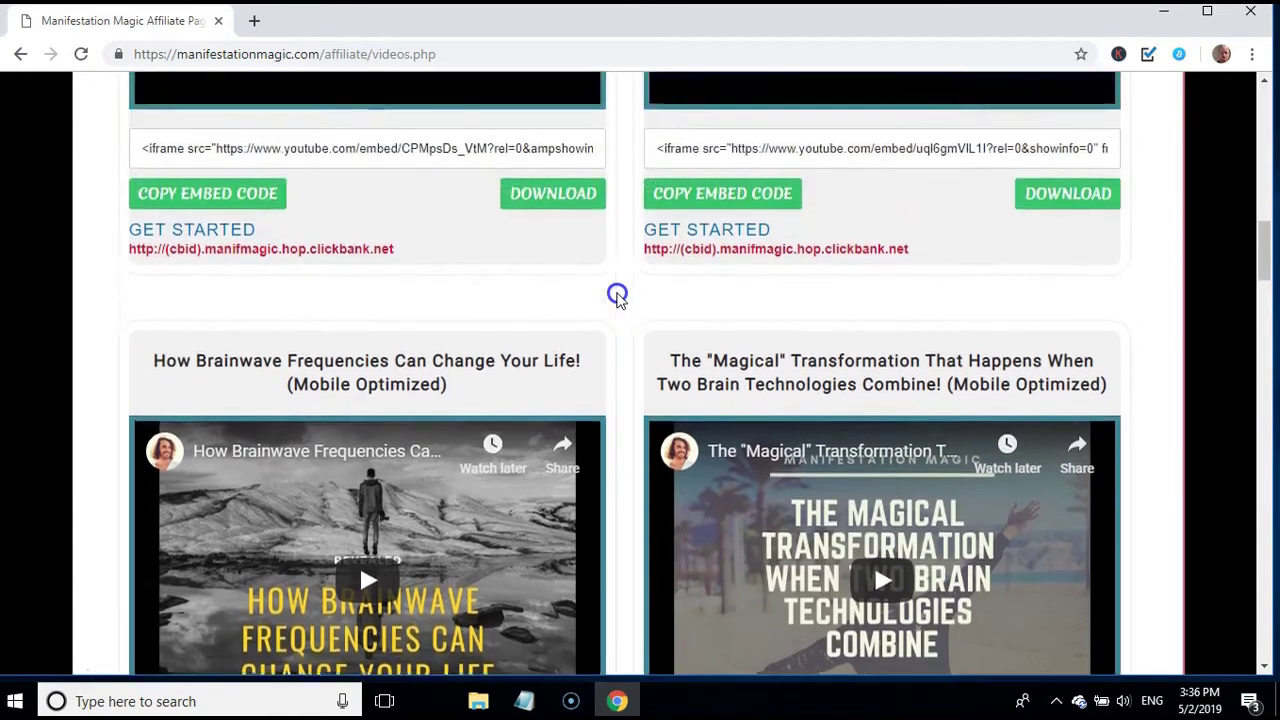
scroll(617, 295, up, 10)
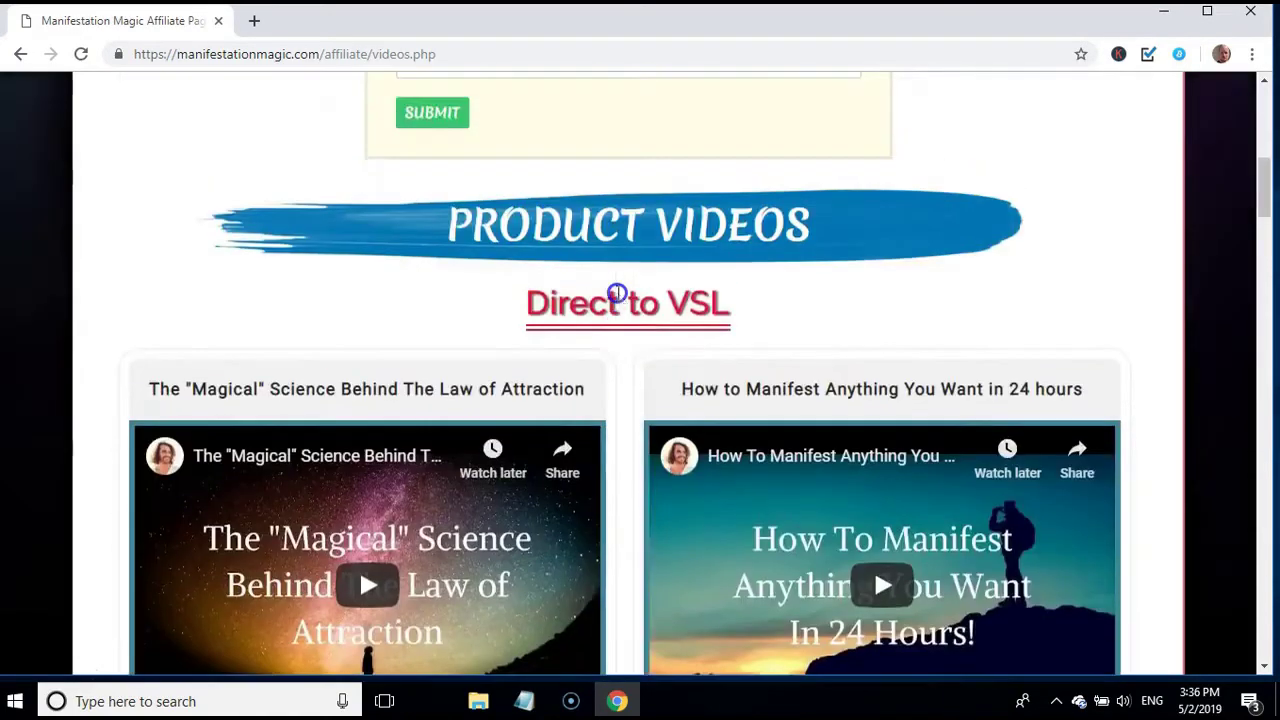
scroll(617, 297, up, 3)
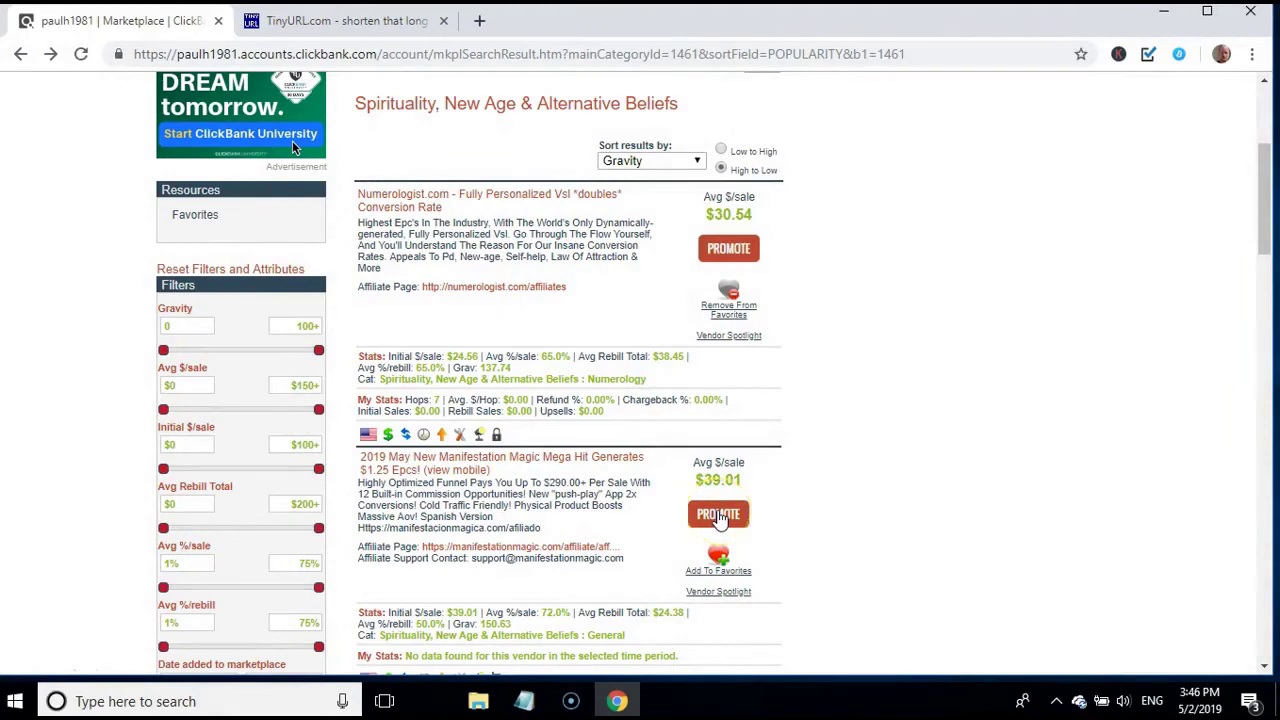
Generate a HopLink for the Manifestation Magic offer with tracking ID CFVSL, copy it and close the generator
click(719, 515)
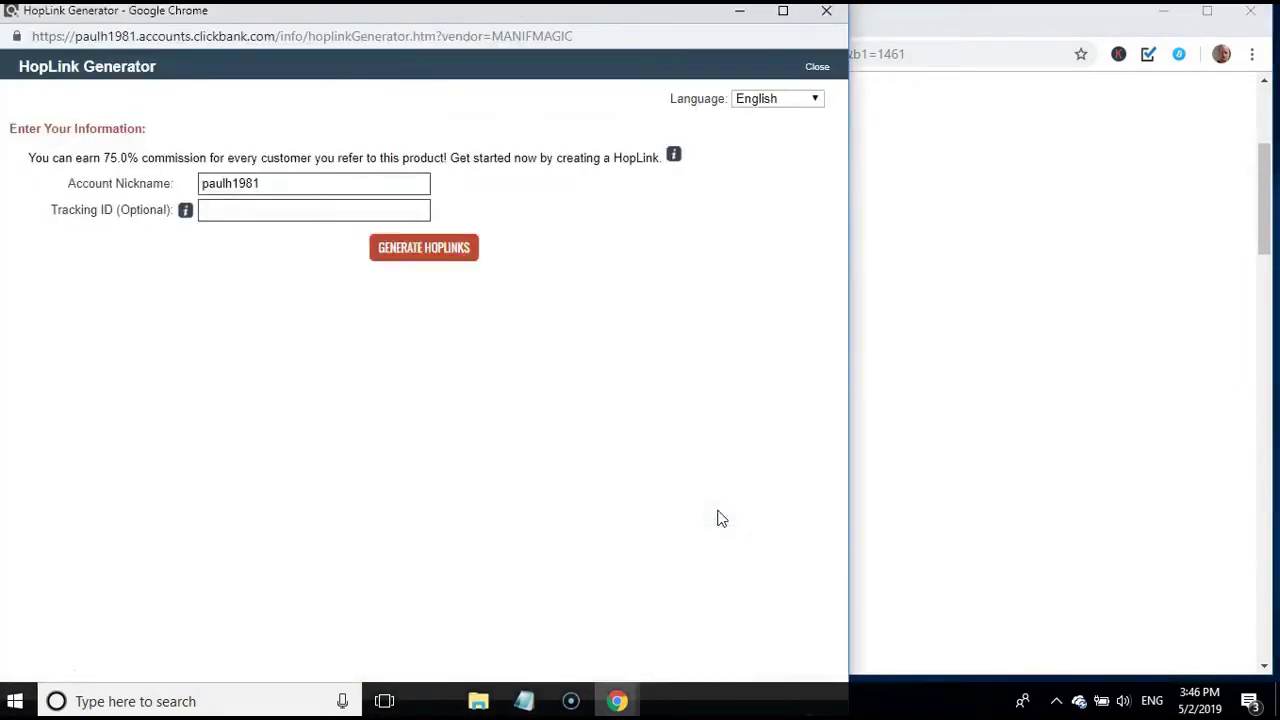
click(266, 210)
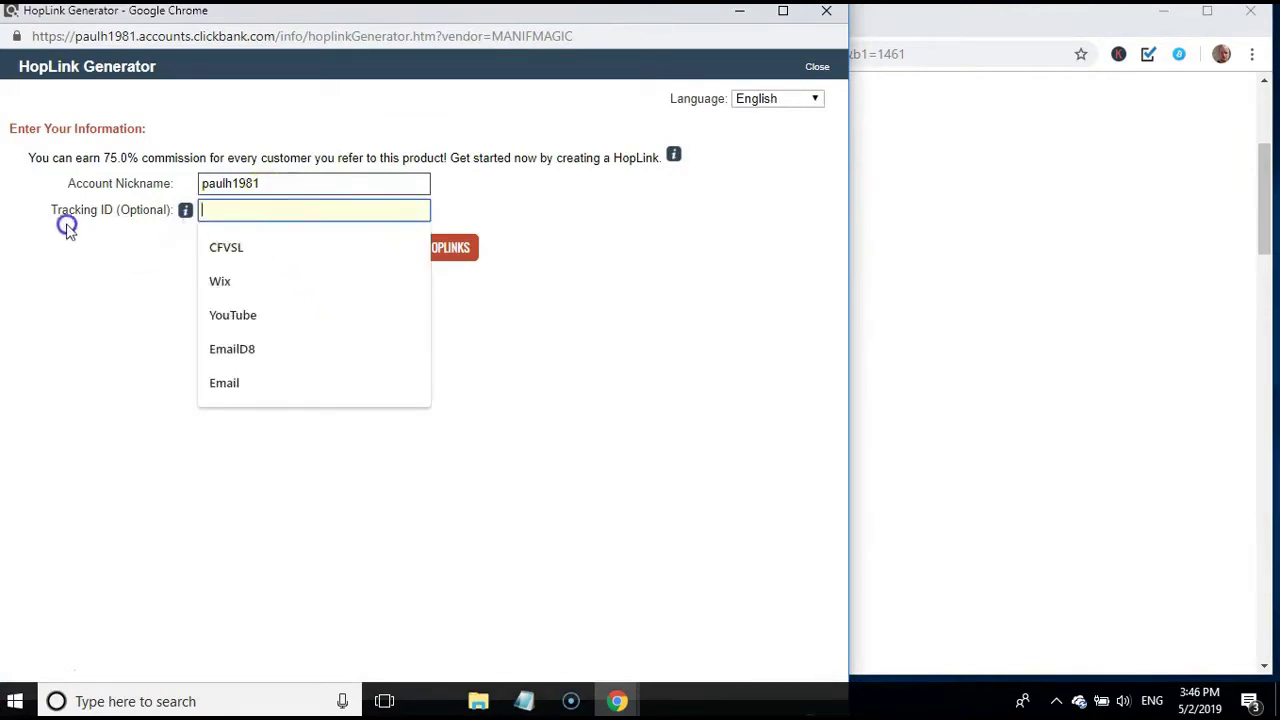
click(243, 255)
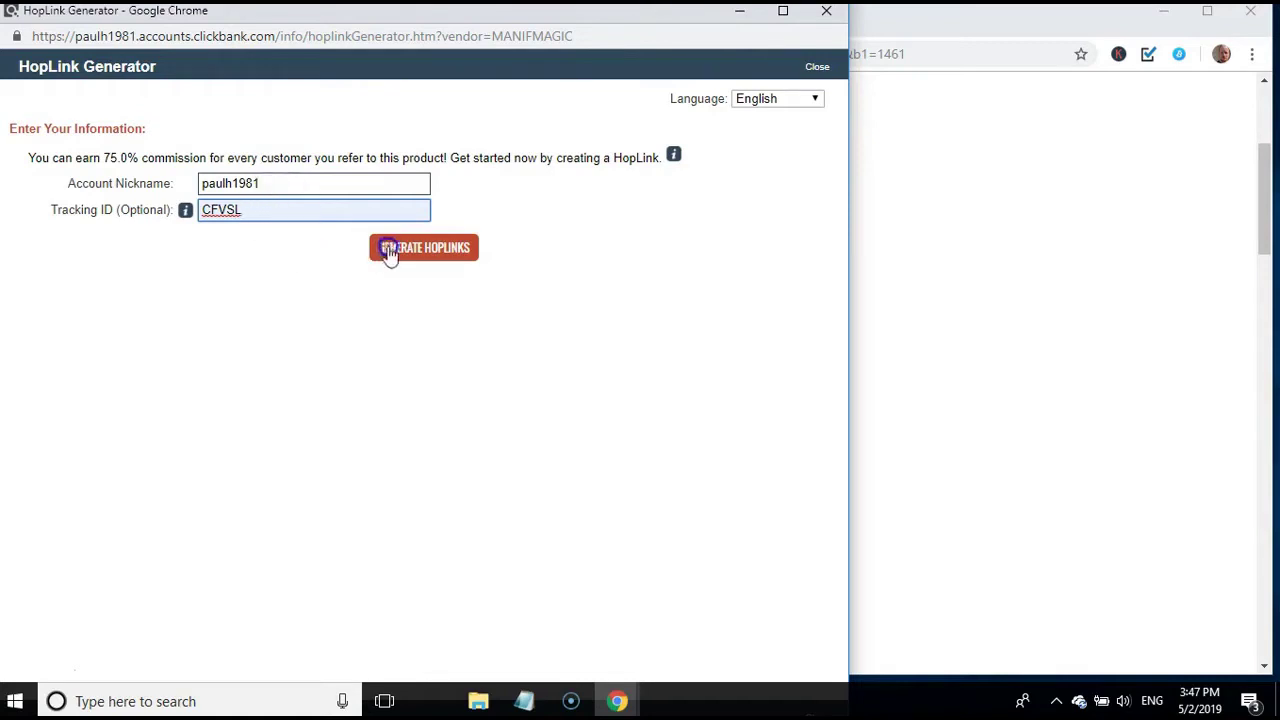
click(421, 250)
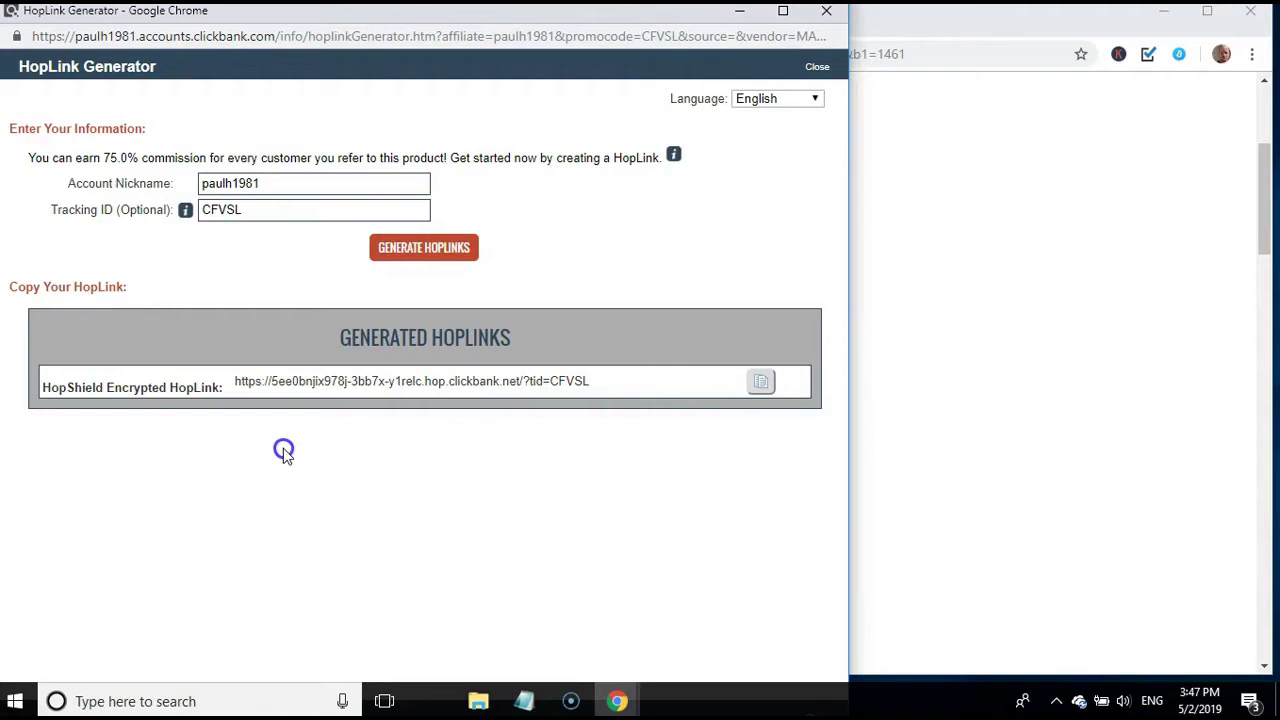
click(771, 388)
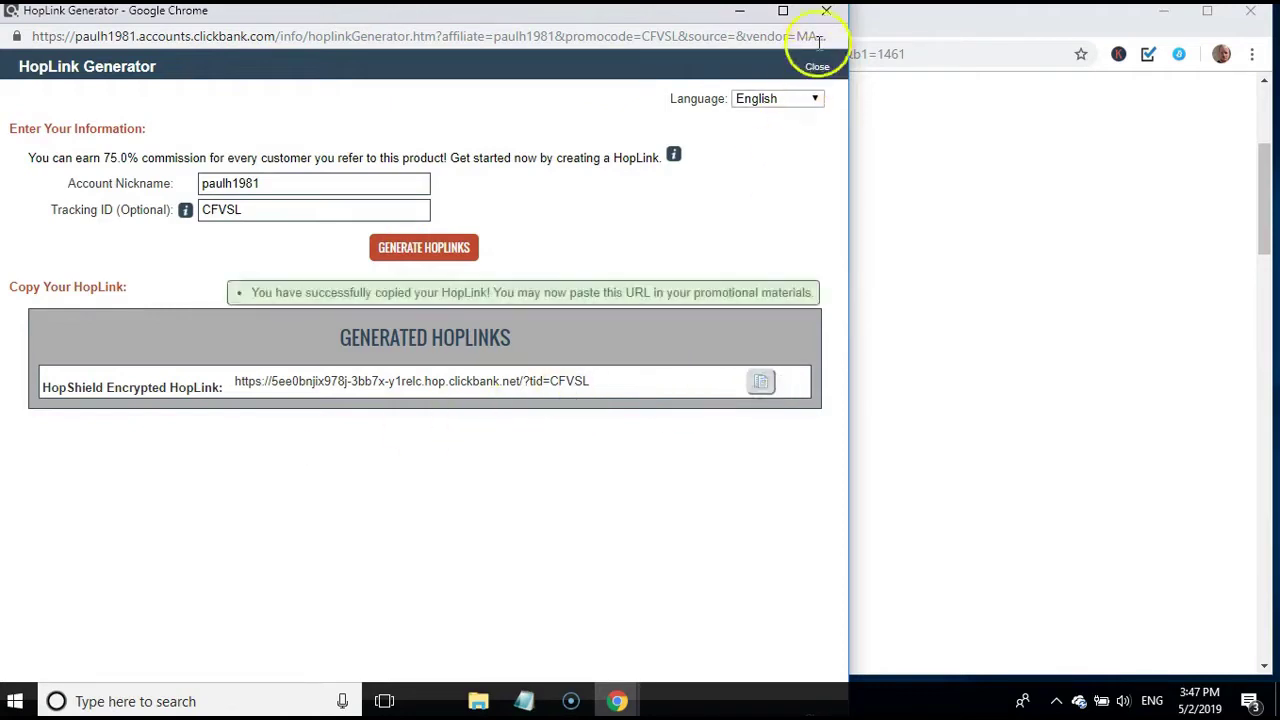
click(826, 12)
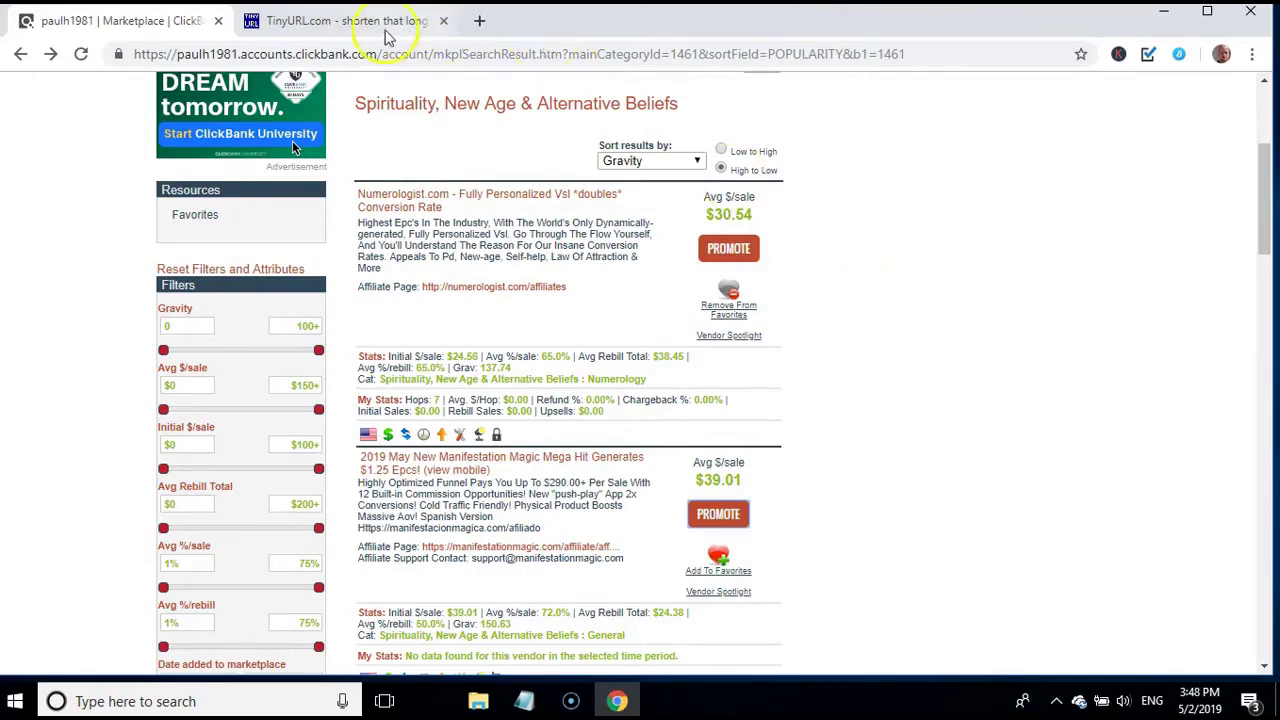
Shorten the copied HopLink with TinyURL without a custom alias, copy the short link and close the TinyURL page
click(375, 30)
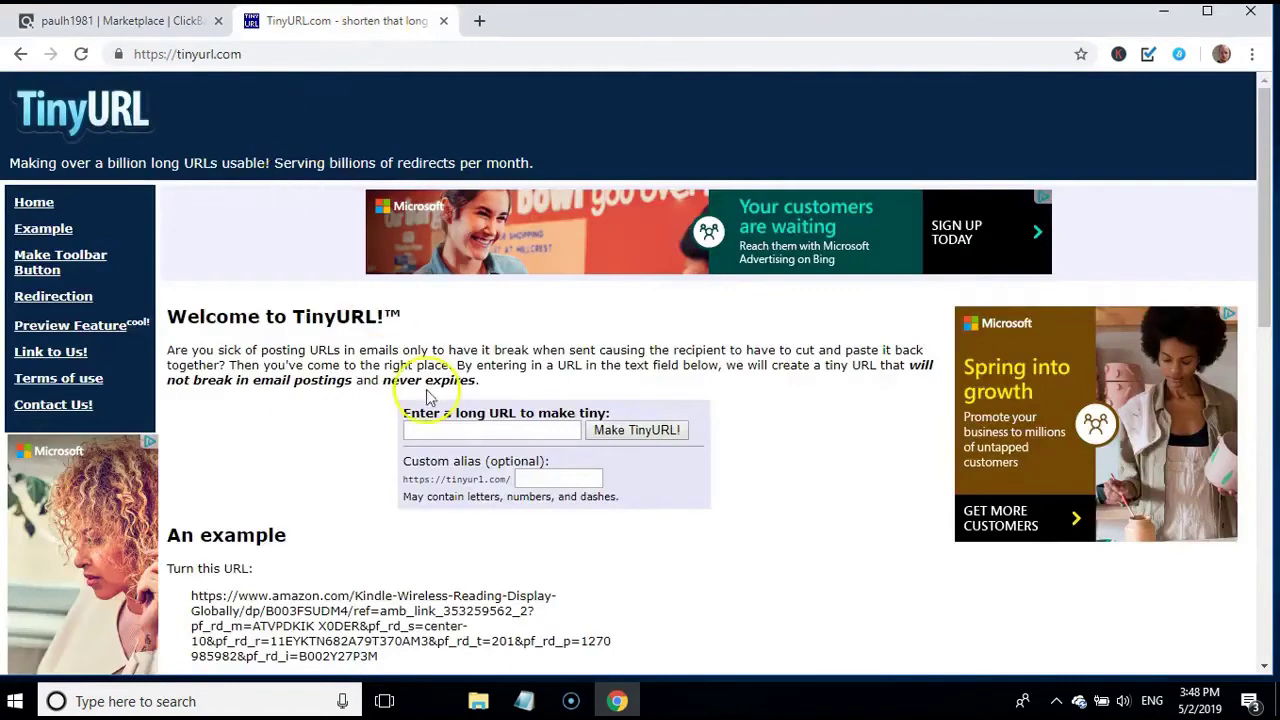
click(420, 431)
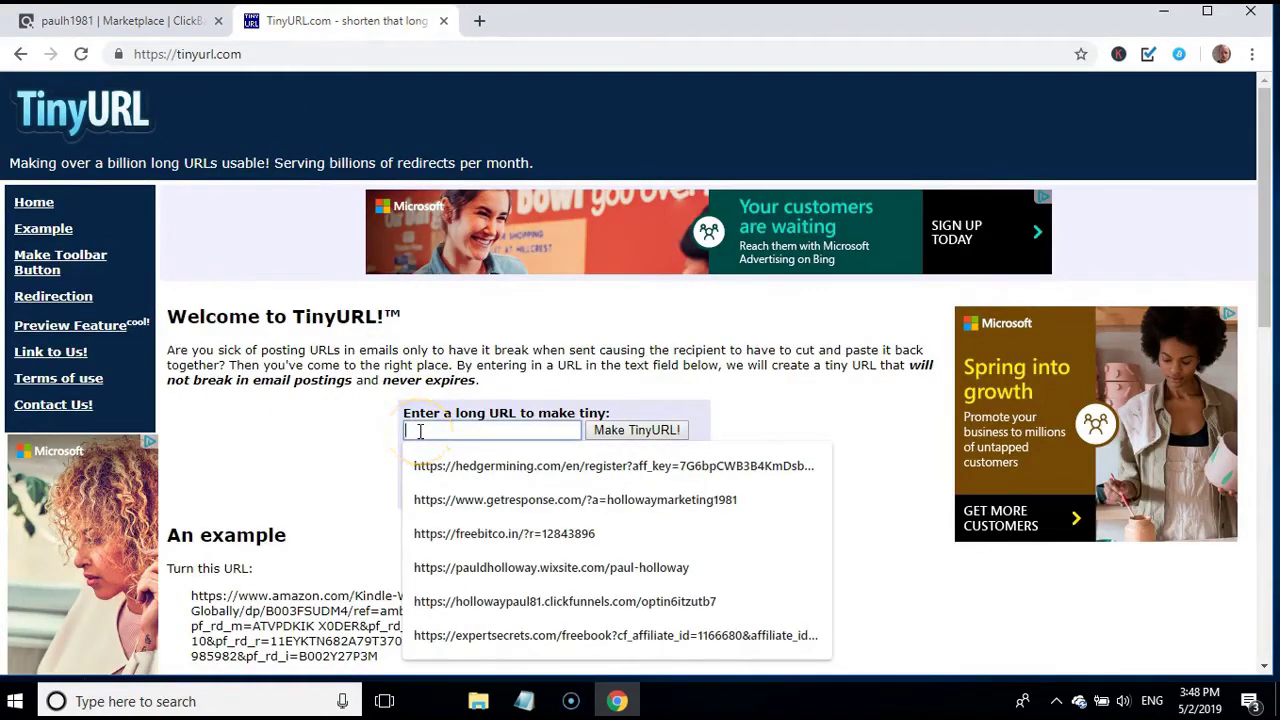
key(ctrl+v)
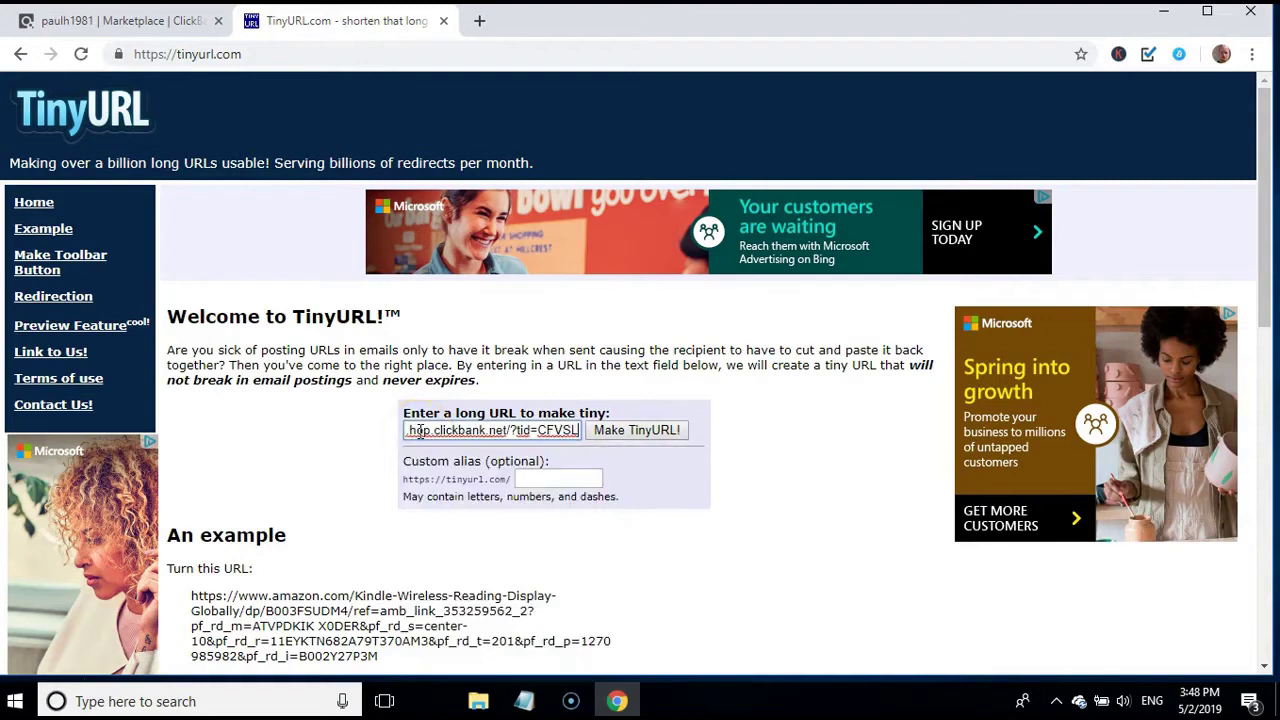
click(603, 492)
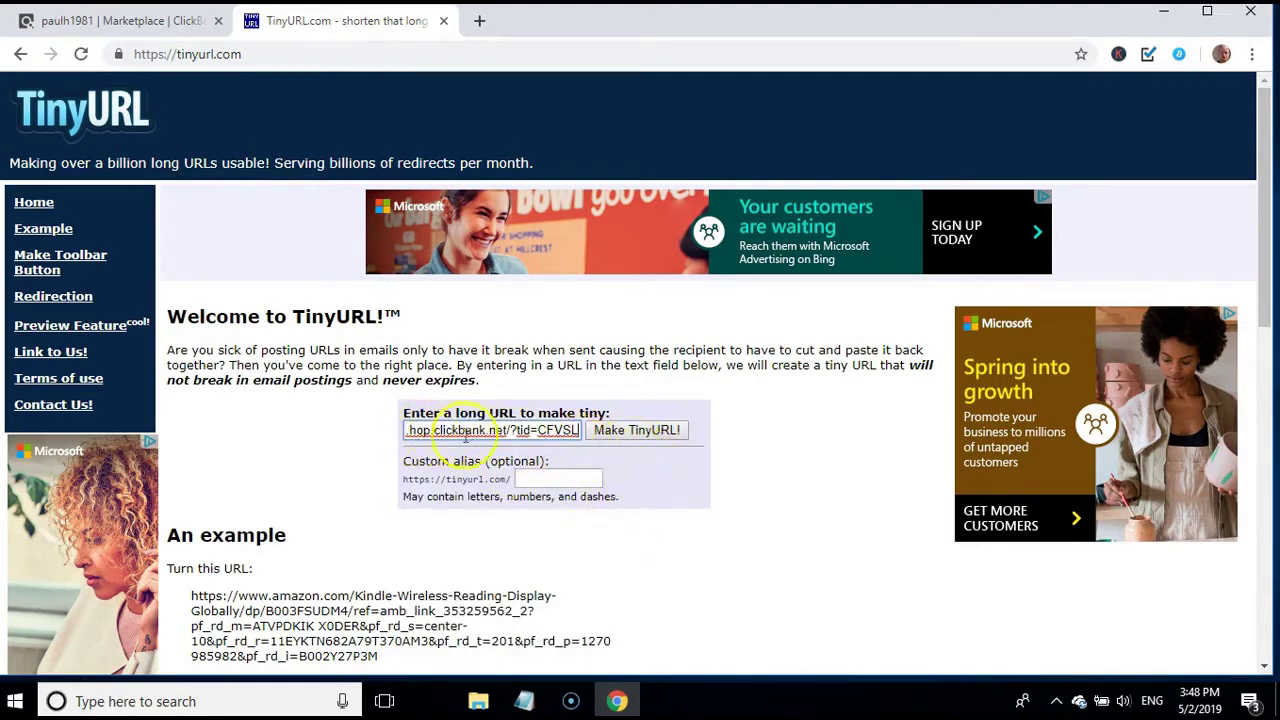
click(643, 431)
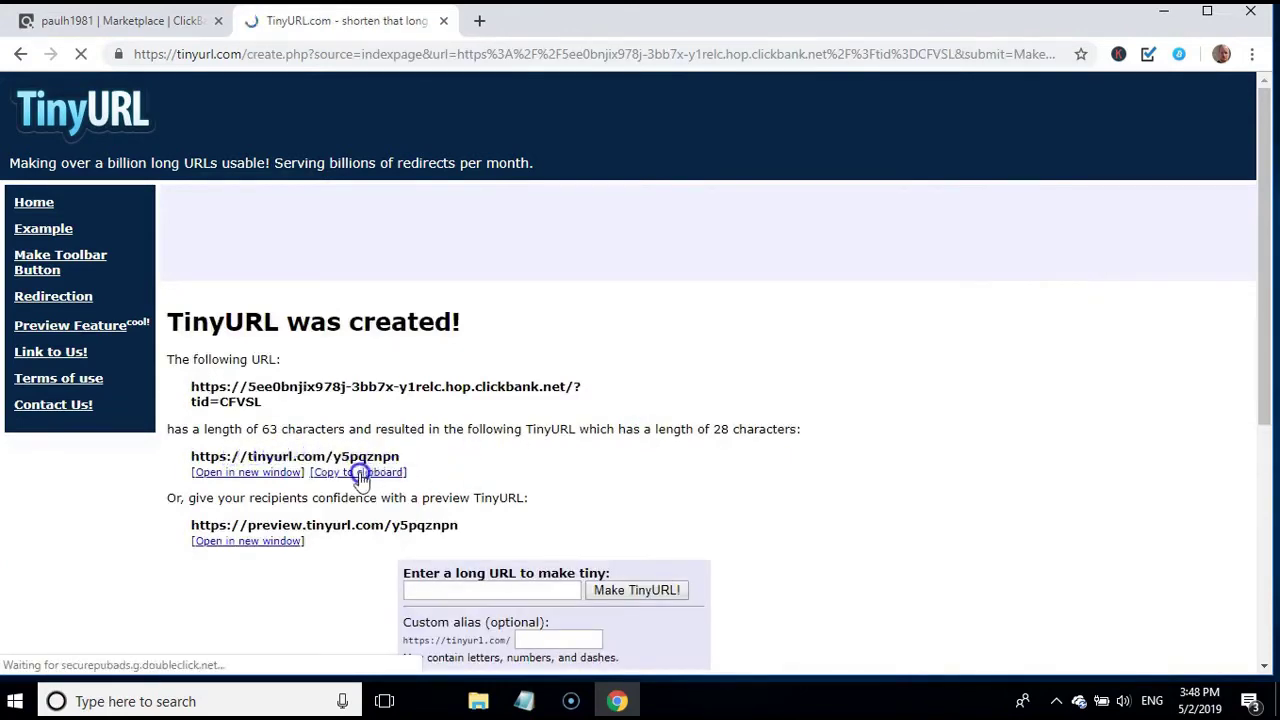
click(360, 473)
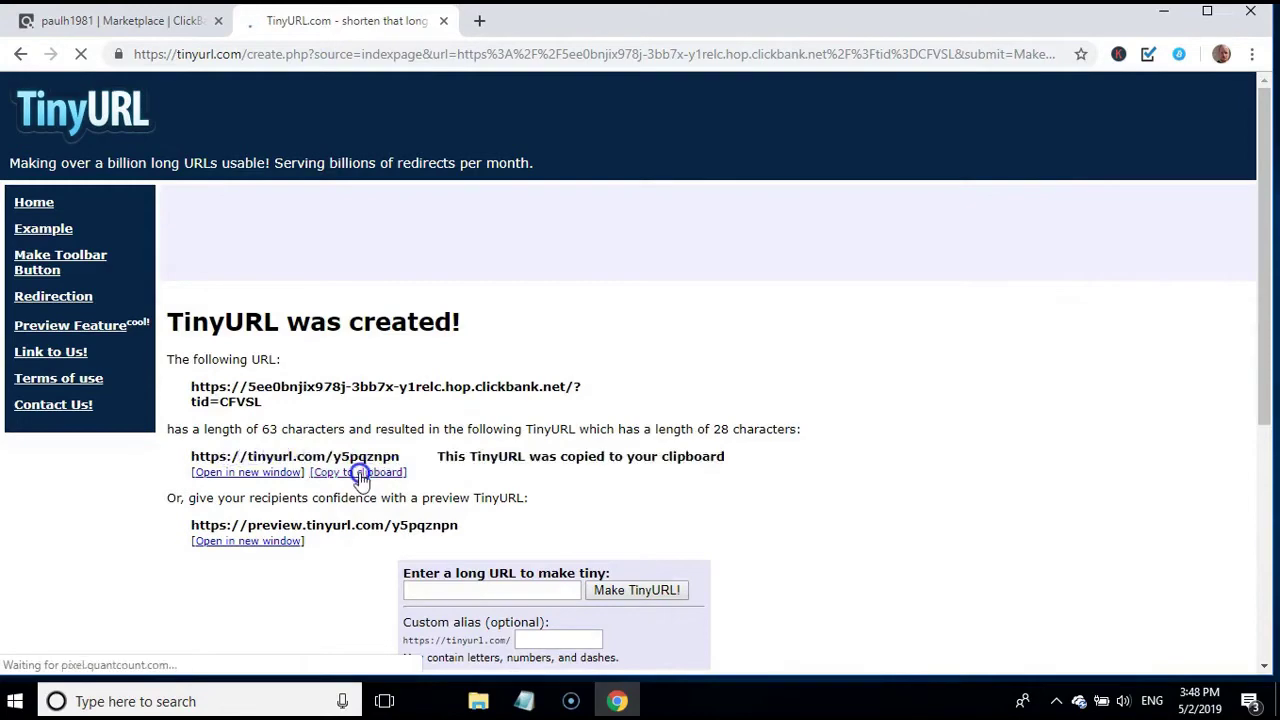
click(443, 20)
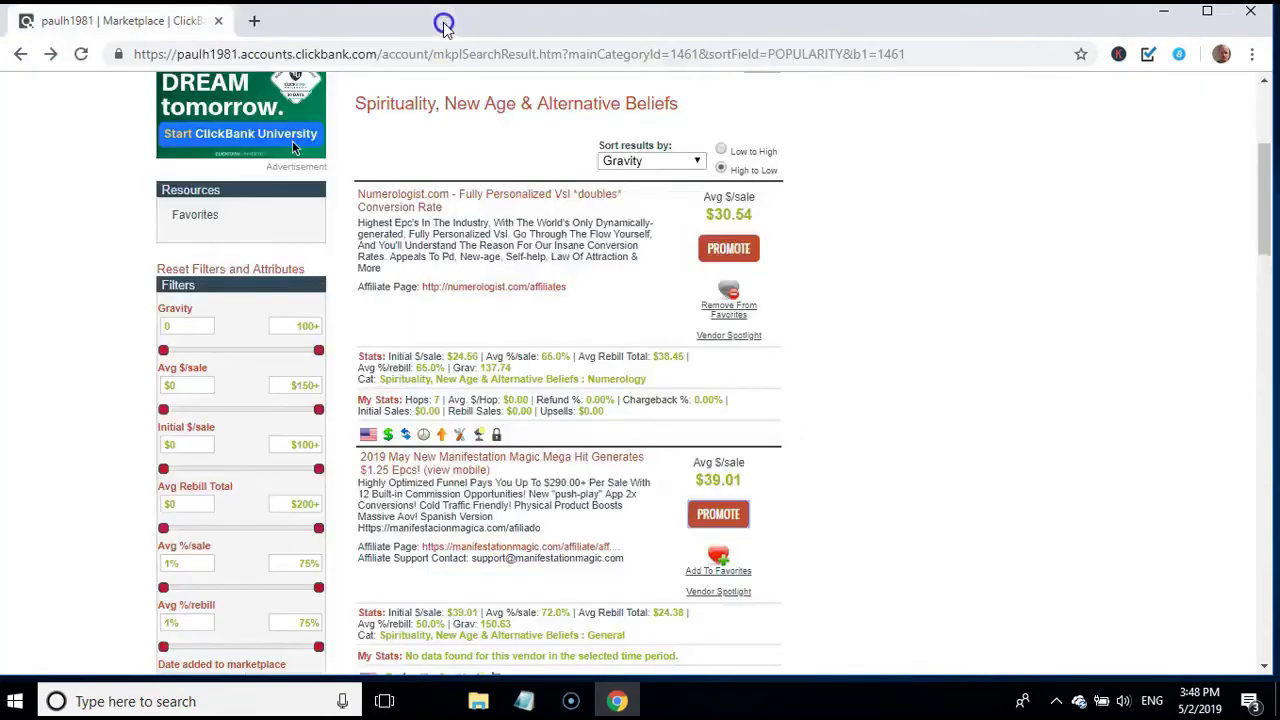
Switch to the notes file in Notepad, paste the short link below the last Vimeo link and maximize the window
click(604, 593)
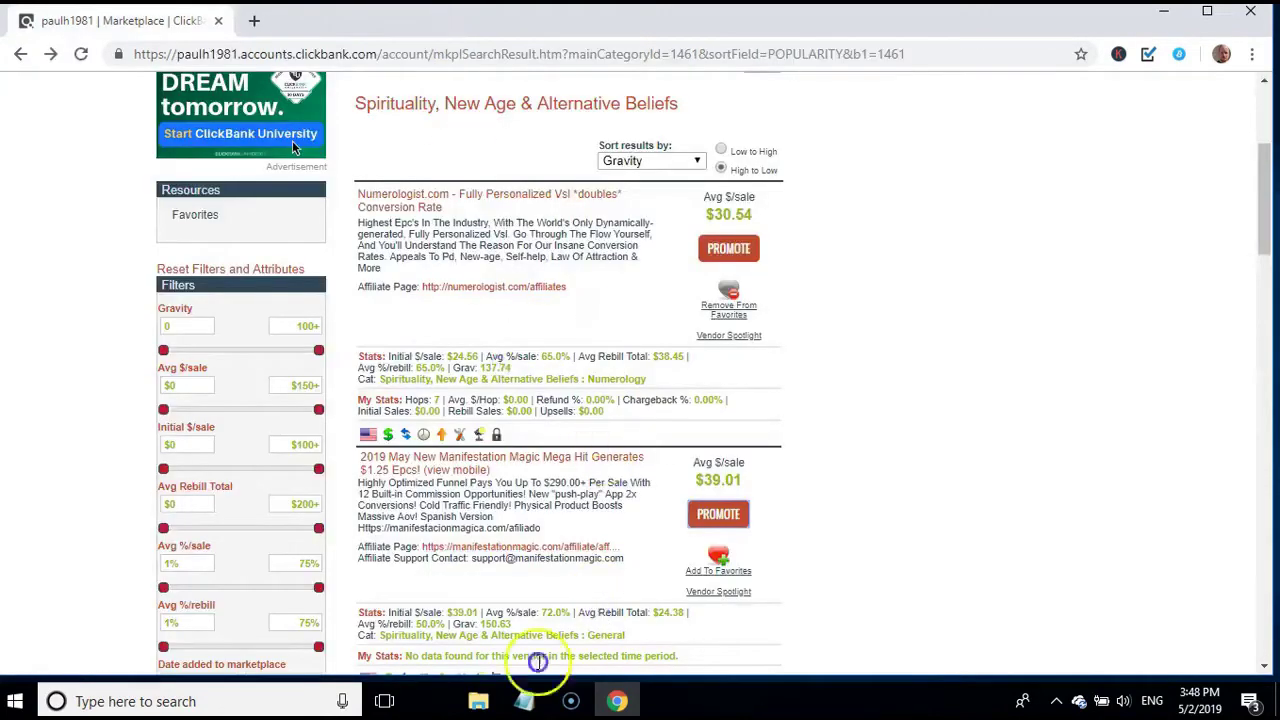
click(524, 701)
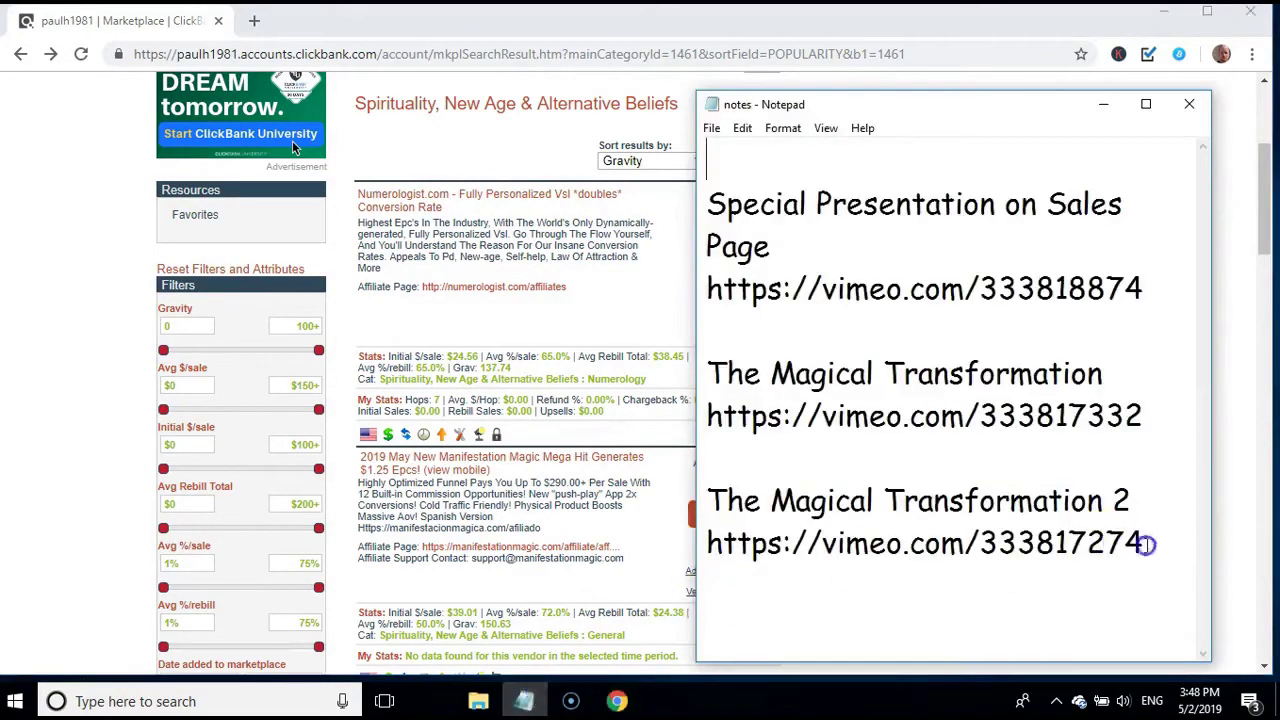
key(ctrl+End)
key(Return)
key(ctrl+v)
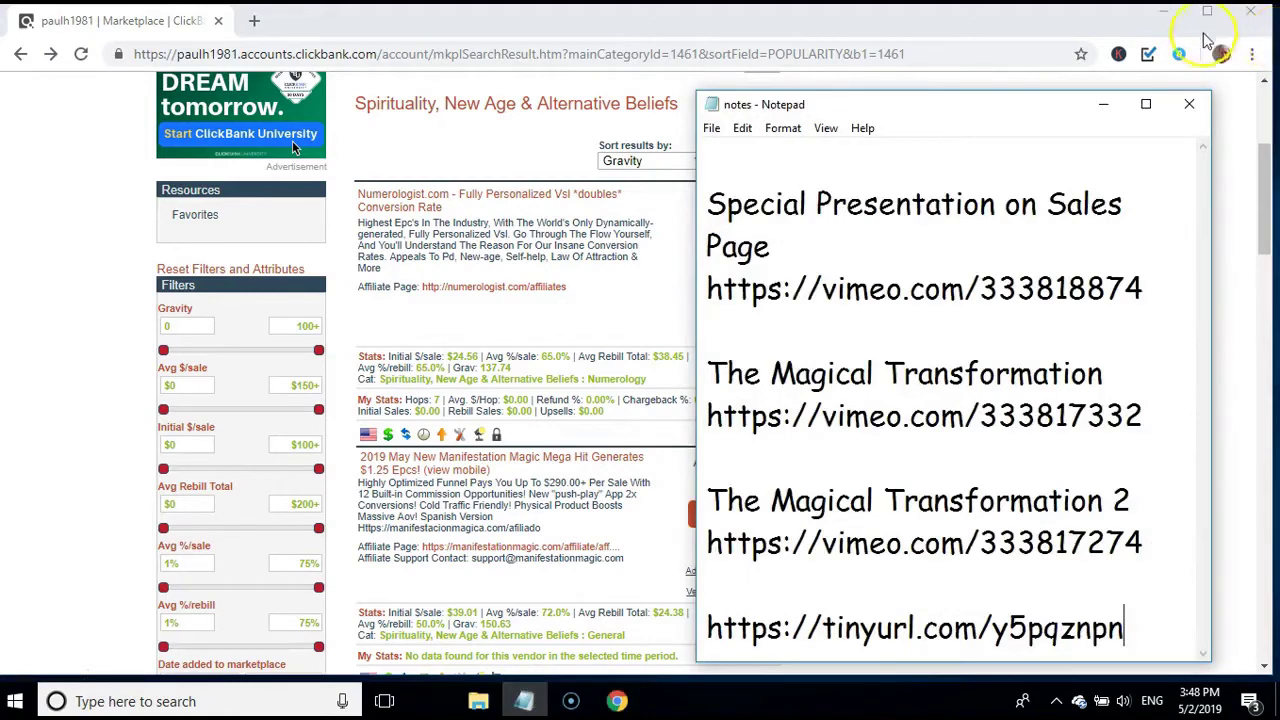
click(1146, 104)
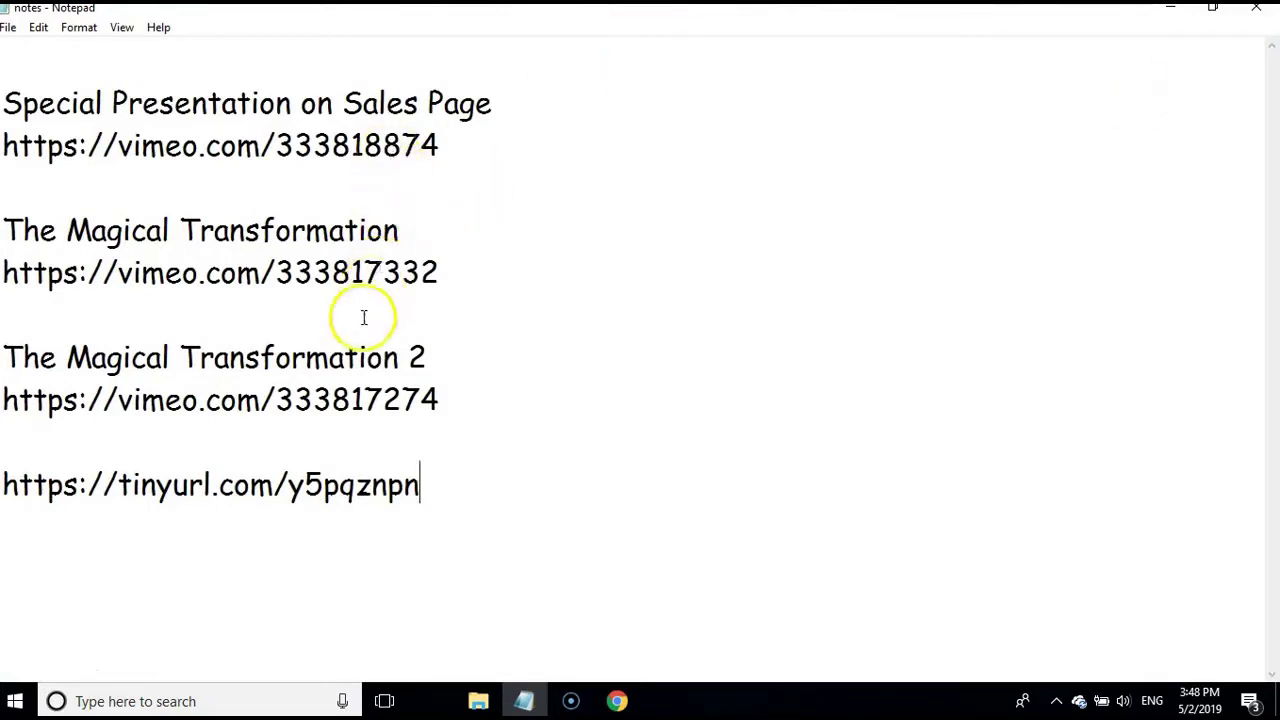
click(243, 109)
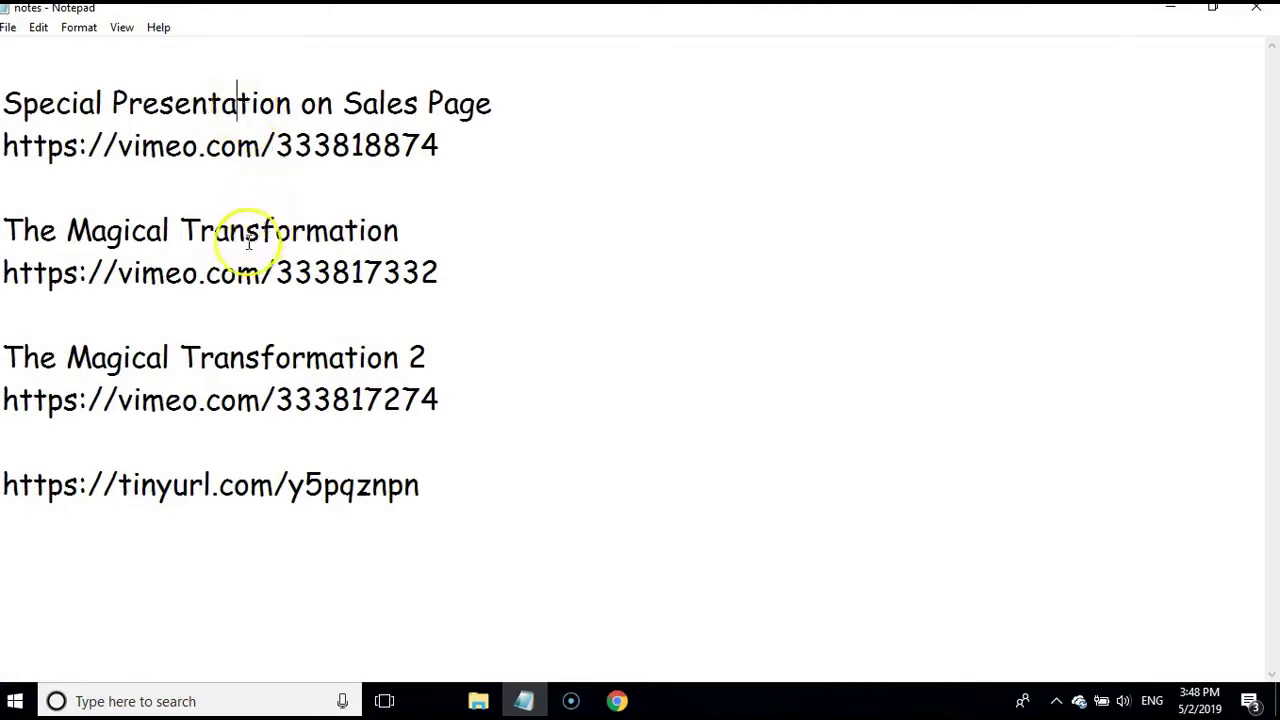
click(228, 352)
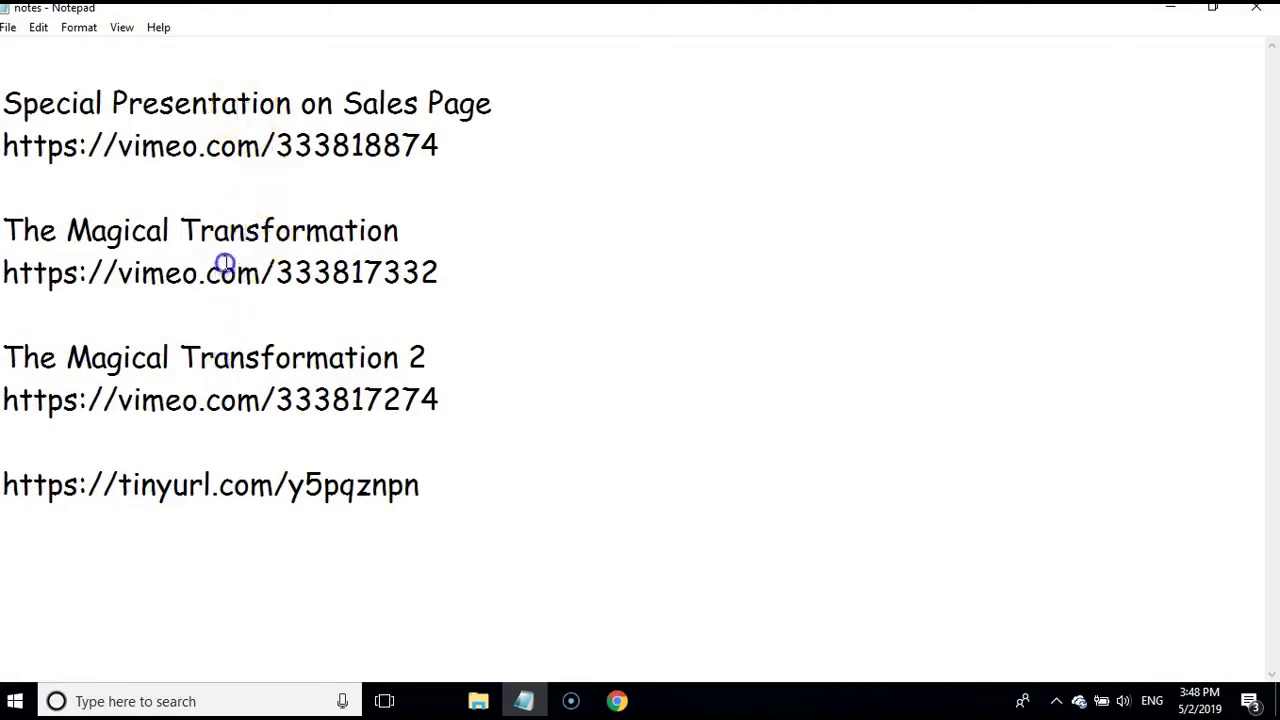
click(229, 232)
click(180, 358)
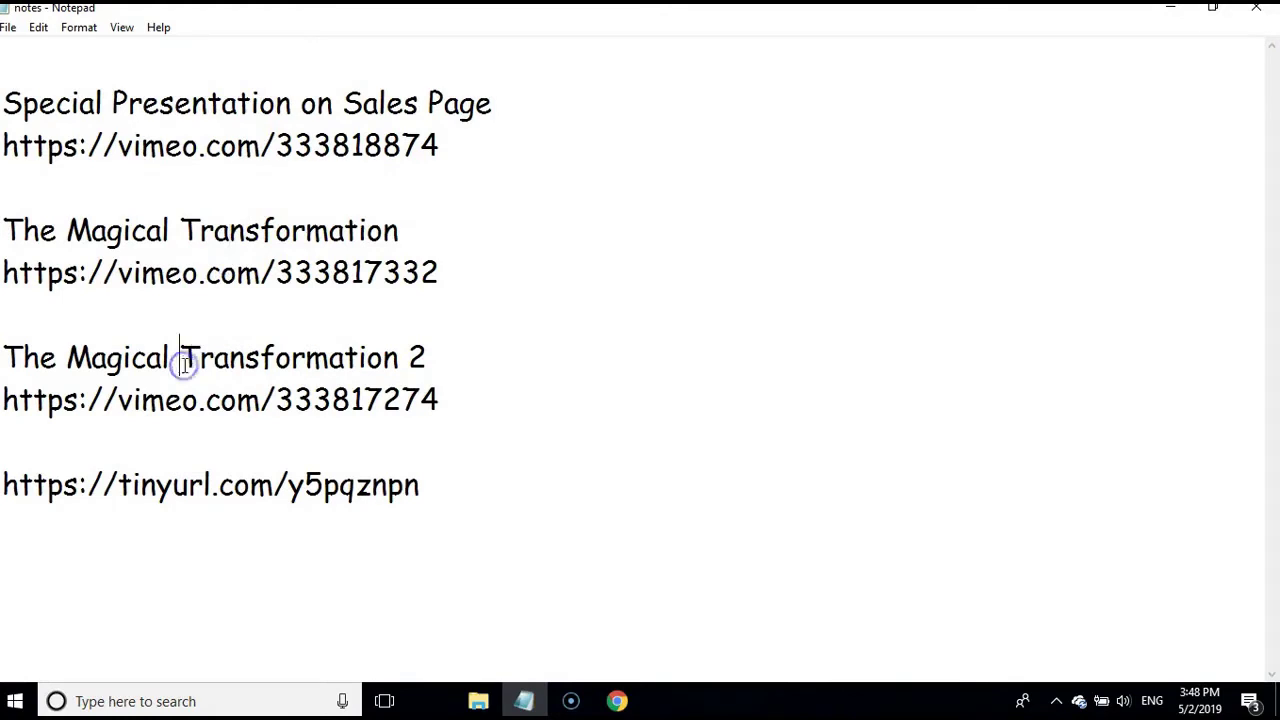
Save the notes file and minimize the Notepad window
click(7, 27)
click(20, 90)
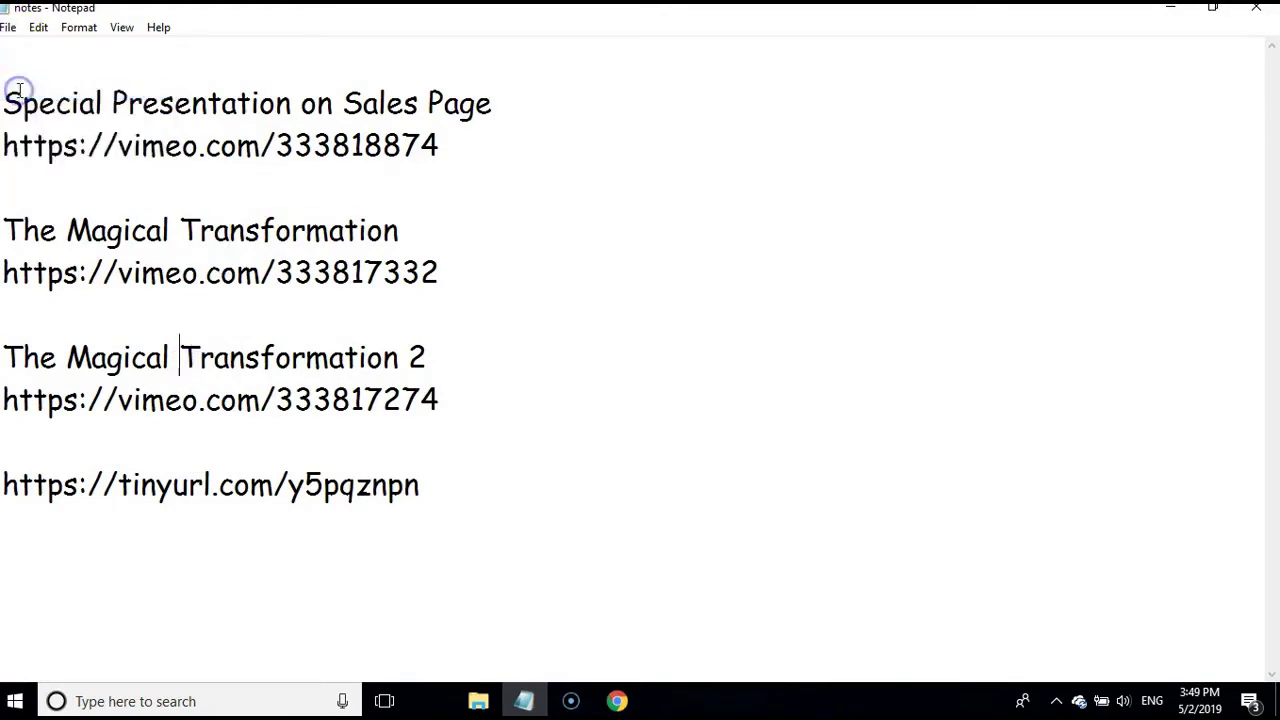
click(1178, 18)
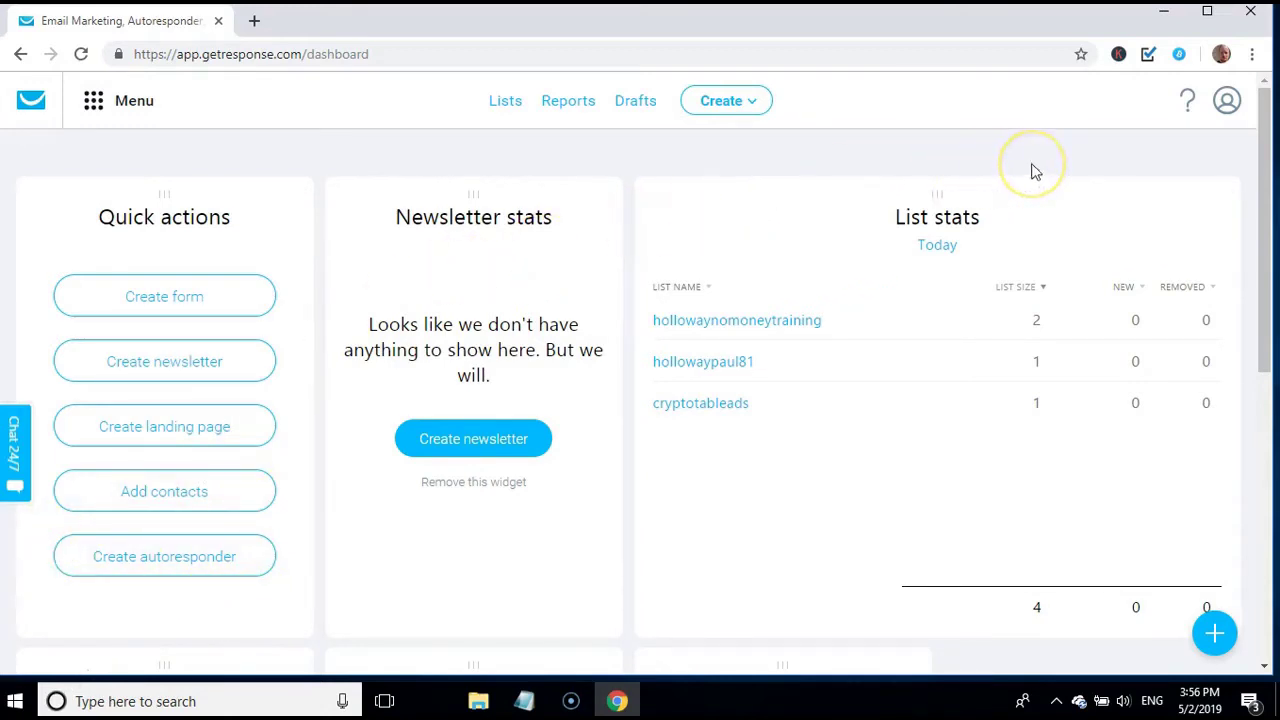
Open the contact lists page in GetResponse and start creating a new list
click(508, 109)
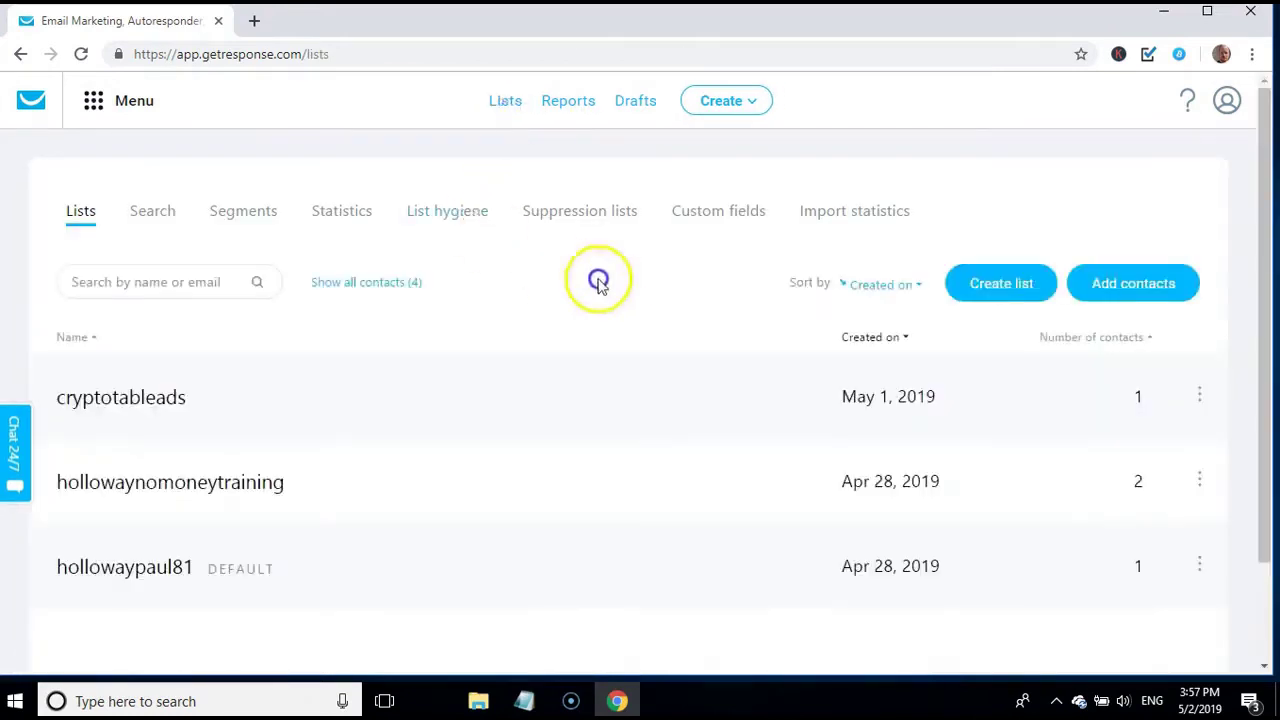
click(853, 259)
click(742, 265)
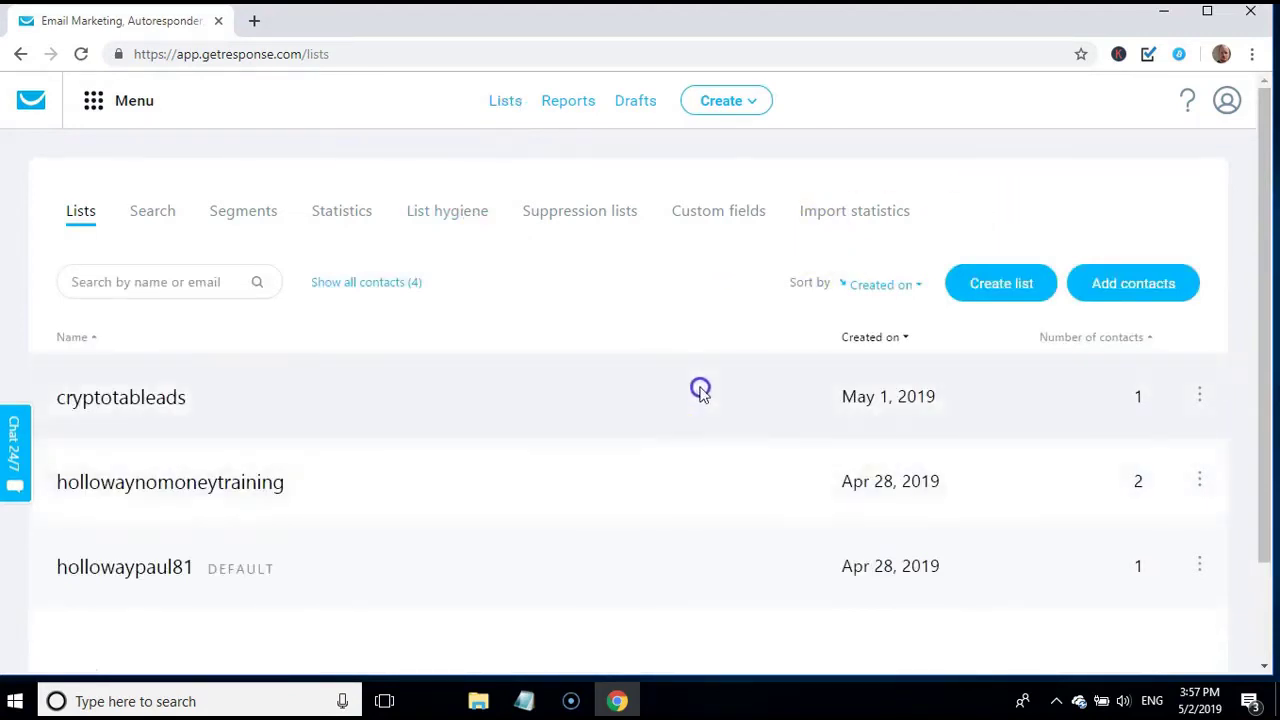
click(757, 355)
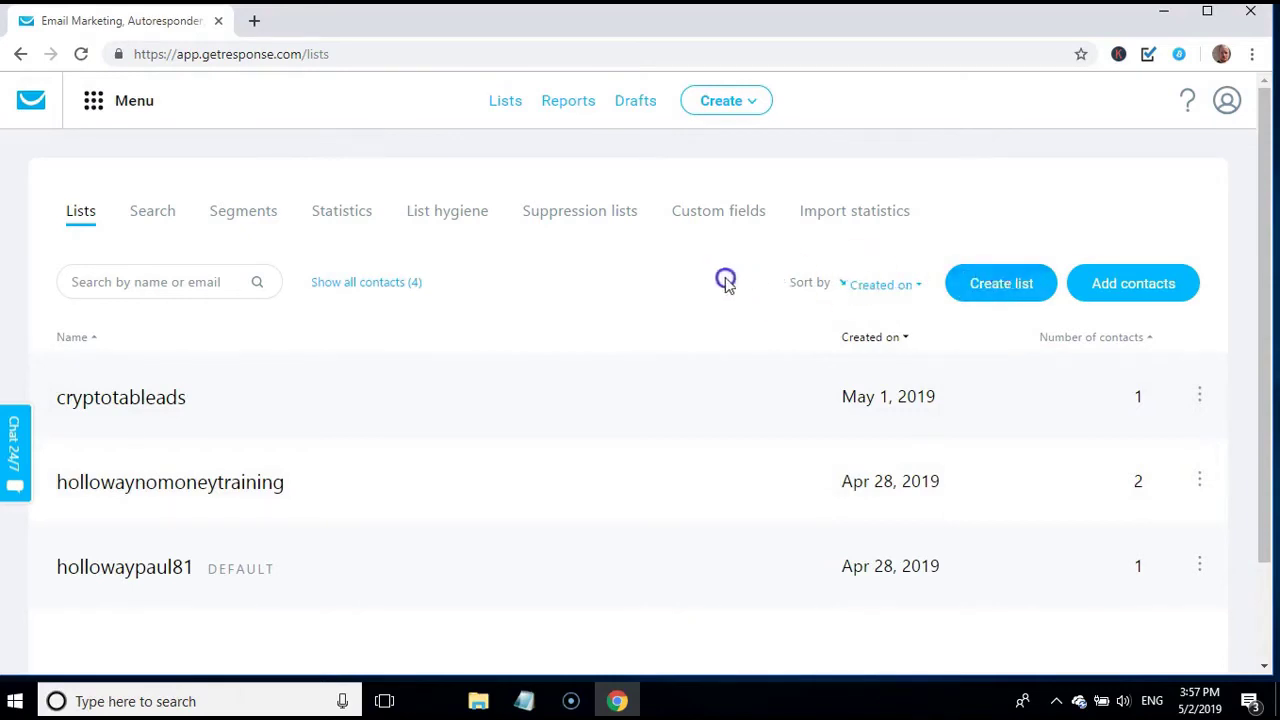
click(990, 285)
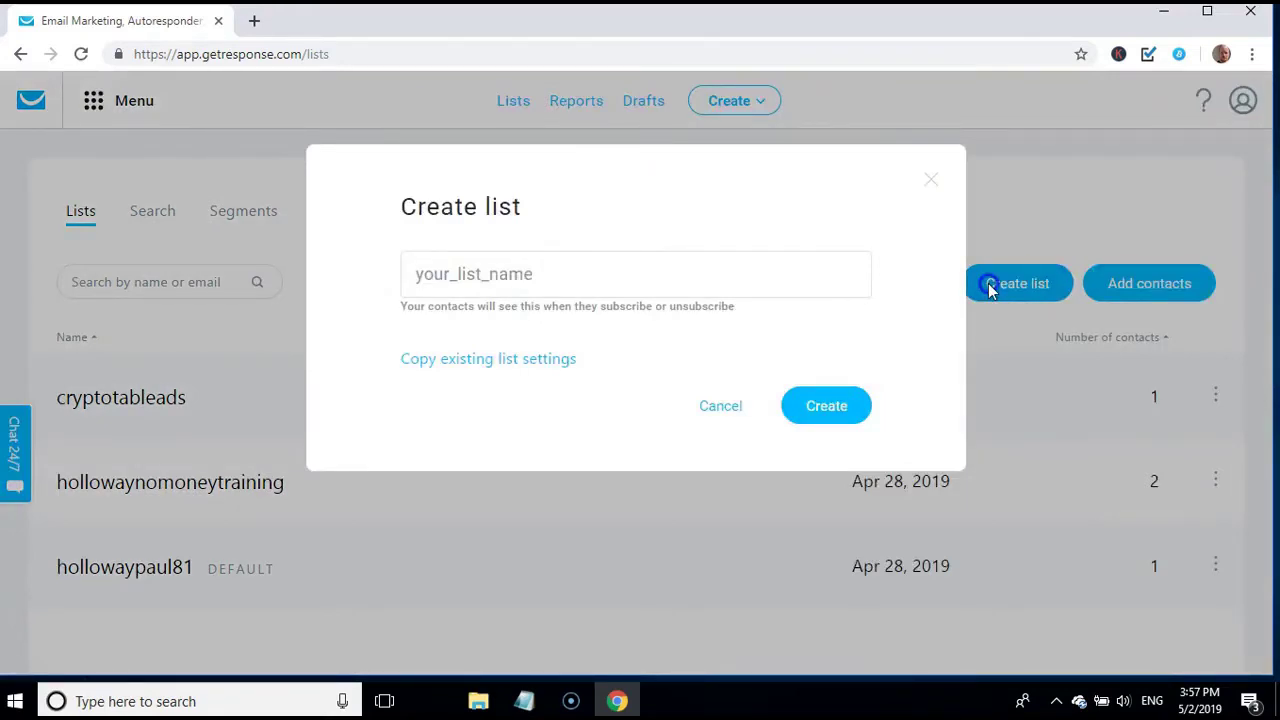
click(780, 297)
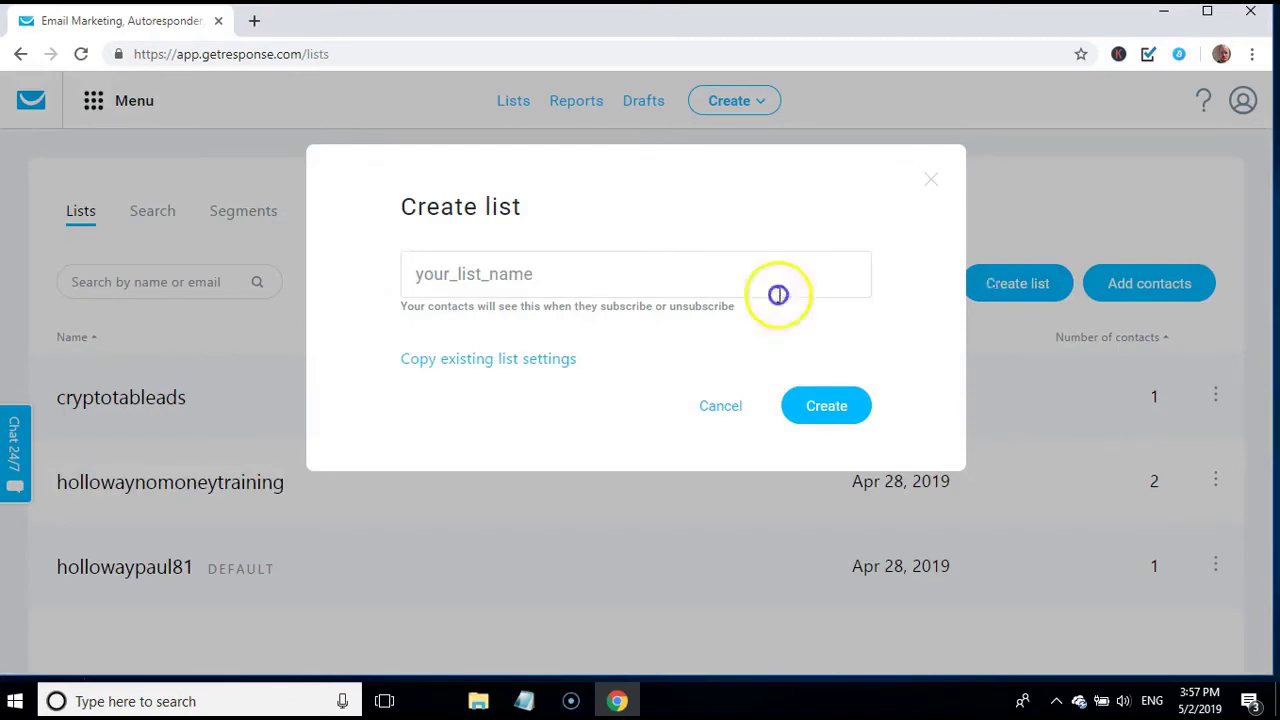
Copy "Magical Transformation" from the notes file and paste it as the new GetResponse list's name
click(524, 700)
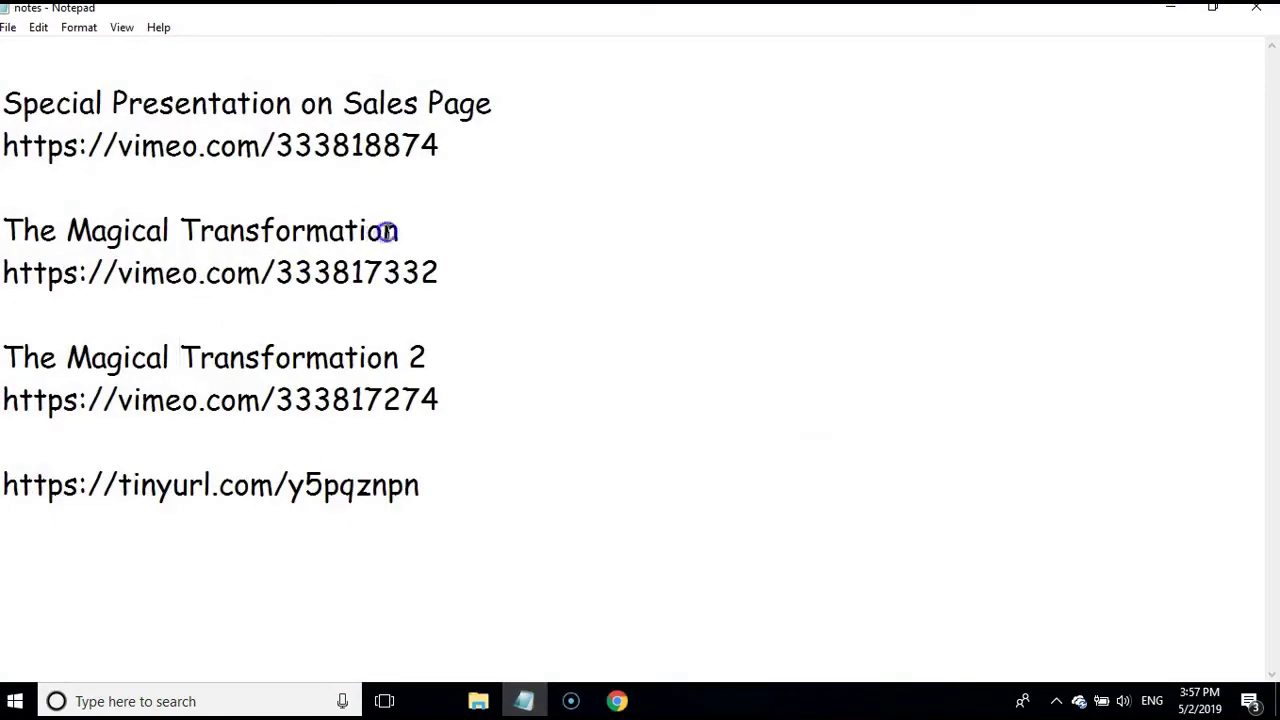
drag(405, 230, 72, 226)
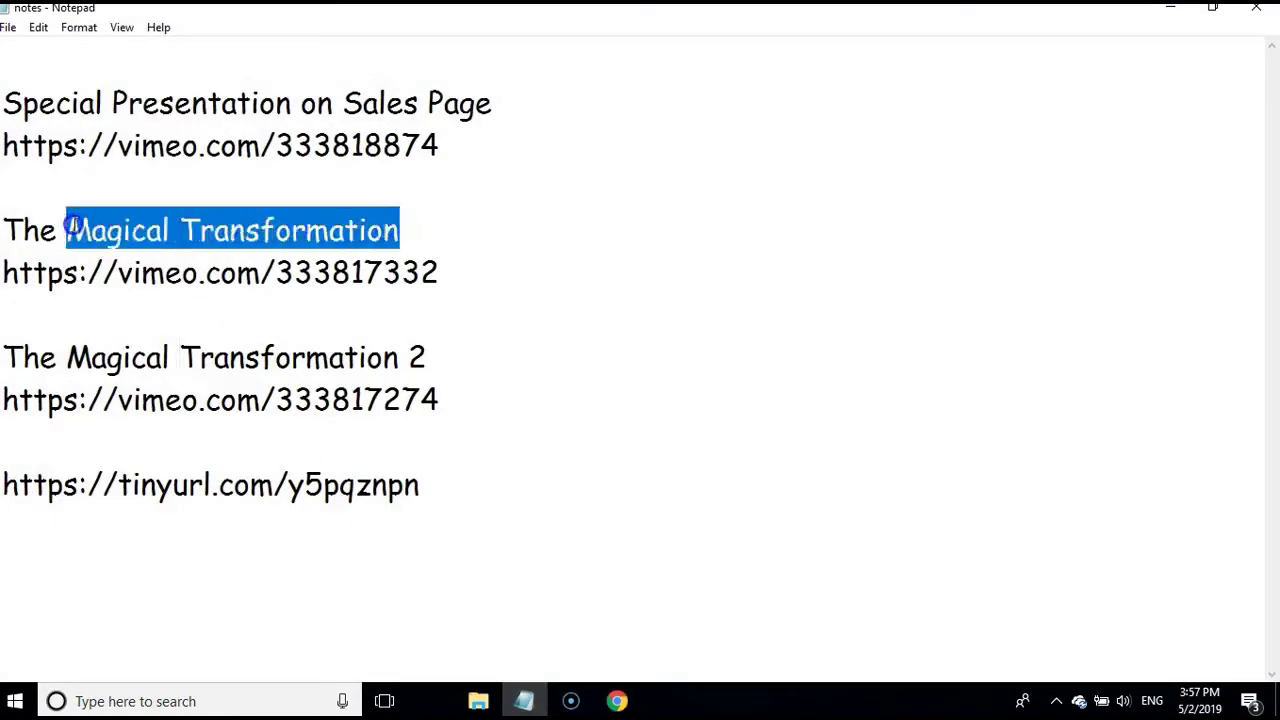
click(617, 700)
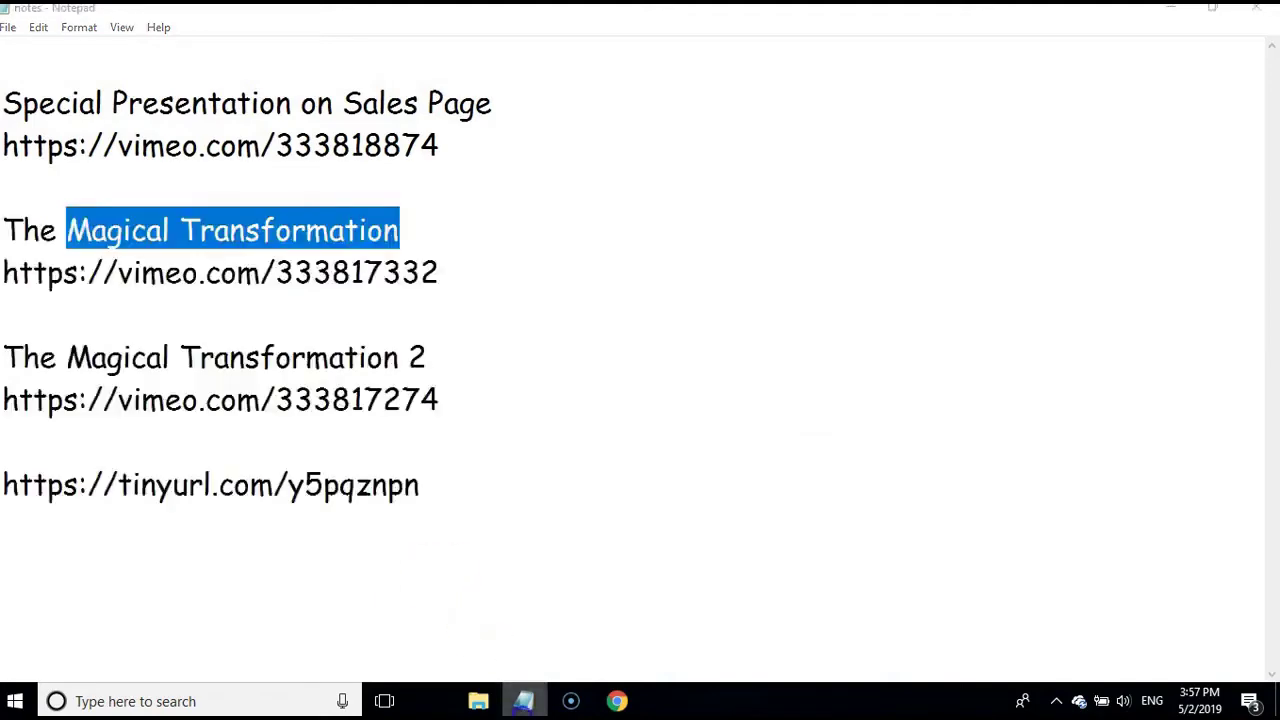
click(503, 290)
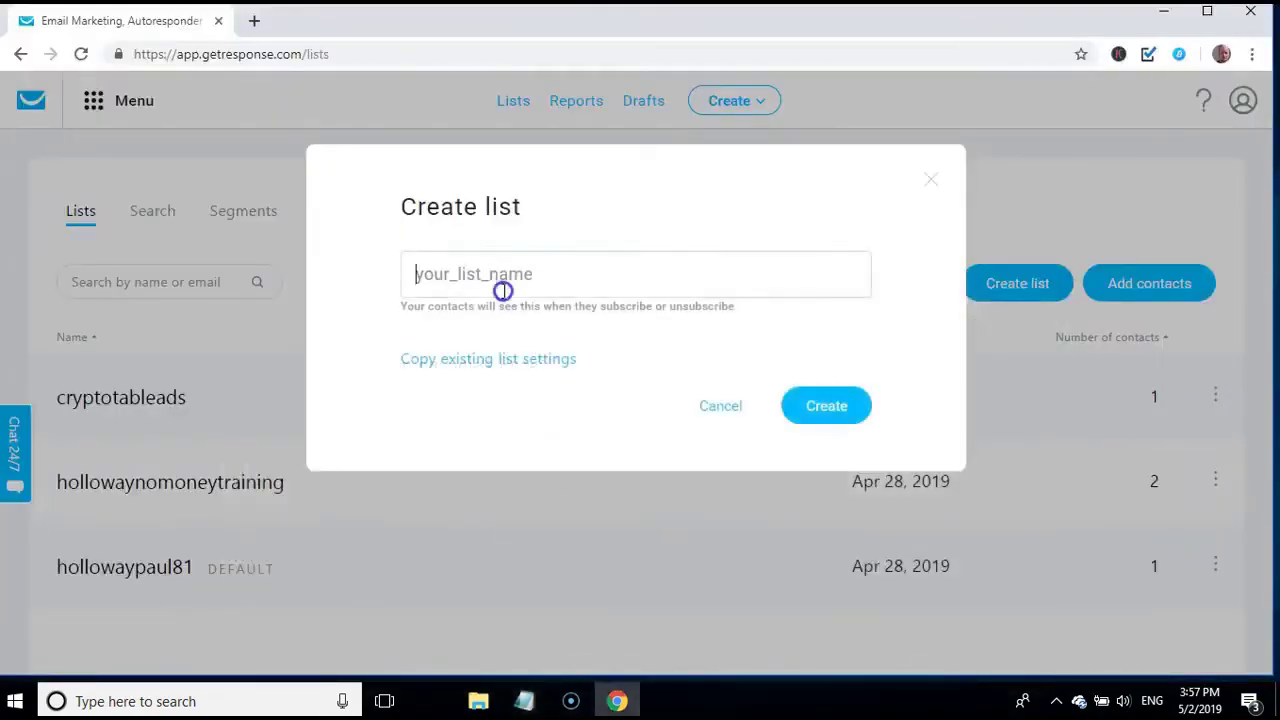
key(ctrl+v)
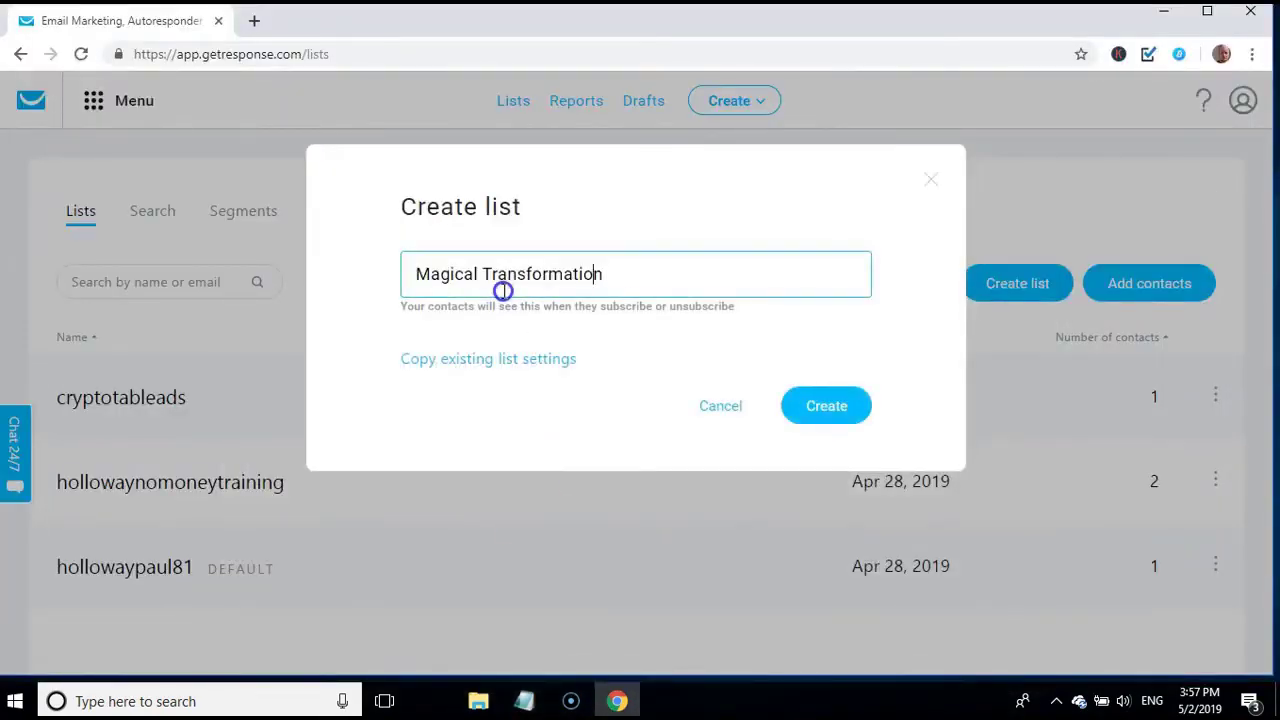
Remove the space from the list name and make it all lowercase, reading magicaltransformation
click(503, 290)
key(BackSpace)
key(BackSpace)
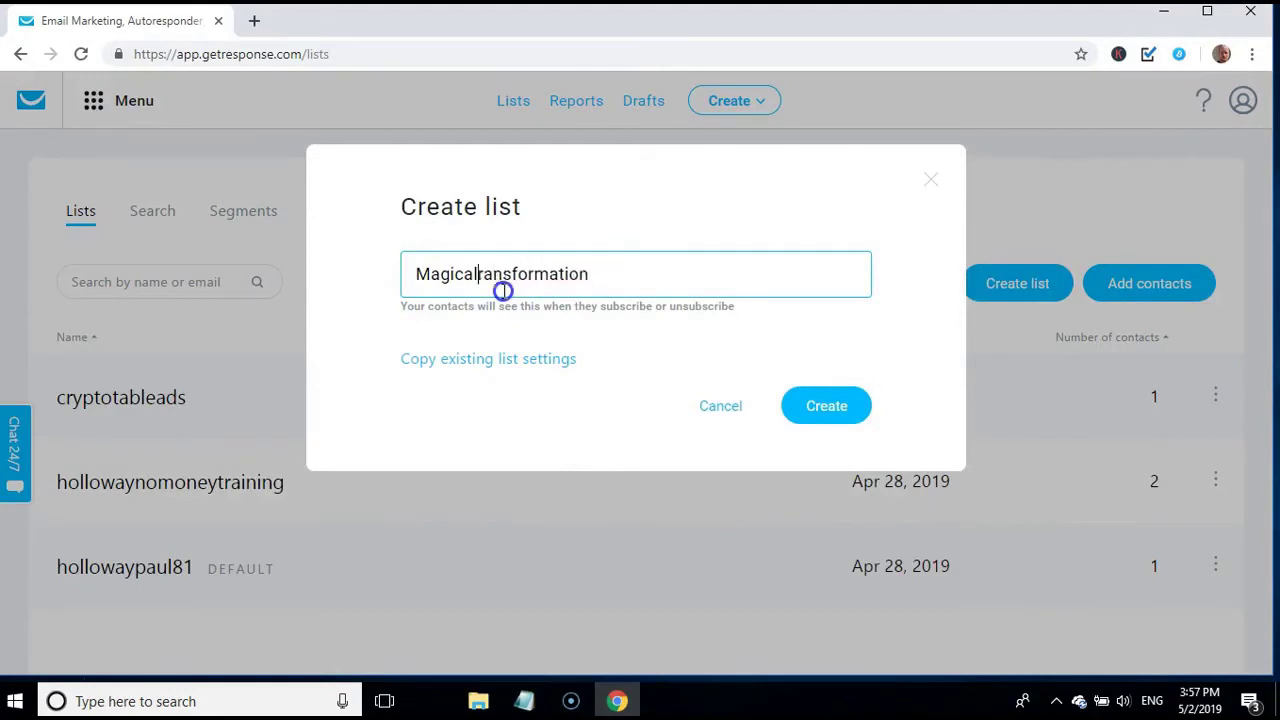
text(t)
key(Left)
key(Left)
key(Left)
key(Left)
key(Left)
key(Left)
key(Left)
key(Left)
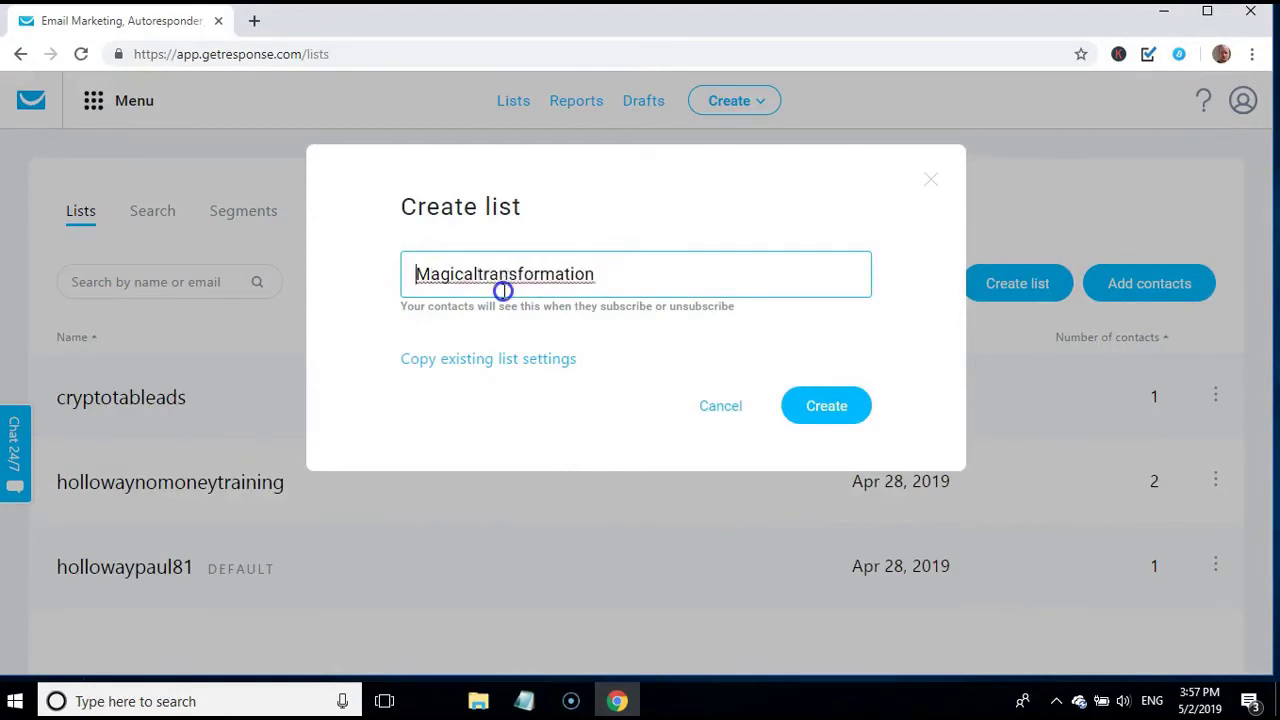
key(Right)
key(BackSpace)
text(m)
key(Right)
Append leads to the end of the list name and create the list
key(End)
text(lead)
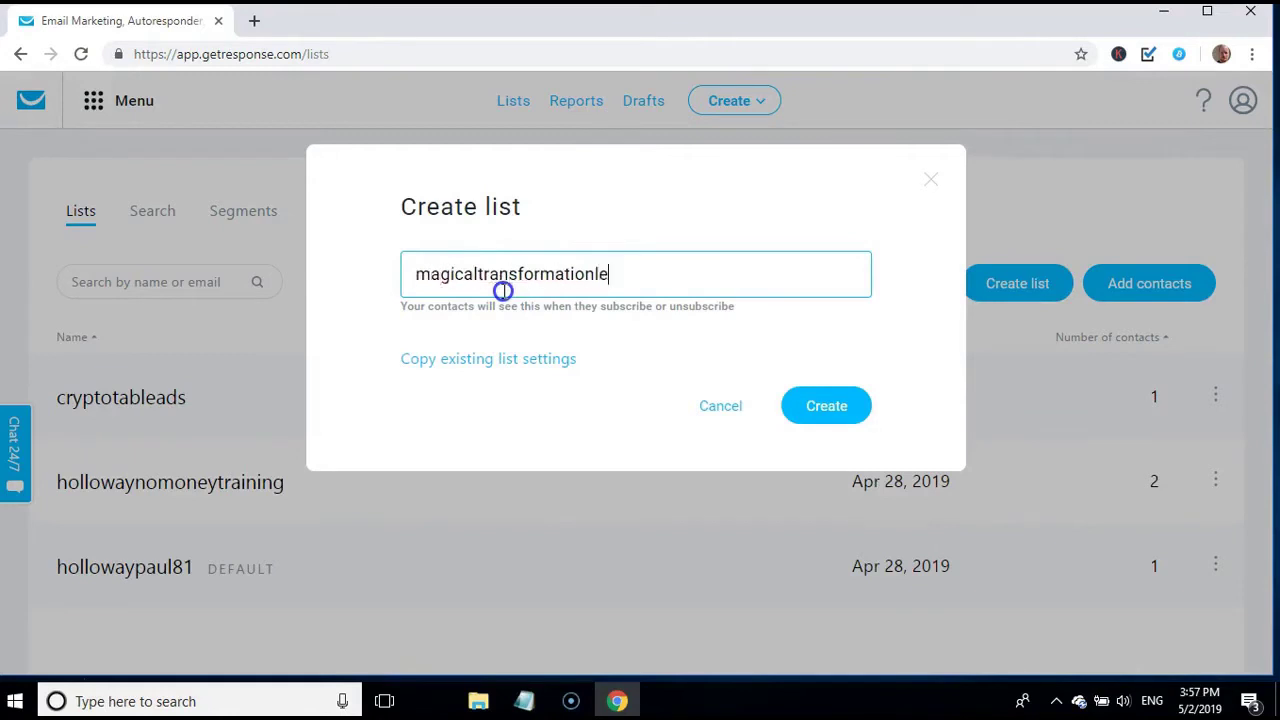
text(s)
click(824, 414)
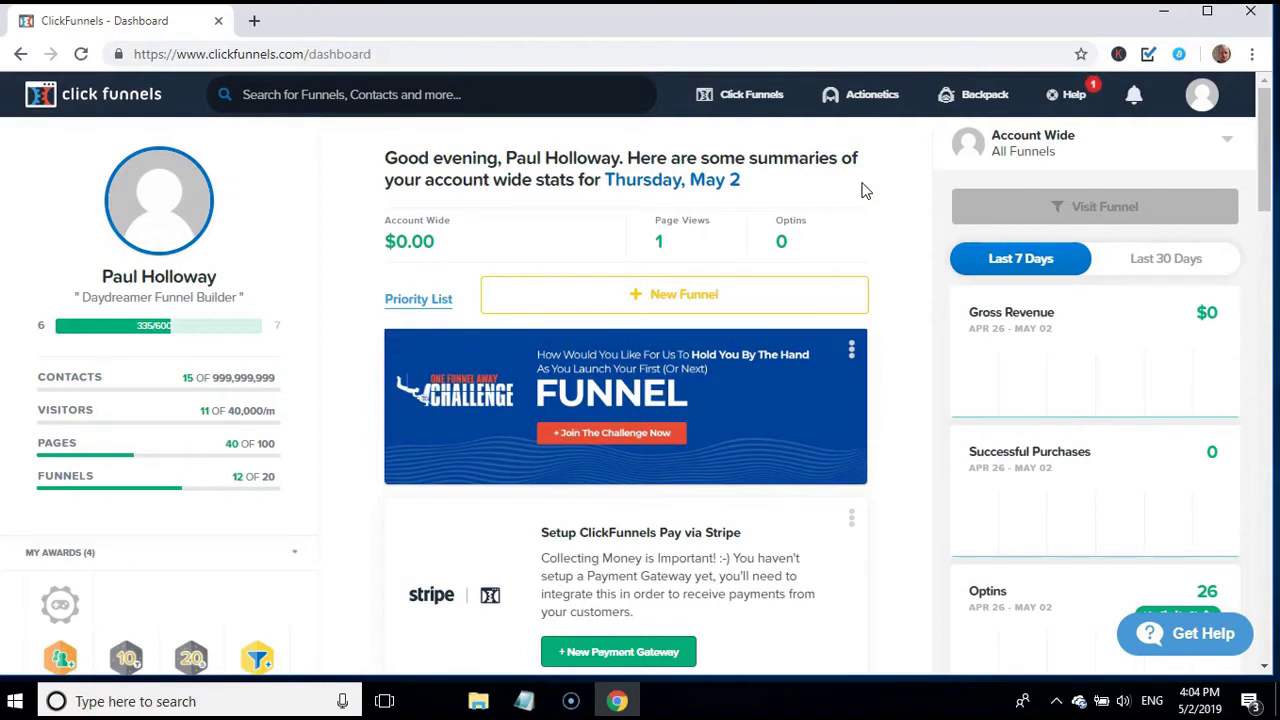
Open the contacts page in ClickFunnels and look through the contacts signed up in the last 30 days
click(770, 191)
mouse_move(726, 113)
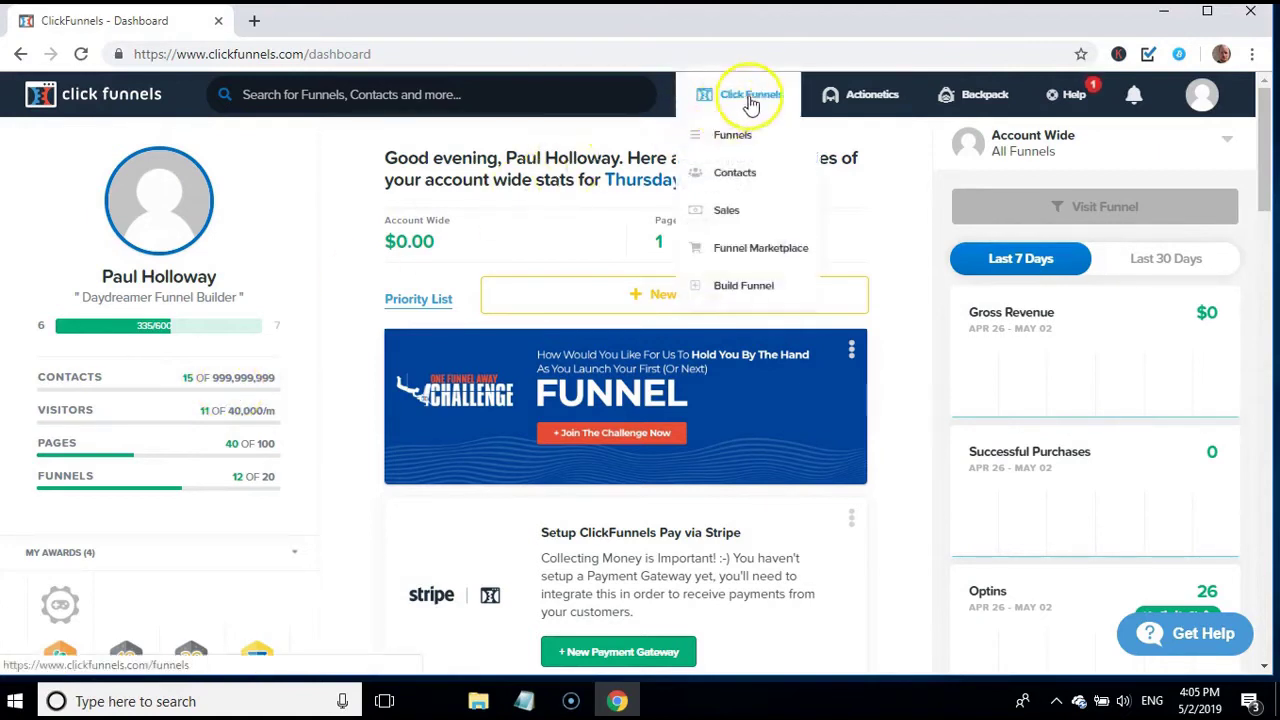
click(738, 176)
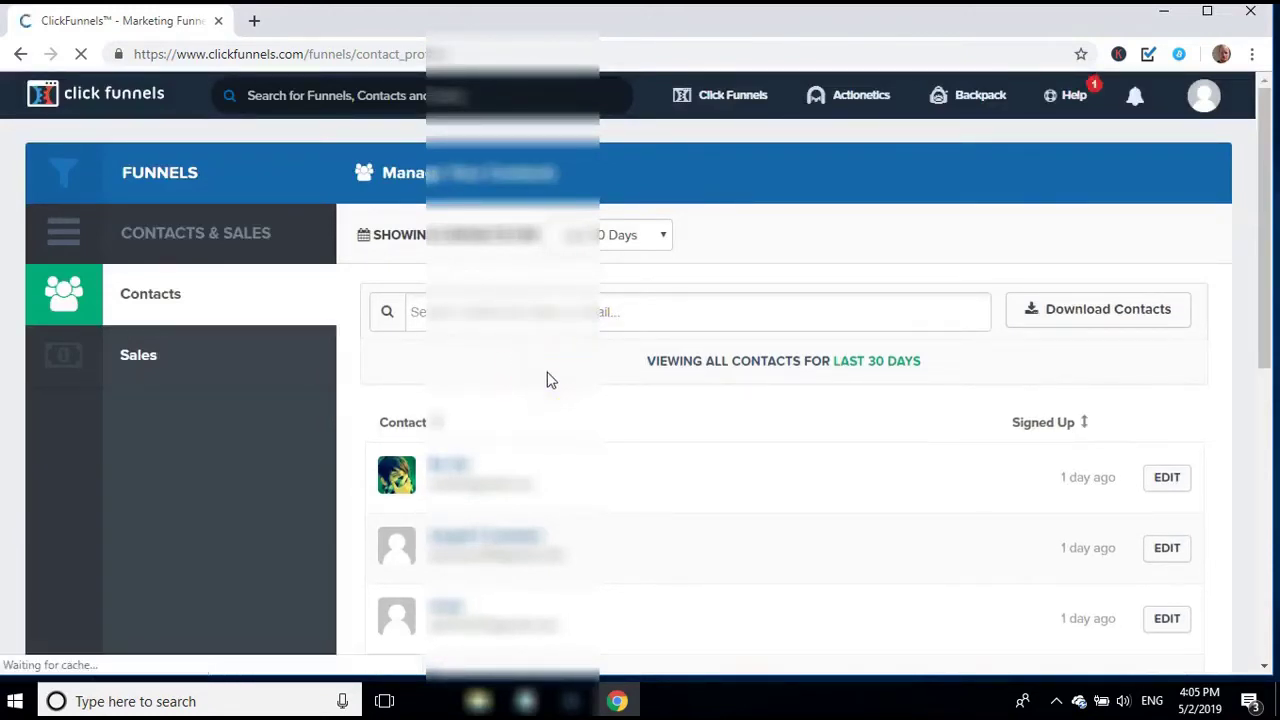
scroll(548, 378, down, 1)
scroll(548, 378, down, 3)
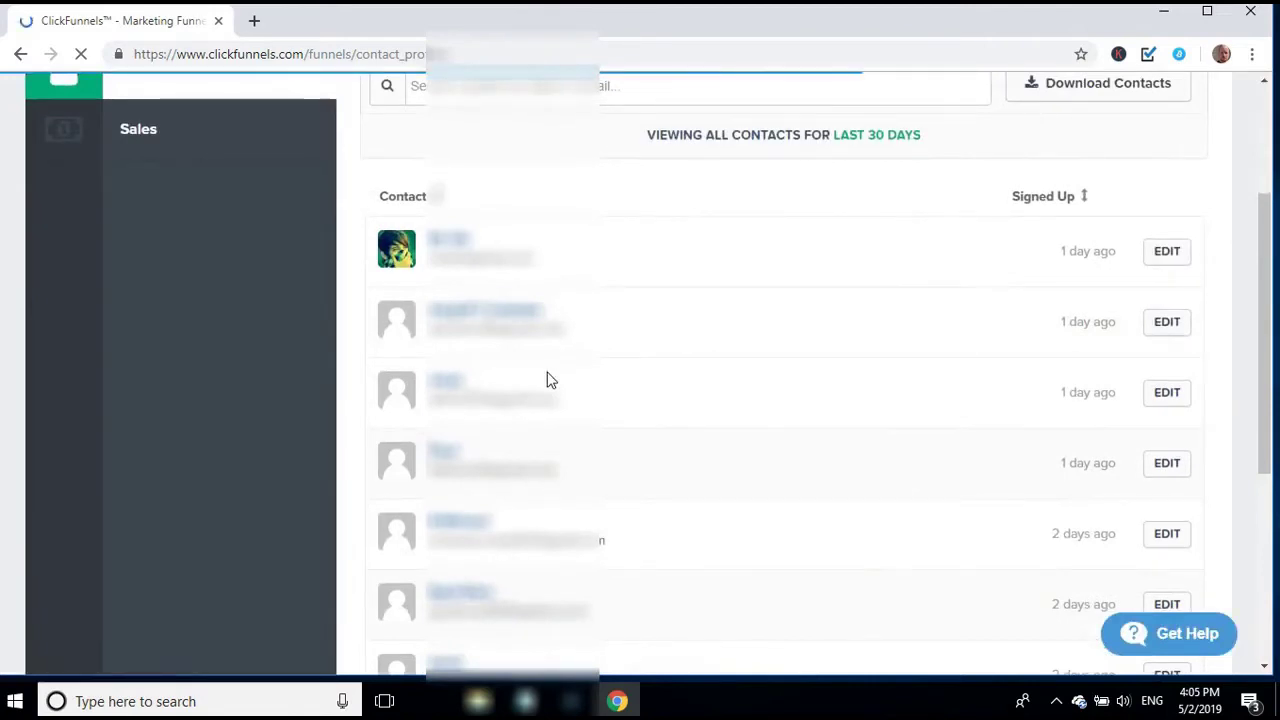
scroll(548, 378, down, 4)
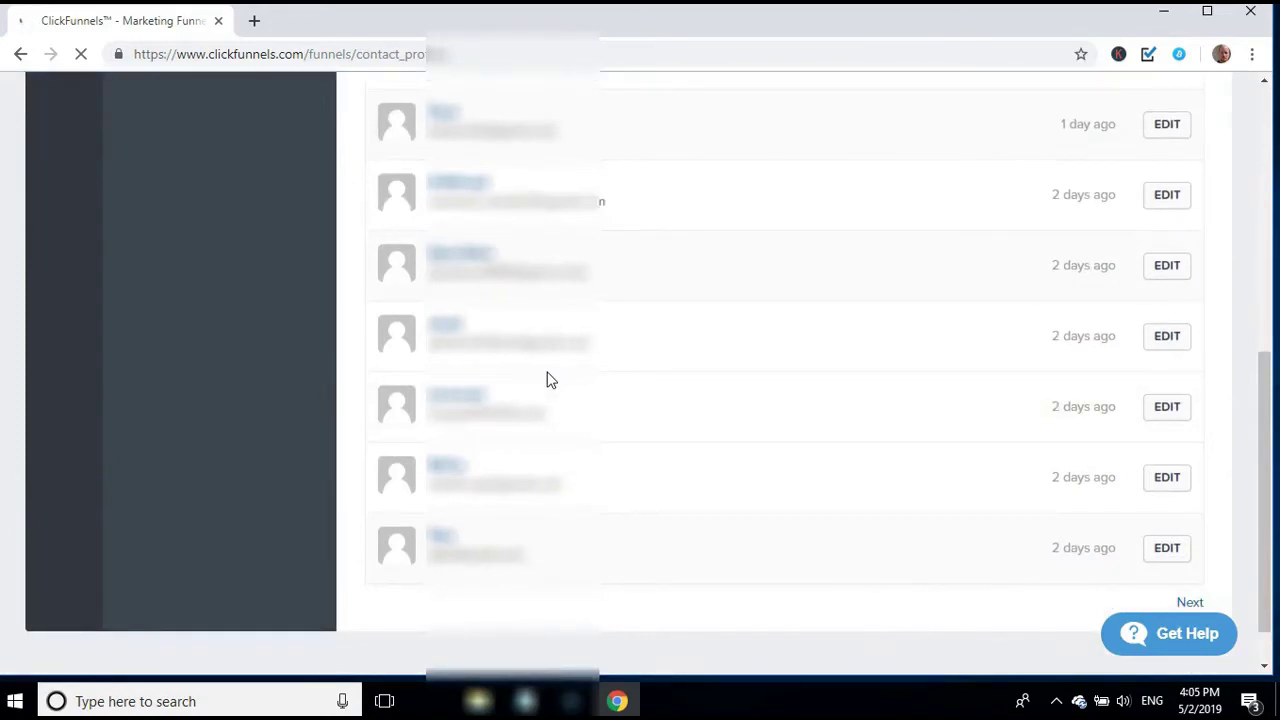
scroll(548, 378, up, 2)
scroll(548, 378, up, 5)
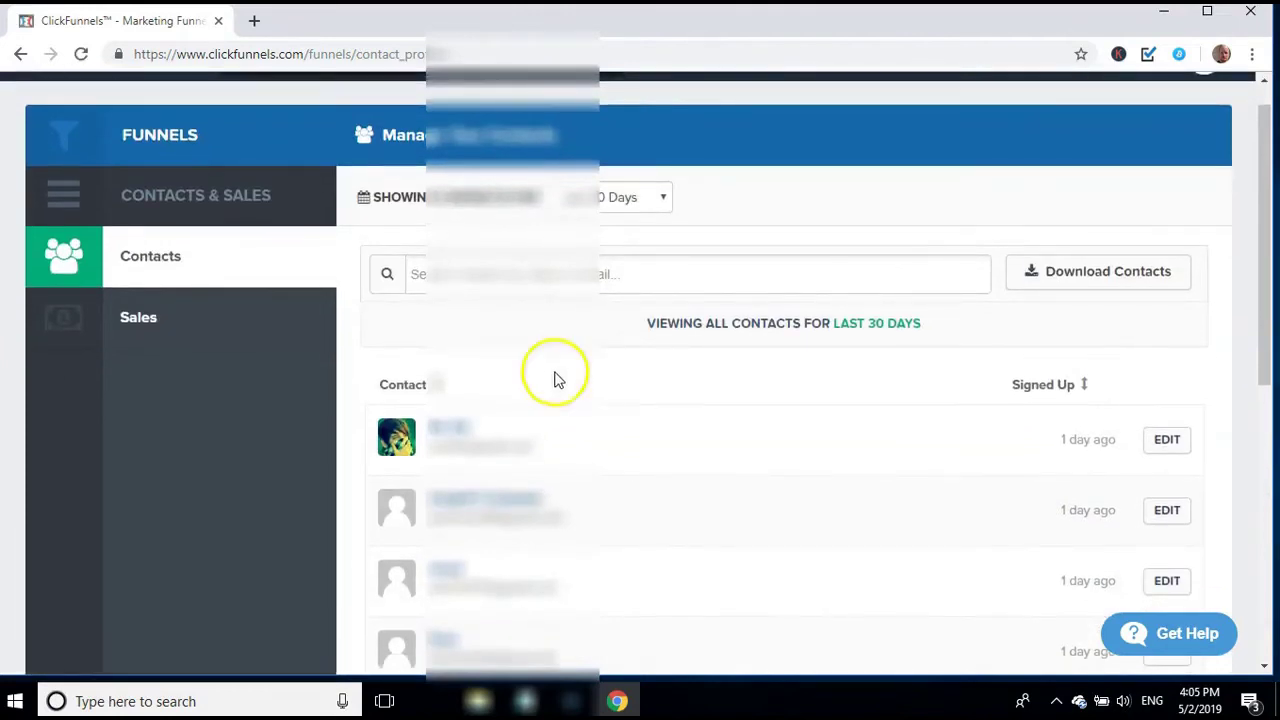
scroll(614, 372, down, 1)
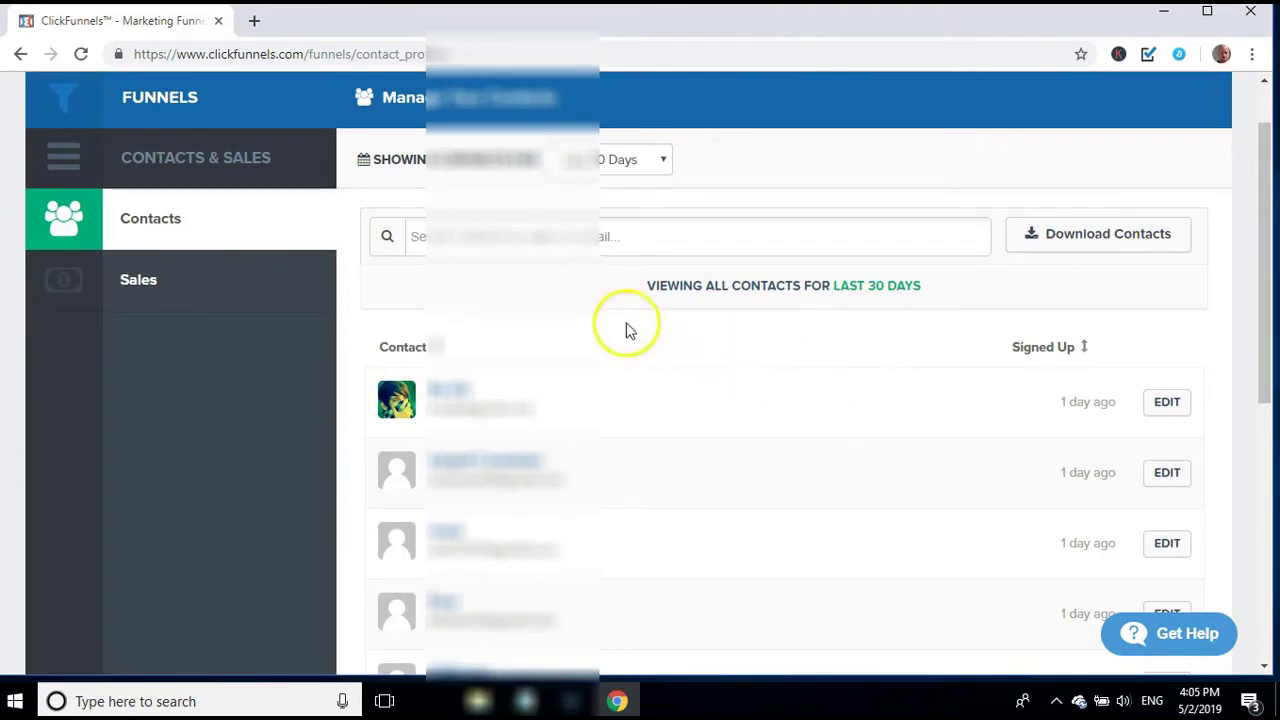
scroll(620, 330, down, 1)
scroll(617, 330, down, 1)
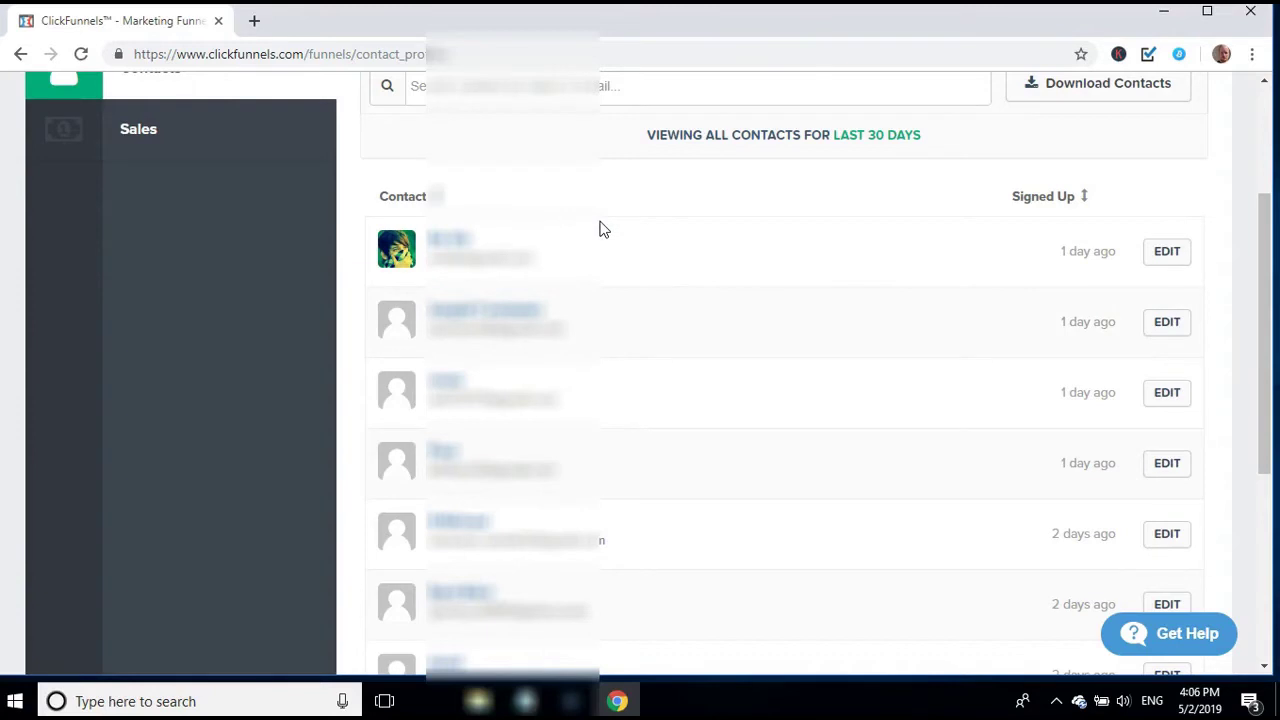
scroll(603, 229, down, 1)
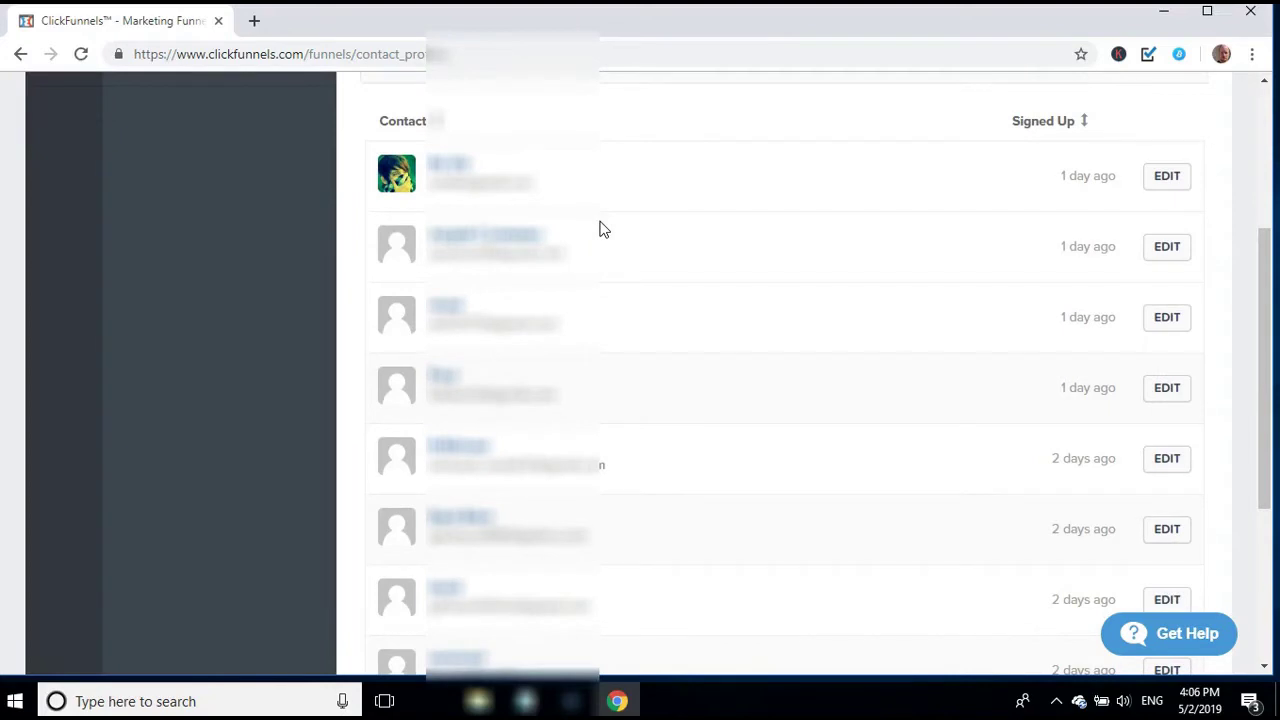
scroll(600, 224, up, 3)
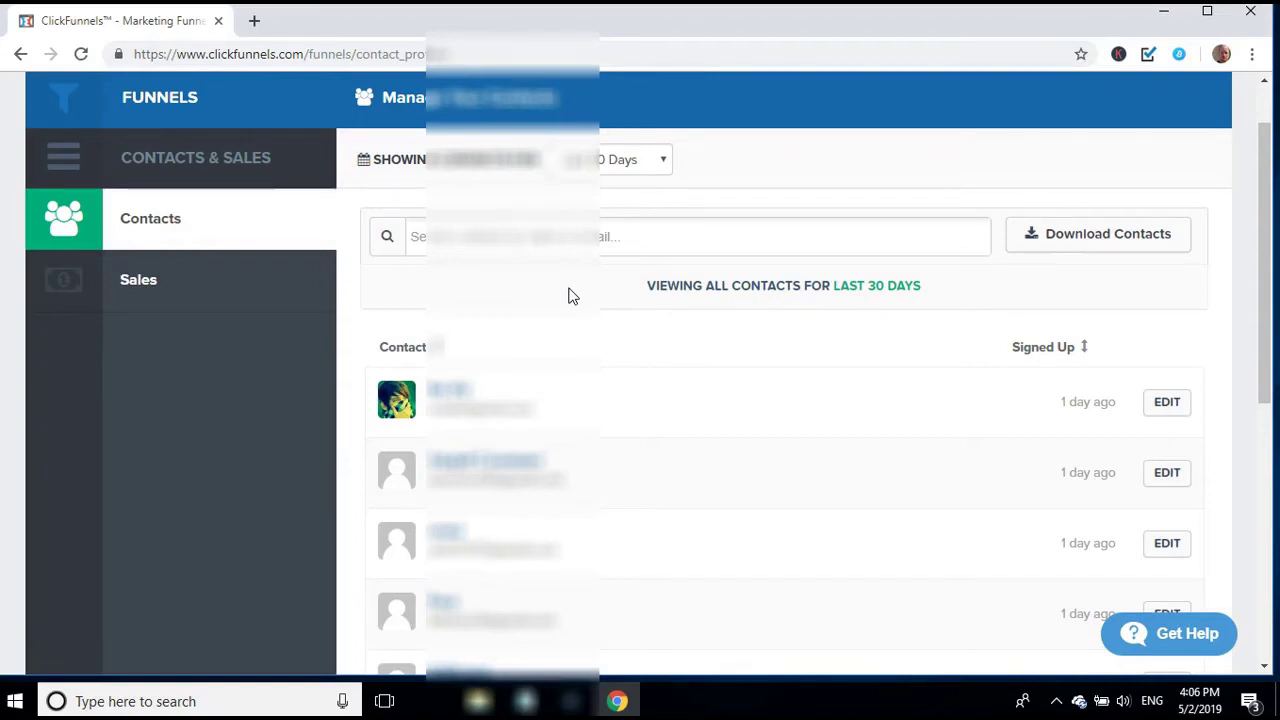
scroll(569, 292, up, 1)
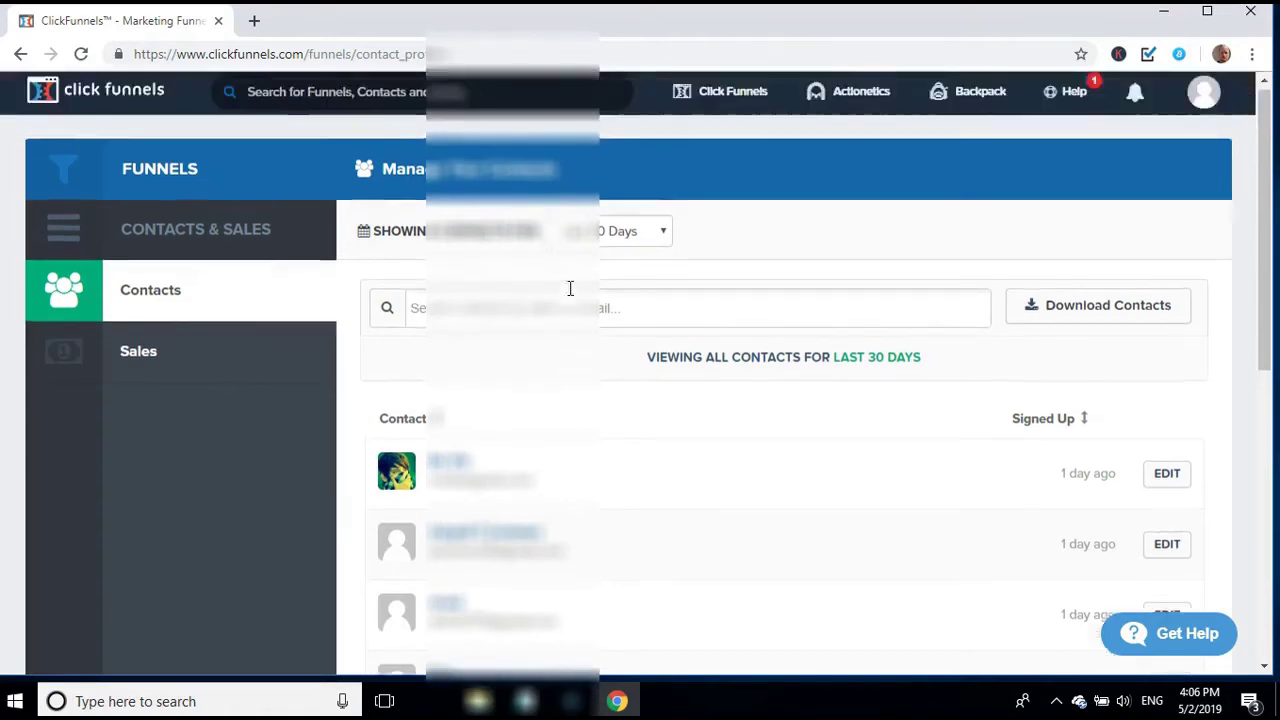
click(743, 262)
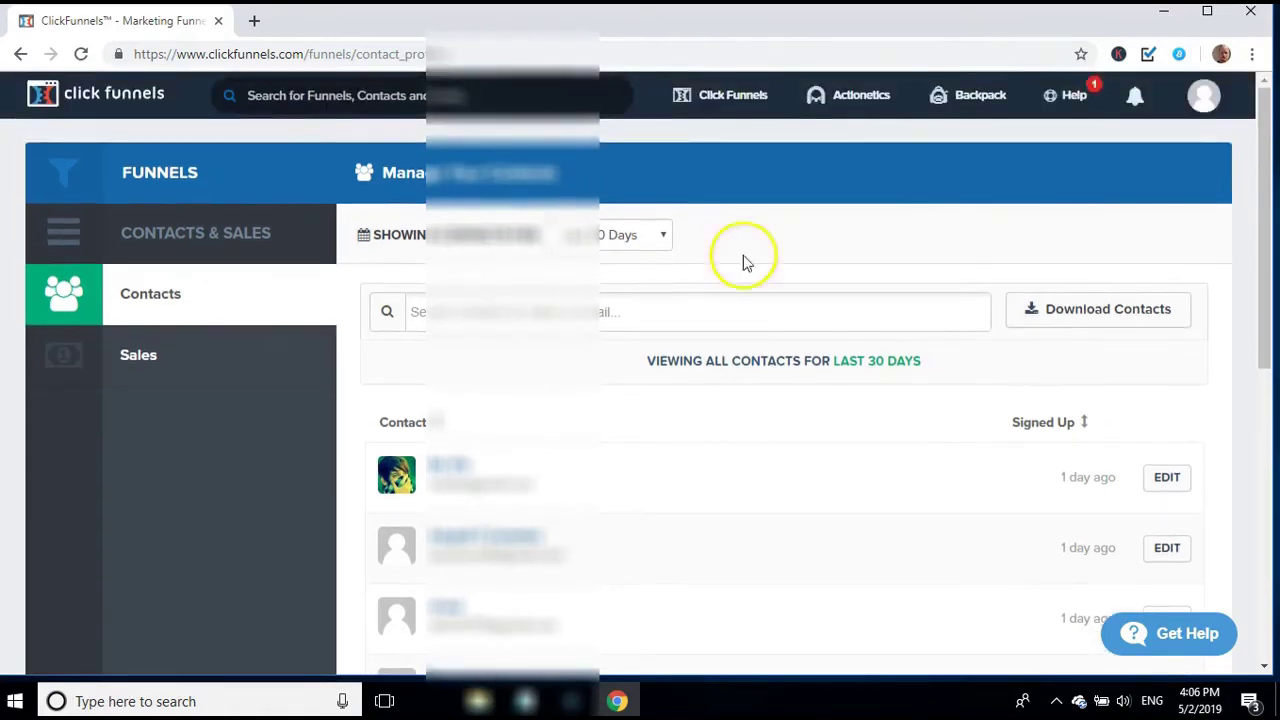
click(775, 193)
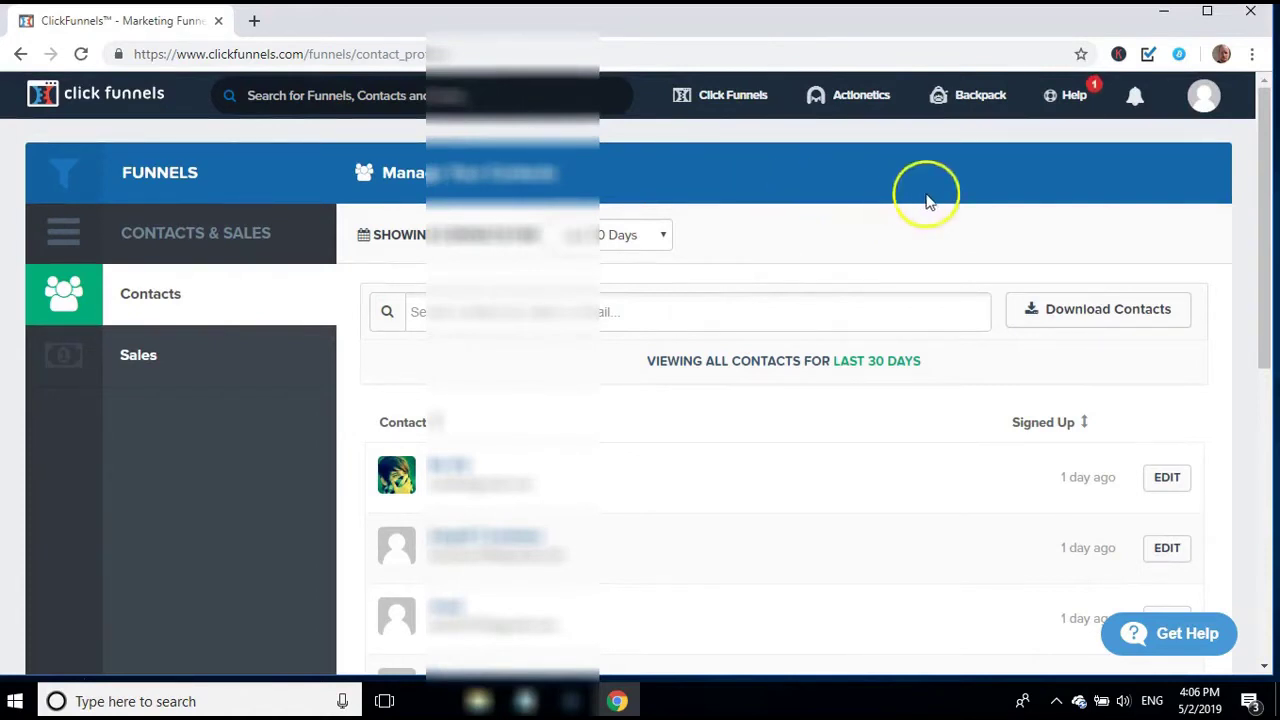
Open the account's API integrations and start adding a new integration
mouse_move(1210, 110)
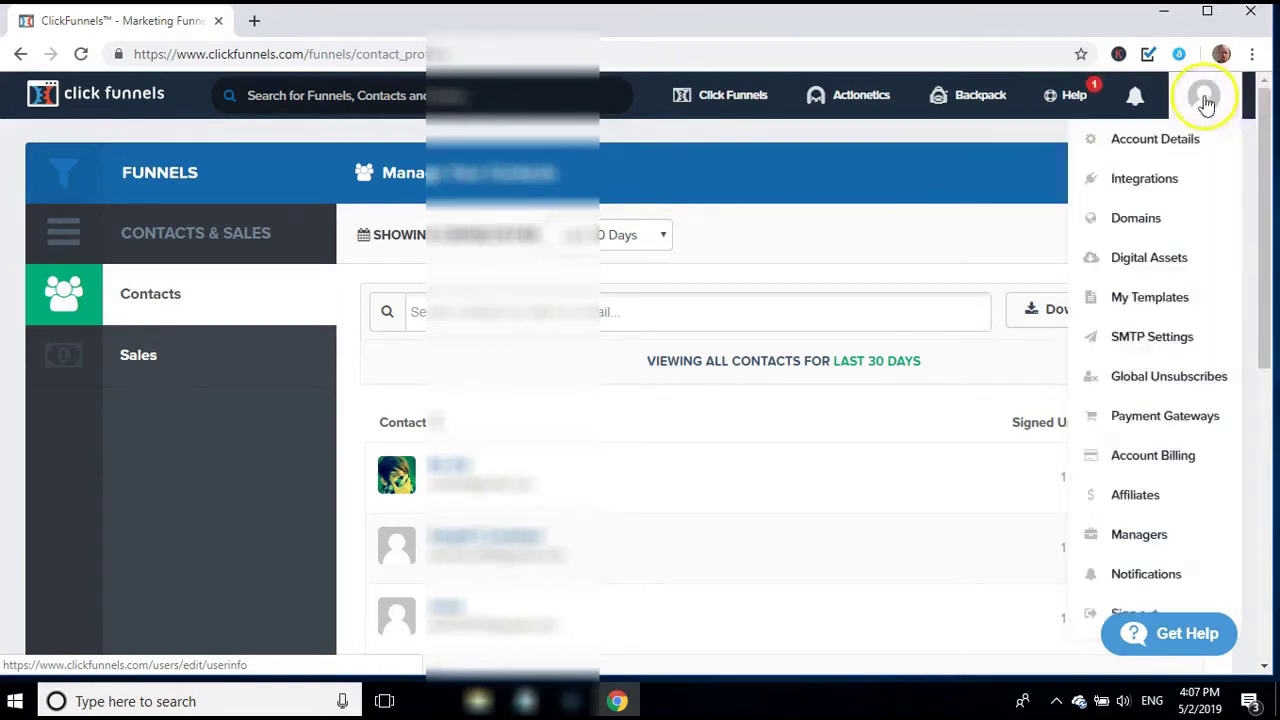
click(1148, 188)
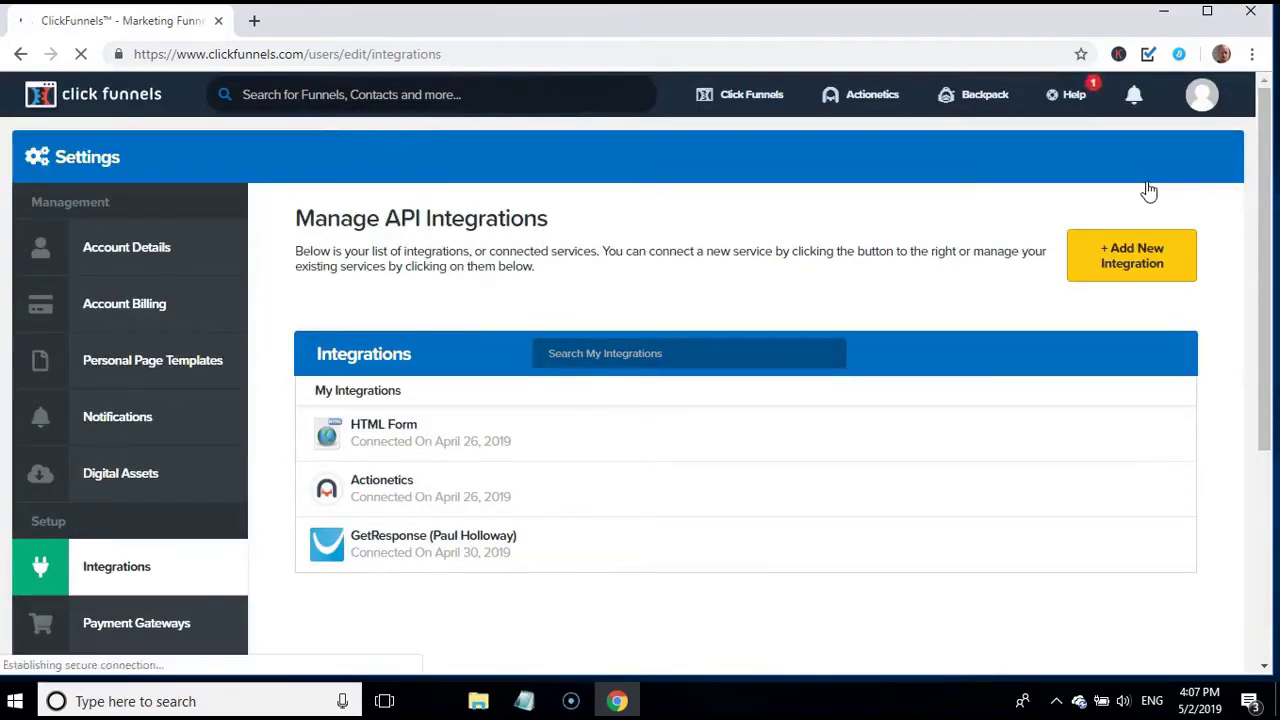
click(543, 541)
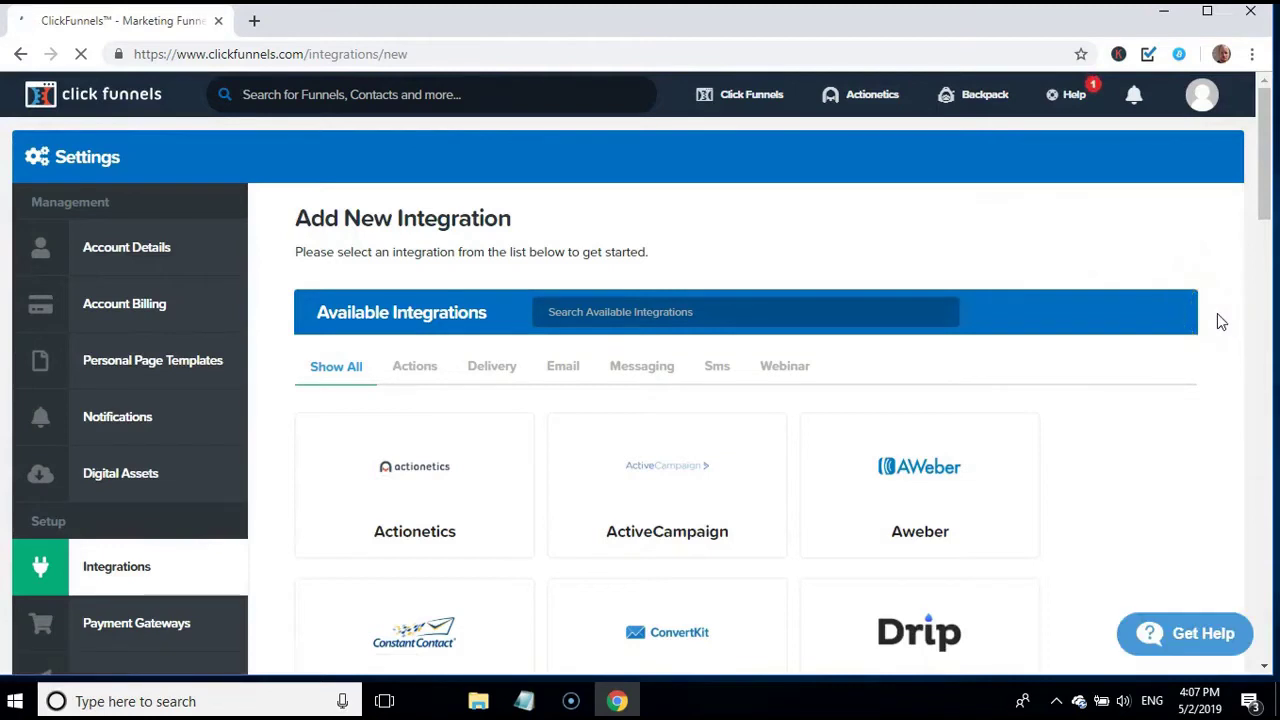
Find GetResponse among the available integrations and select it
scroll(1218, 314, down, 1)
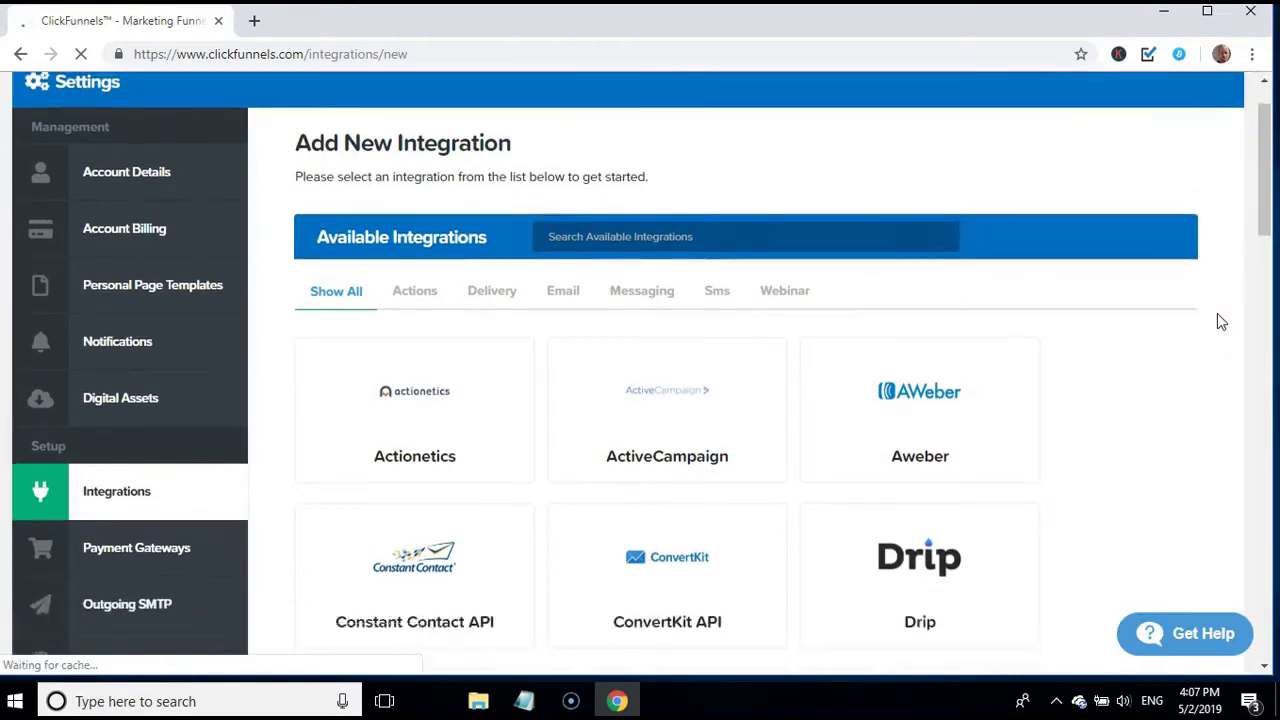
scroll(1217, 313, down, 1)
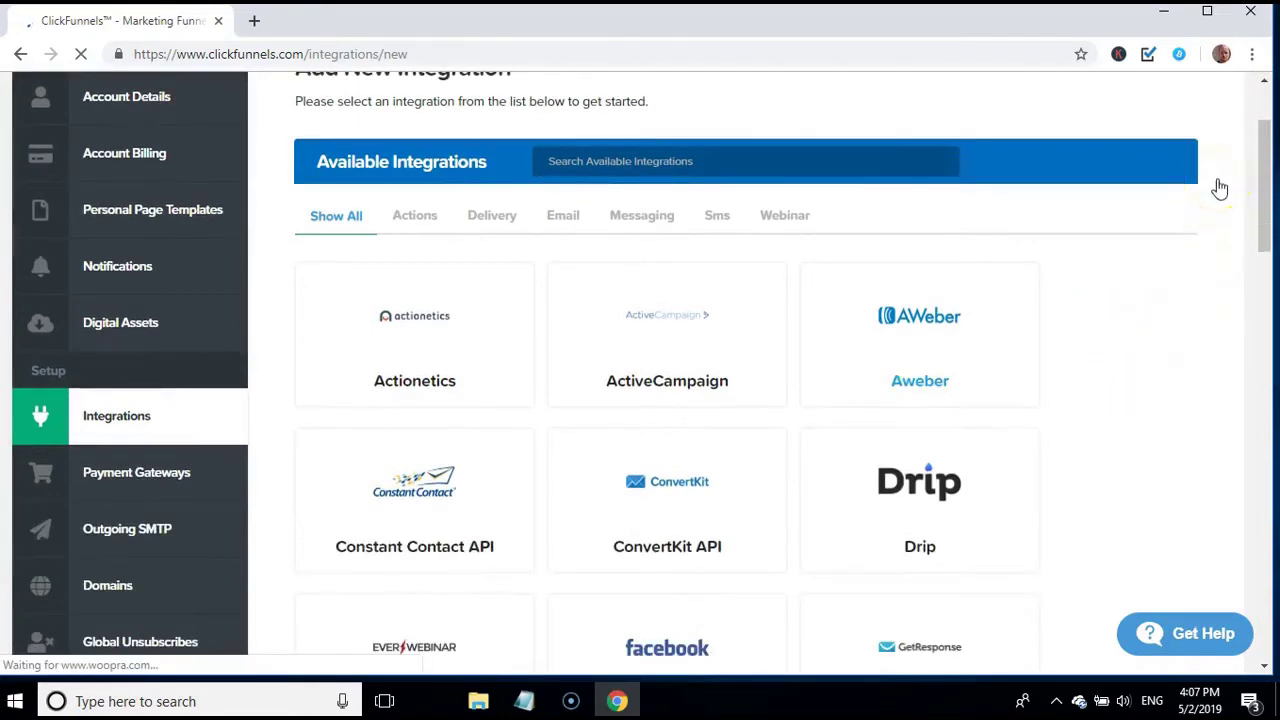
scroll(1218, 188, down, 1)
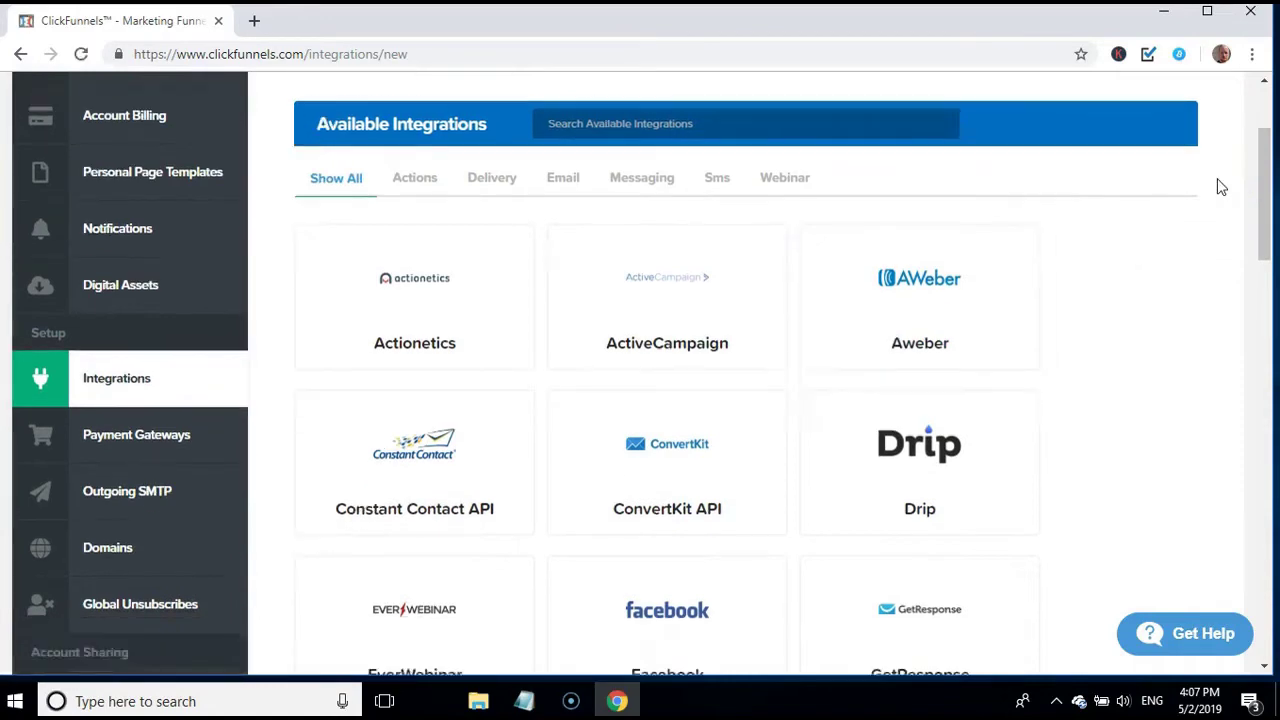
scroll(1220, 186, down, 1)
click(1262, 196)
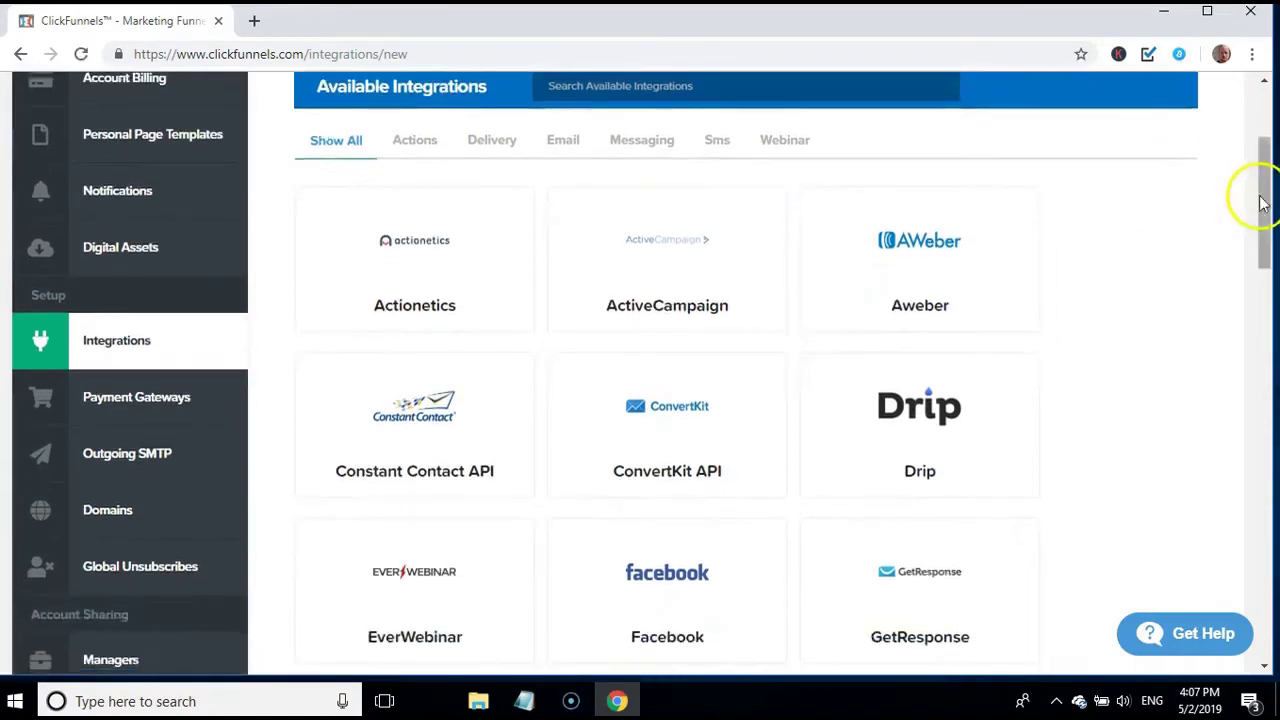
drag(1268, 194, 1272, 266)
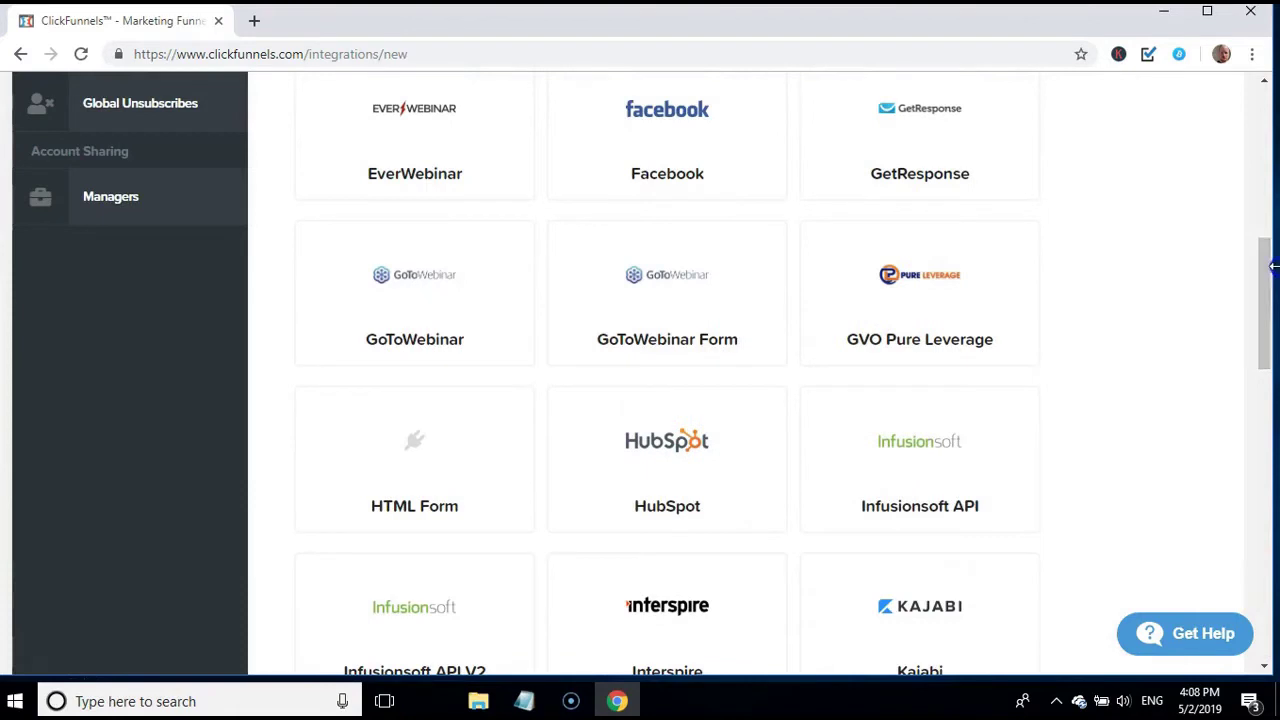
click(950, 112)
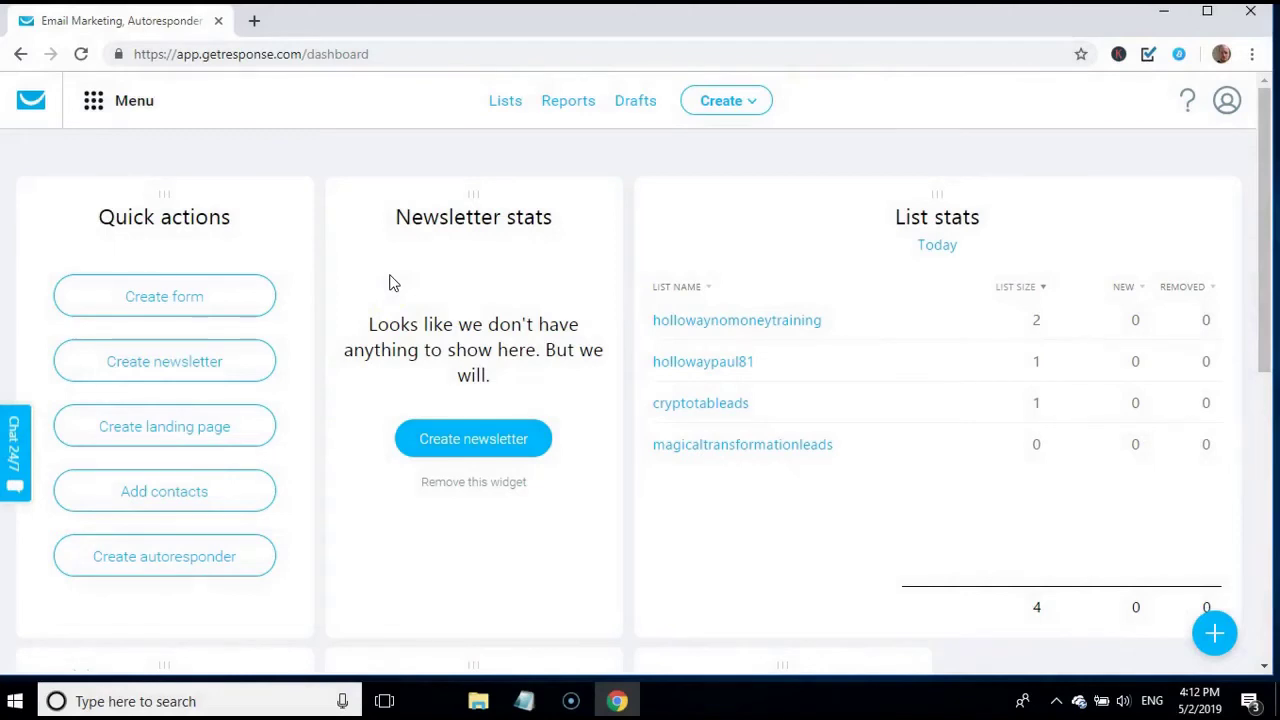
Switch to GetResponse and open the API page of its integration center
click(93, 101)
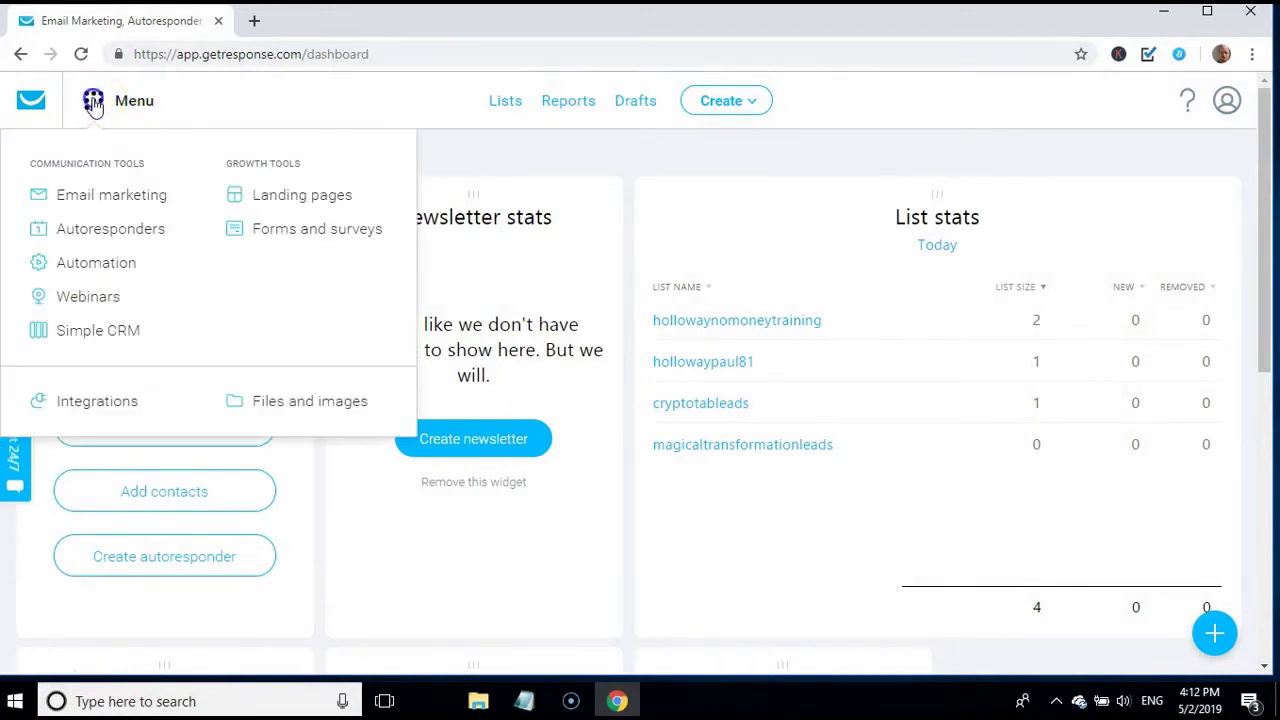
click(84, 405)
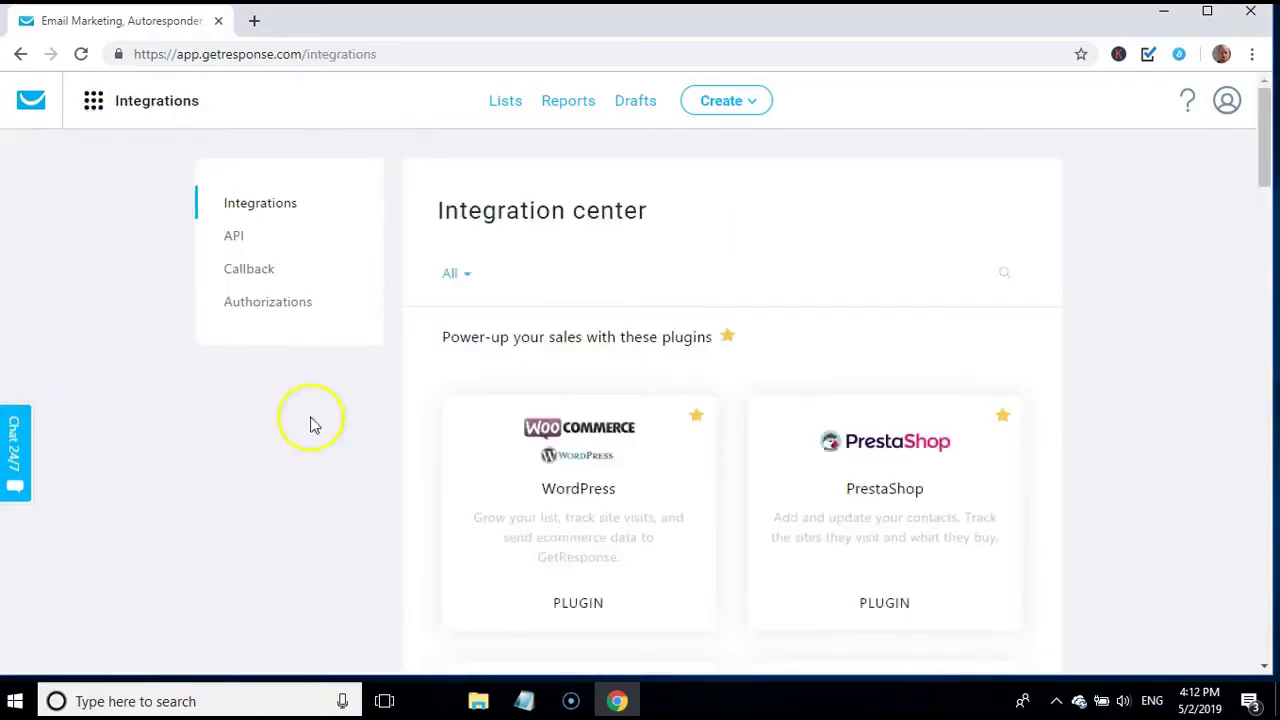
right_click(1268, 159)
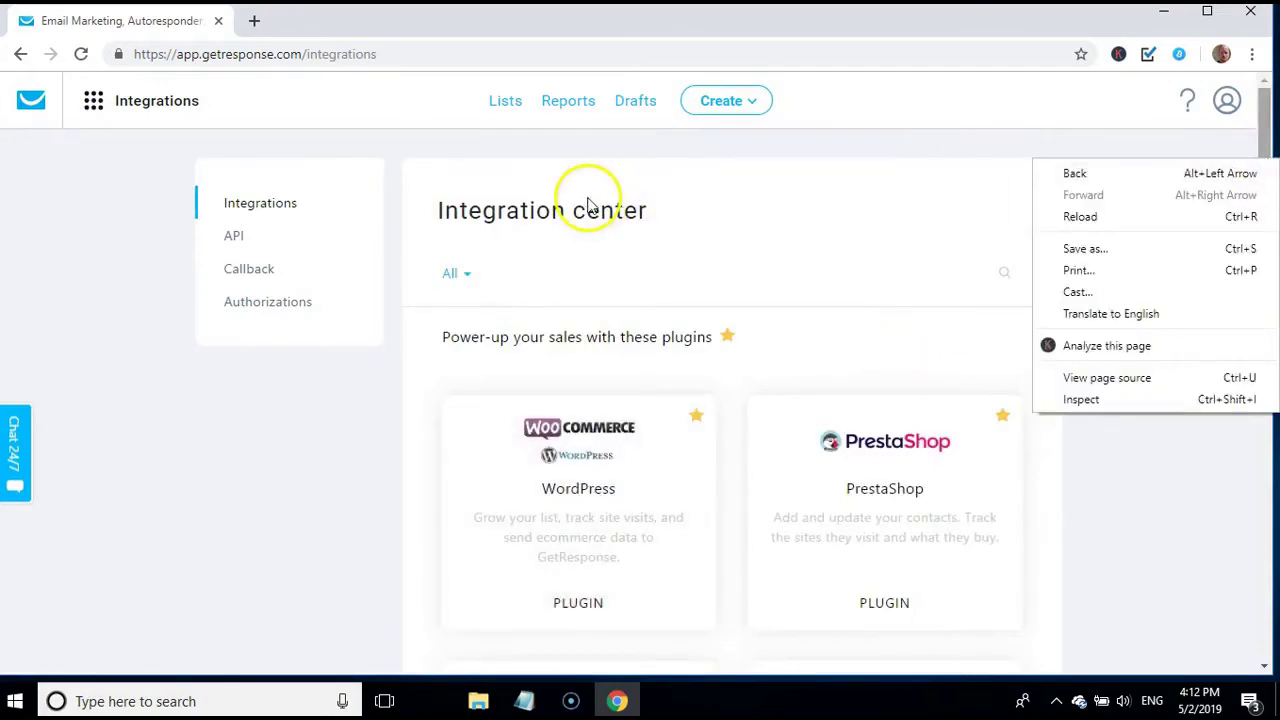
click(275, 427)
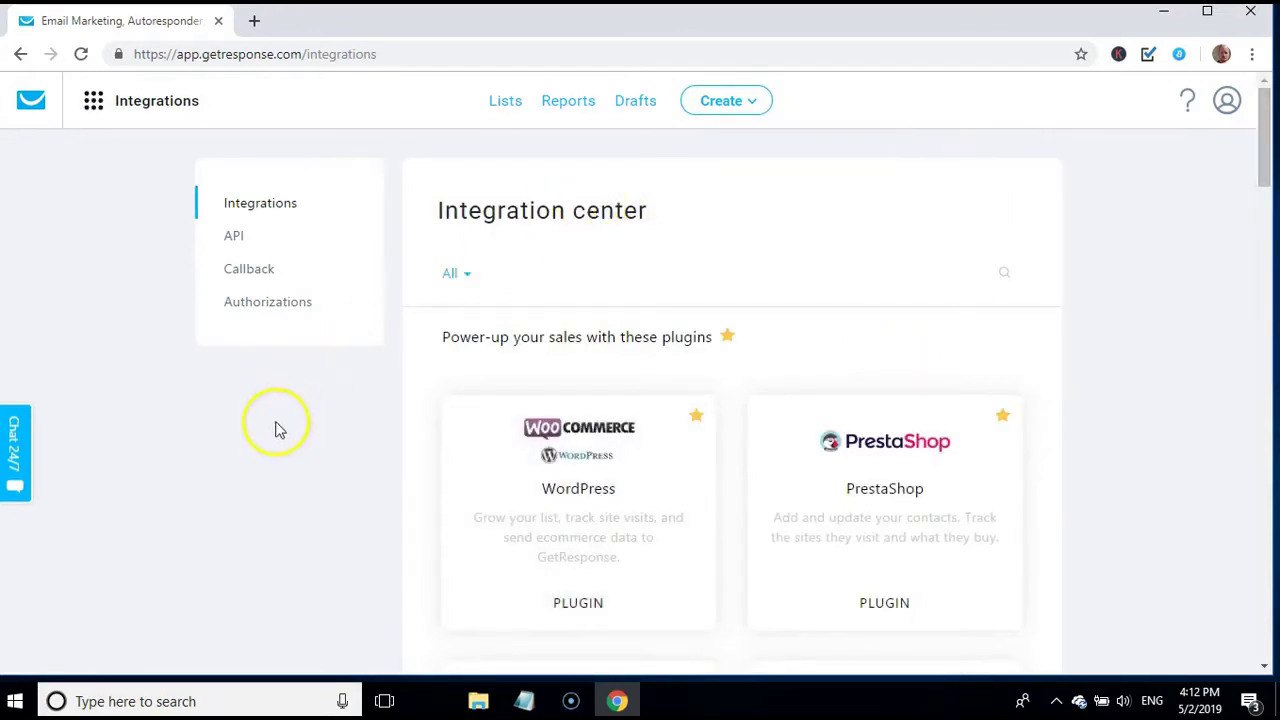
click(238, 240)
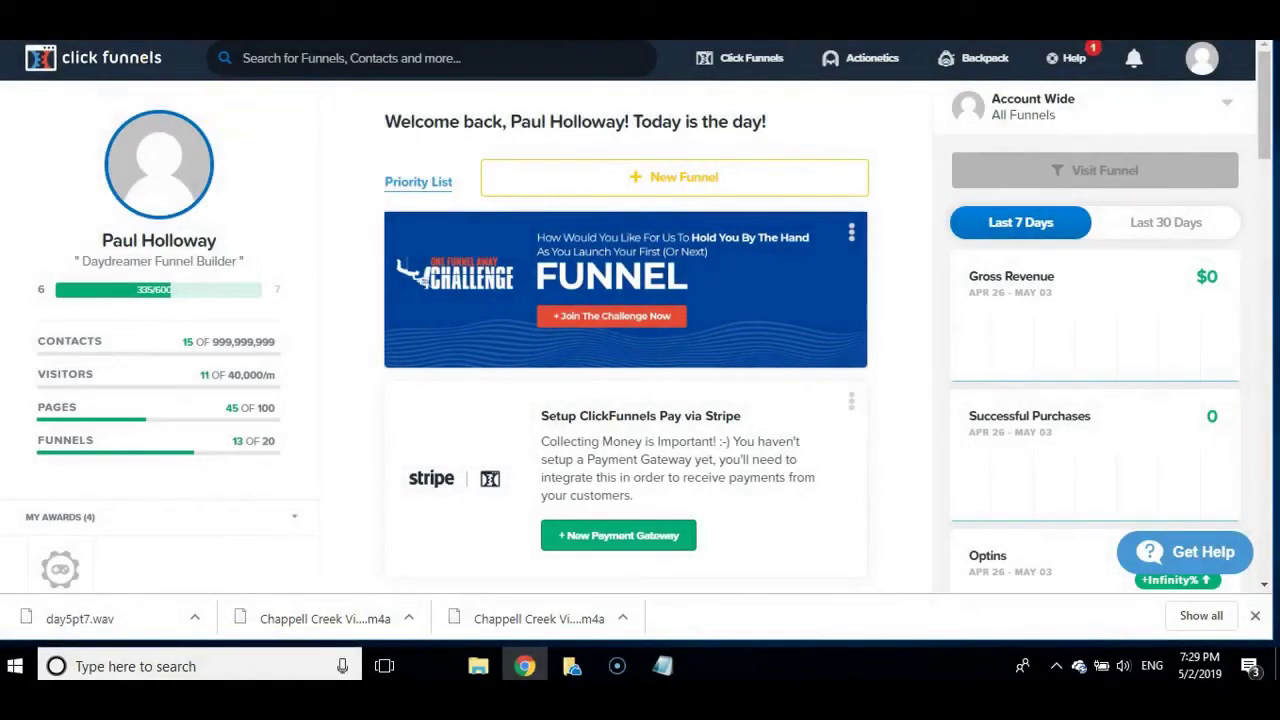
Return to ClickFunnels, open the account's integrations settings and begin a new integration
mouse_move(724, 78)
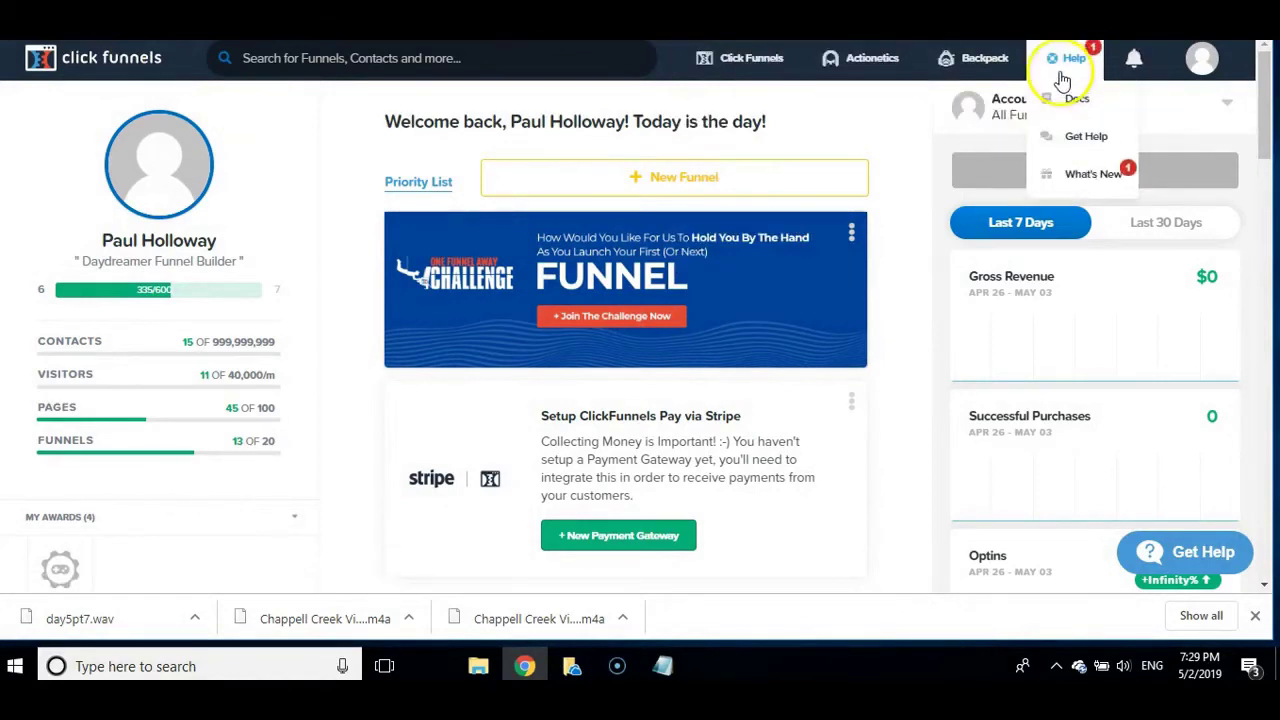
mouse_move(1157, 78)
mouse_move(1210, 62)
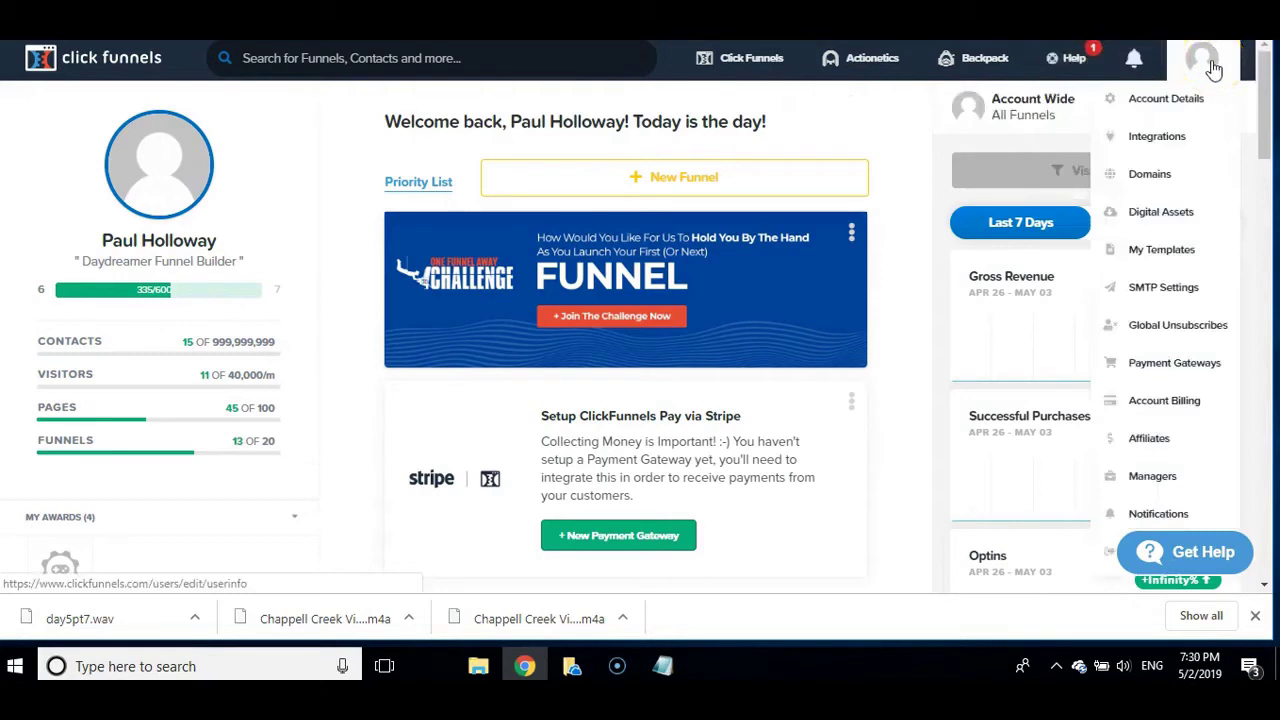
click(1142, 143)
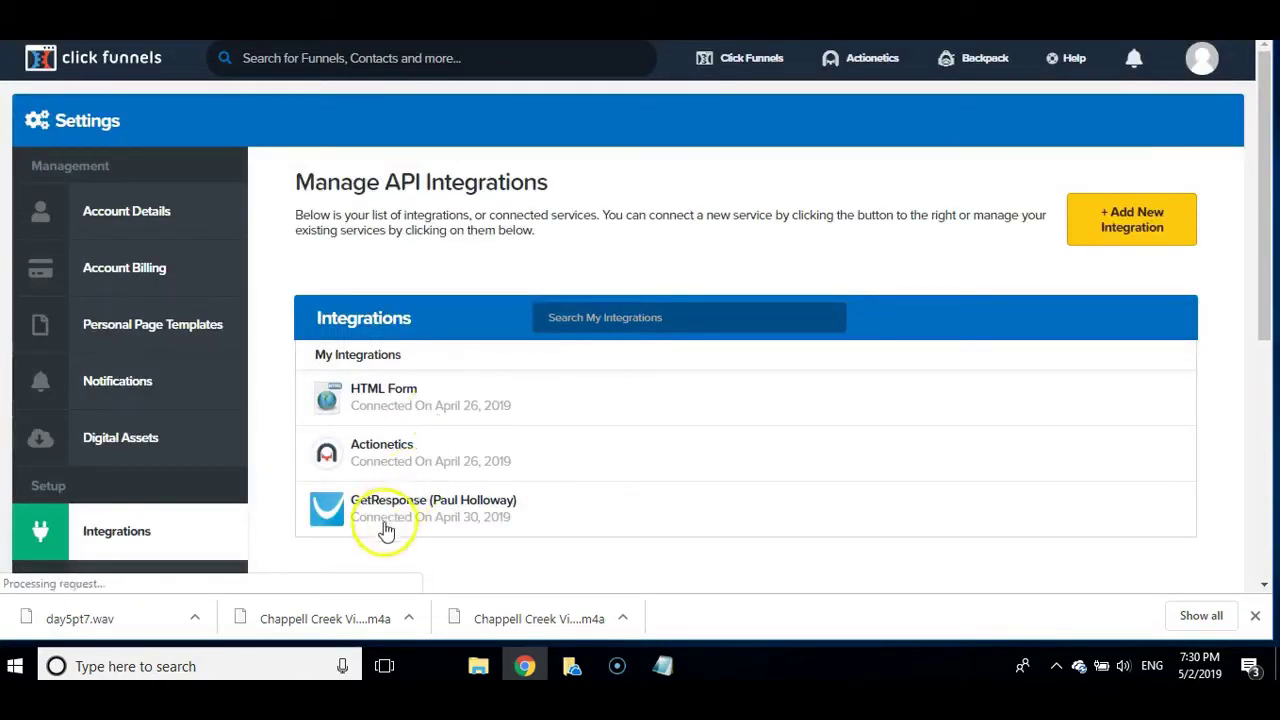
click(1128, 232)
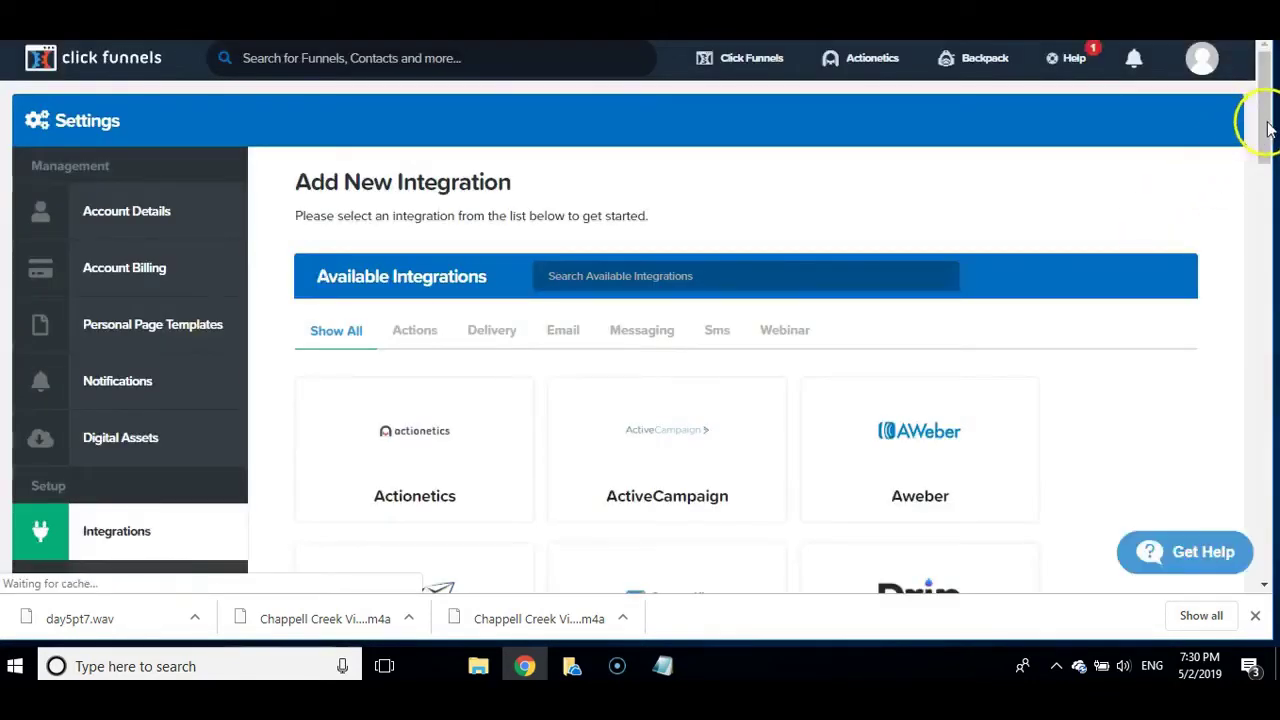
Choose GetResponse as the email service from the list of available integrations
drag(1268, 130, 1268, 148)
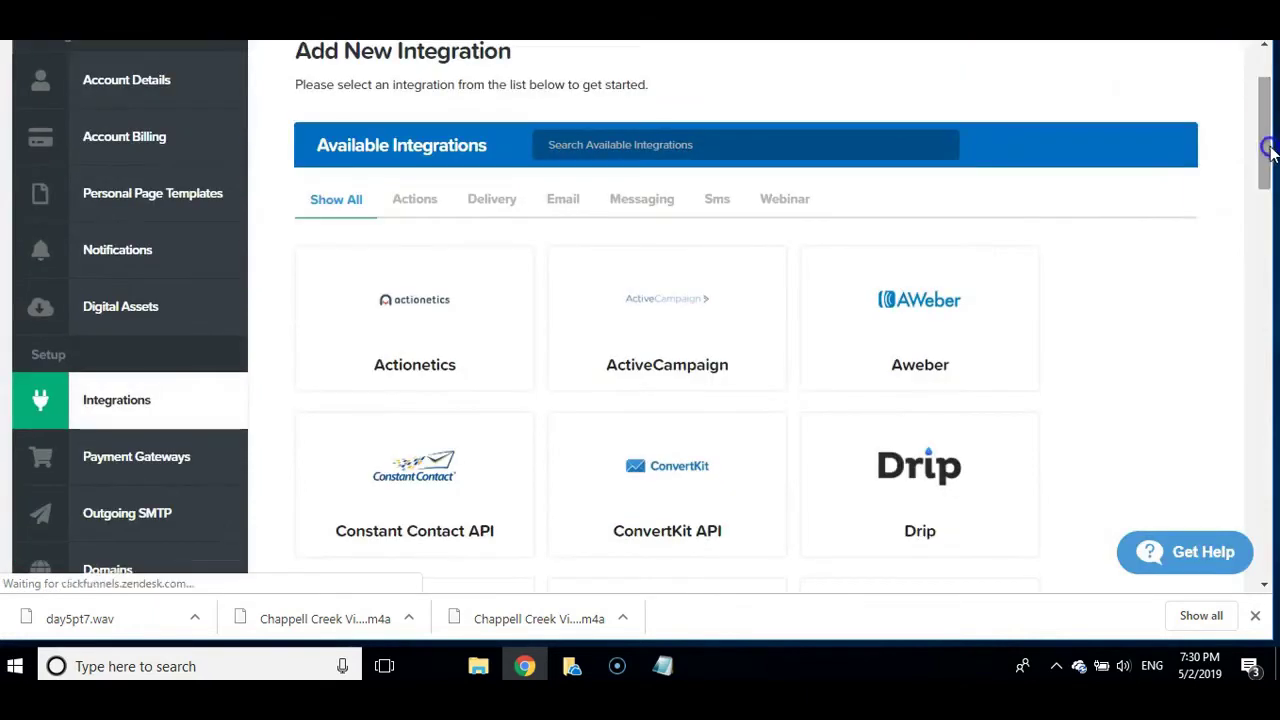
scroll(1215, 128, down, 1)
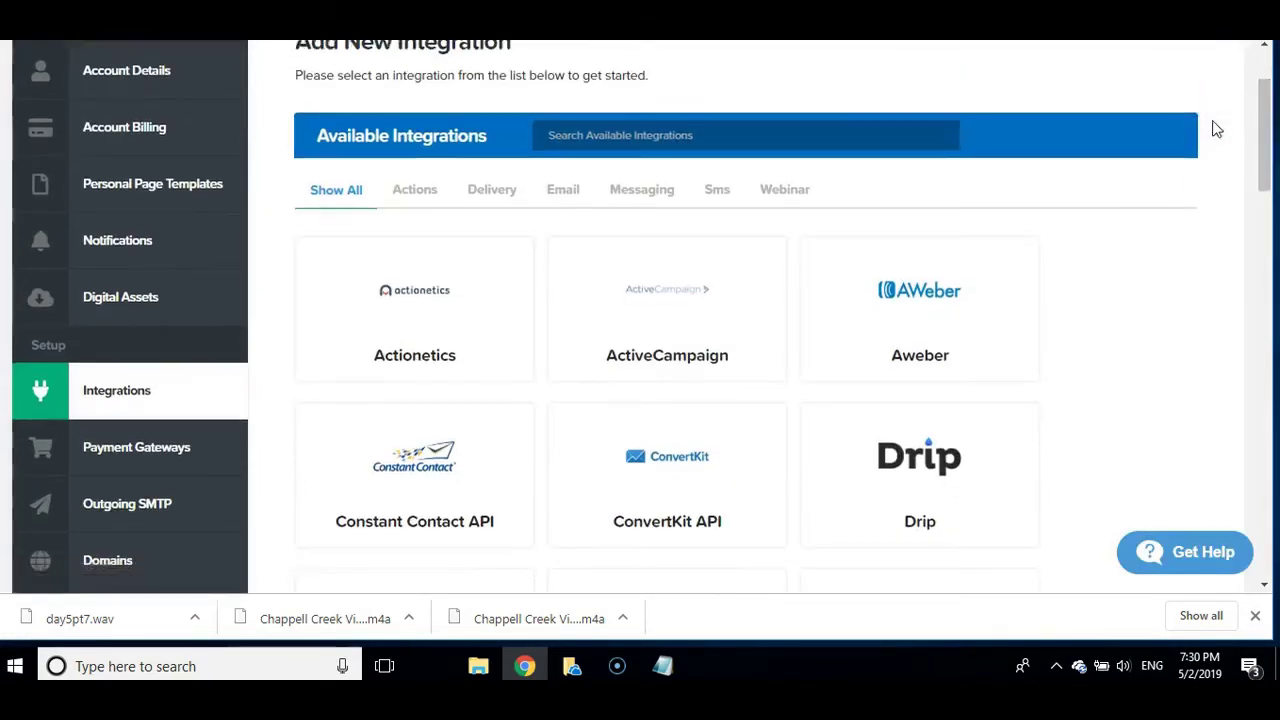
scroll(1211, 128, down, 1)
drag(1266, 158, 1266, 209)
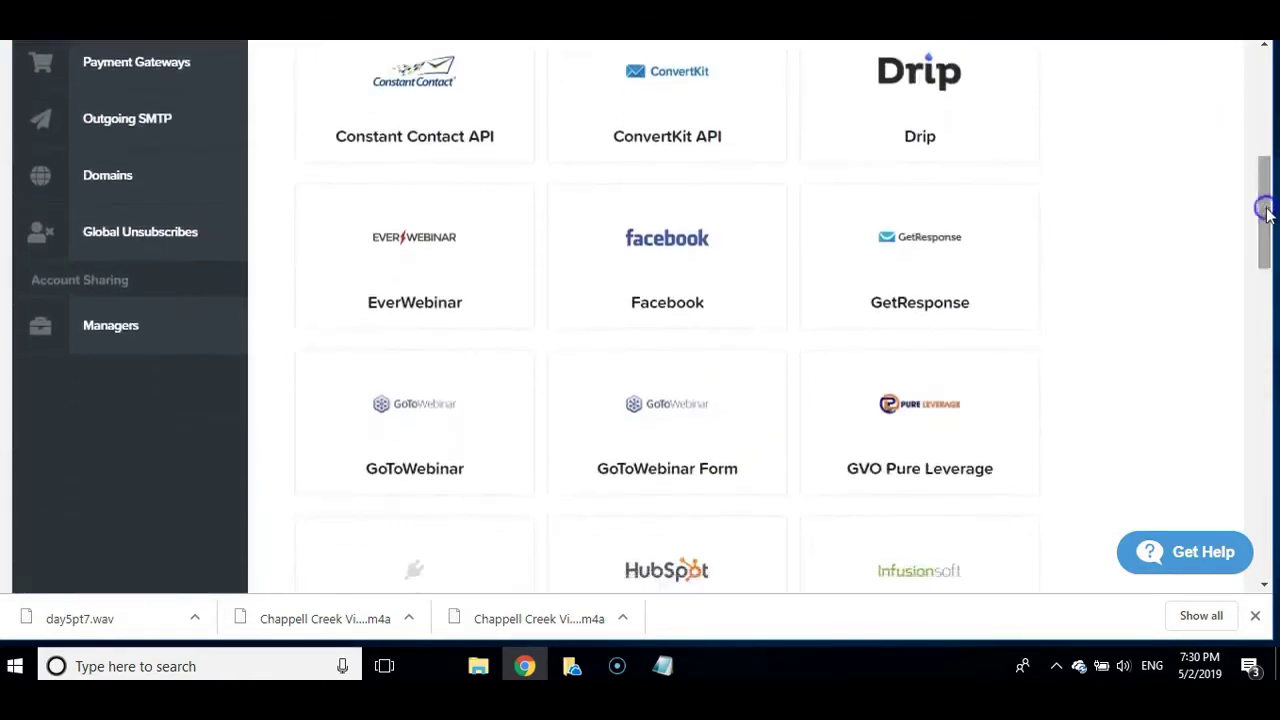
click(928, 235)
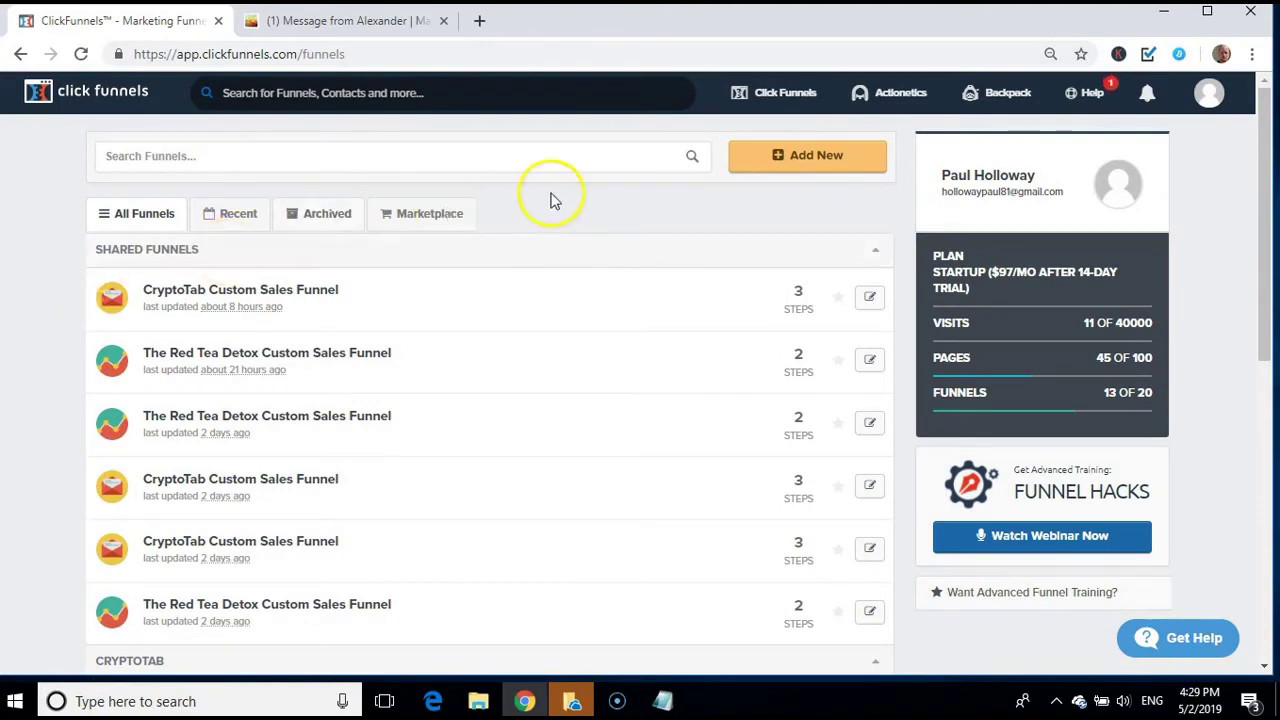
Start a new funnel with the Classic Funnel Builder and choose Collect Emails as its goal
click(787, 156)
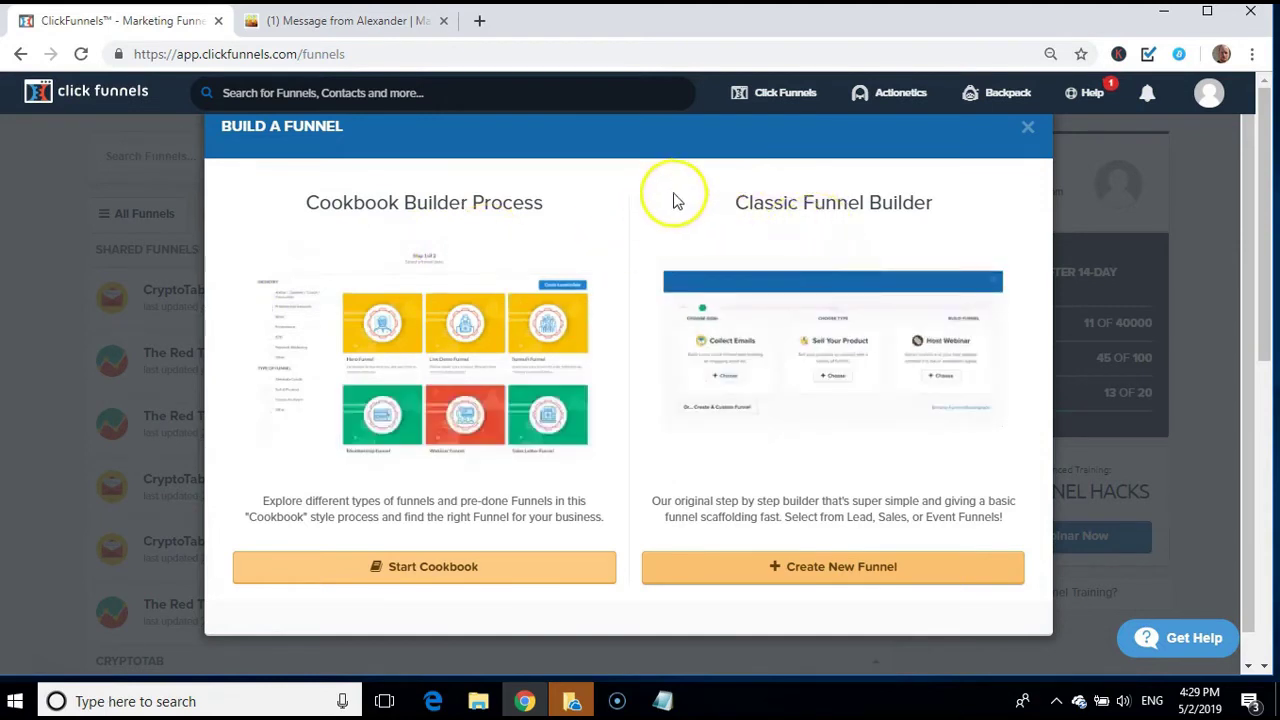
click(811, 572)
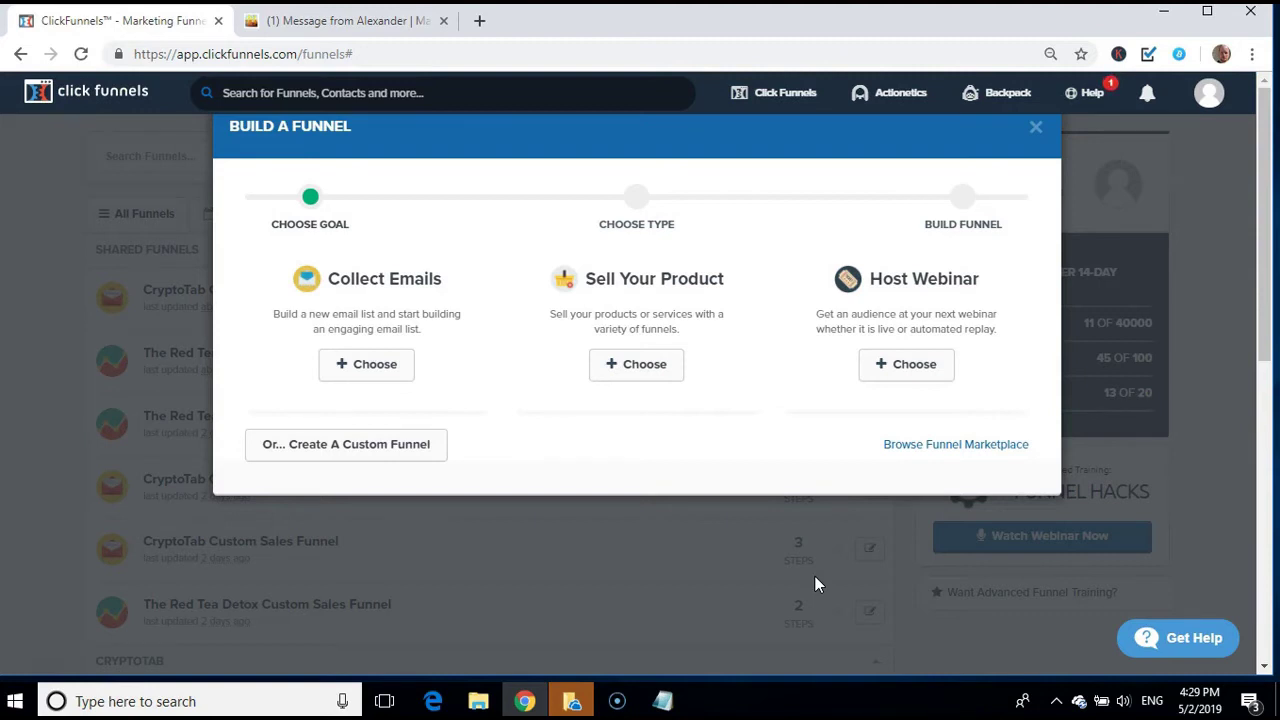
click(772, 419)
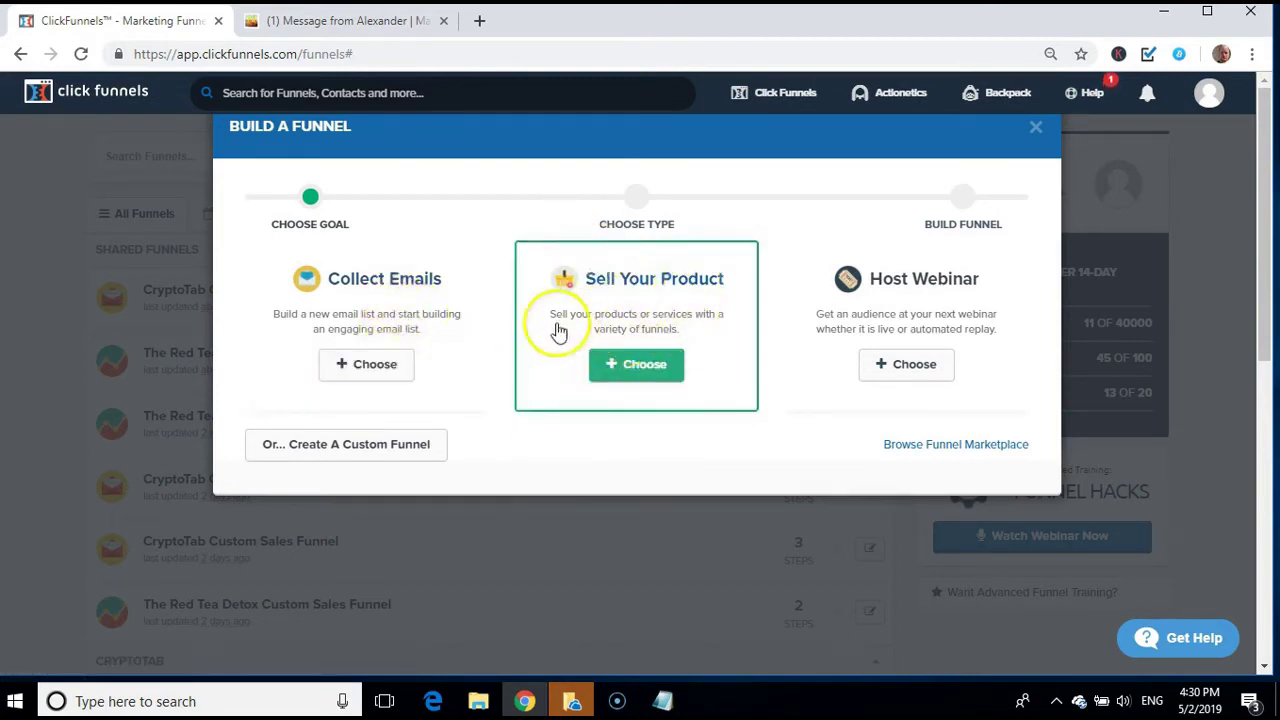
click(364, 366)
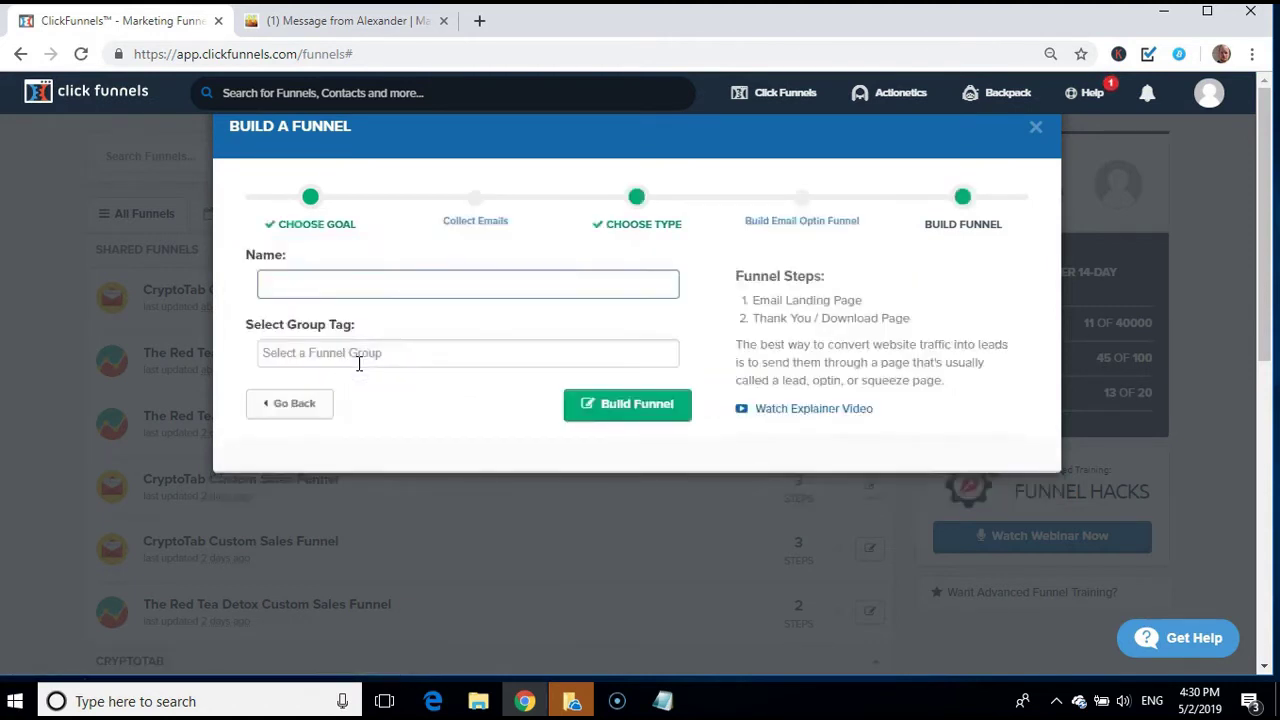
Name the funnel Magically Manifest Custom Clickbank Funnel, copying "Magically Manifest" from the notes file
click(662, 703)
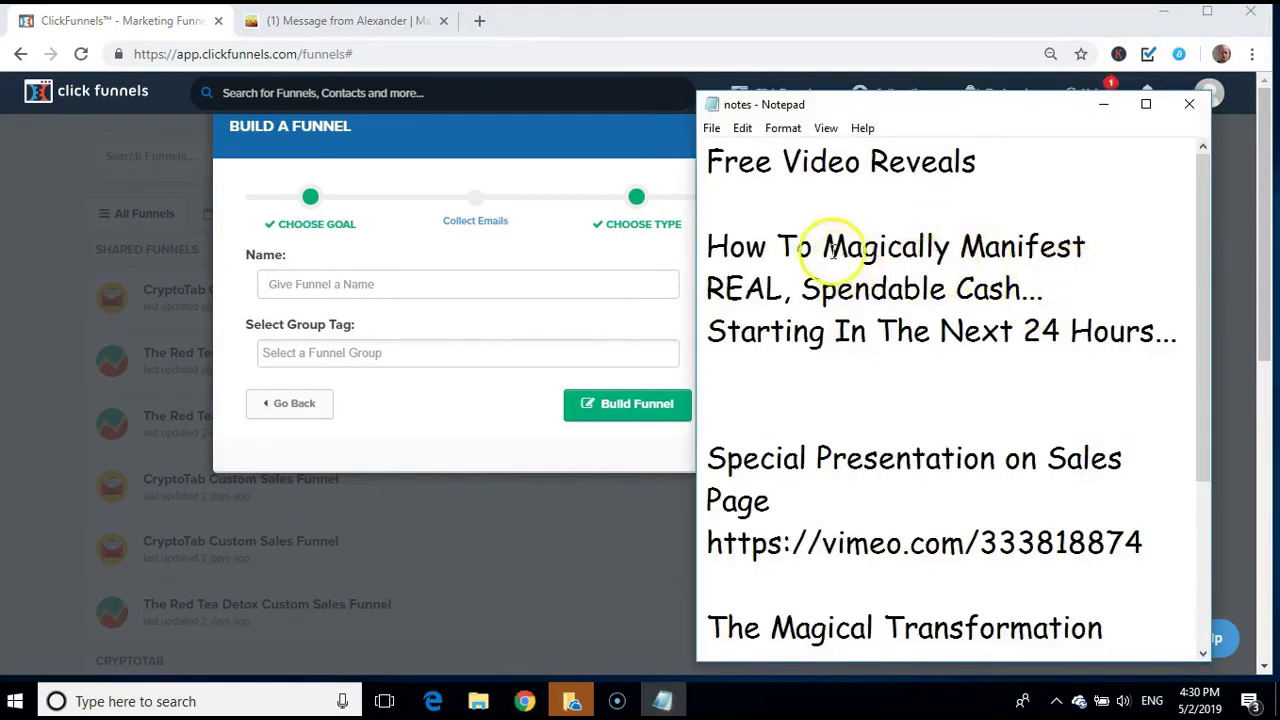
drag(824, 250, 1107, 261)
key(ctrl+c)
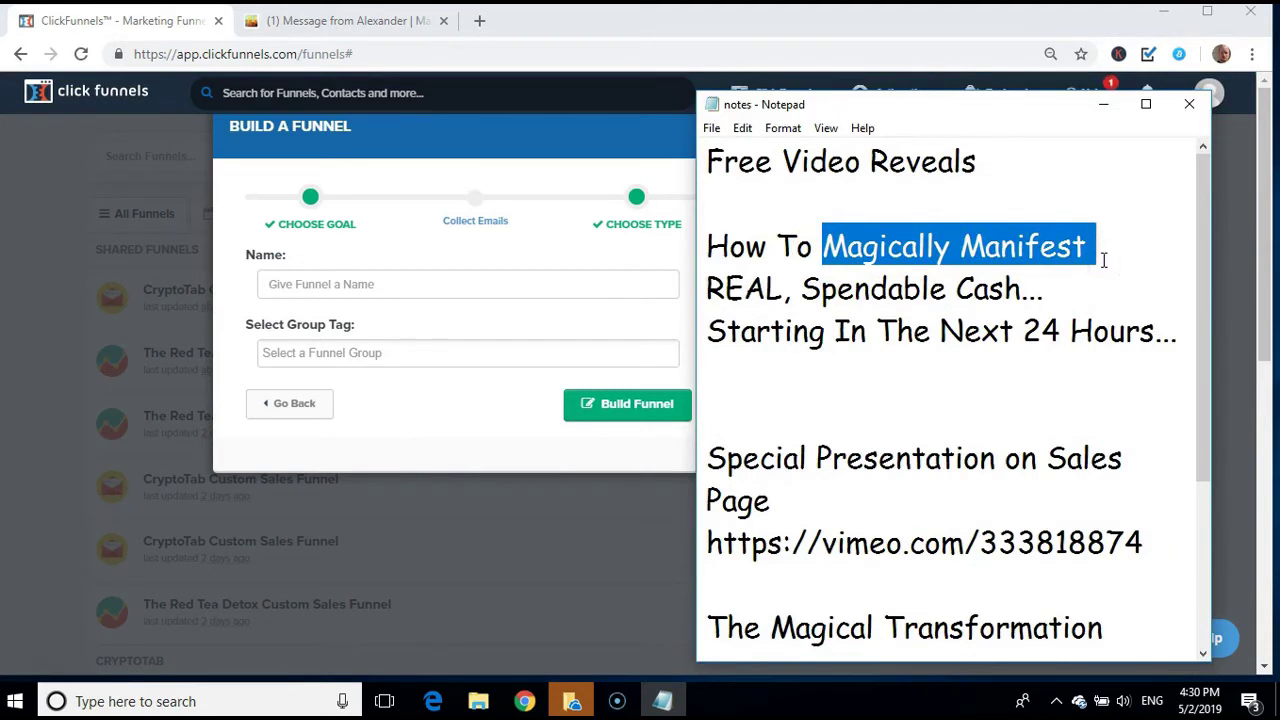
click(514, 284)
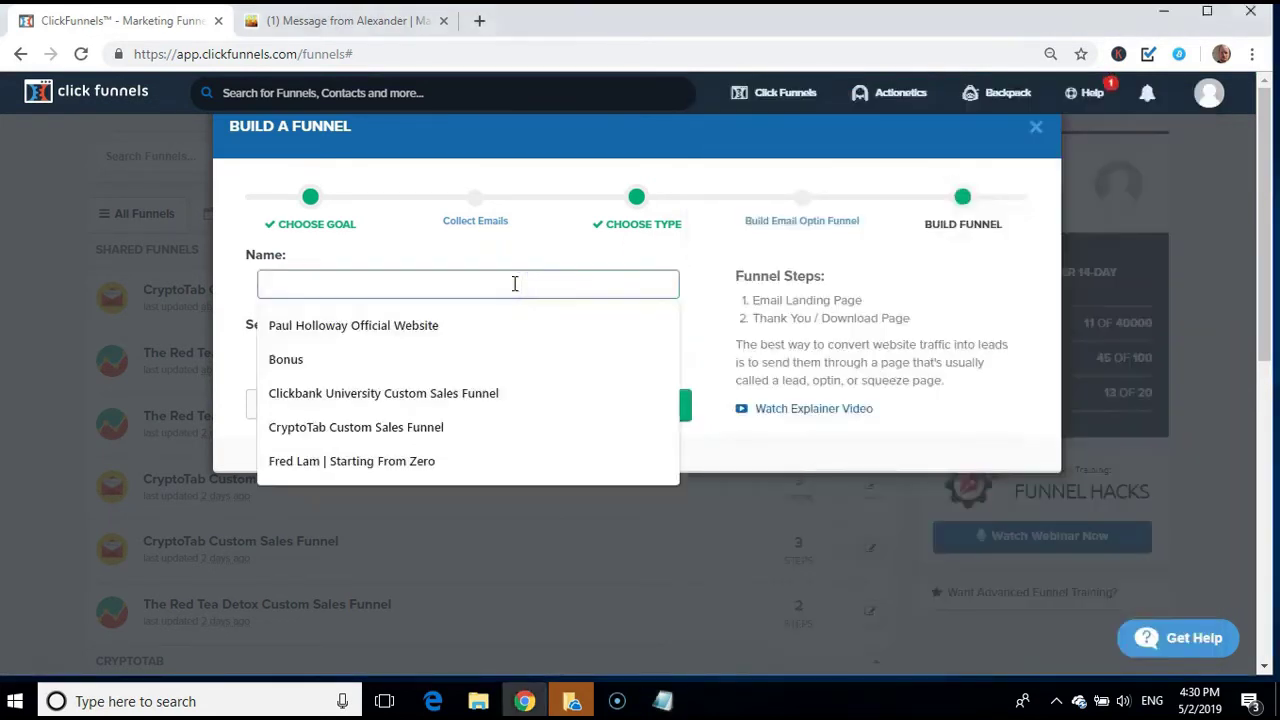
key(ctrl+v)
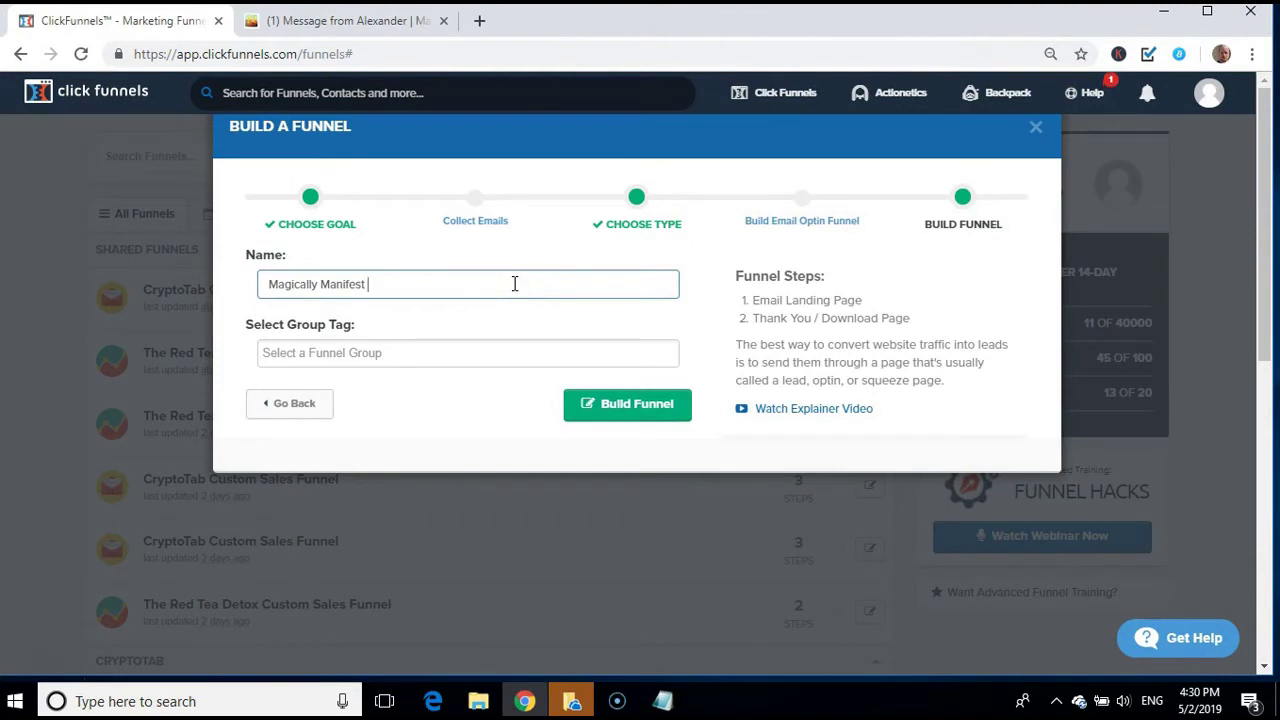
text(Custom Clickbank Funnel)
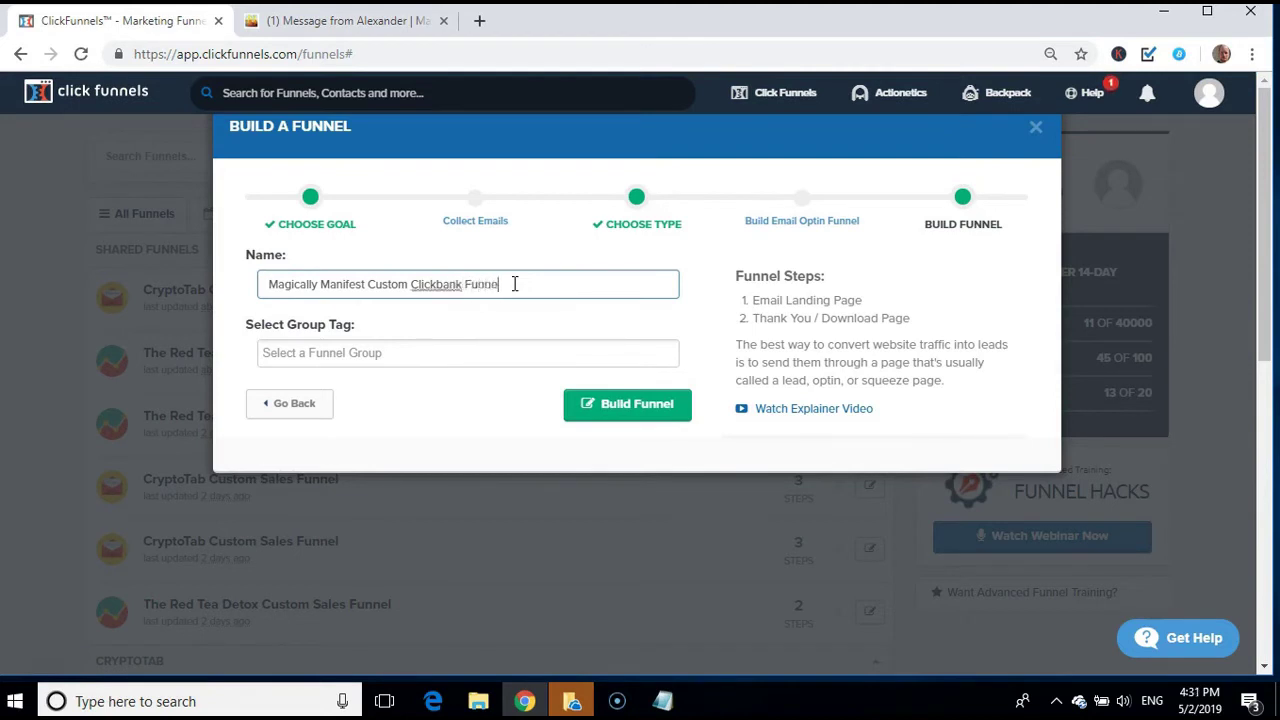
Build the funnel under the Clickbank group tag and open its Optin step
click(405, 350)
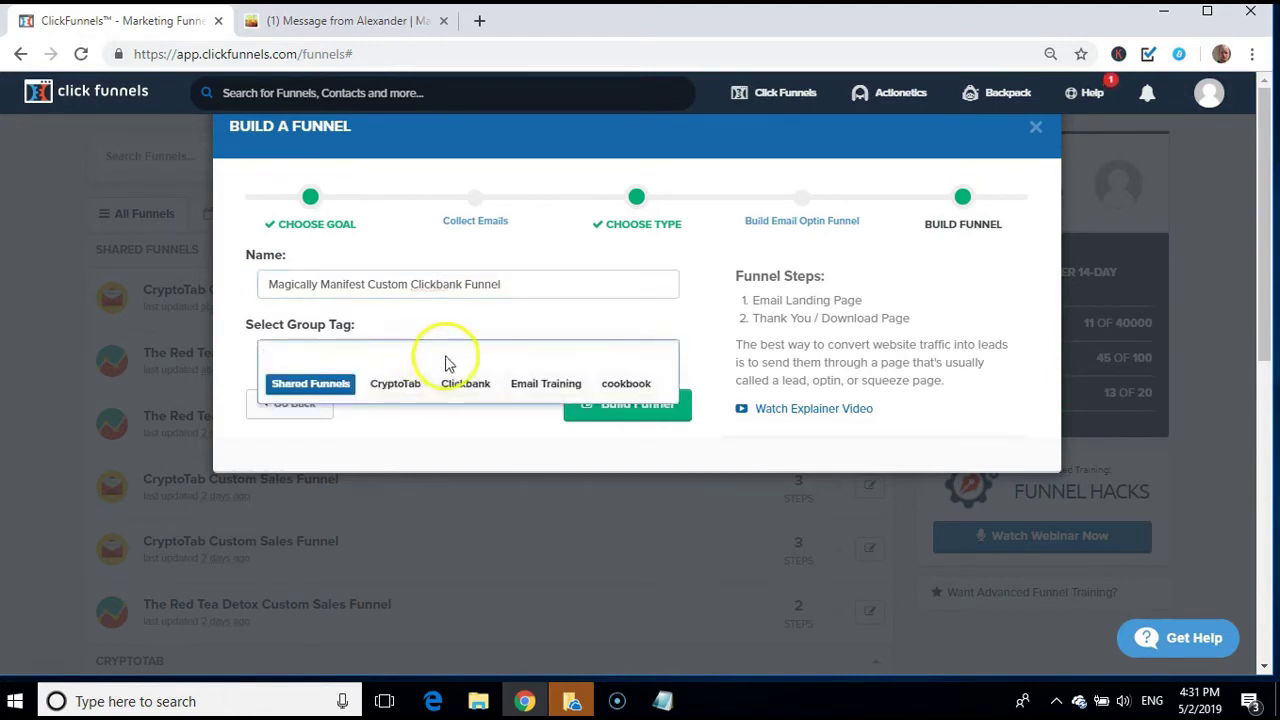
click(468, 387)
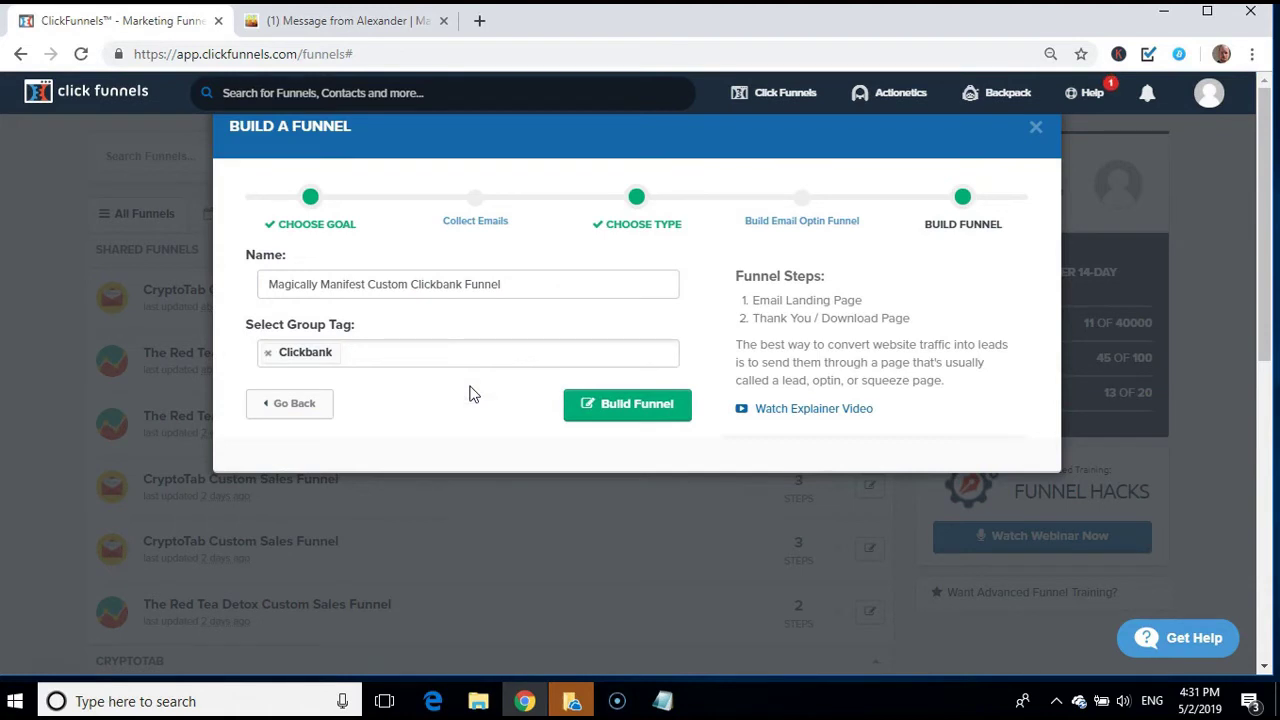
click(609, 407)
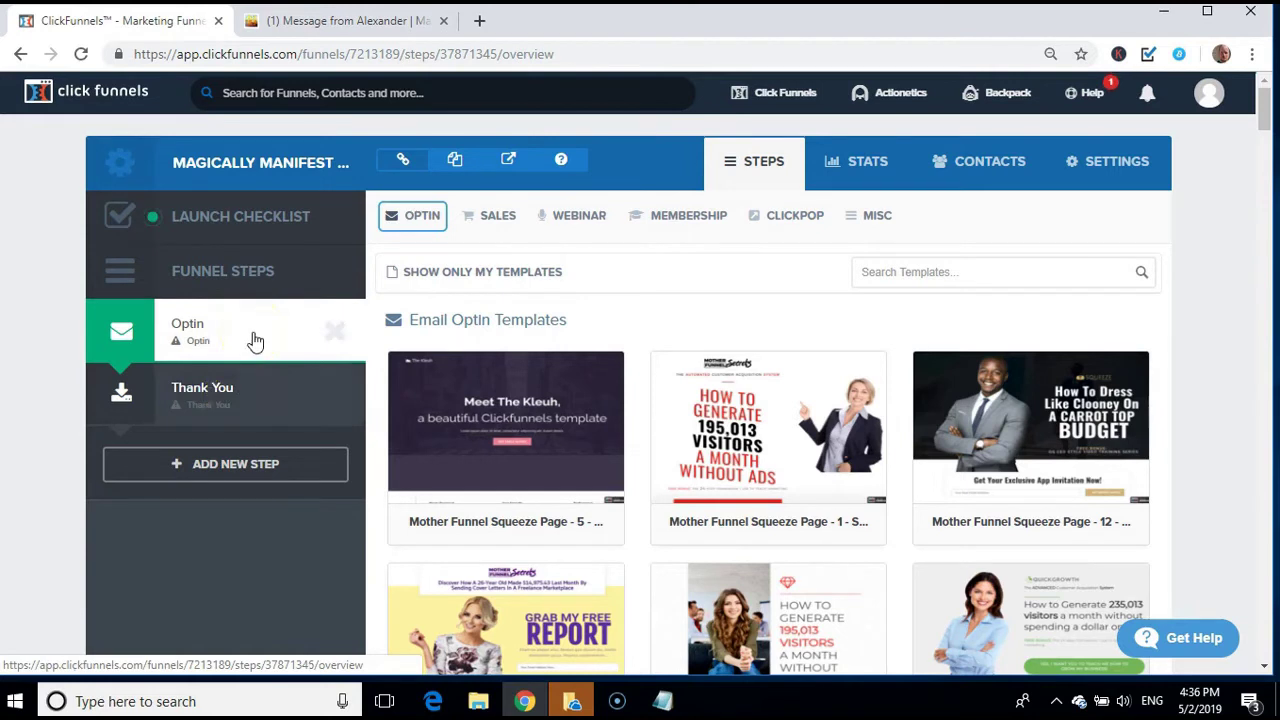
click(232, 366)
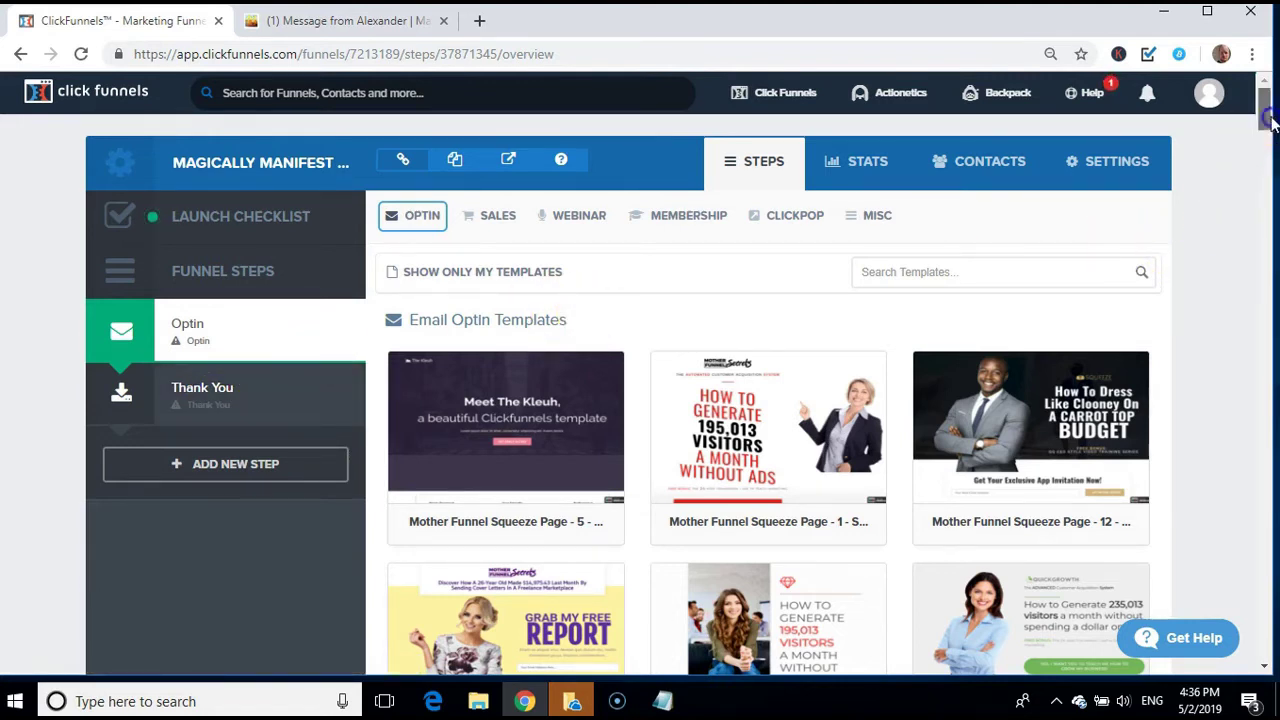
Browse the email optin templates for a squeeze page that suits the funnel
drag(1264, 100, 1262, 165)
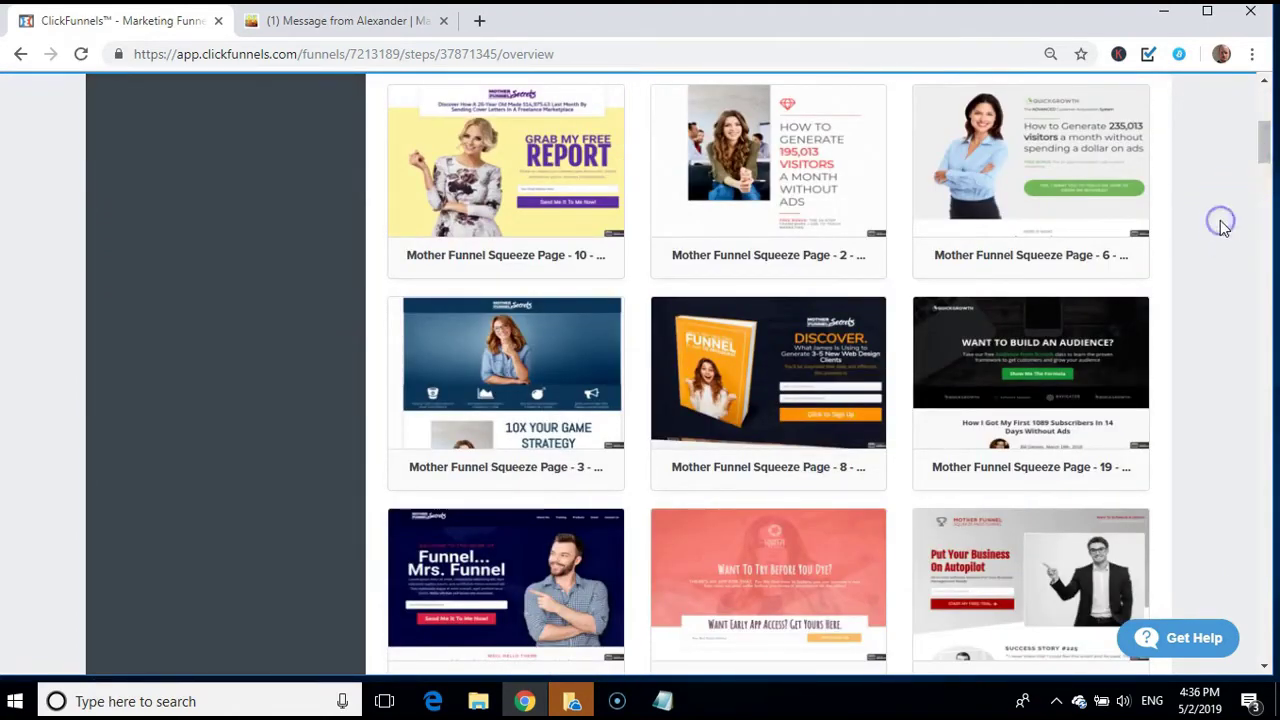
scroll(1220, 222, down, 2)
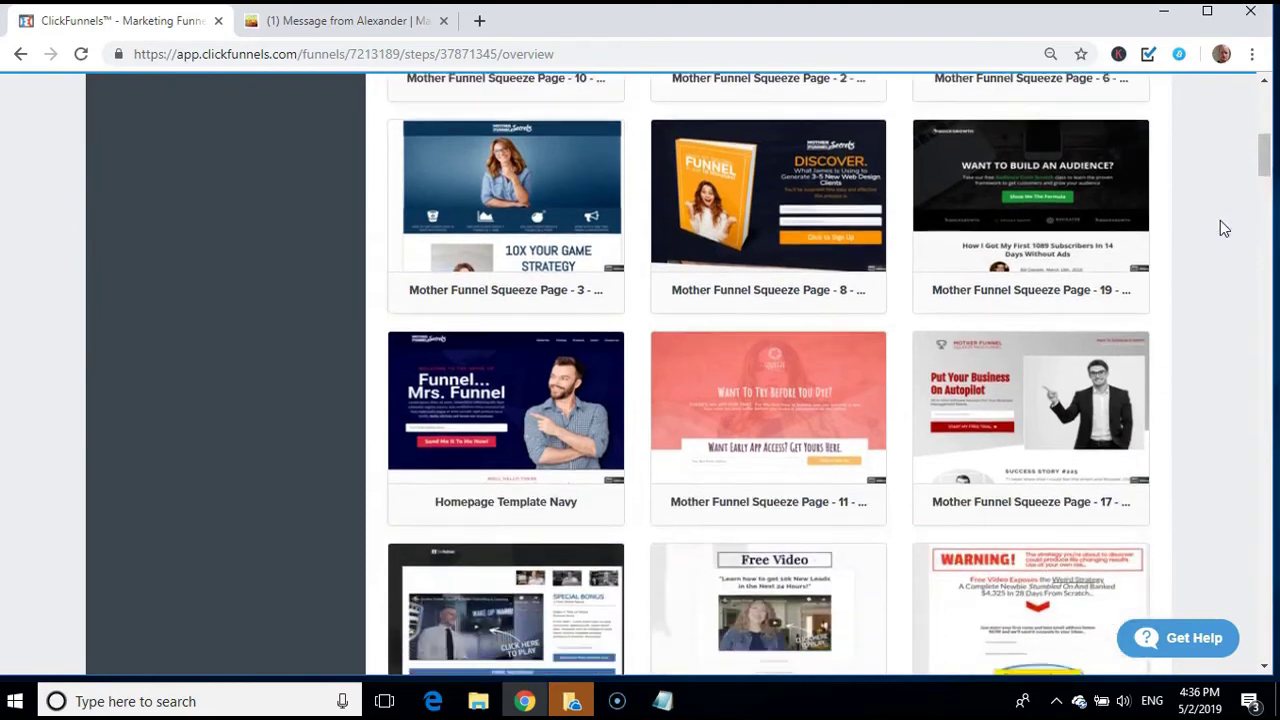
scroll(1220, 228, down, 2)
scroll(1220, 228, down, 1)
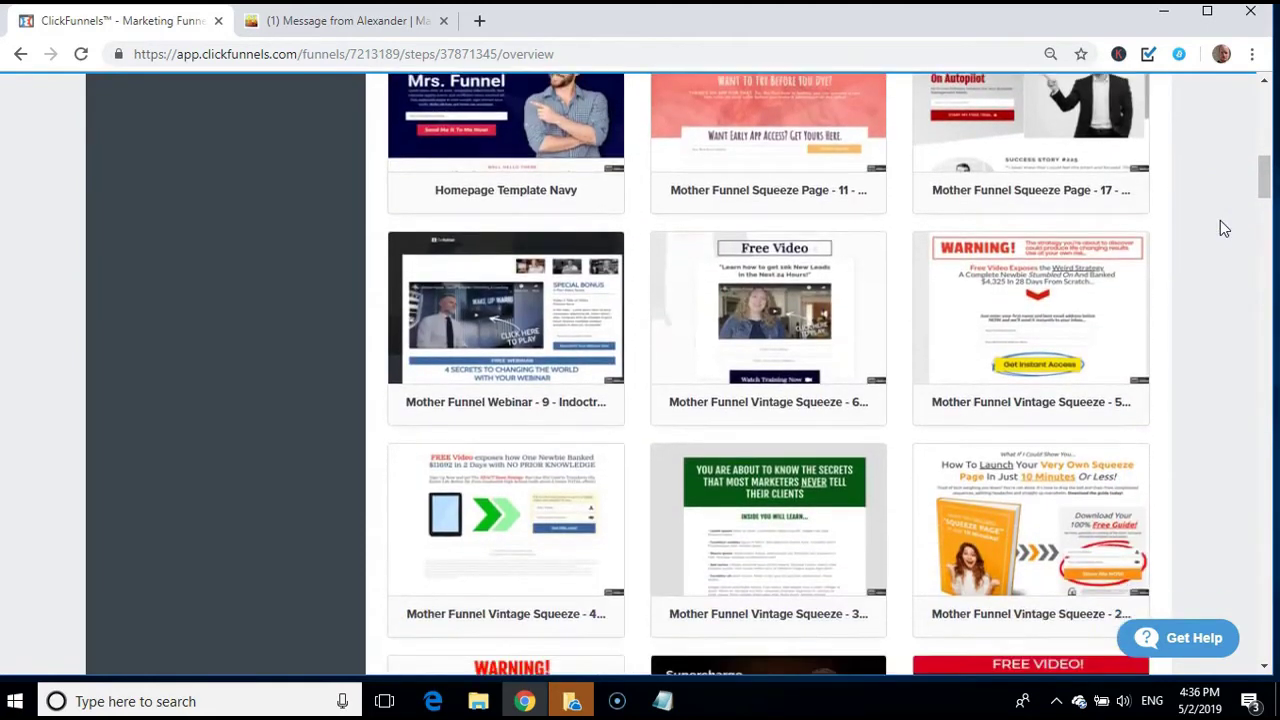
scroll(1220, 228, down, 2)
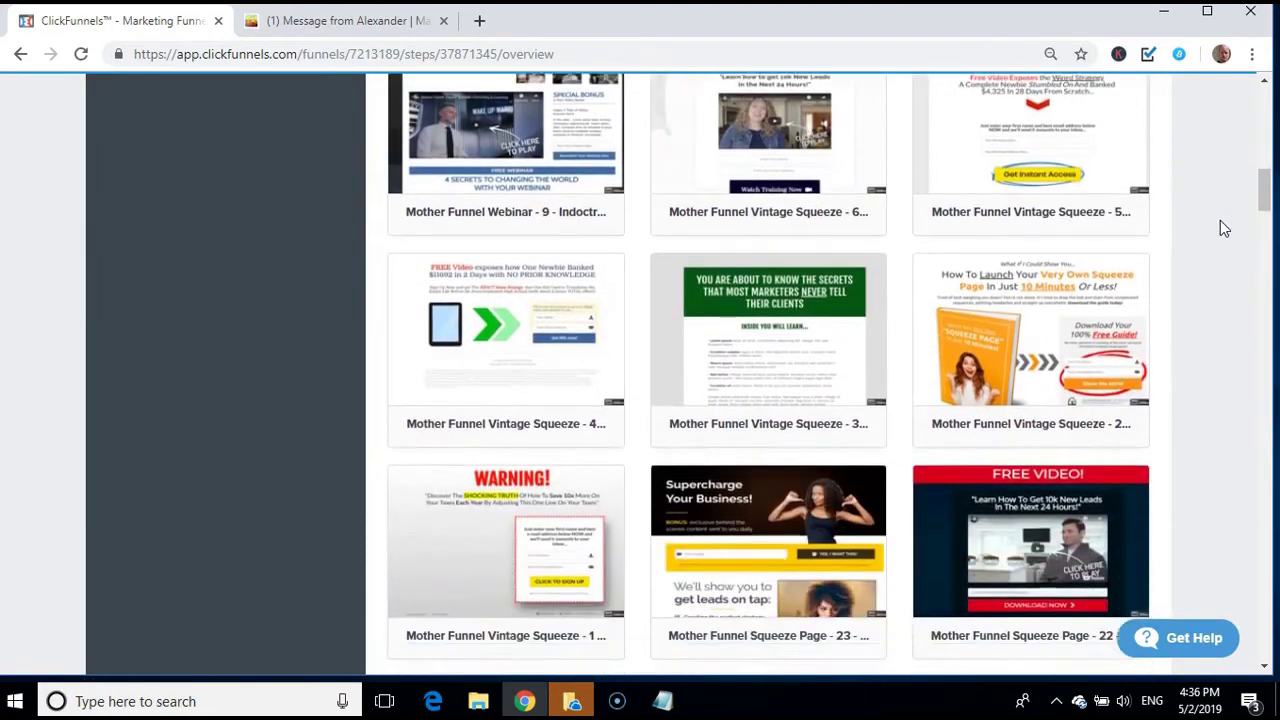
scroll(1220, 228, down, 2)
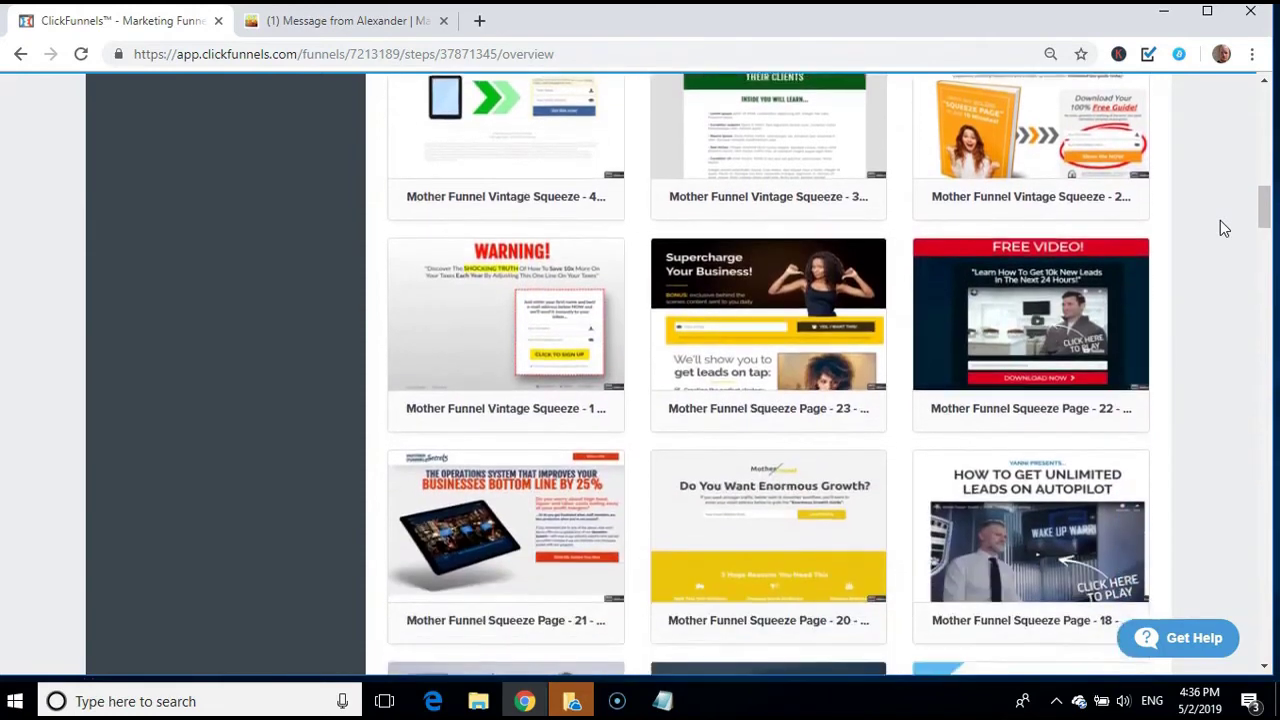
scroll(1220, 228, down, 3)
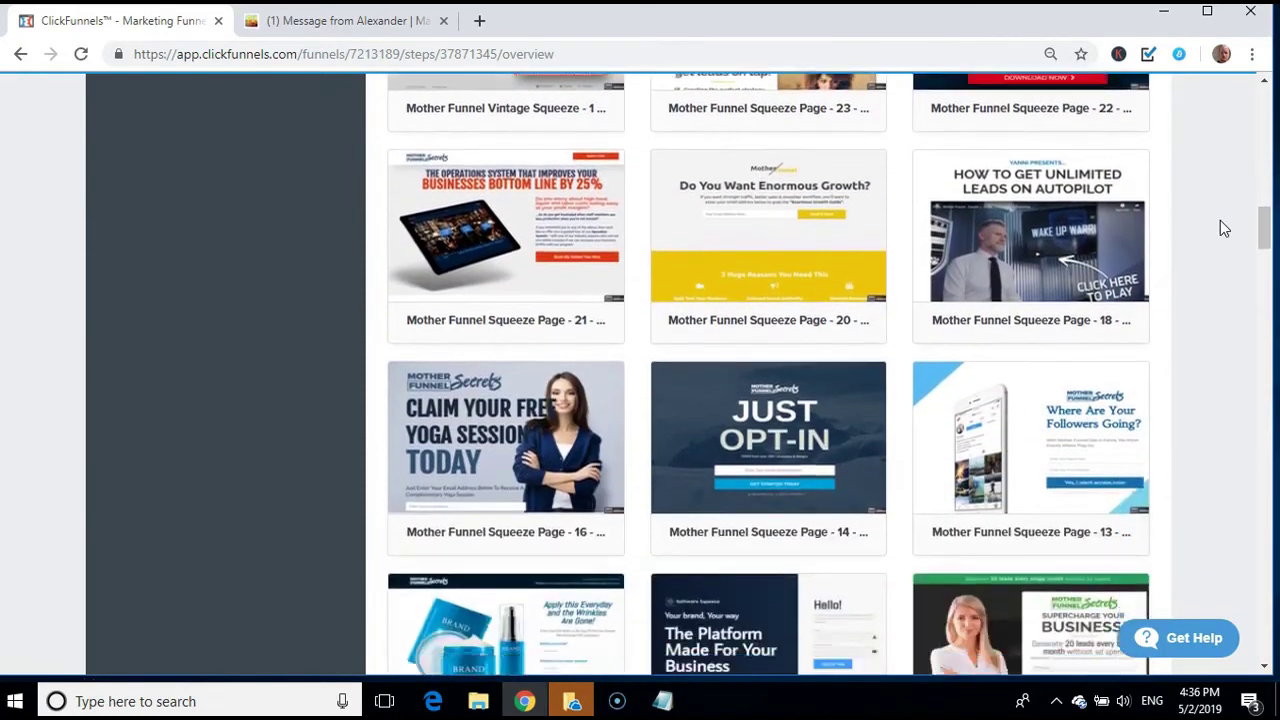
scroll(1220, 228, down, 1)
scroll(1224, 228, down, 2)
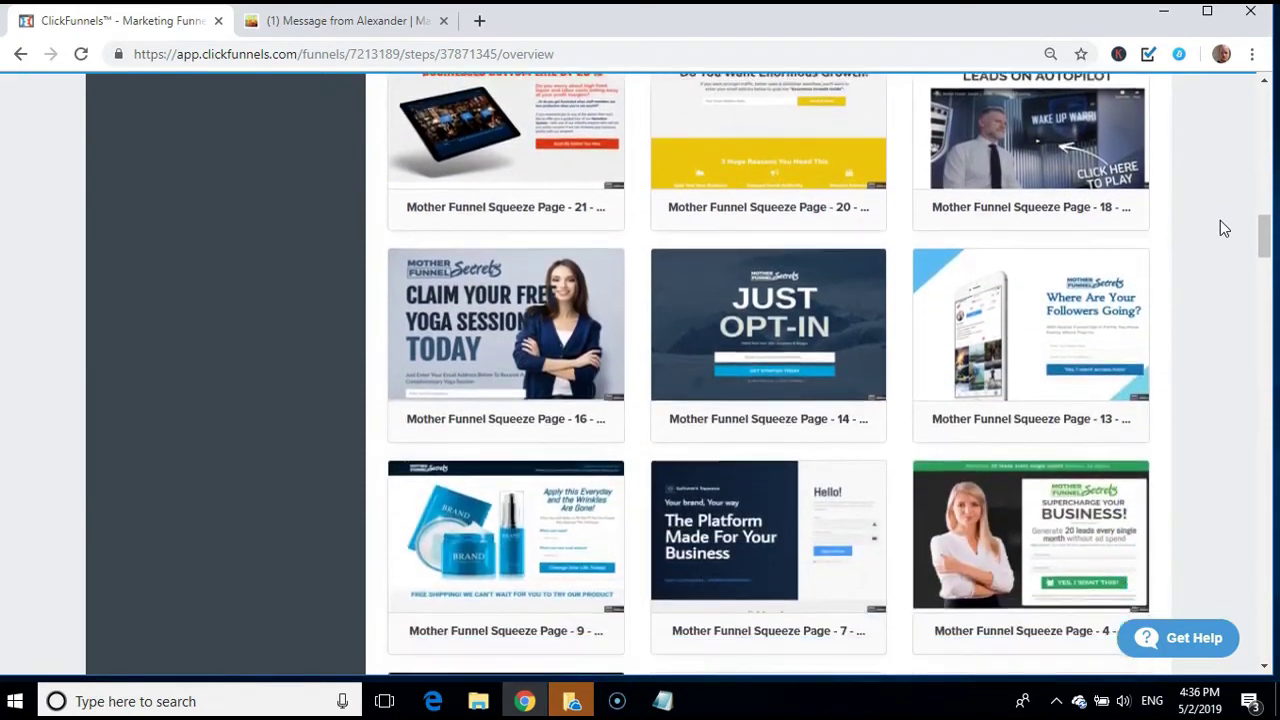
scroll(1224, 228, down, 1)
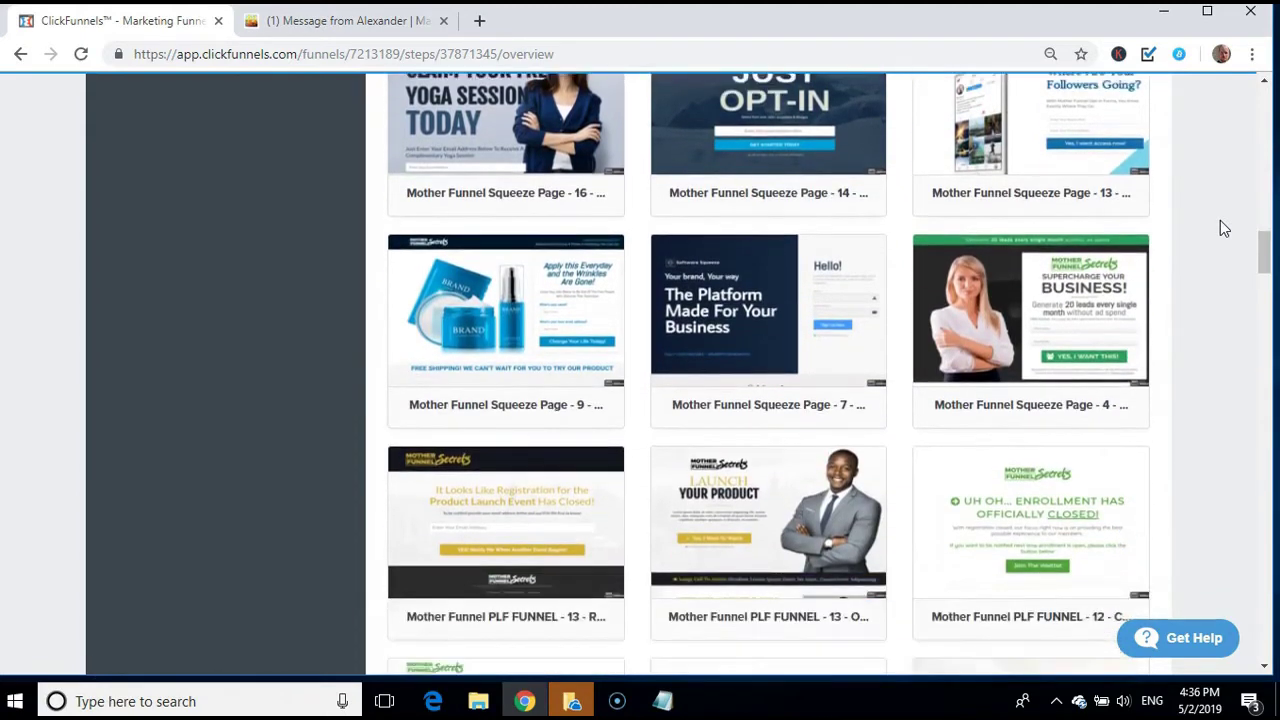
mouse_move(1022, 328)
scroll(1217, 273, down, 1)
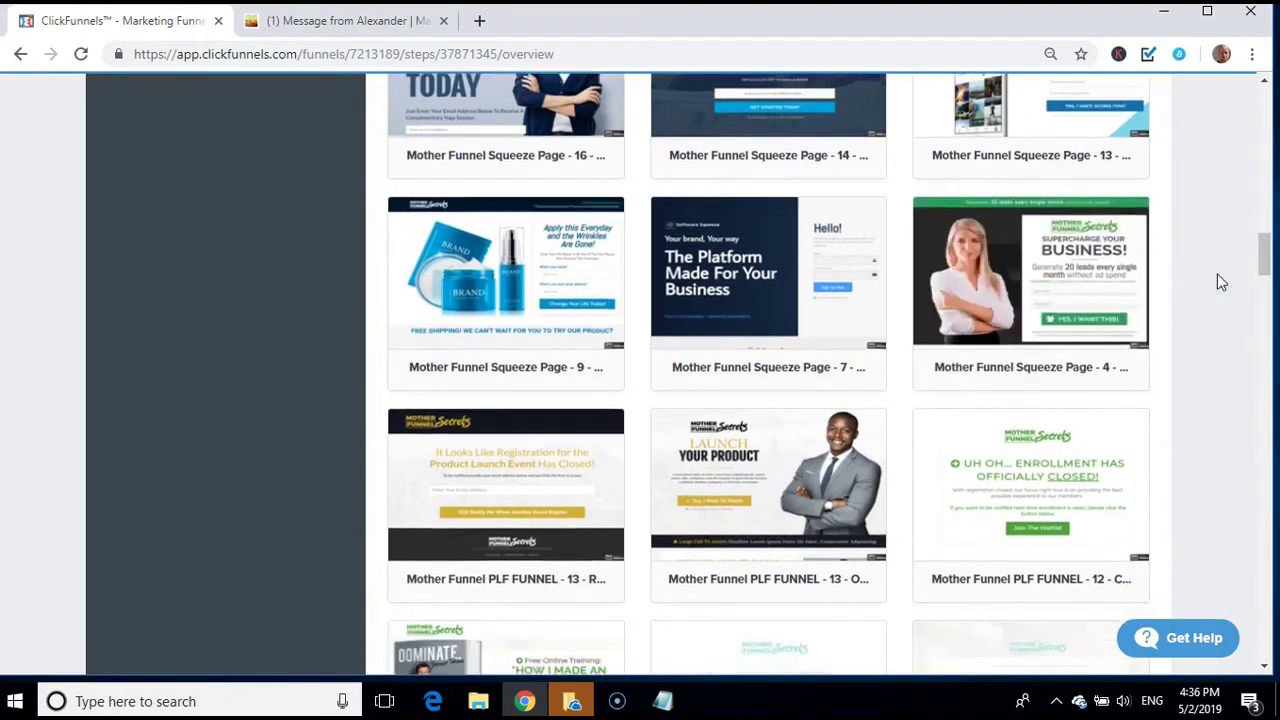
mouse_move(510, 225)
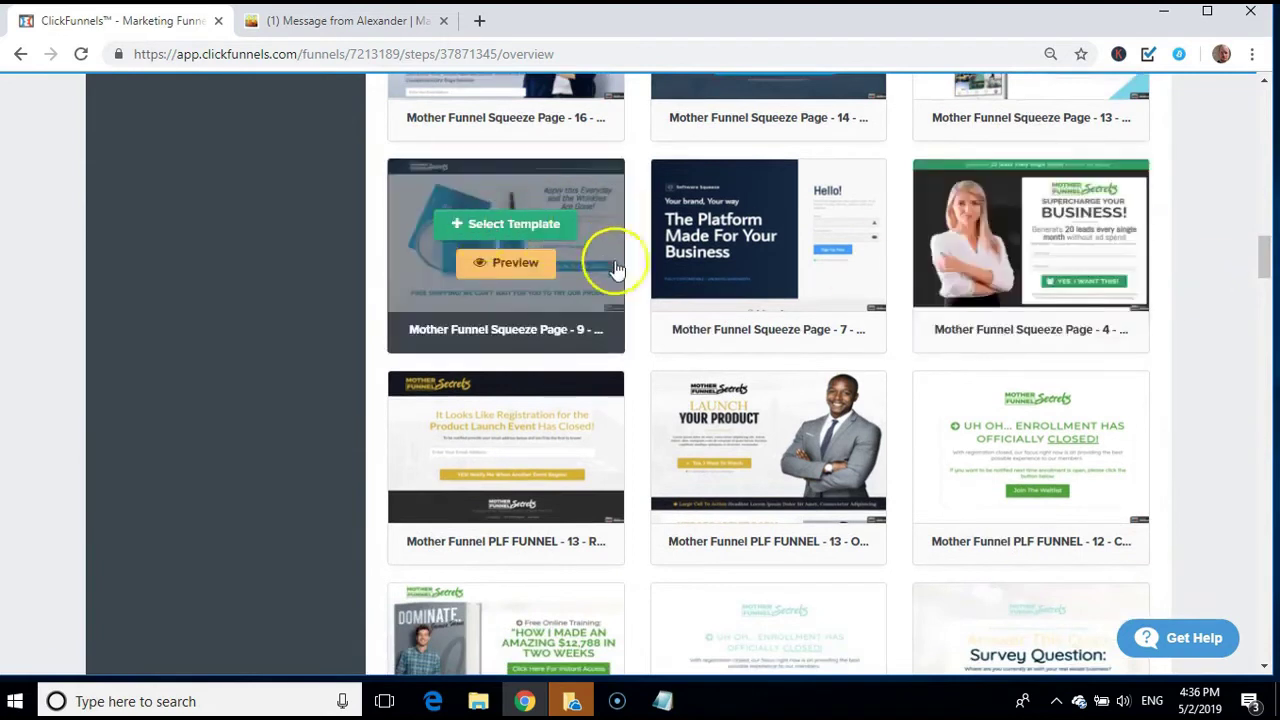
mouse_move(960, 257)
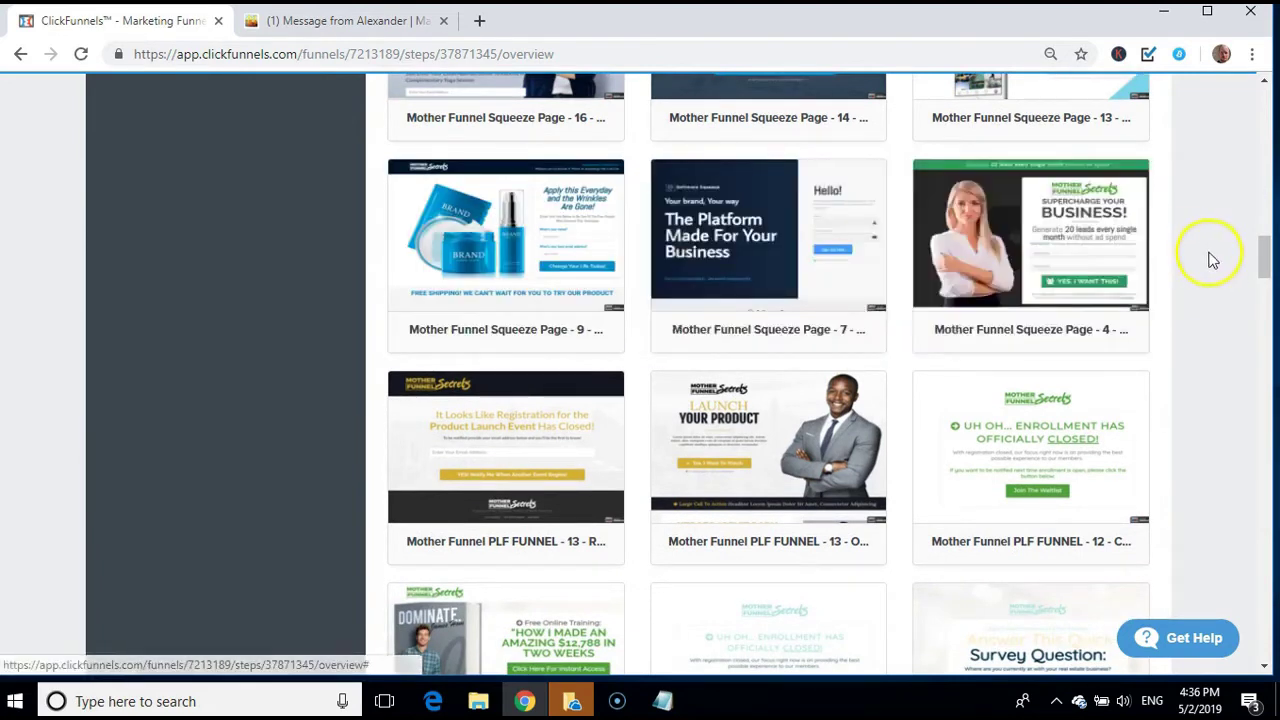
drag(1266, 248, 1272, 358)
mouse_move(563, 329)
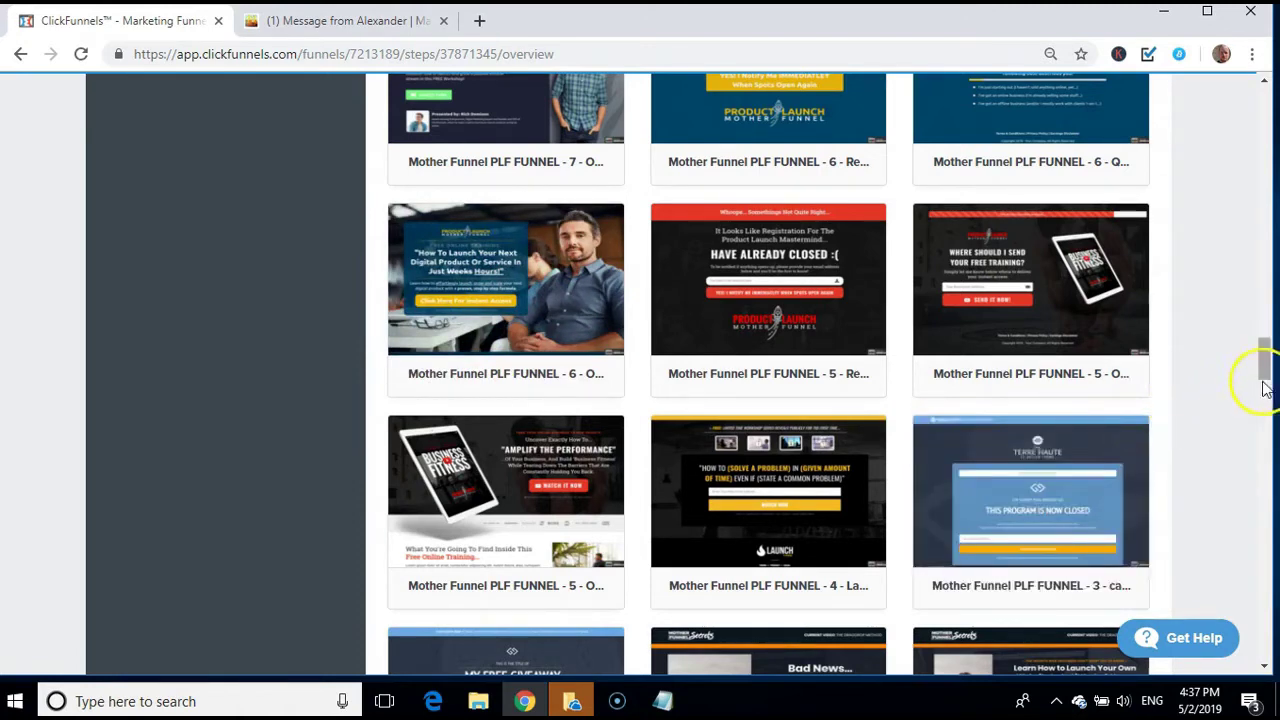
mouse_move(1266, 366)
mouse_down()
mouse_move(1266, 338)
mouse_move(1268, 350)
mouse_up()
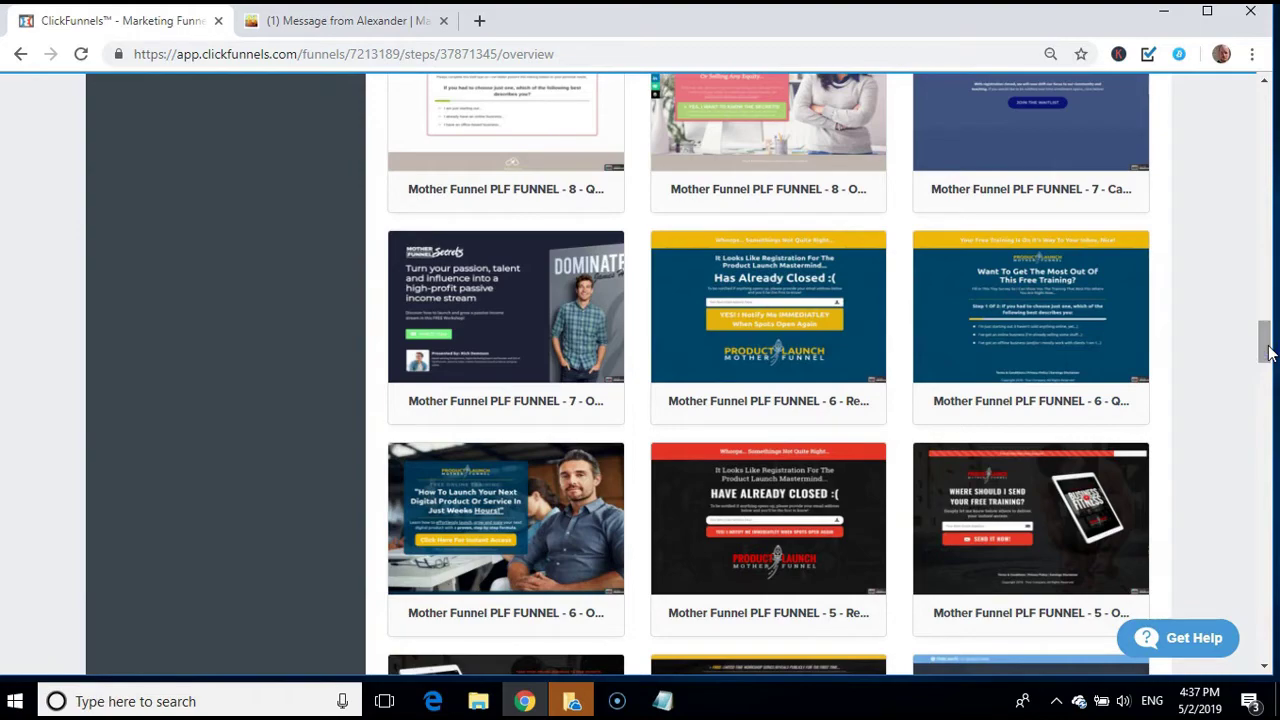
drag(1268, 347, 1260, 256)
Preview the Mother Funnel Squeeze Page - 4 template, review its optin form and lower sections, and close the preview
mouse_move(1062, 308)
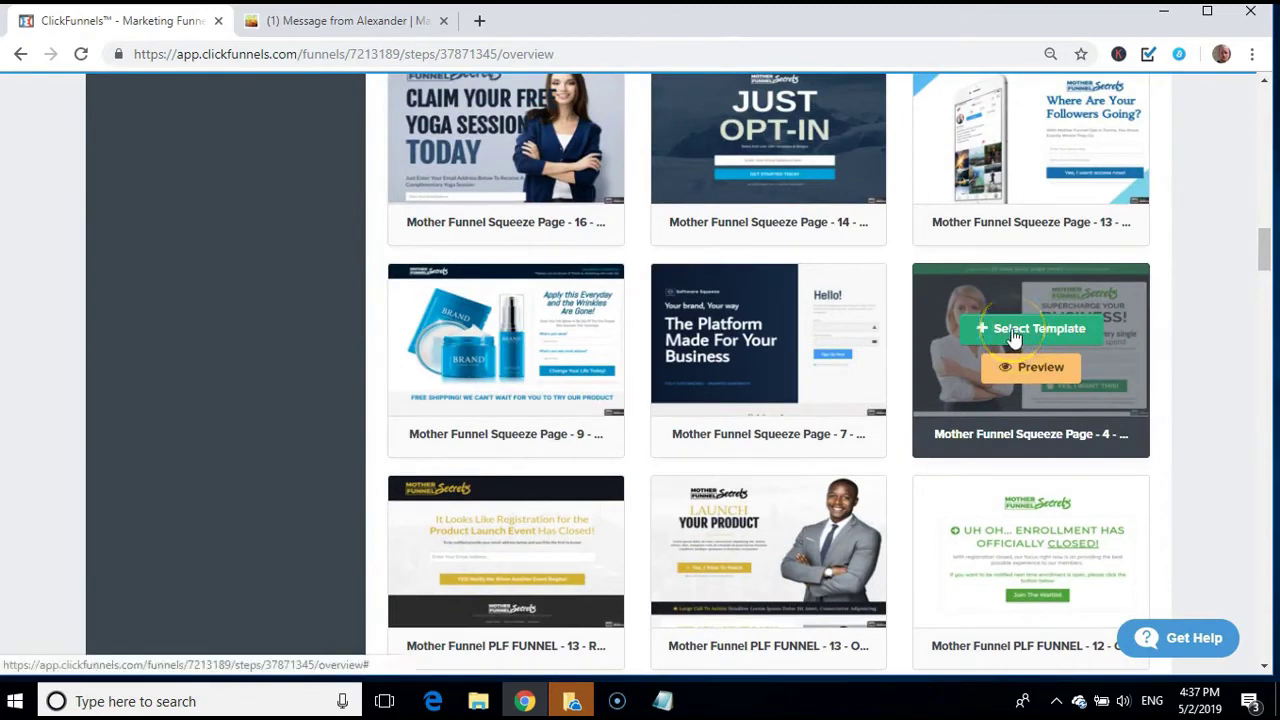
click(1010, 385)
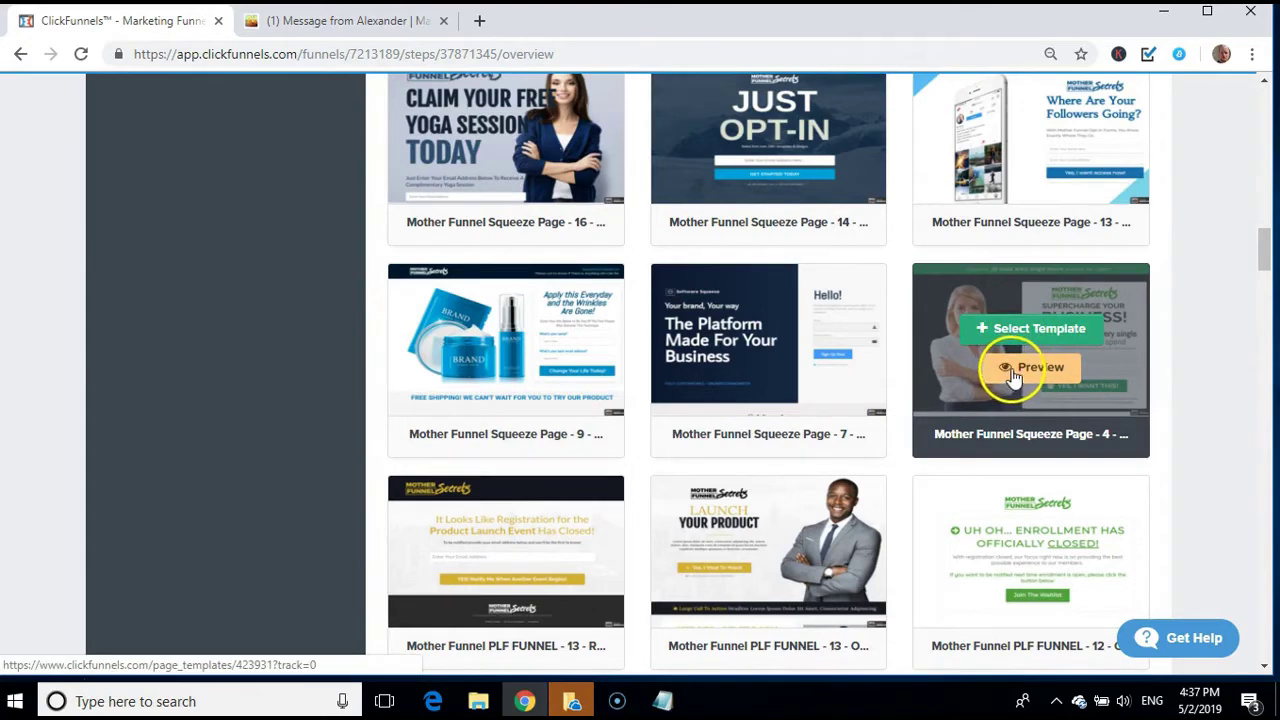
click(1004, 369)
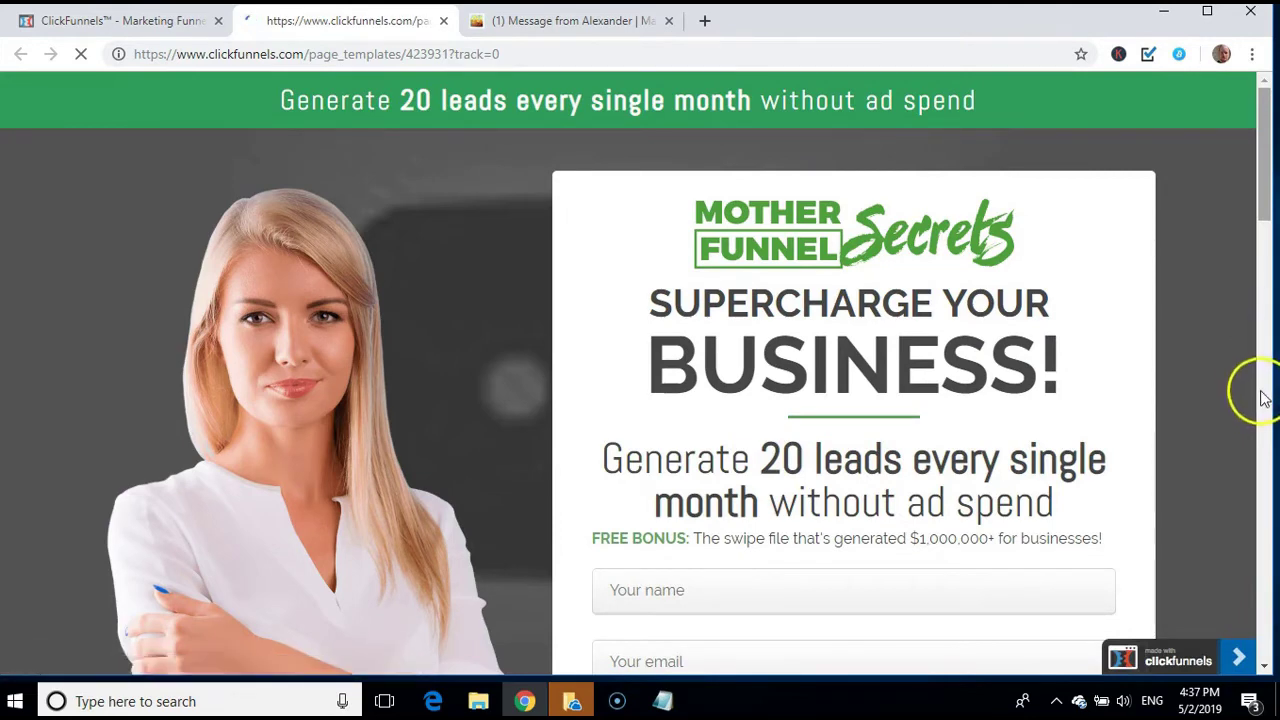
scroll(1264, 395, down, 3)
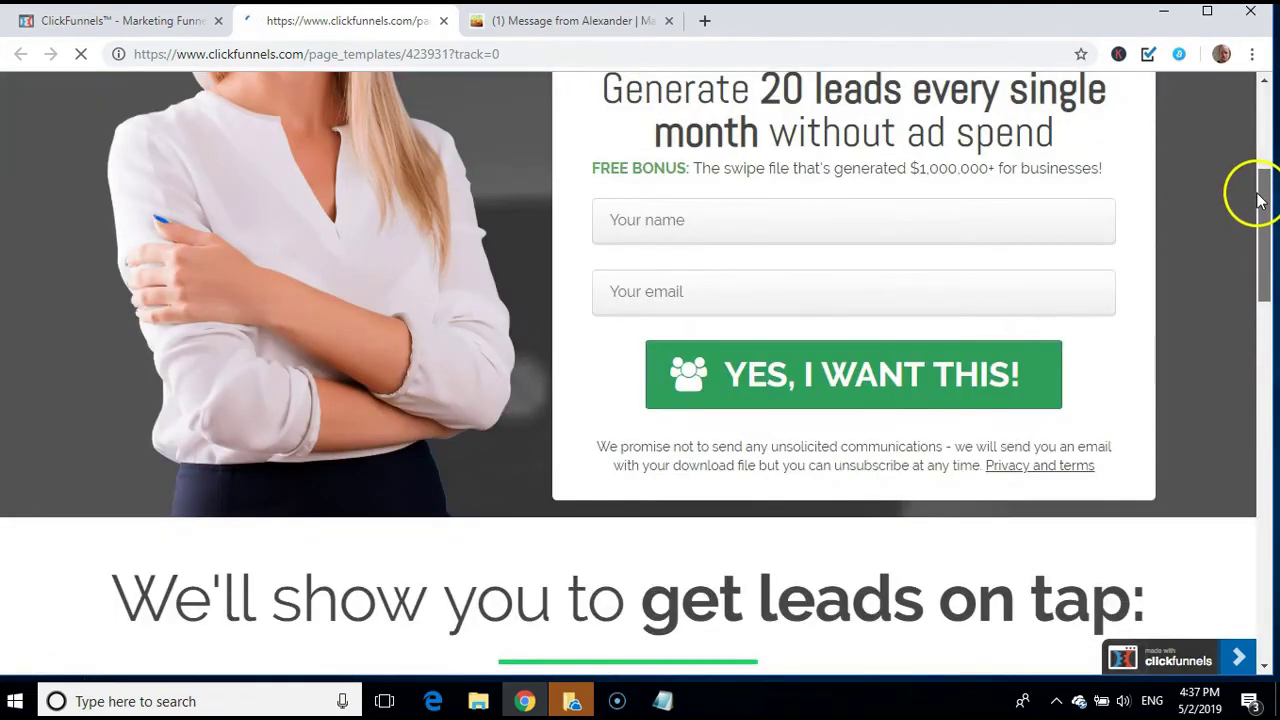
scroll(1257, 196, down, 4)
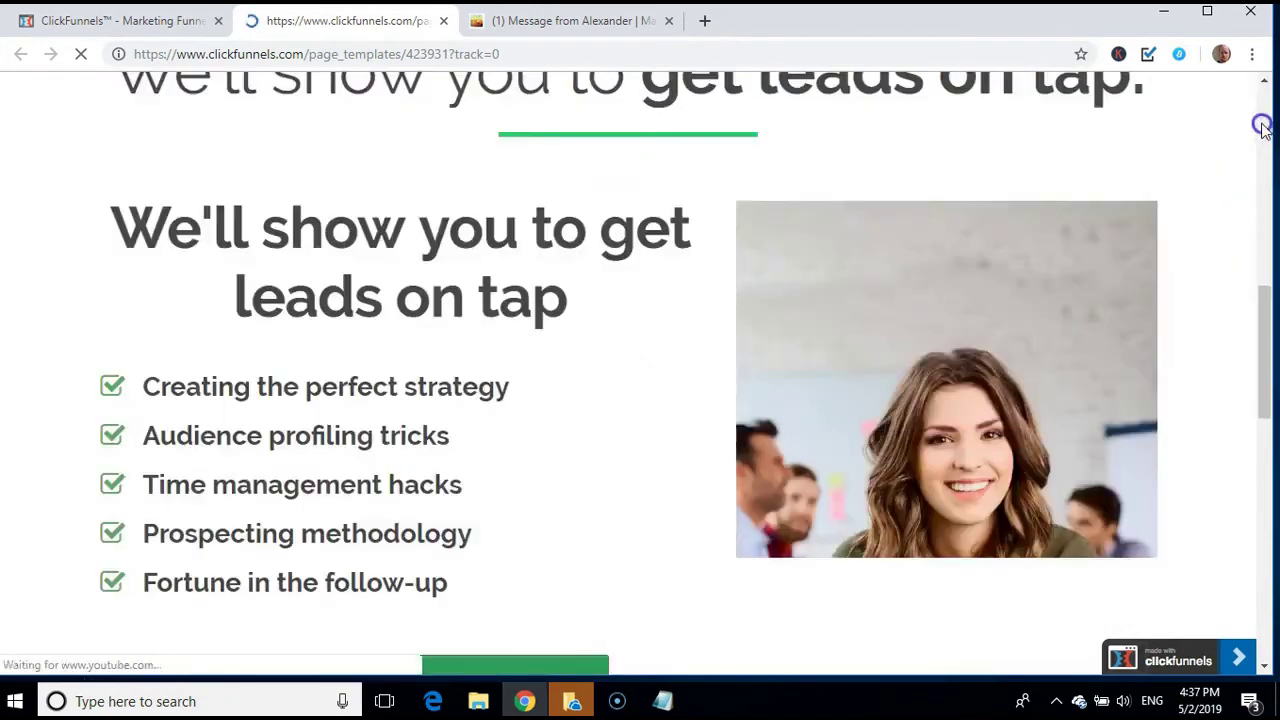
scroll(1263, 110, up, 9)
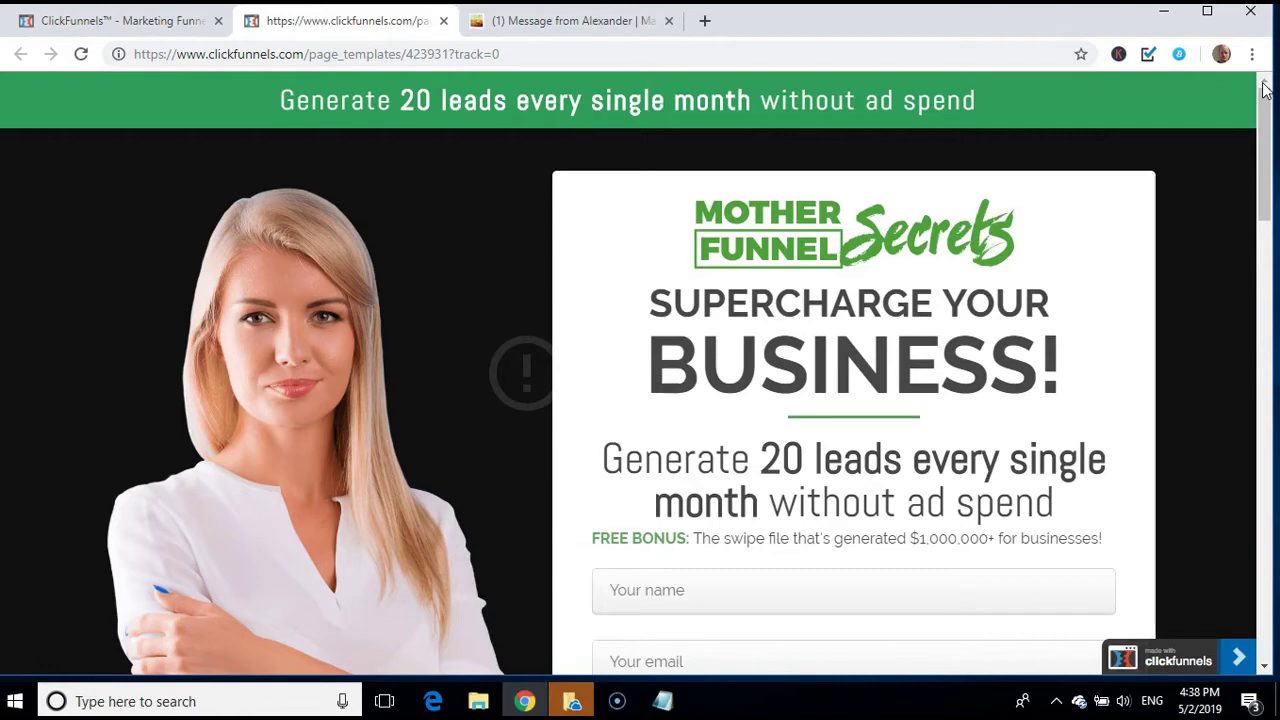
mouse_move(1262, 124)
mouse_down()
mouse_move(1272, 225)
mouse_move(1264, 140)
mouse_up()
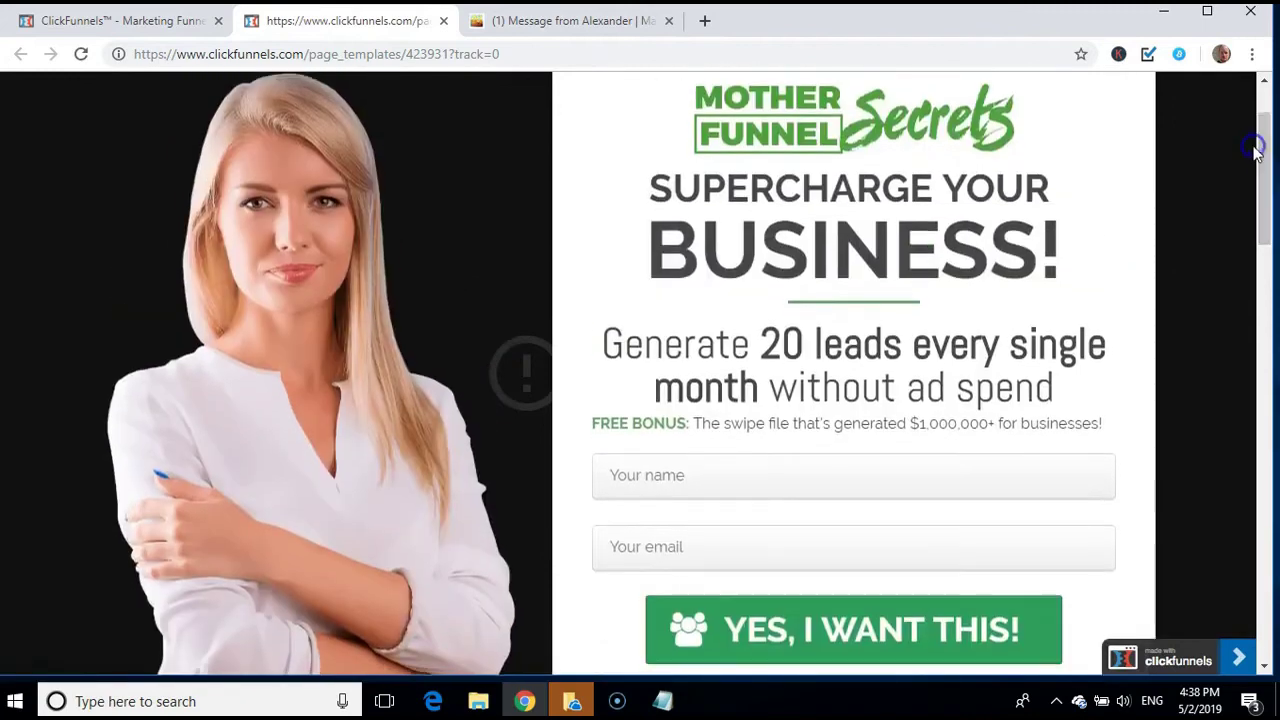
click(444, 22)
Apply the Mother Funnel Squeeze Page - 4 template to the Optin step and open the page for editing
mouse_move(1120, 380)
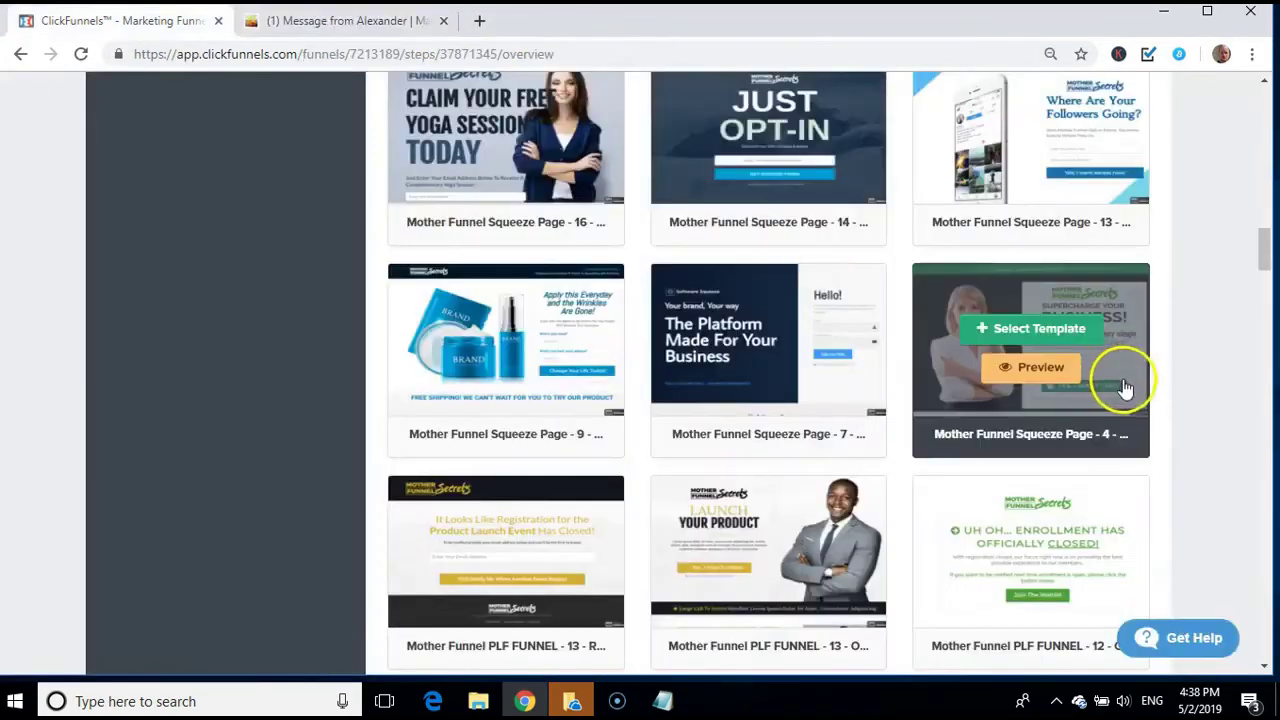
click(1010, 330)
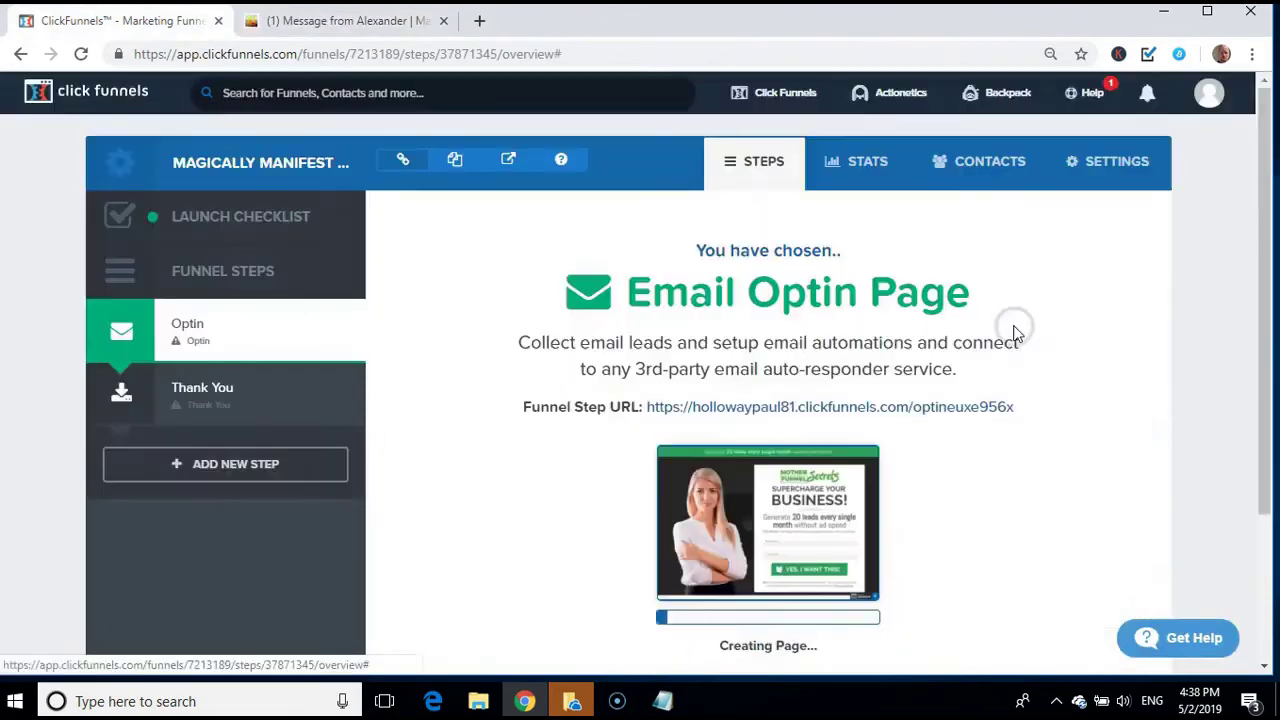
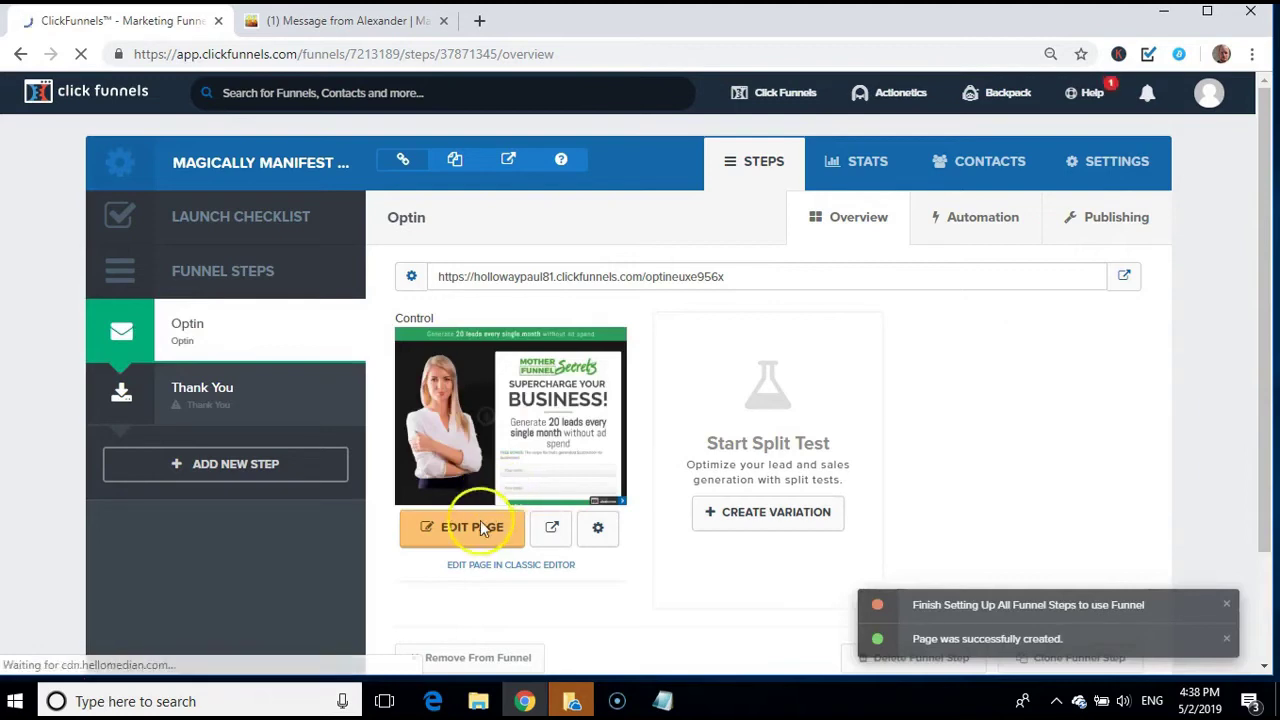
click(447, 538)
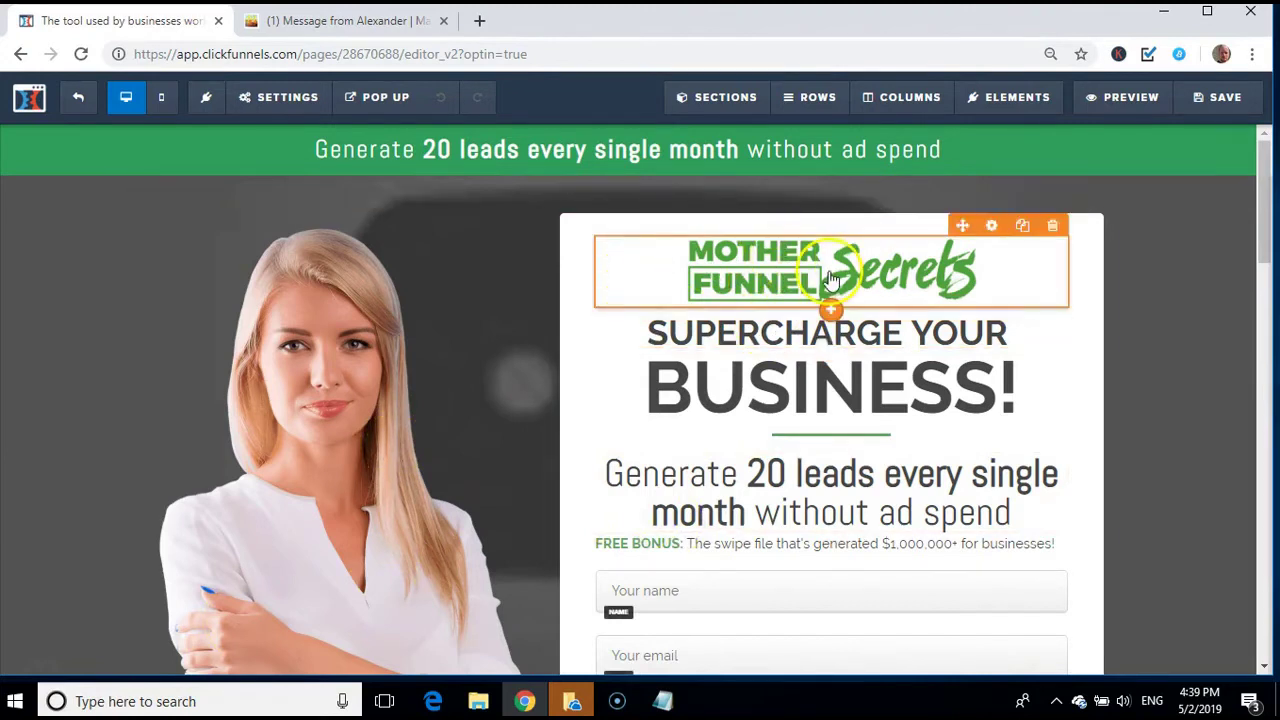
Delete the "We'll show you to get leads on tap" section and the "A word of warning" section below the optin form
click(1268, 200)
drag(1267, 207, 1258, 322)
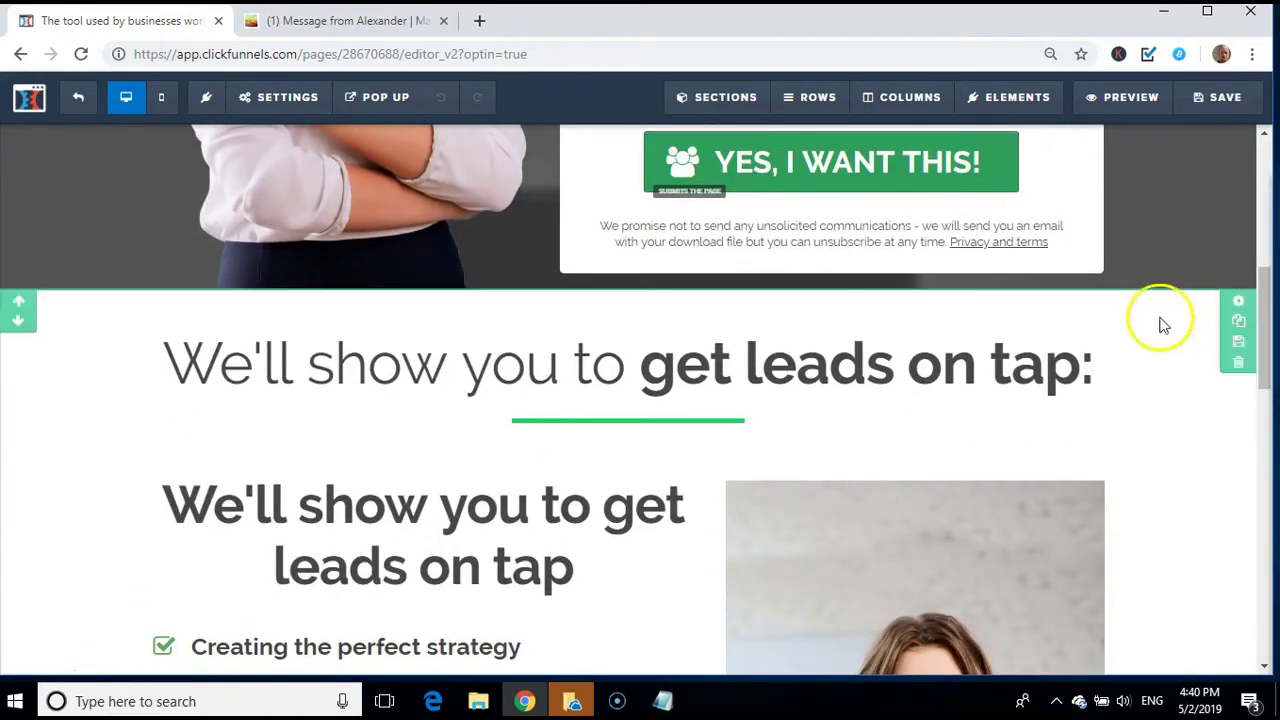
mouse_move(1060, 325)
mouse_move(1137, 323)
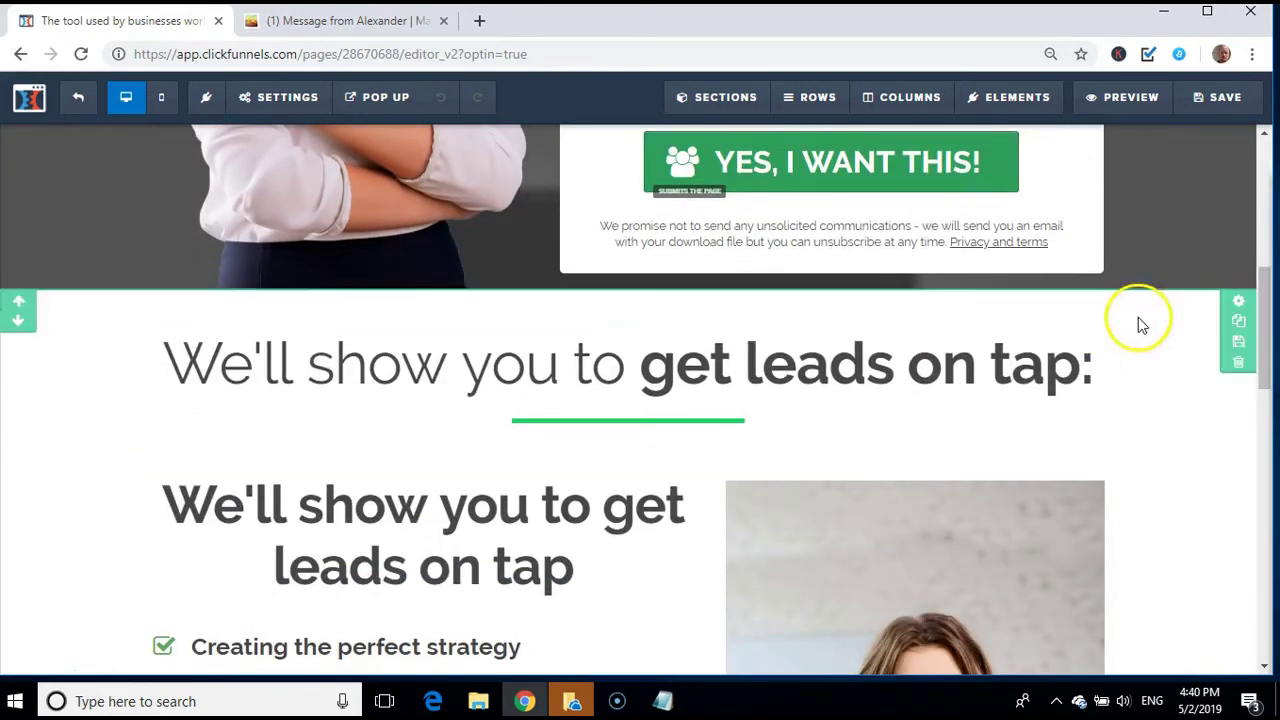
click(1239, 366)
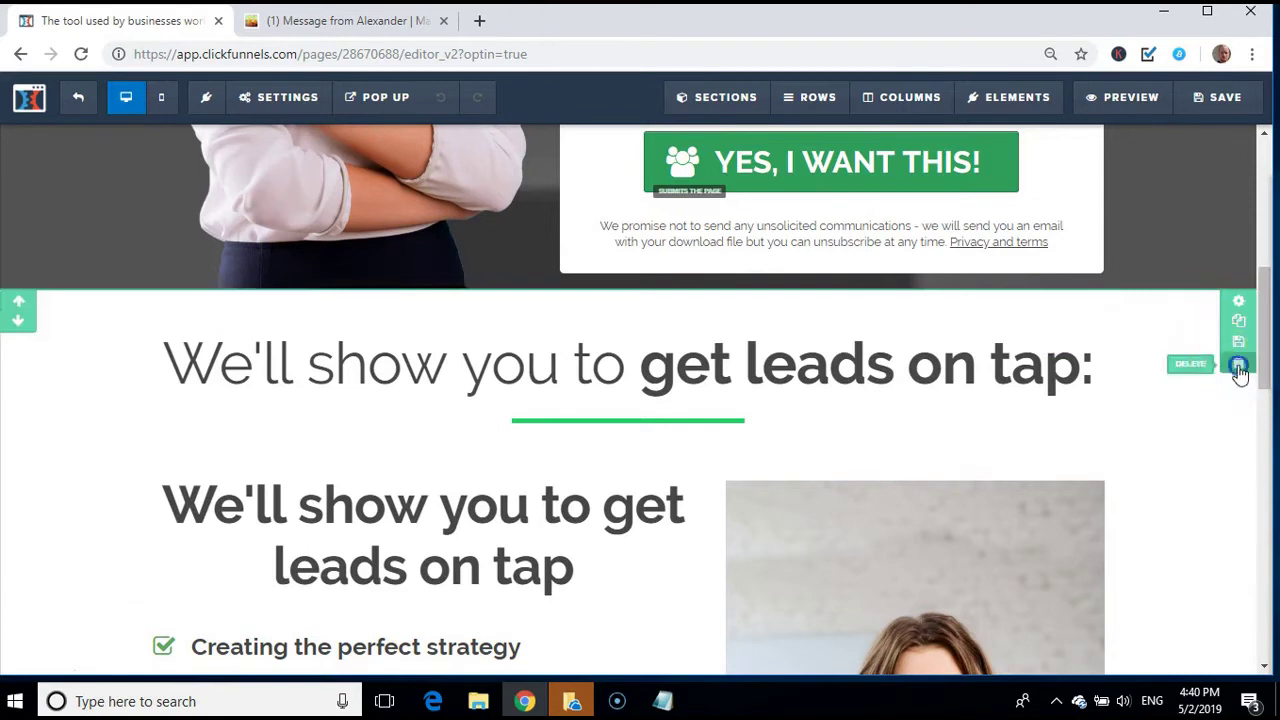
click(735, 165)
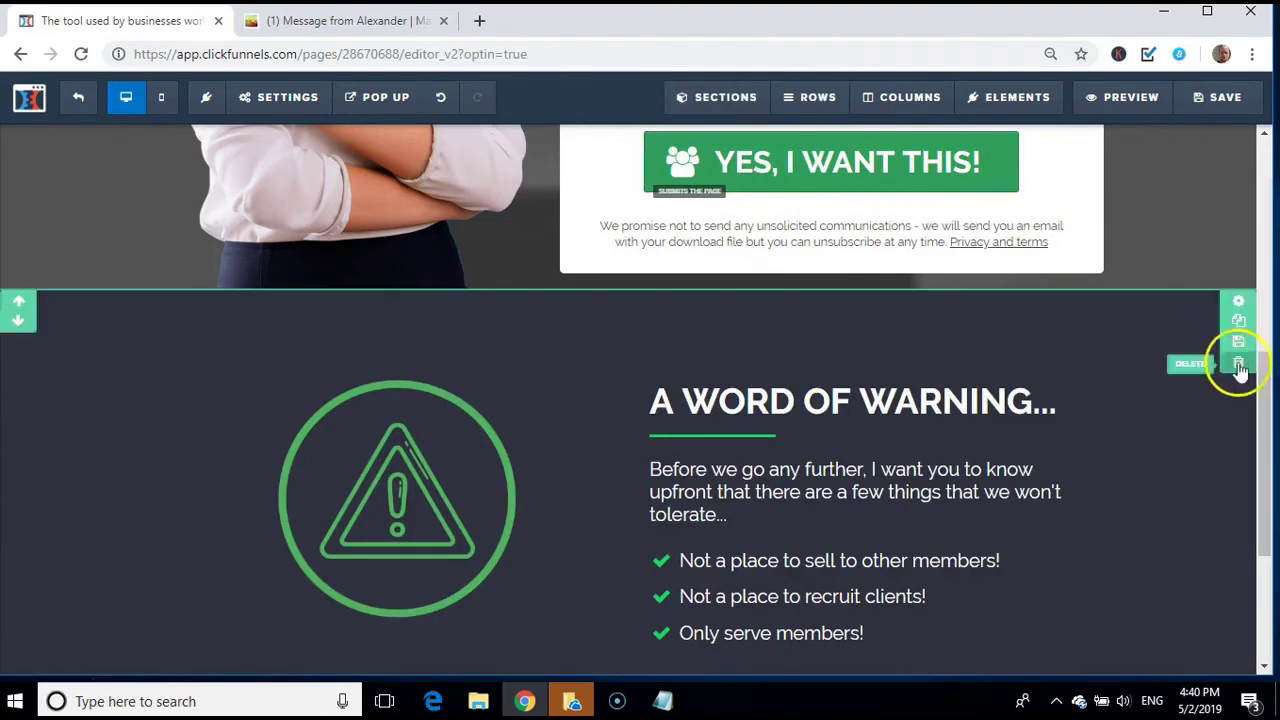
click(1237, 366)
click(727, 166)
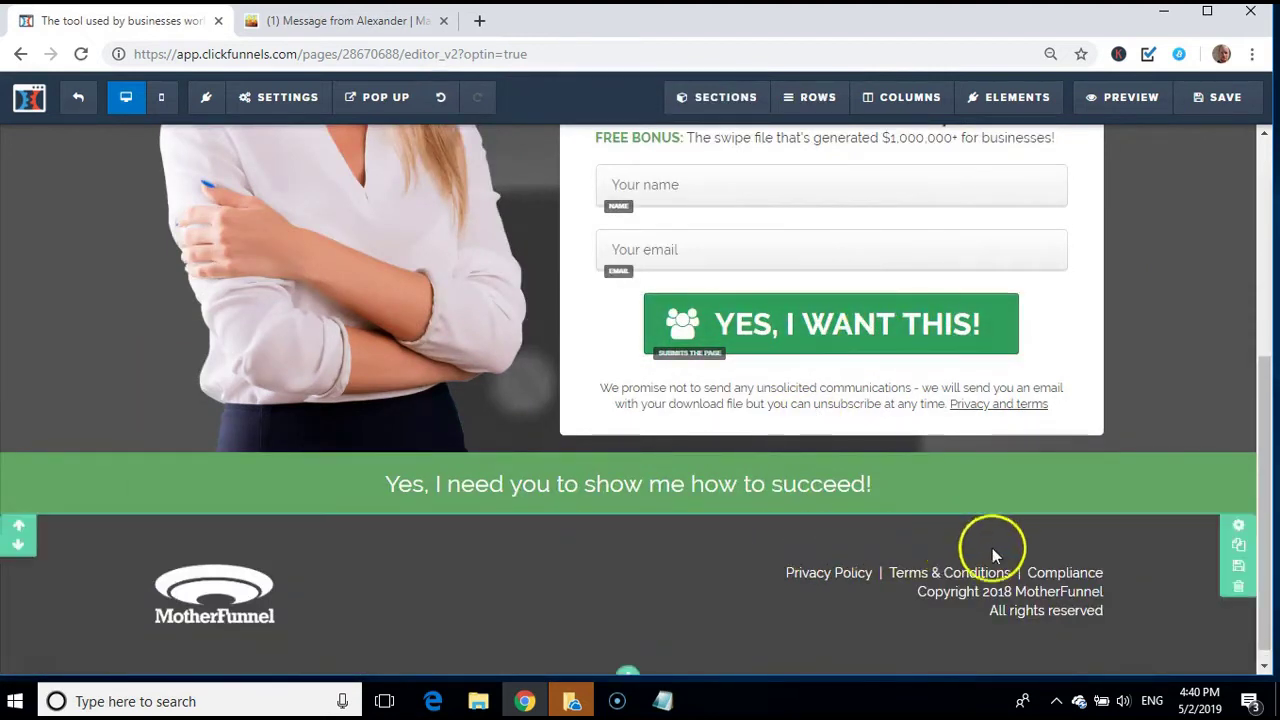
Delete the footer's policy and copyright text, and remove the whole MotherFunnel footer section
mouse_move(886, 574)
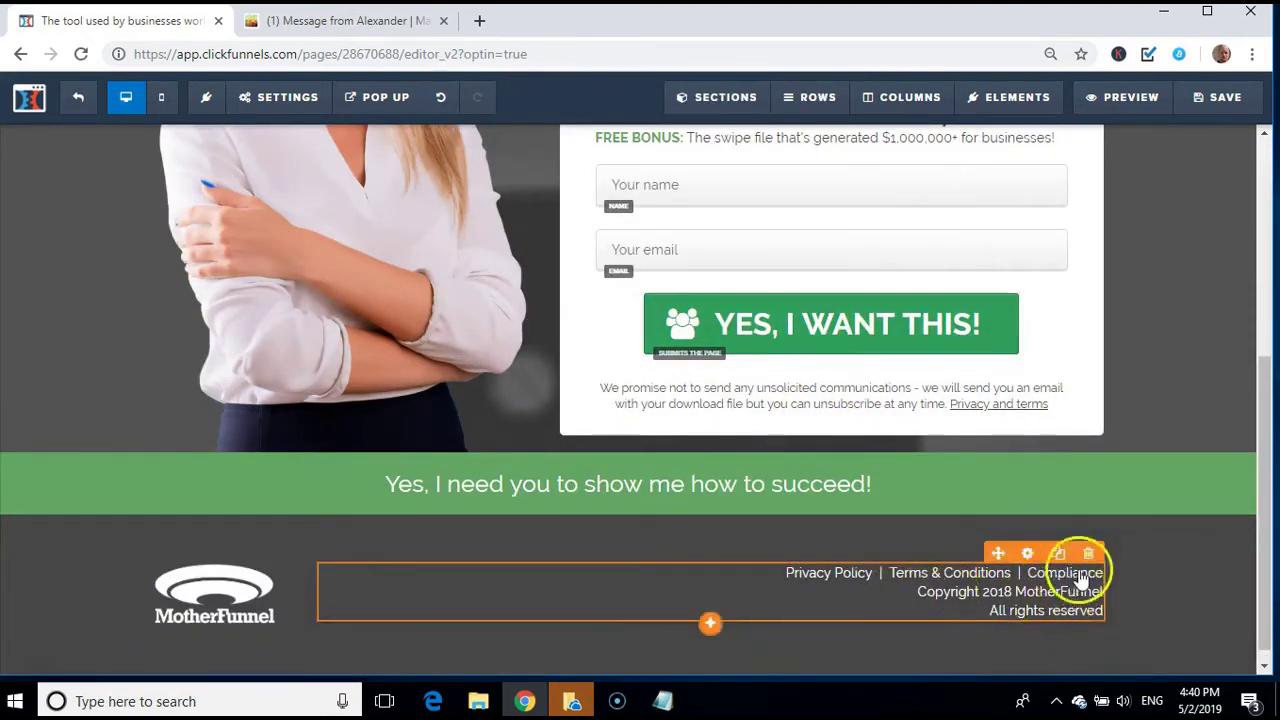
click(1091, 556)
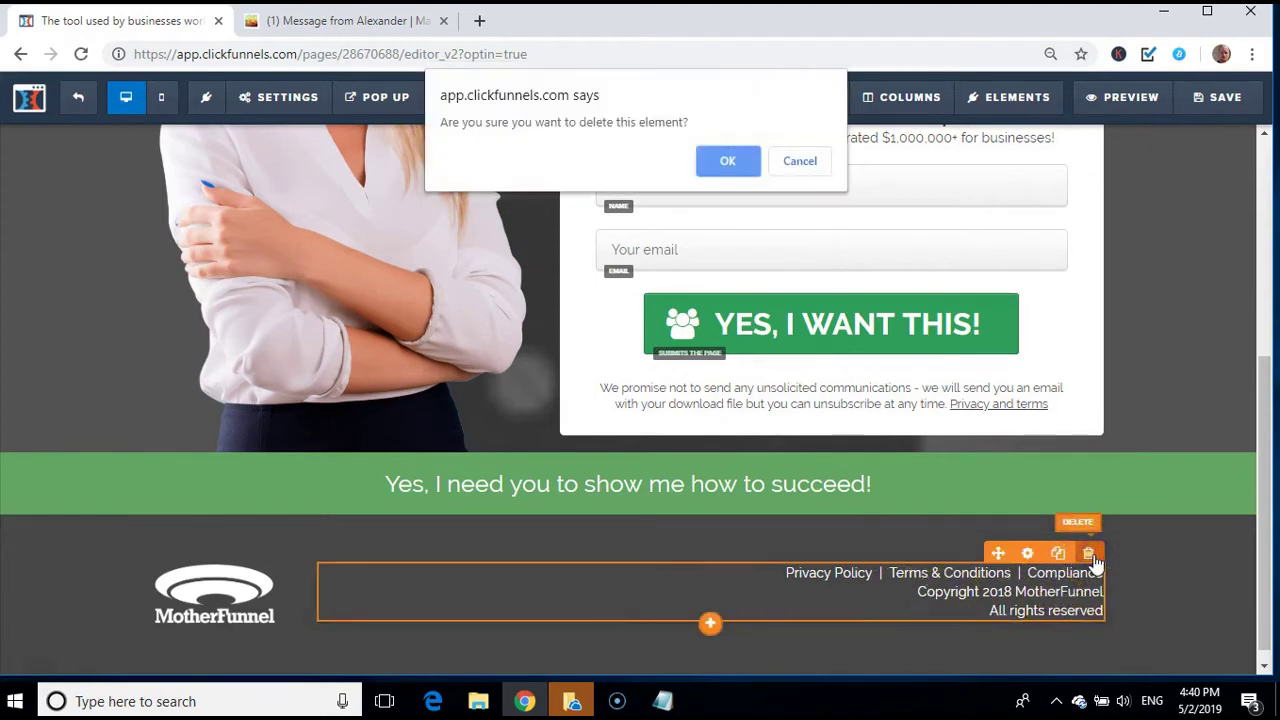
click(720, 162)
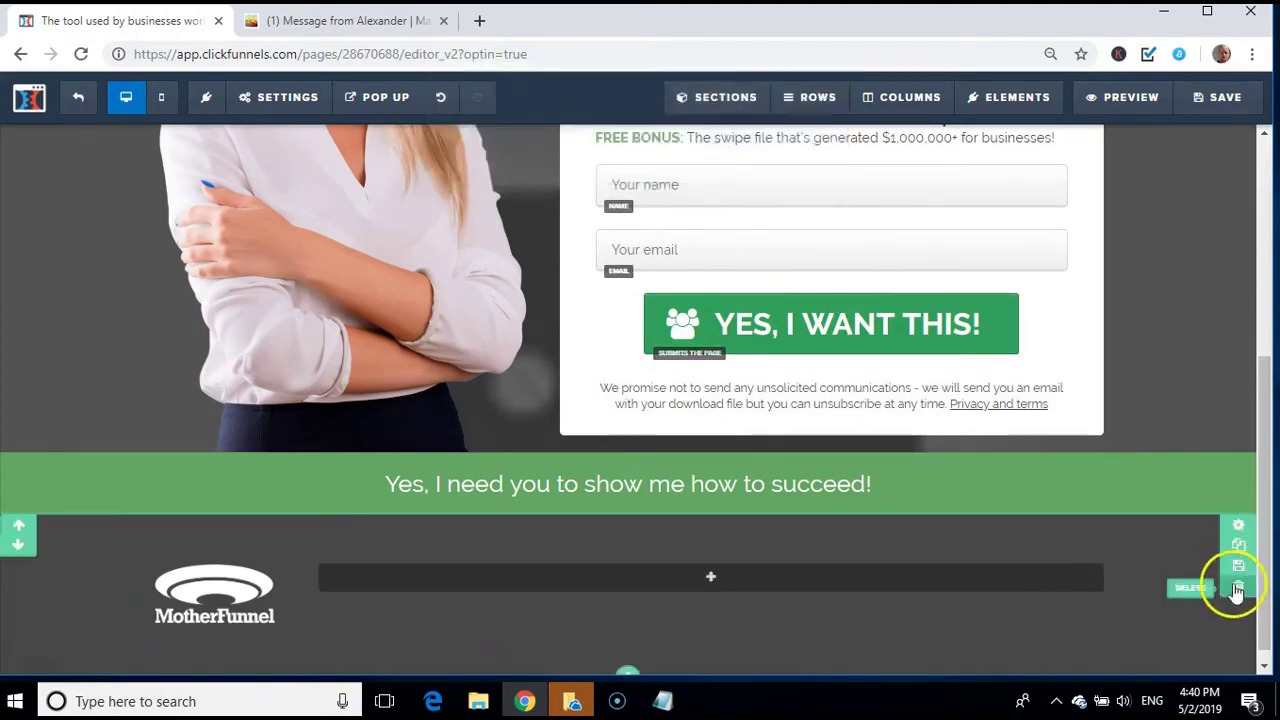
click(1238, 587)
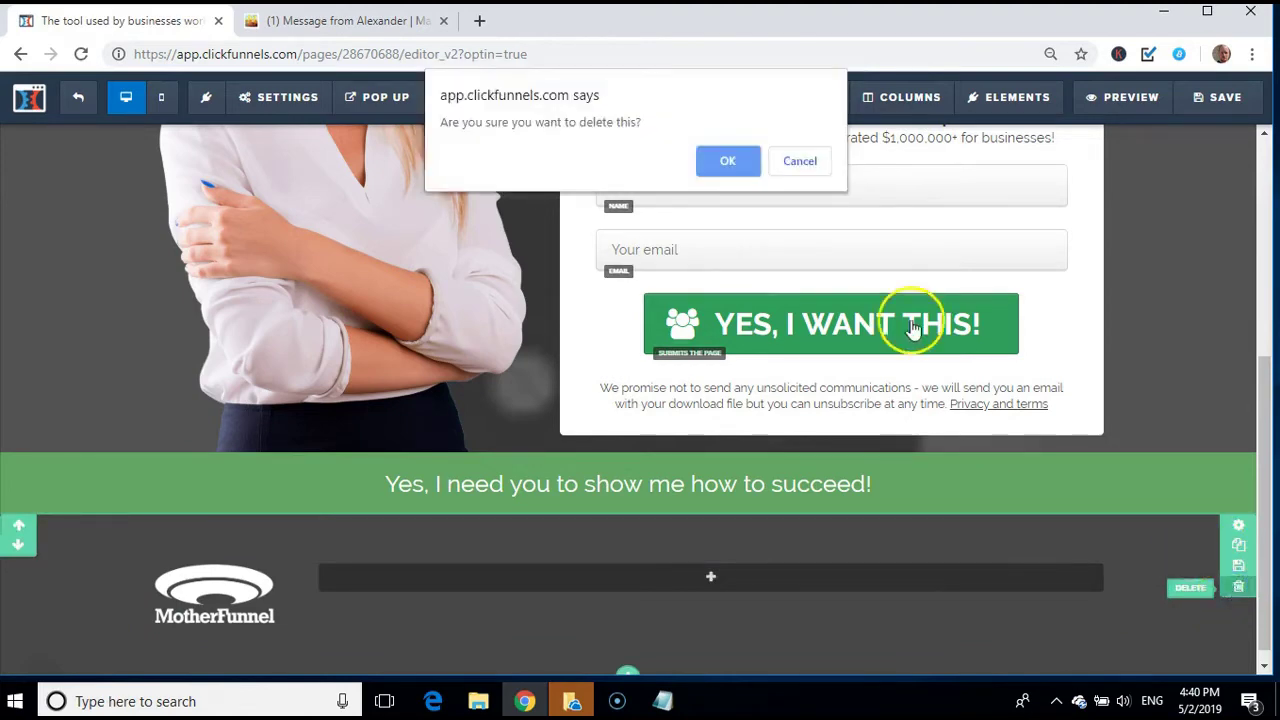
click(720, 160)
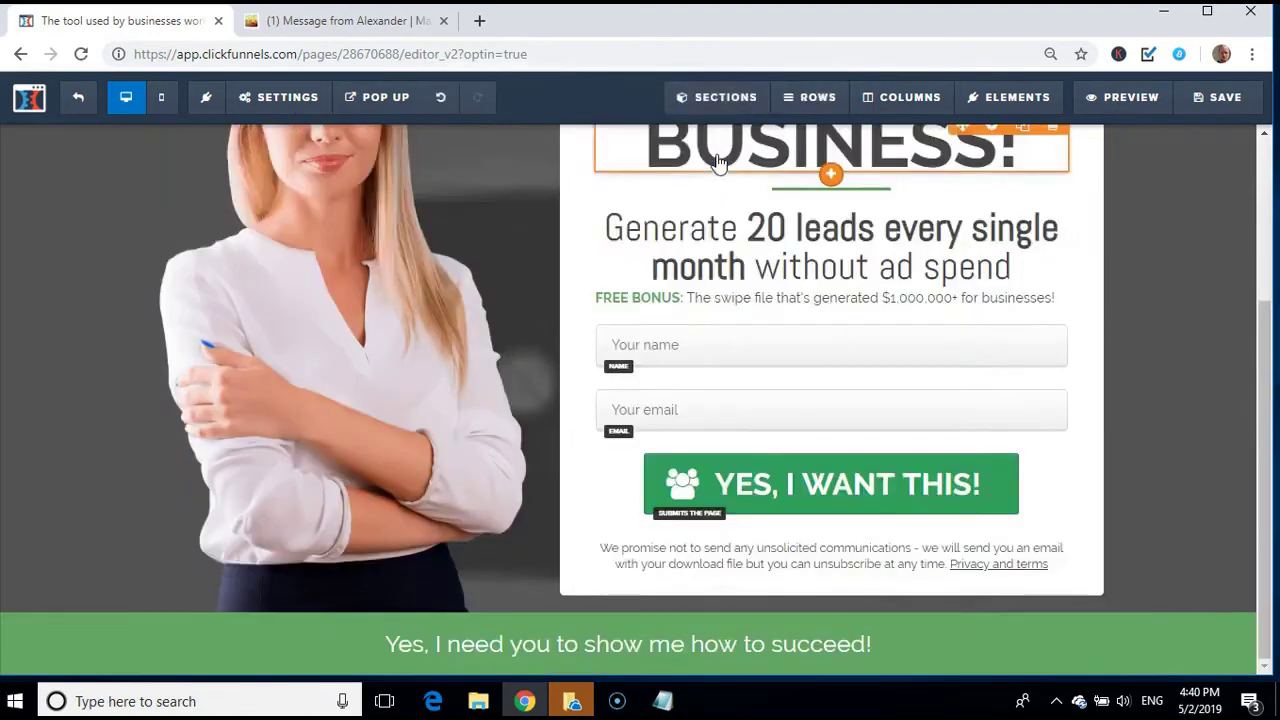
click(1257, 449)
drag(1262, 460, 1264, 467)
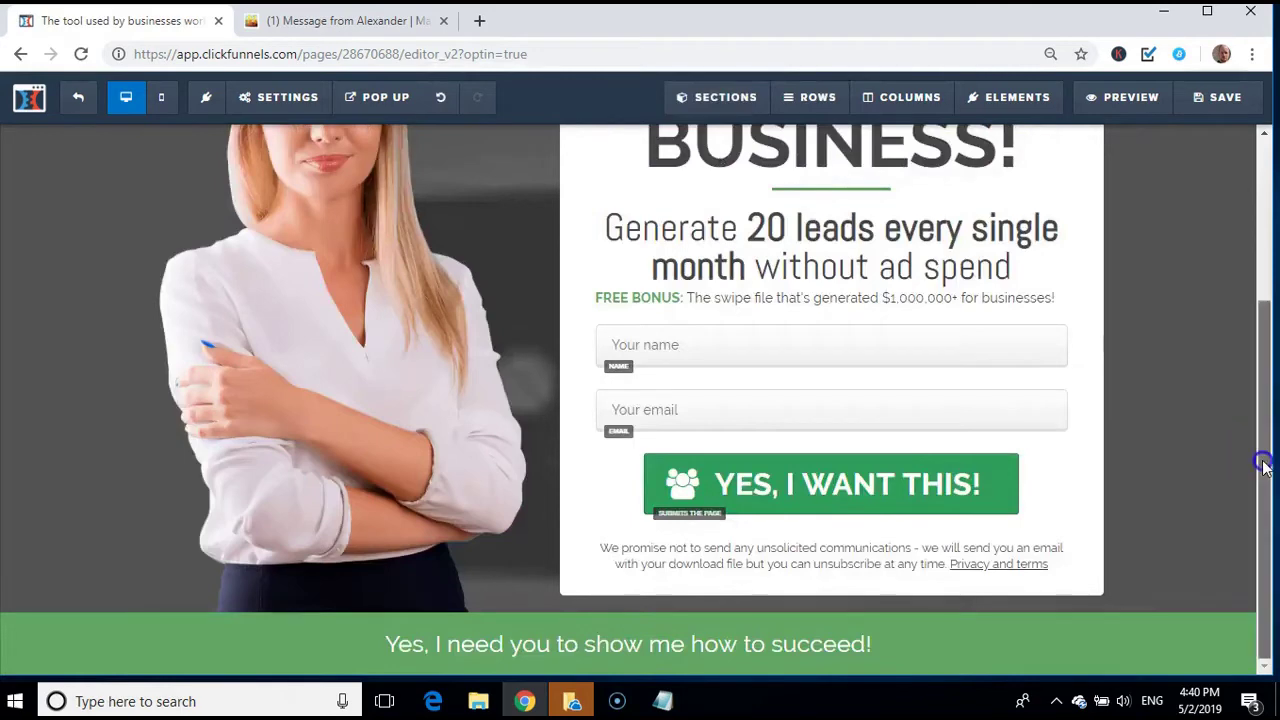
Delete the Mother Funnel Secrets logo above the headline in the optin form box
drag(1268, 525, 1242, 238)
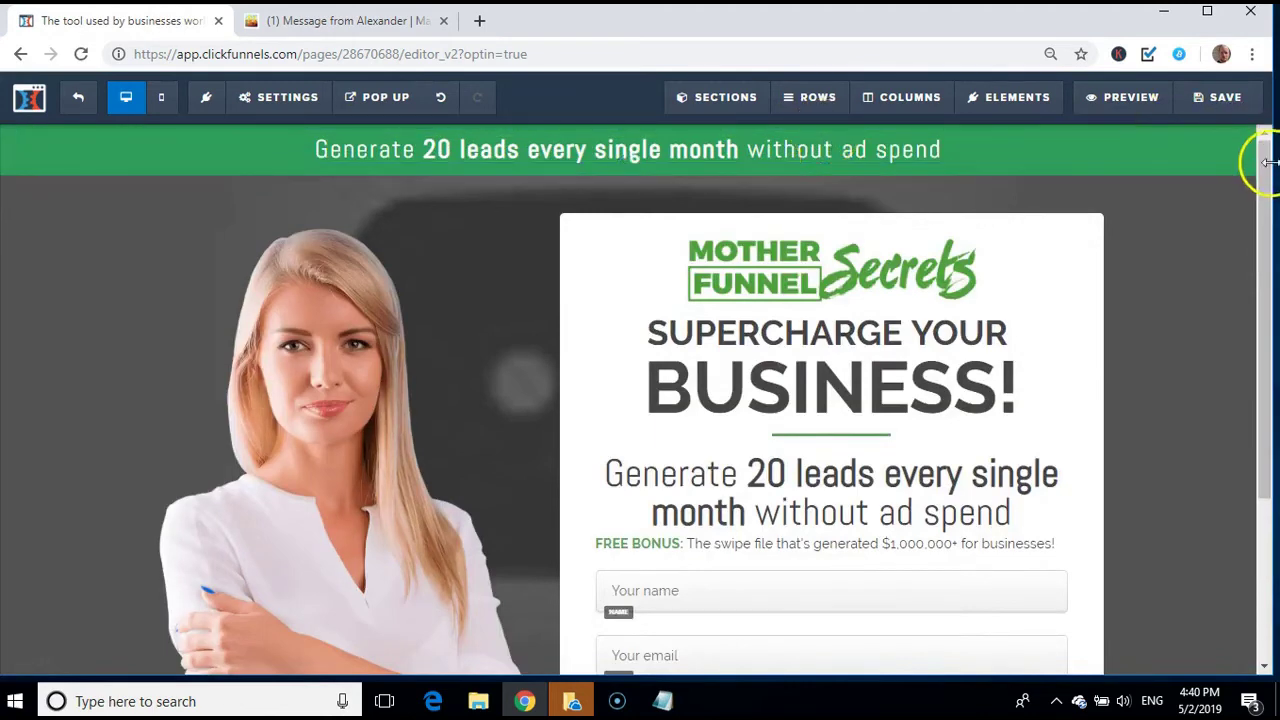
drag(1268, 170, 1269, 255)
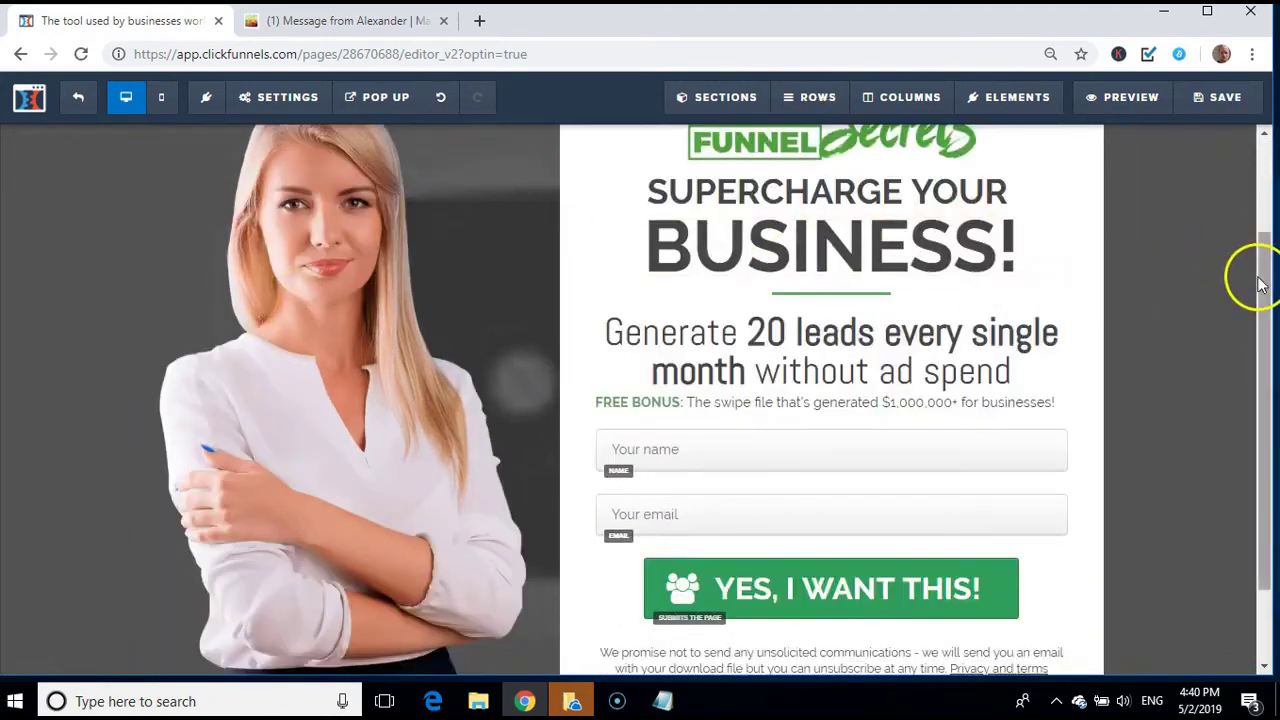
drag(1258, 283, 1258, 248)
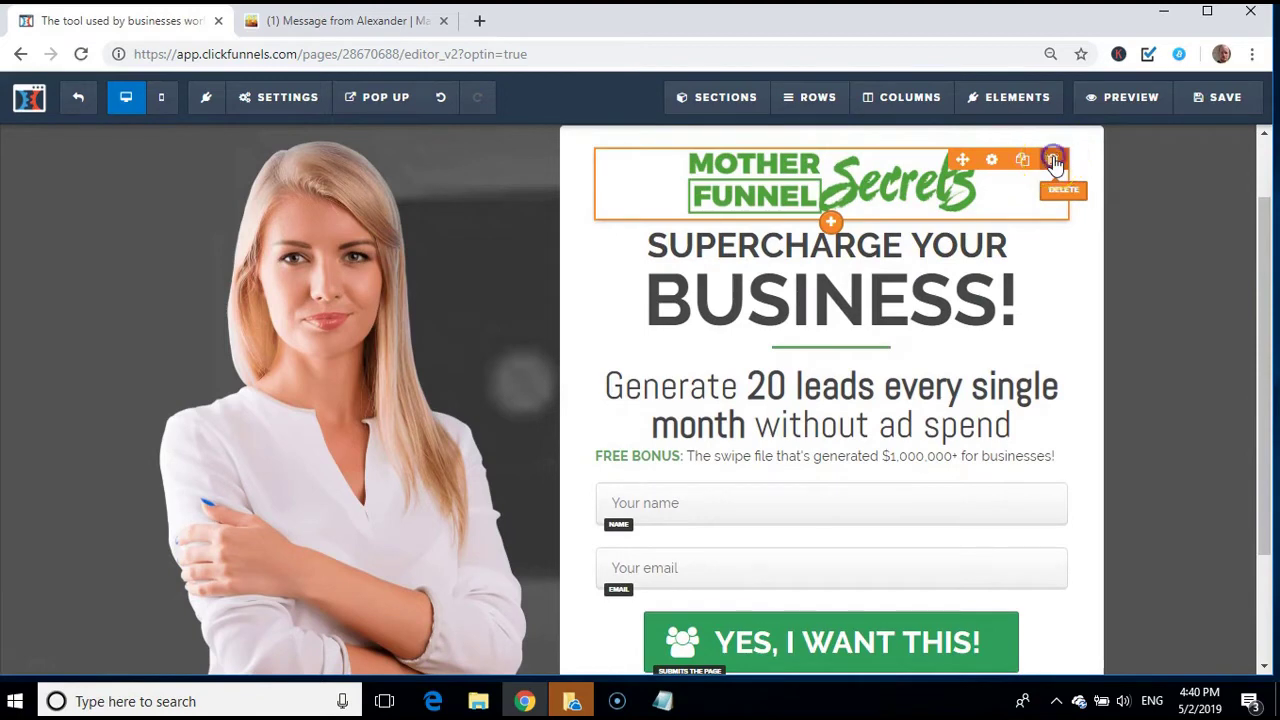
click(1054, 161)
click(728, 162)
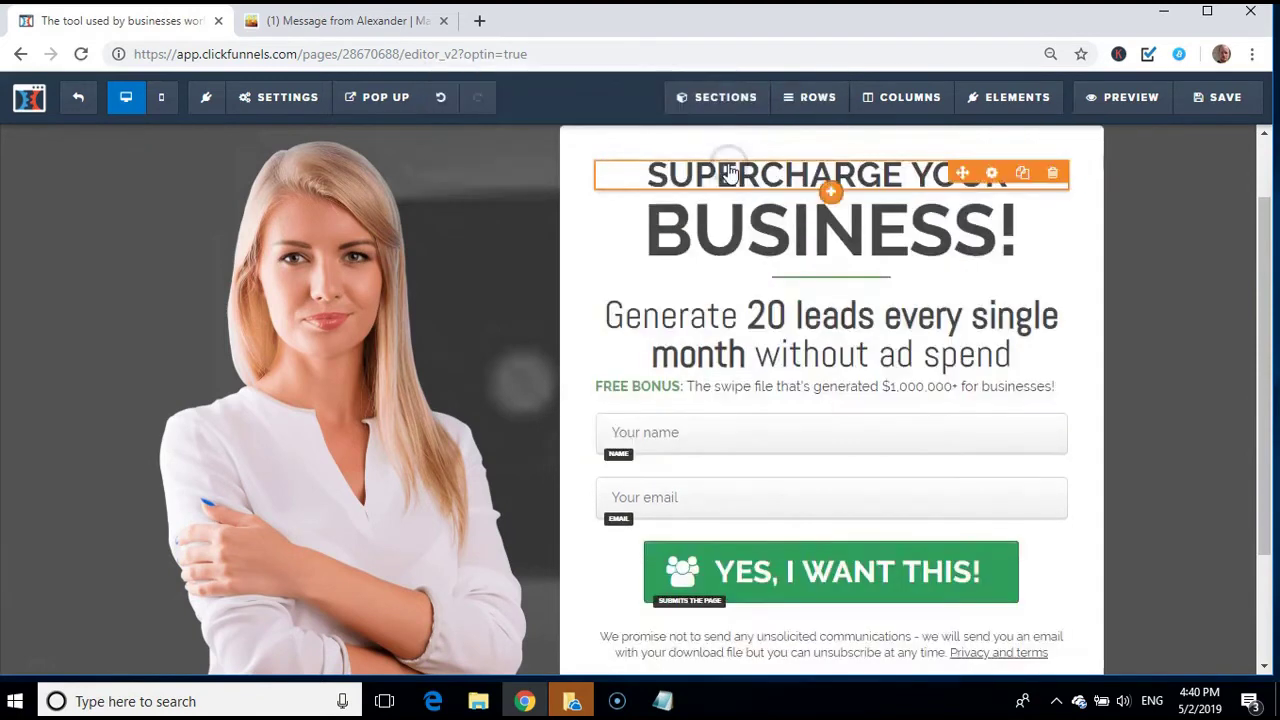
Replace the "SUPERCHARGE YOUR" headline with "FREE VIDEO REVEALS" from the Notepad notes, and open the headline's settings
click(808, 177)
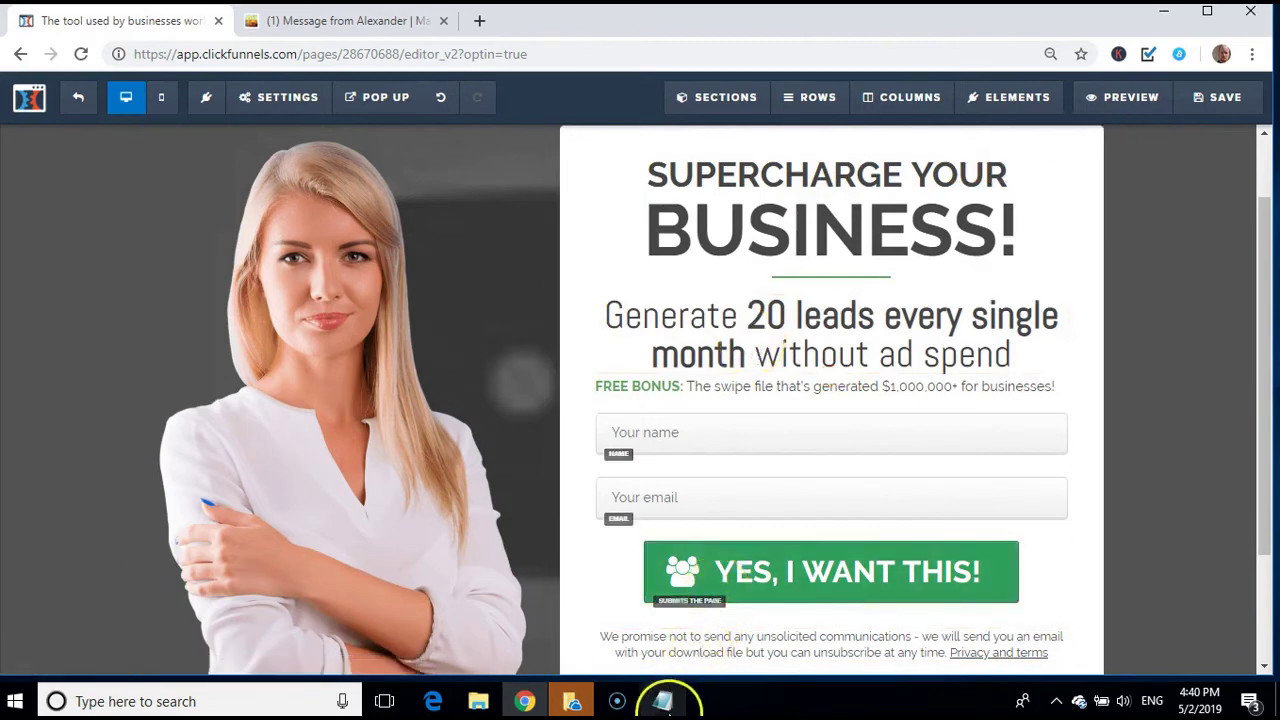
click(663, 700)
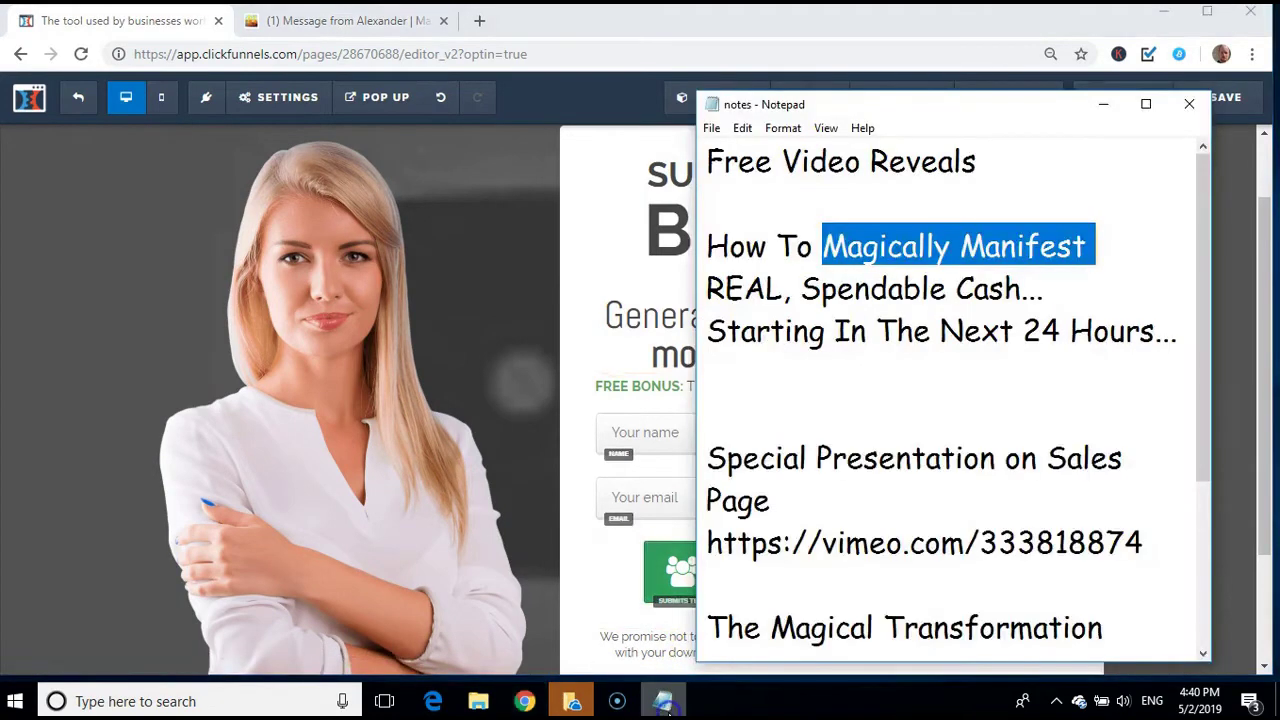
click(1000, 154)
drag(990, 157, 708, 163)
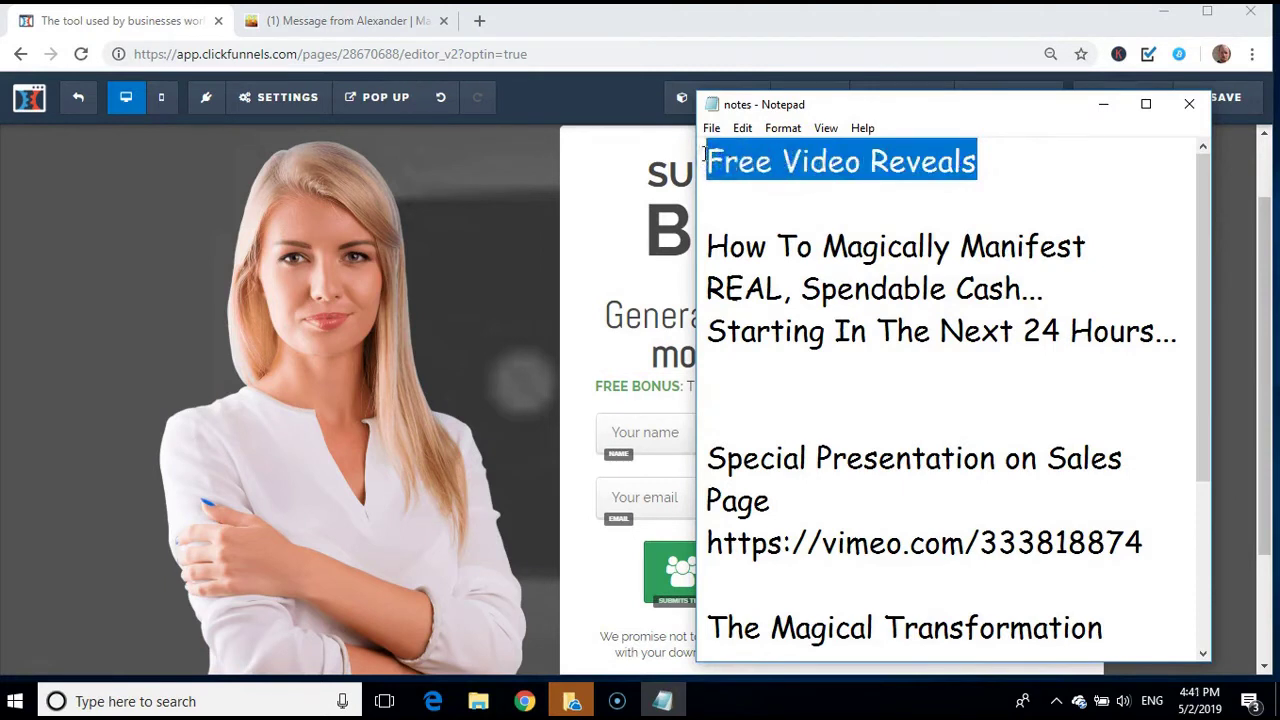
click(661, 176)
click(669, 178)
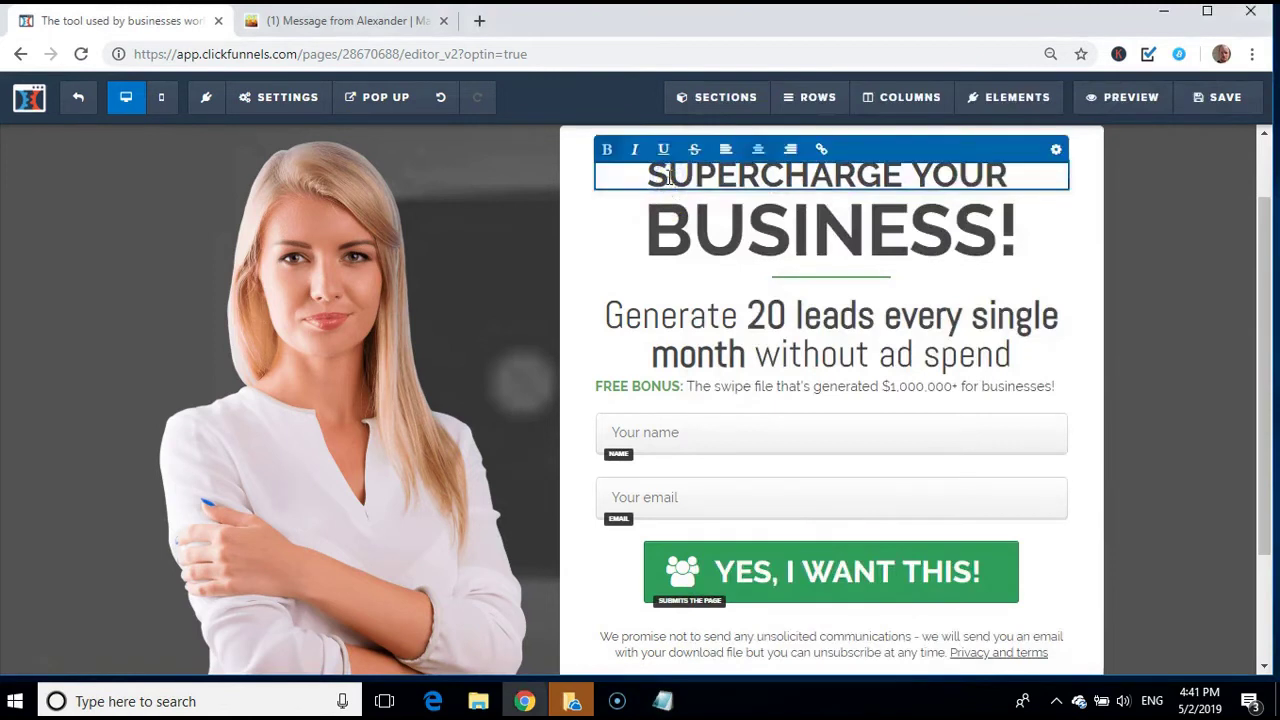
triple_click(730, 176)
text(FREE VIDEO REVEALS)
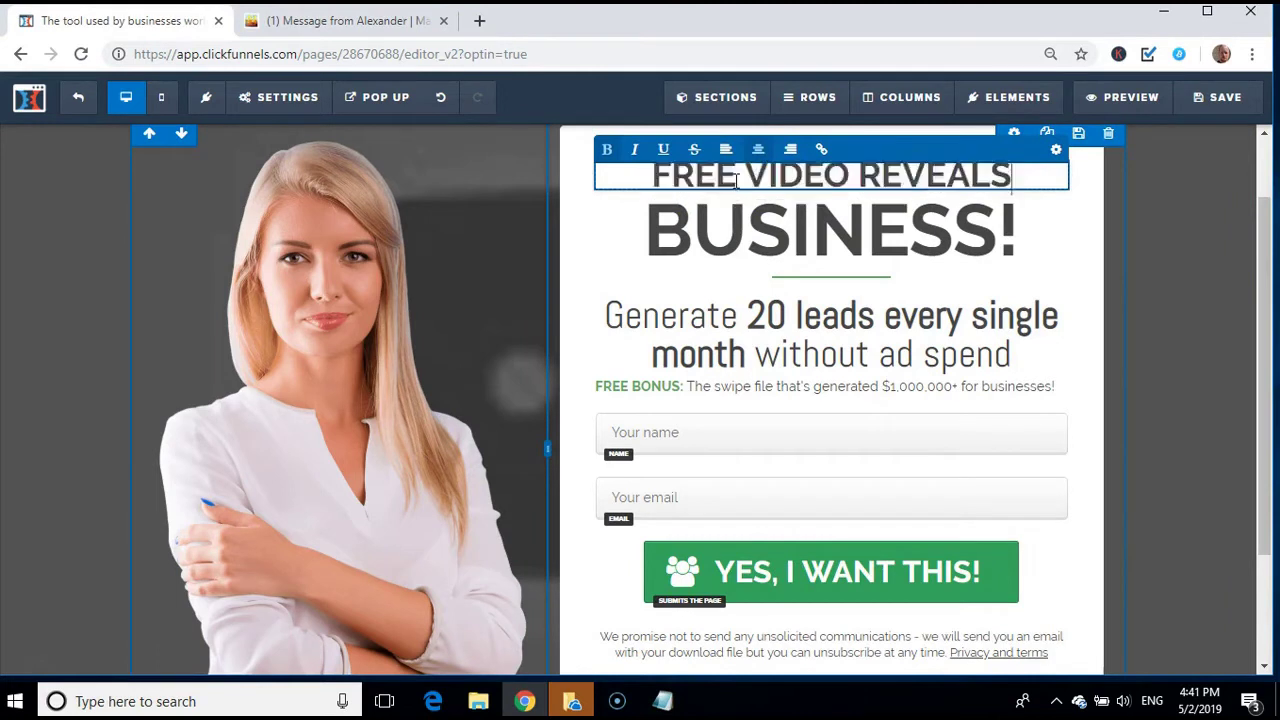
click(1056, 151)
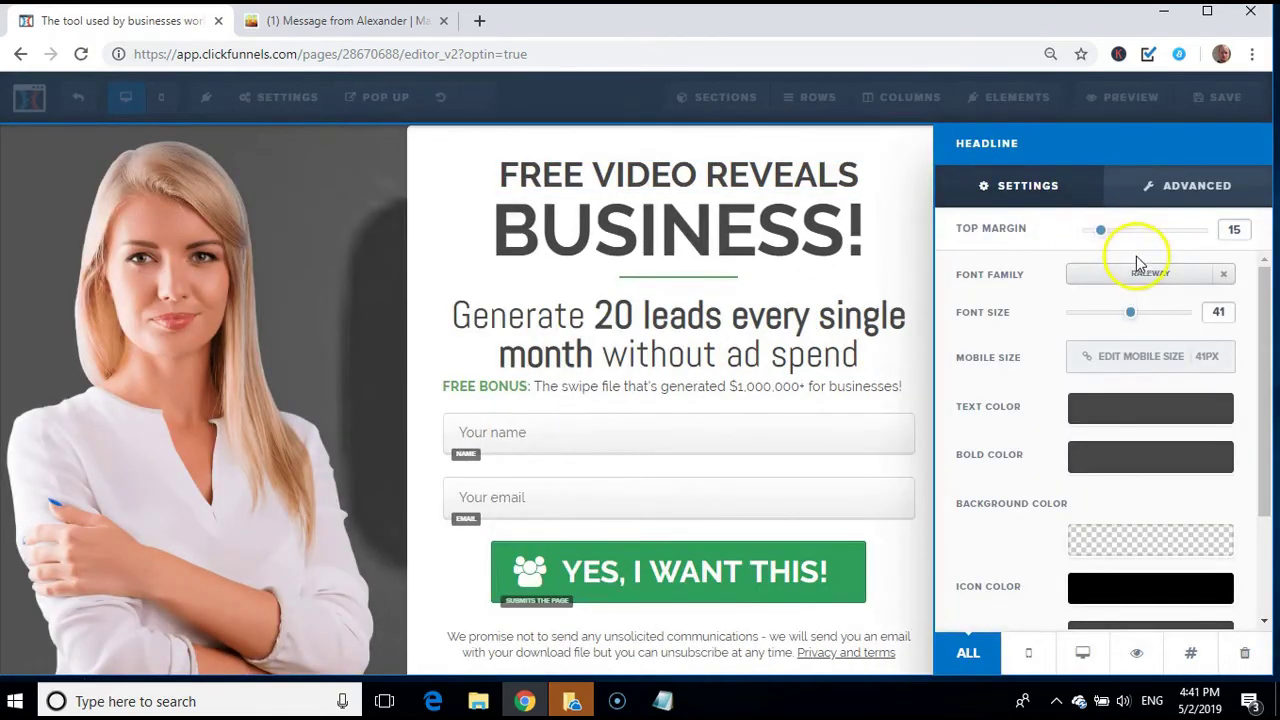
Try the Fira Sans, Poppins and Fjalla One fonts on the "FREE VIDEO REVEALS" headline
click(1143, 276)
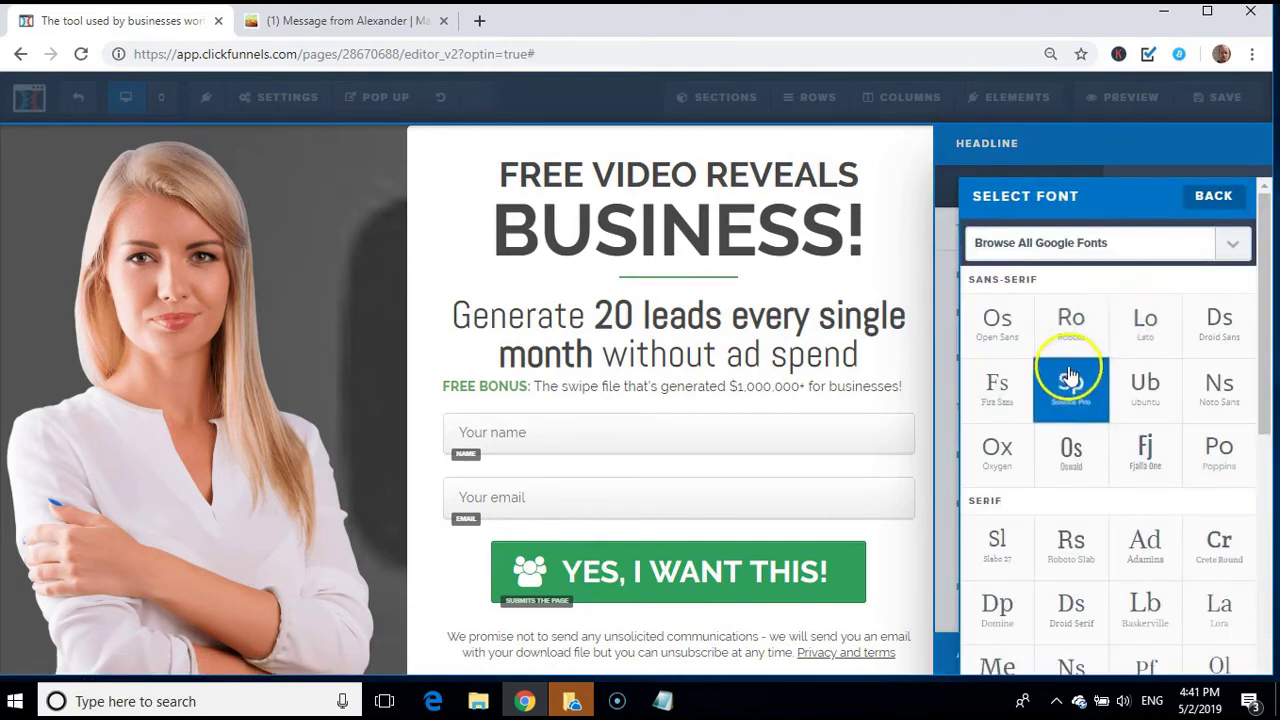
click(999, 384)
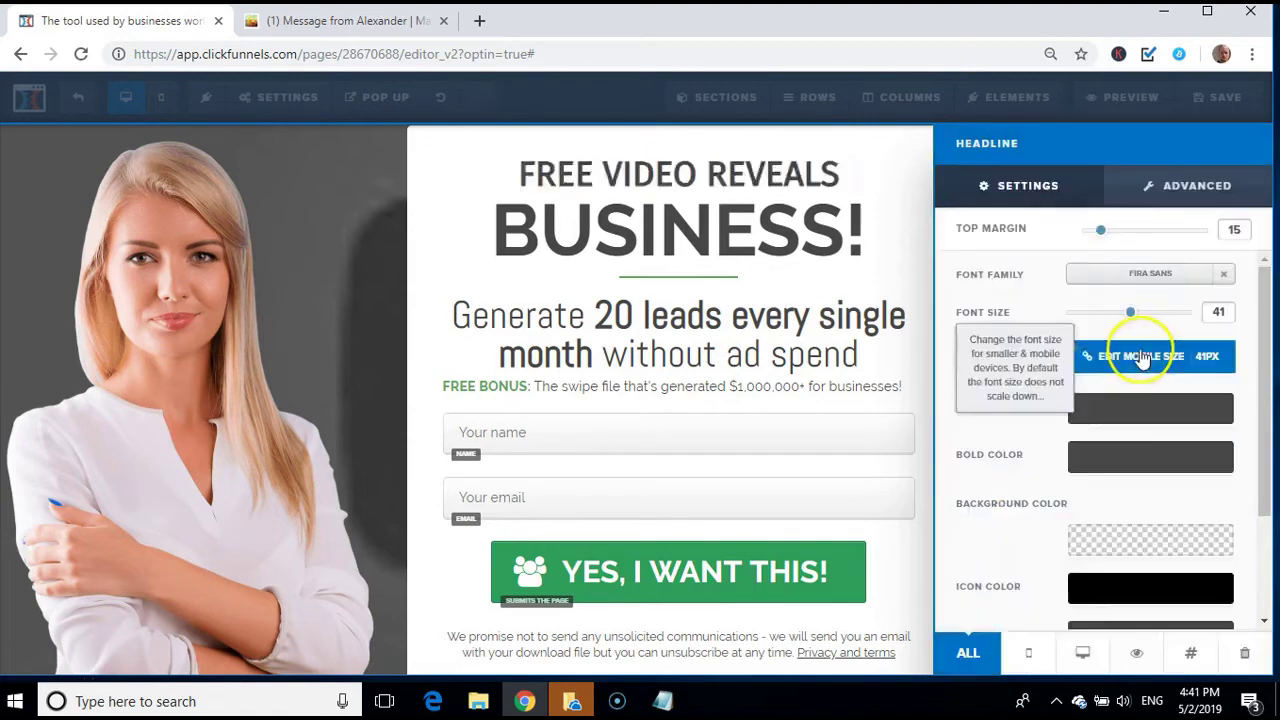
click(1154, 273)
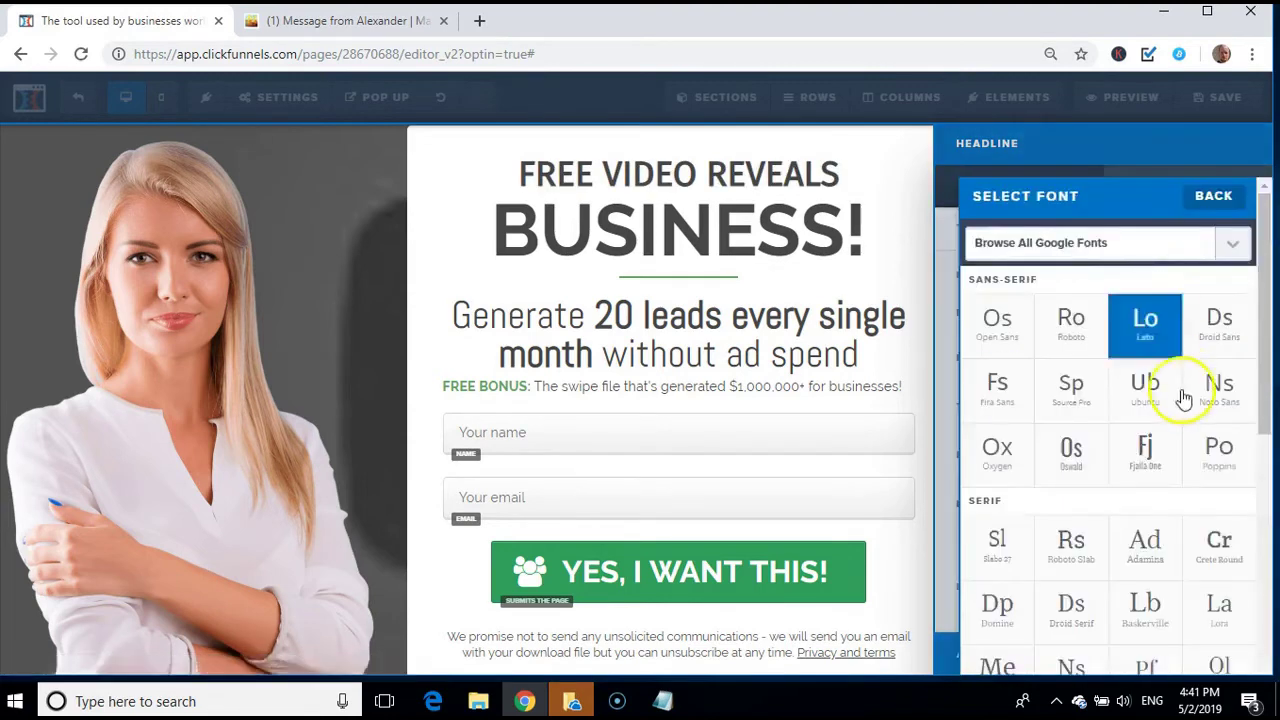
click(1212, 442)
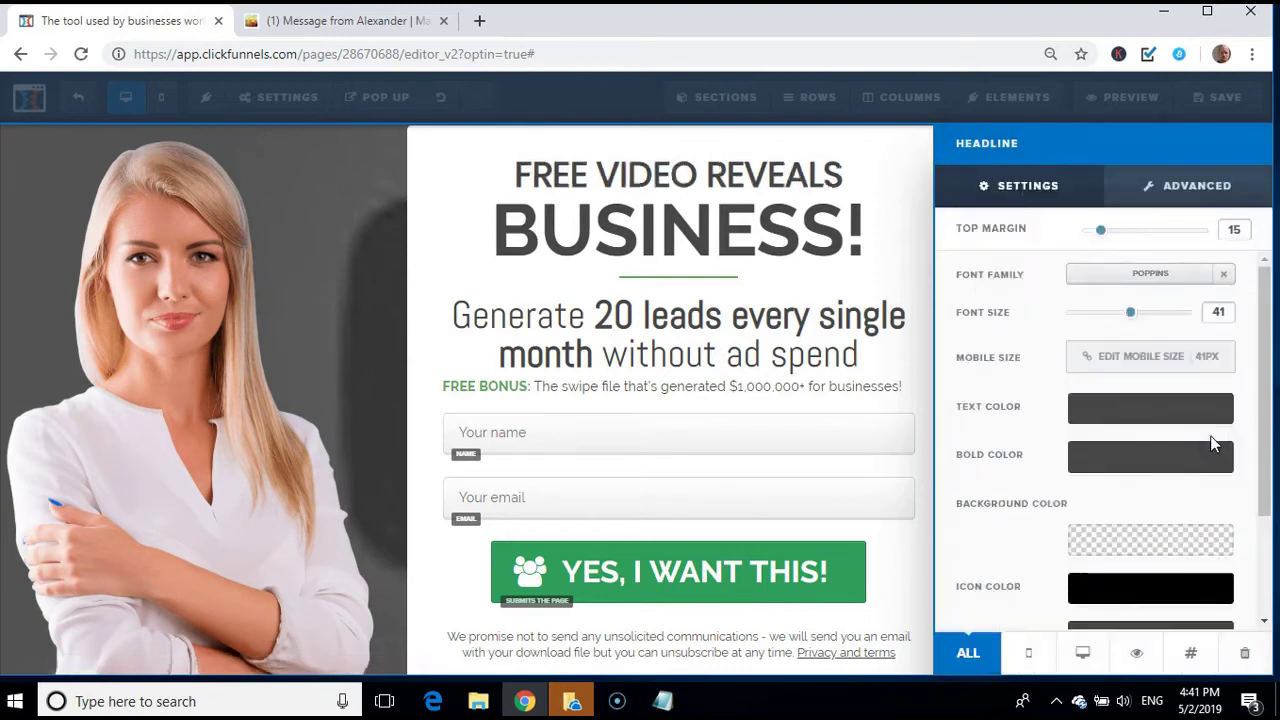
click(1152, 274)
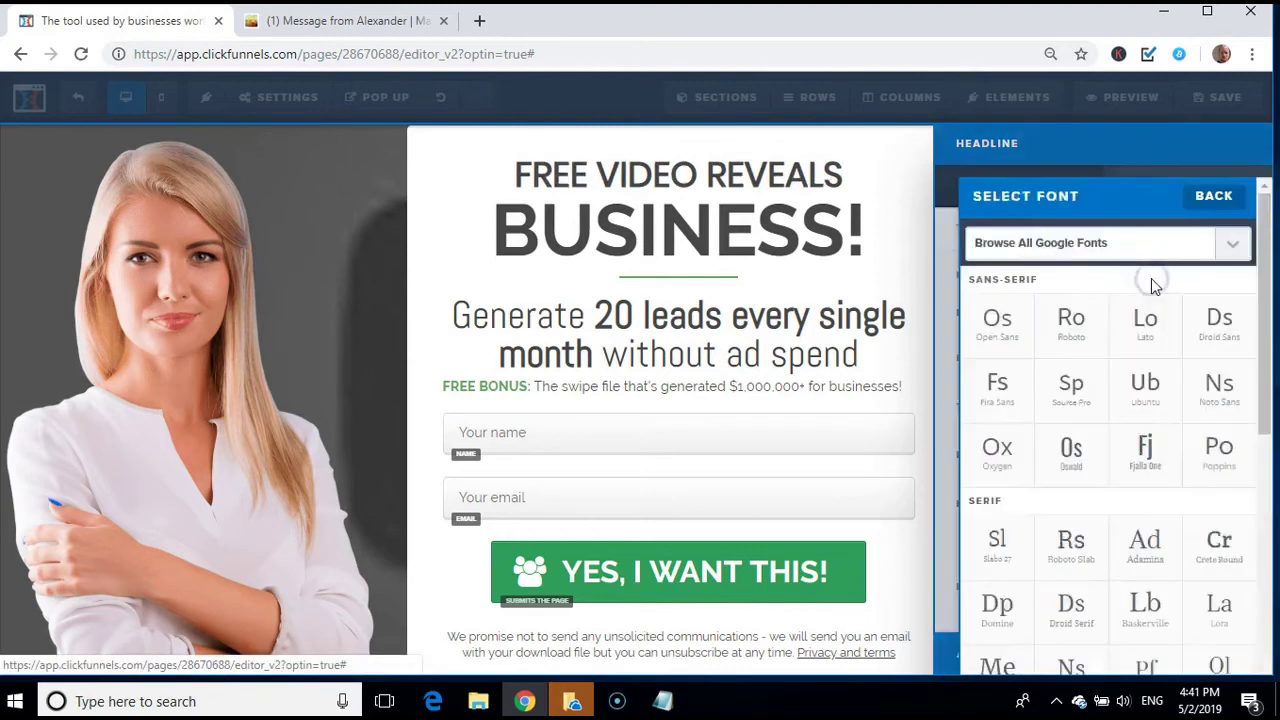
click(1150, 458)
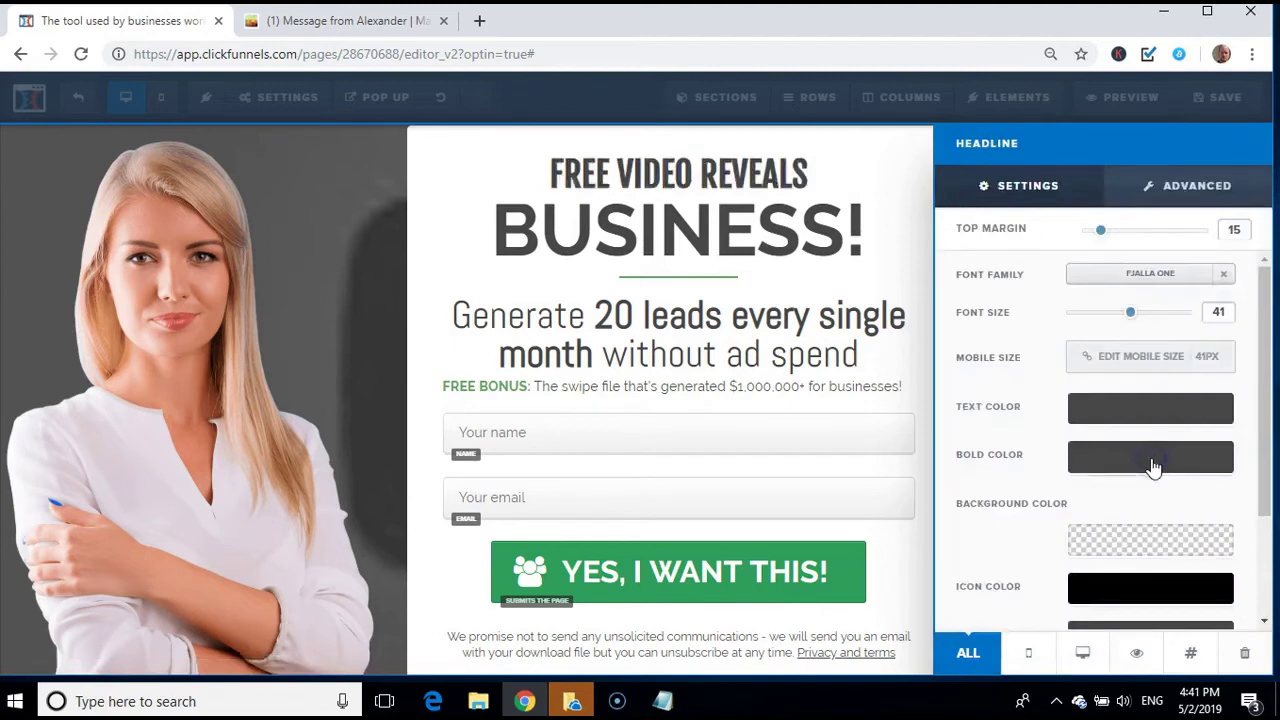
Try the Merriweather and Poiret One fonts on the "FREE VIDEO REVEALS" headline
click(1134, 277)
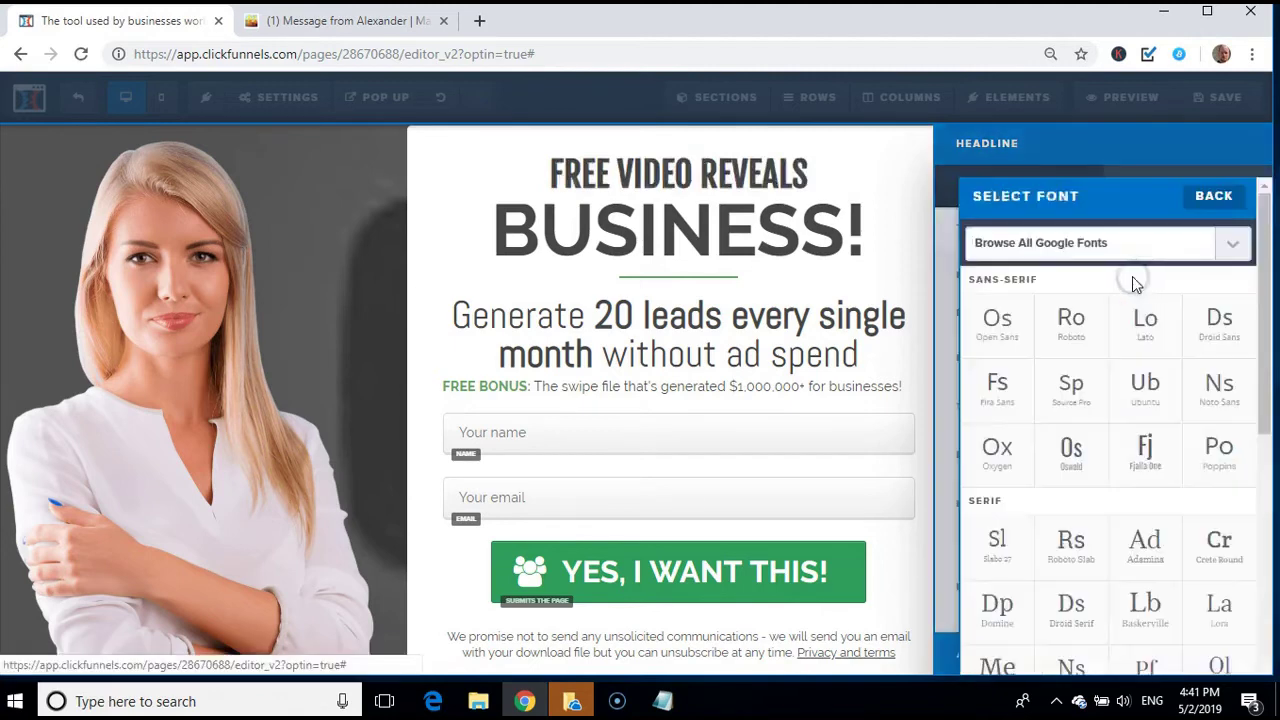
drag(1266, 428, 1266, 486)
click(995, 424)
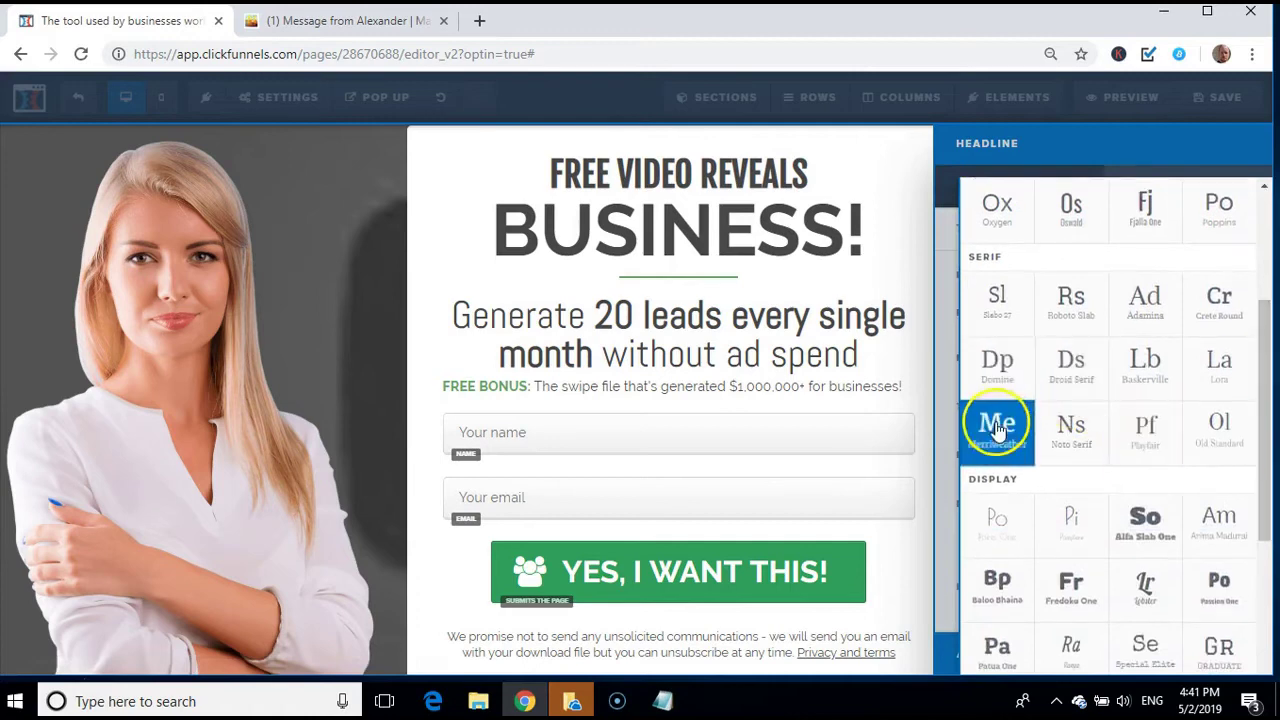
click(995, 426)
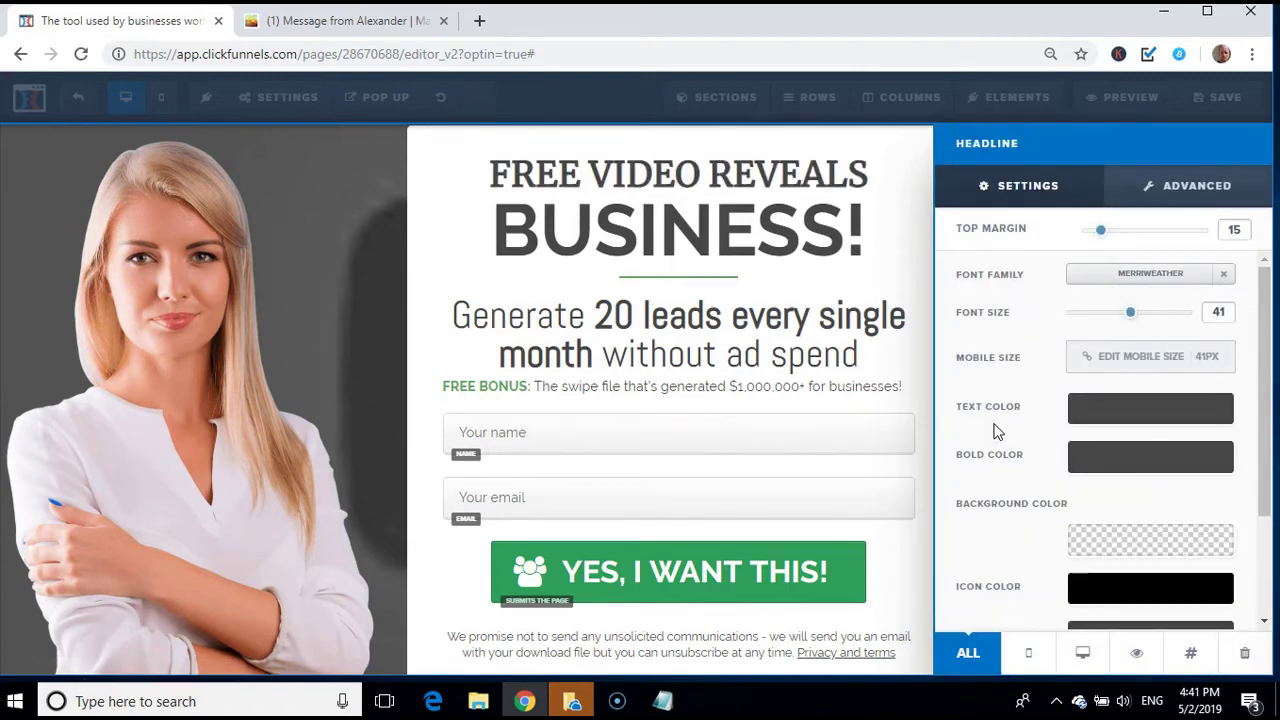
click(1144, 285)
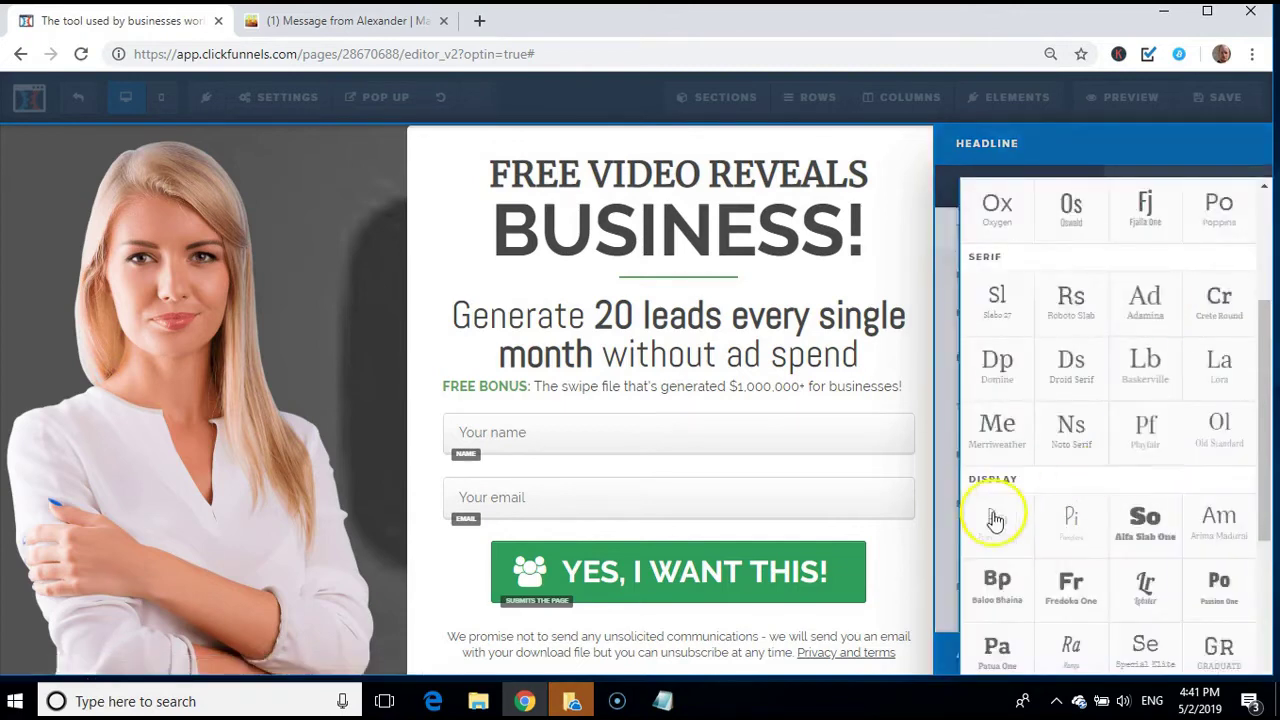
click(995, 522)
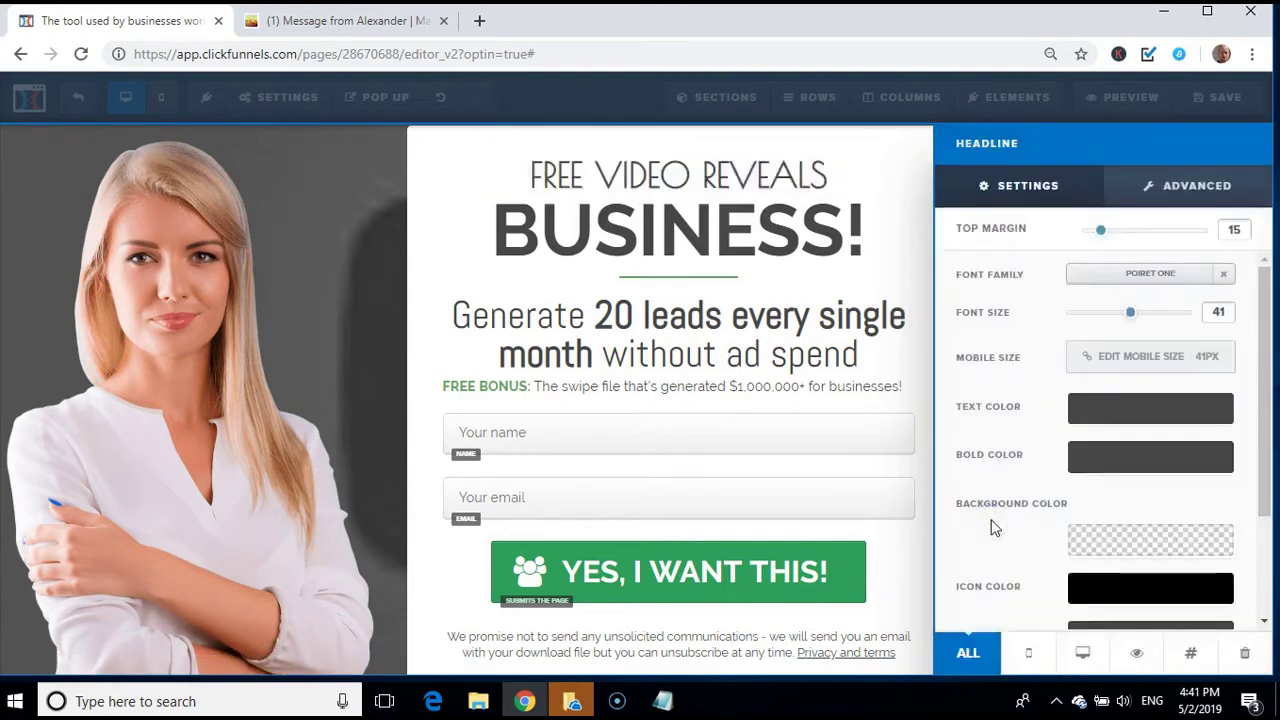
Set the "FREE VIDEO REVEALS" headline's font to Patua One and open its text color picker
click(1142, 276)
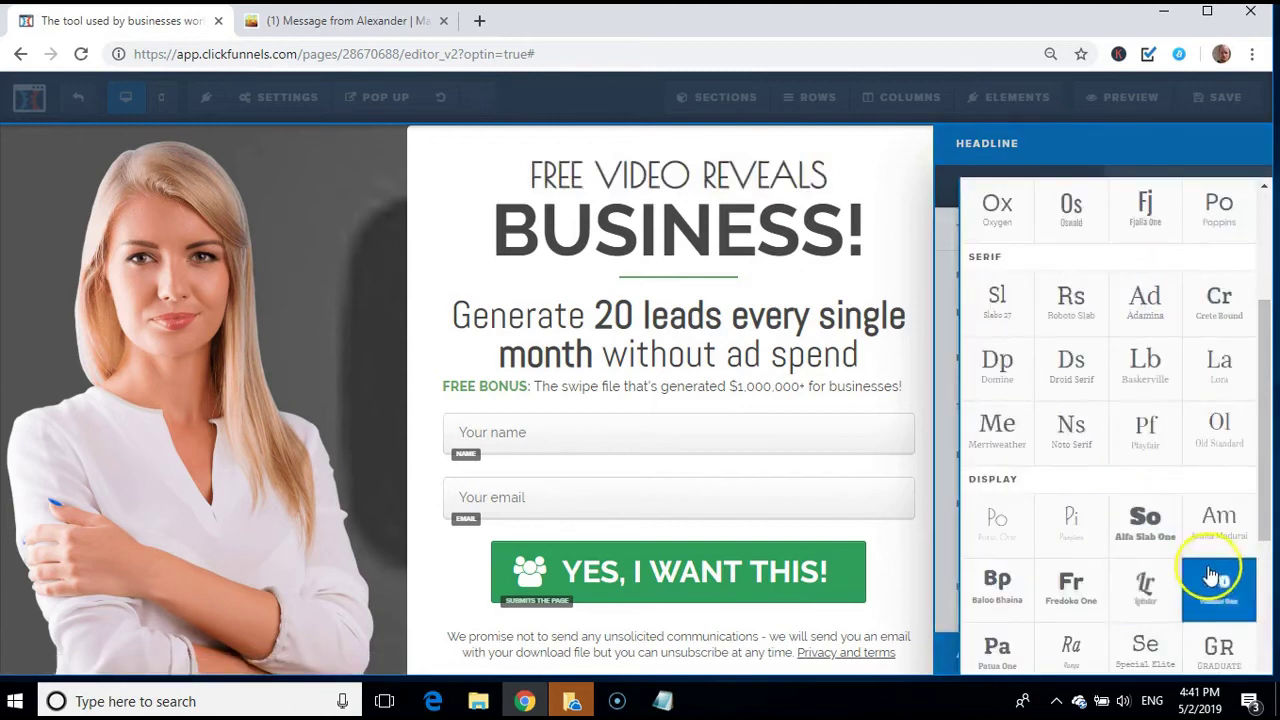
click(997, 655)
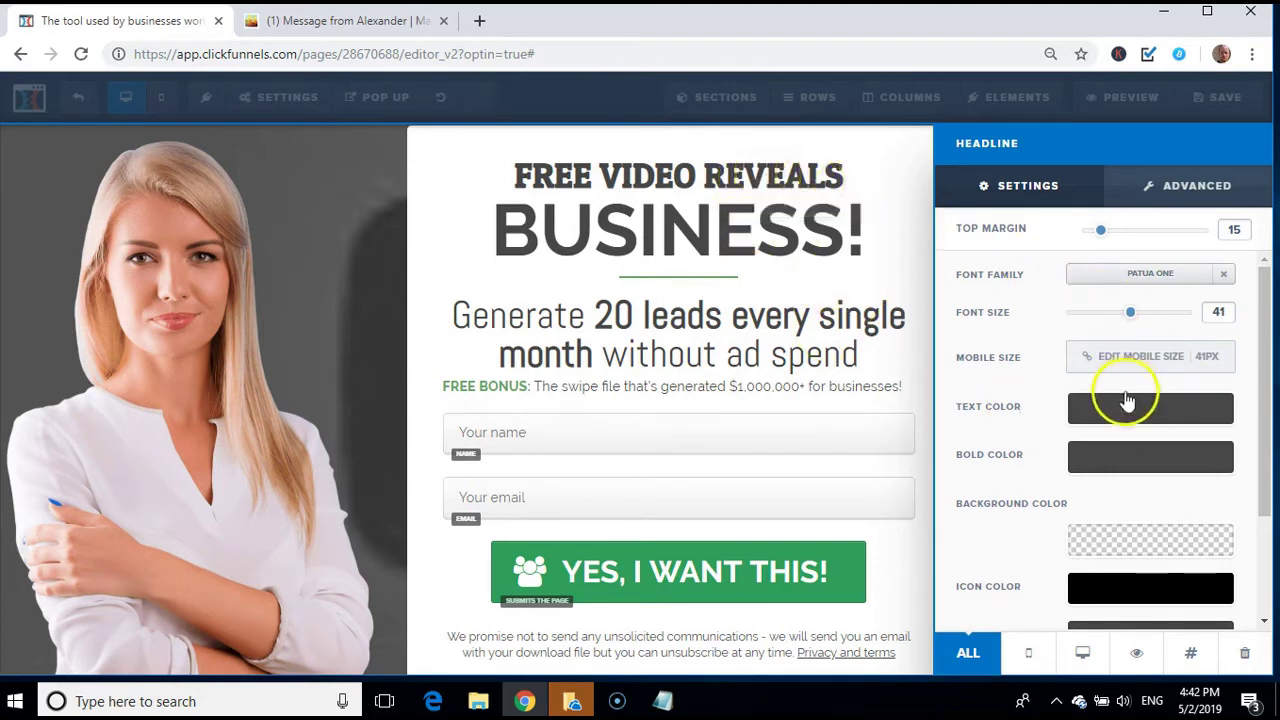
right_click(1148, 418)
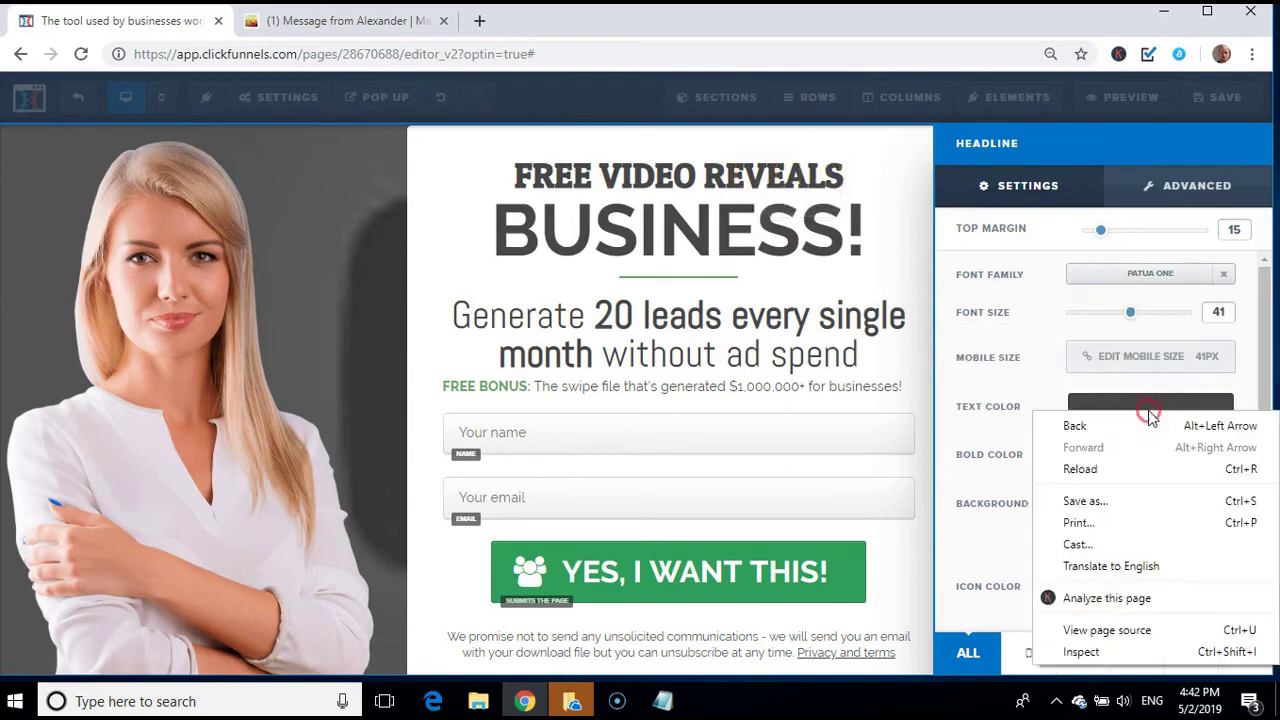
click(1146, 408)
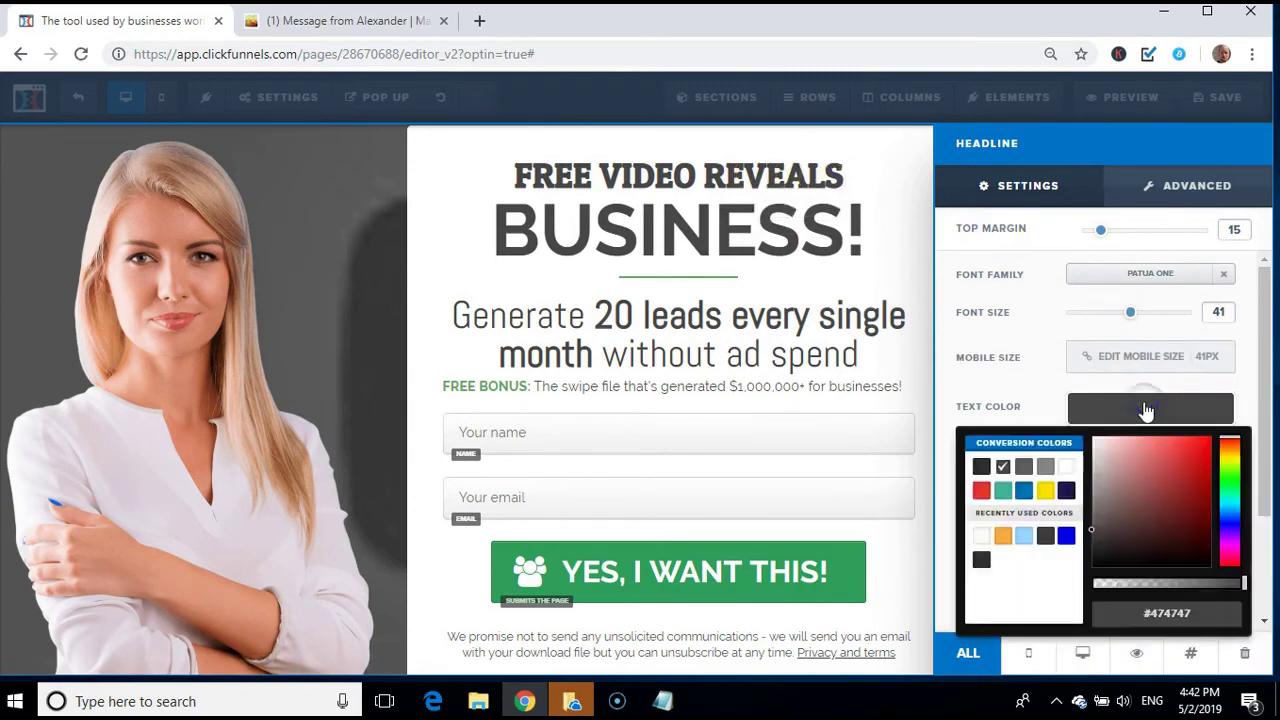
Try bright green #05f50e, dark blue #1e0d75 and orange-red #d94f25 as the headline's text color
click(1228, 487)
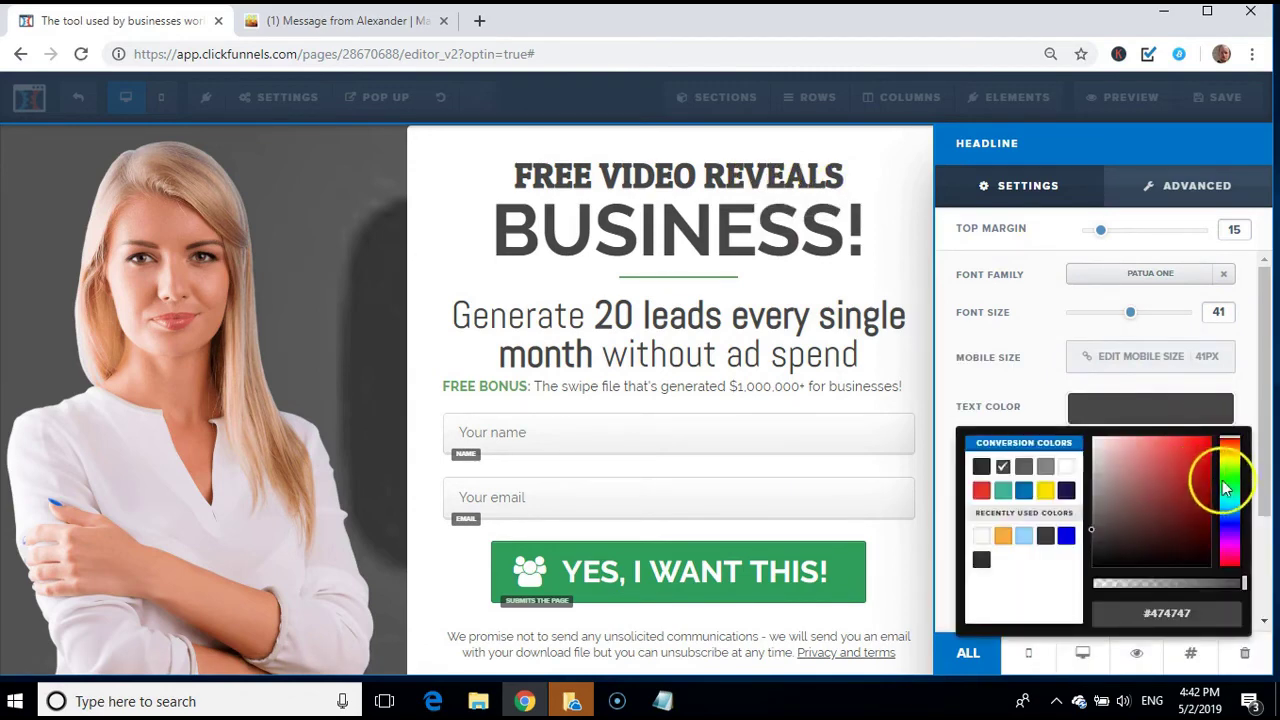
mouse_move(1194, 466)
mouse_down()
mouse_move(1123, 463)
mouse_move(1206, 462)
mouse_move(1204, 490)
mouse_move(1207, 455)
mouse_up()
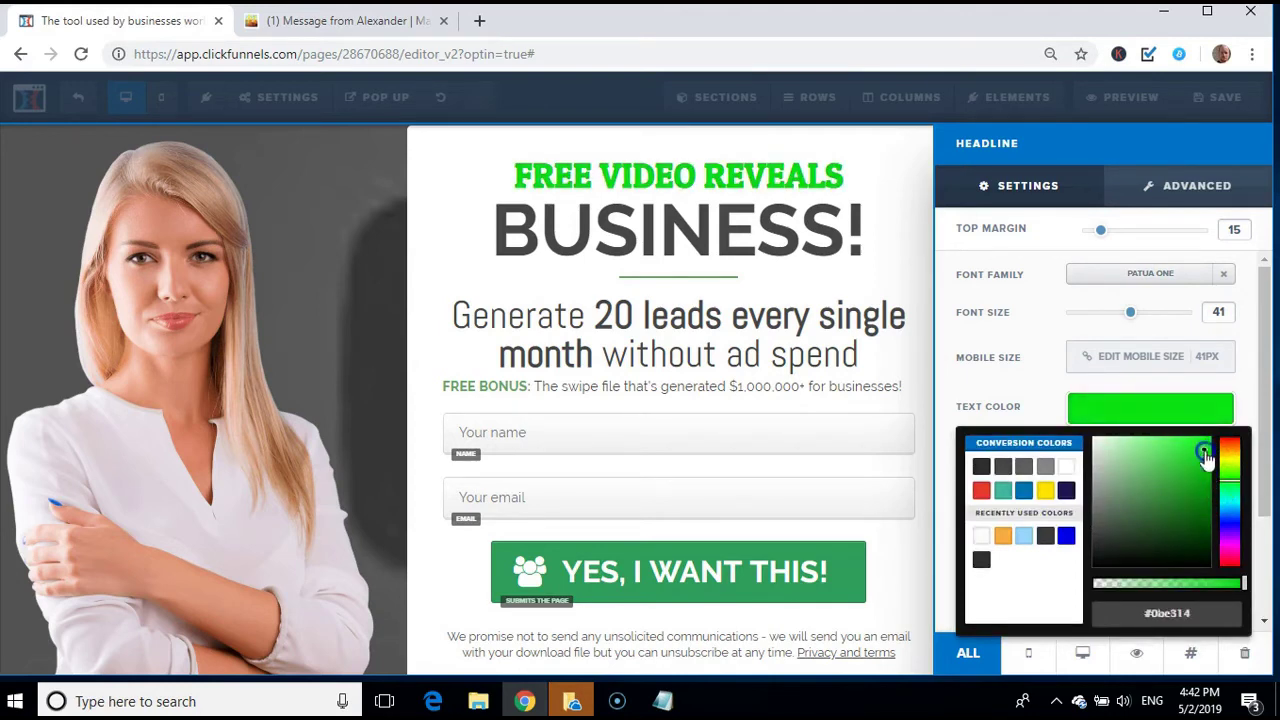
drag(1205, 441, 1206, 444)
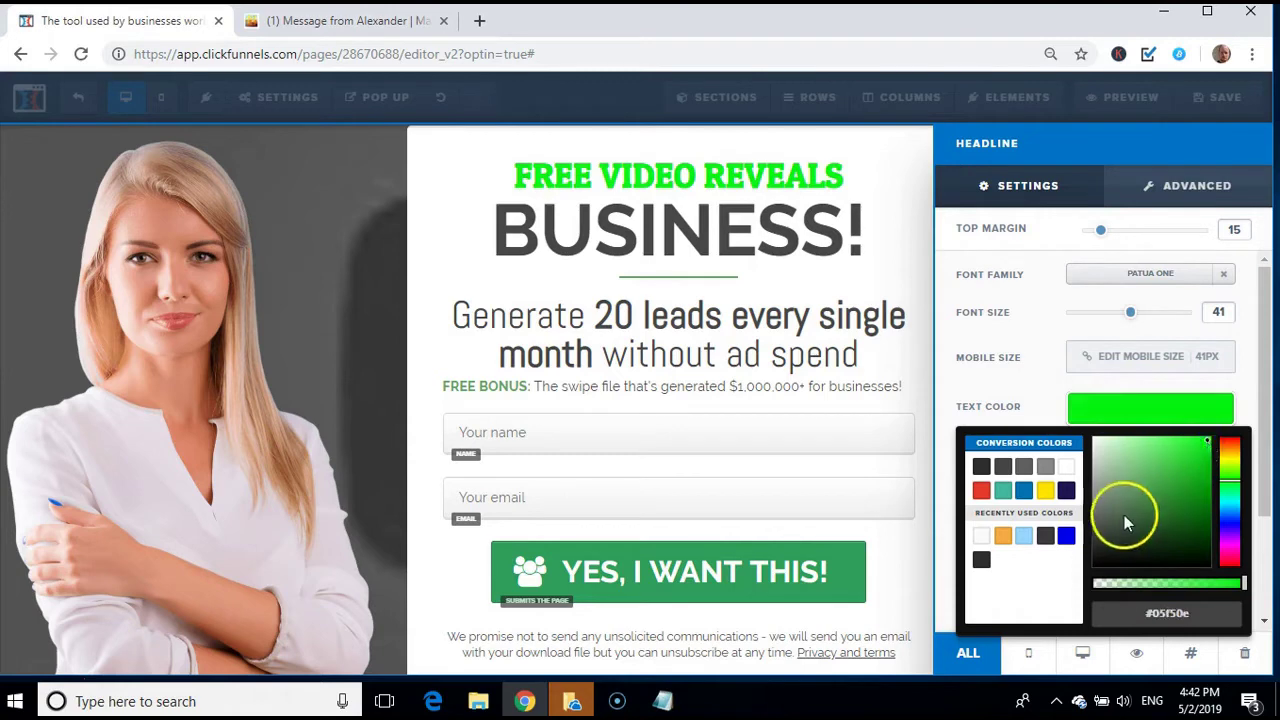
click(1229, 536)
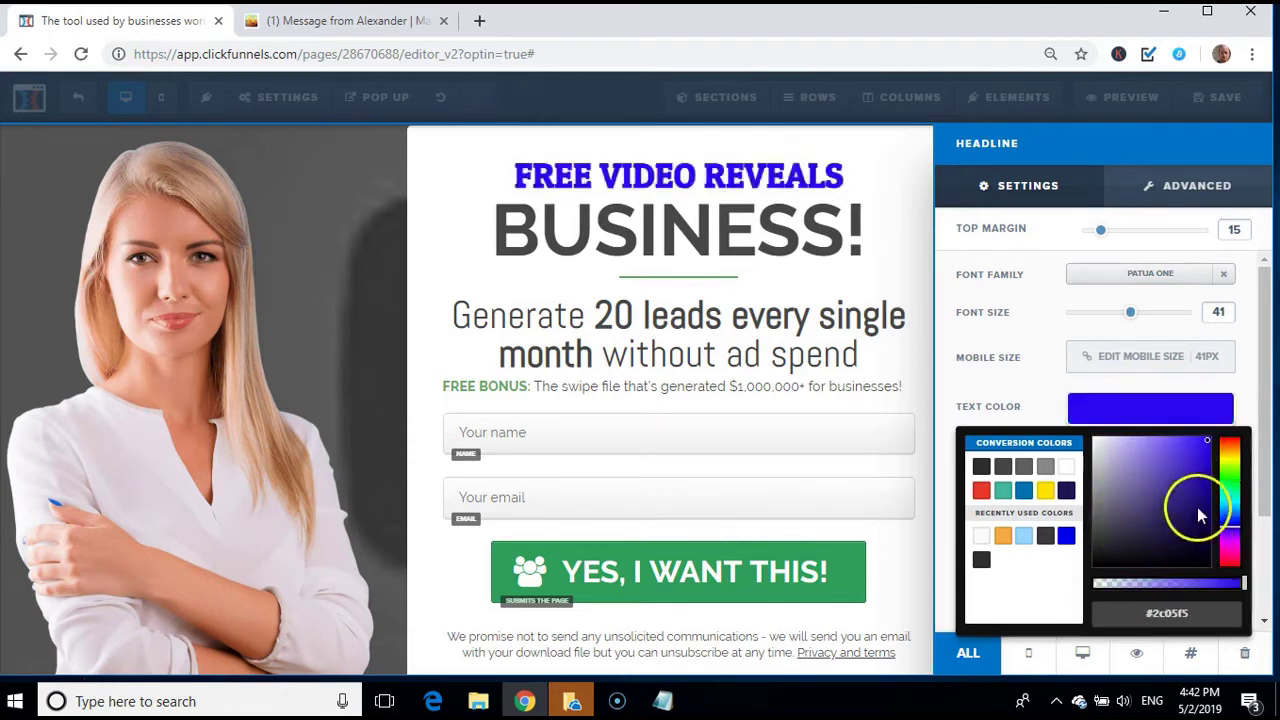
click(1198, 507)
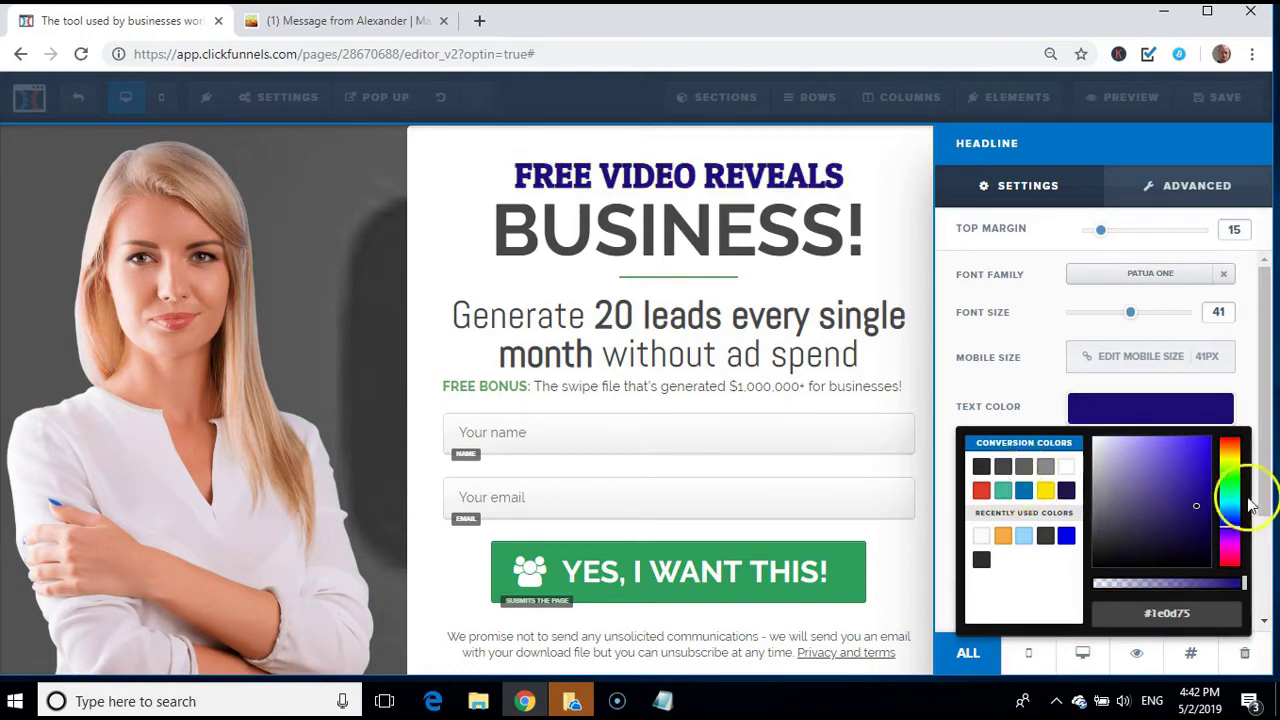
click(1233, 447)
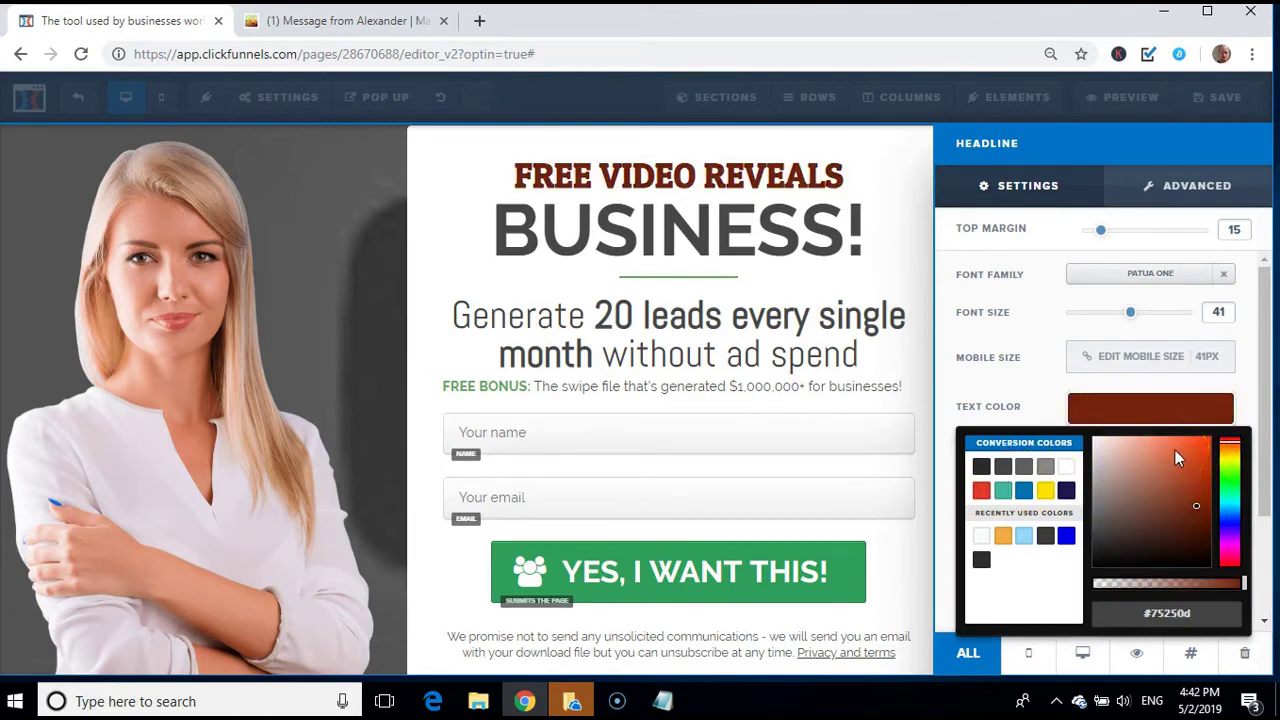
mouse_move(1178, 456)
mouse_down()
mouse_move(1193, 470)
mouse_move(1191, 458)
mouse_up()
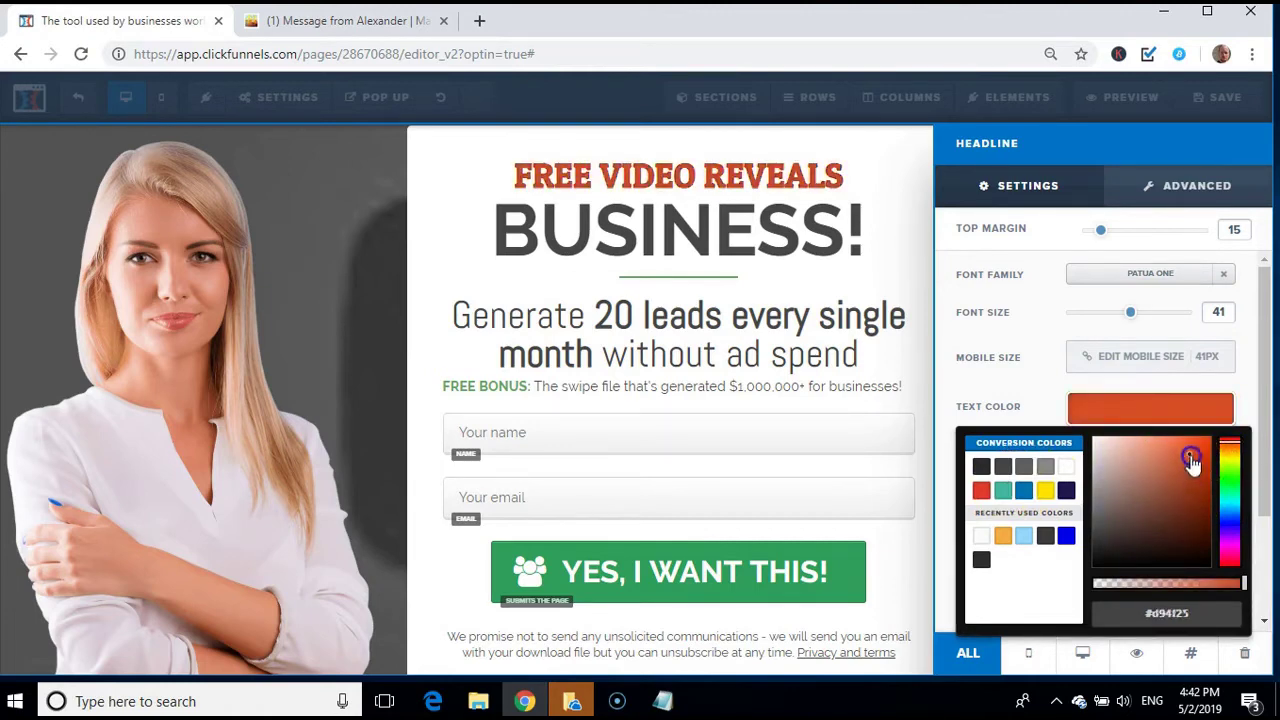
Try green shades for the "FREE VIDEO REVEALS" headline, and set its text color to dark blue #090391
right_click(1233, 489)
click(1231, 496)
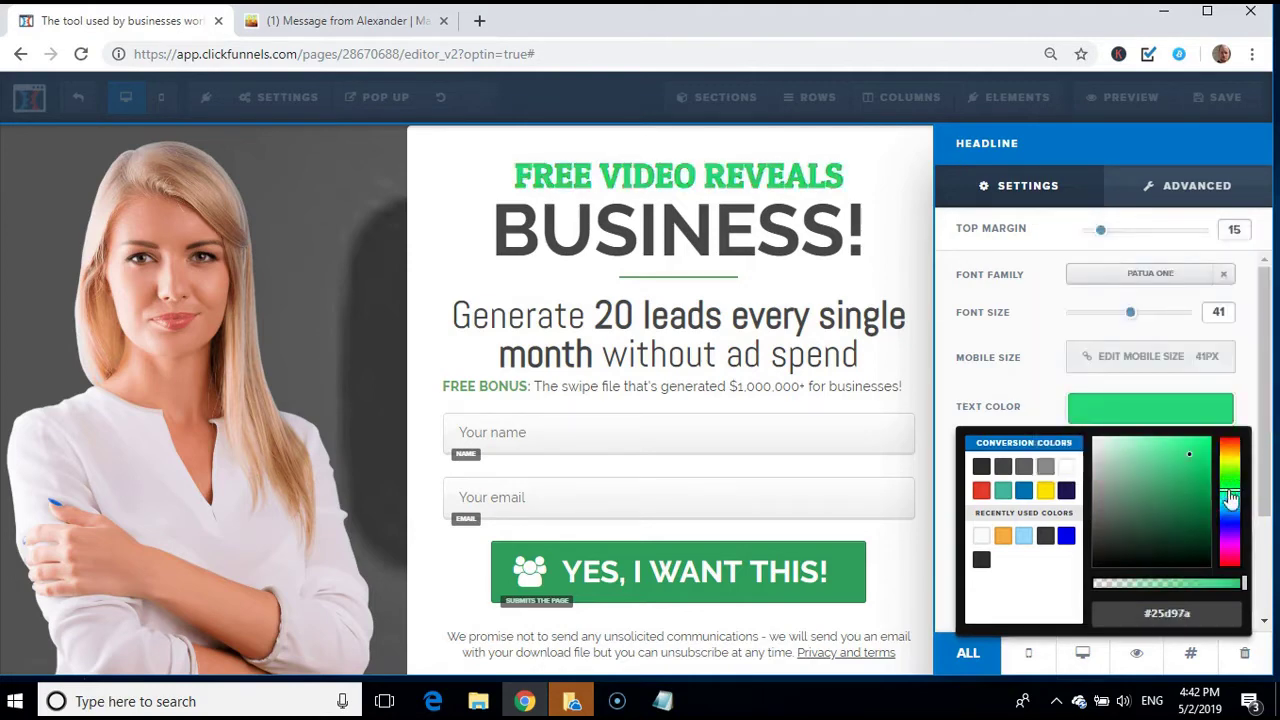
mouse_move(1231, 498)
mouse_down()
mouse_move(1233, 480)
mouse_move(1197, 471)
mouse_move(1199, 449)
mouse_move(1210, 500)
mouse_up()
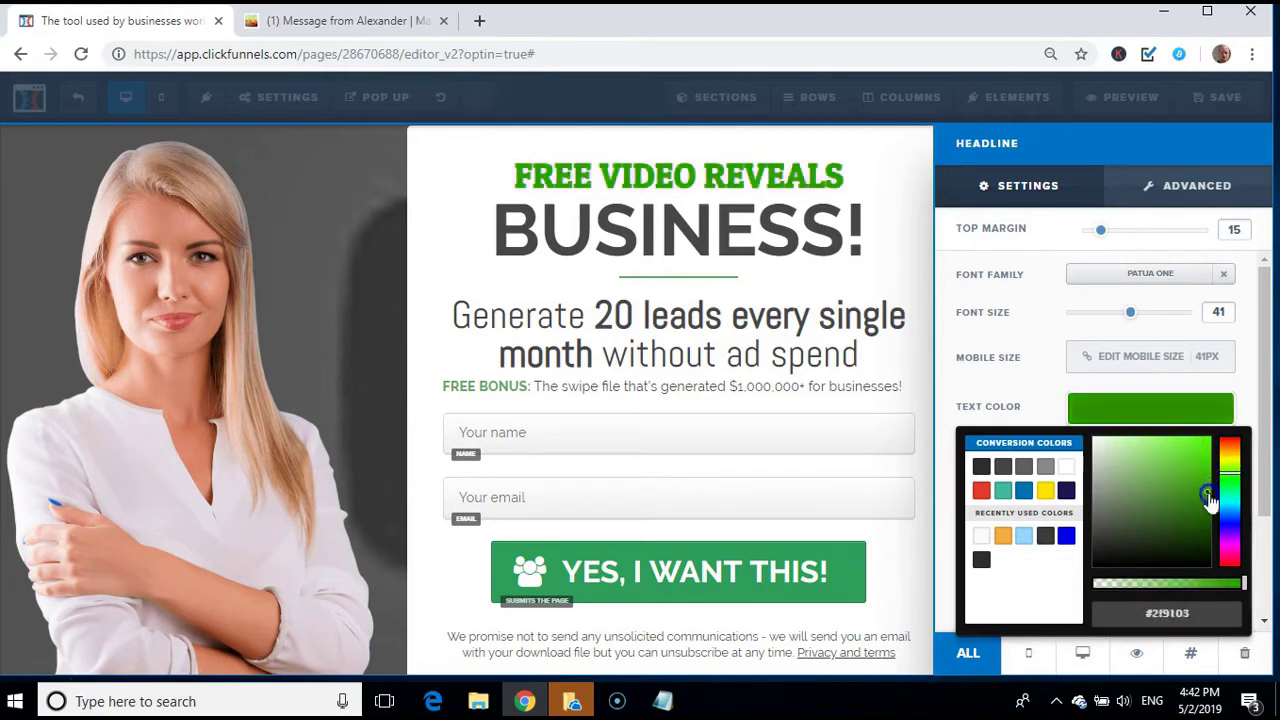
click(1230, 527)
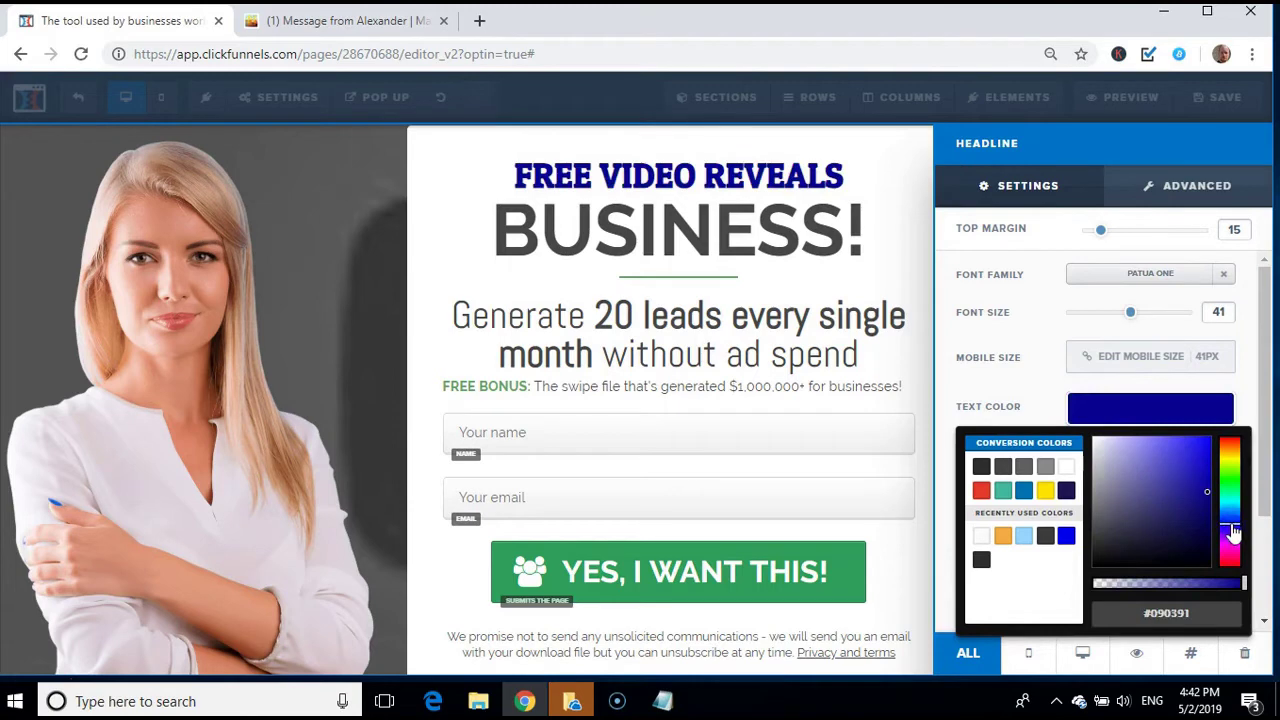
Increase the "FREE VIDEO REVEALS" headline's font size to 52 and leave its settings
click(1014, 386)
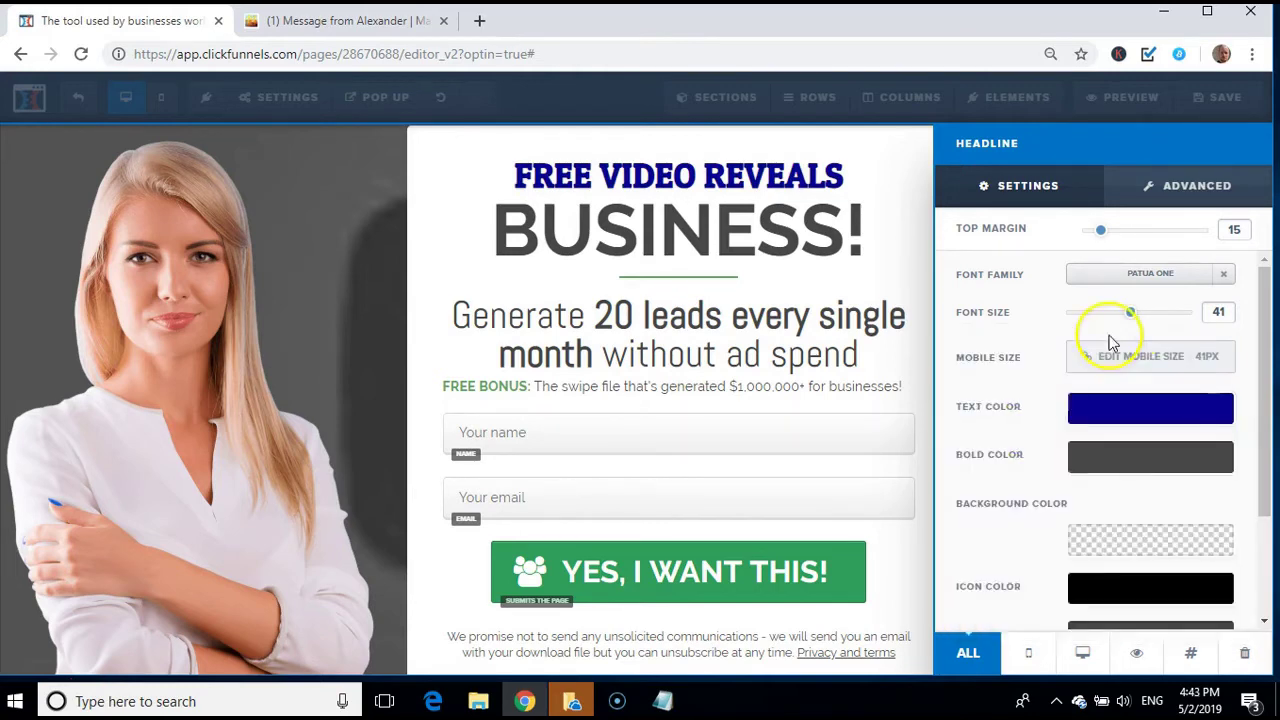
mouse_move(1132, 316)
mouse_down()
mouse_move(1184, 320)
mouse_move(1153, 318)
mouse_up()
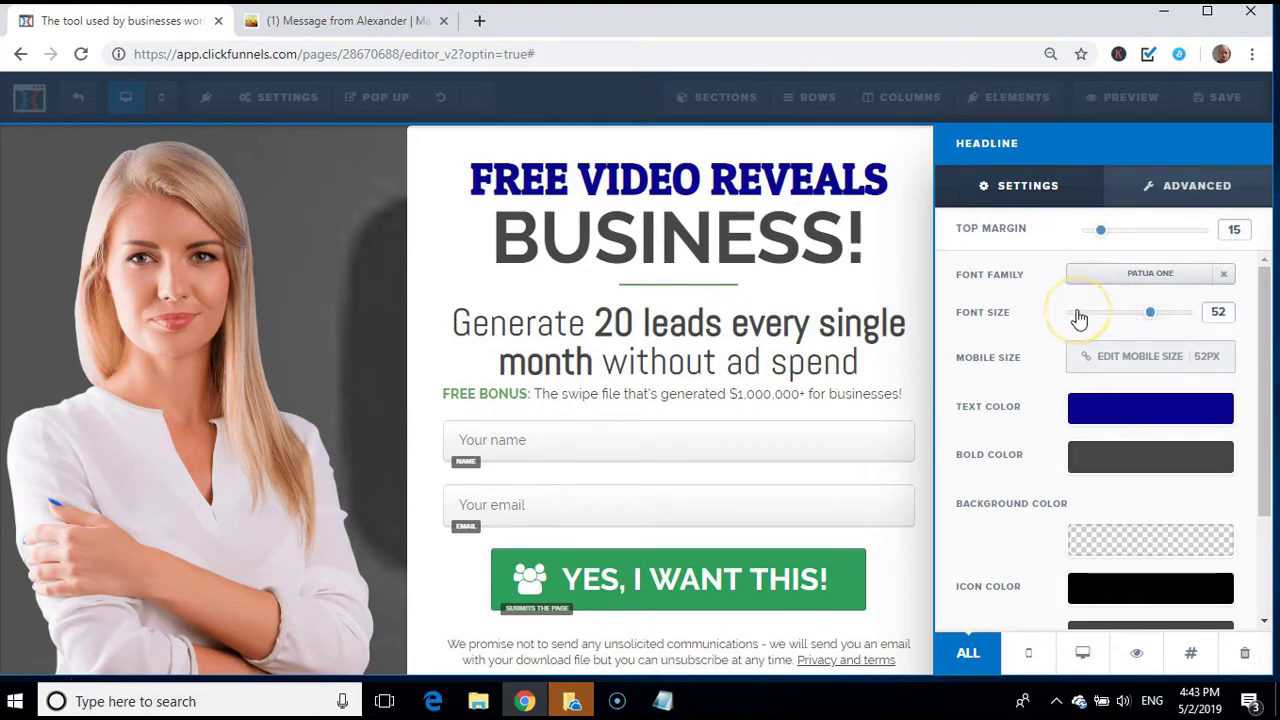
click(785, 240)
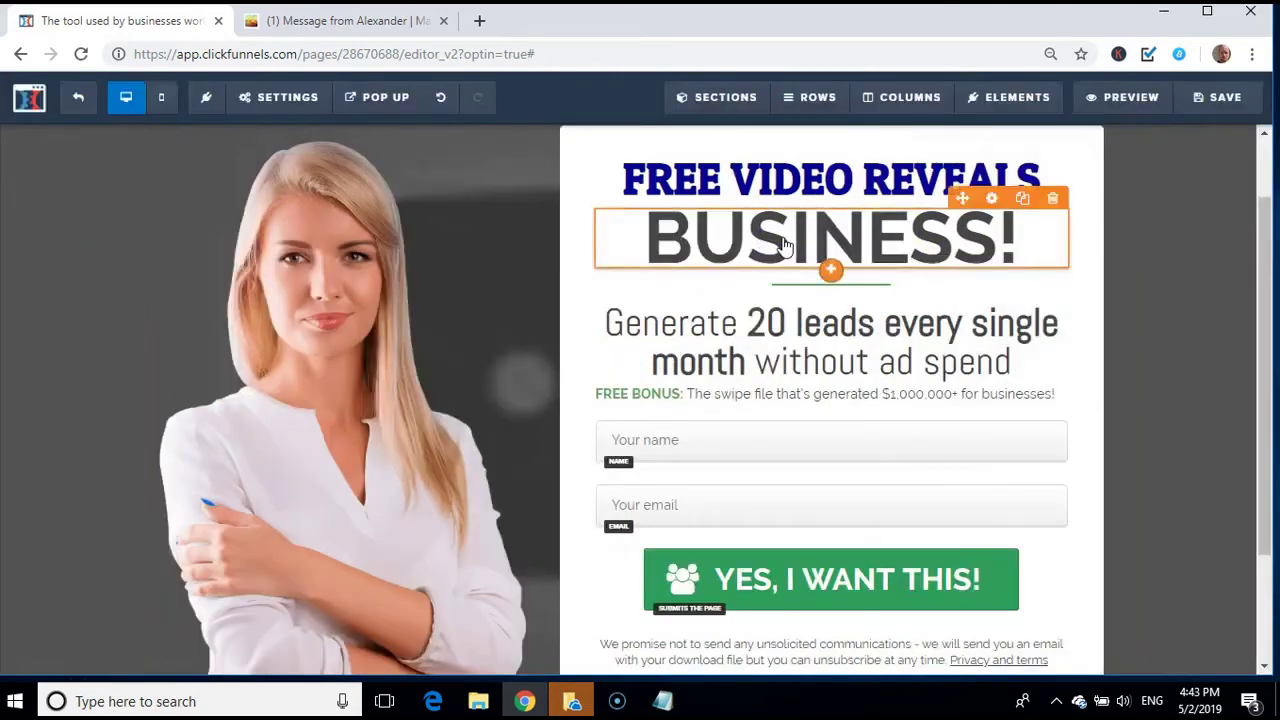
Remove the "BUSINESS!" headline text beneath "FREE VIDEO REVEALS"
double_click(784, 243)
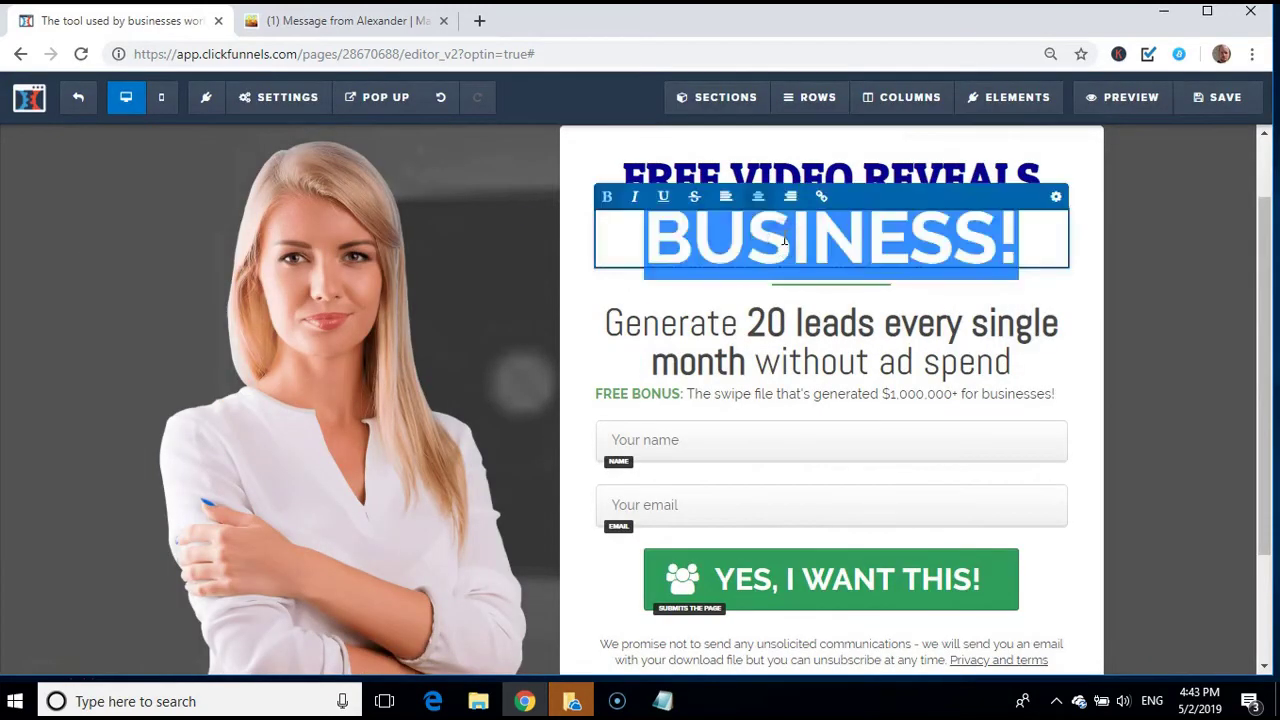
key(BackSpace)
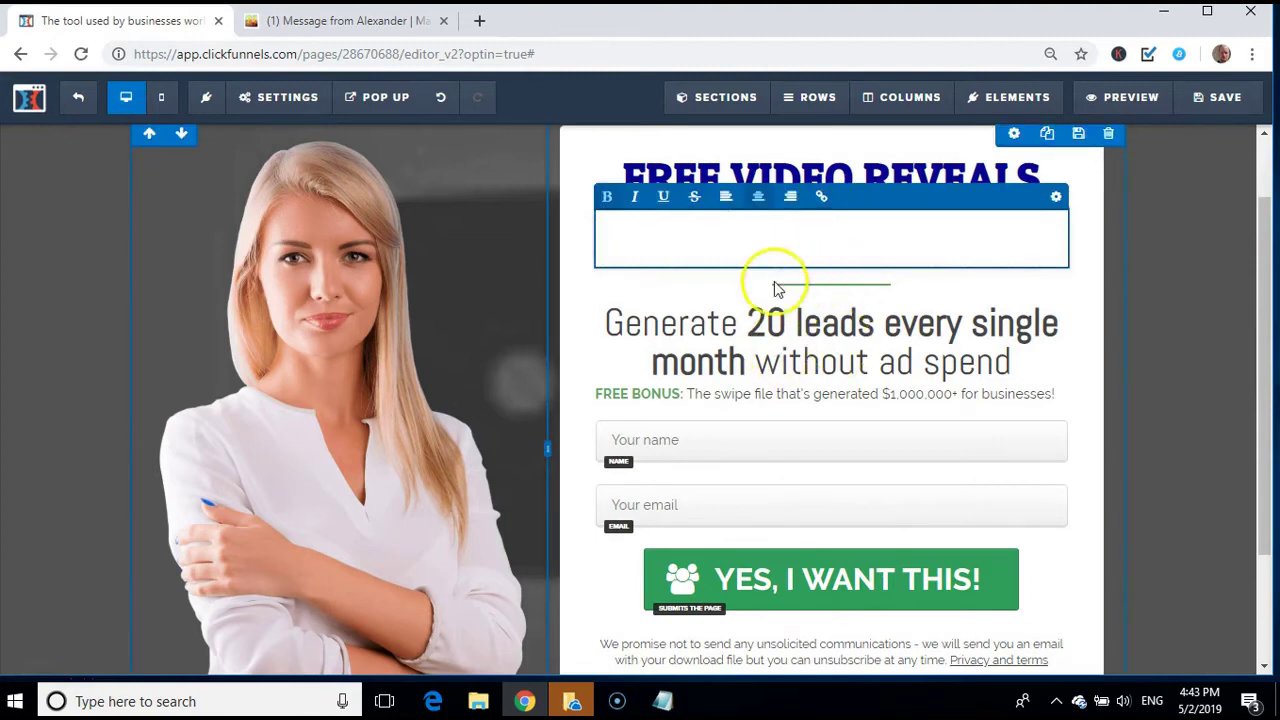
click(743, 313)
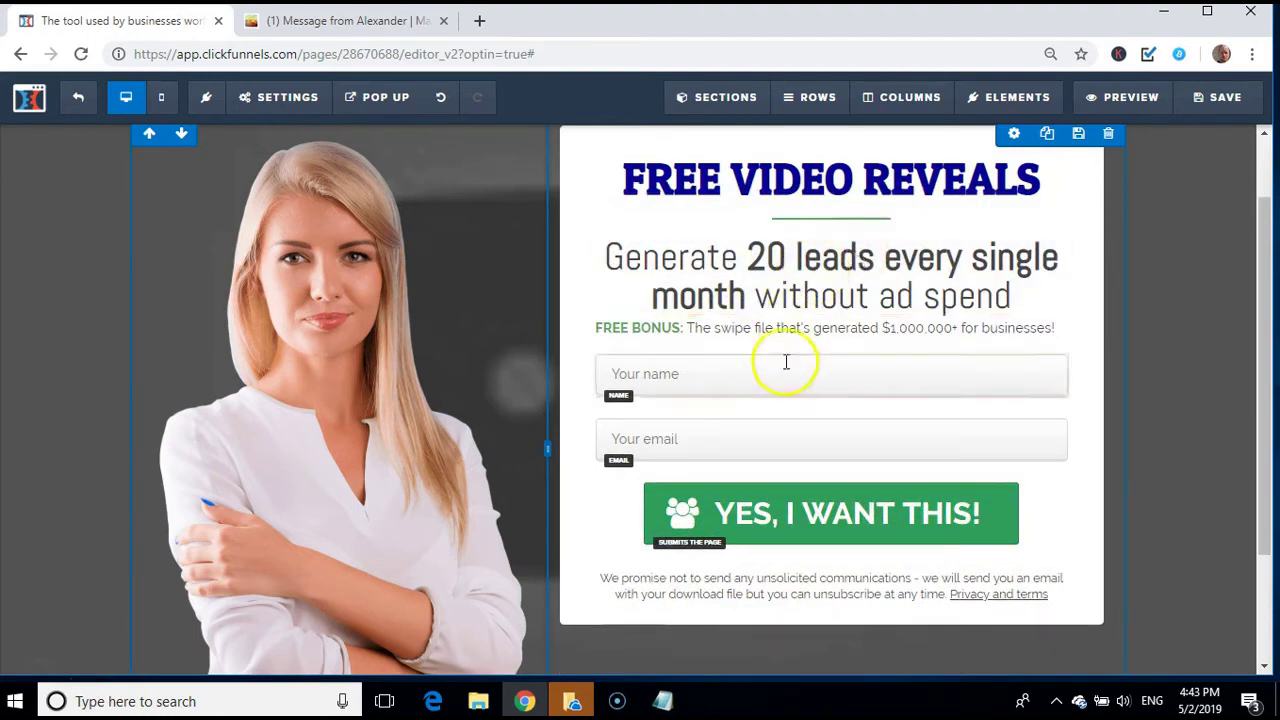
Replace the sub-headline with "How To Magically Manifest REAL, Spendable Cash... Starting In The Next 24 Hours..." copied from the Notepad notes
click(663, 701)
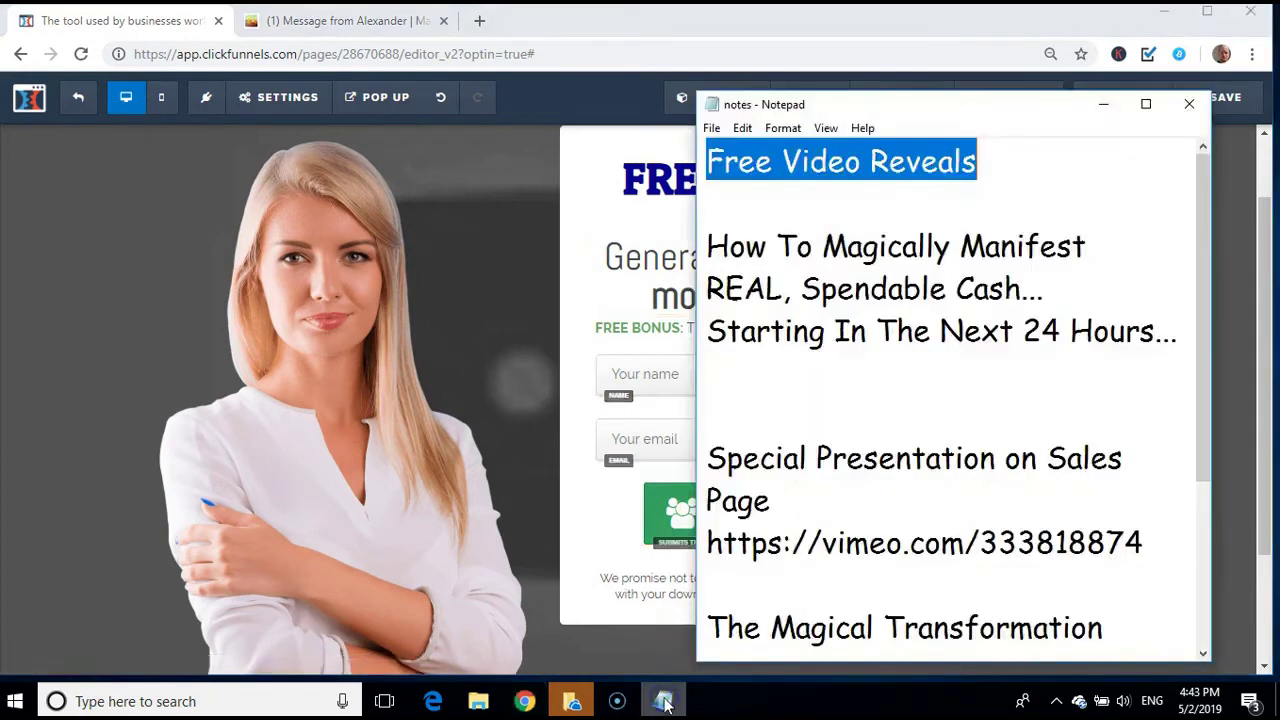
drag(709, 244, 1183, 328)
key(ctrl+c)
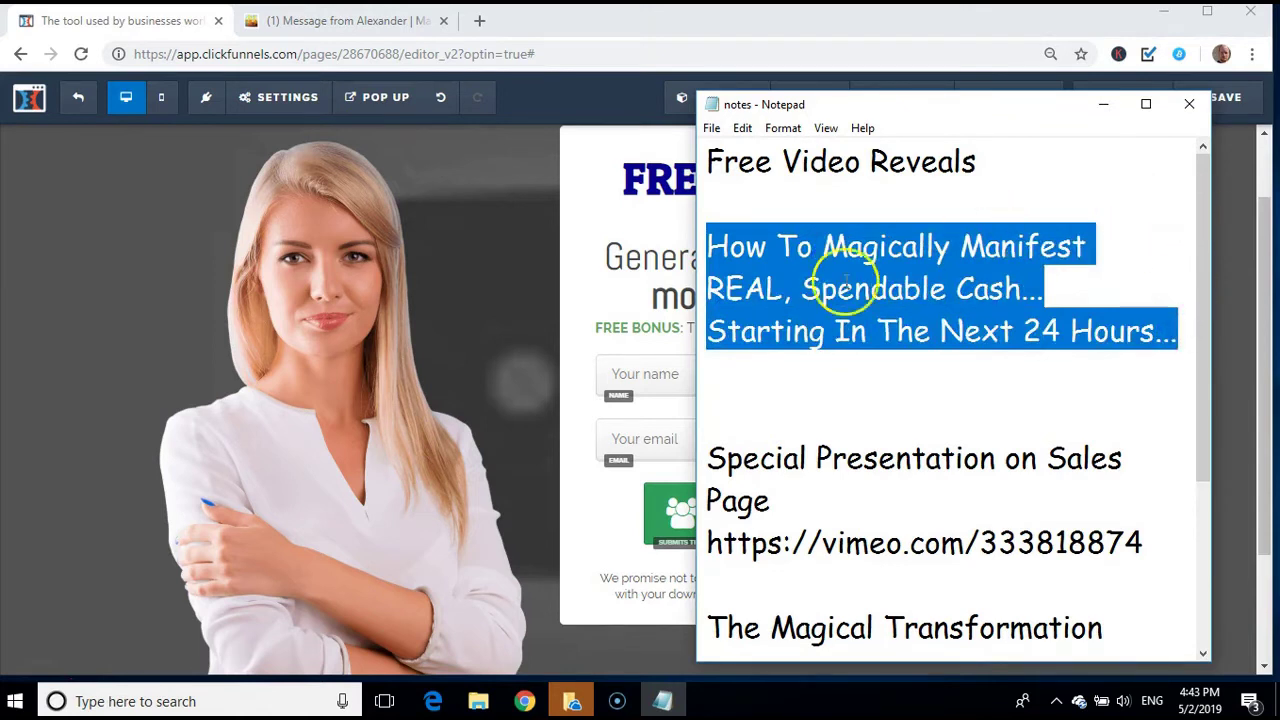
click(632, 270)
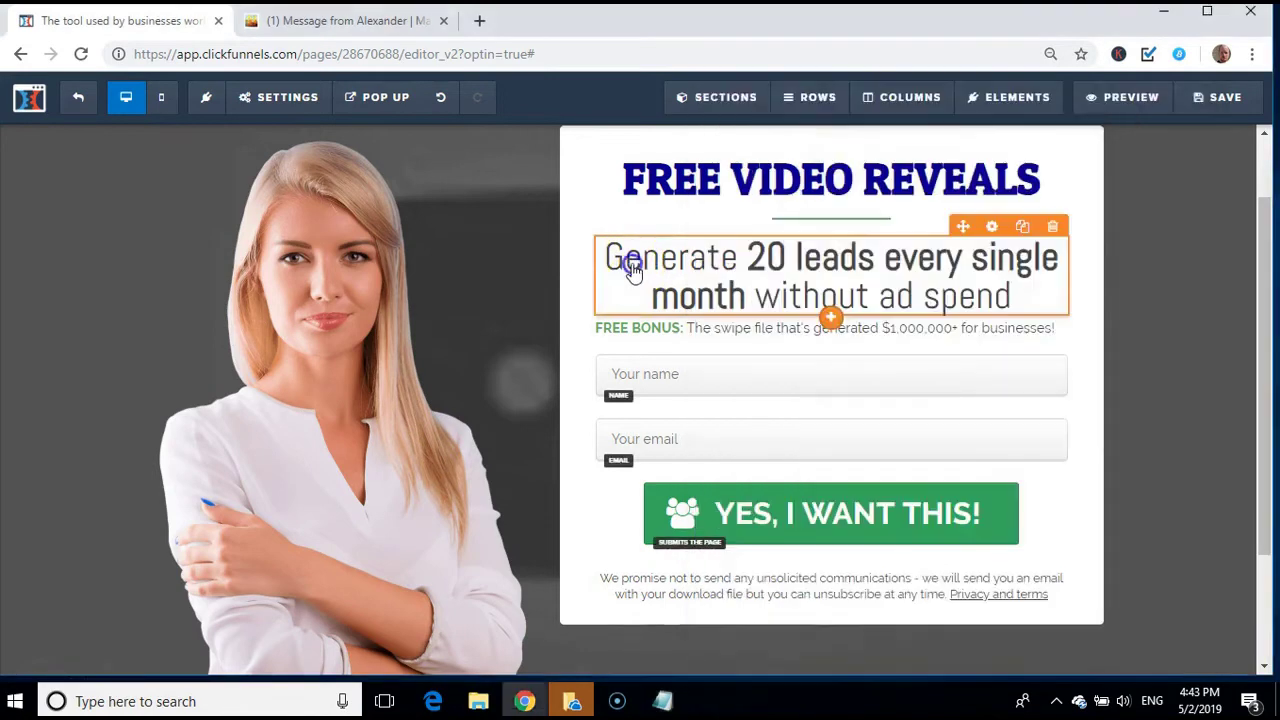
click(631, 263)
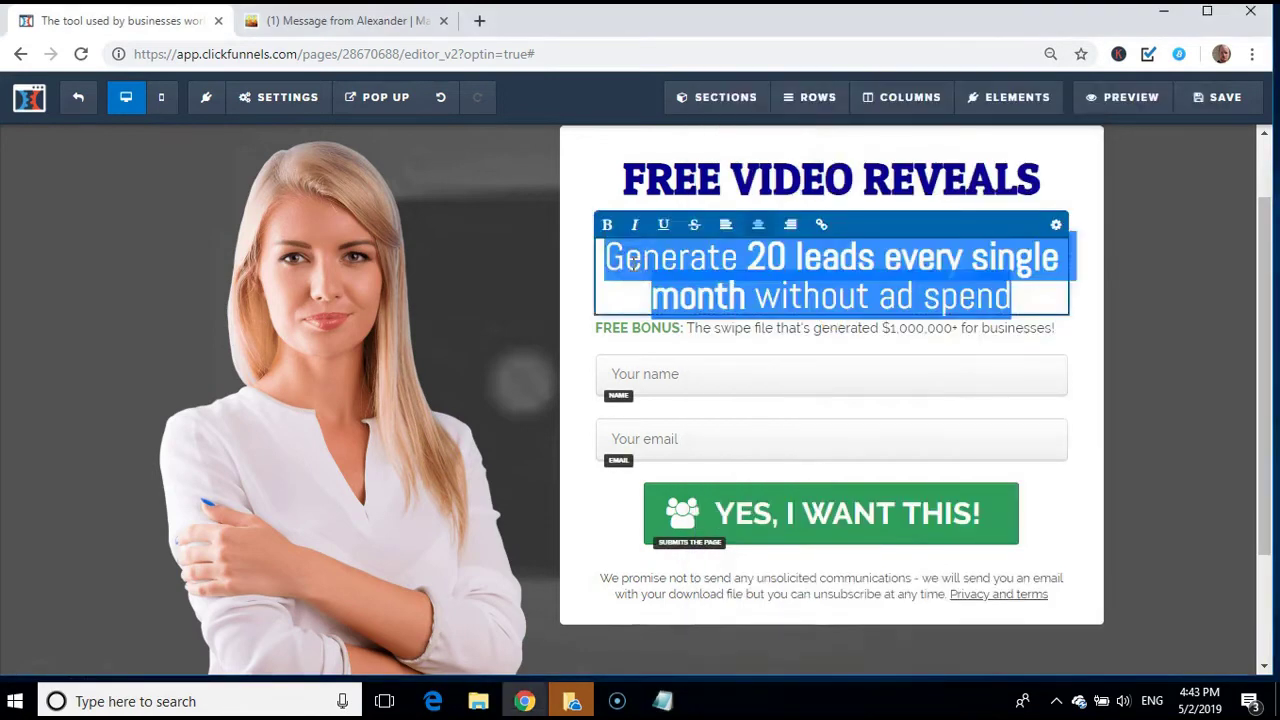
key(ctrl+v)
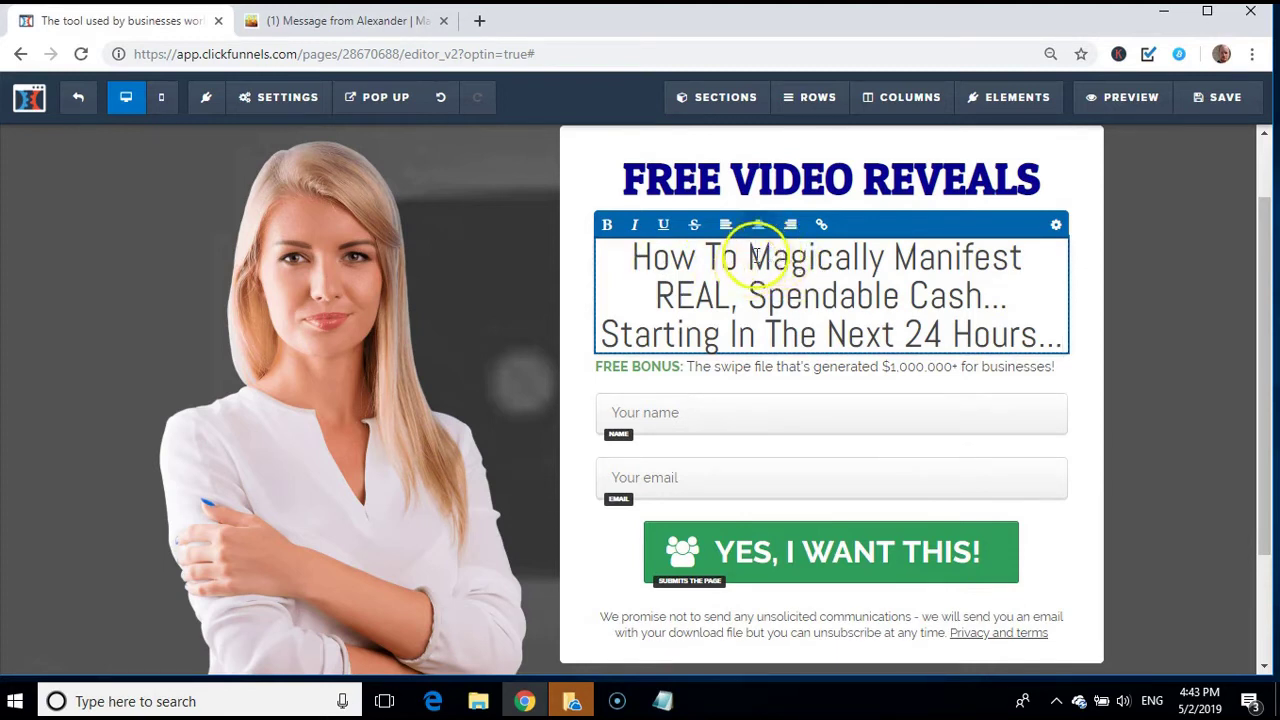
Bold "Magically Manifest", "Spendable Cash" and "The Next 24 Hours" in the sub-headline, and open the sub-headline's settings
drag(748, 260, 1027, 263)
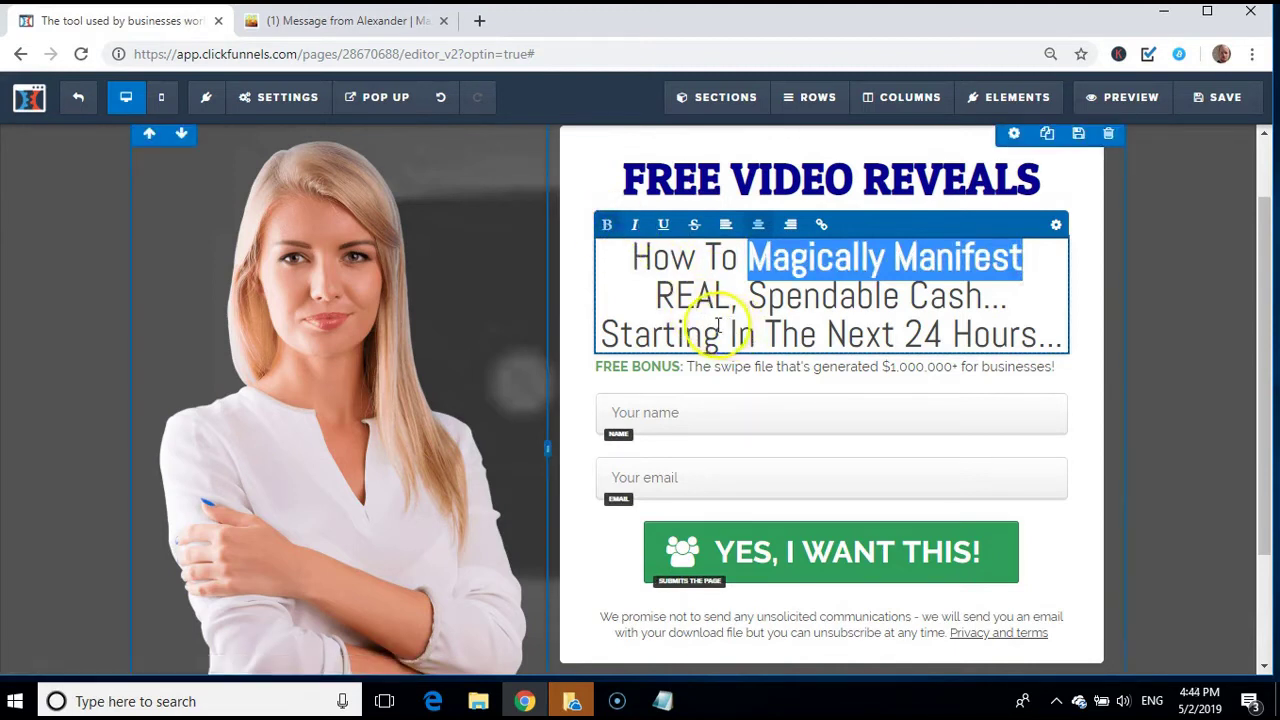
drag(749, 292, 985, 299)
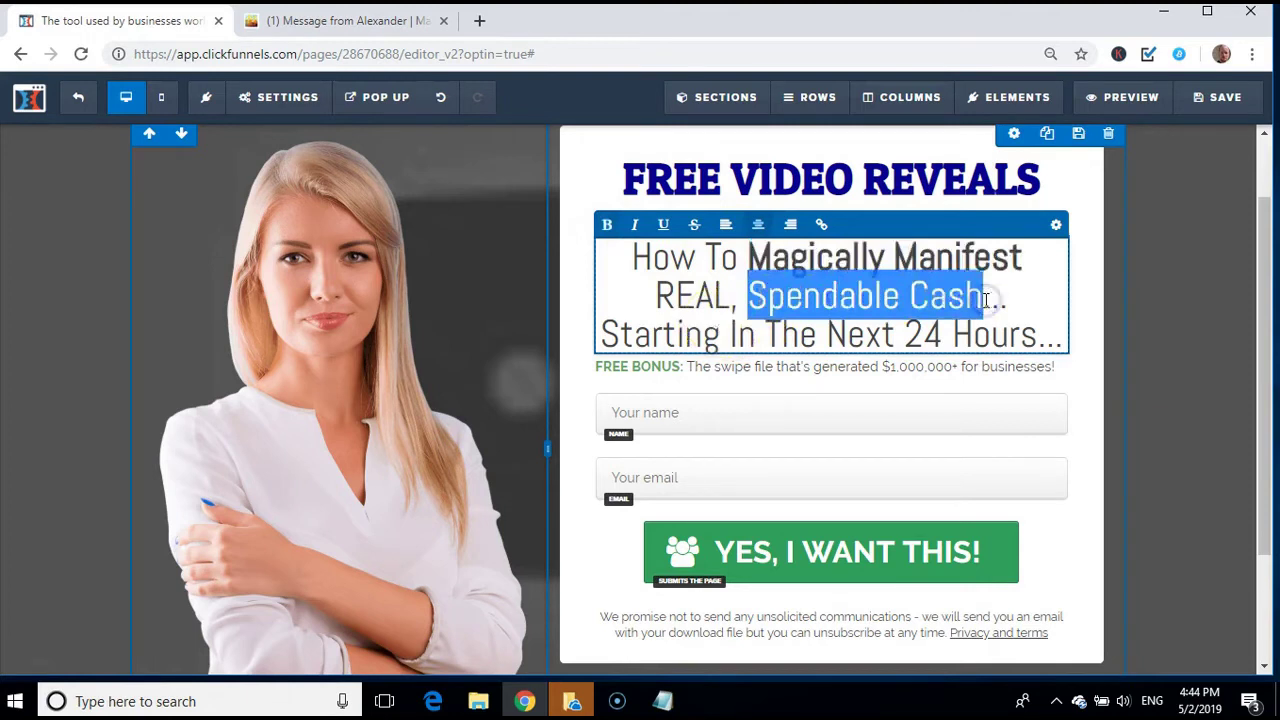
click(606, 226)
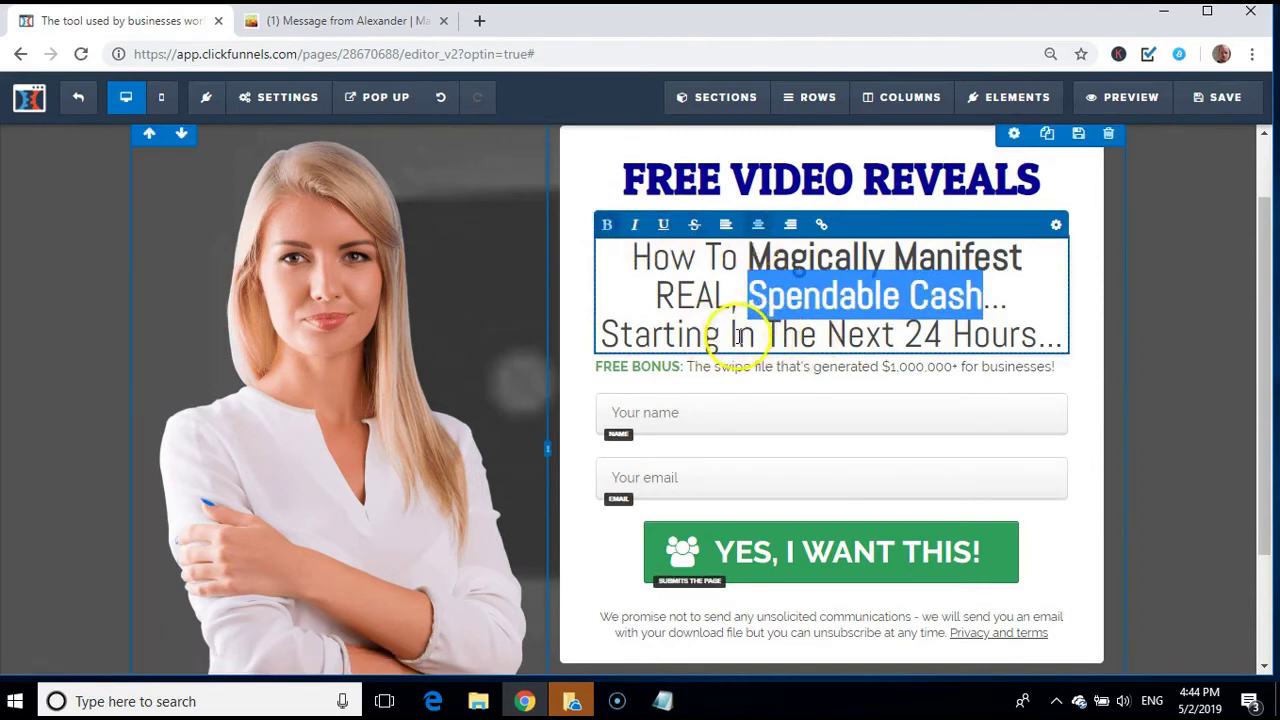
drag(766, 333, 1048, 331)
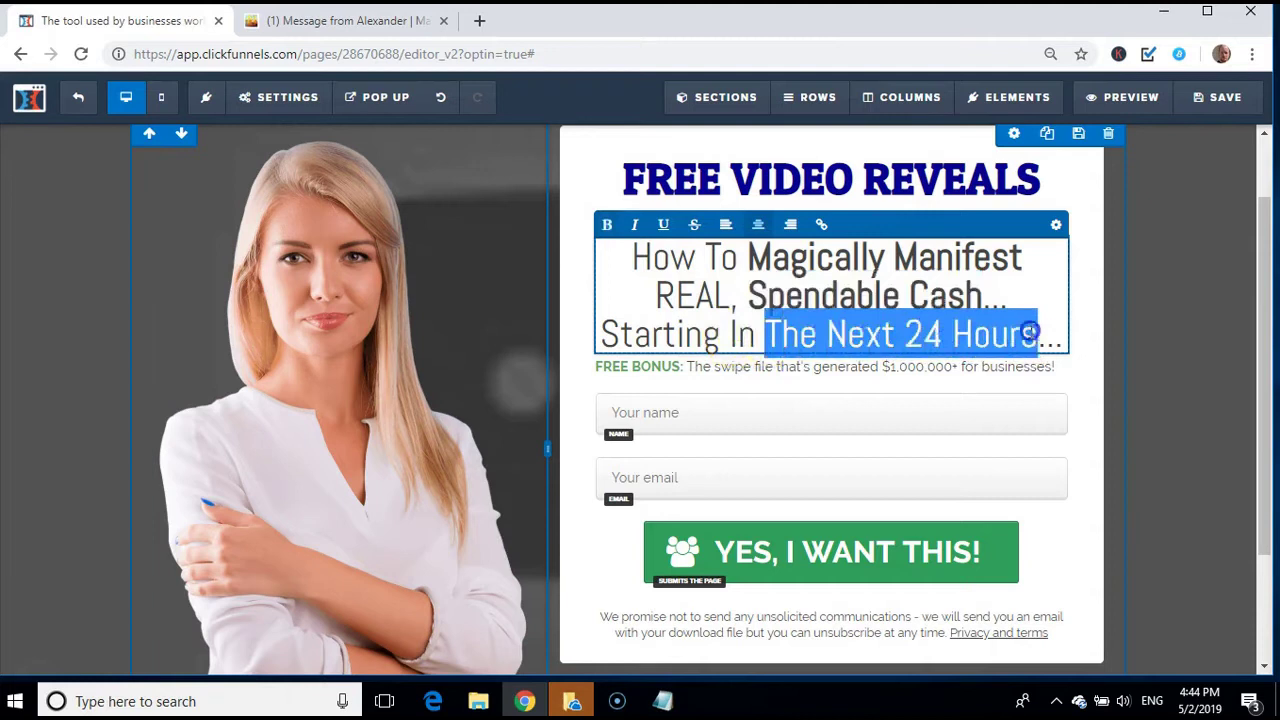
click(606, 224)
click(694, 307)
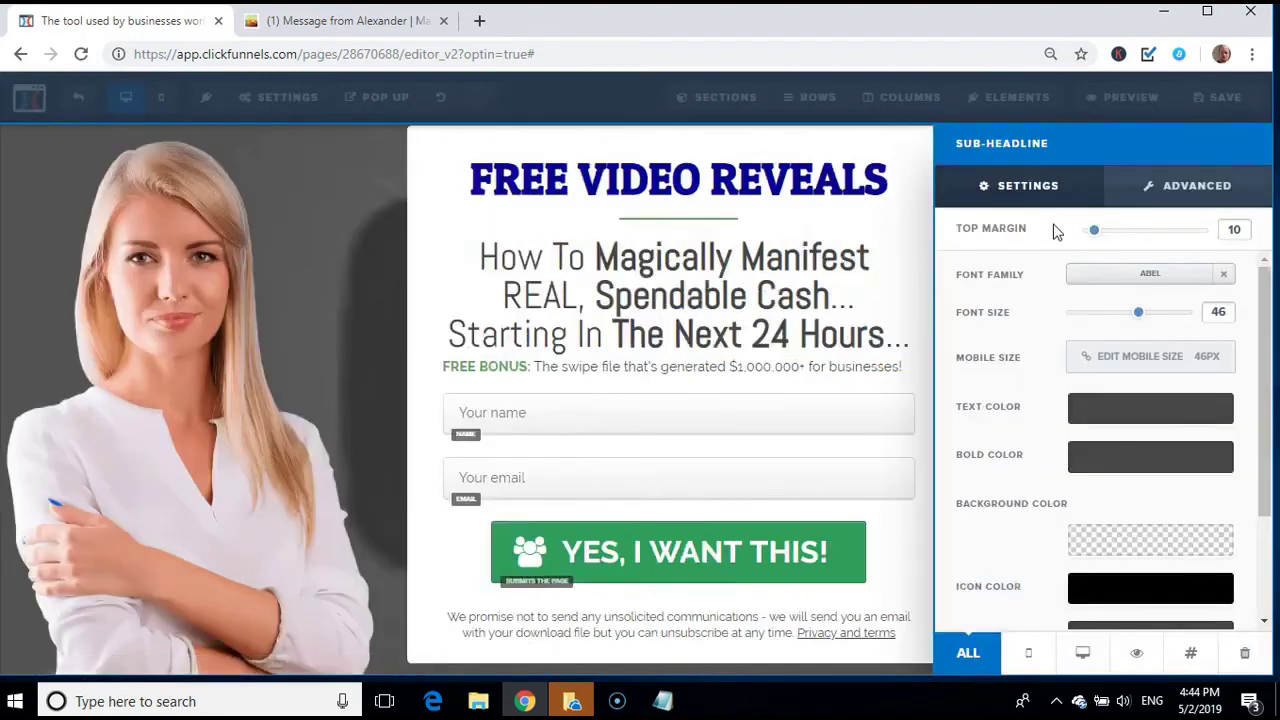
Try near-black #090909 and dark green #194314 as the sub-headline's text color
click(1107, 425)
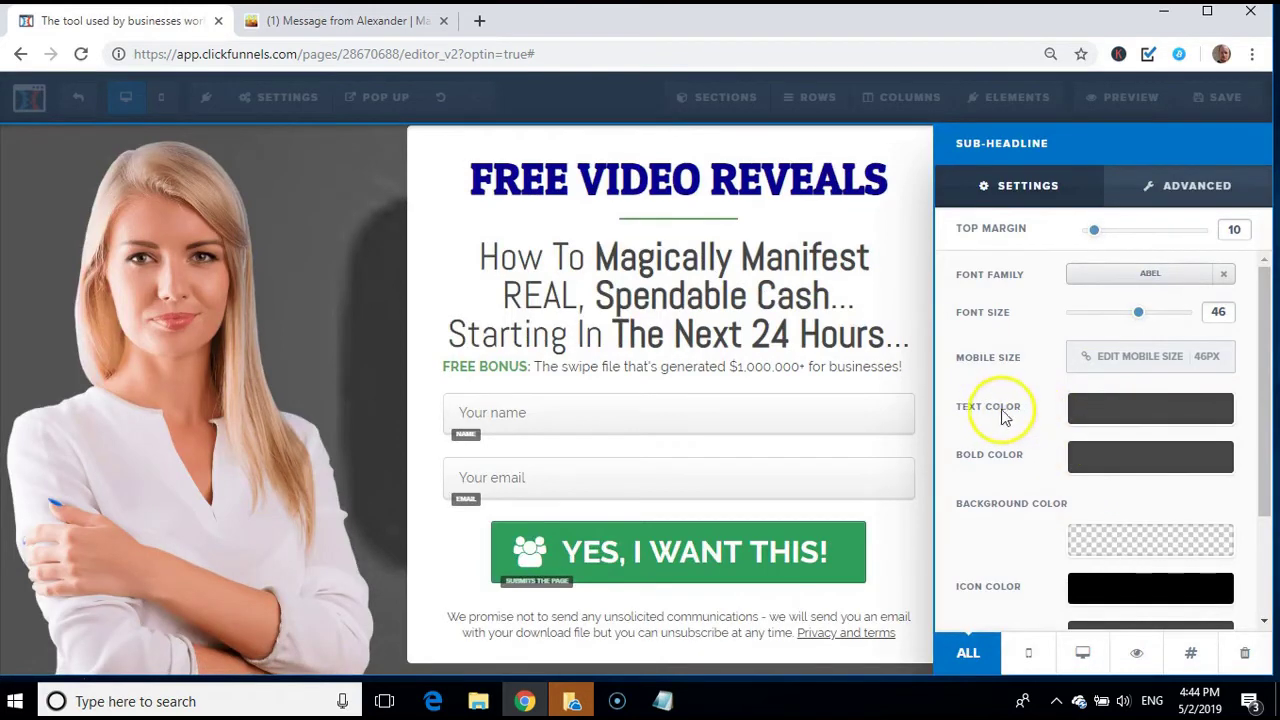
click(1107, 417)
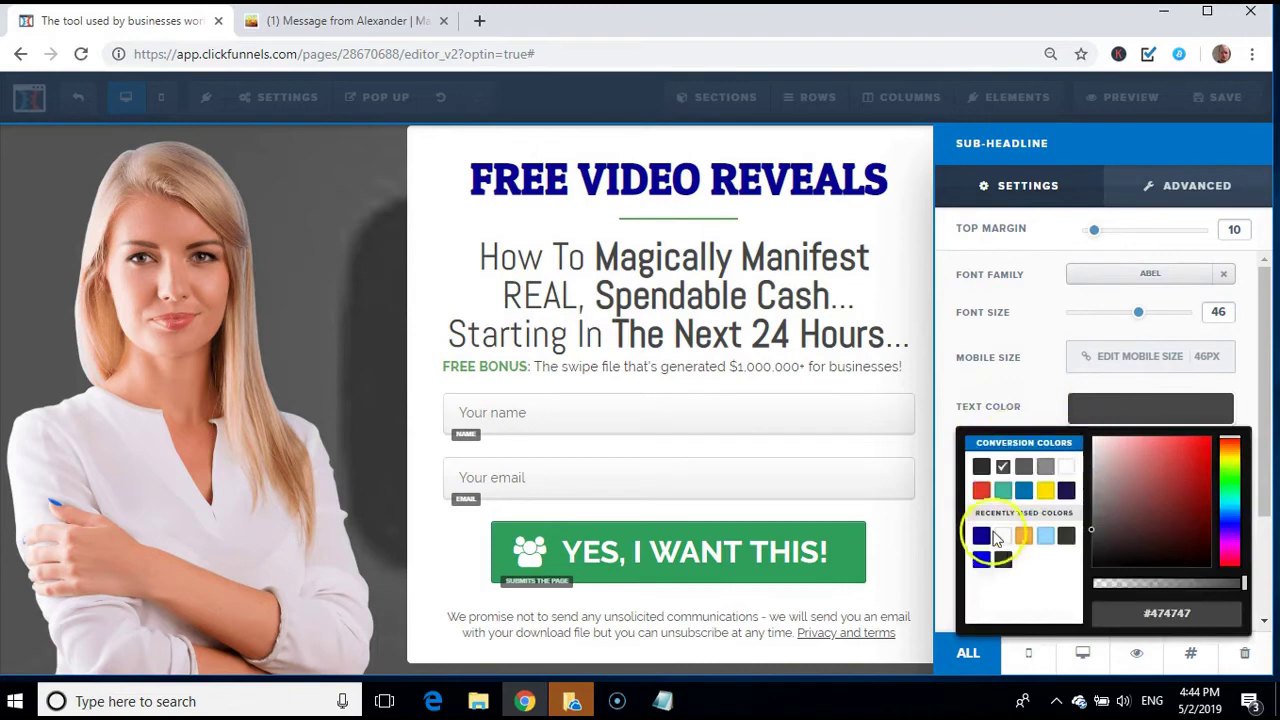
mouse_move(1118, 536)
mouse_down()
mouse_move(1111, 571)
mouse_move(1097, 568)
mouse_up()
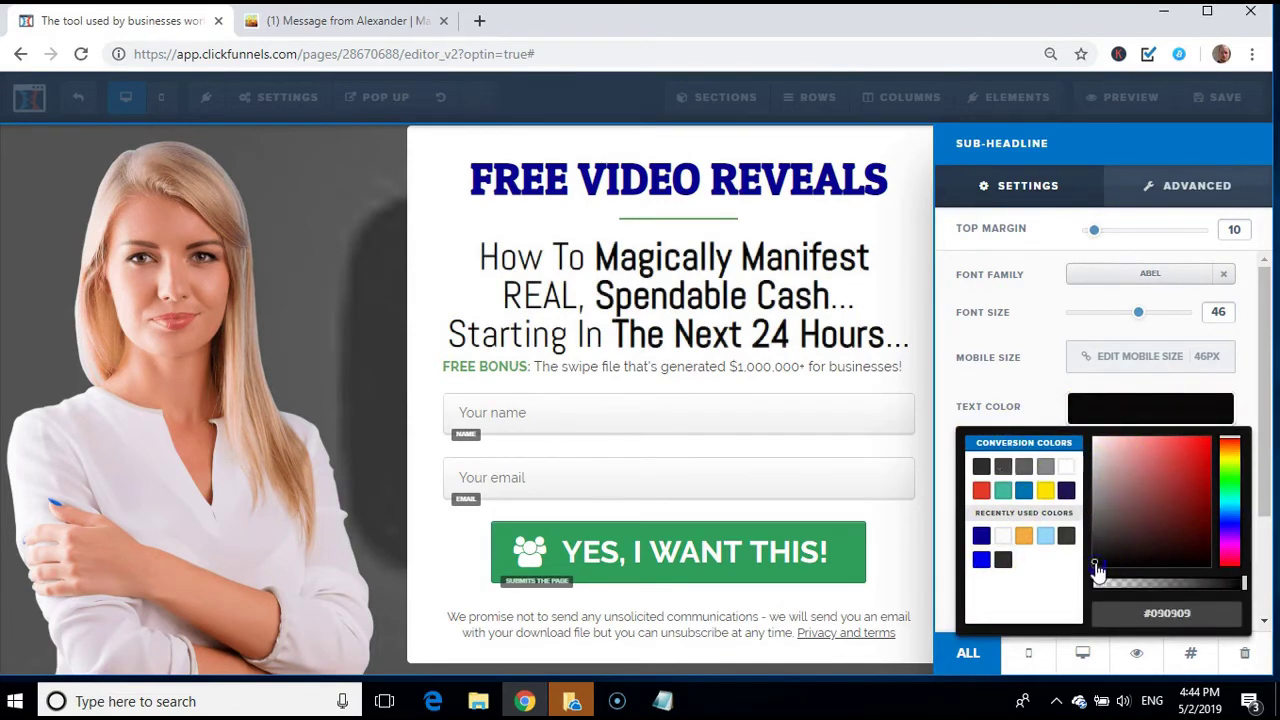
click(1232, 478)
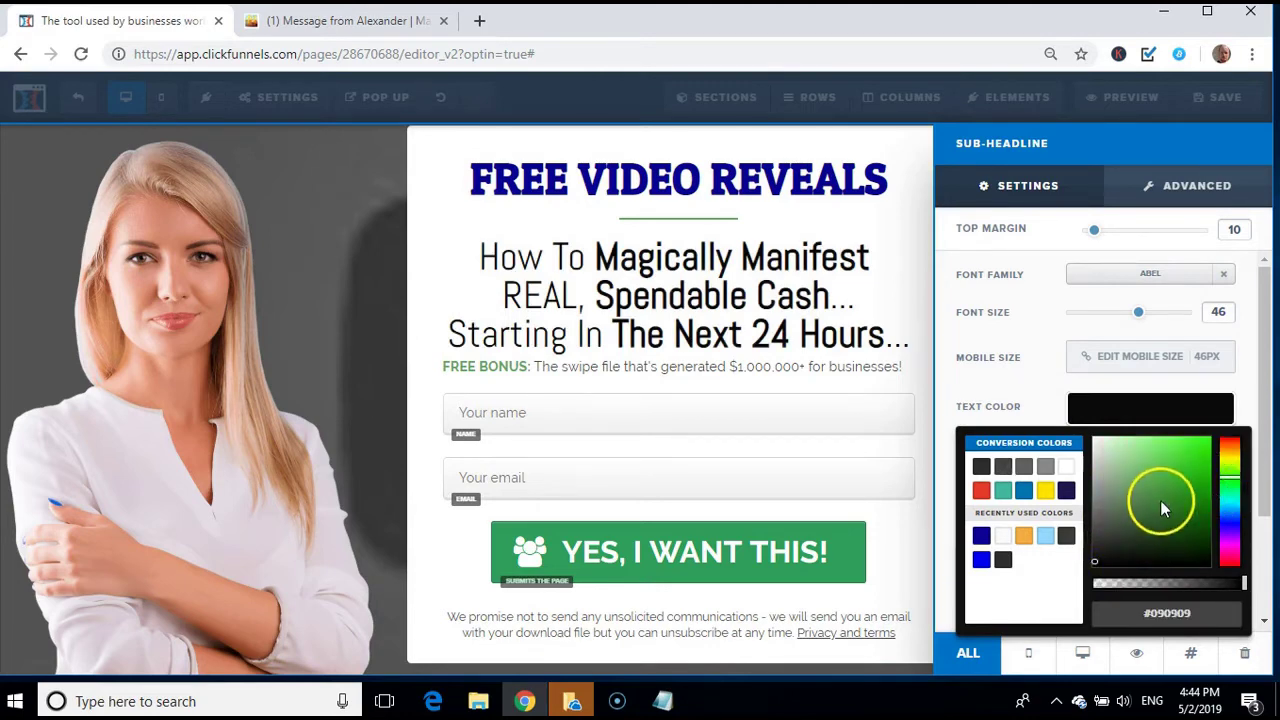
drag(1190, 488, 1180, 540)
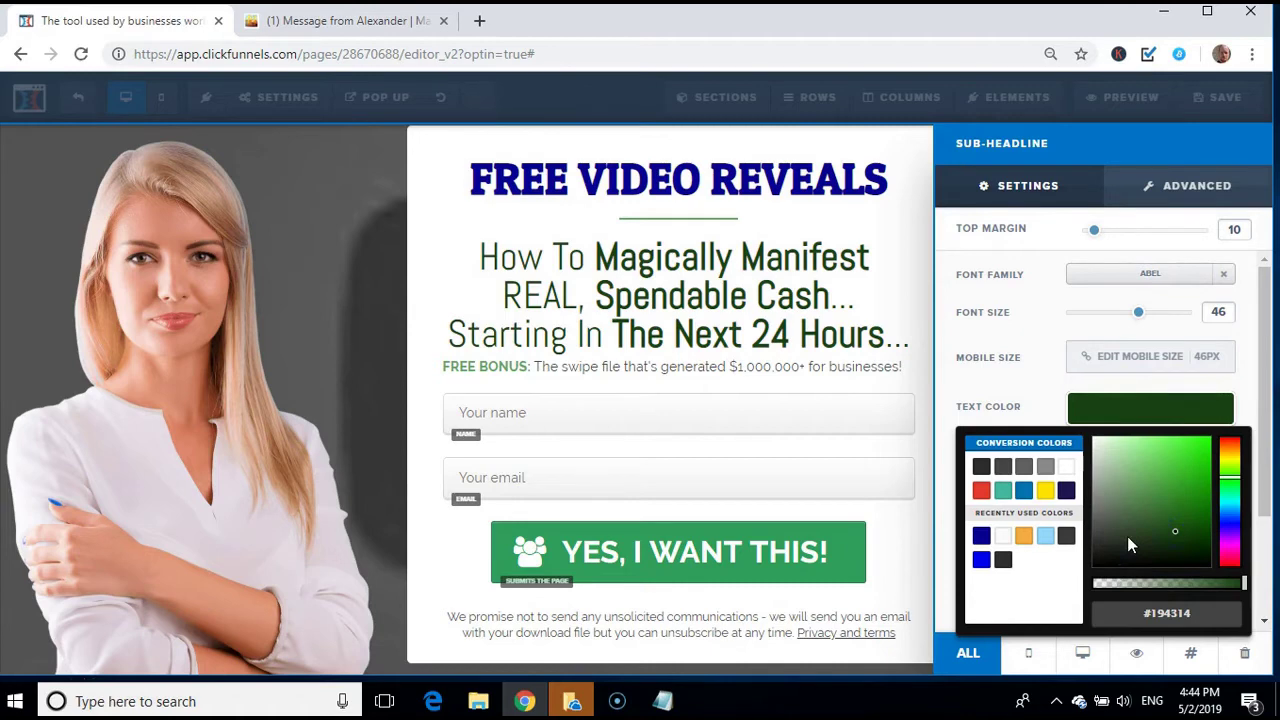
Try purple shades for the sub-headline's text color, including #981bab and dark purple #4a0654
click(1229, 540)
drag(1229, 547, 1230, 549)
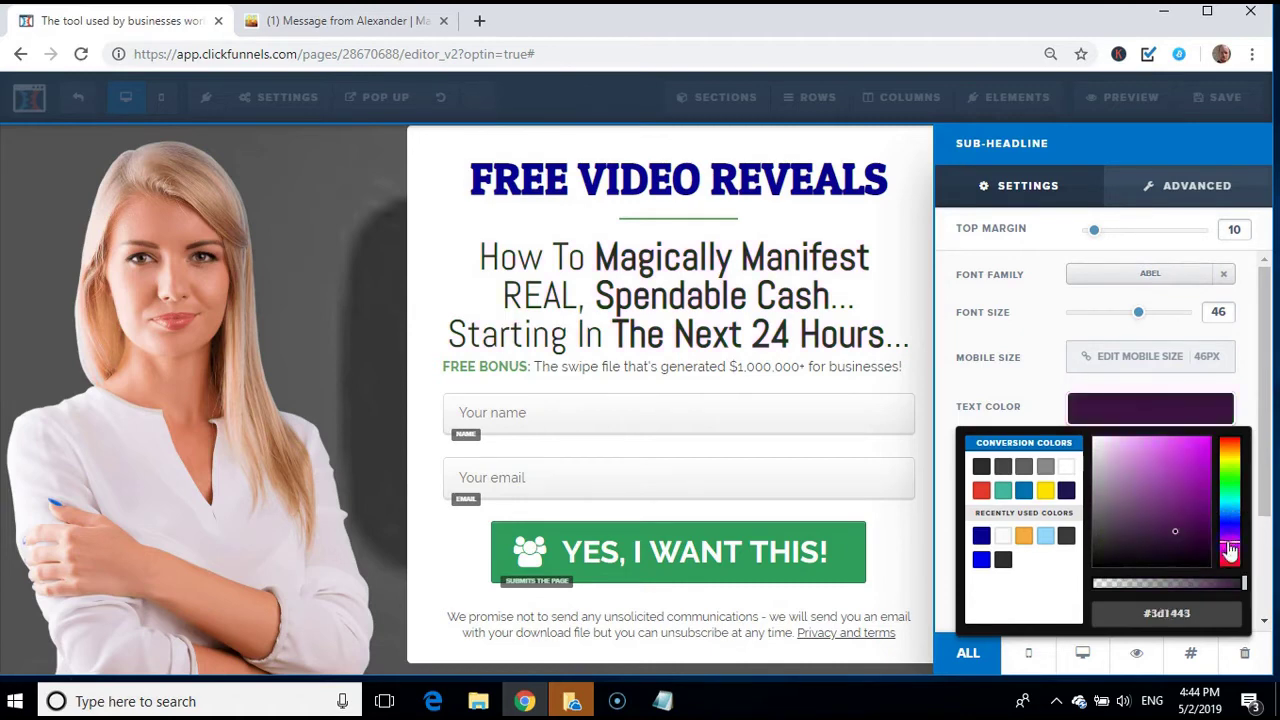
click(1164, 505)
click(1193, 485)
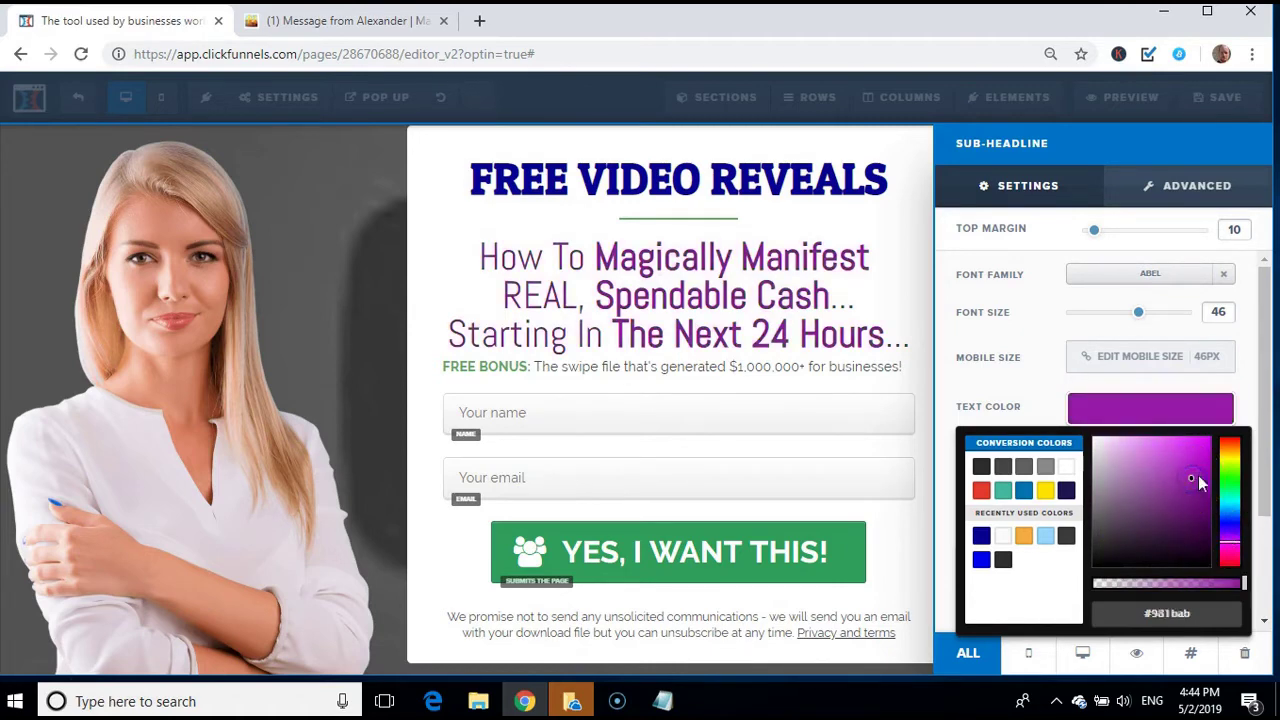
click(1208, 524)
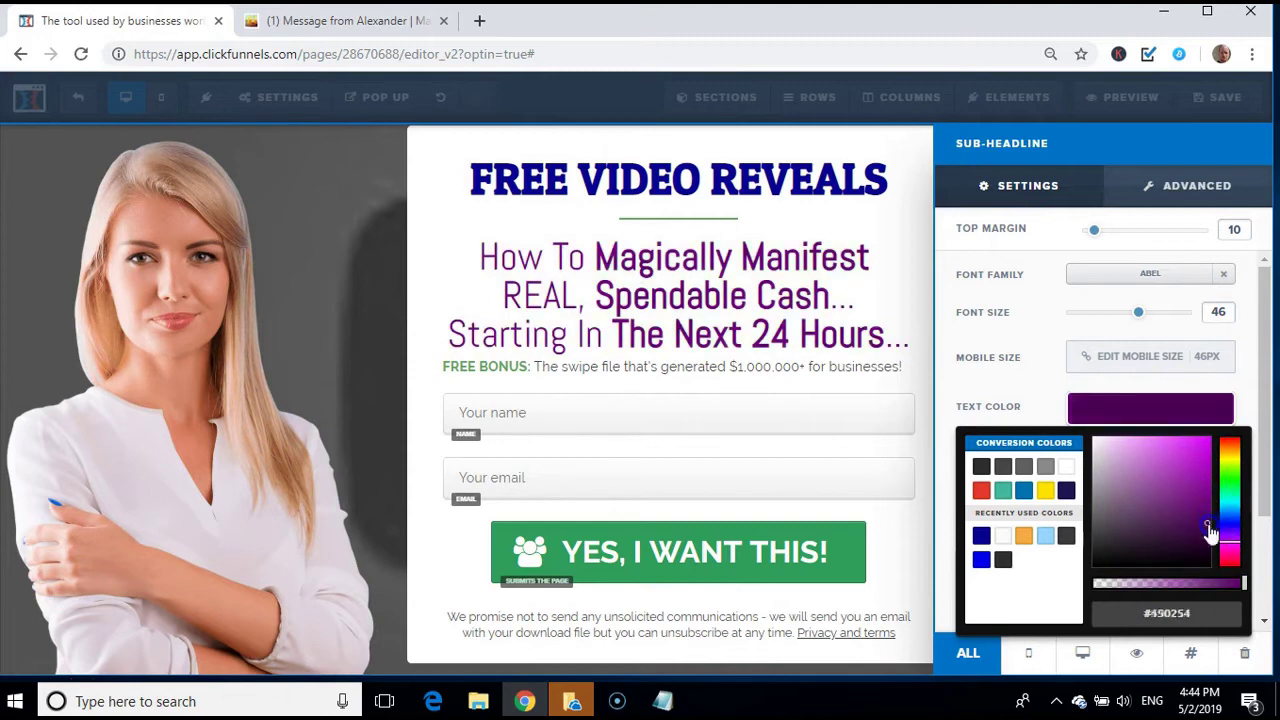
drag(1207, 527, 1202, 527)
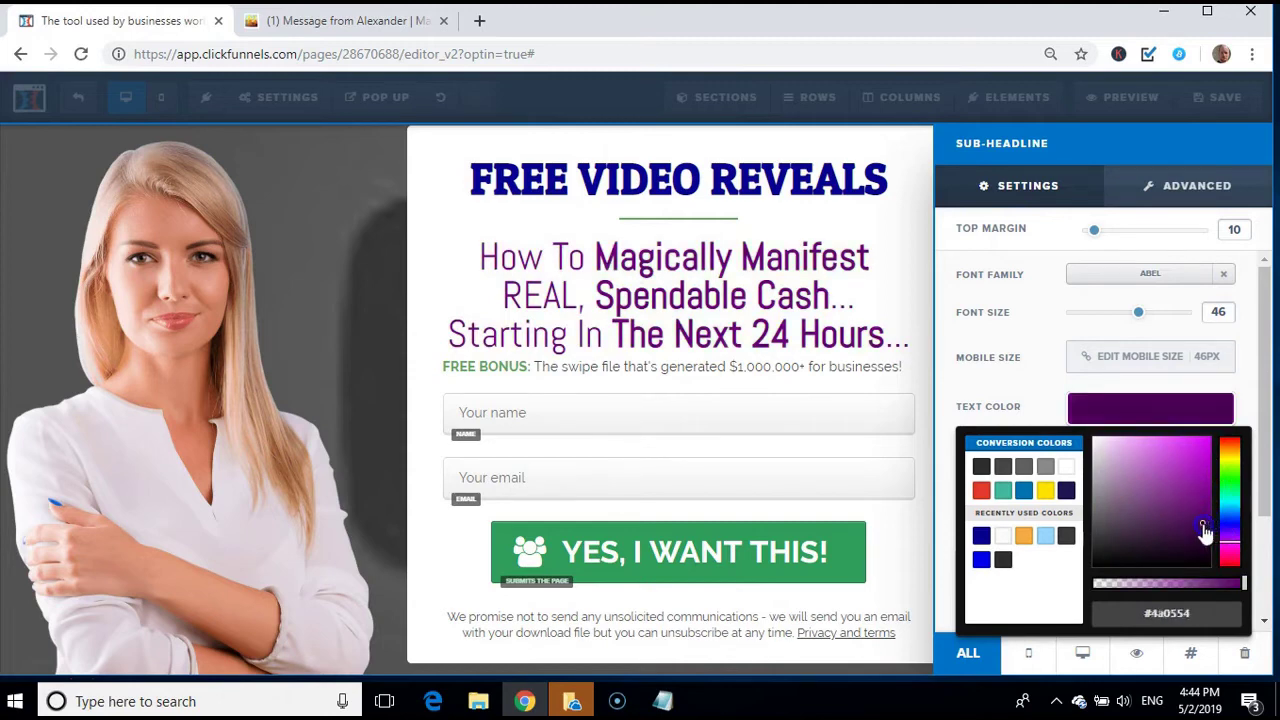
click(1012, 392)
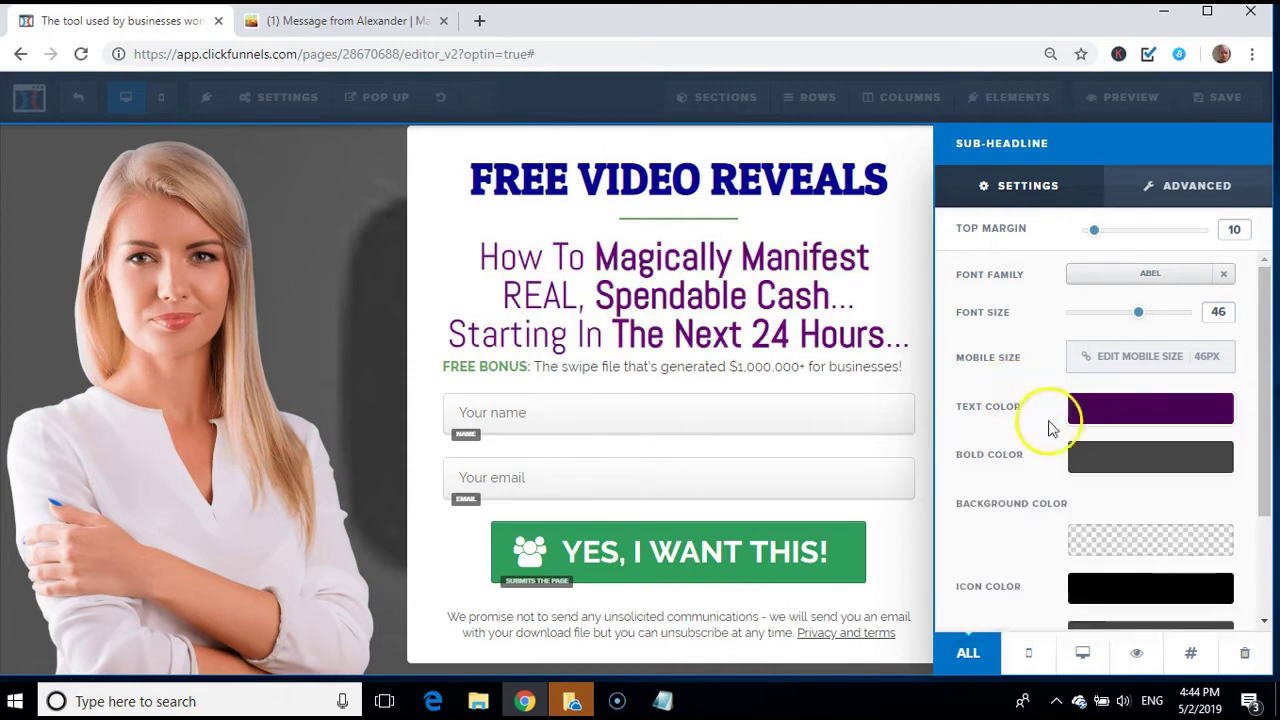
Set the sub-headline's bold color to dark purple #5b0764
click(1110, 459)
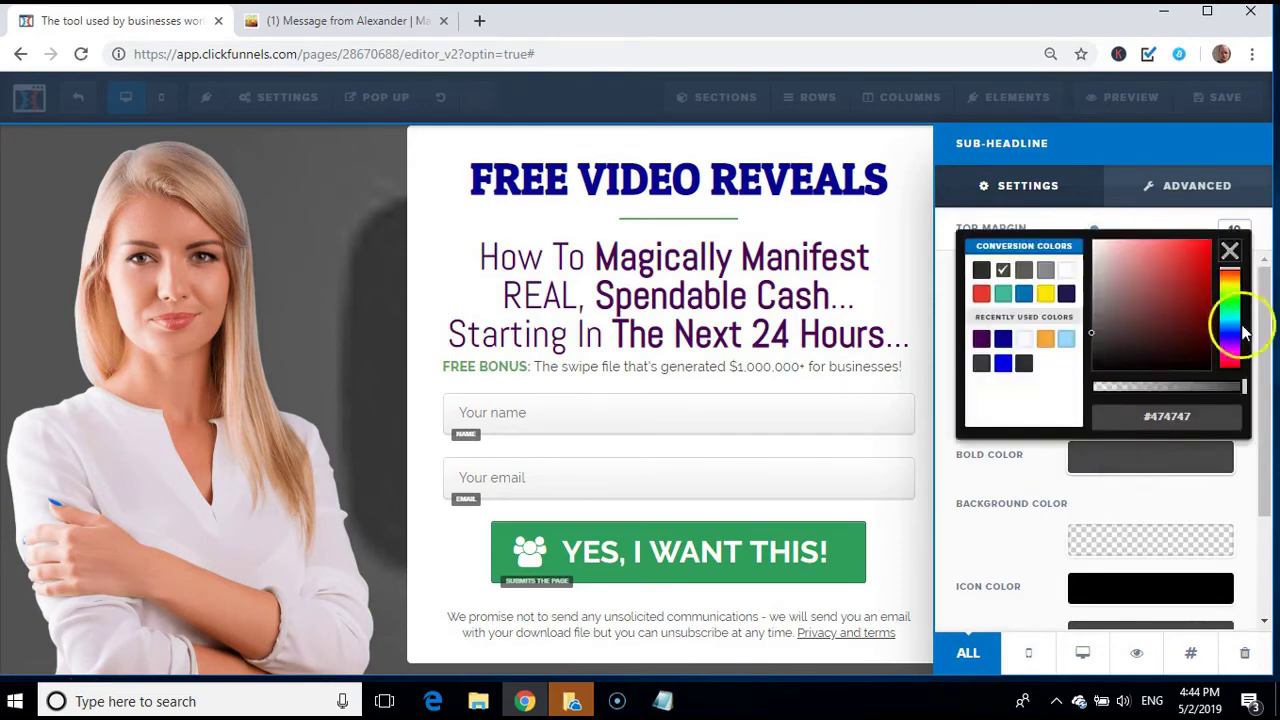
click(1231, 358)
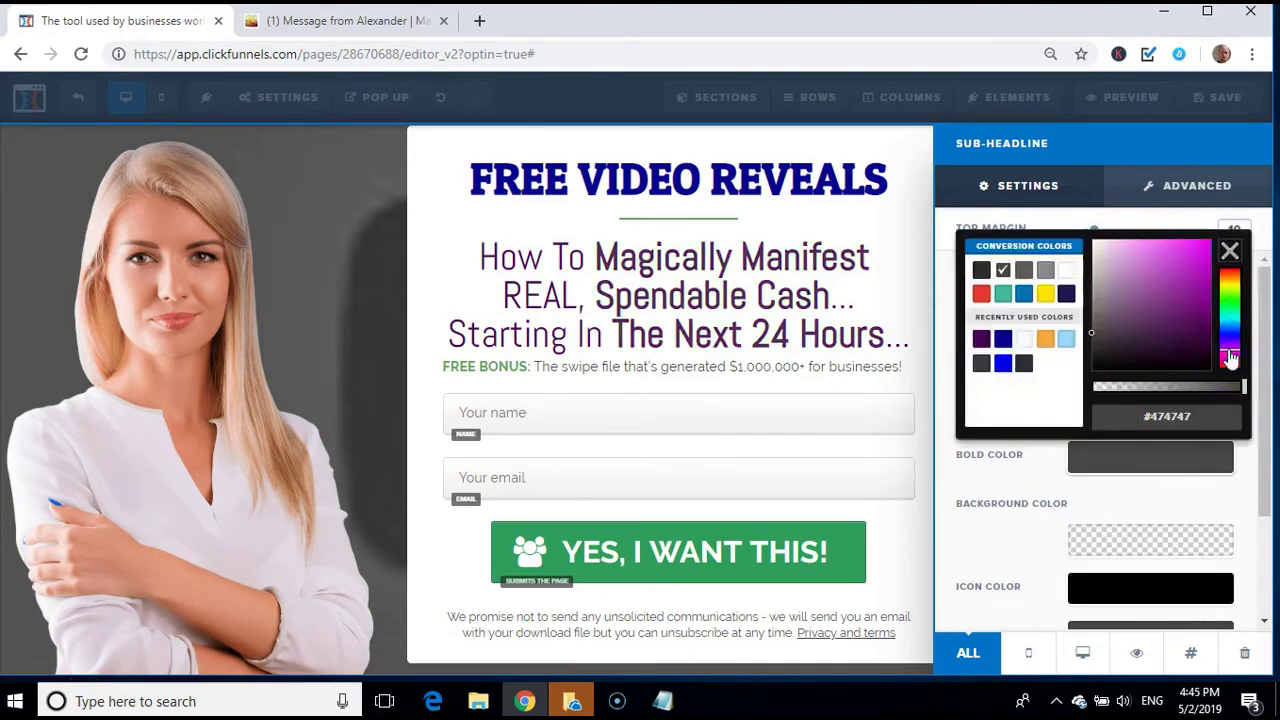
click(1203, 319)
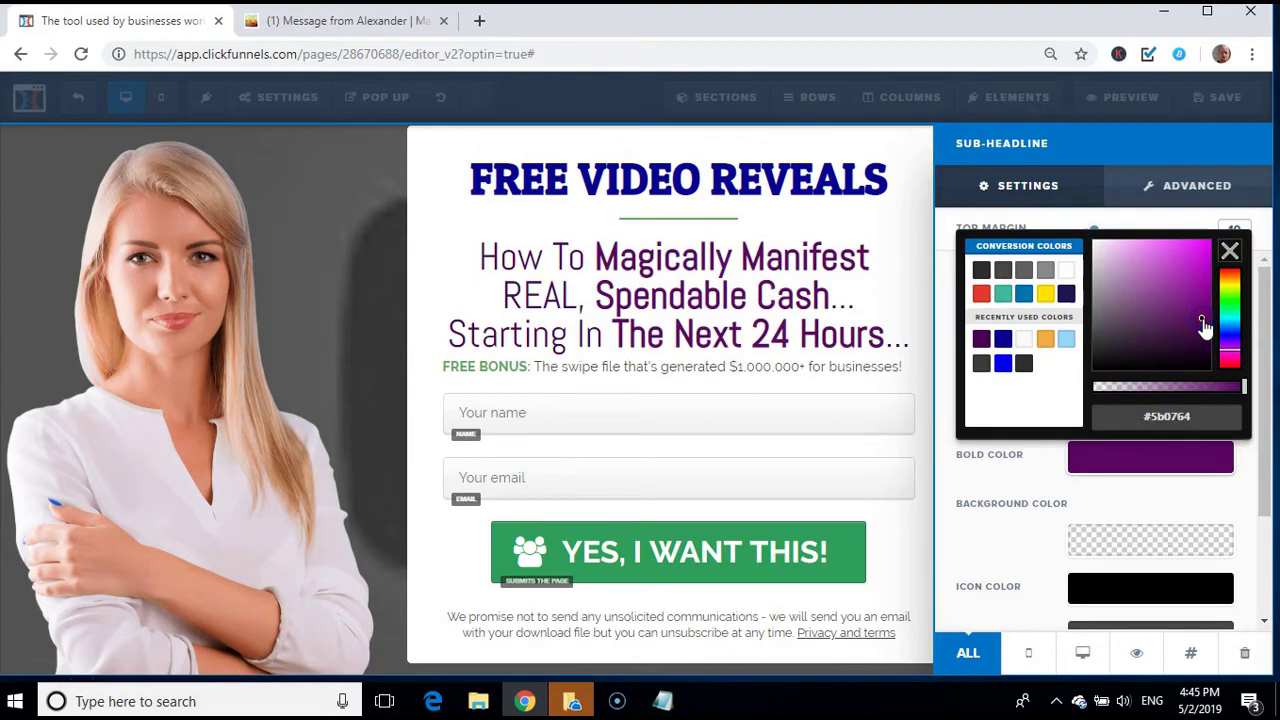
click(1000, 486)
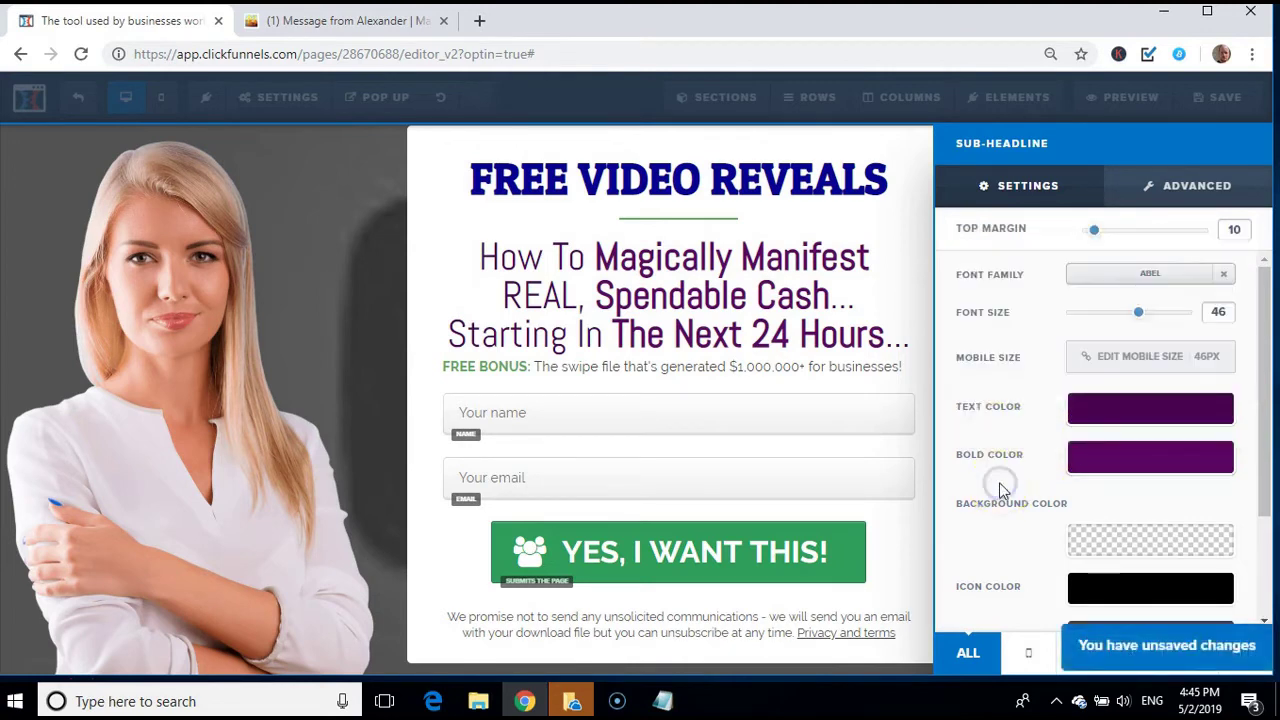
Try dark brown #542106 and red #e43b2c for the sub-headline's regular text, and set its text color to near-black #0b0b0b
click(1122, 411)
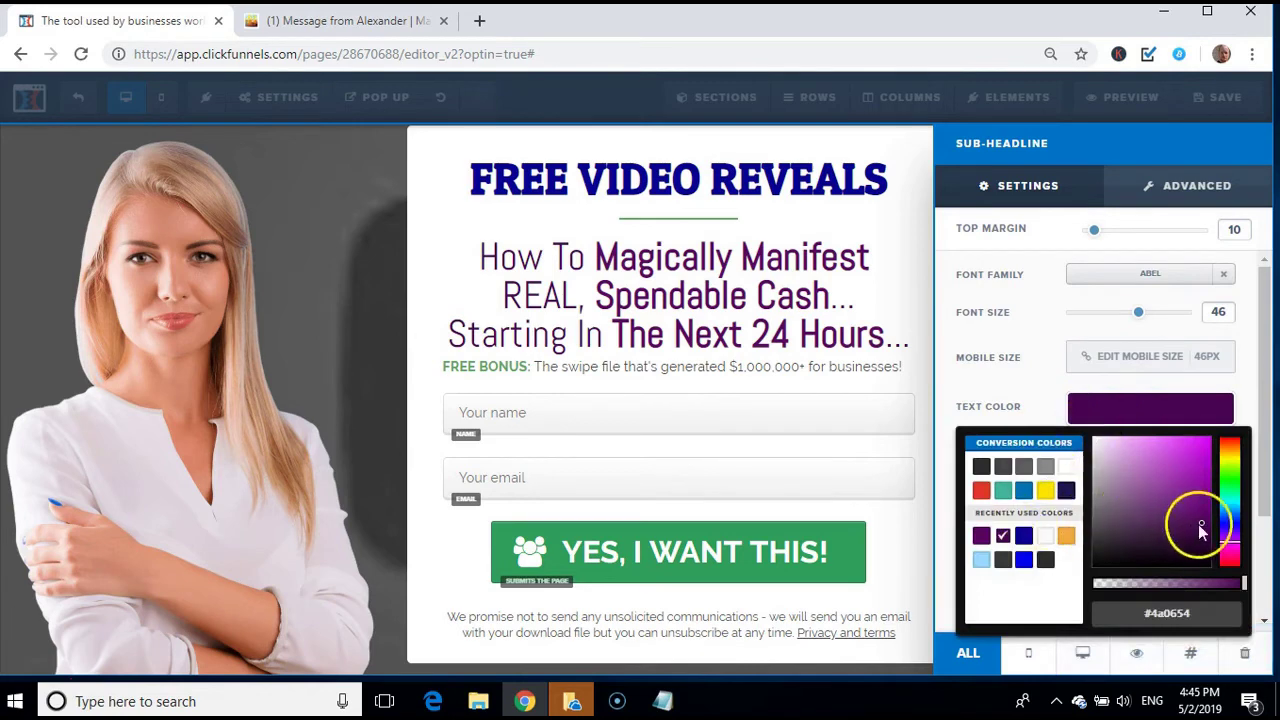
click(1236, 453)
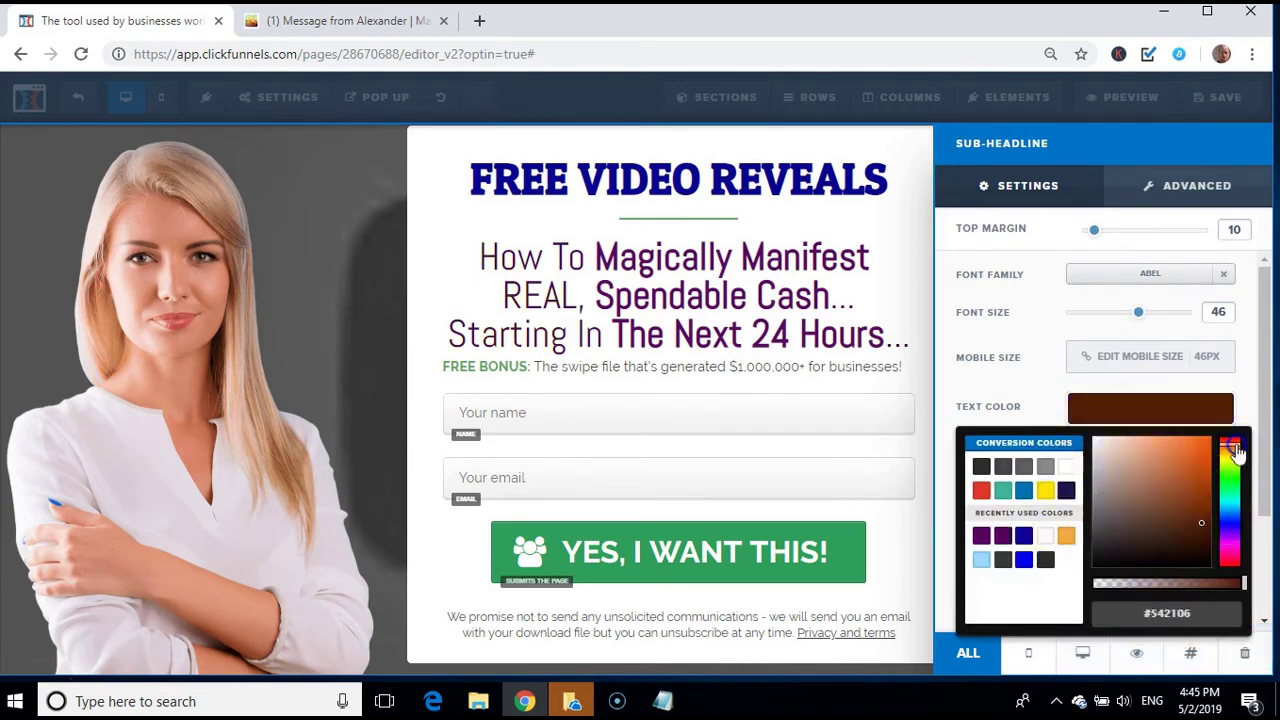
click(981, 491)
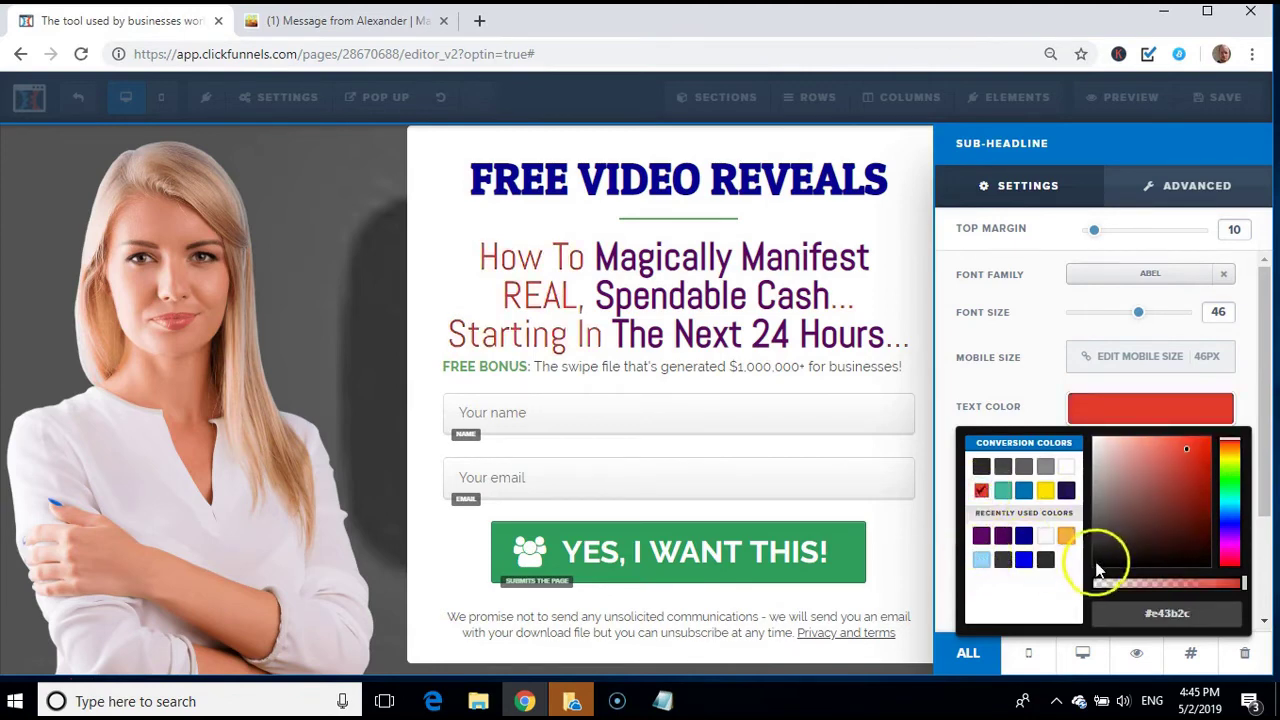
click(1097, 568)
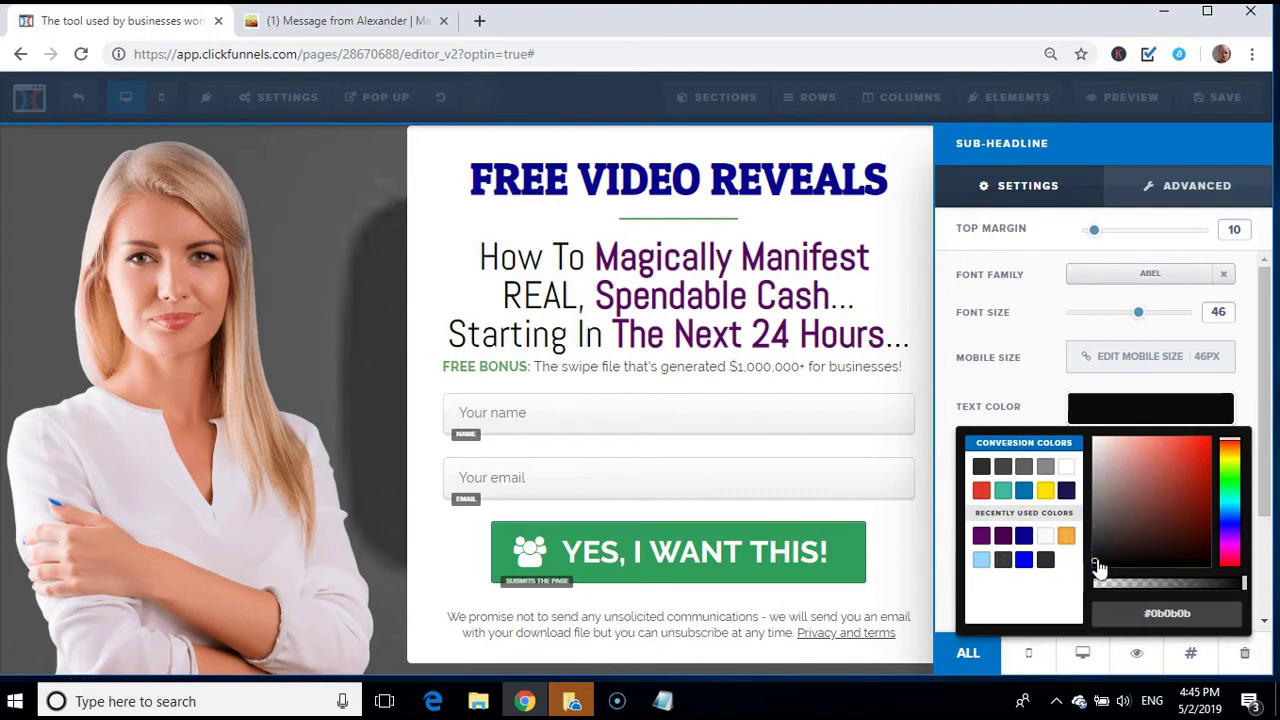
click(982, 386)
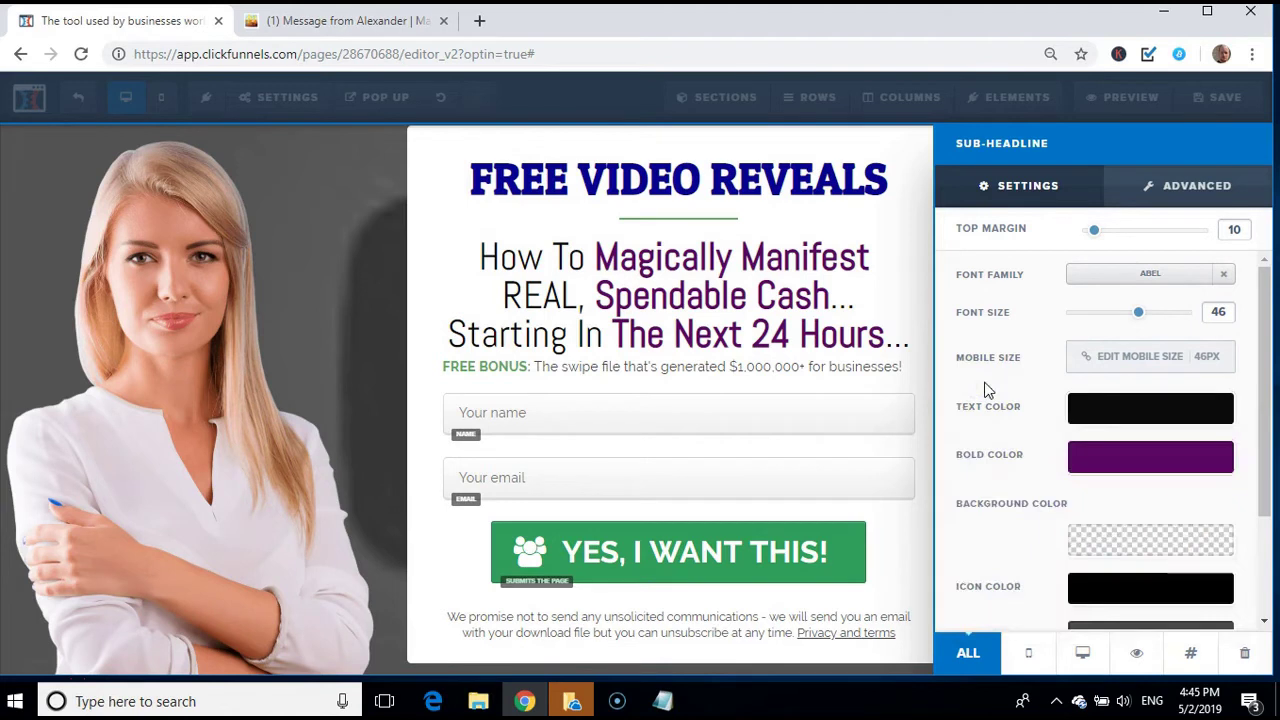
Delete the "FREE BONUS" text line below the sub-headline
click(831, 418)
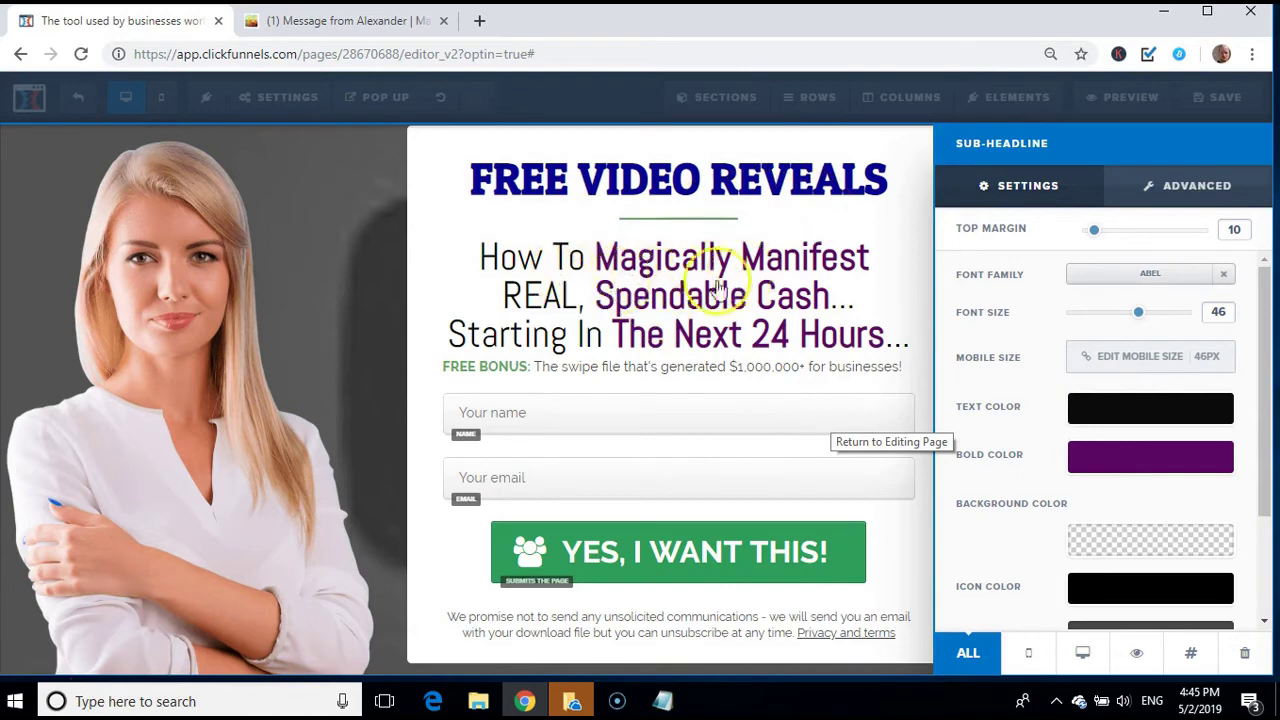
click(709, 369)
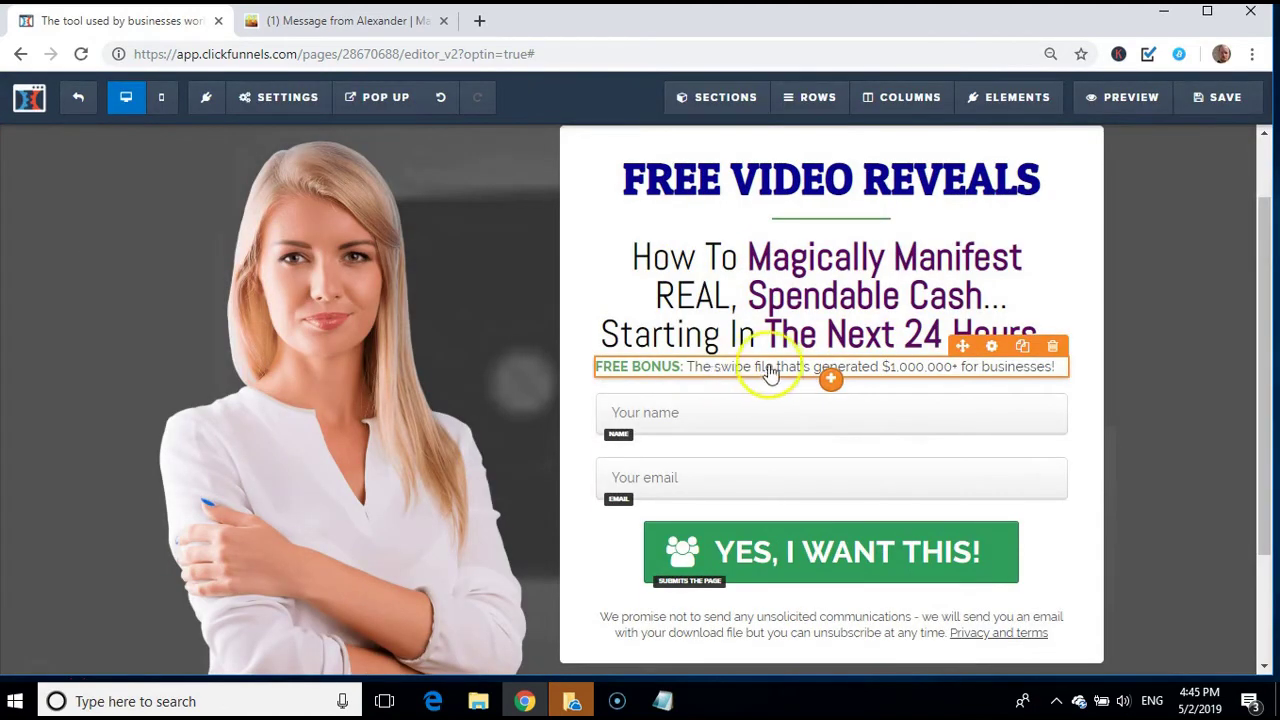
click(1054, 348)
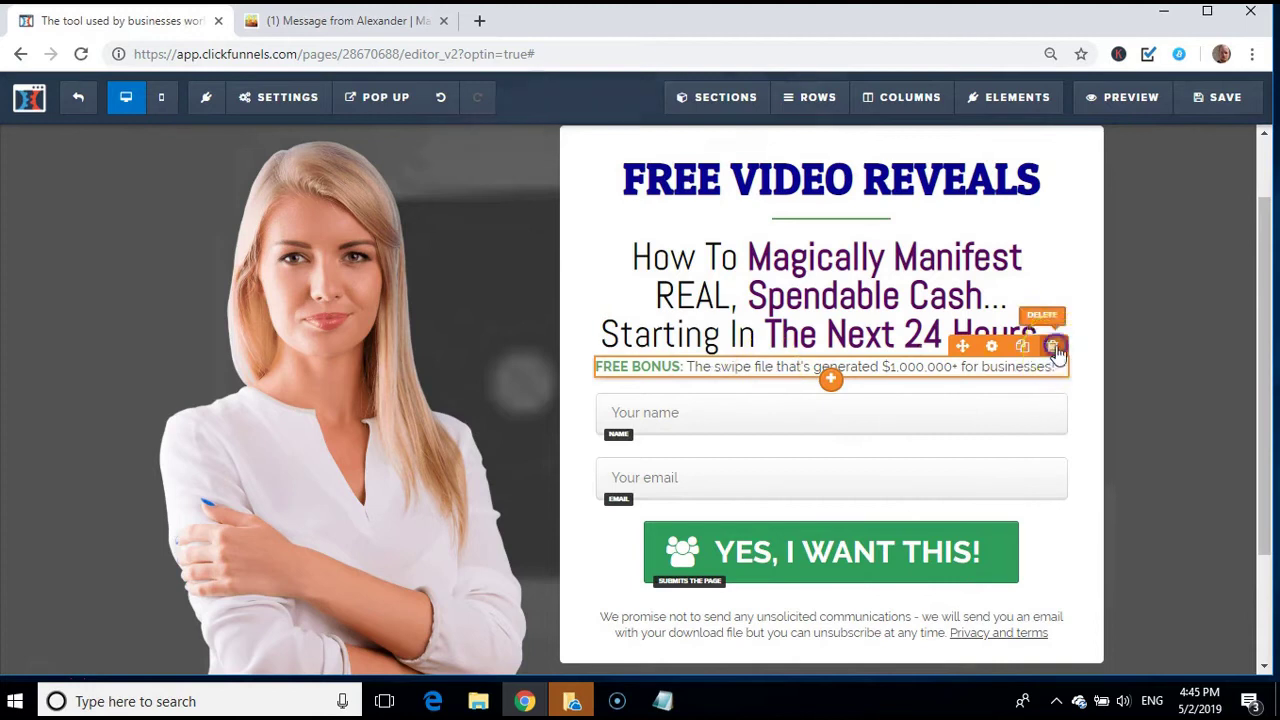
click(722, 164)
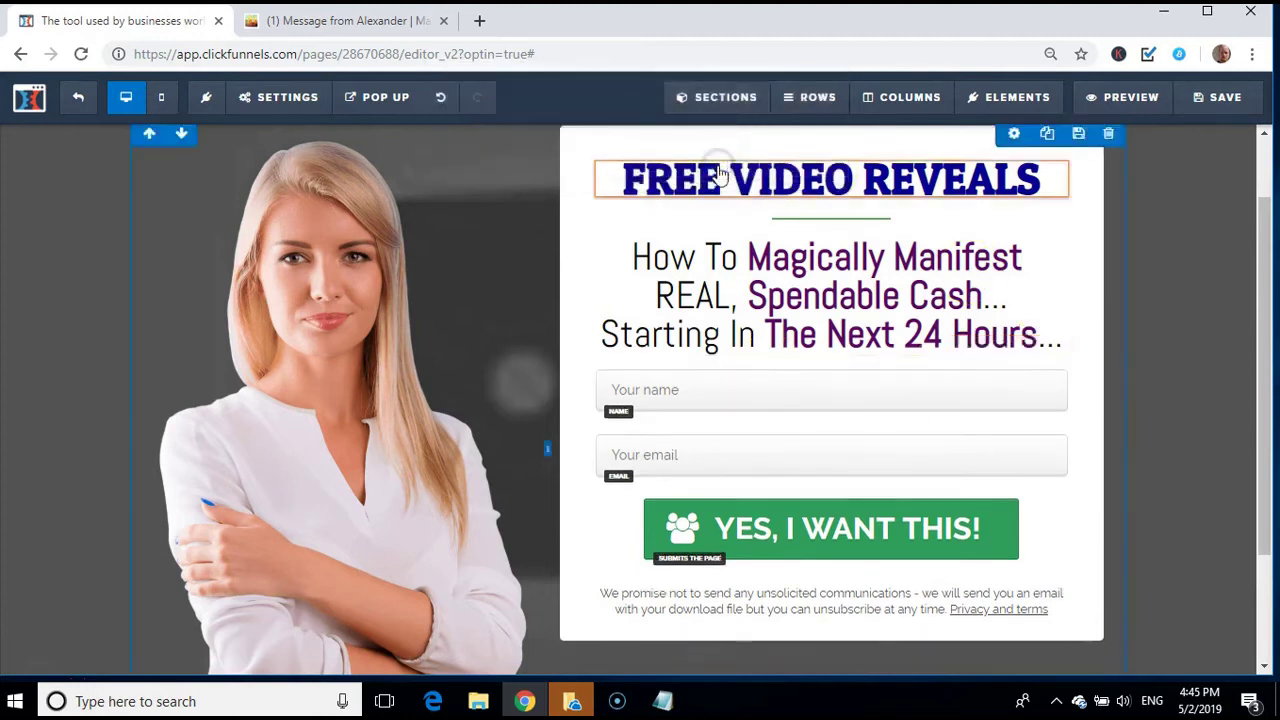
Delete the "Your name" input field from the optin form
click(795, 388)
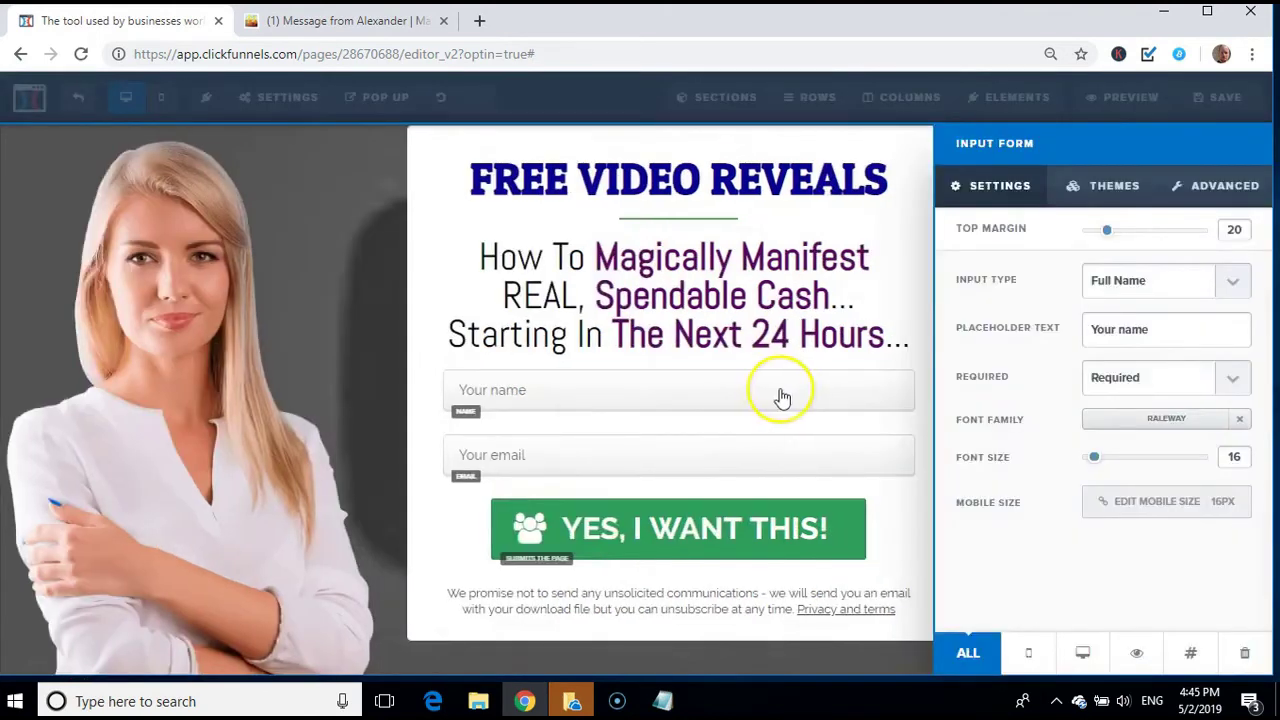
click(450, 212)
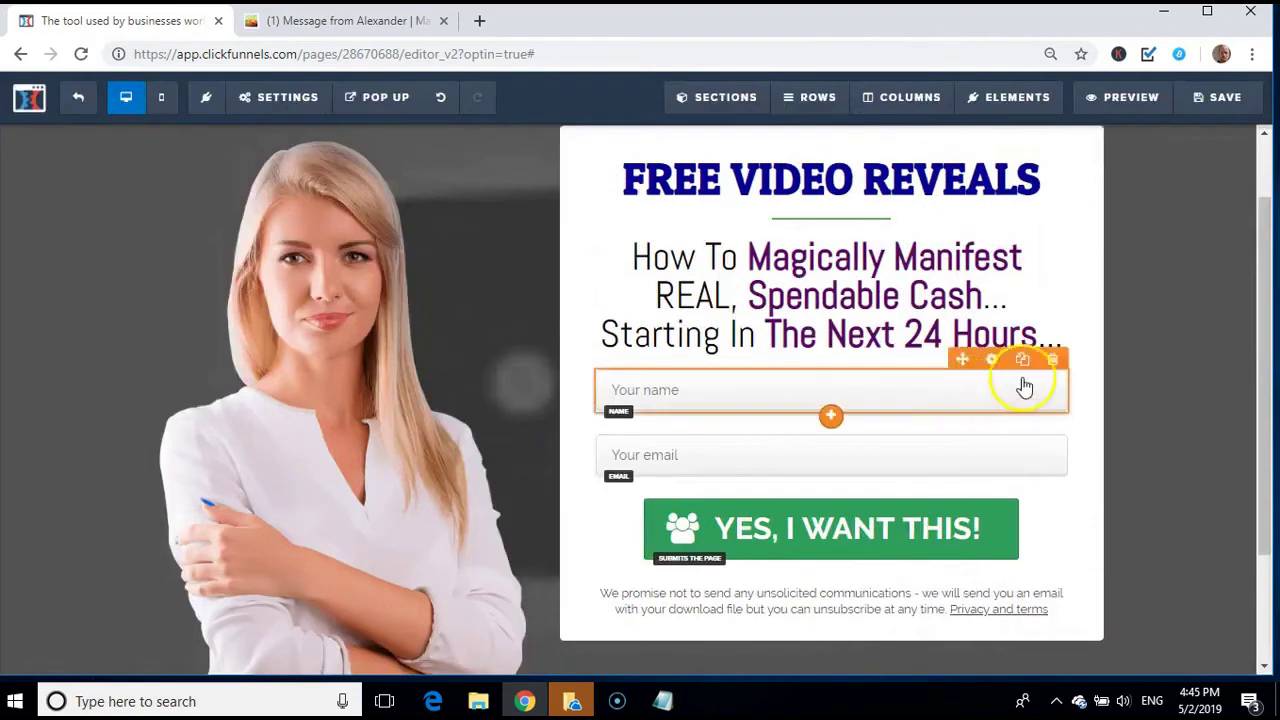
click(1053, 361)
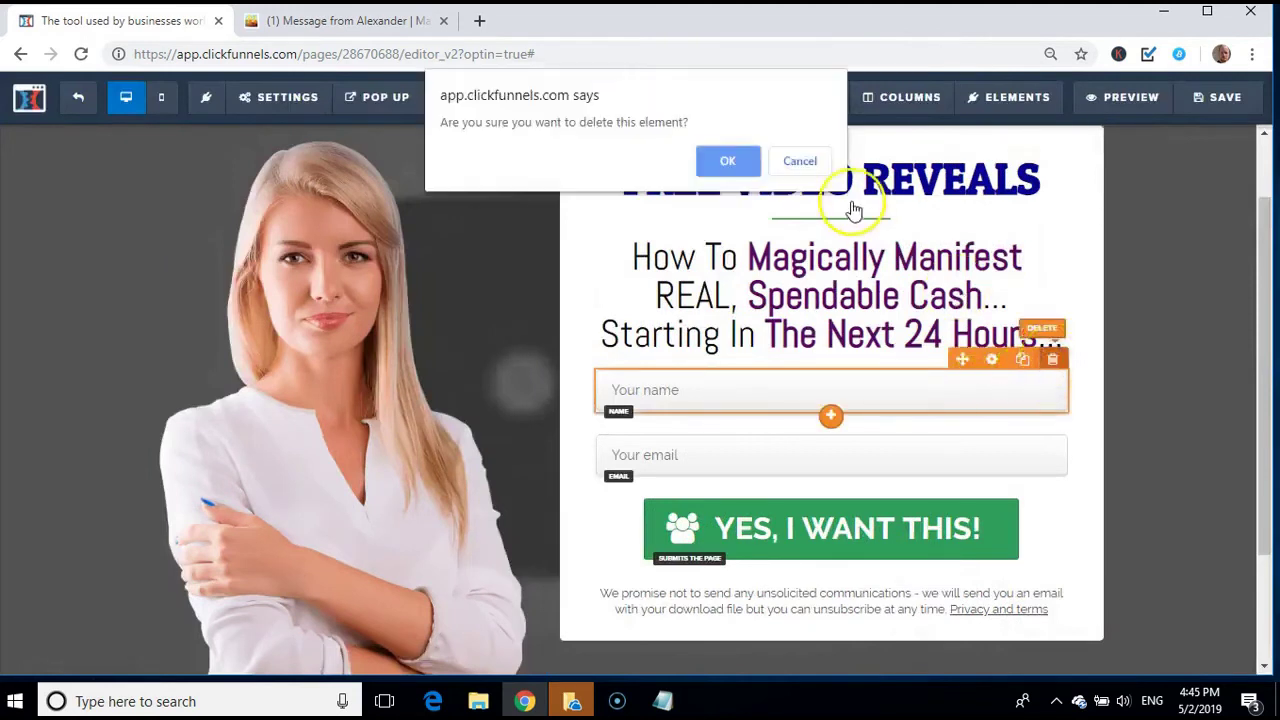
click(716, 160)
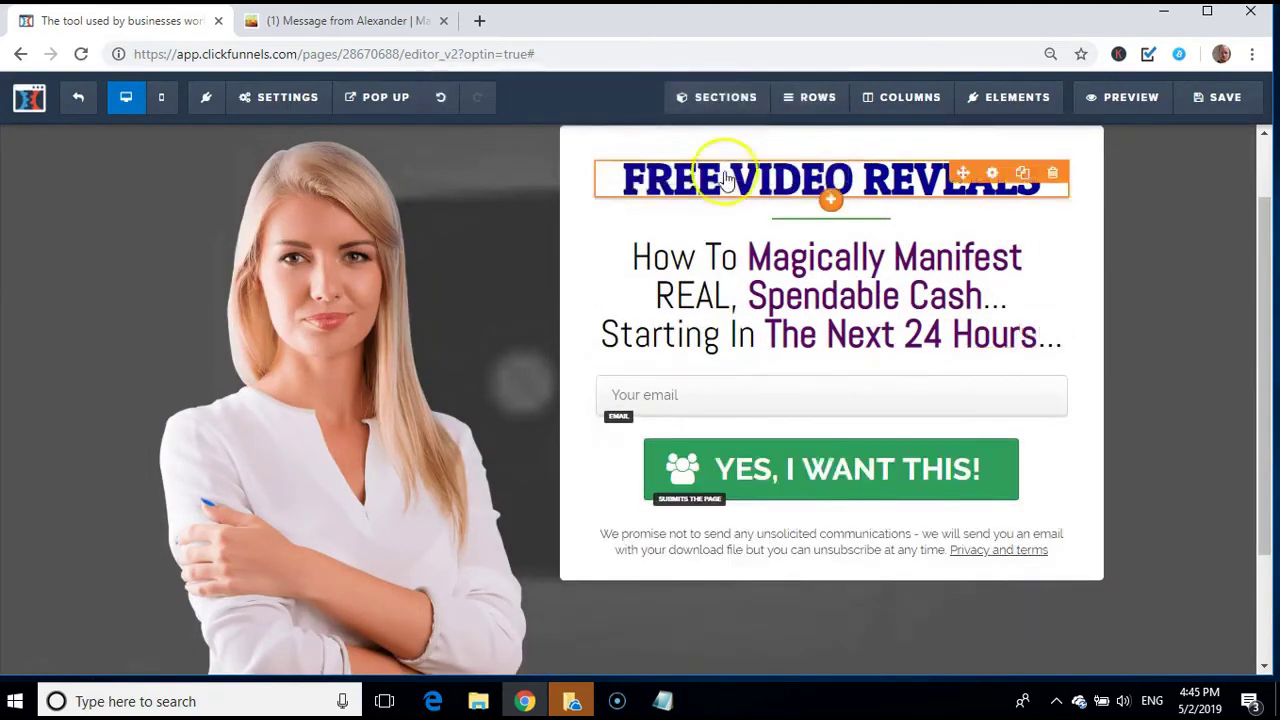
Change the submit button's text to "Click Here For More Information" and set its font size to 28
click(789, 484)
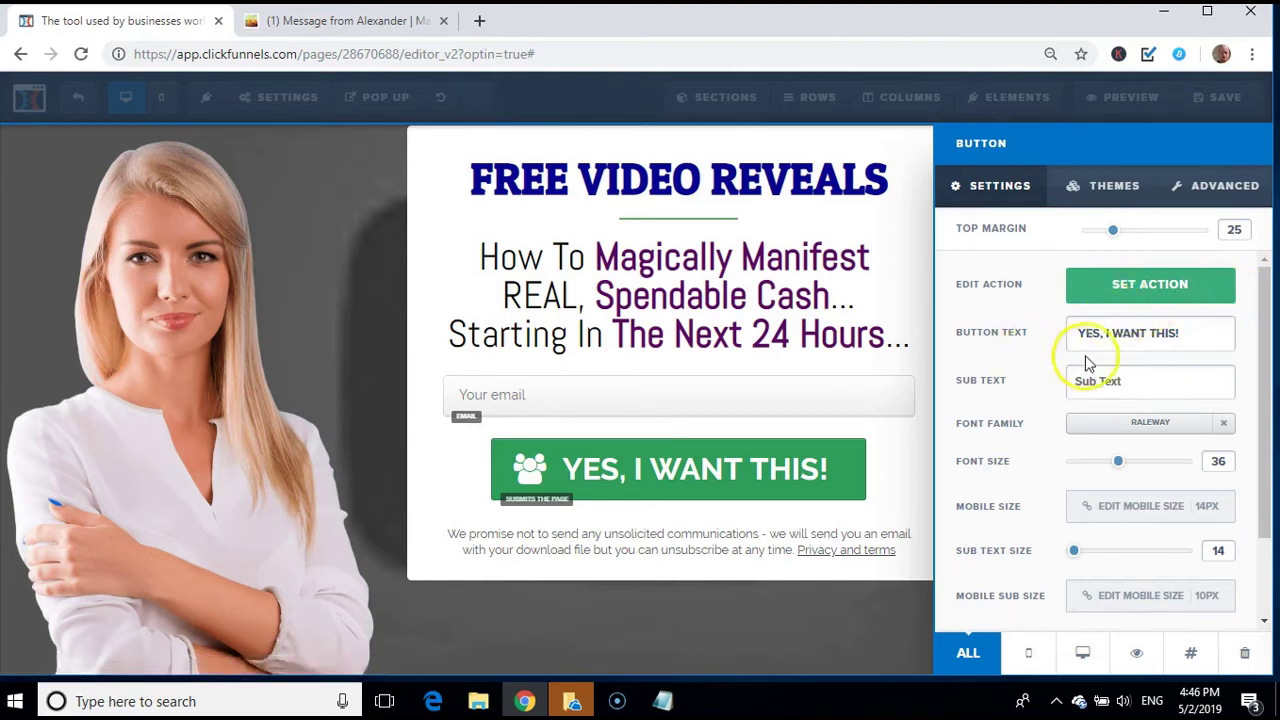
triple_click(1152, 338)
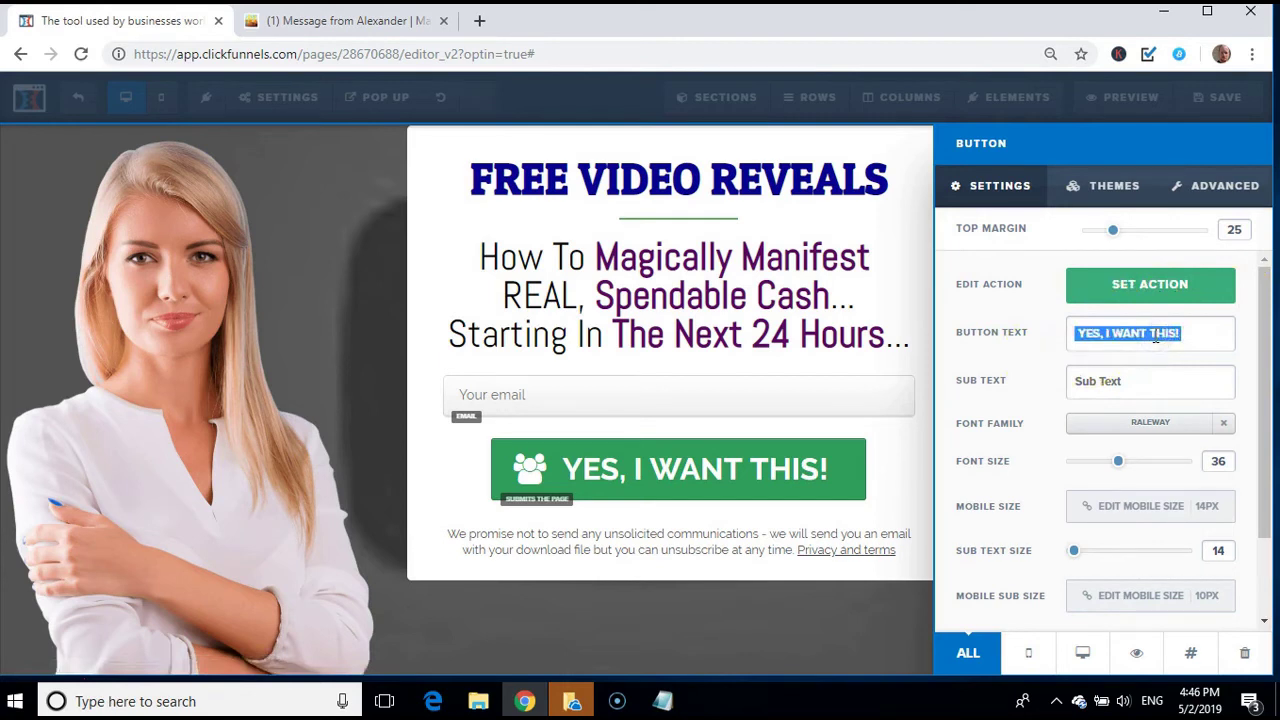
text(C)
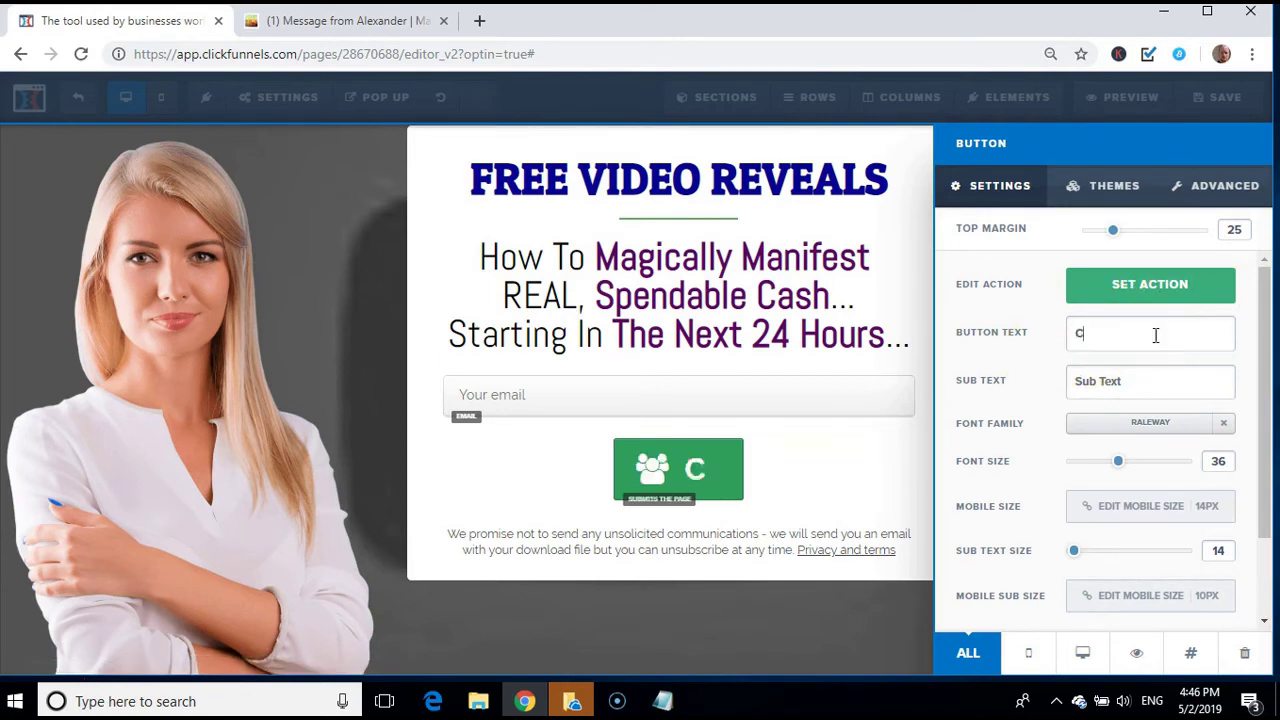
text(lic)
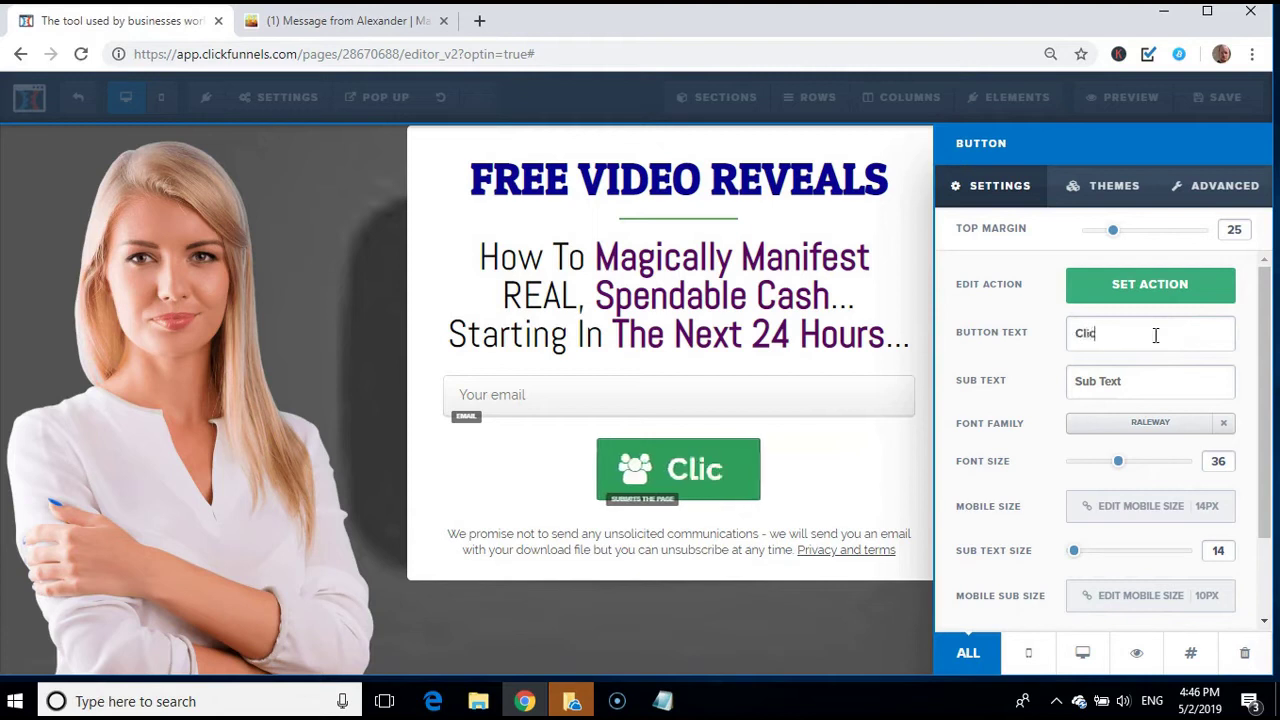
text(k)
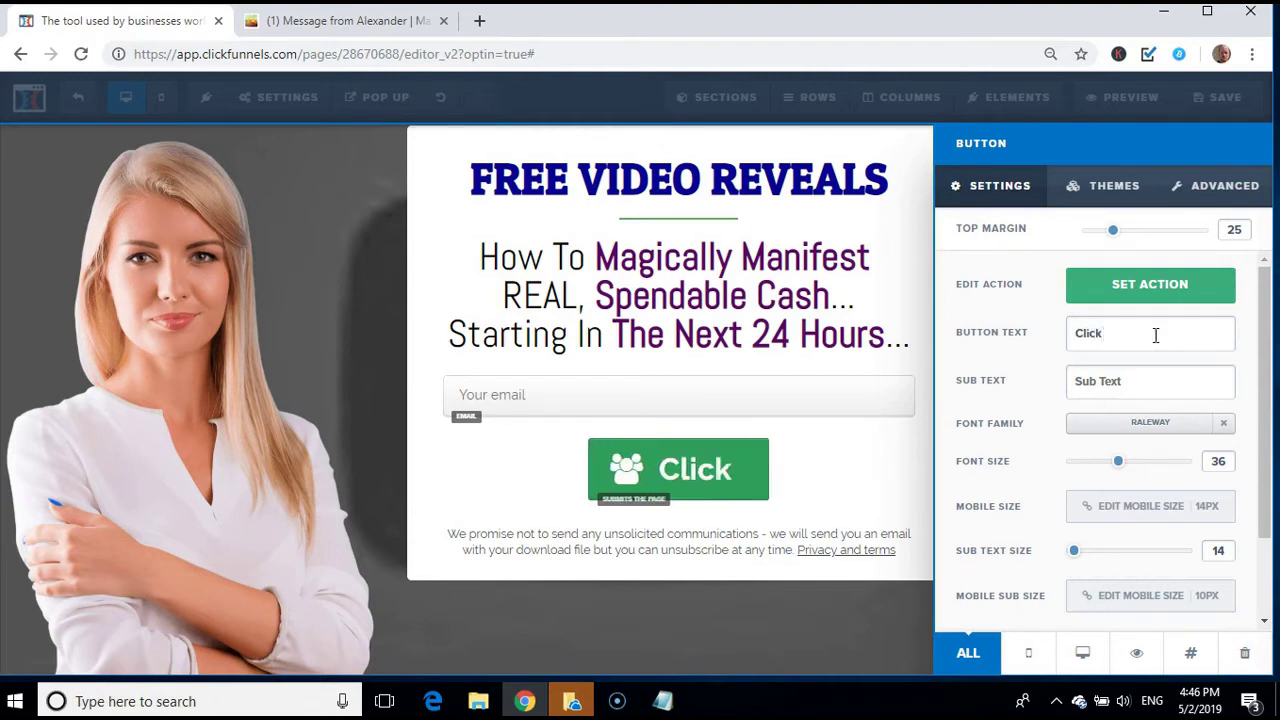
text( Here)
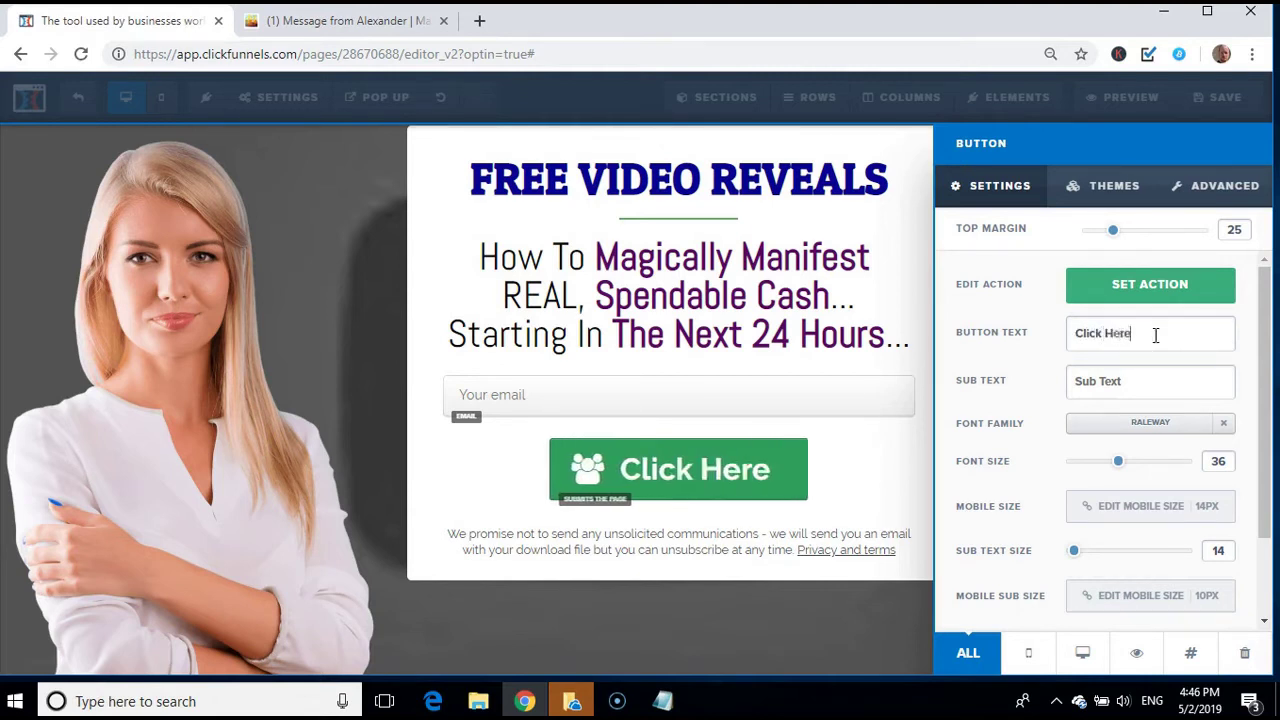
text( F)
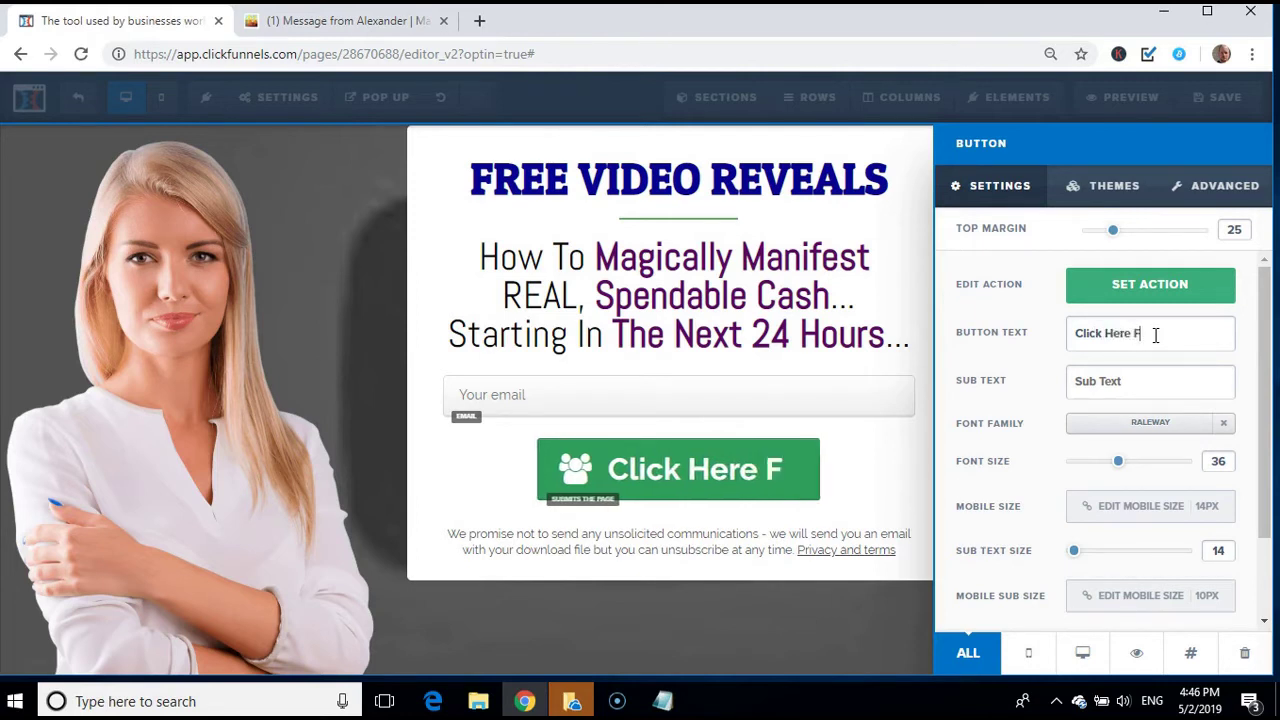
text(or)
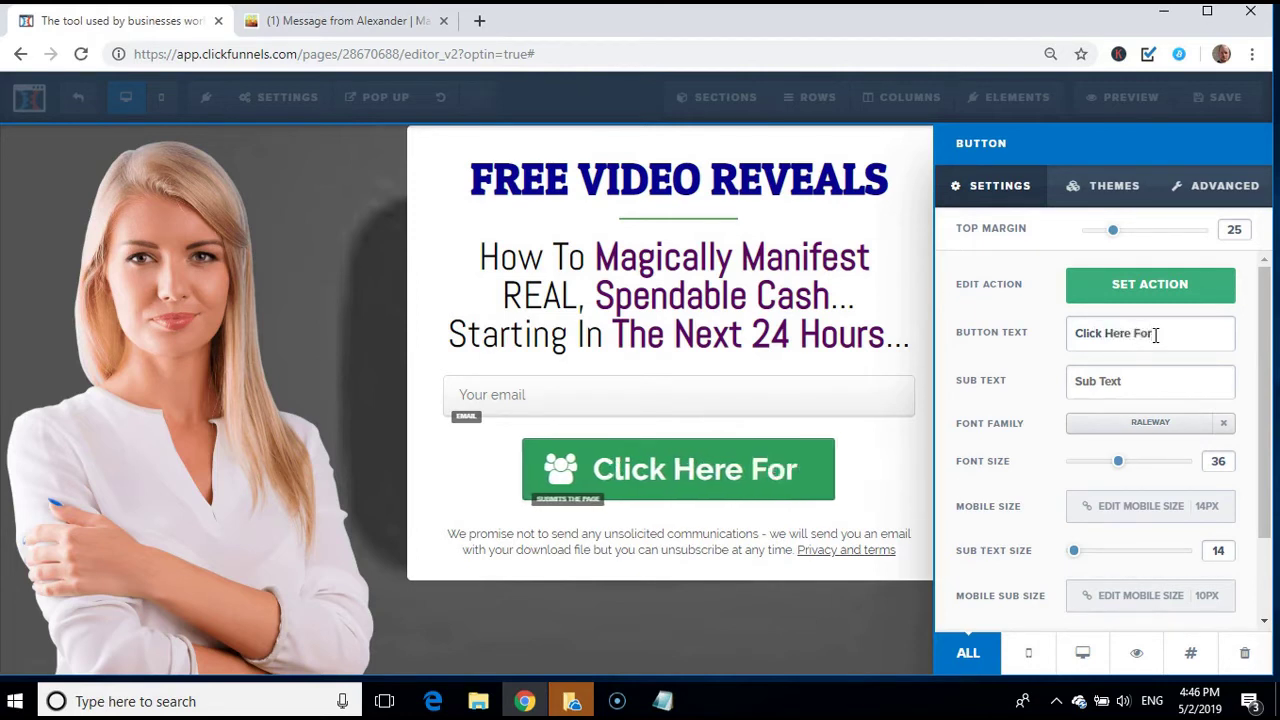
text( Mor)
text(e)
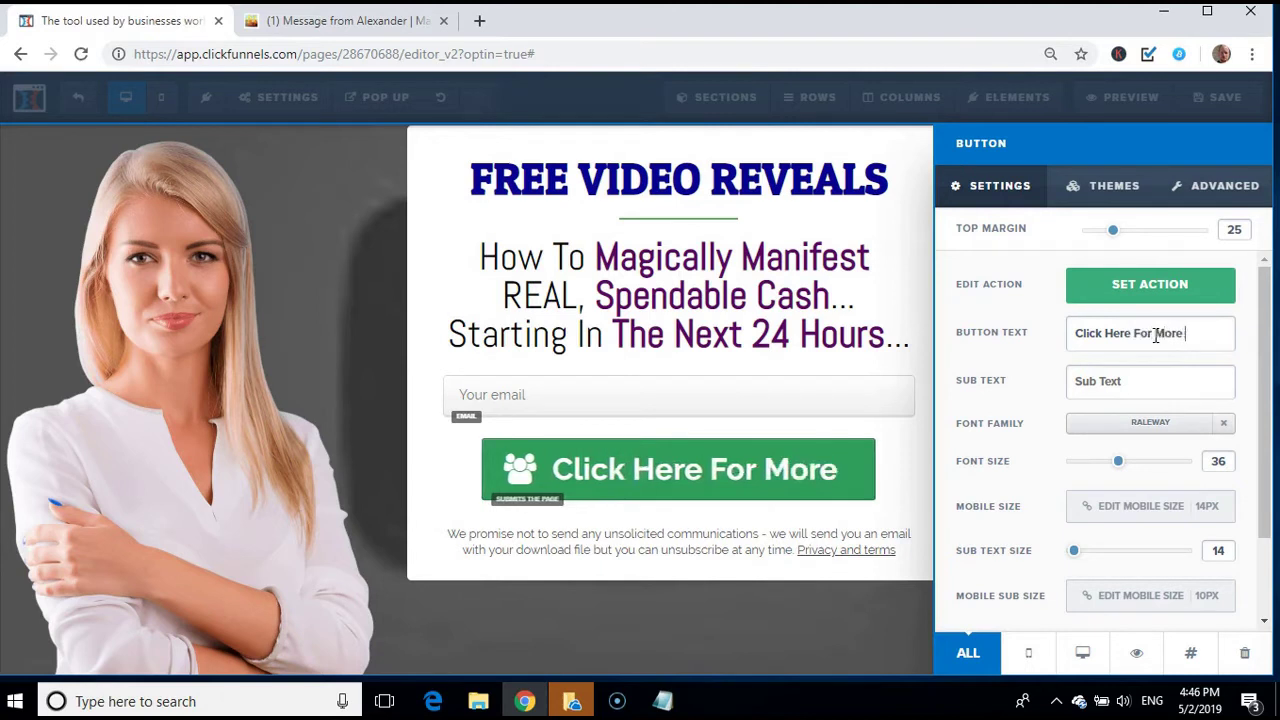
text( I)
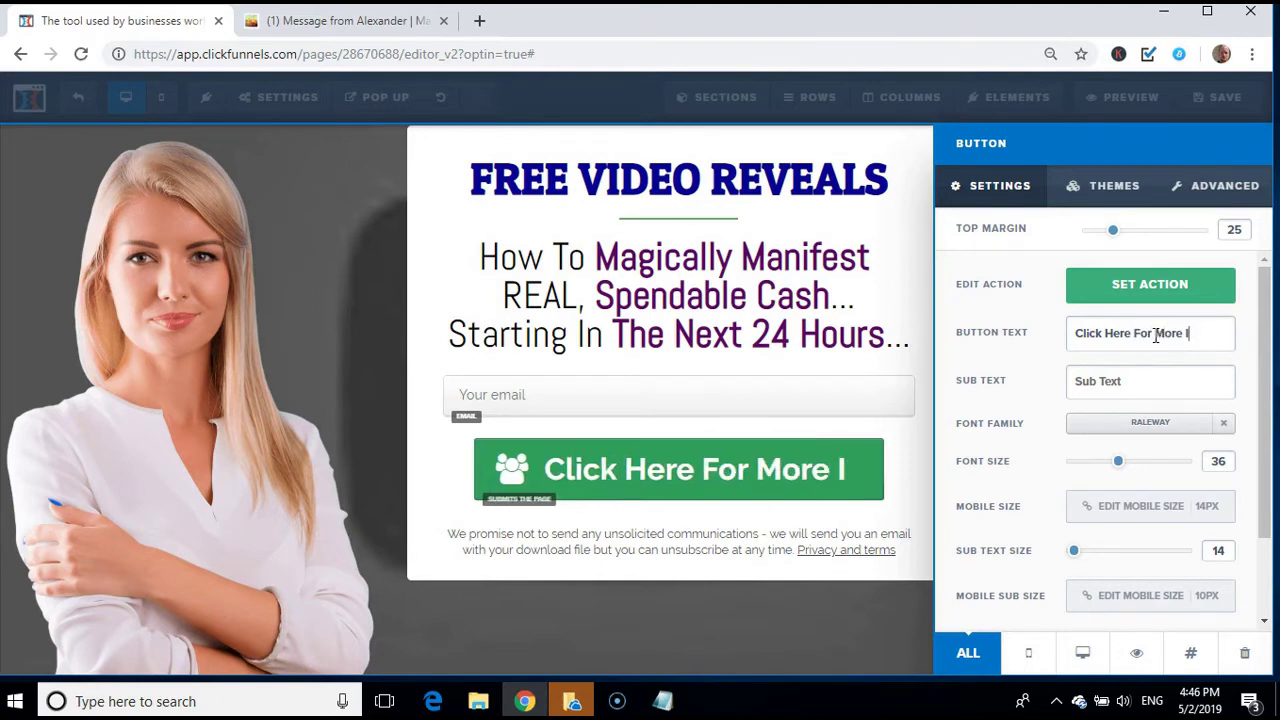
text(n)
text(fo)
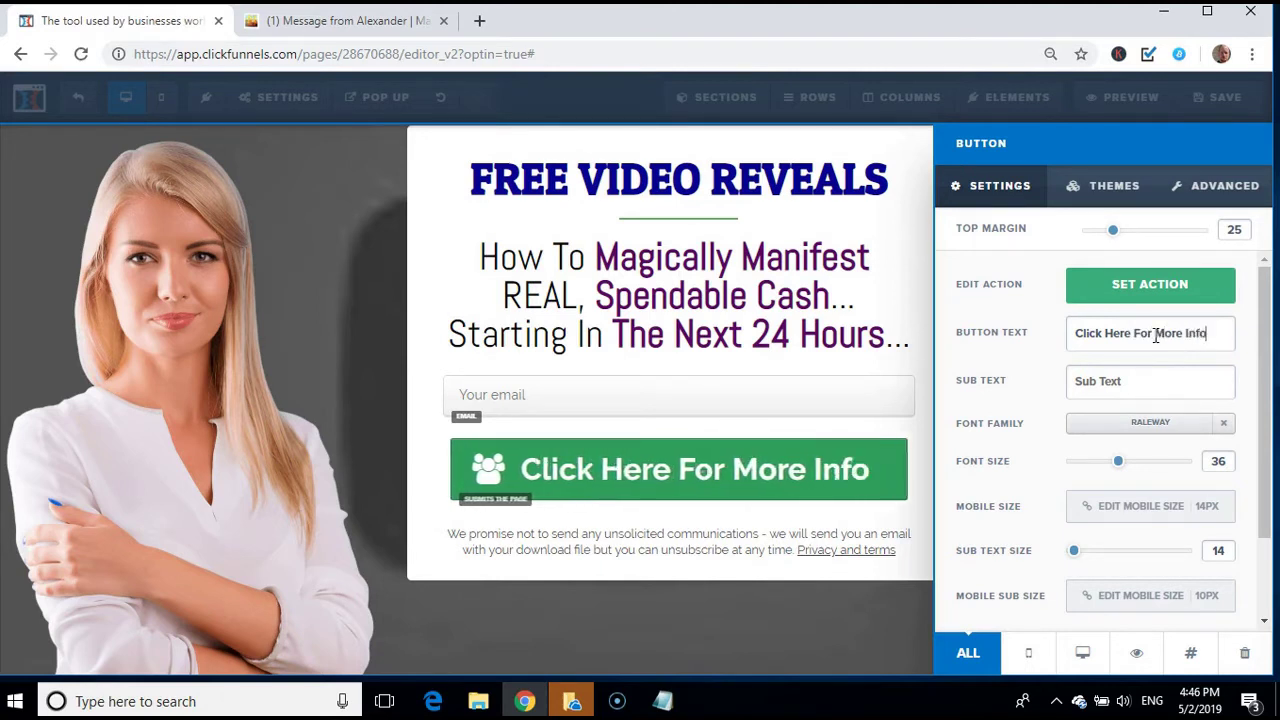
text(rma)
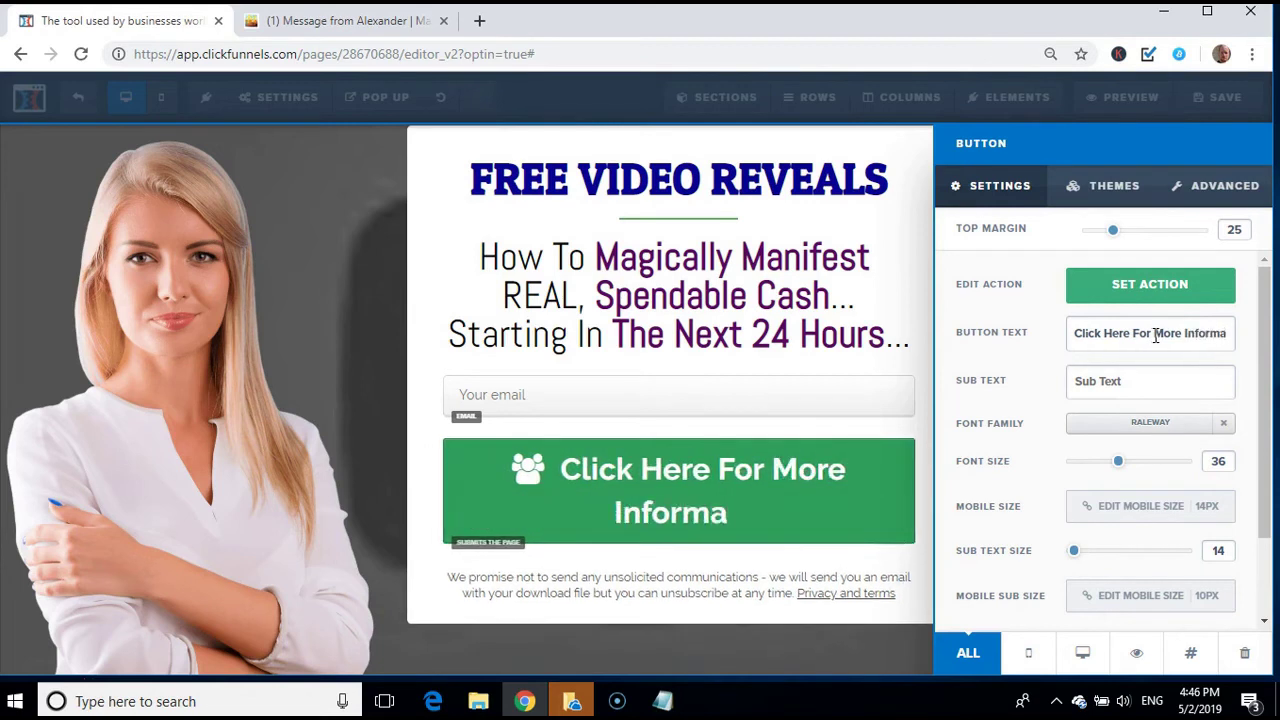
text(tiomn)
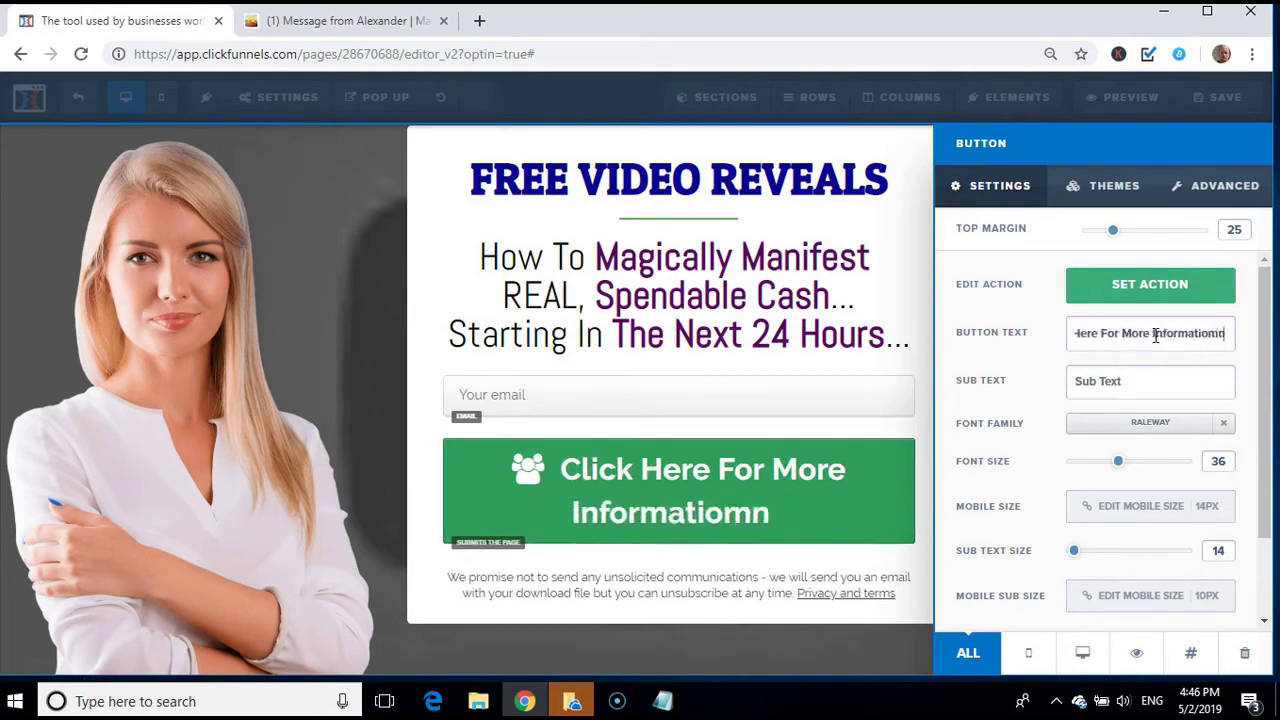
key(BackSpace)
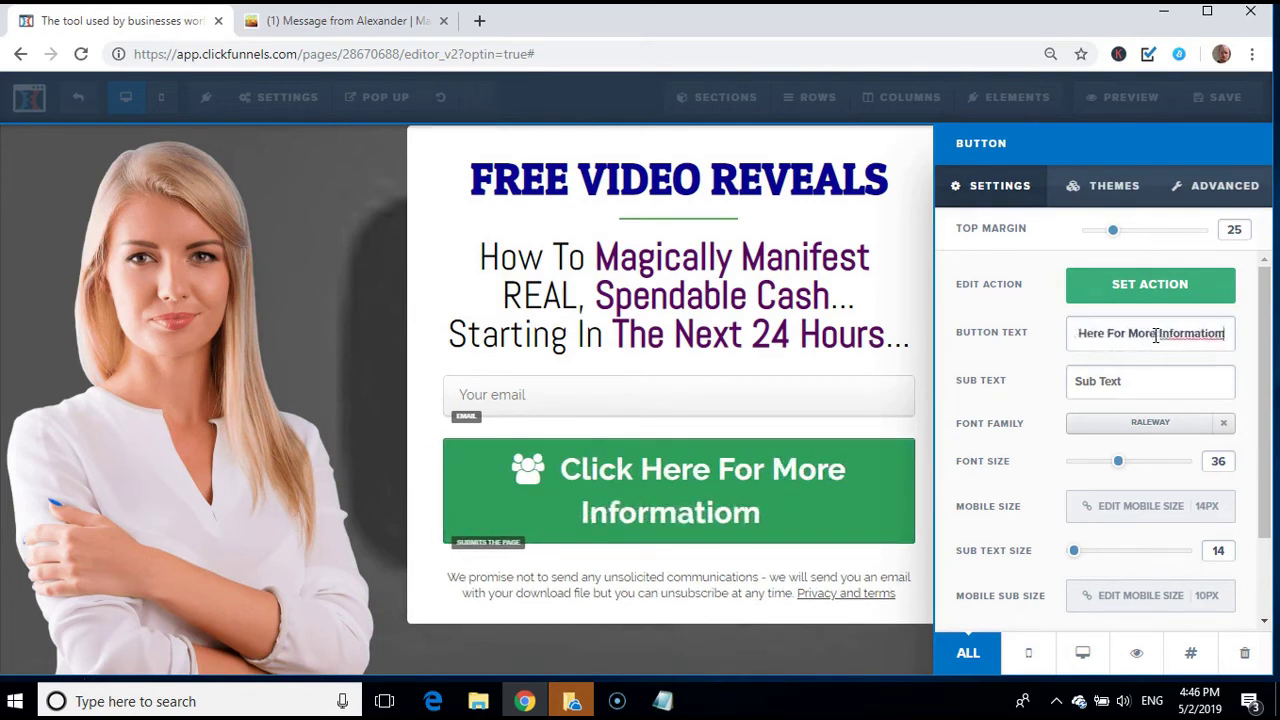
key(BackSpace)
text(n)
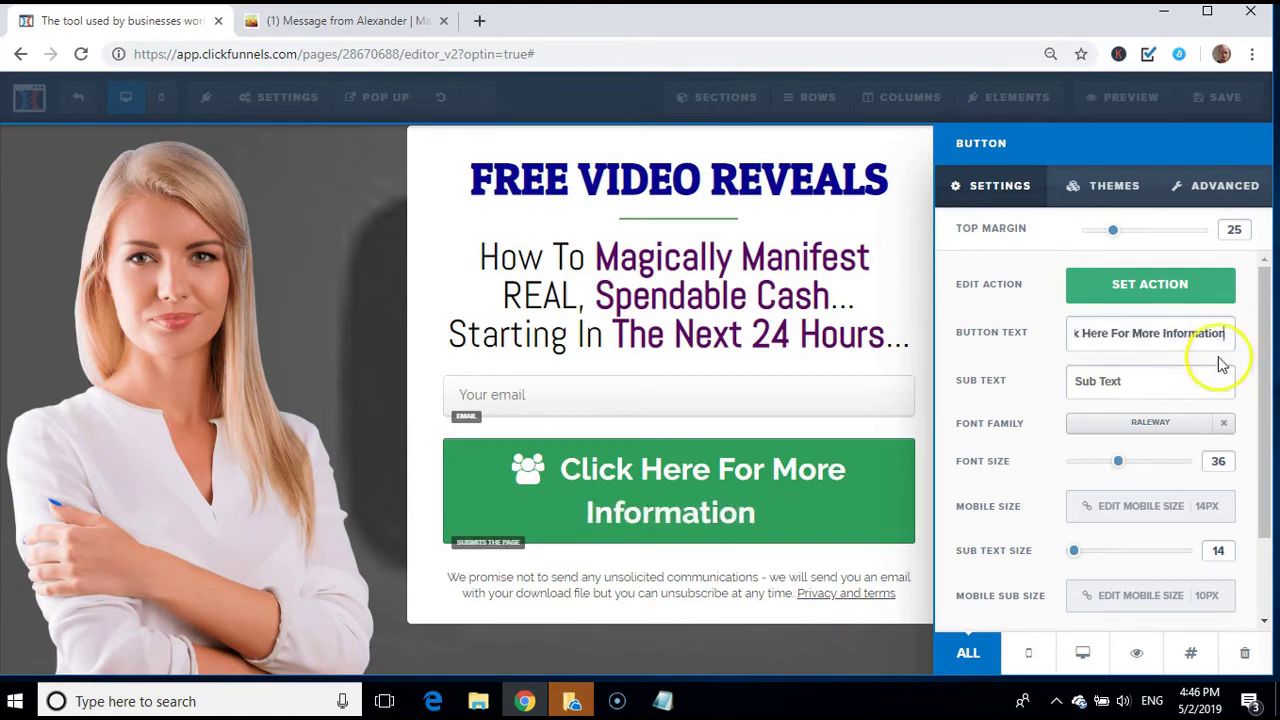
drag(1120, 467, 1102, 467)
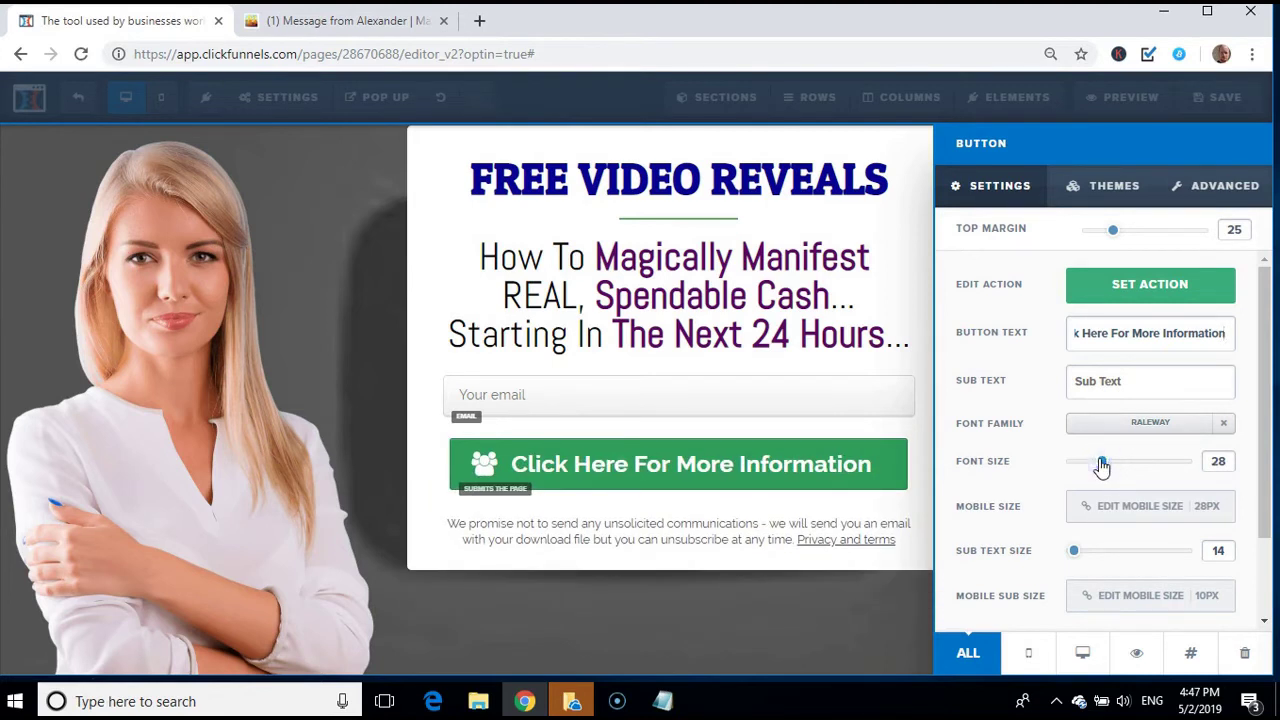
Try greens #30a039 and #358409 and red #e43b2c for the button's background, and set it to dark purple #5b0764
scroll(1265, 509, down, 1)
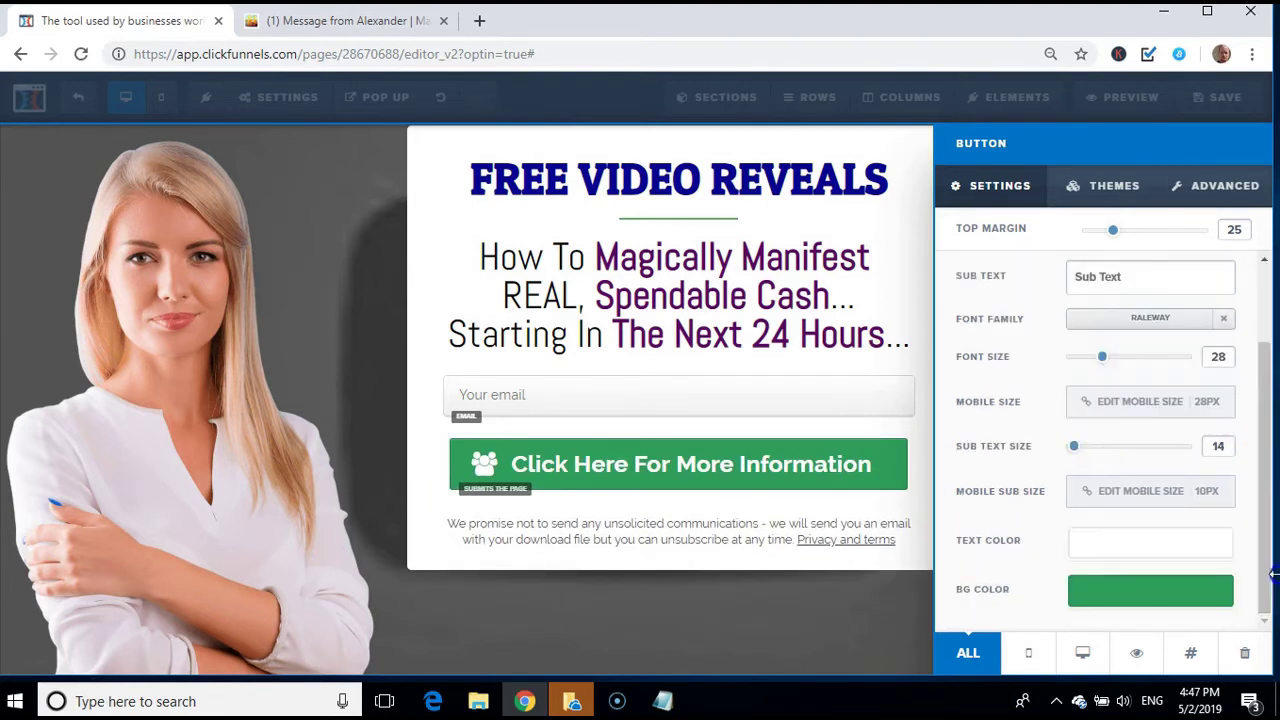
click(1138, 610)
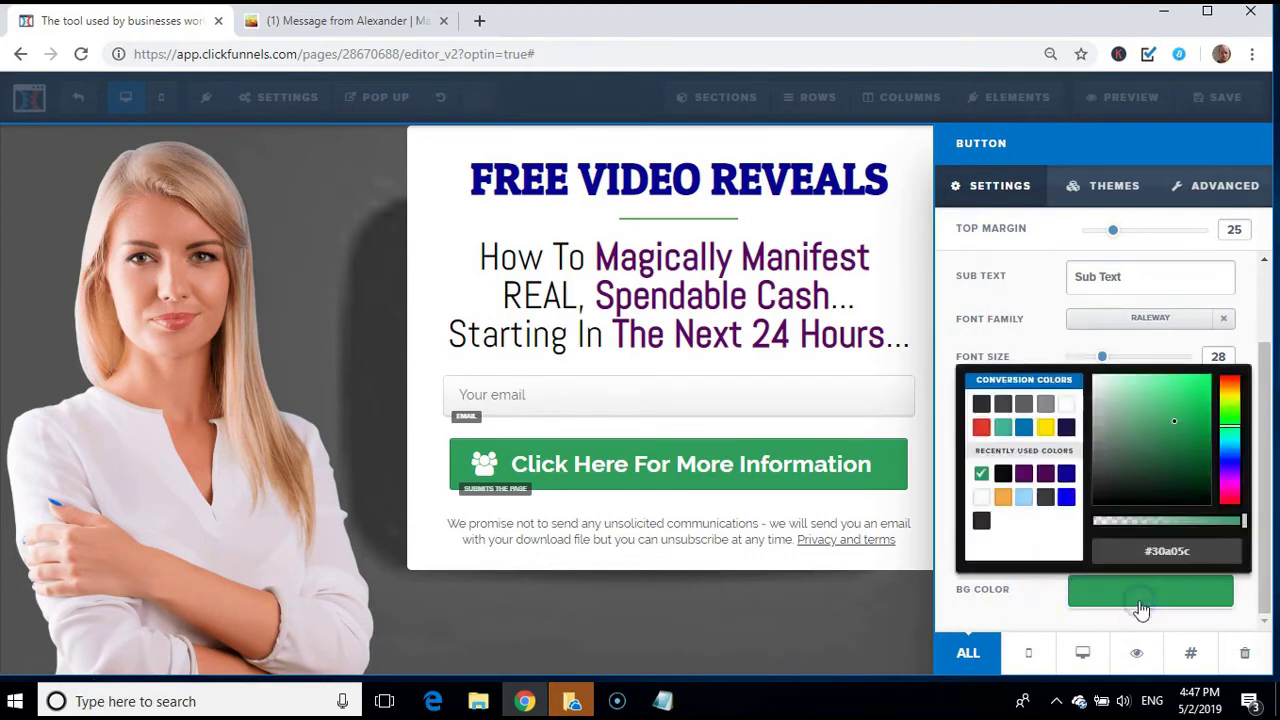
click(1229, 418)
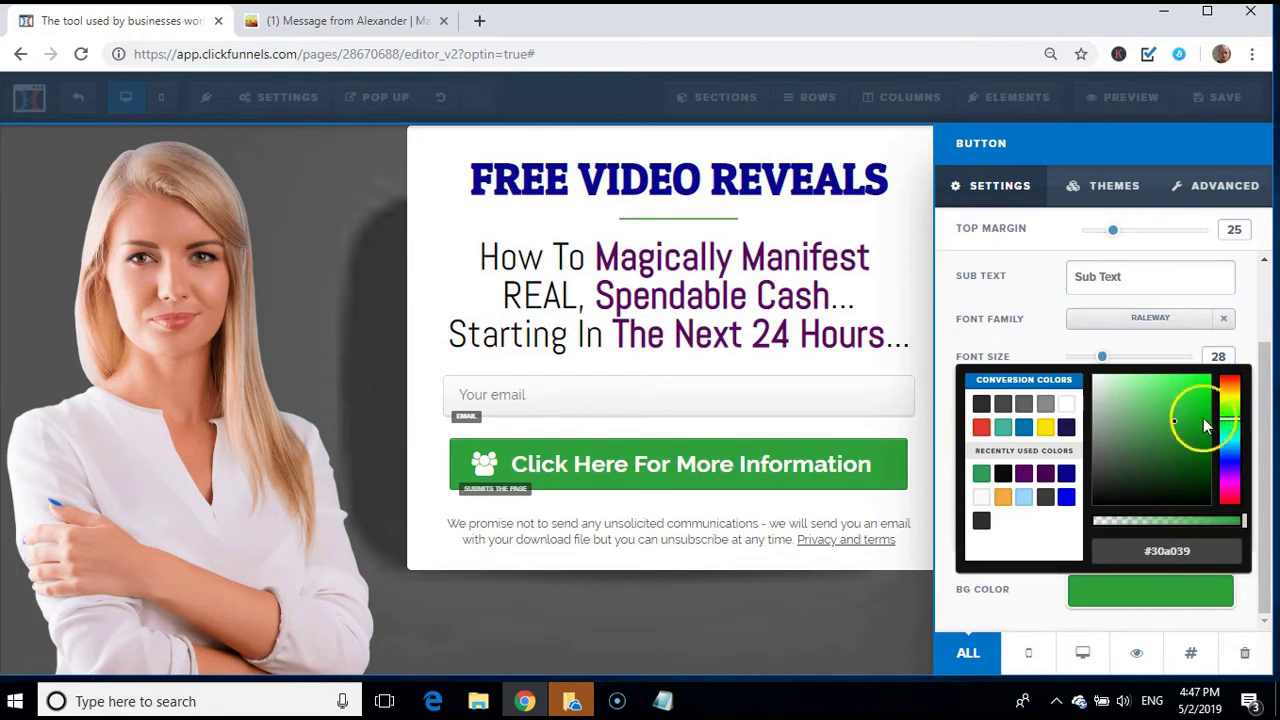
mouse_move(1172, 412)
mouse_down()
mouse_move(1202, 392)
mouse_move(1198, 423)
mouse_move(1198, 368)
mouse_move(1203, 441)
mouse_up()
click(1230, 416)
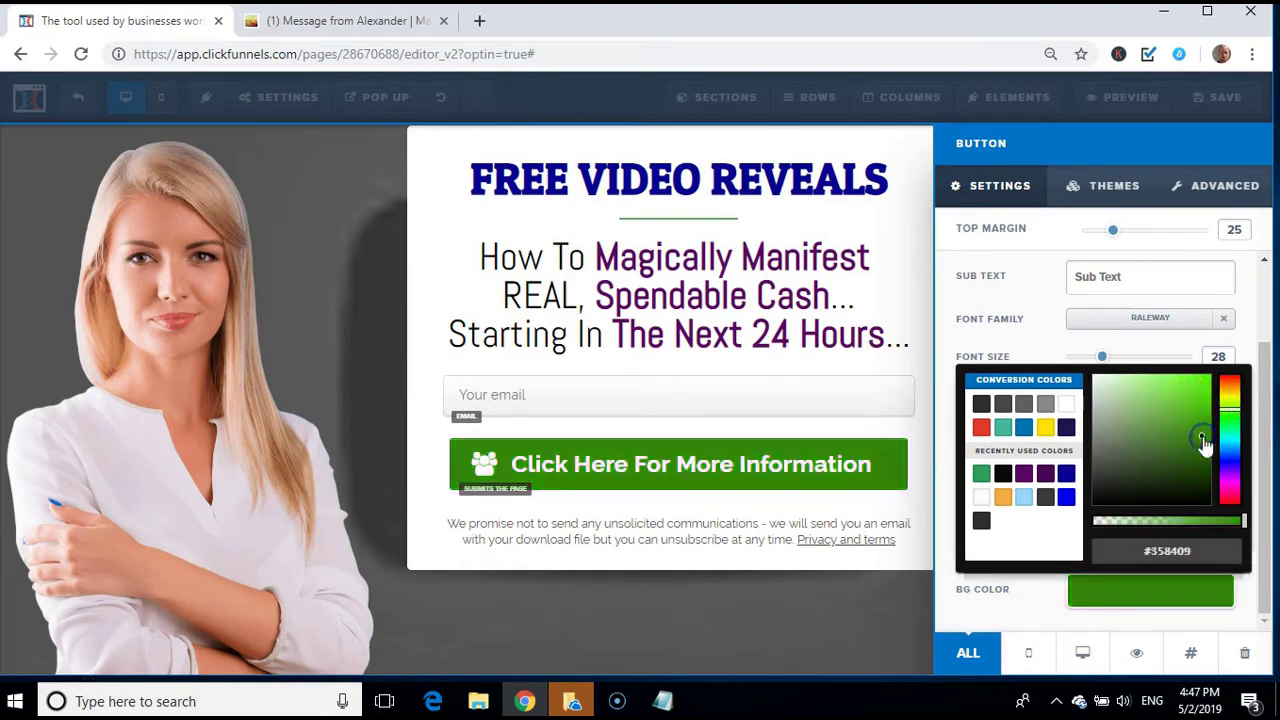
click(981, 428)
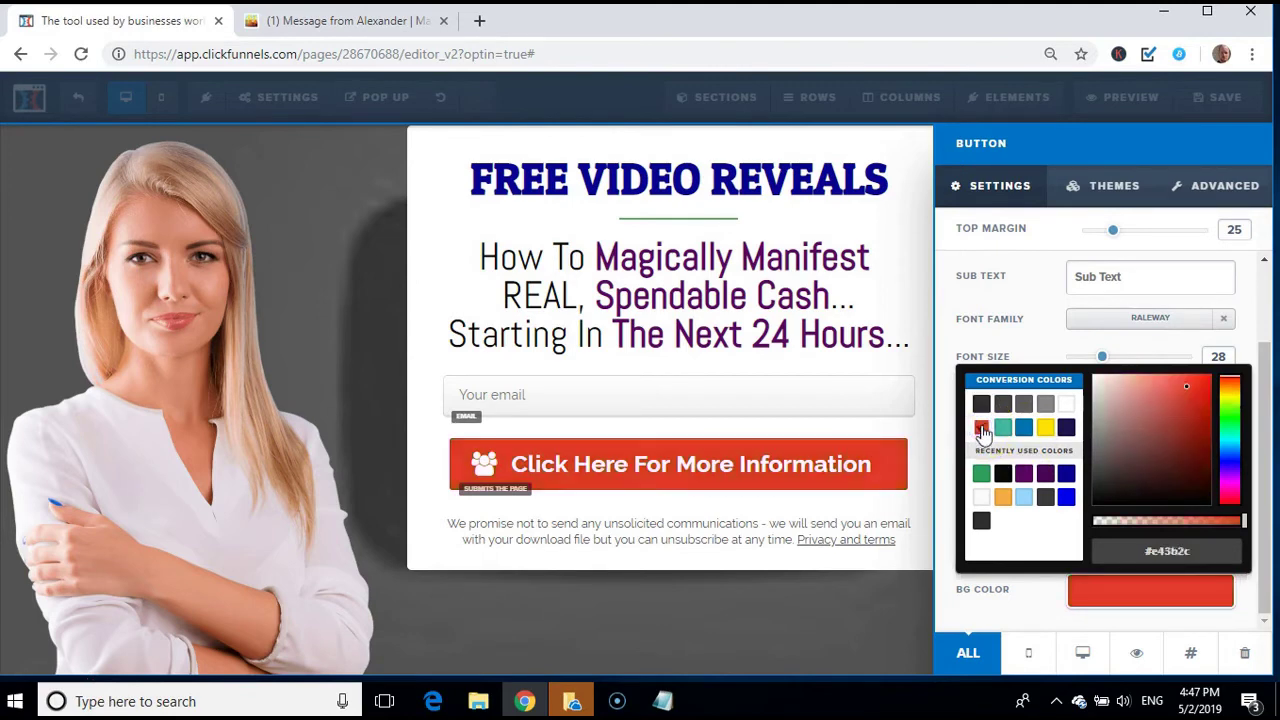
click(1023, 474)
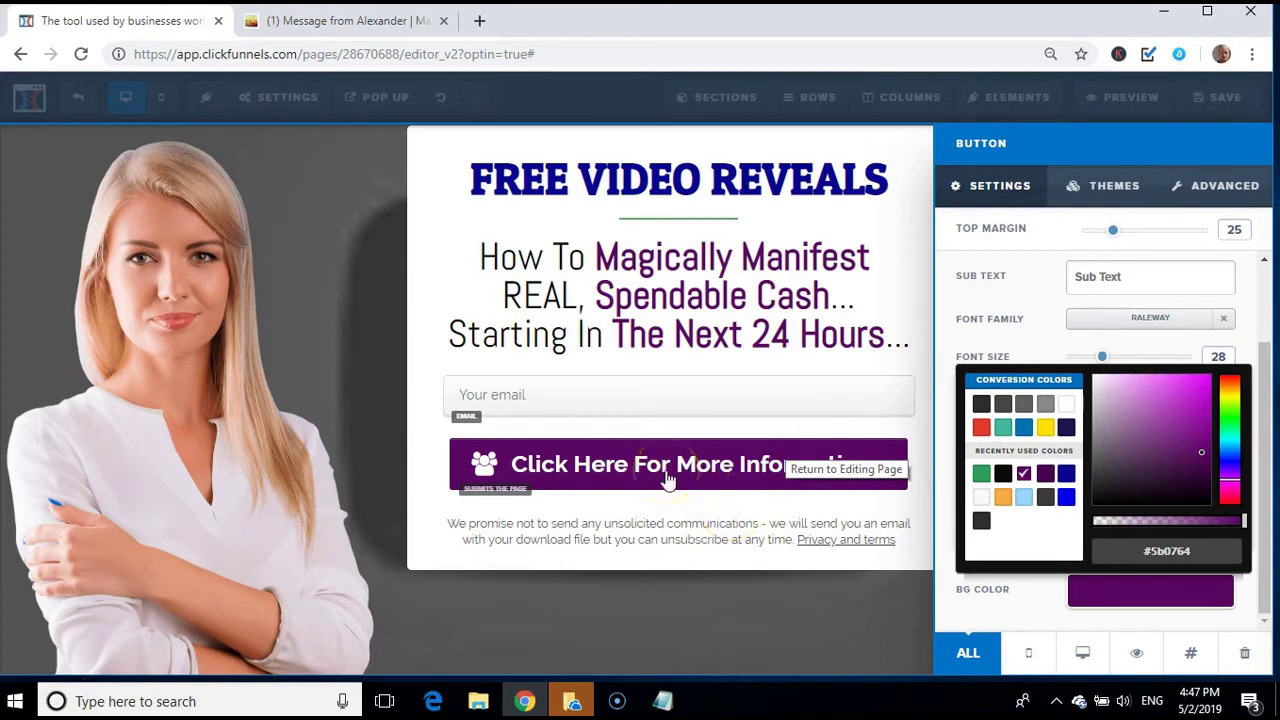
click(663, 701)
click(836, 486)
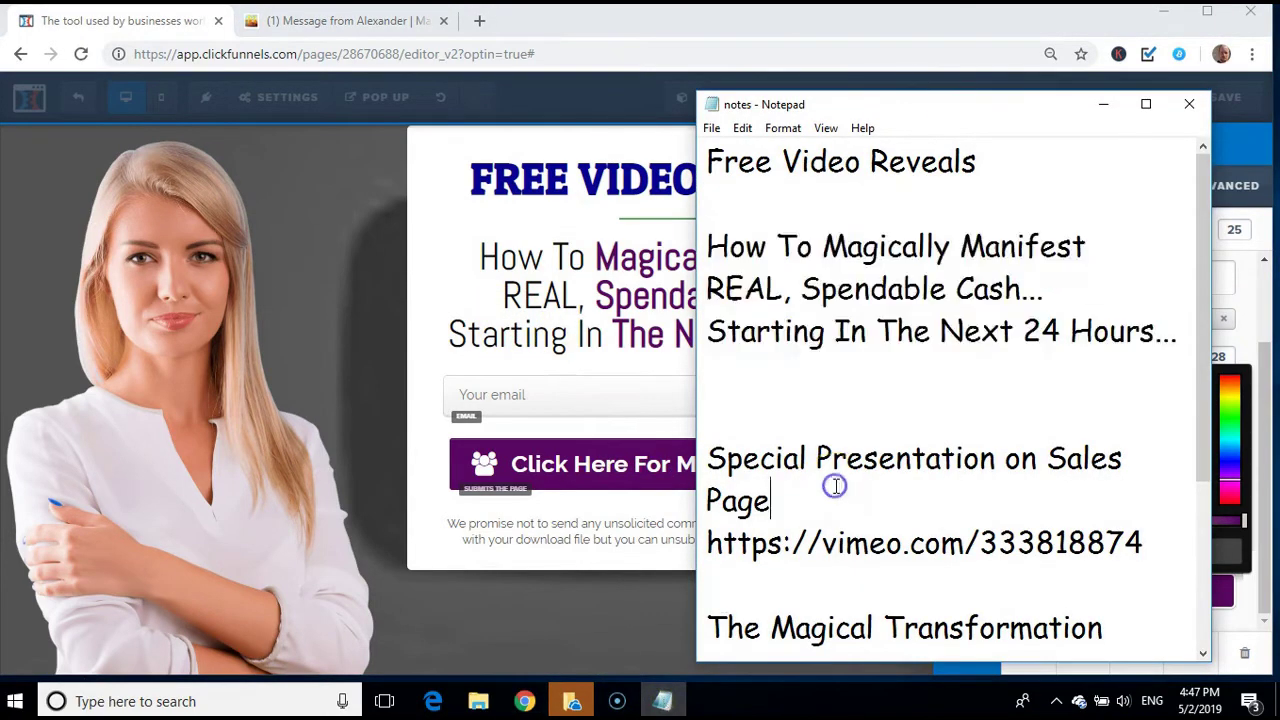
scroll(836, 486, down, 2)
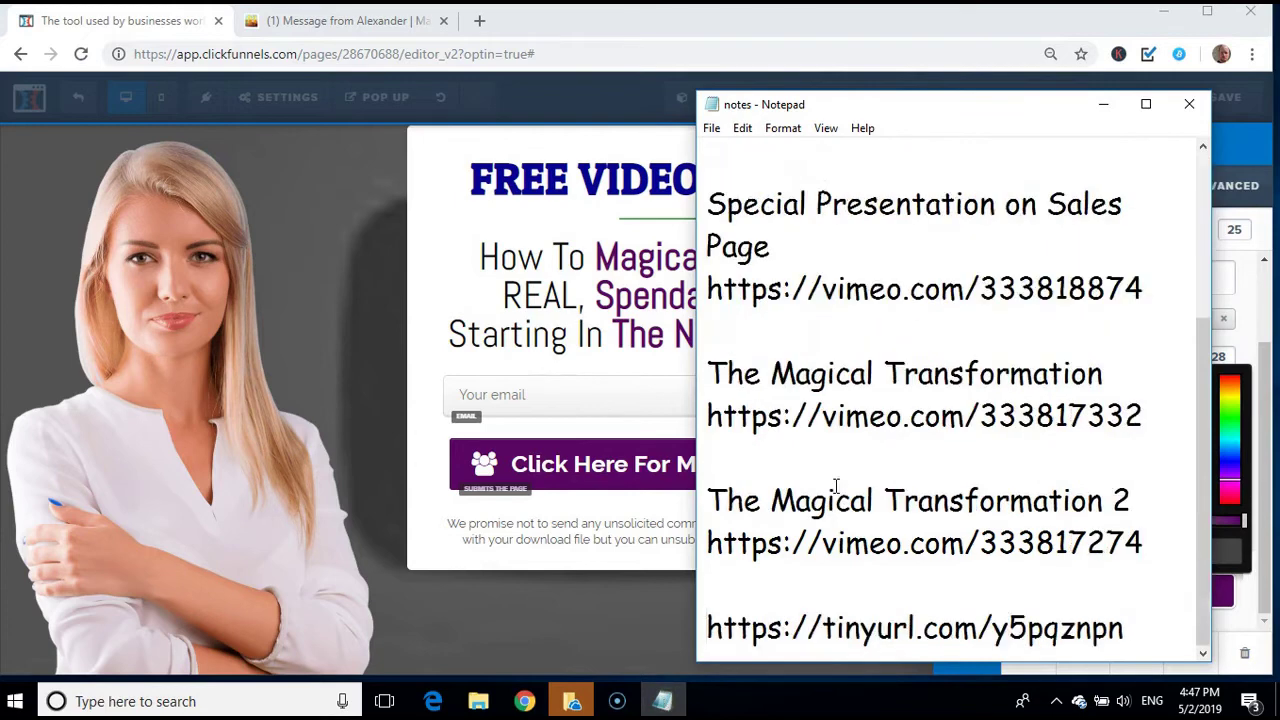
key(ctrl+End)
key(Home)
key(shift+Right)
key(shift+Right)
key(shift+Right)
key(shift+Right)
key(shift+Right)
key(shift+Right)
key(shift+Right)
key(shift+Right)
key(shift+Right)
key(shift+Right)
key(shift+Right)
key(shift+Right)
key(shift+Right)
key(shift+Right)
key(shift+Right)
key(shift+Right)
key(shift+Right)
key(shift+Right)
key(shift+Right)
key(shift+Right)
key(ctrl+c)
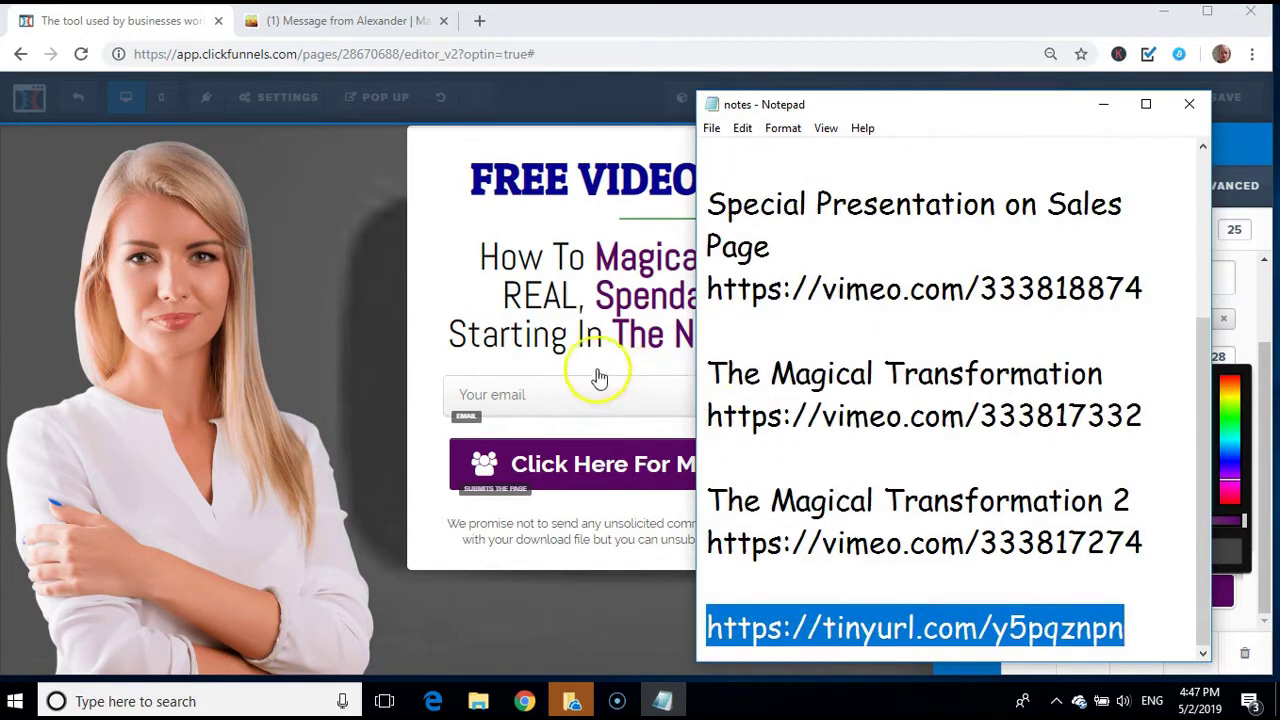
click(595, 464)
click(597, 466)
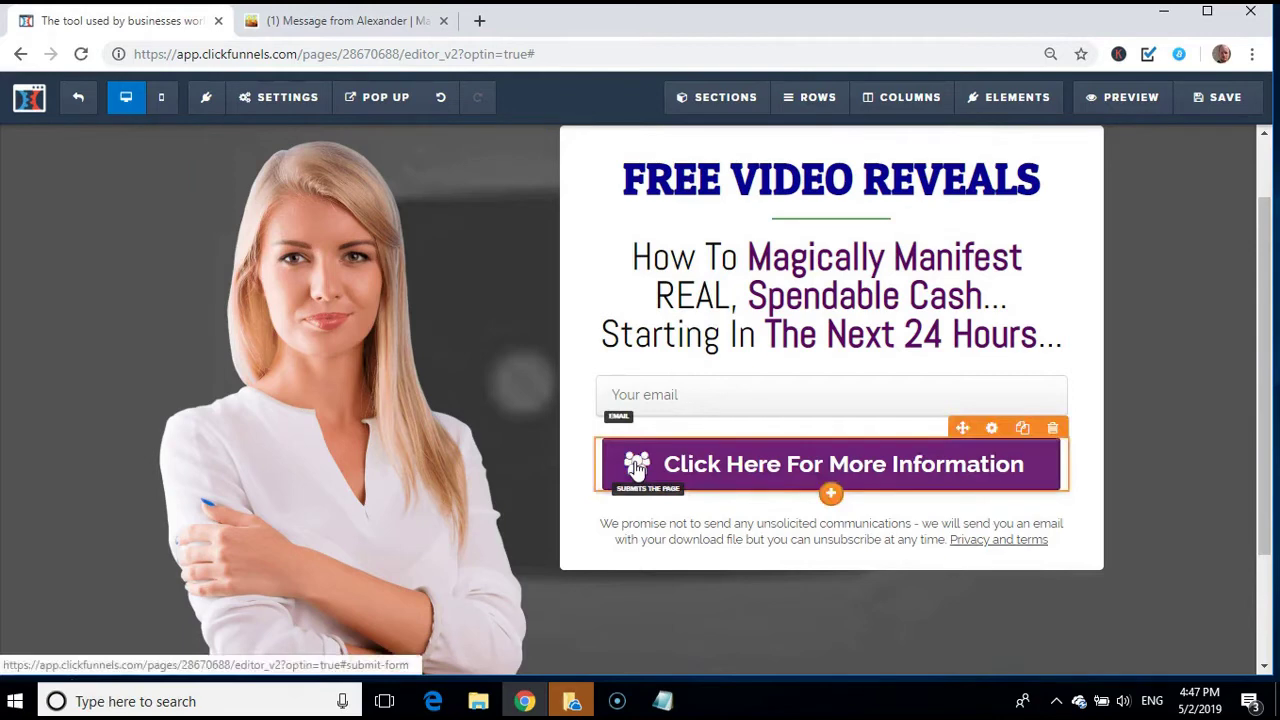
click(857, 463)
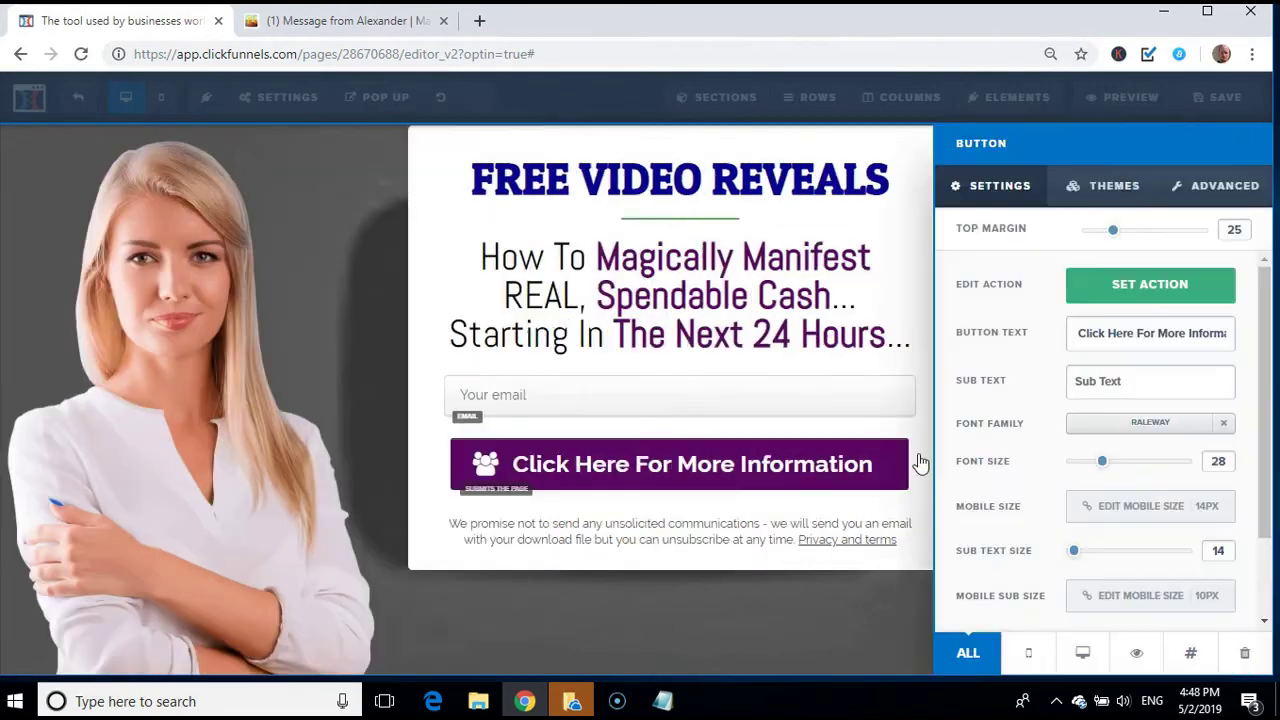
click(1160, 368)
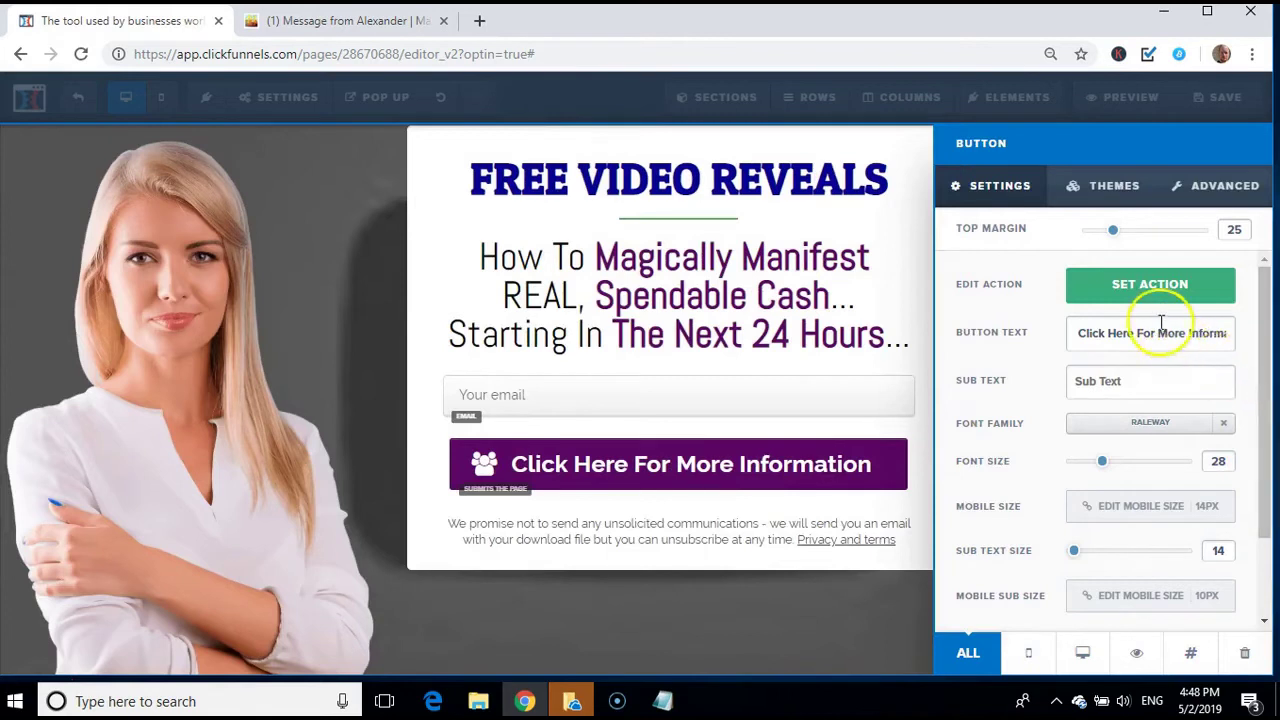
click(1147, 286)
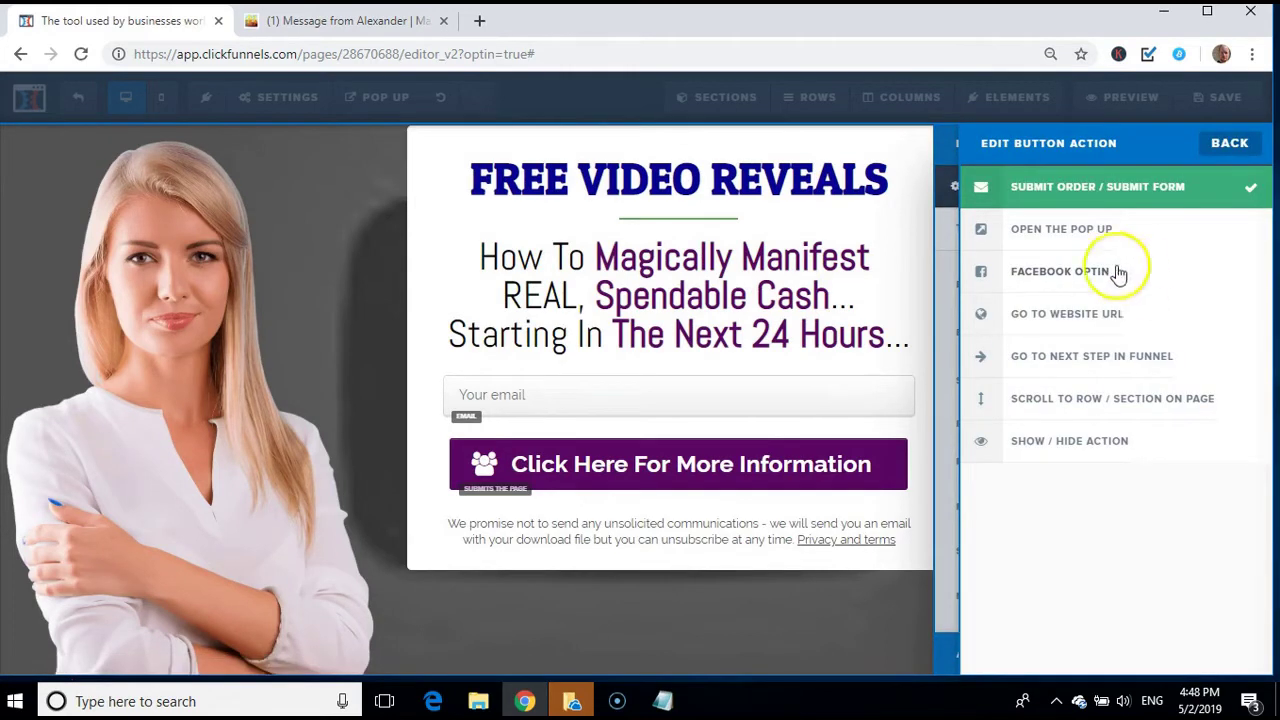
click(1090, 318)
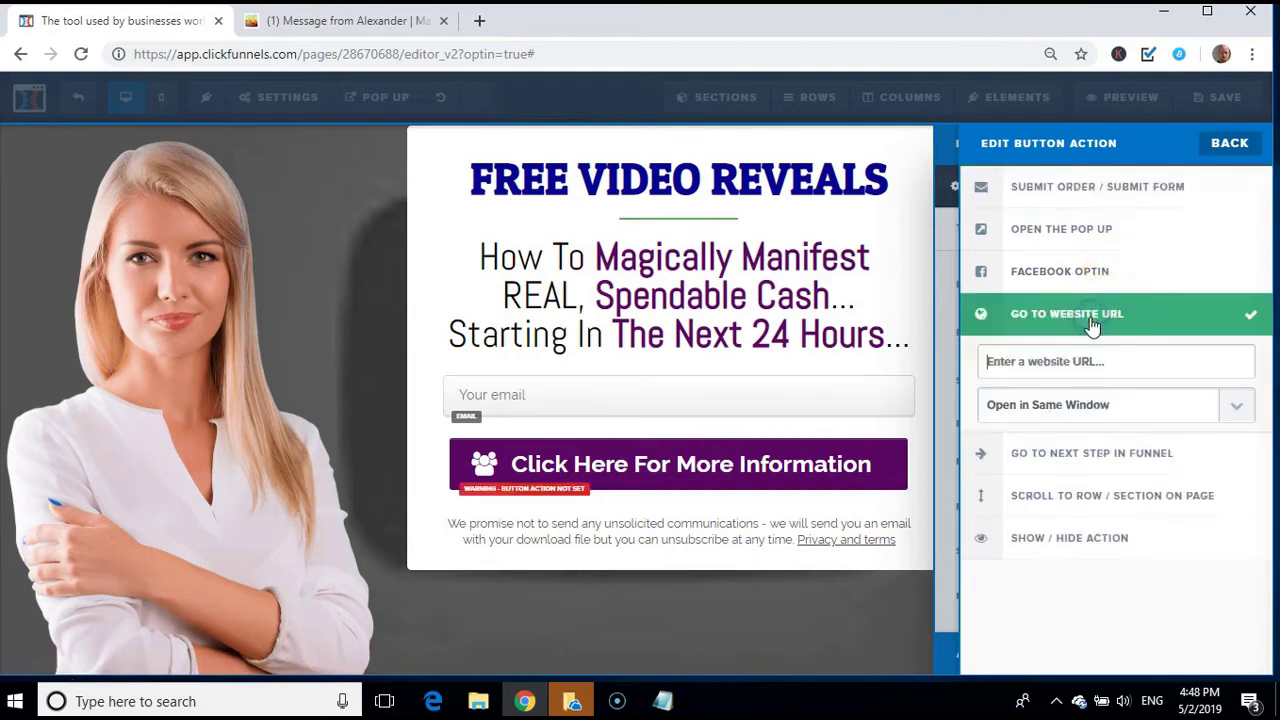
click(1057, 362)
key(ctrl+v)
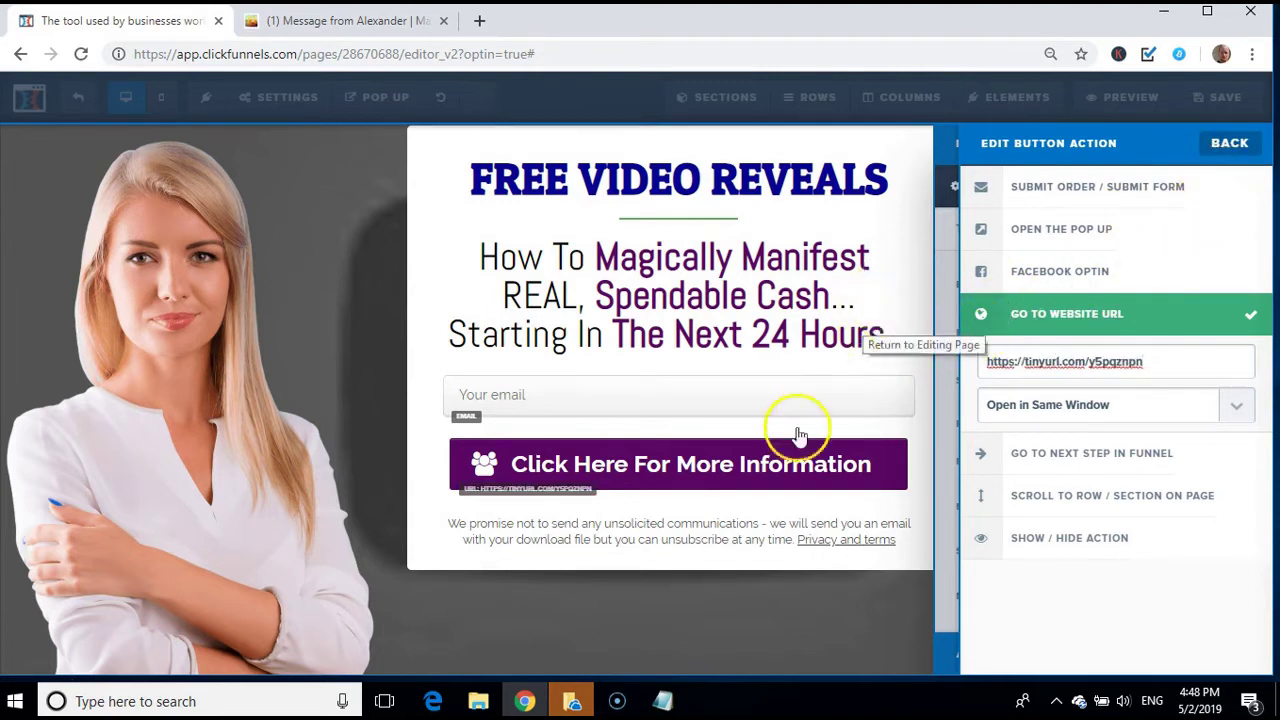
click(740, 532)
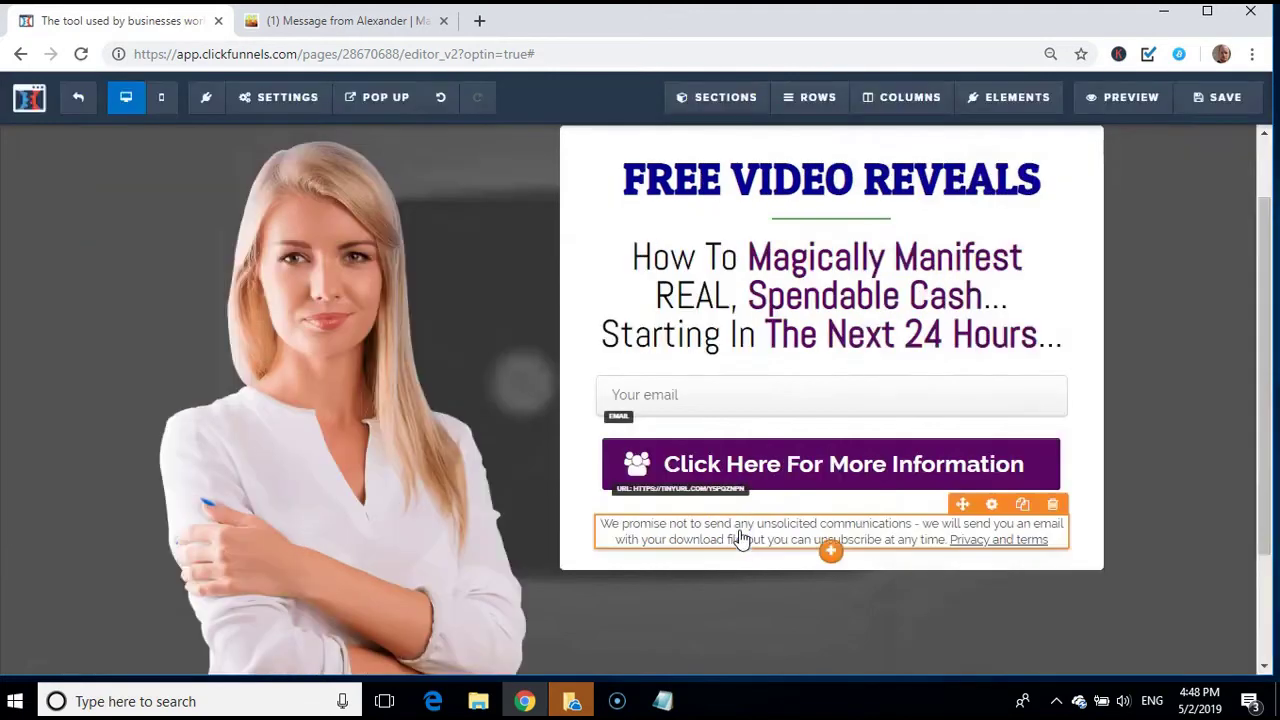
click(1200, 98)
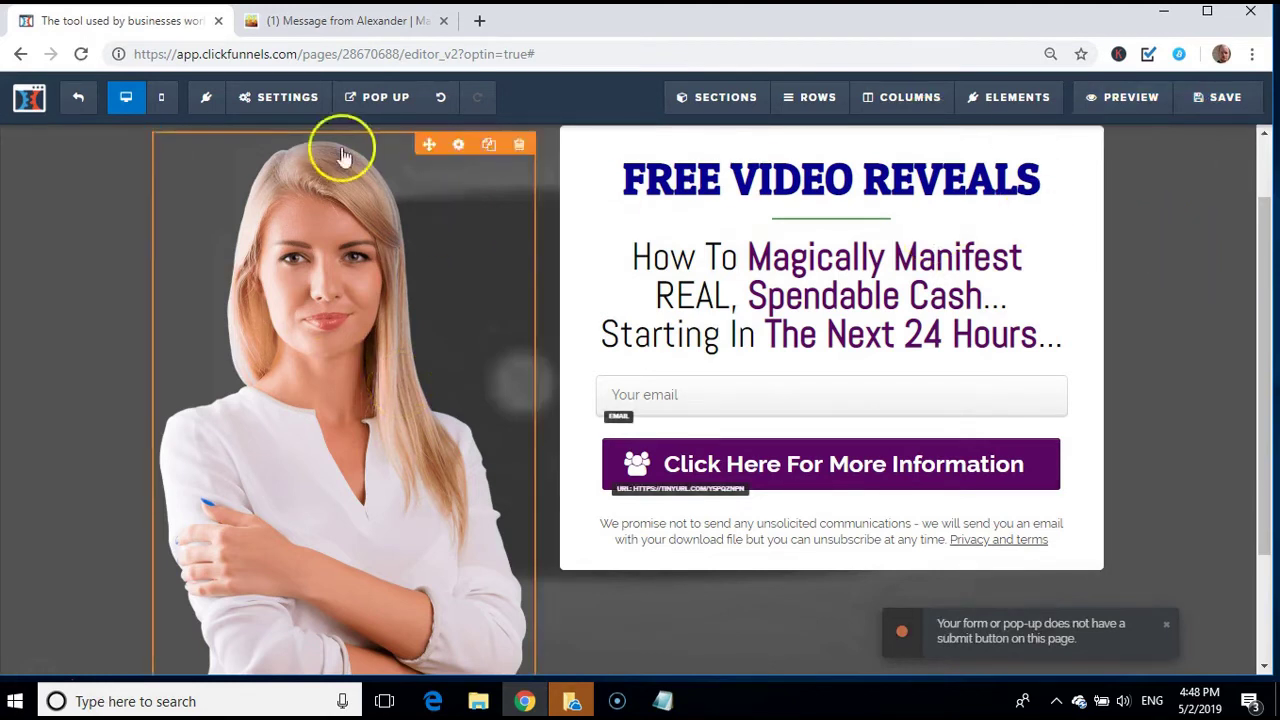
mouse_move(266, 108)
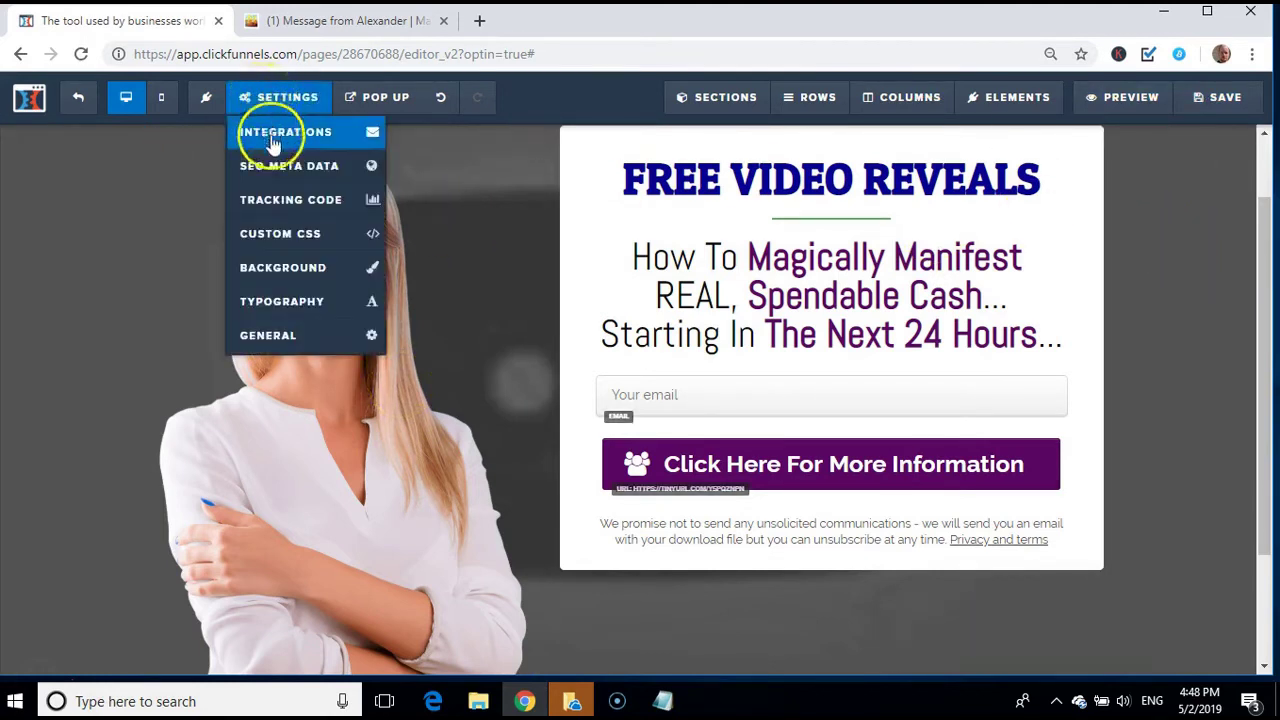
click(280, 268)
click(280, 280)
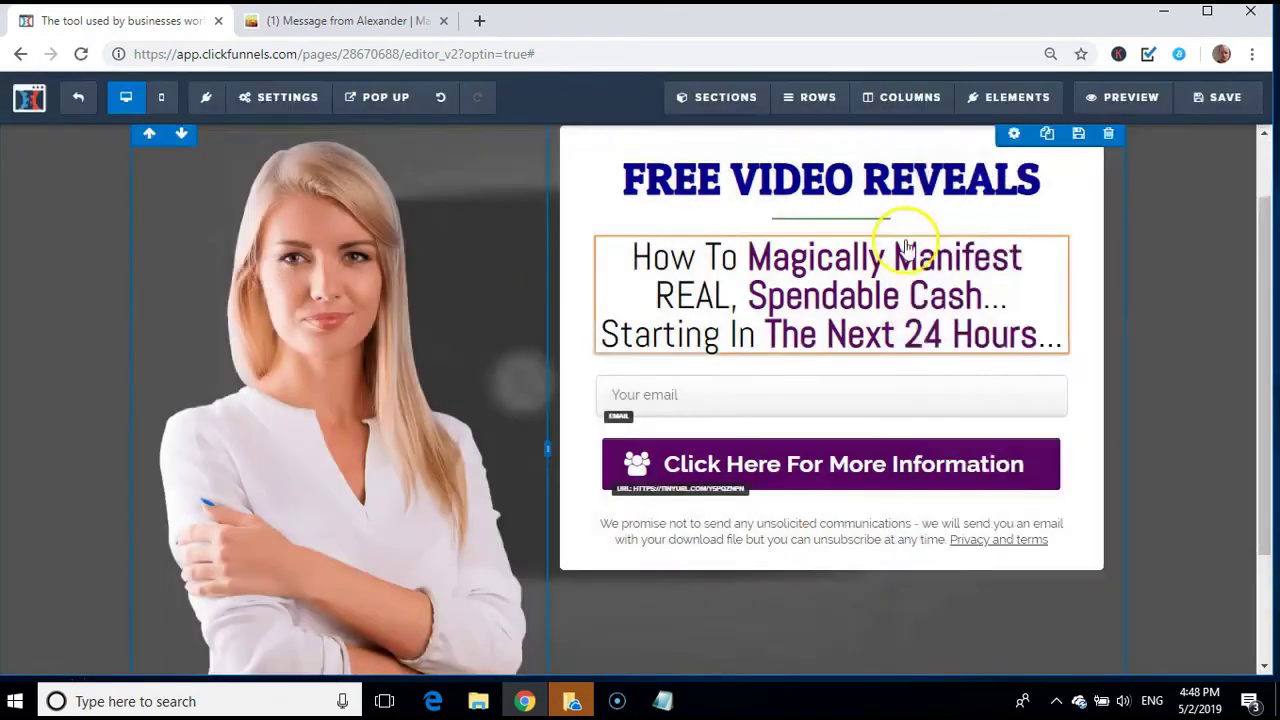
mouse_move(278, 117)
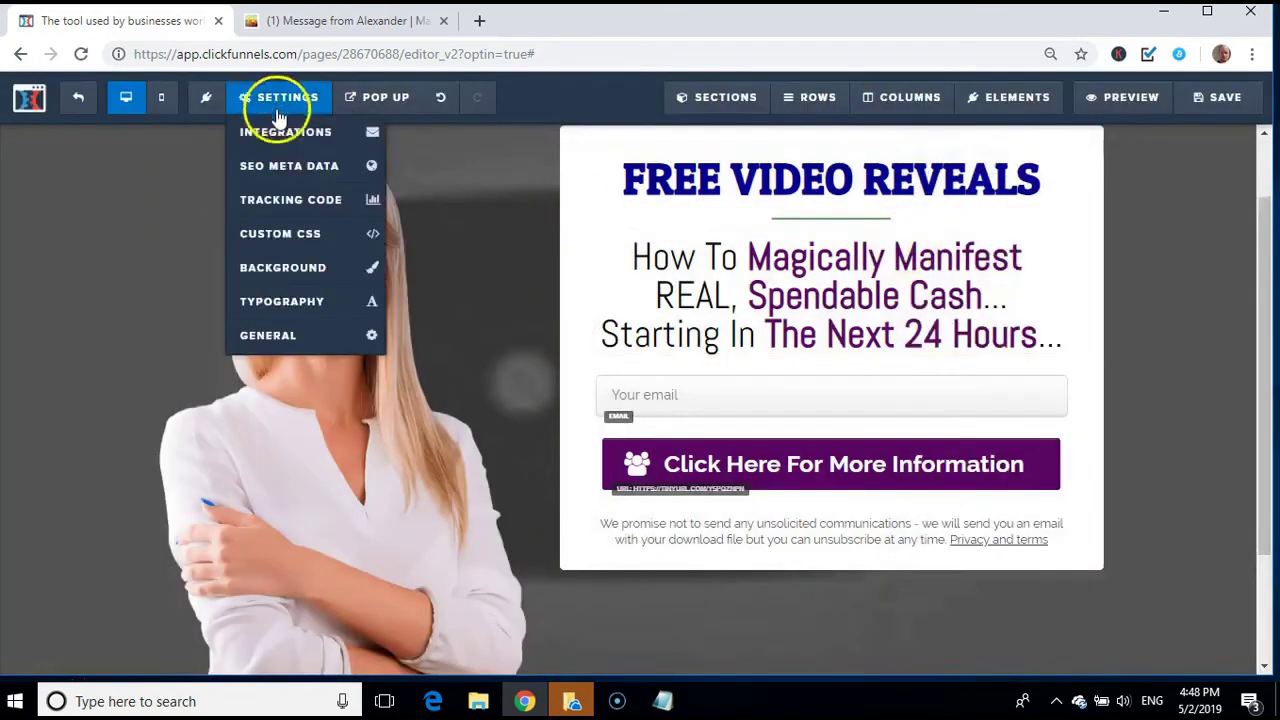
click(311, 272)
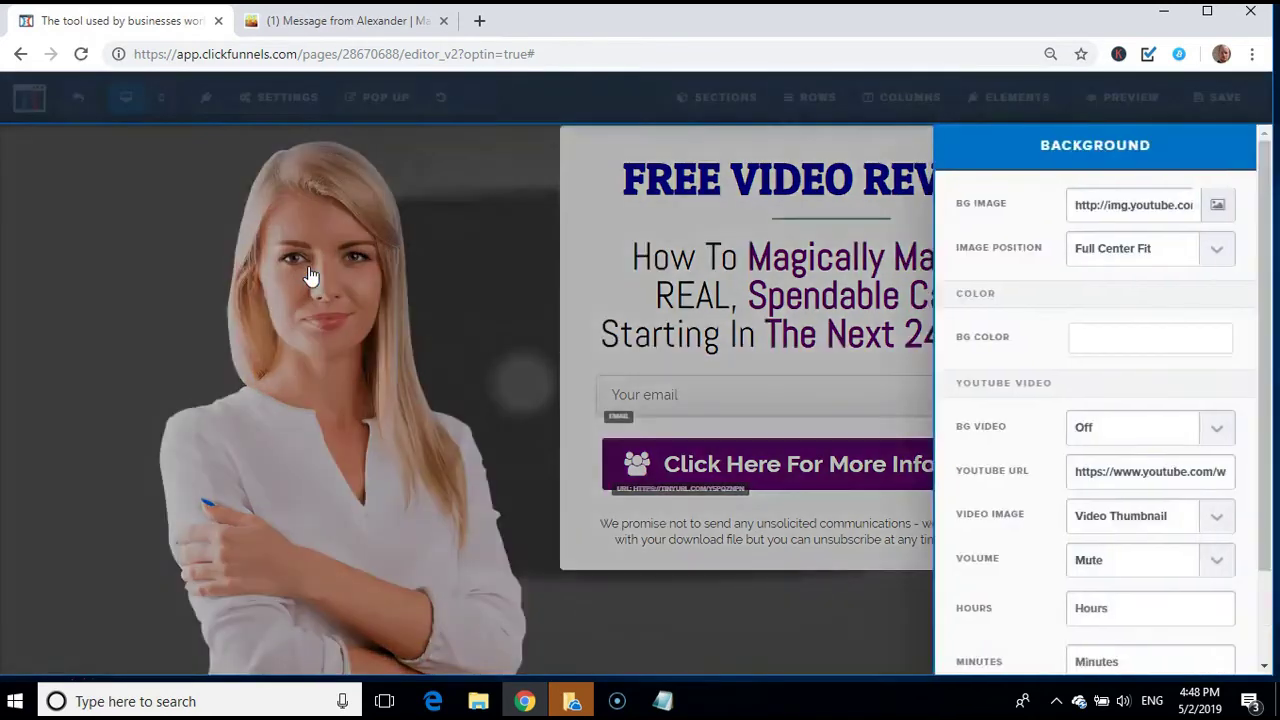
click(1219, 222)
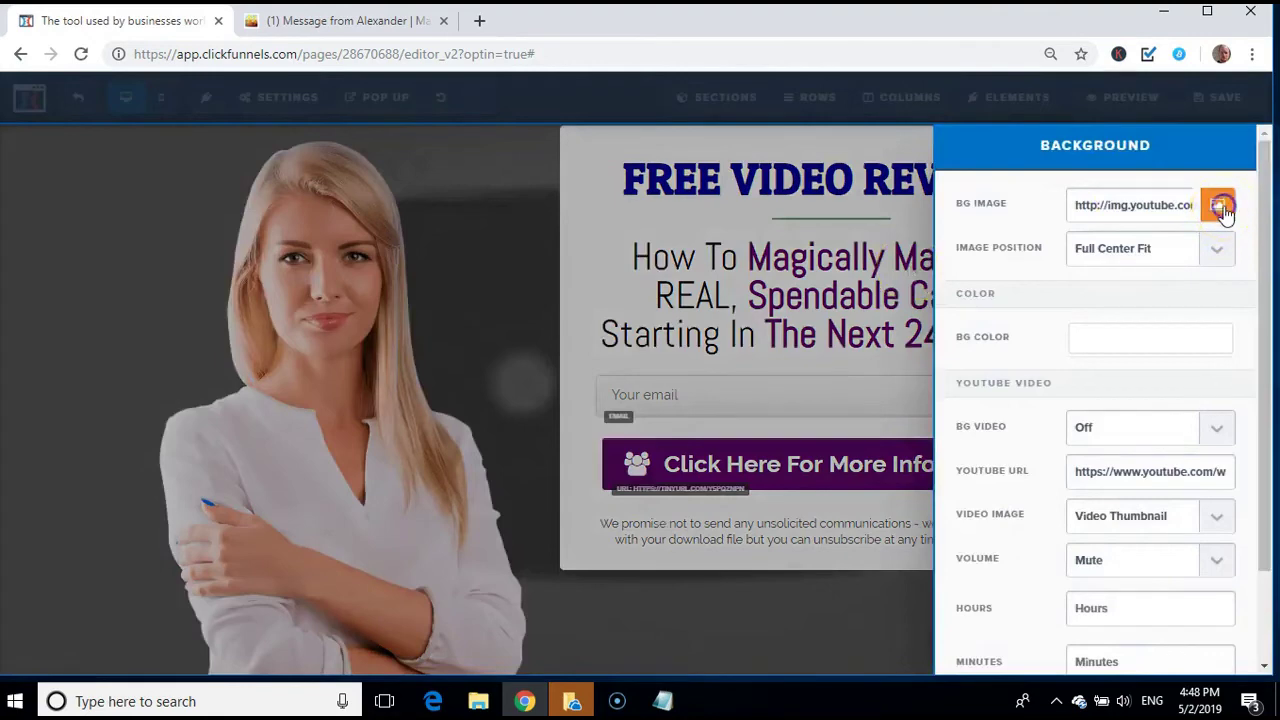
click(1222, 208)
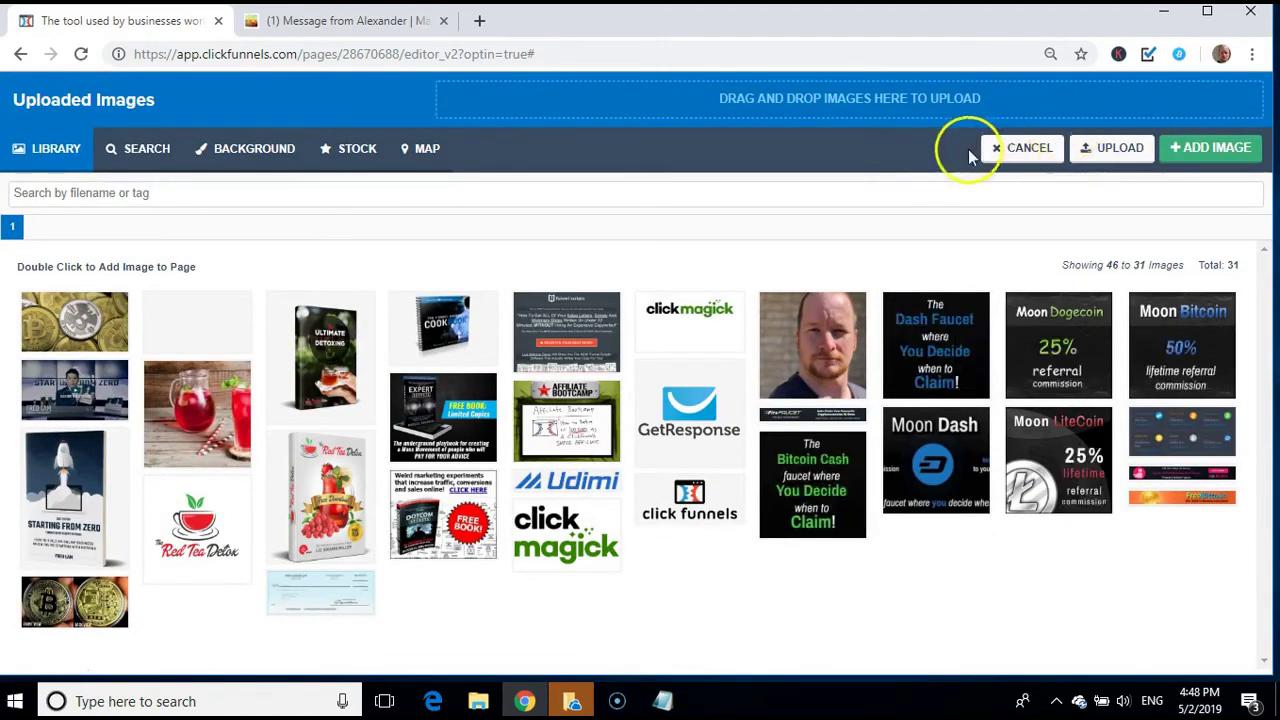
click(1006, 148)
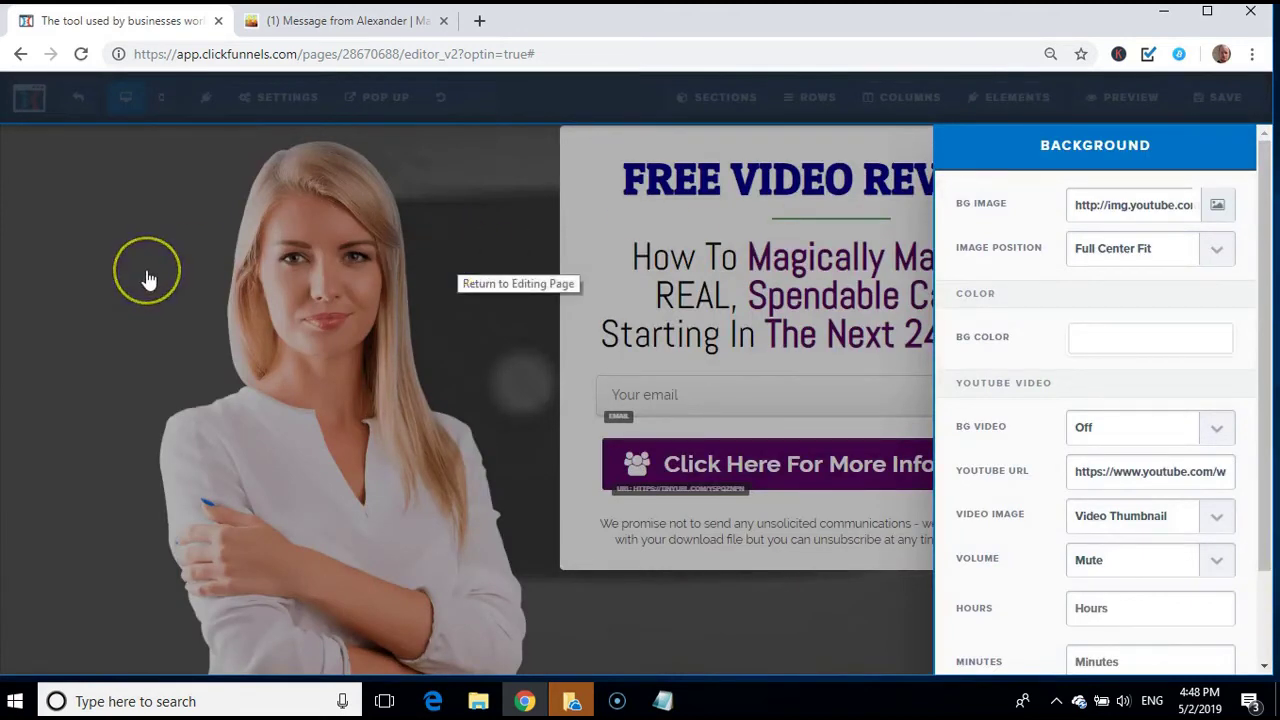
click(220, 266)
click(134, 204)
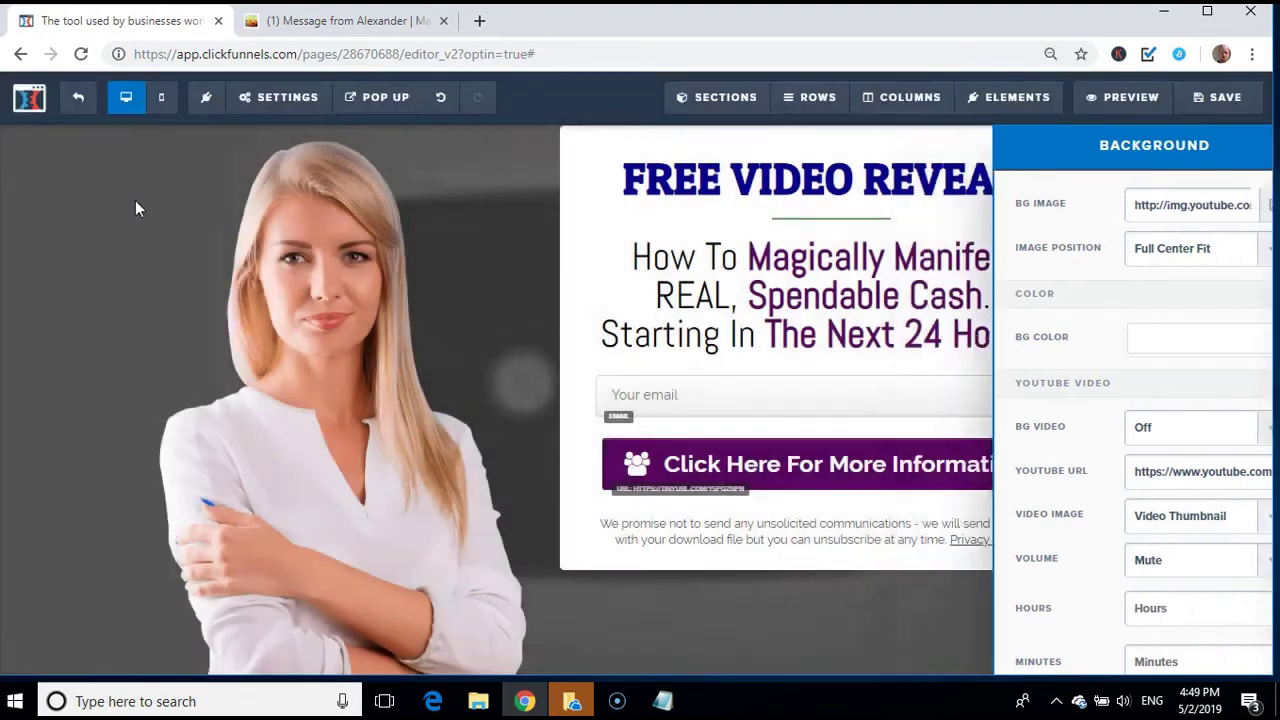
click(134, 194)
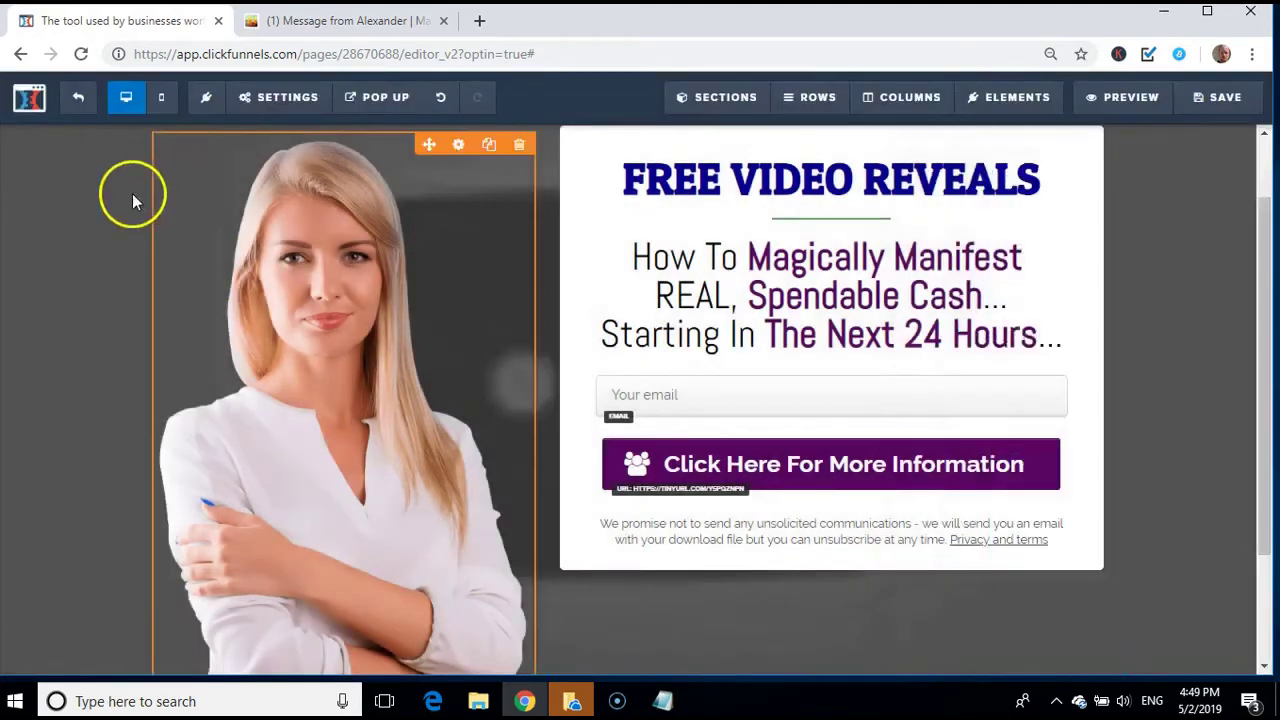
click(67, 196)
Turn on the YouTube background video in the optin page's background settings
click(256, 104)
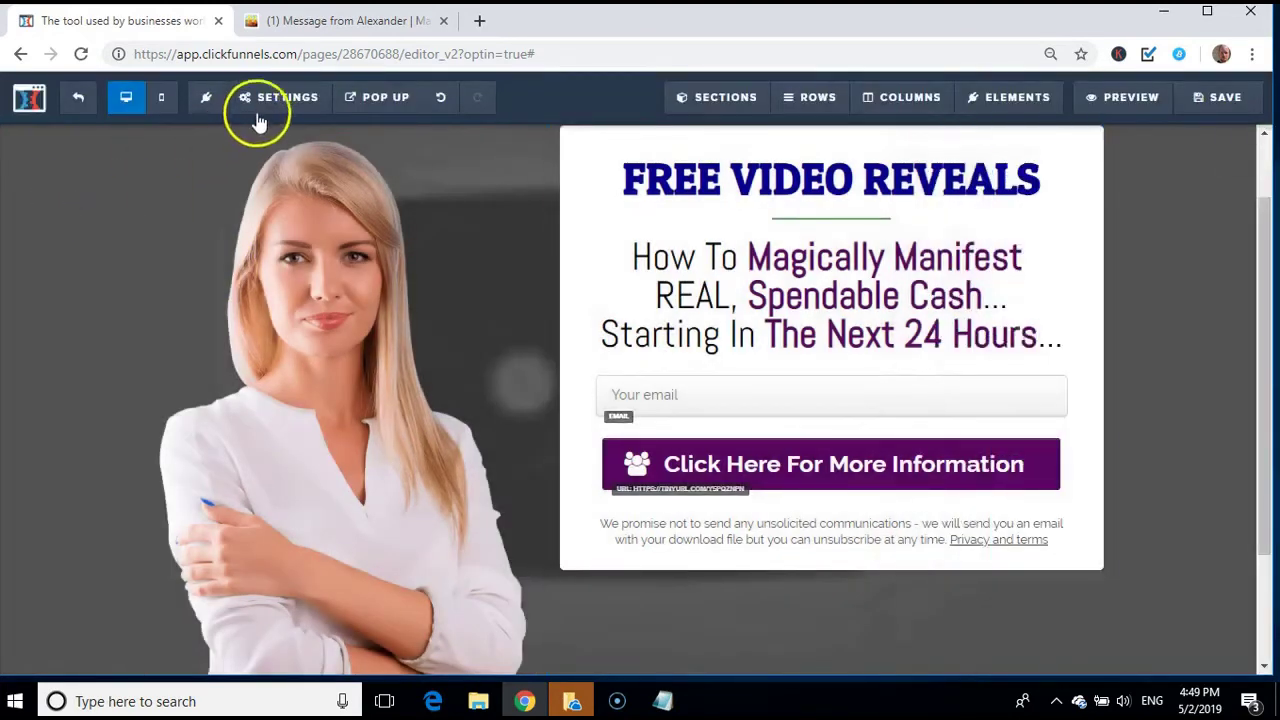
click(287, 233)
click(285, 267)
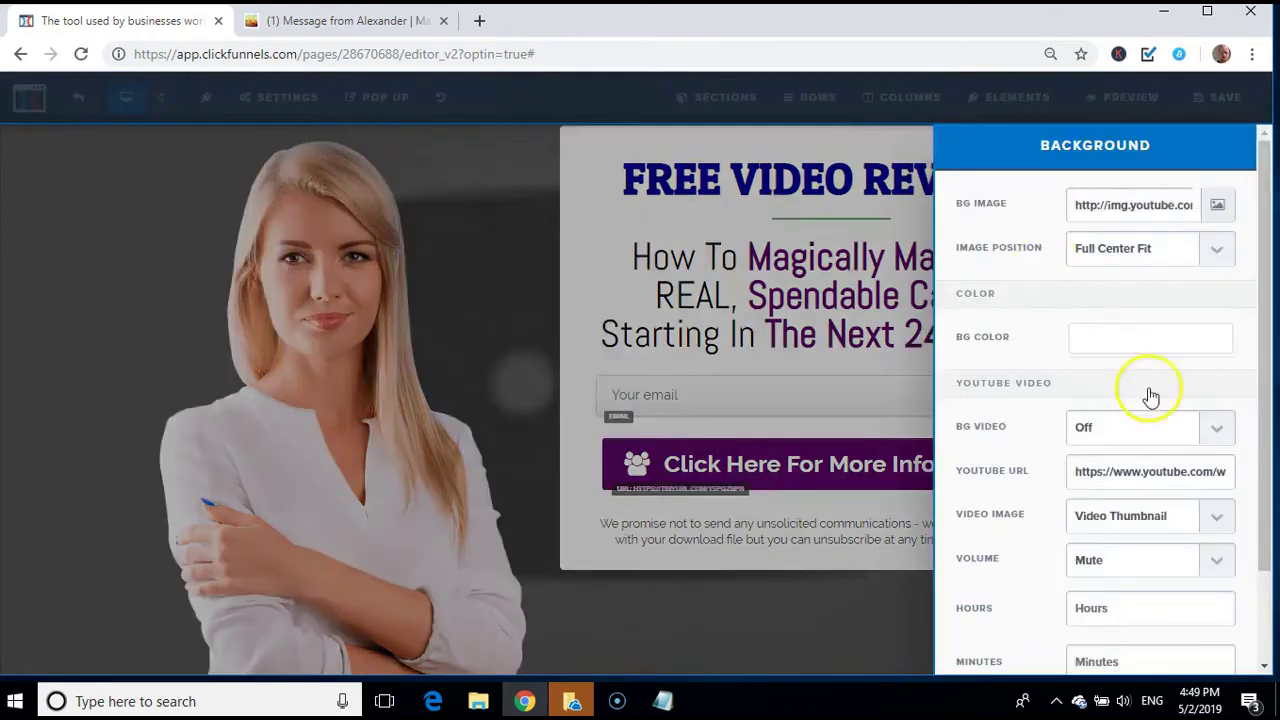
click(1216, 434)
click(1143, 470)
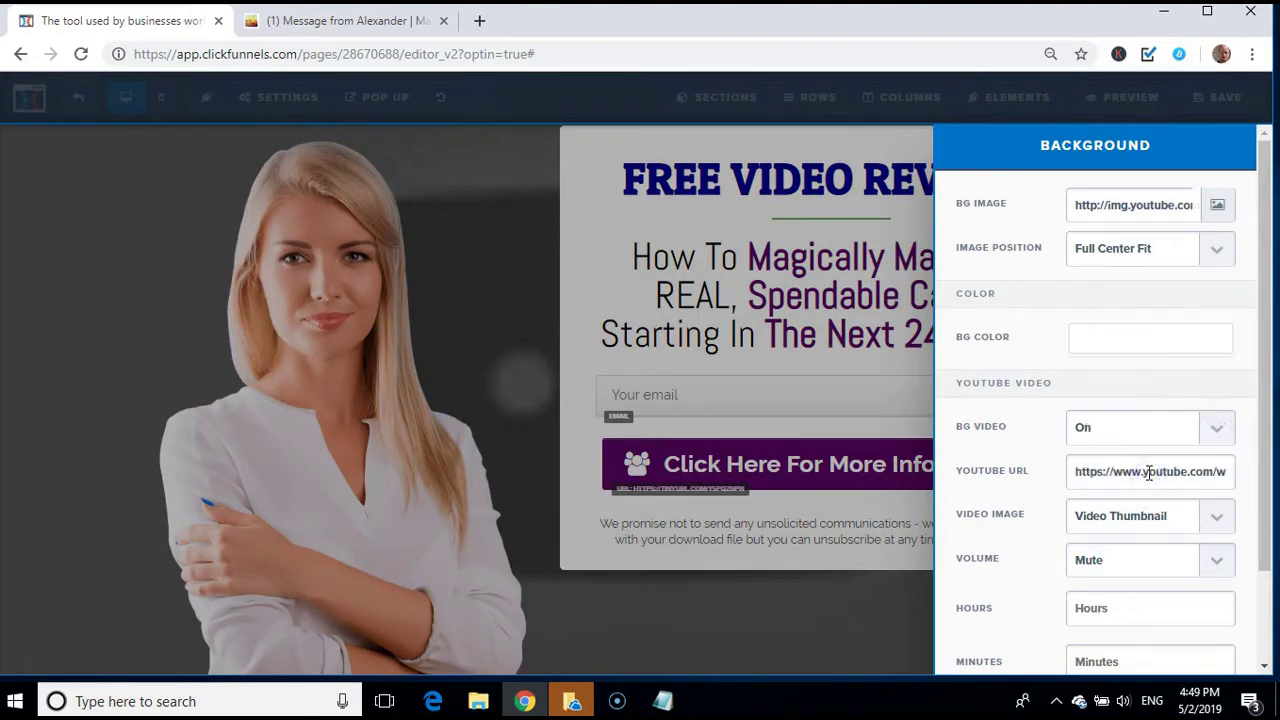
Copy the Vimeo link under "The Magical Transformation 2" from the notes file in Notepad and return to the page editor
click(1136, 474)
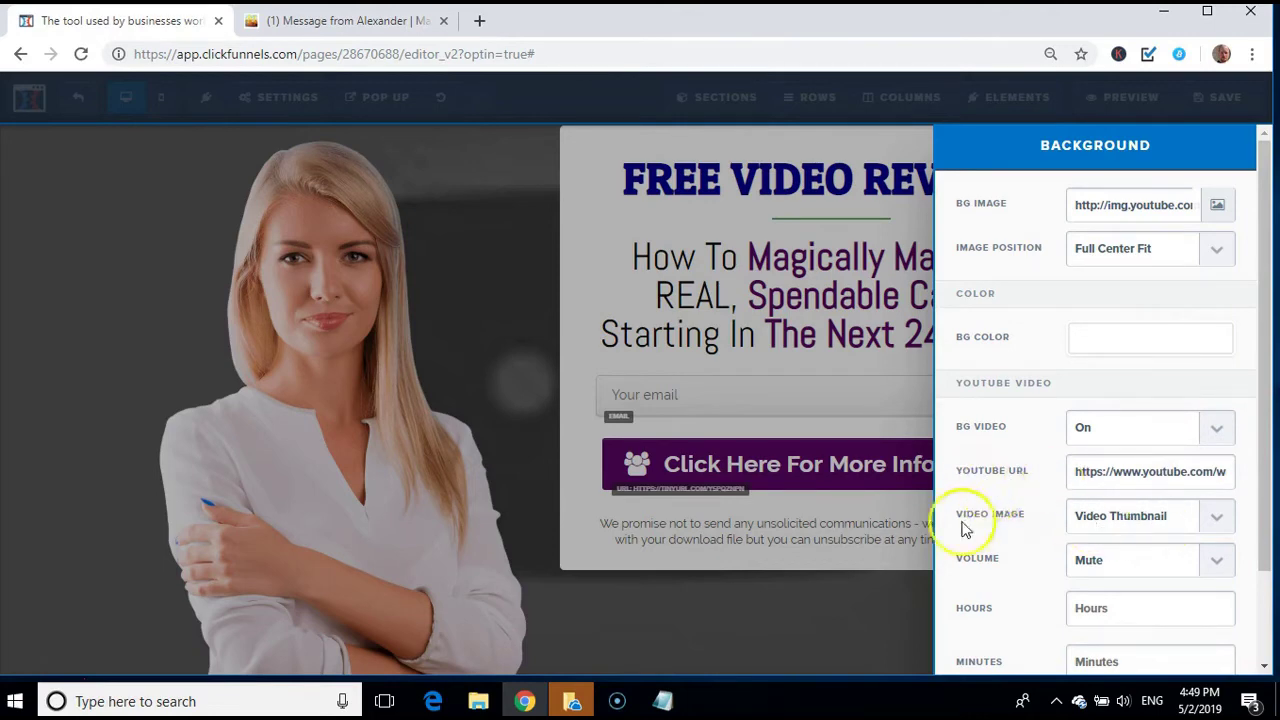
click(663, 700)
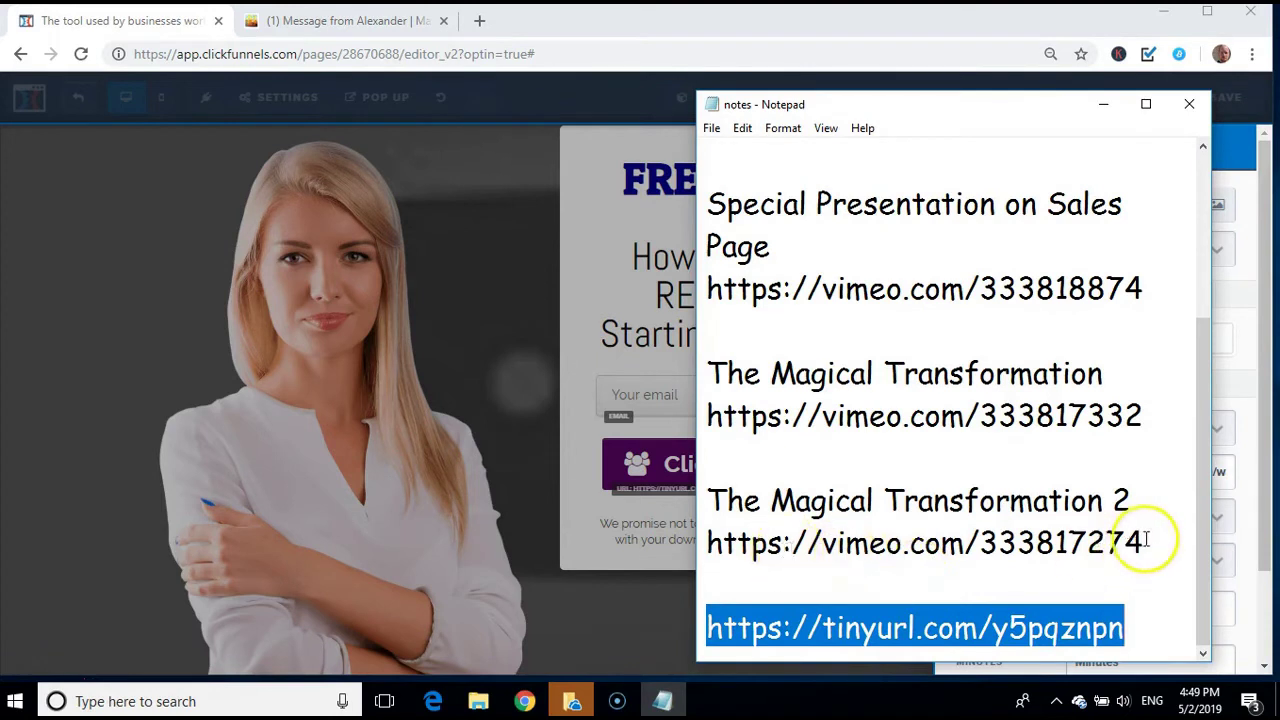
drag(1144, 543, 706, 548)
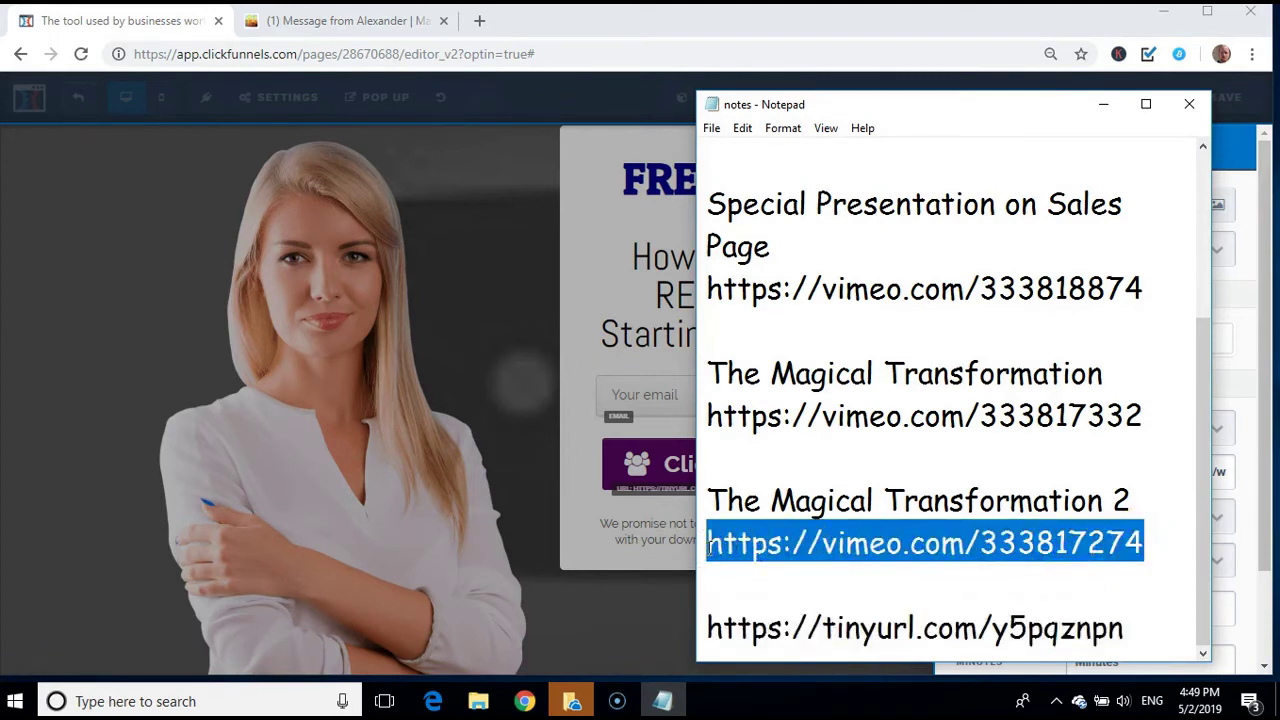
click(491, 594)
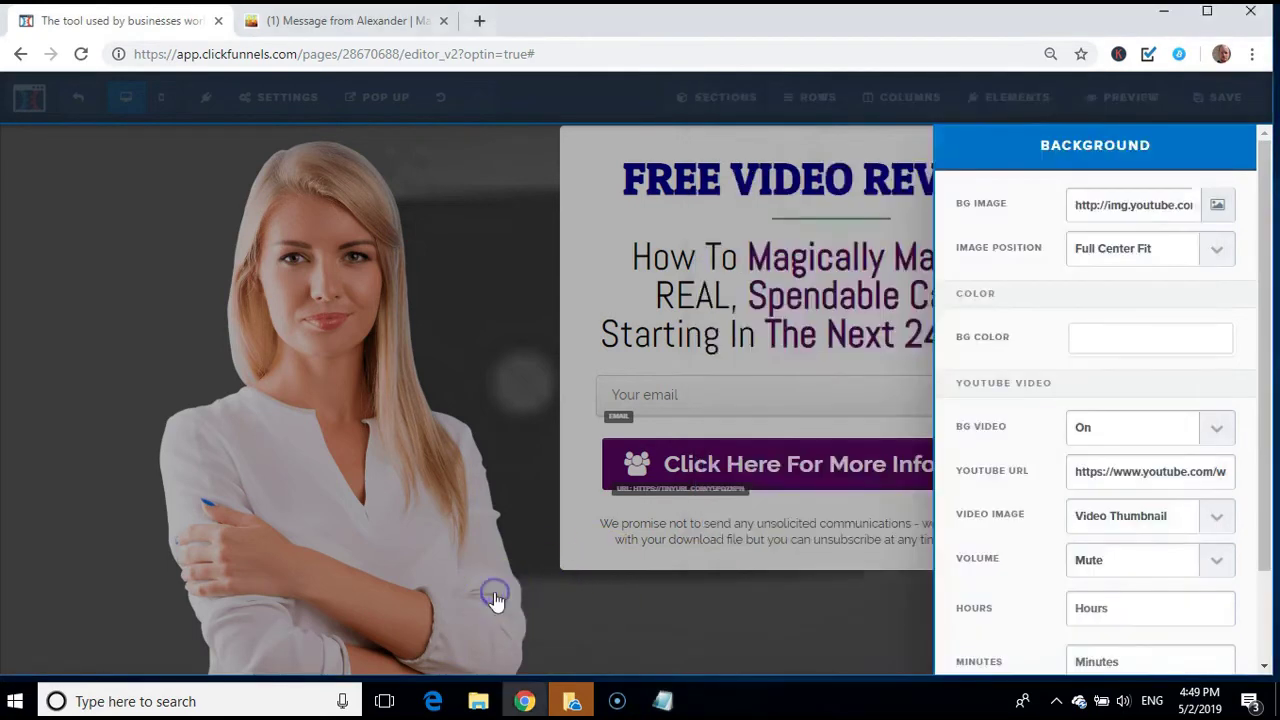
click(346, 354)
click(282, 100)
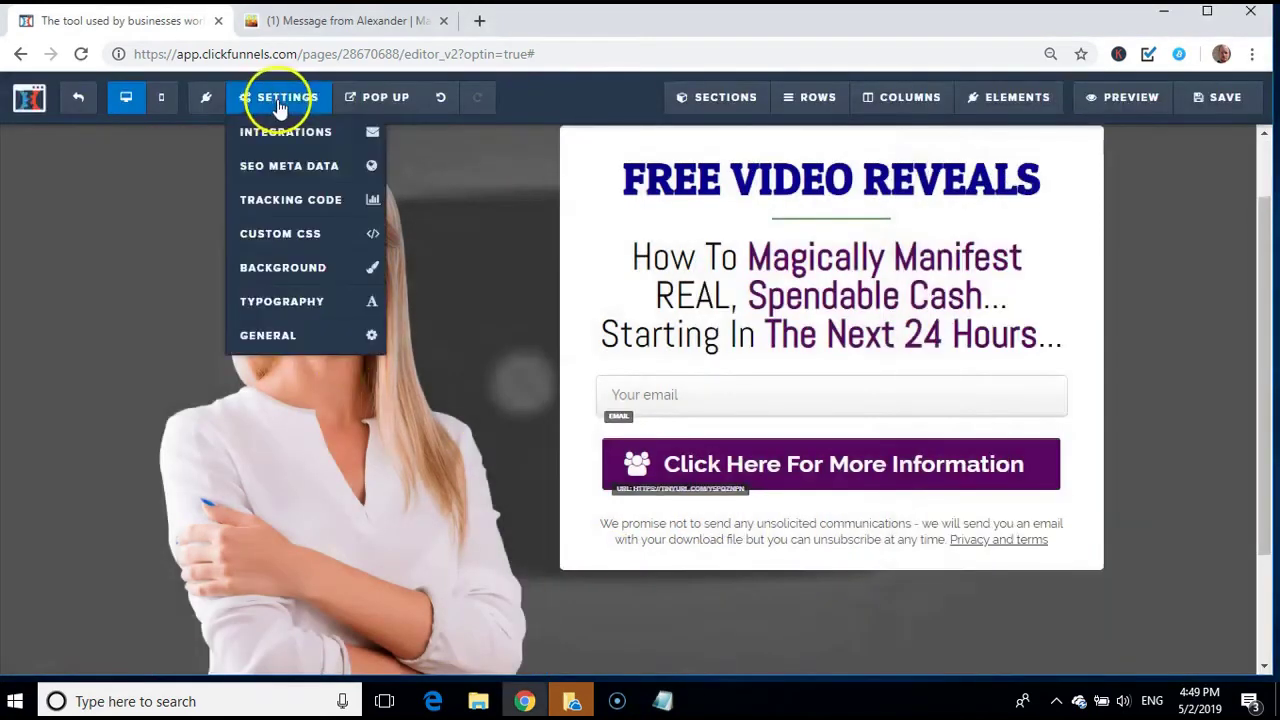
click(309, 271)
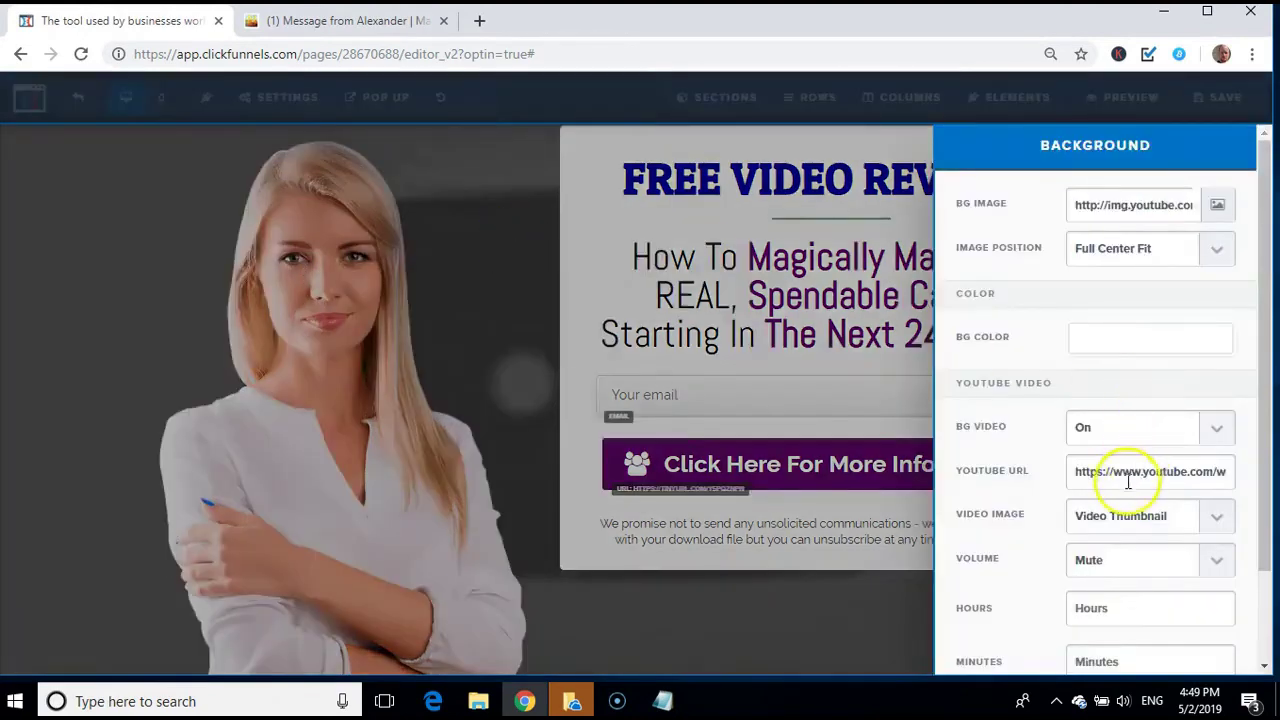
click(1128, 481)
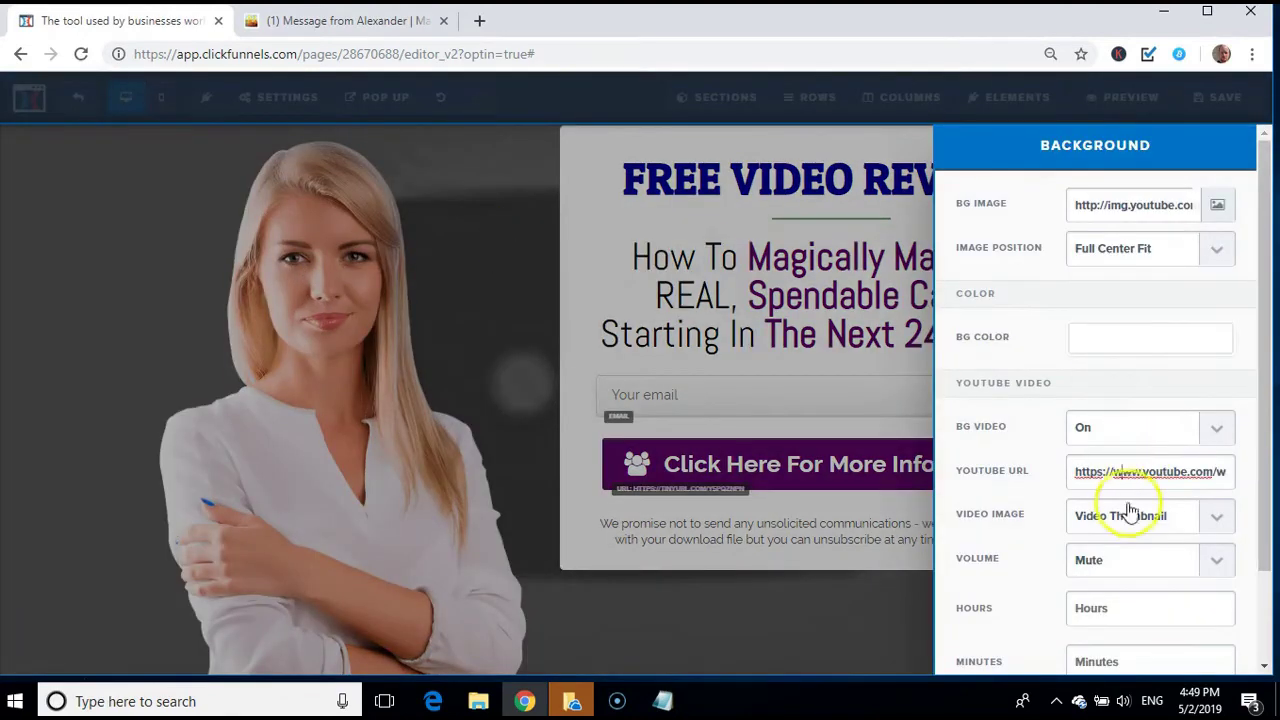
click(1126, 518)
click(1128, 520)
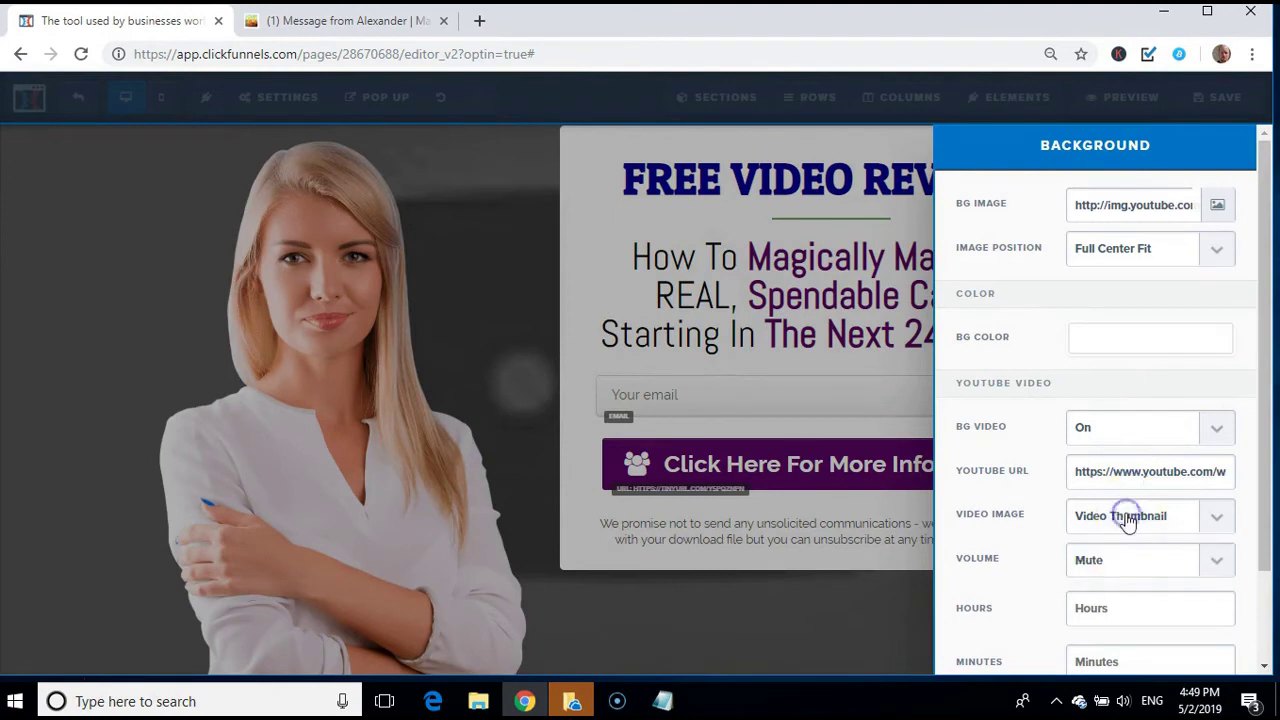
triple_click(1108, 474)
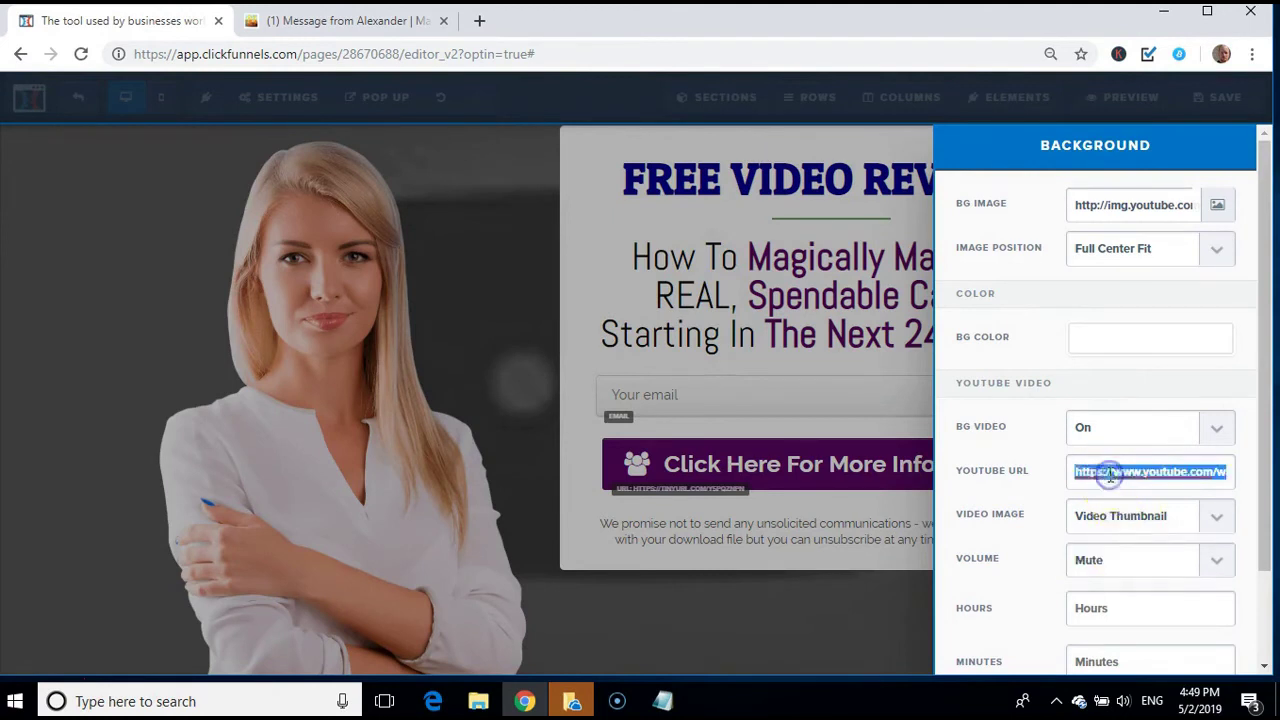
key(ctrl+v)
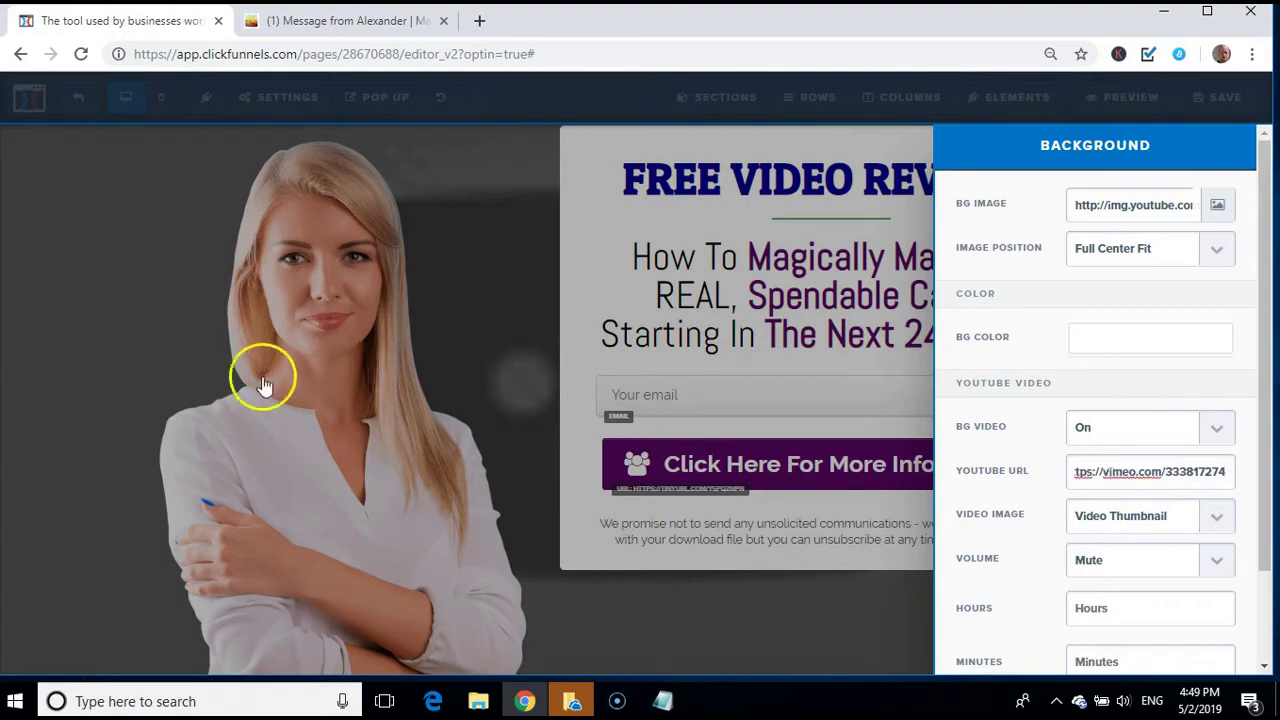
click(96, 337)
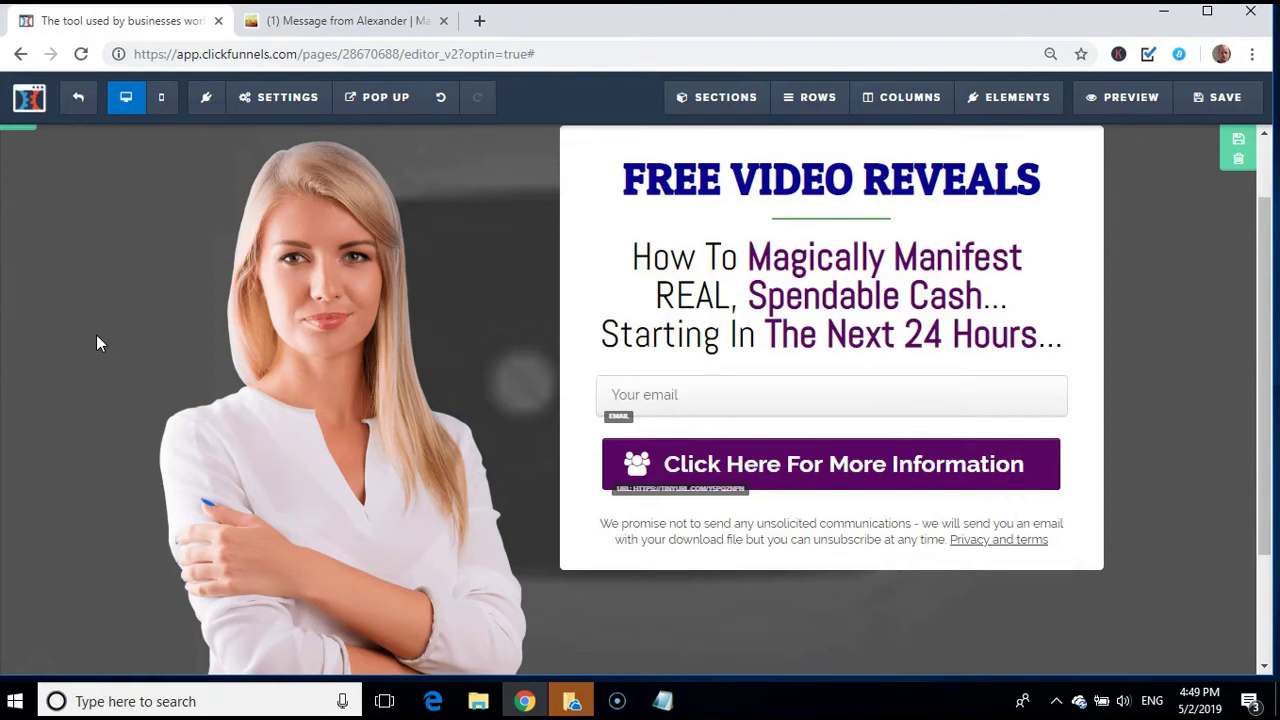
Turn the background video off in the page's background settings
click(290, 98)
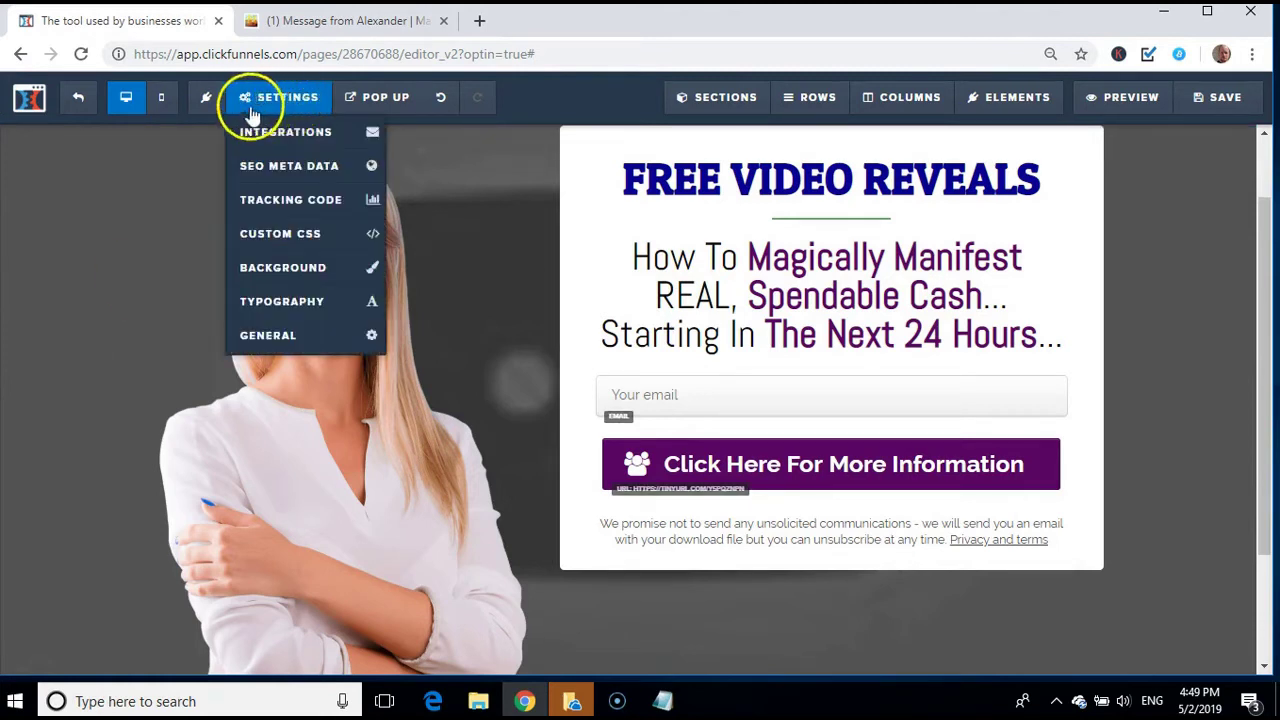
click(288, 272)
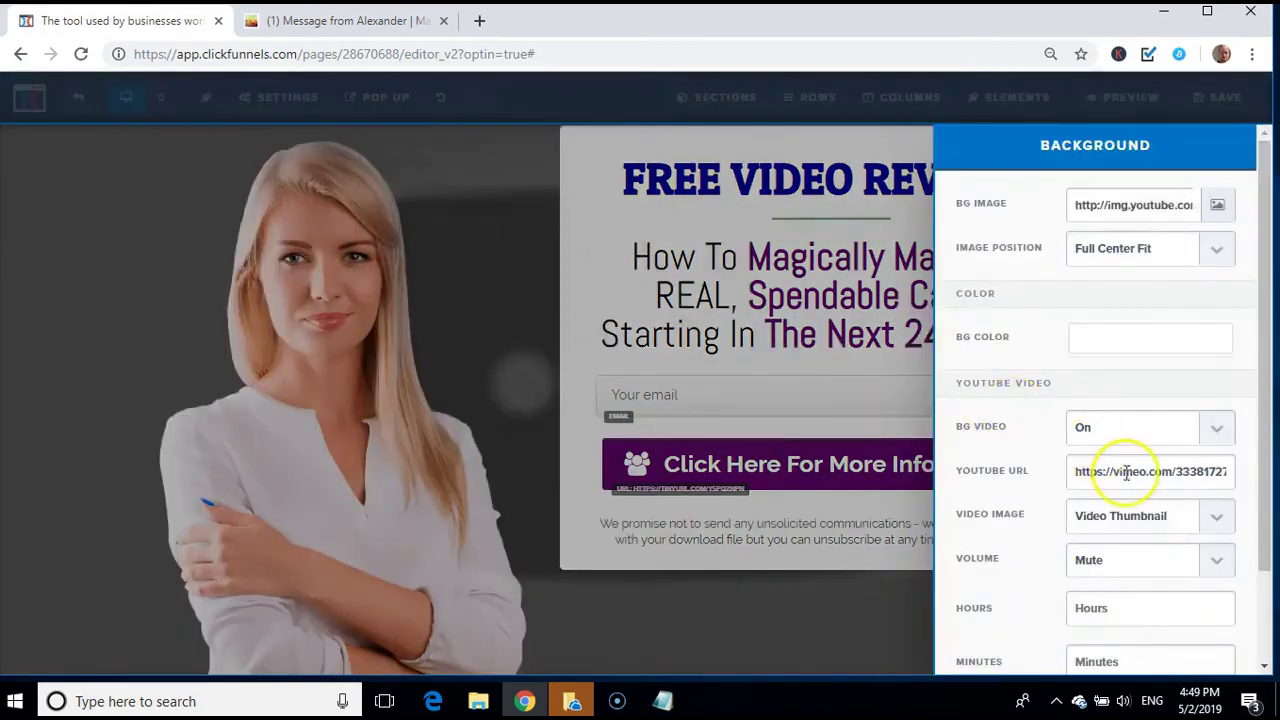
click(1140, 432)
click(1124, 455)
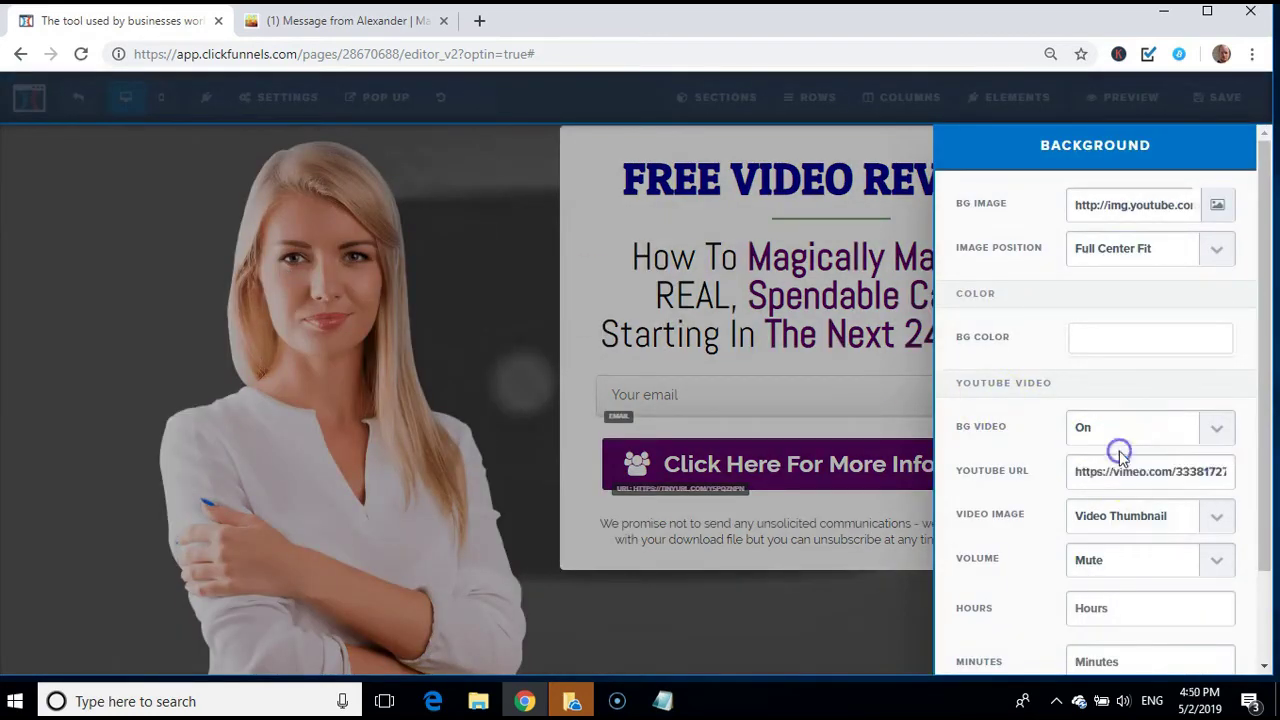
Open the image picker for the page's background image and bring up its Pixabay photo search
click(1236, 207)
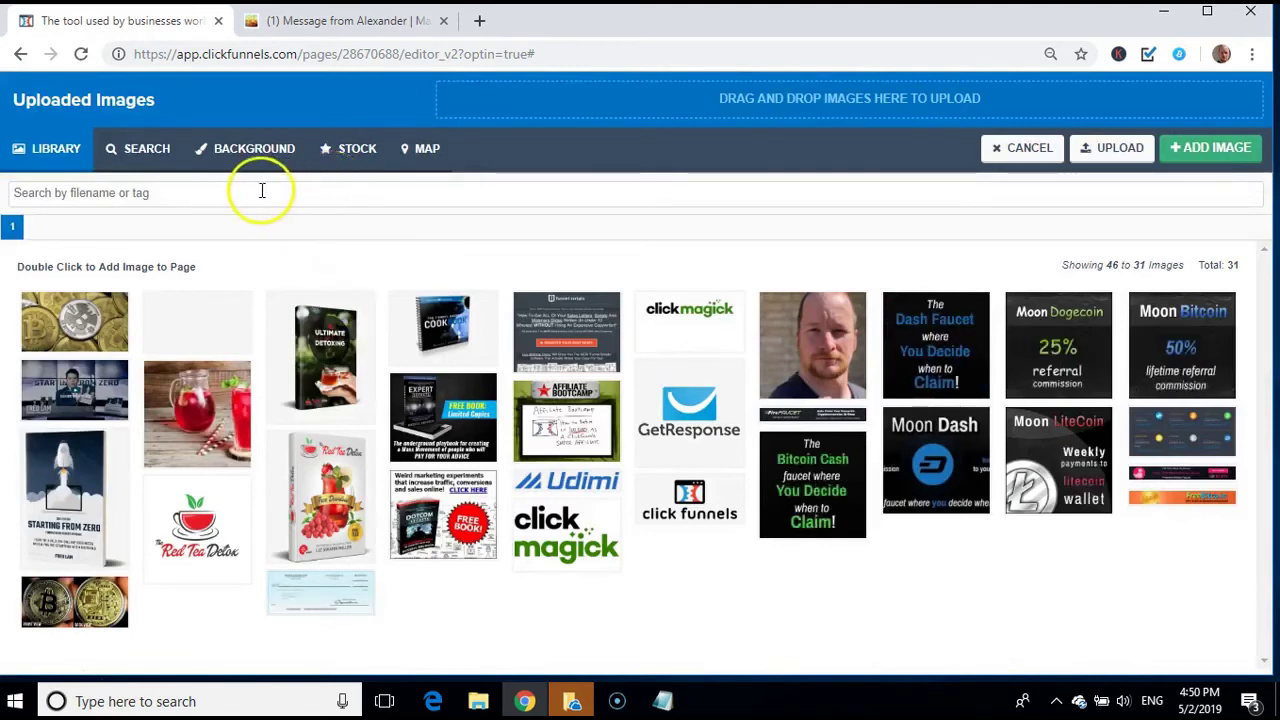
click(294, 165)
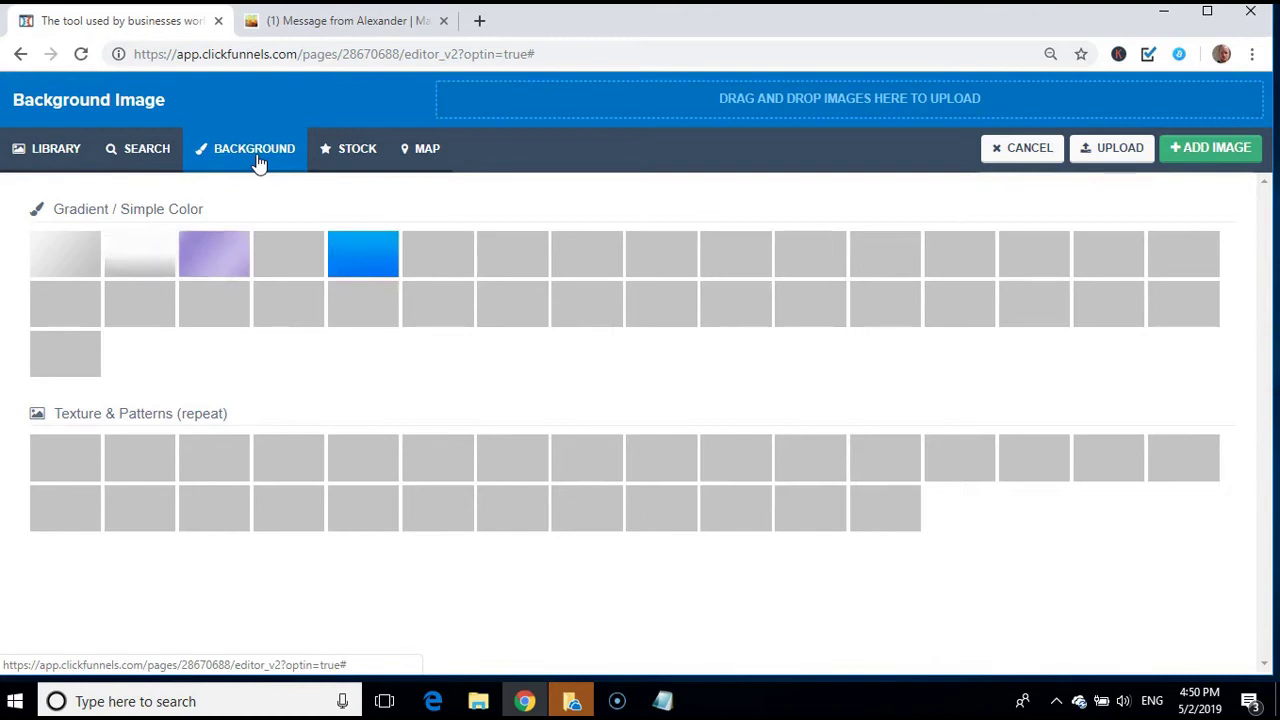
click(152, 150)
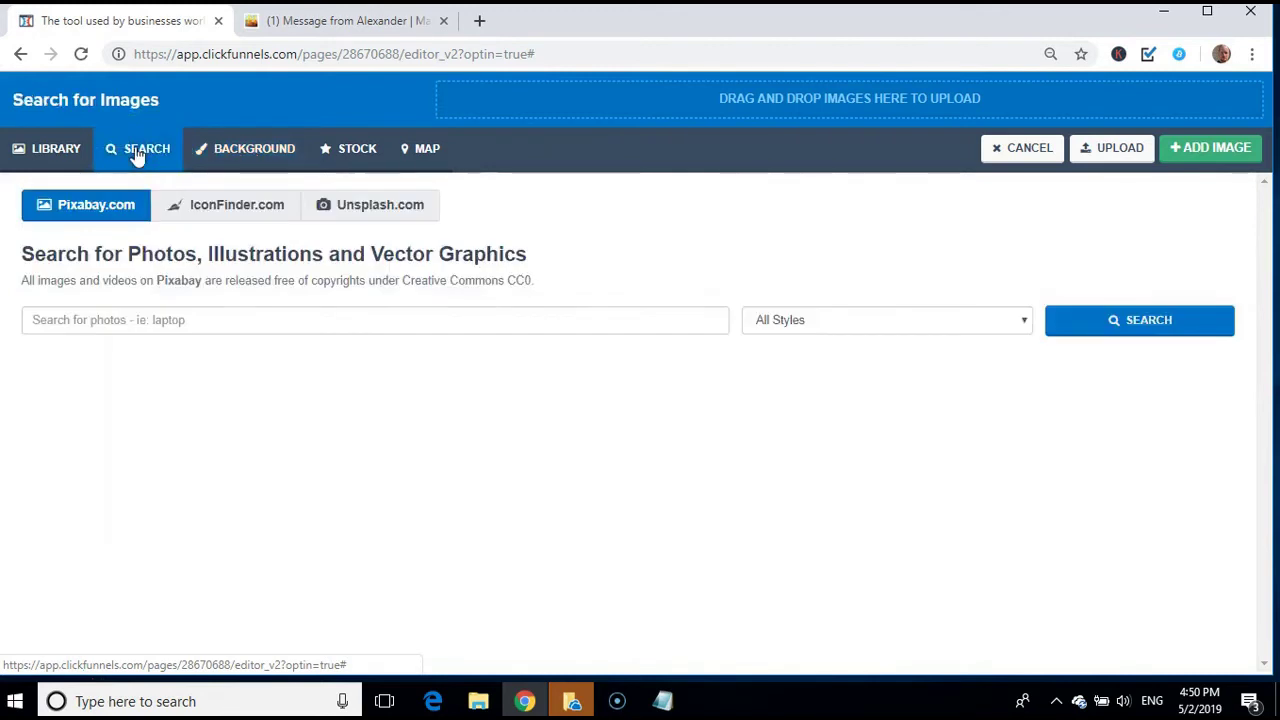
Search Pixabay for "spirtuallly", then correct the term to "spirtually" and search again
click(251, 310)
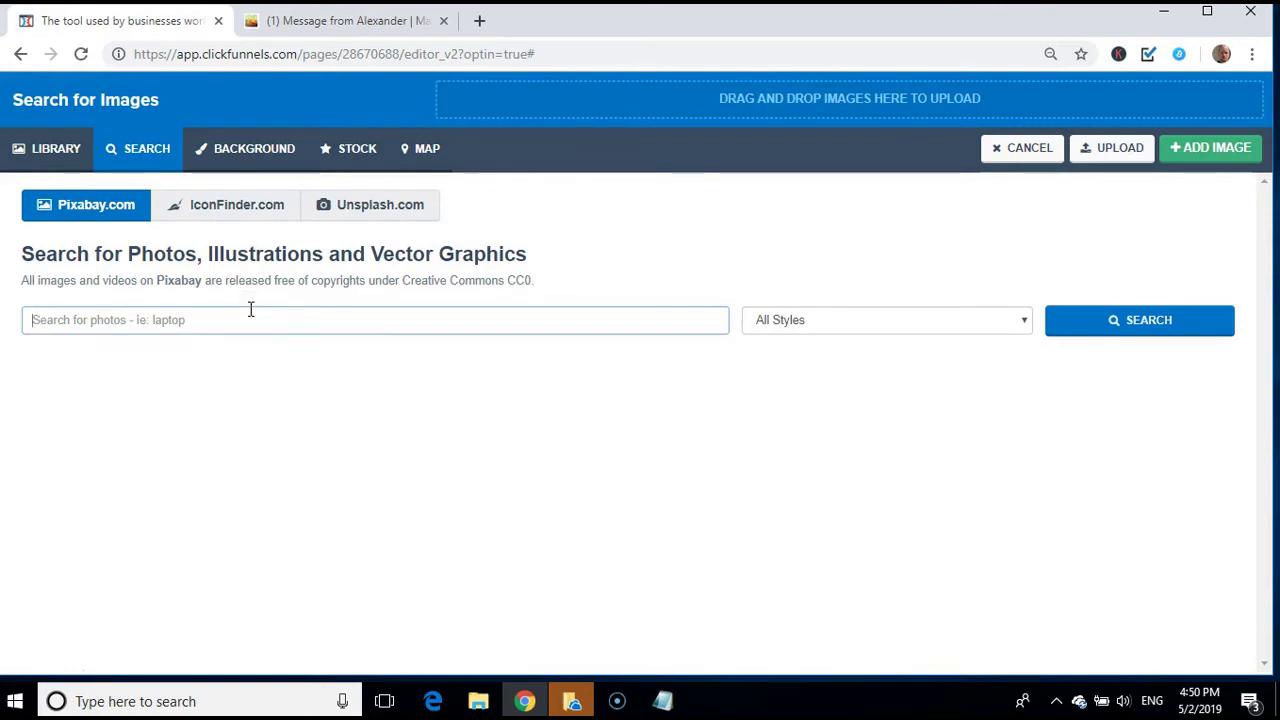
text(spirtuallly)
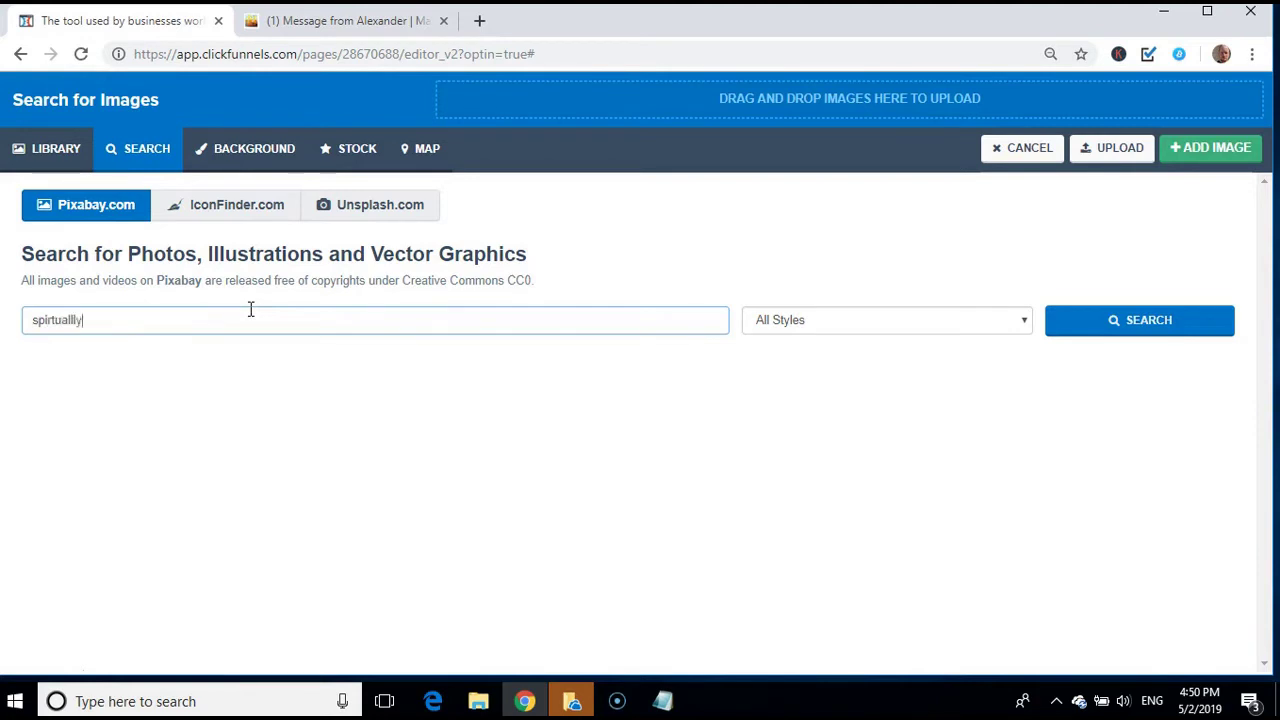
key(Return)
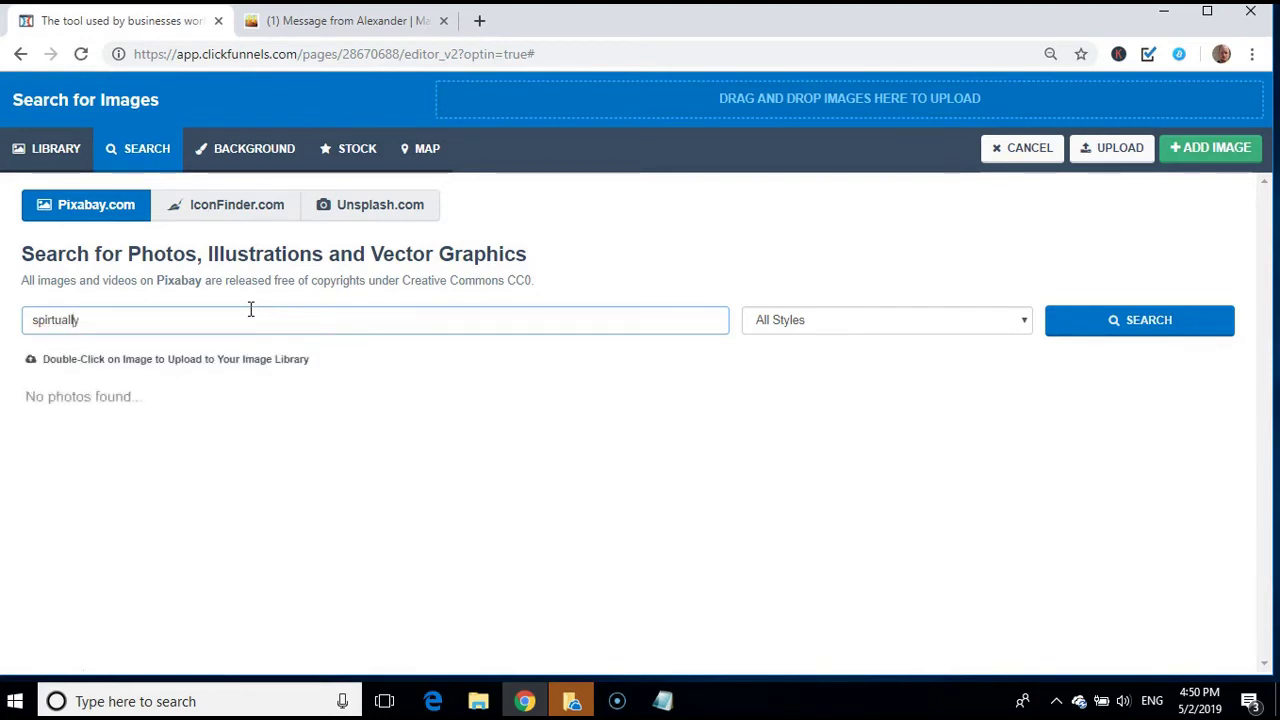
key(Return)
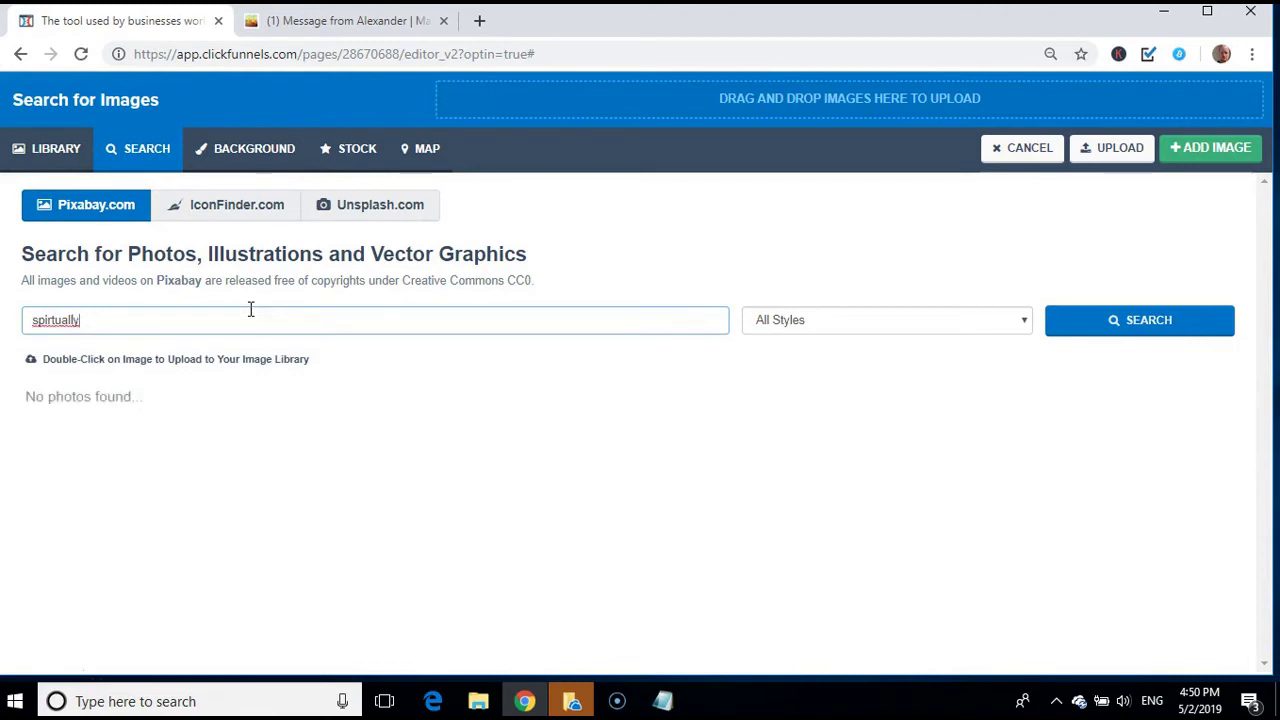
Replace the search term with "lifestyle" and browse the Pixabay photos for a suitable background
key(BackSpace)
key(BackSpace)
key(BackSpace)
key(BackSpace)
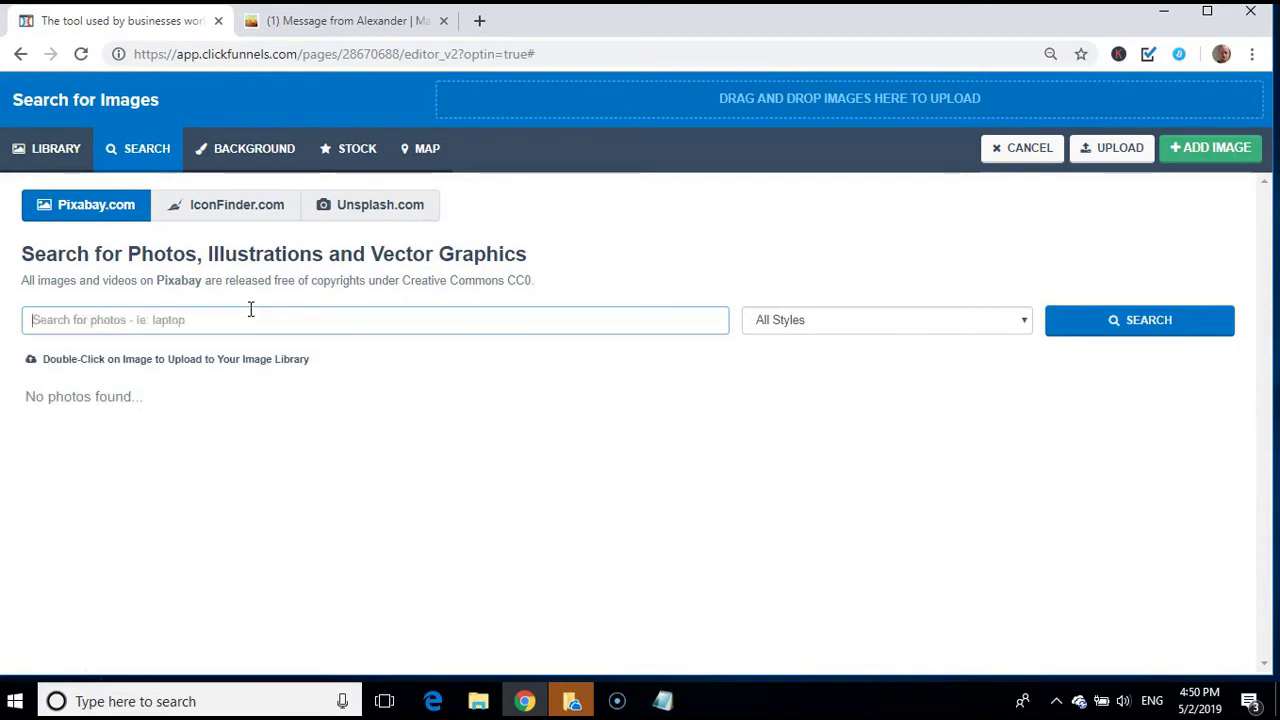
text(lifes)
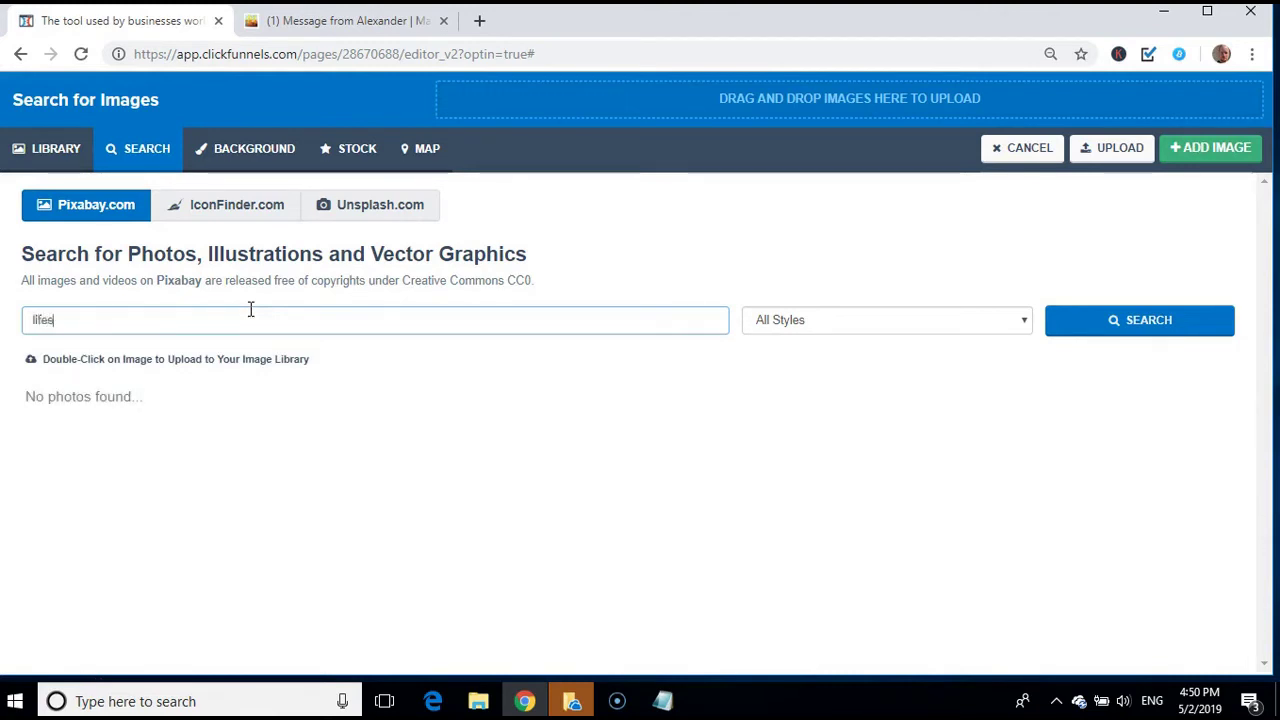
text(tyle)
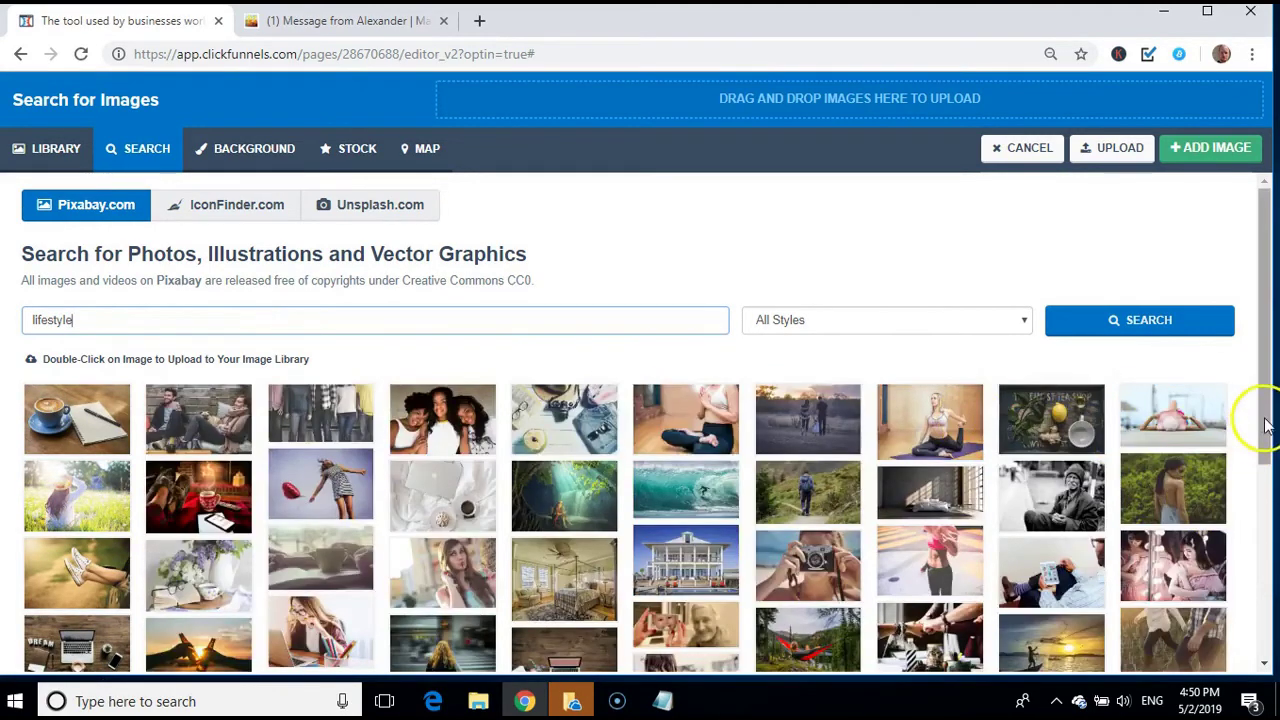
mouse_move(1265, 425)
mouse_down()
mouse_move(1274, 610)
mouse_move(1272, 447)
mouse_up()
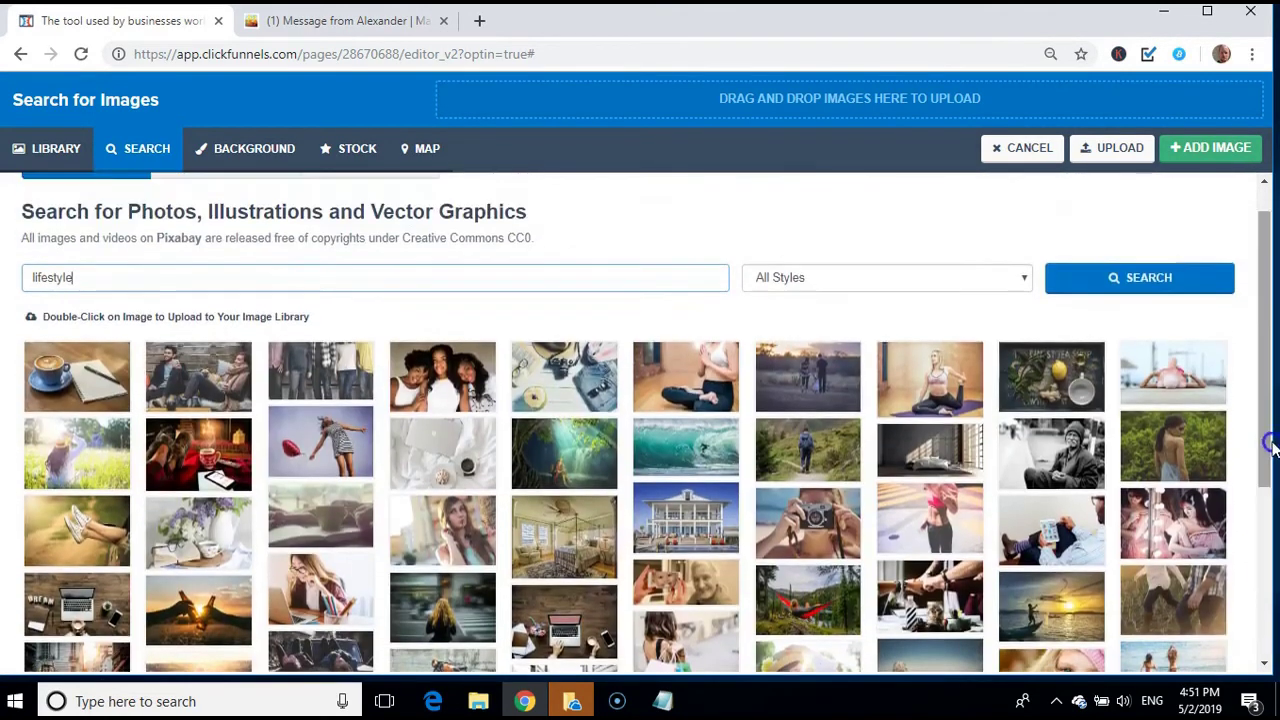
Search Pixabay for "beaches" and set the sunset photo of a silhouetted person with outstretched arms as the page's background image
double_click(281, 282)
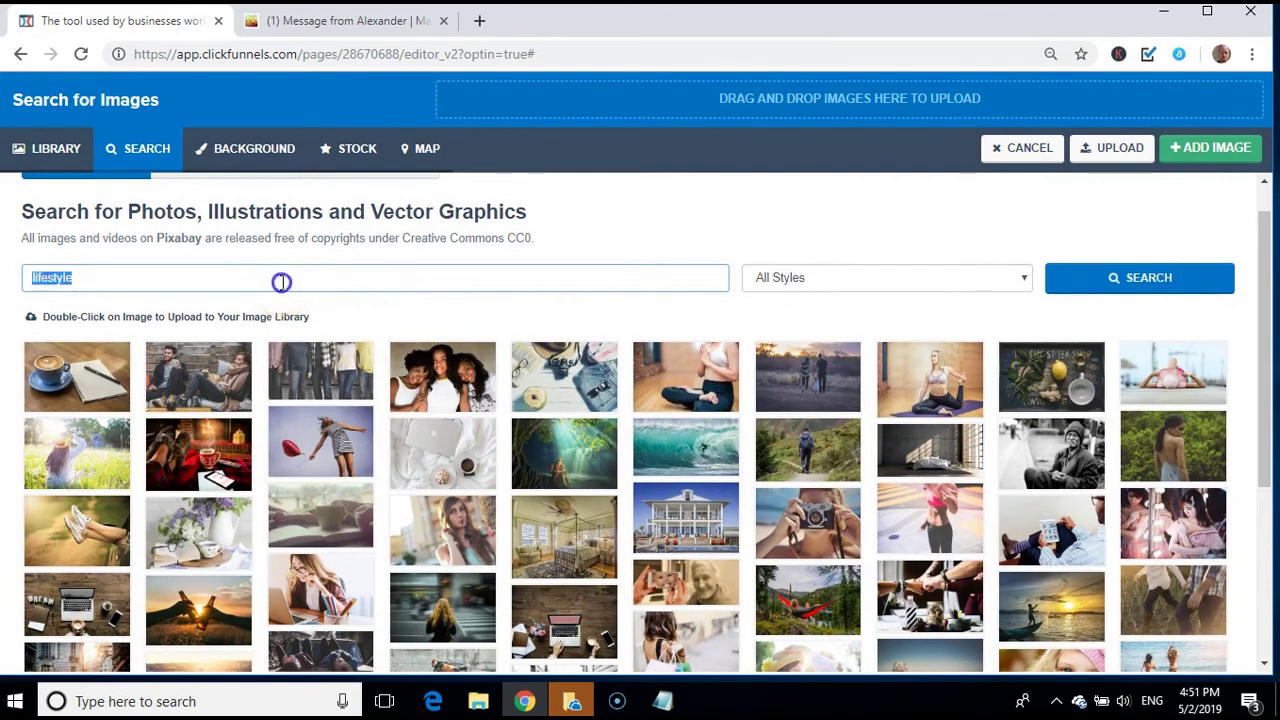
text(be)
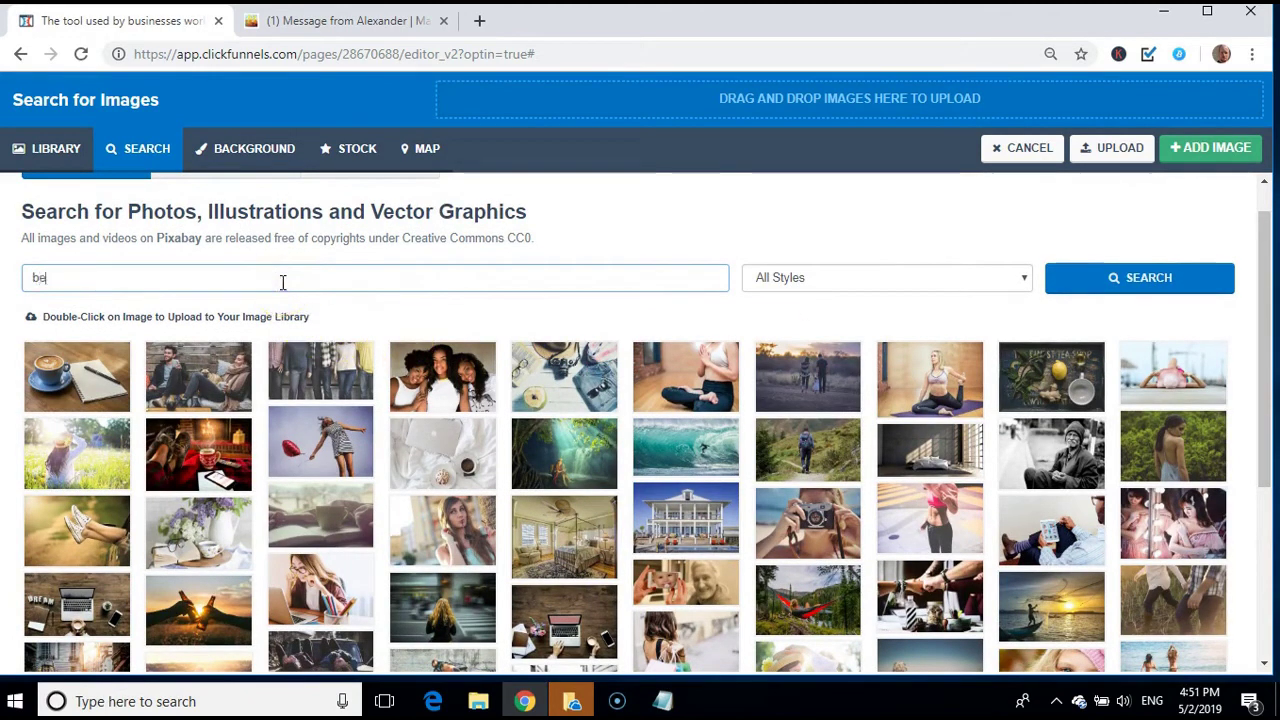
text(aches)
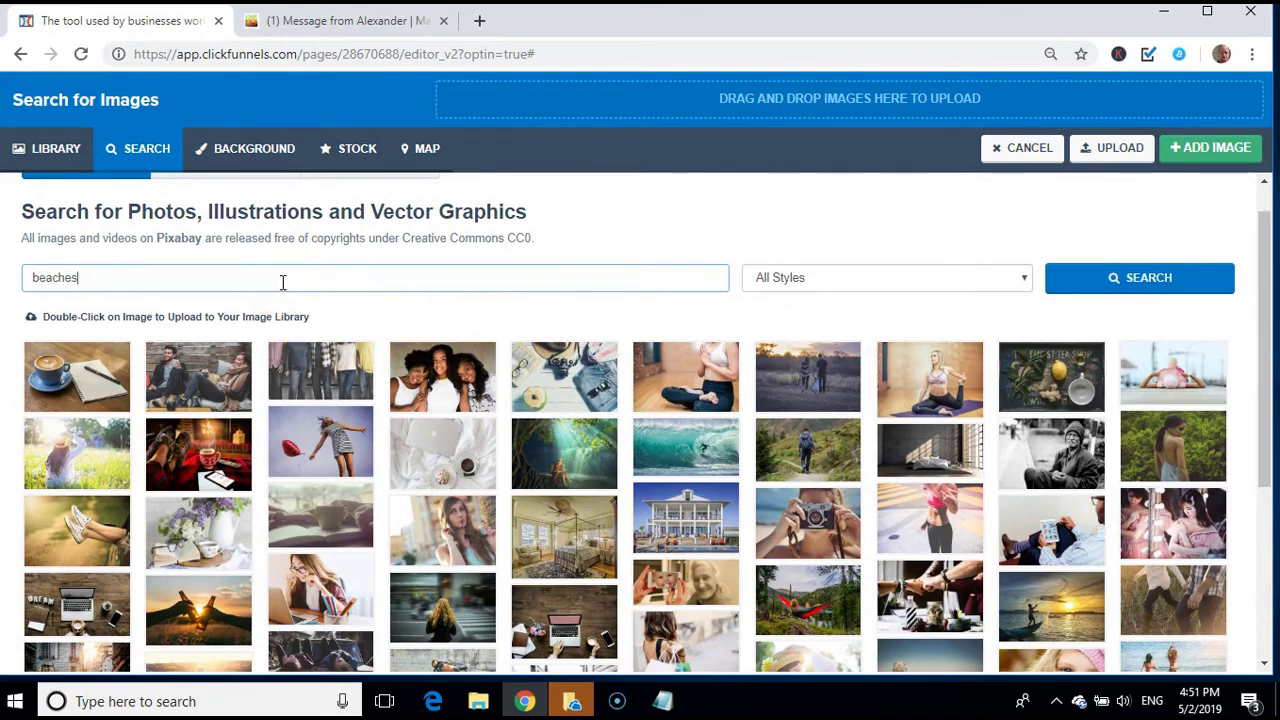
key(Return)
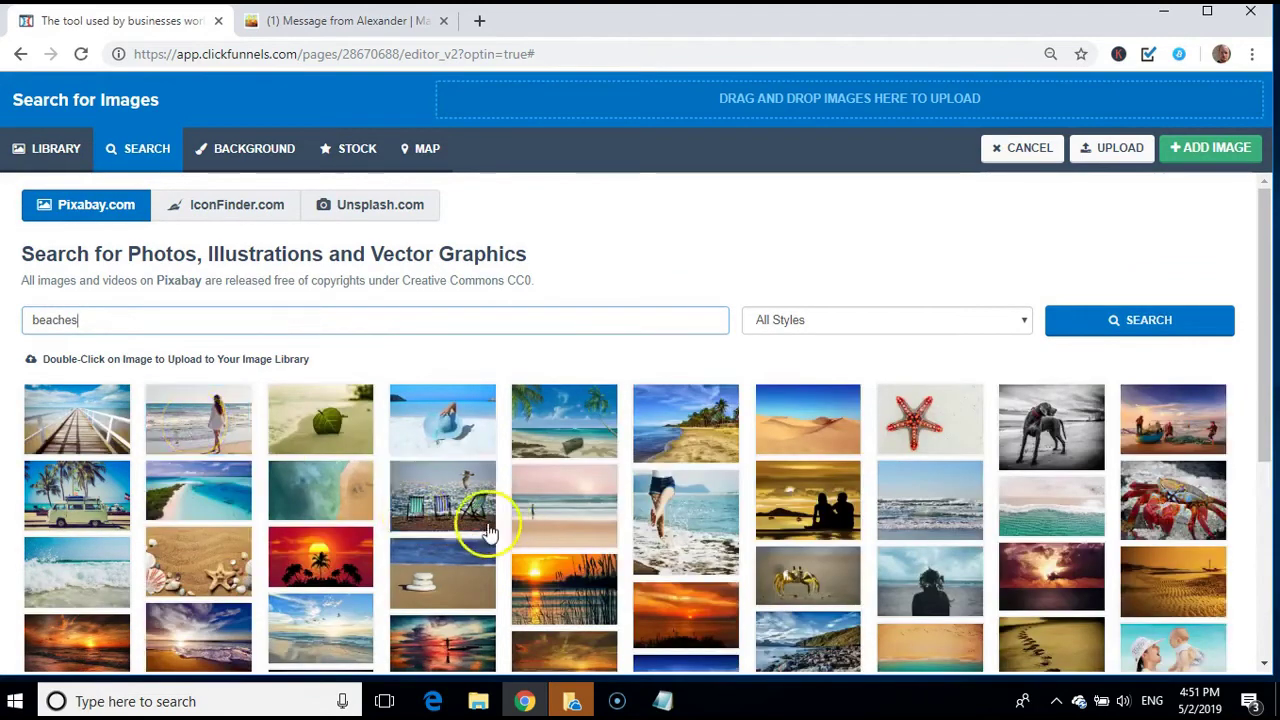
click(1268, 420)
drag(1268, 420, 1272, 557)
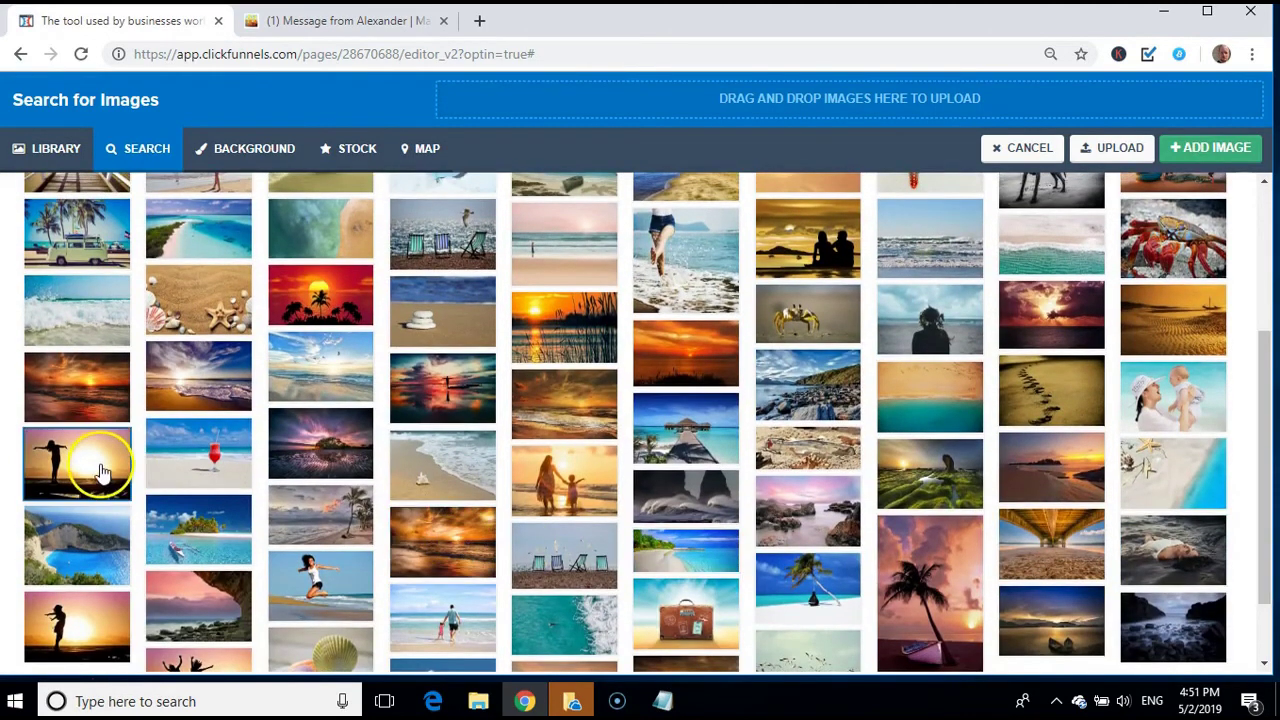
click(100, 468)
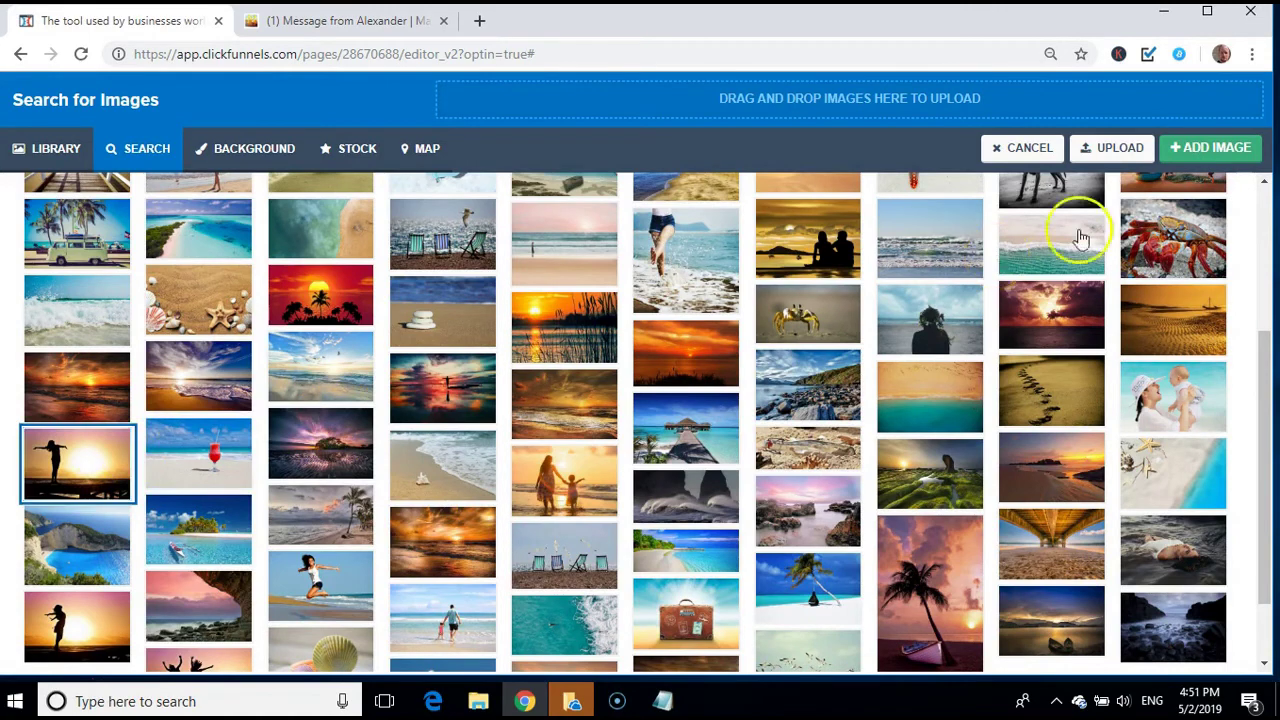
click(1230, 146)
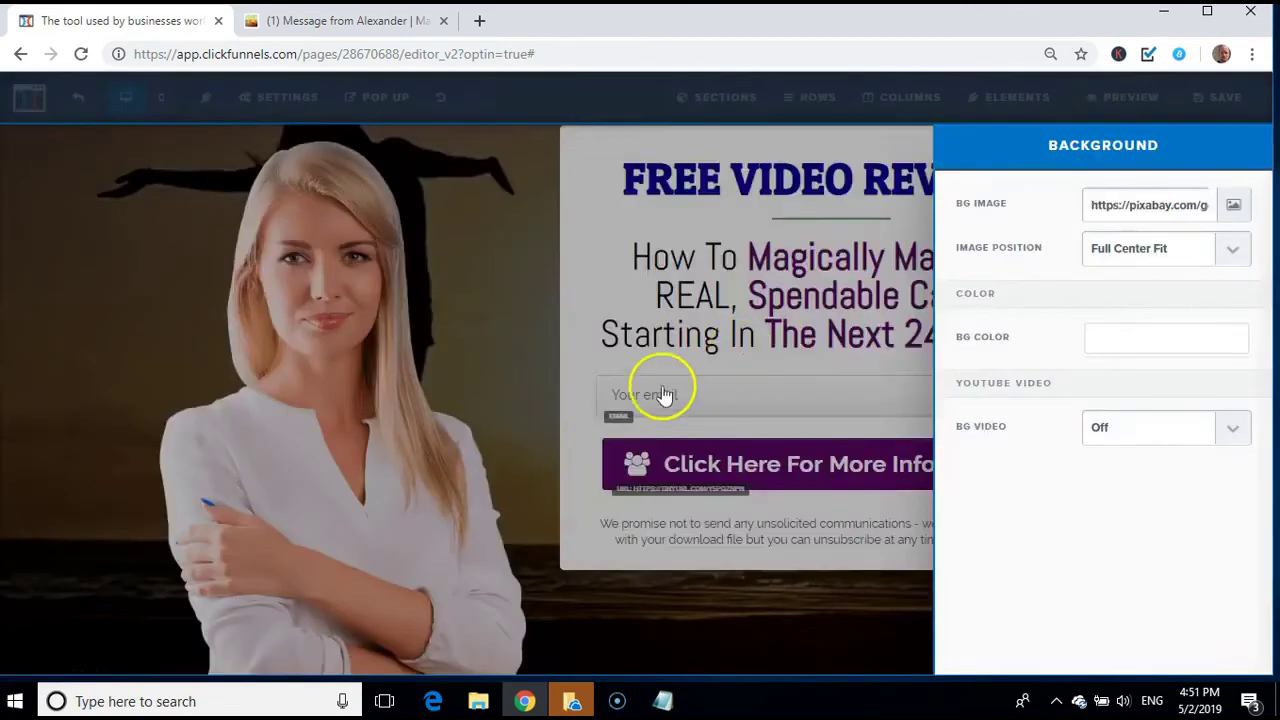
click(358, 435)
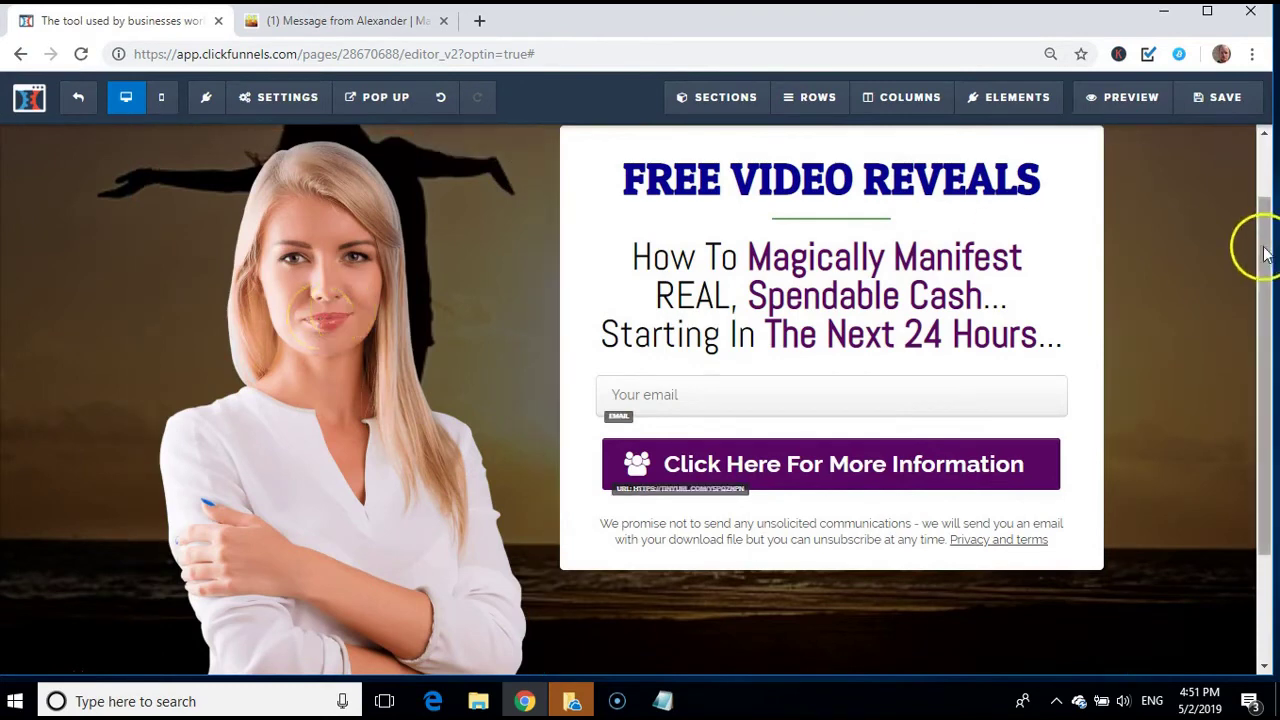
Delete the green headline section reading "Generate 20 leads every single month without ad spend" above the opt-in area
mouse_move(1257, 248)
mouse_down()
mouse_move(1258, 168)
mouse_move(1260, 326)
mouse_move(1231, 163)
mouse_move(1274, 286)
mouse_move(1272, 412)
mouse_move(1226, 196)
mouse_up()
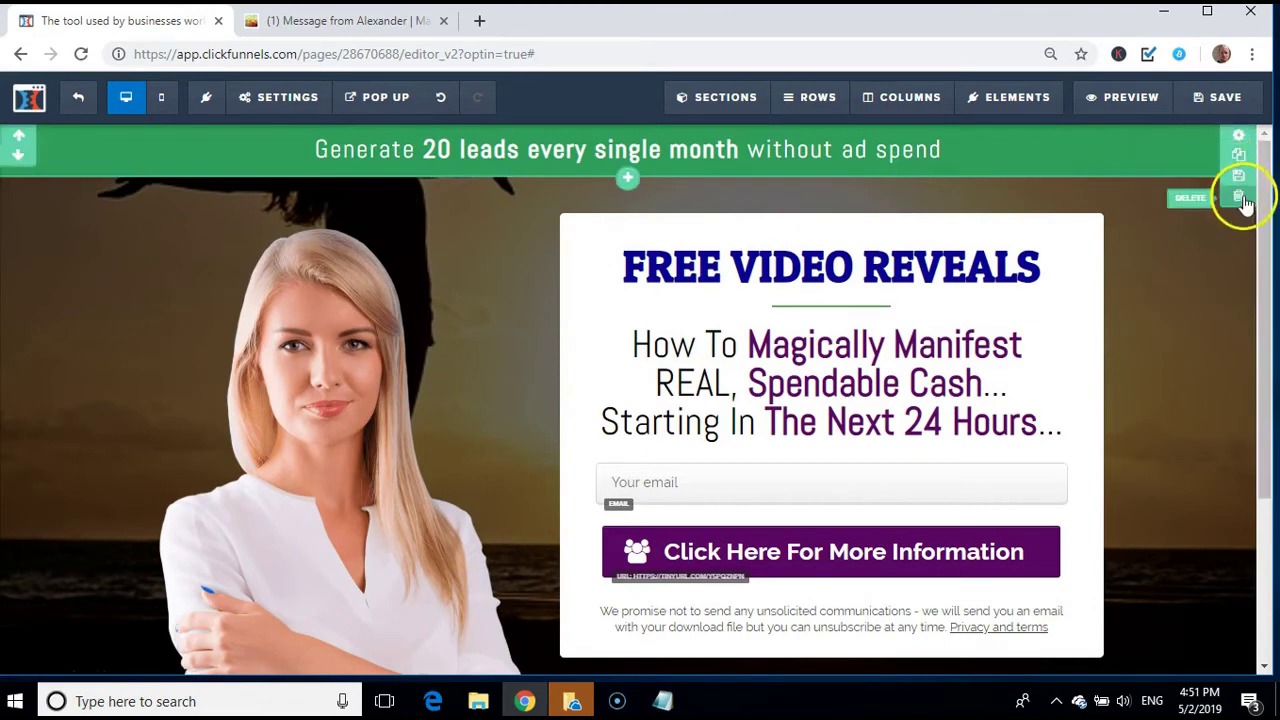
click(1240, 197)
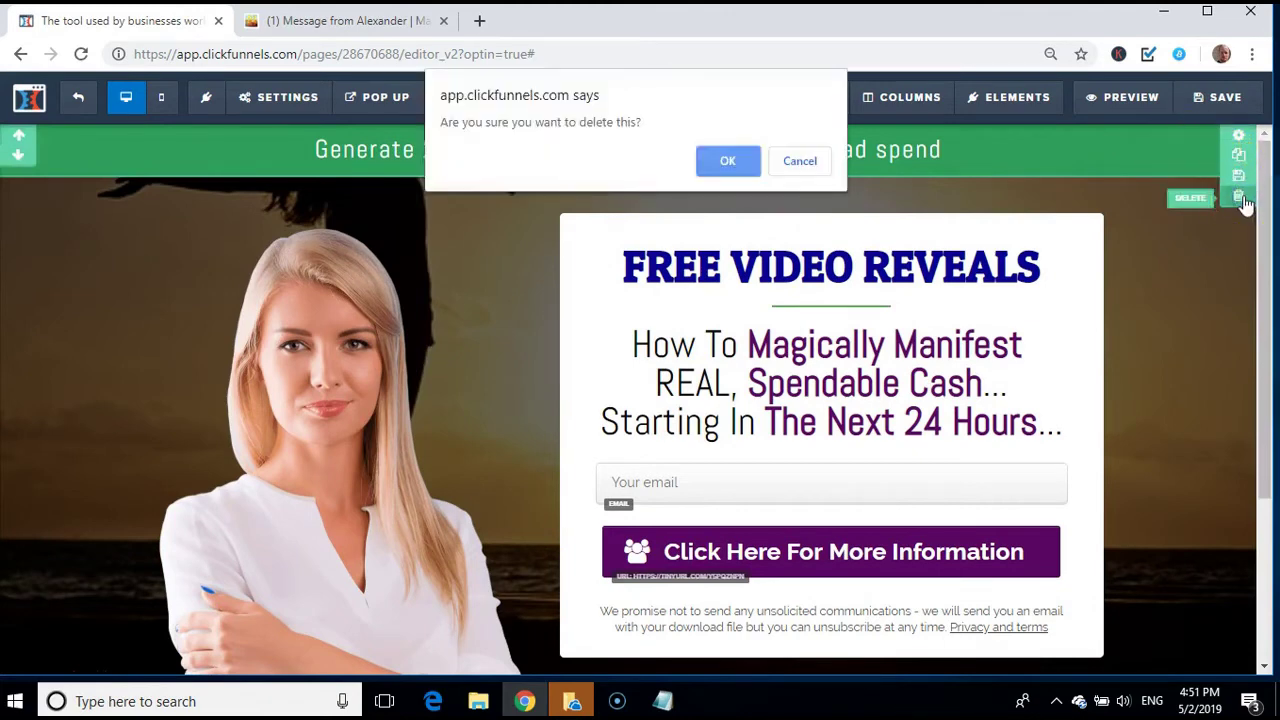
click(740, 160)
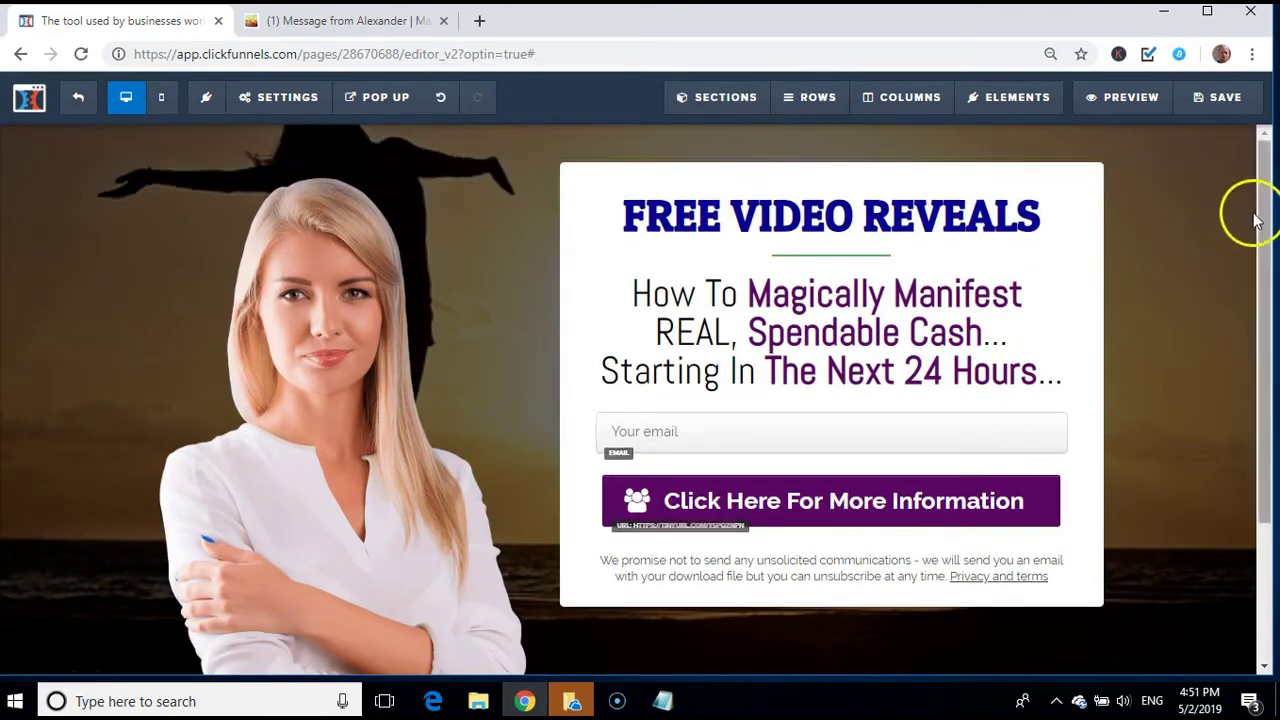
Delete the row containing "Yes, I need you to show me how to succeed!" from the green section below the opt-in area
drag(1262, 212, 1272, 378)
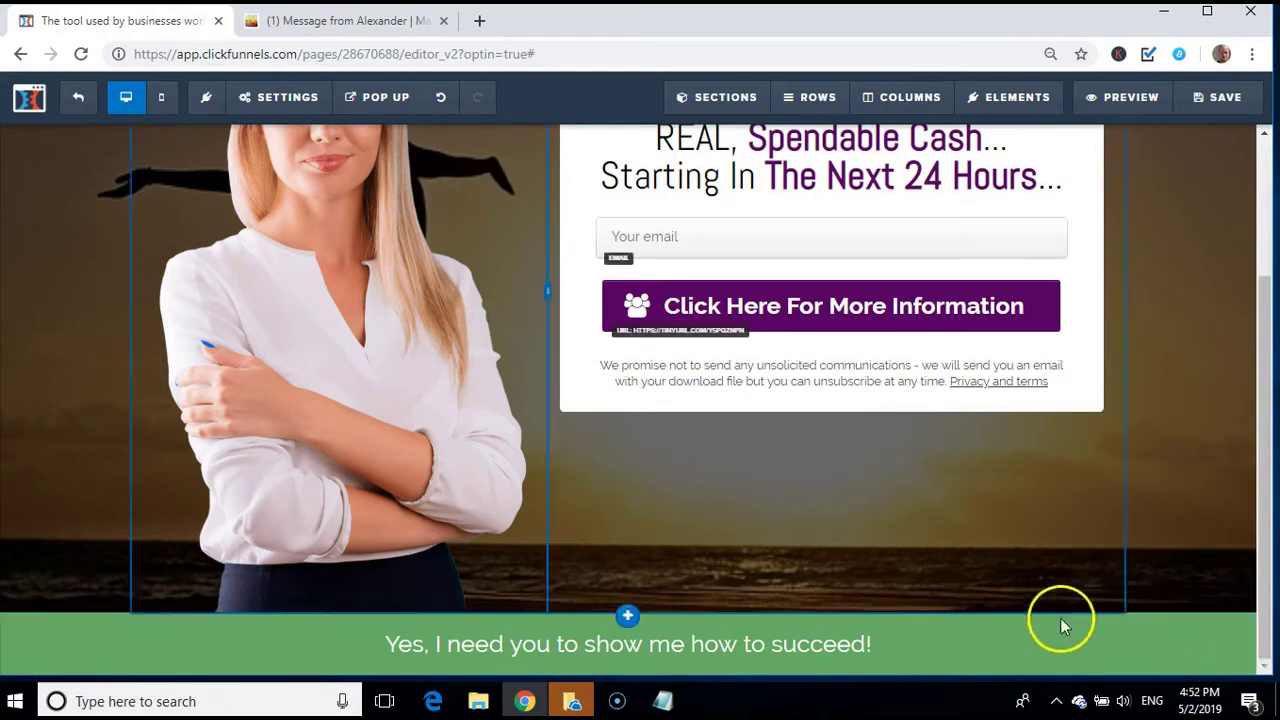
click(961, 652)
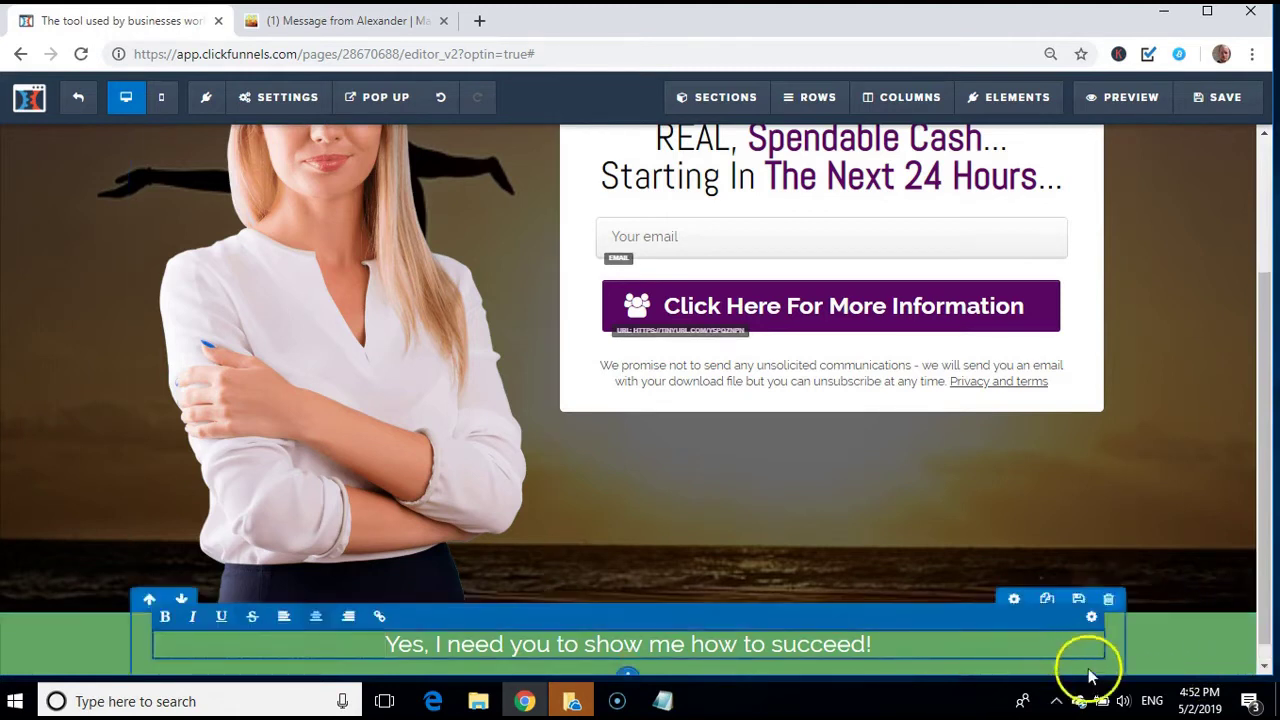
click(1135, 636)
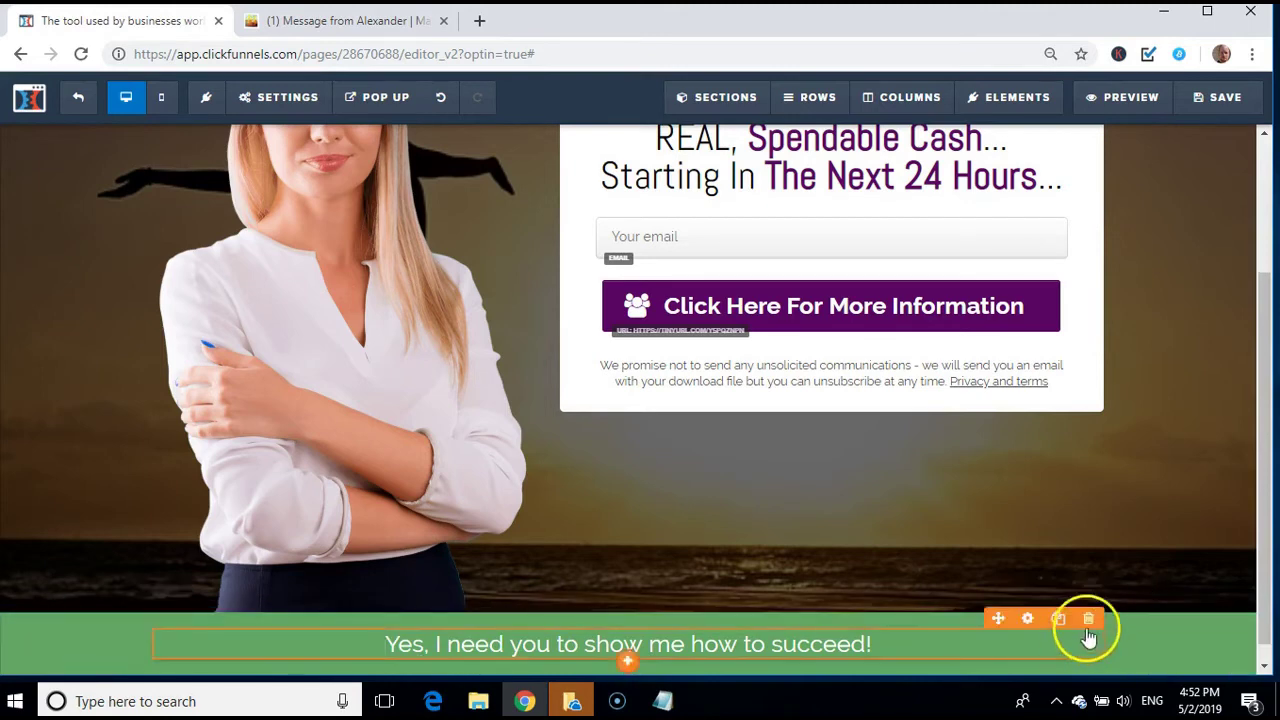
click(1110, 601)
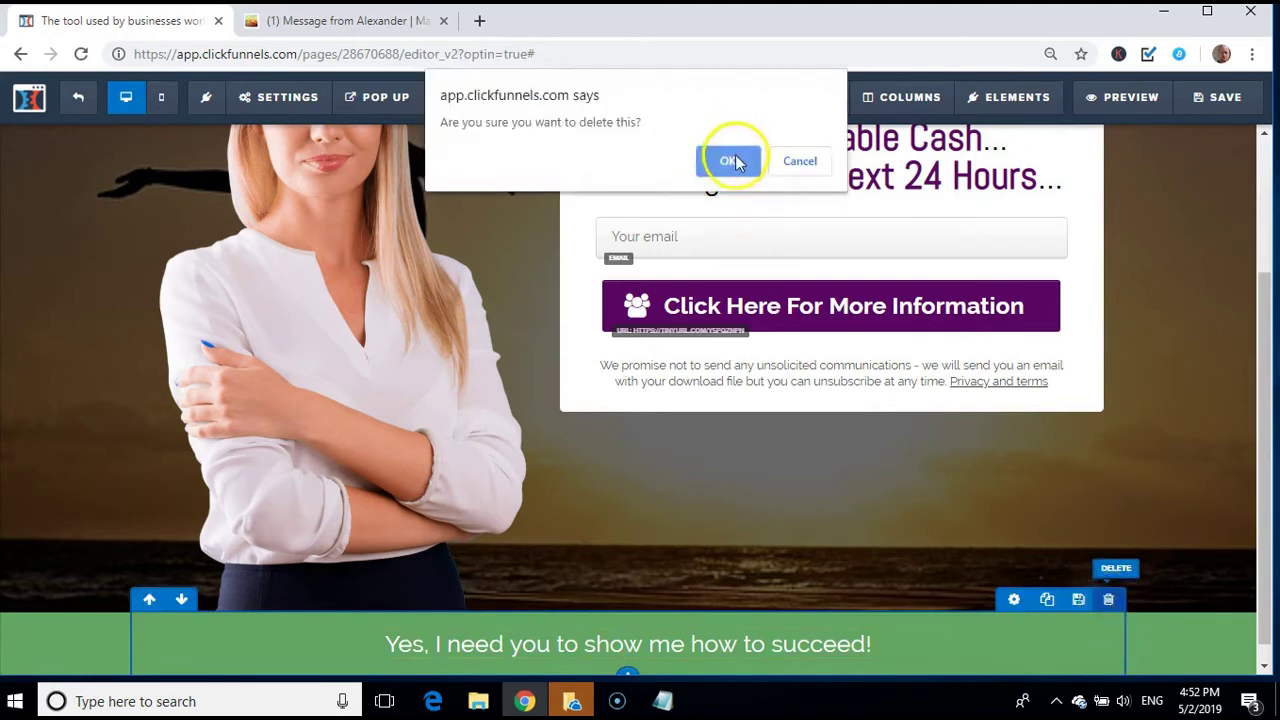
click(733, 162)
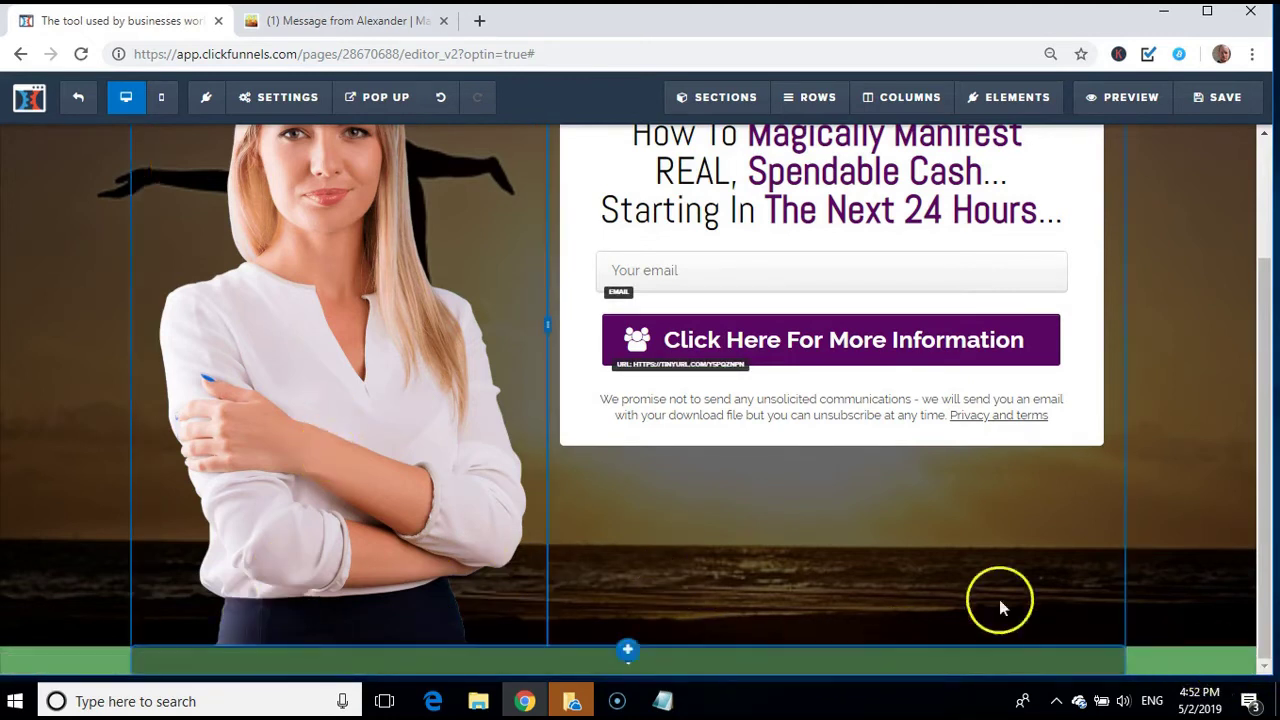
Set the background color of the empty green Lower CTA section to the recently used near-black #0b0b0b
click(1160, 665)
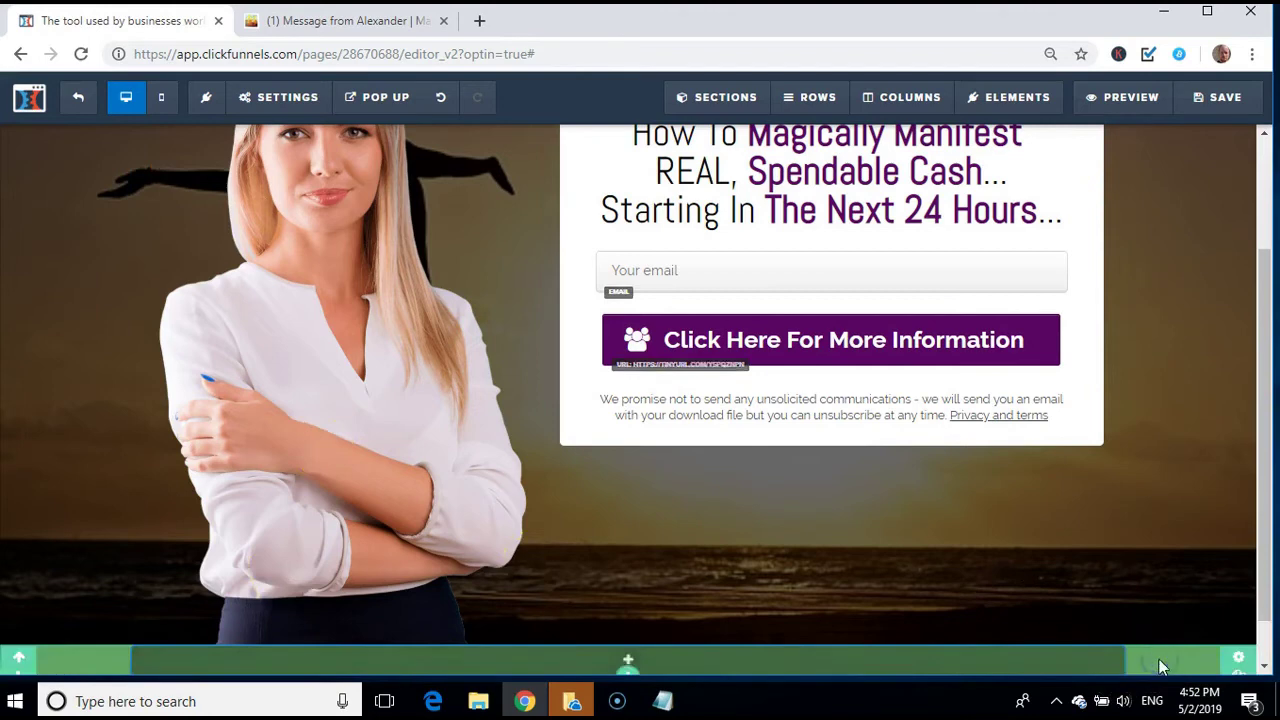
click(1241, 660)
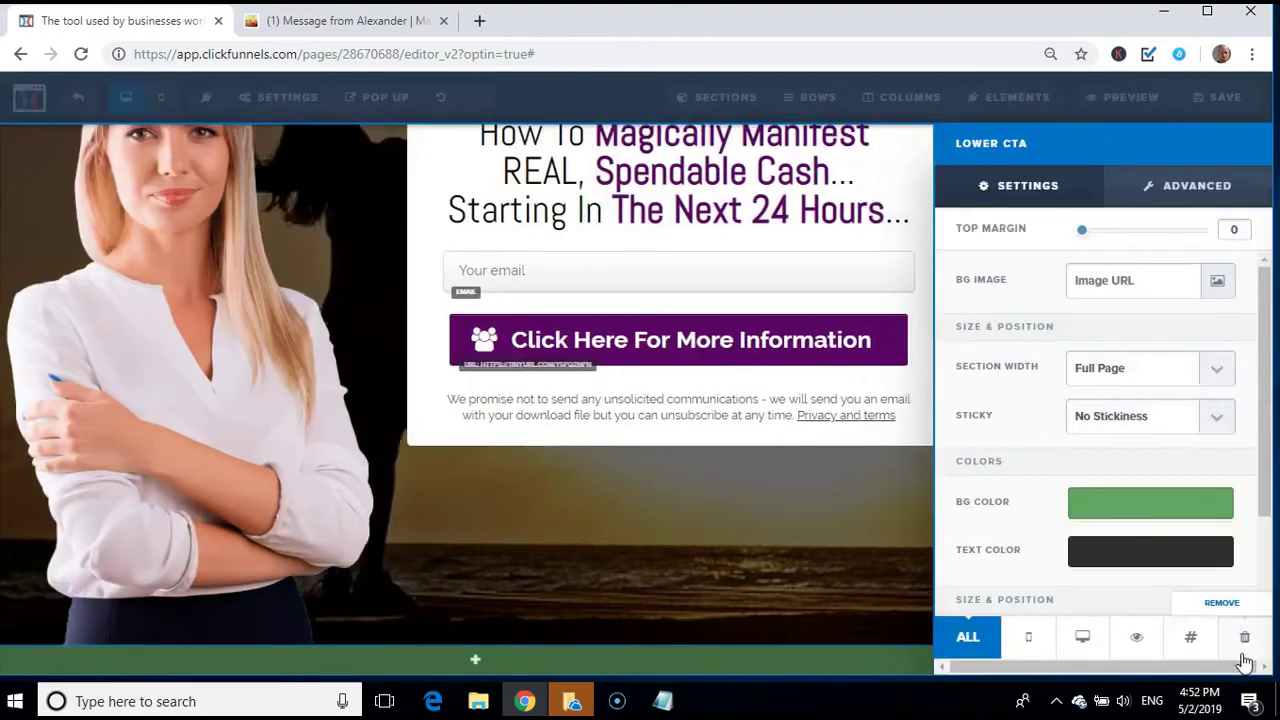
click(1145, 517)
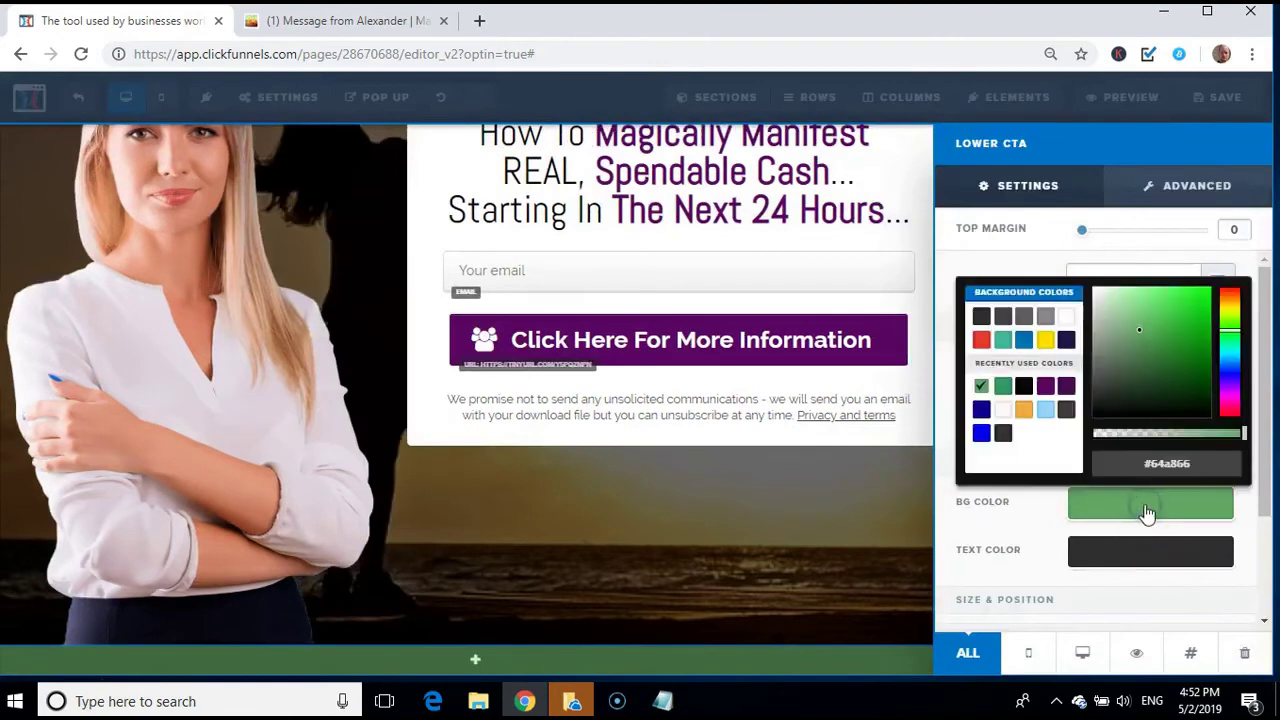
click(1024, 388)
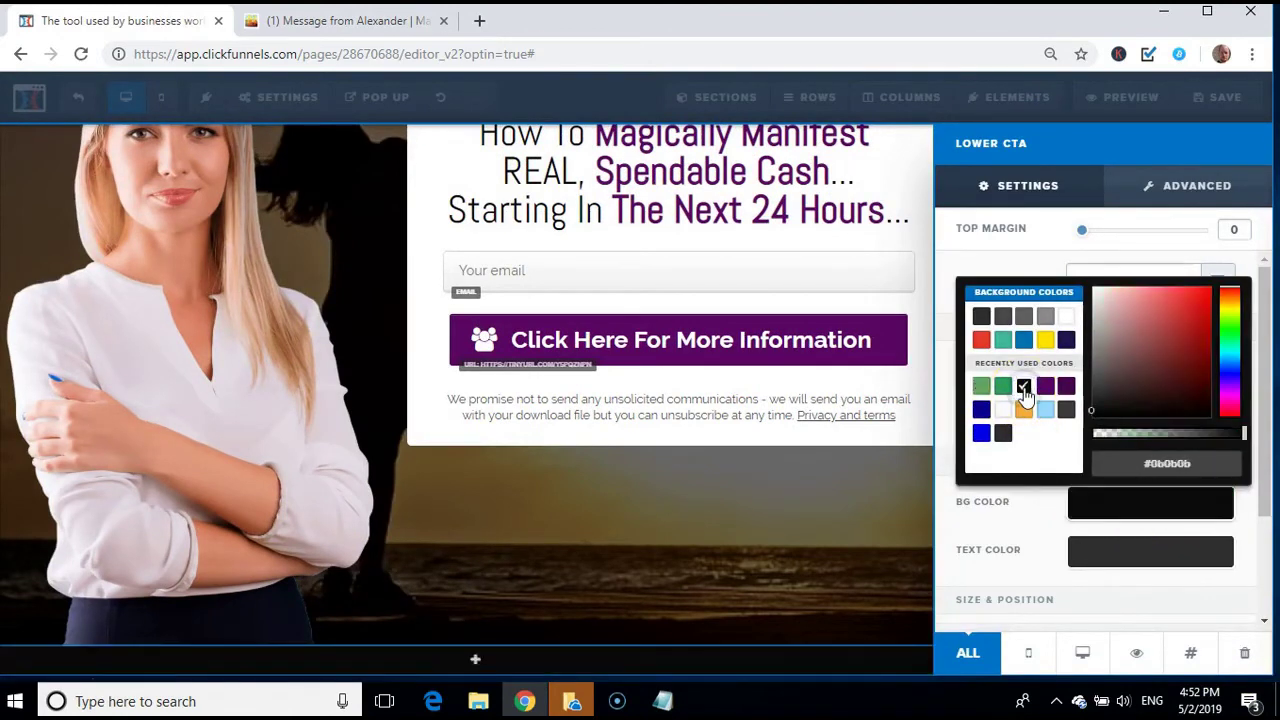
click(859, 486)
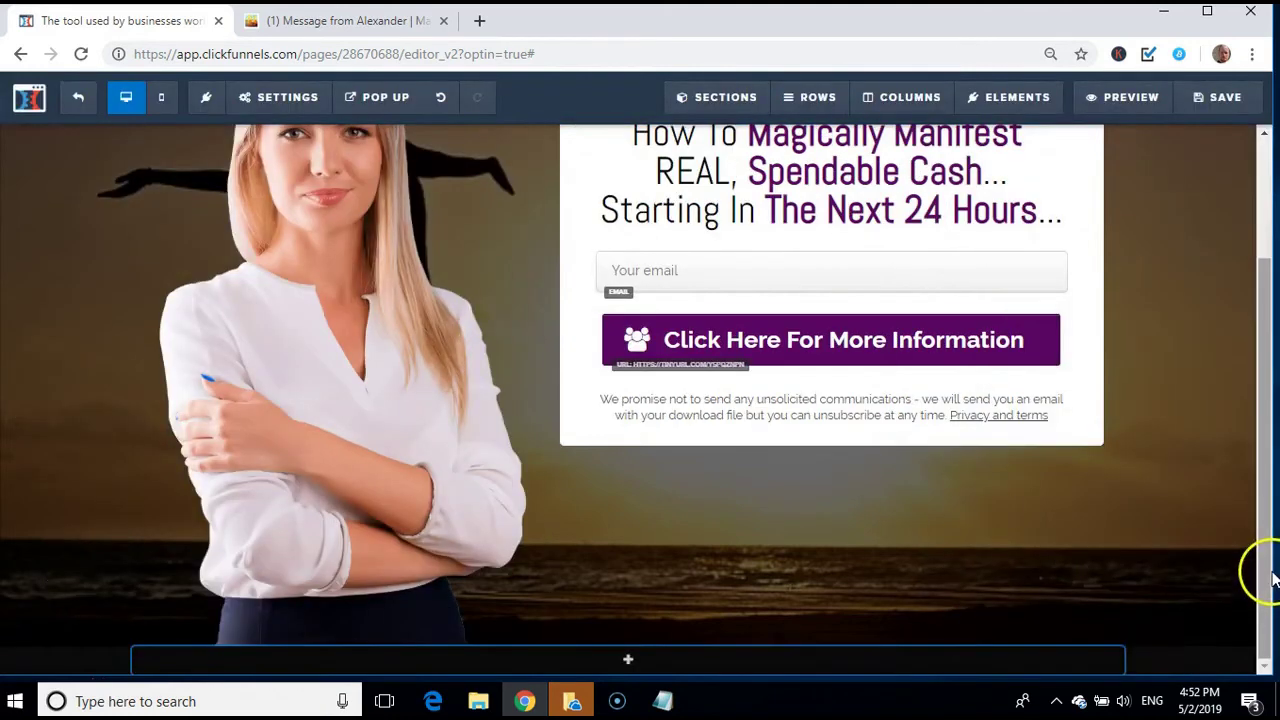
Start an image upload to replace the woman's photo and browse to the My Passport (D:) drive
drag(1272, 620, 1232, 390)
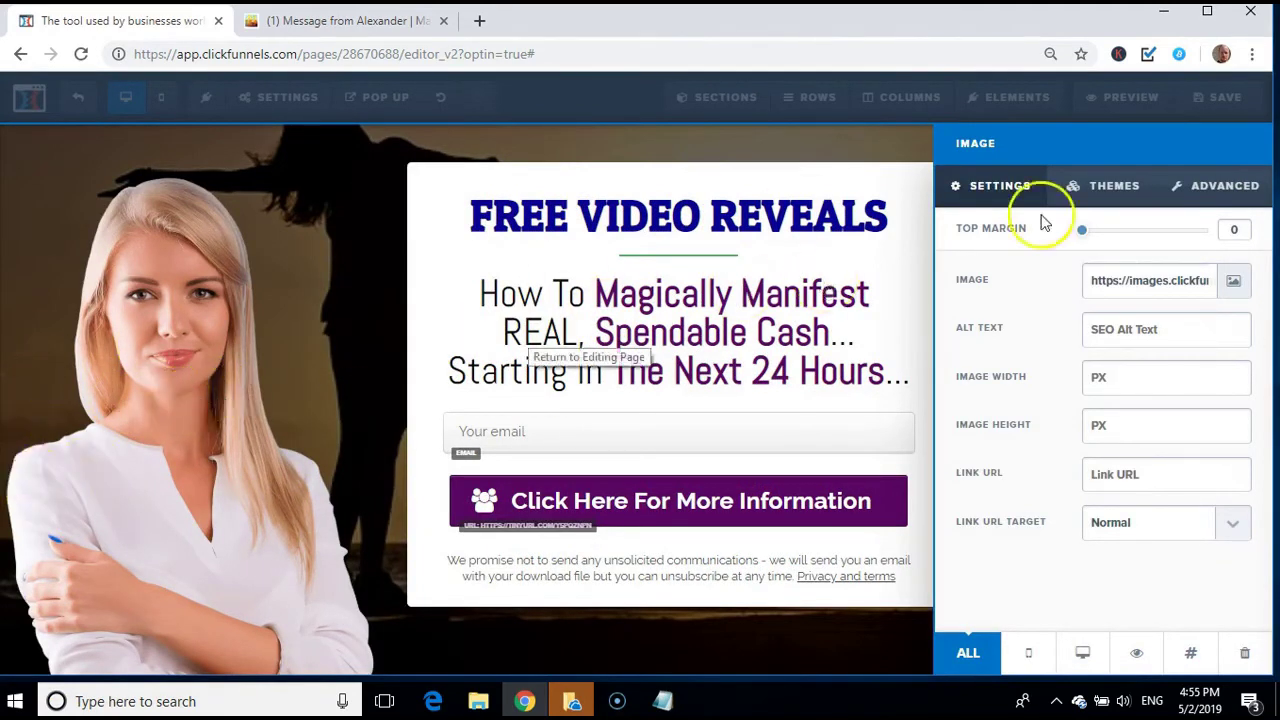
click(1234, 281)
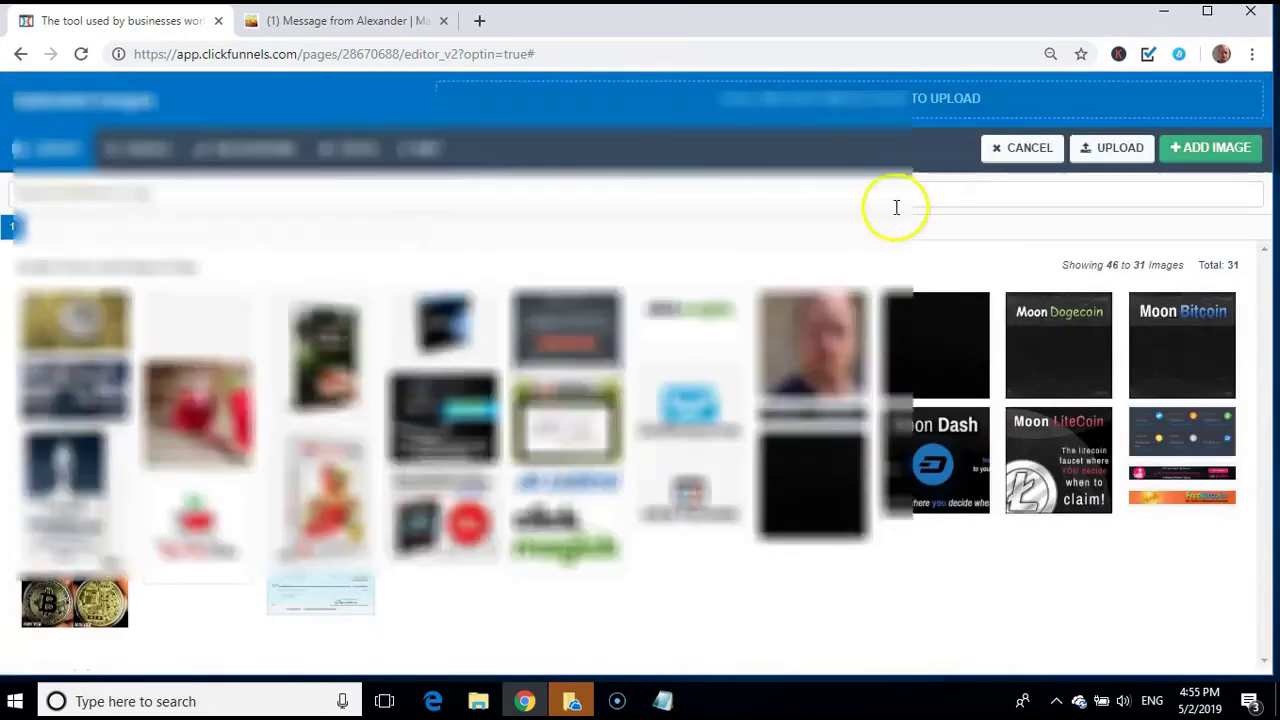
click(1112, 150)
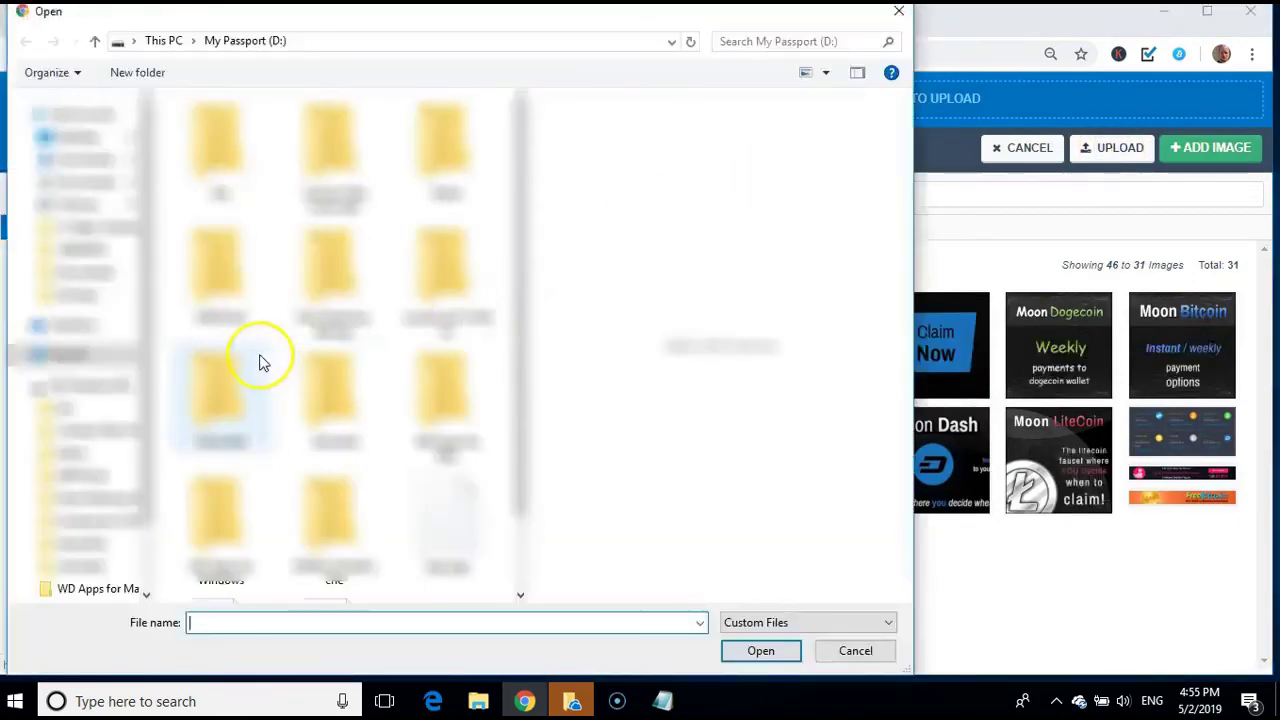
click(85, 379)
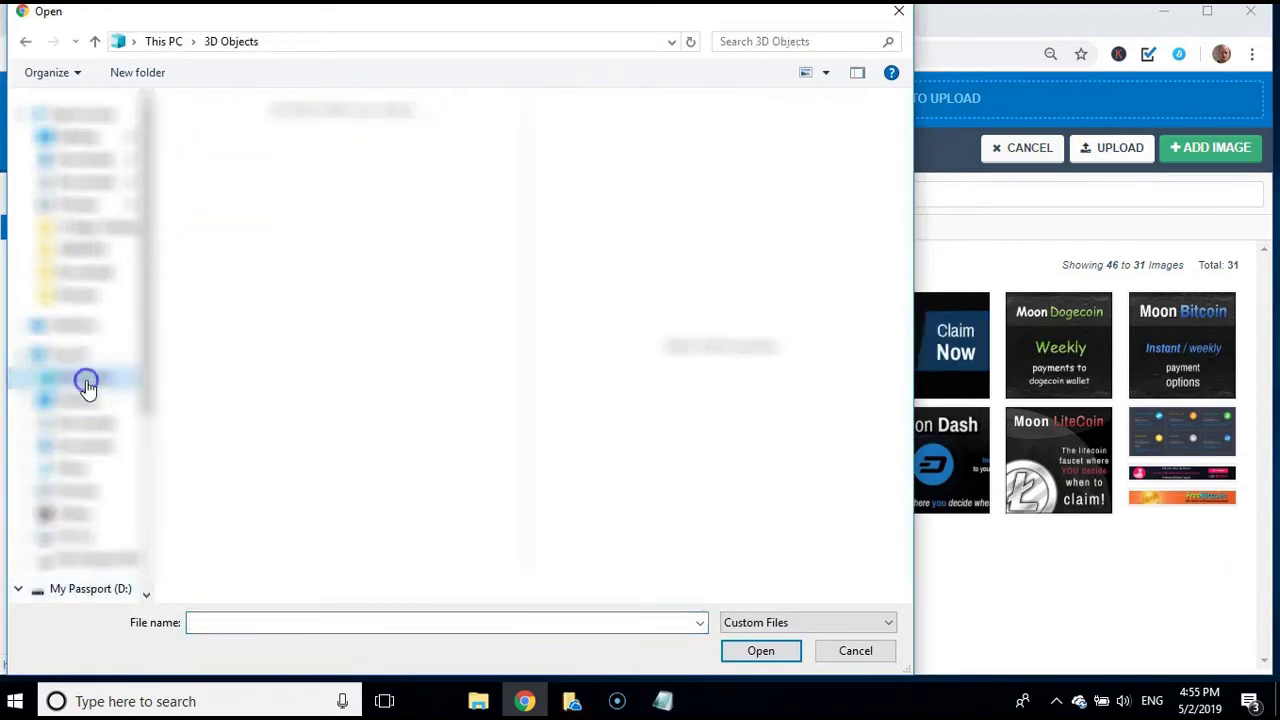
click(104, 563)
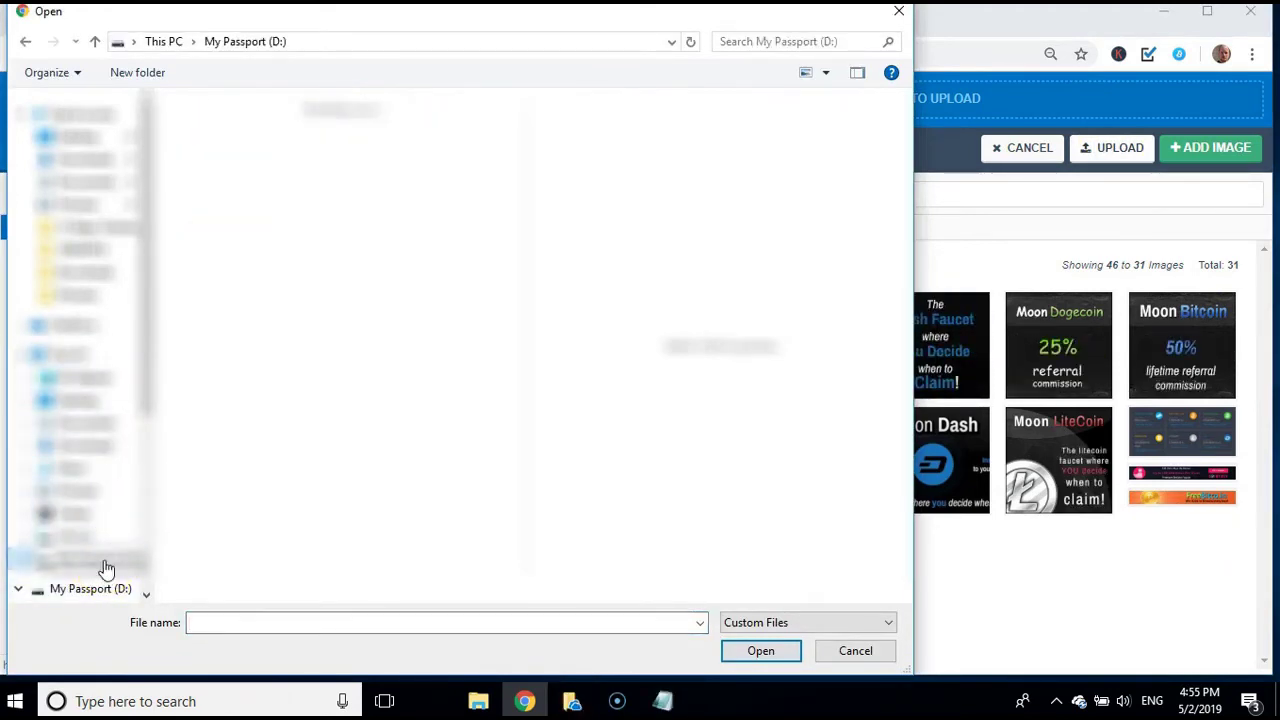
Go through the backup and marketing folders on the drive to the Pictures folder inside 12 Steps Training
click(280, 252)
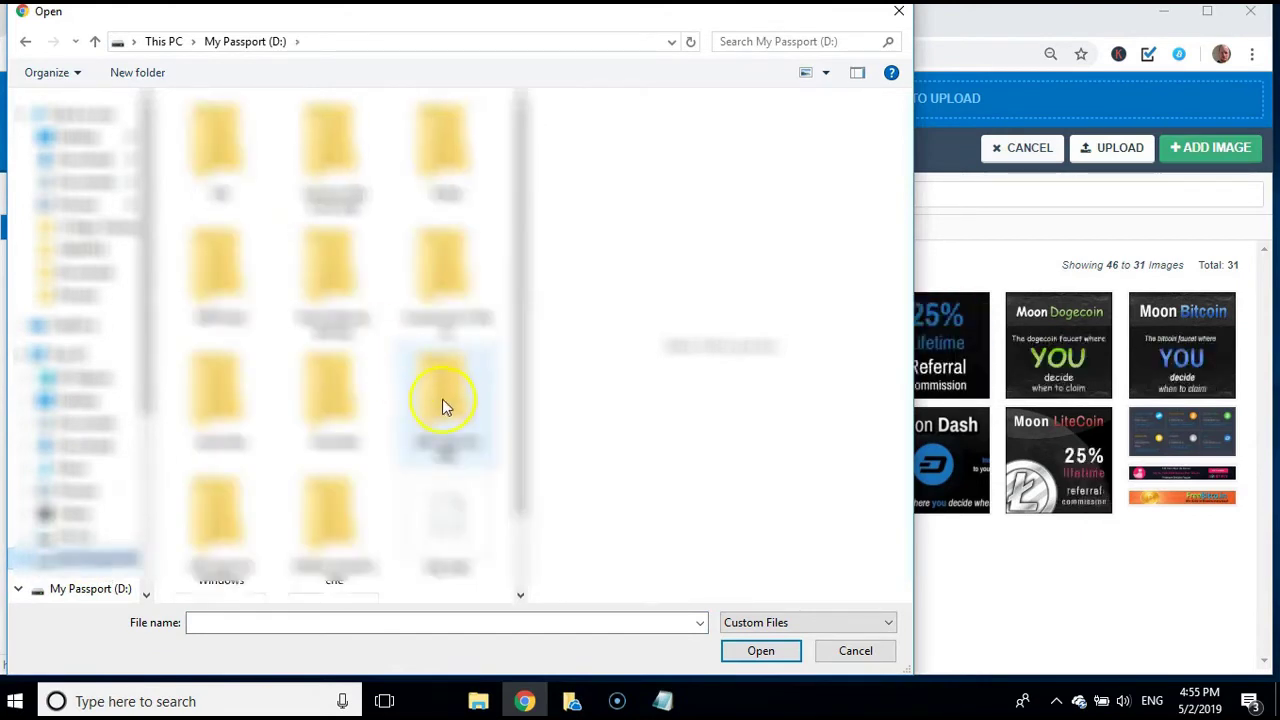
click(521, 398)
drag(521, 398, 497, 380)
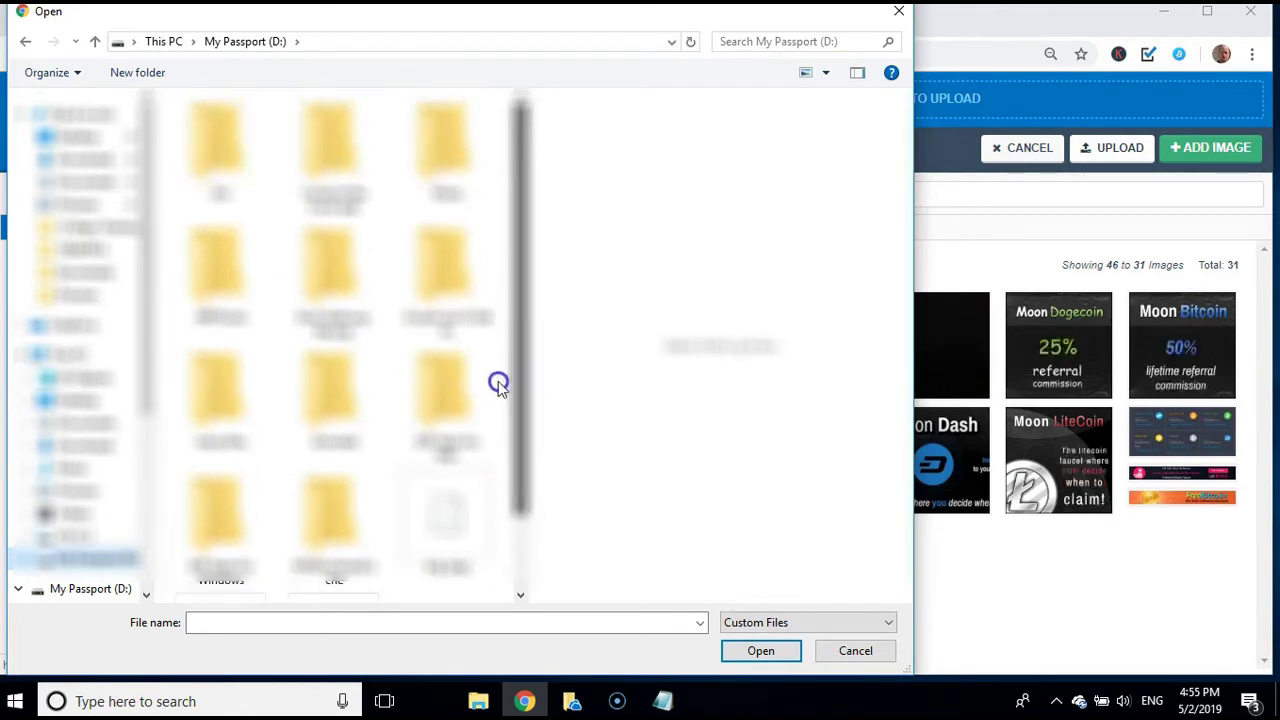
double_click(326, 307)
click(240, 150)
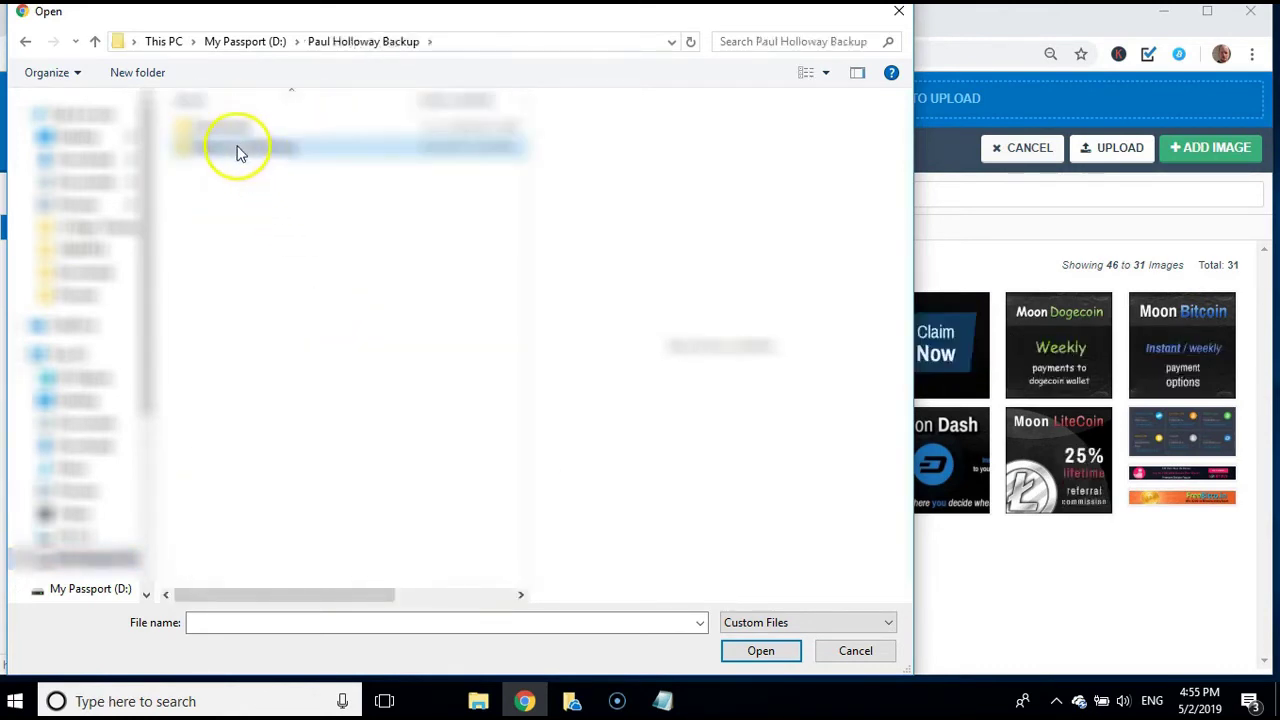
double_click(238, 148)
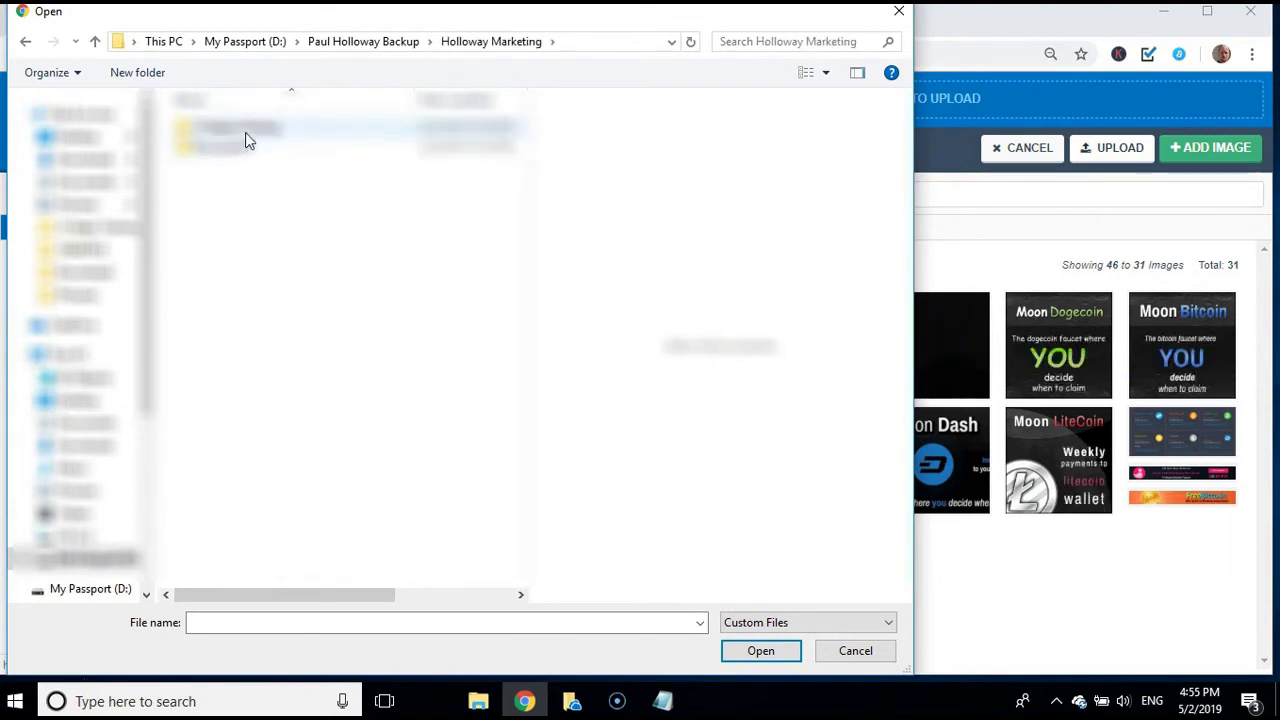
click(245, 132)
double_click(245, 132)
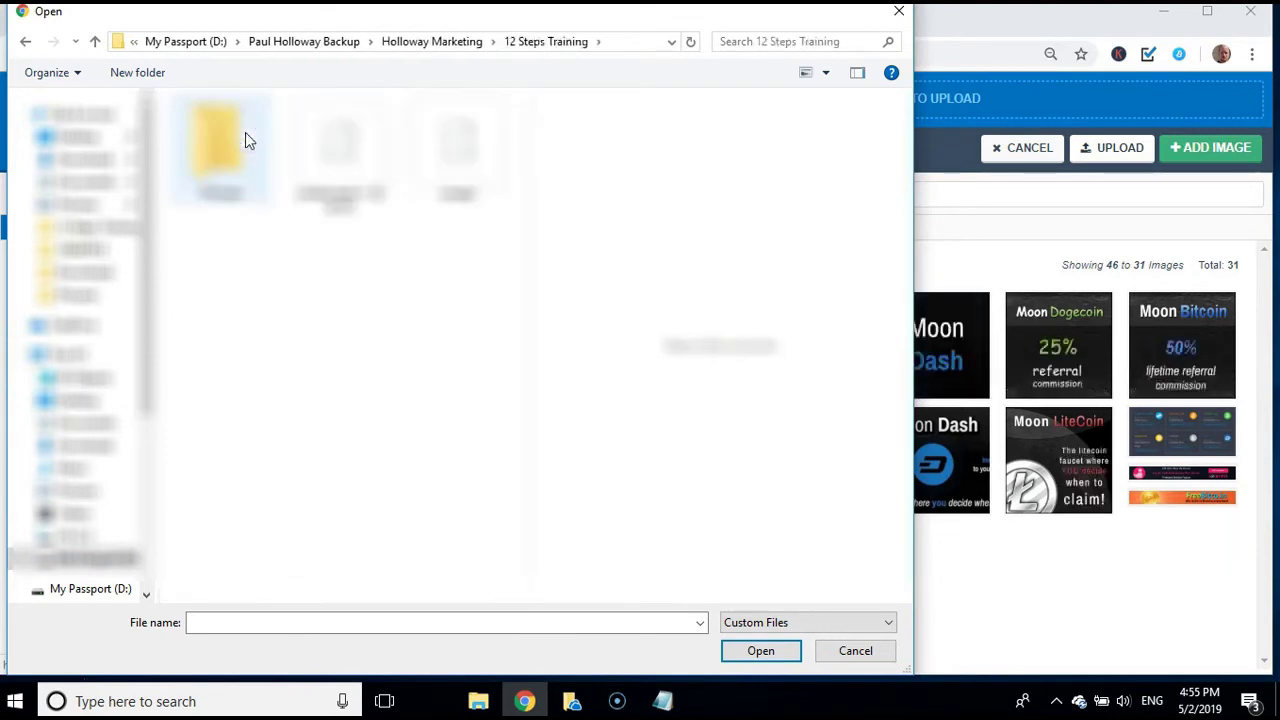
click(220, 170)
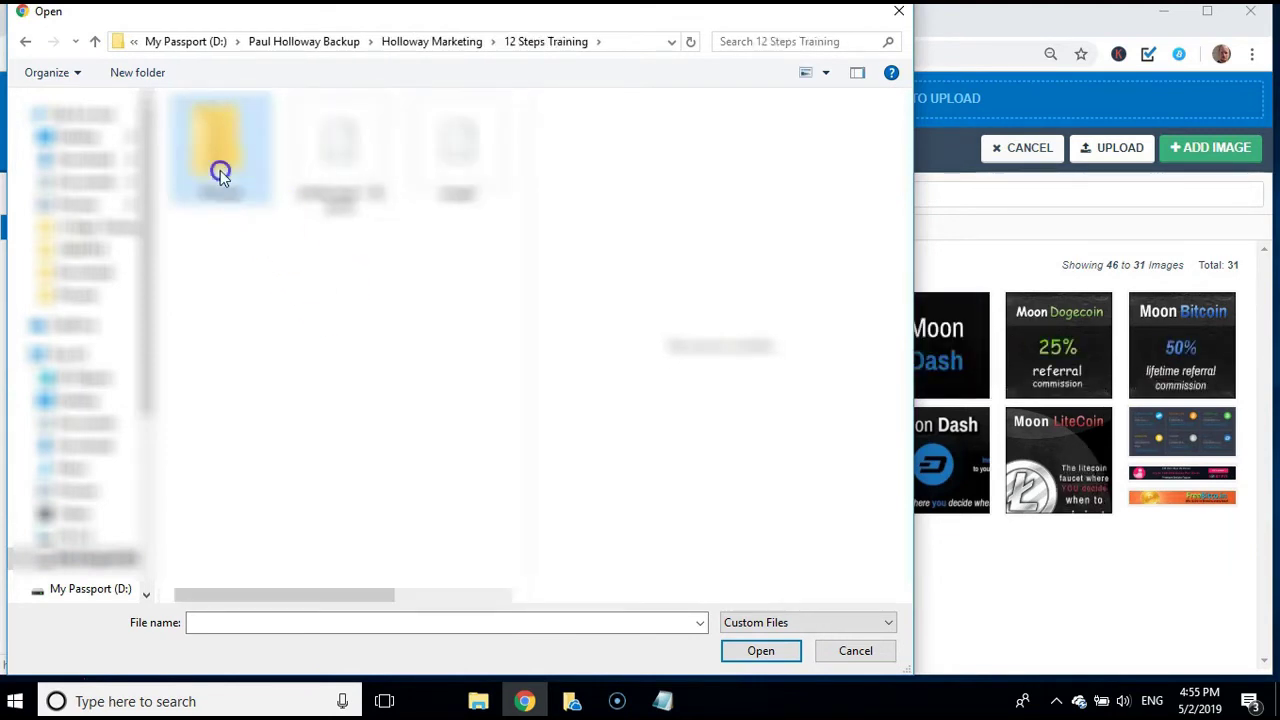
double_click(220, 170)
click(348, 342)
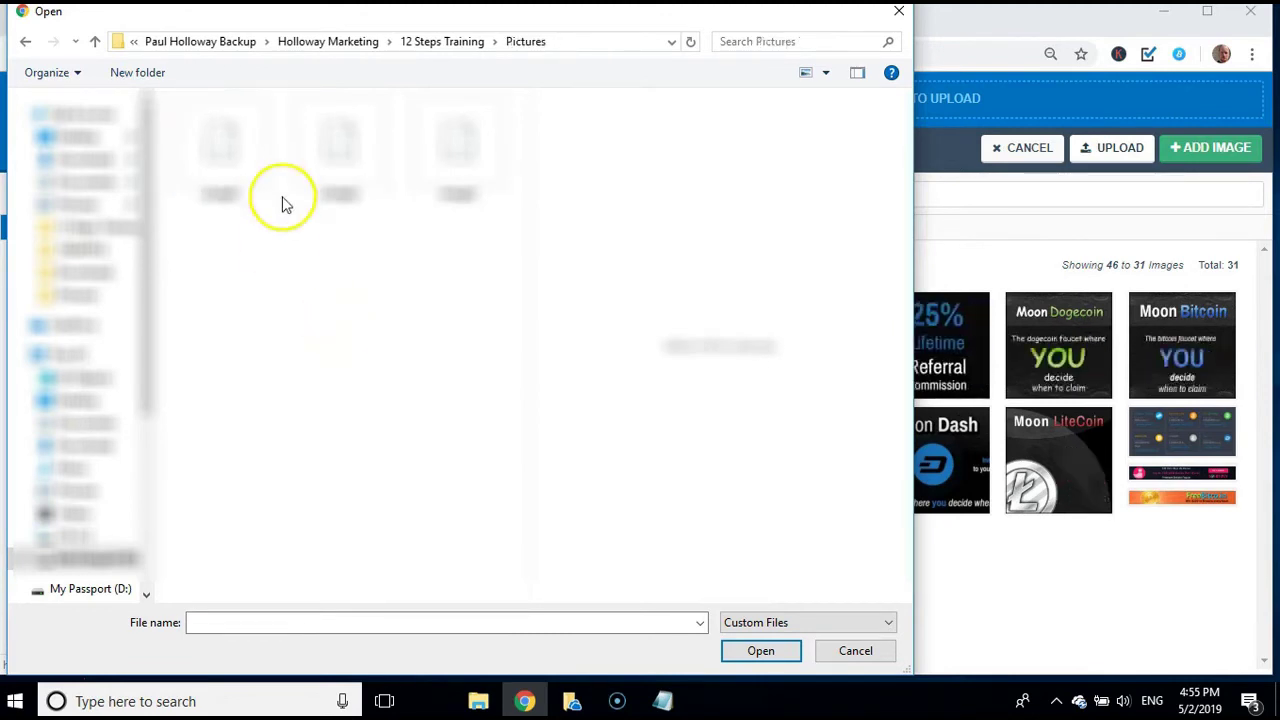
Upload the file image2 and add it to the page in place of the woman's photo
click(233, 171)
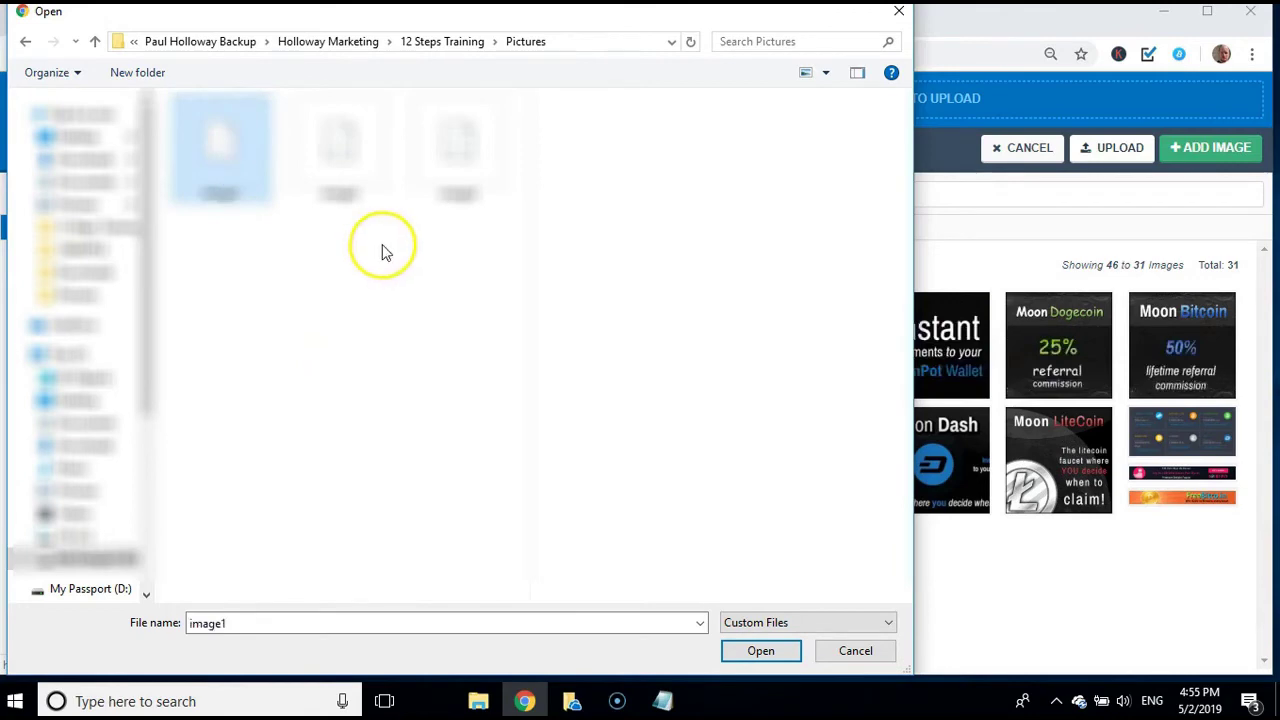
click(351, 165)
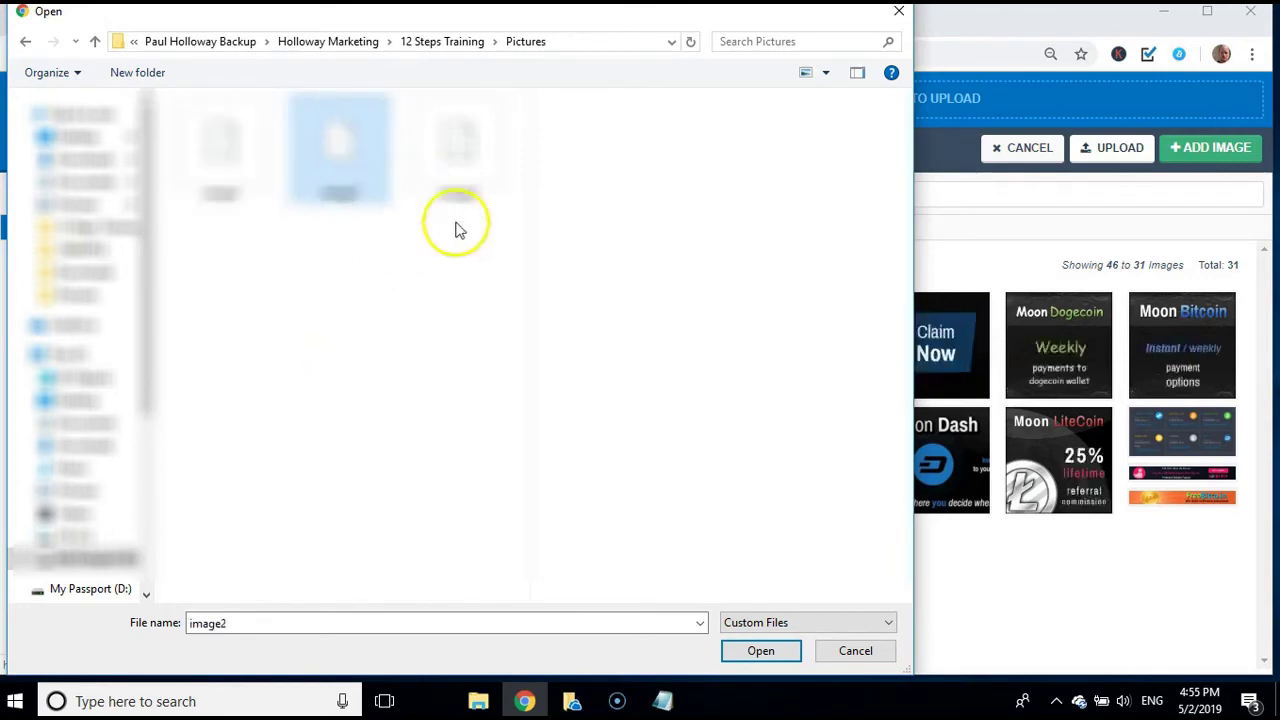
click(752, 650)
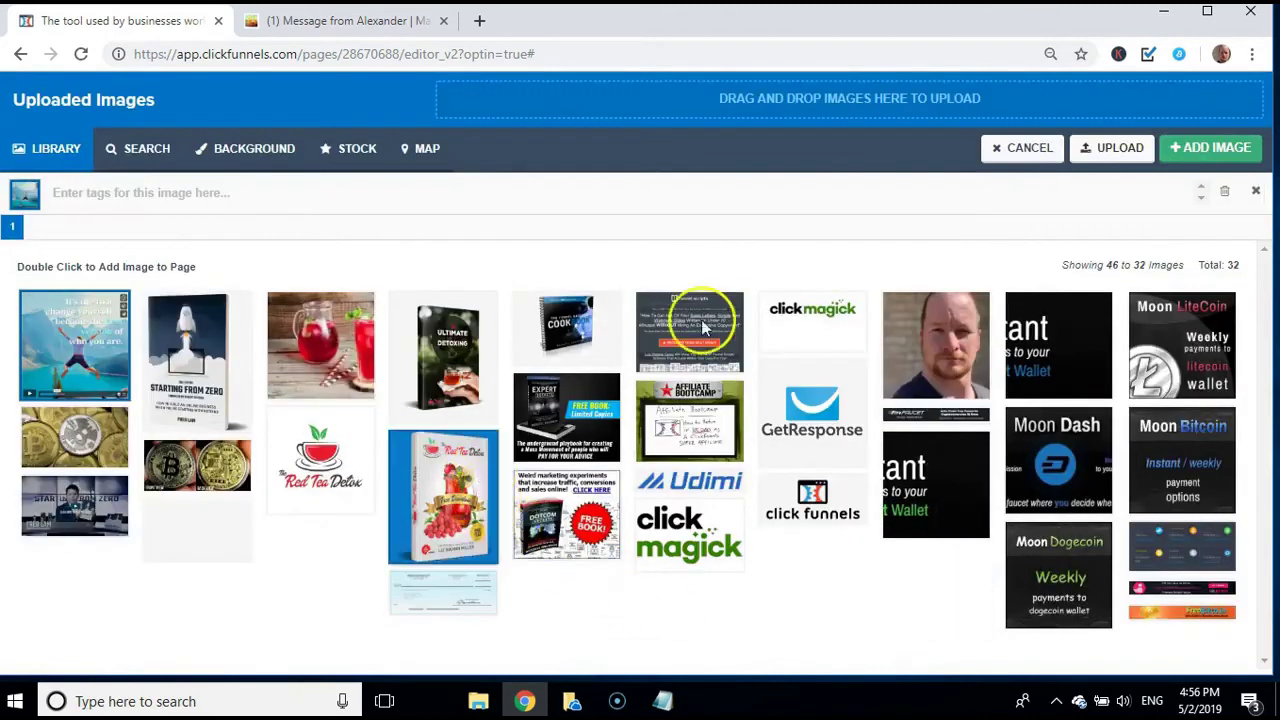
click(1201, 147)
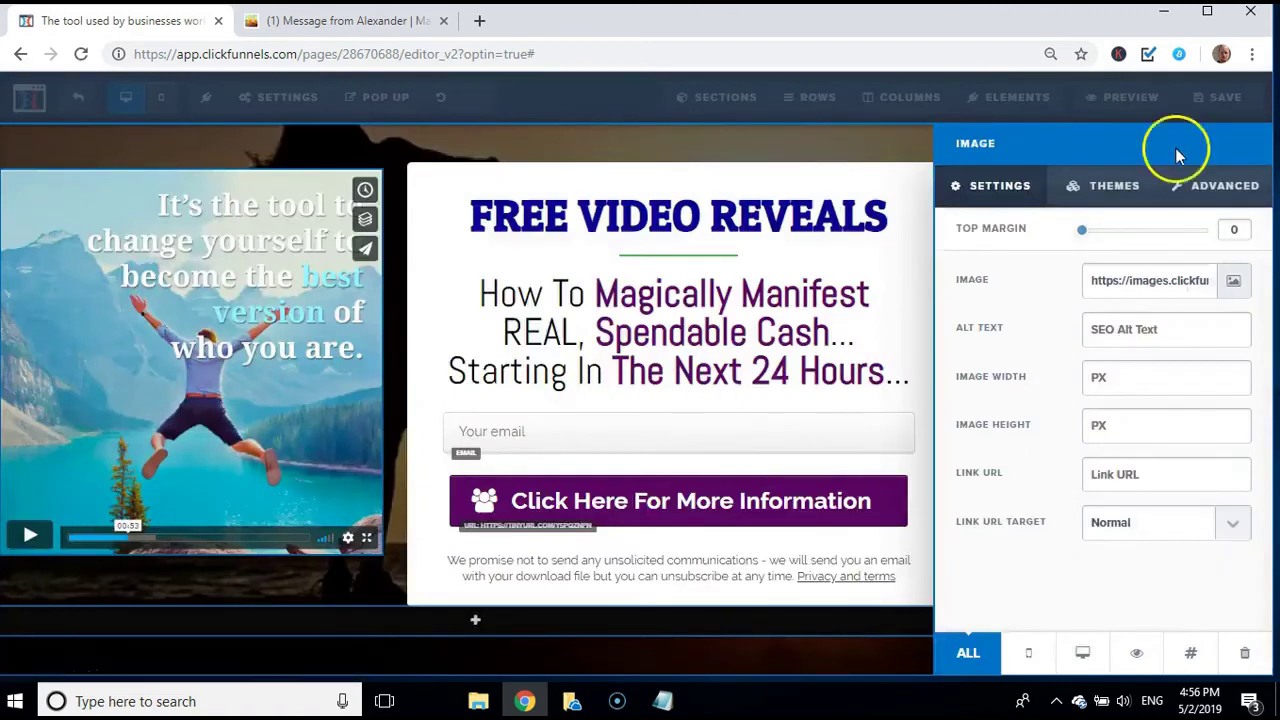
click(395, 273)
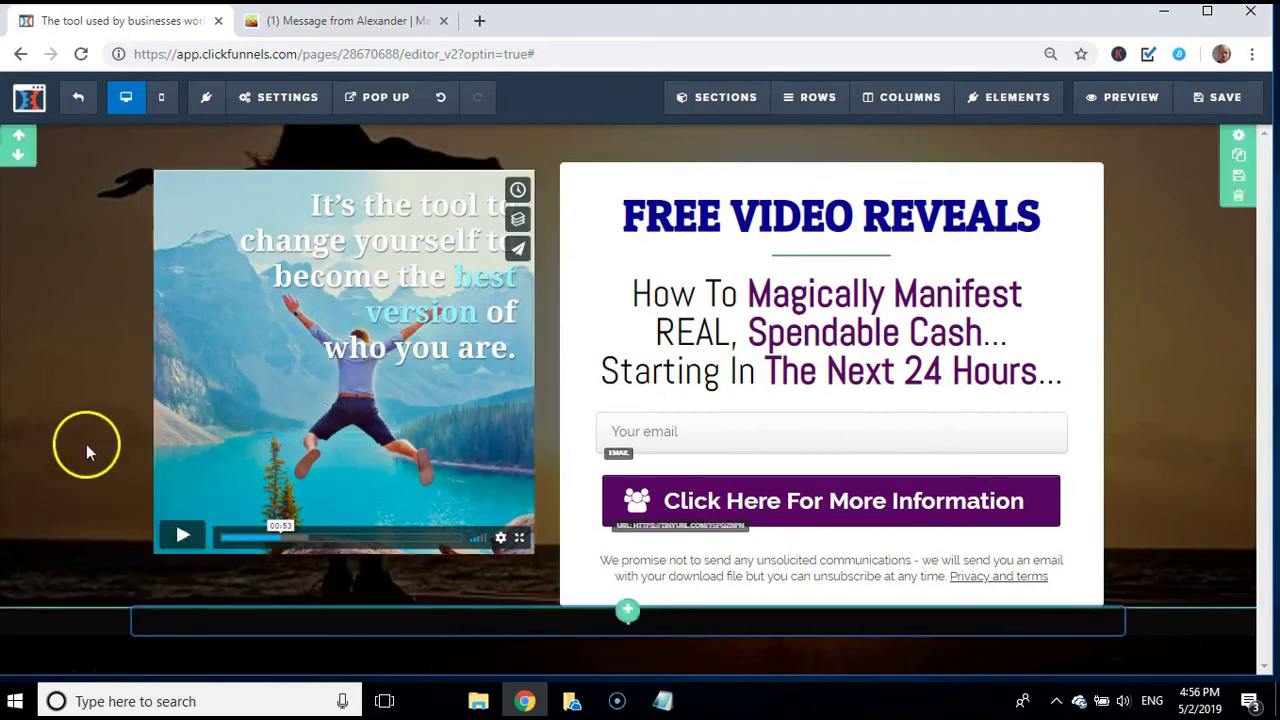
Apply the dark-bordered image theme to the new picture beside the opt-in form
click(211, 422)
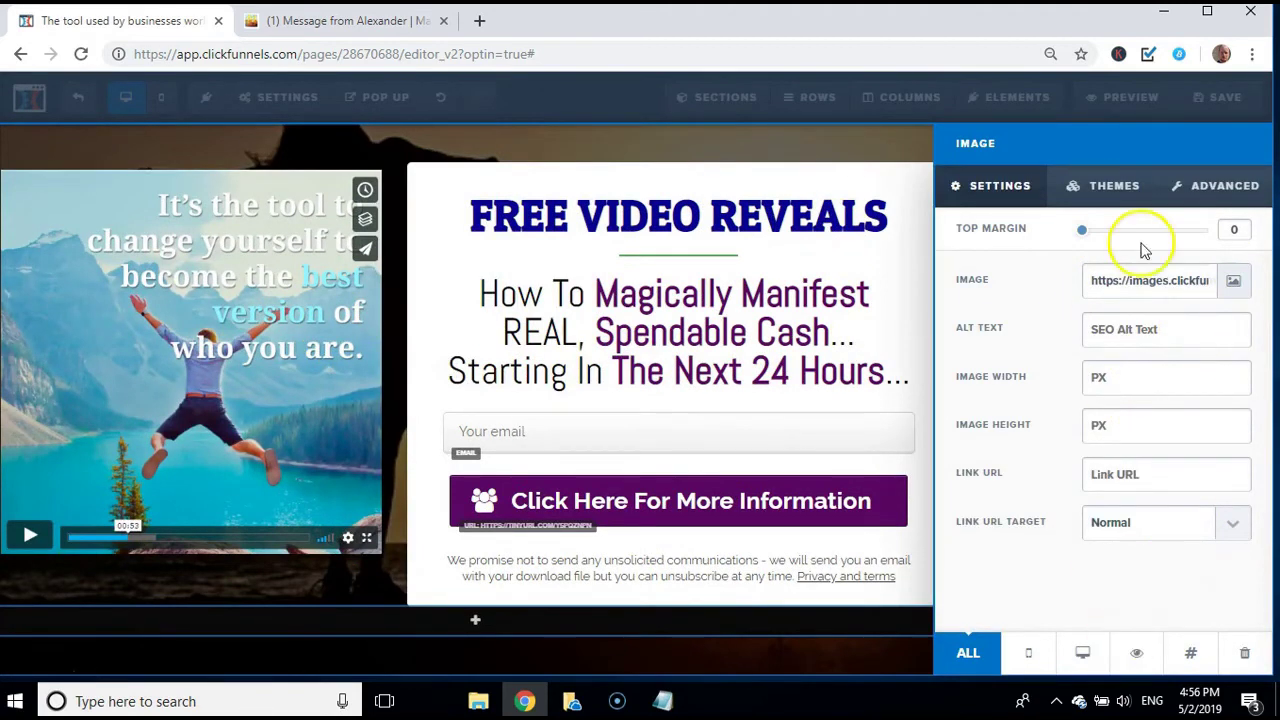
click(1114, 190)
right_click(1116, 192)
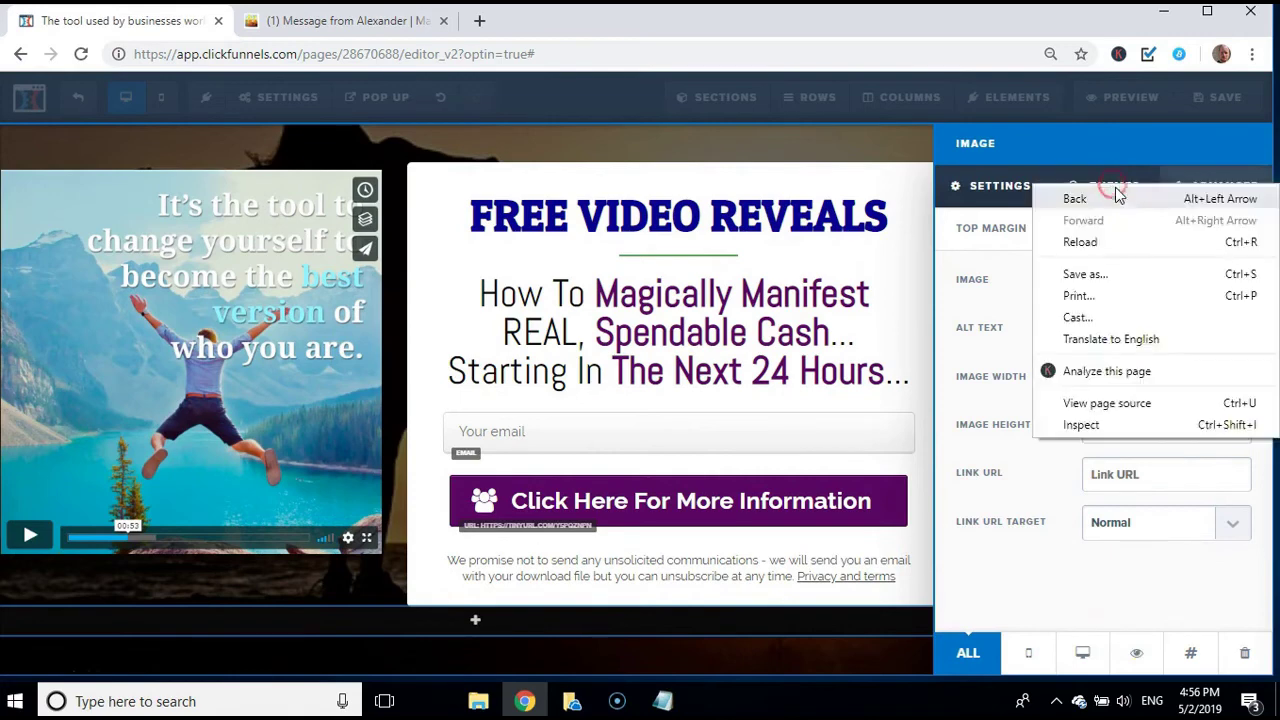
click(1110, 190)
click(1105, 190)
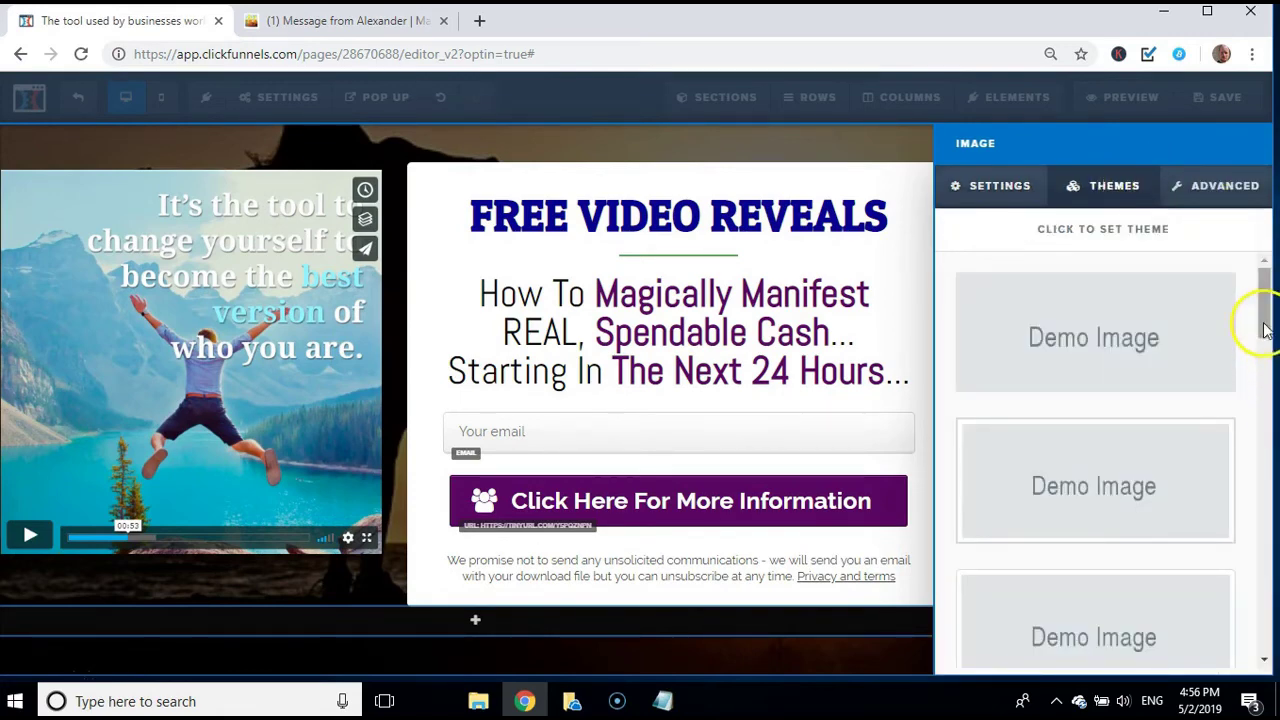
drag(1265, 328, 1271, 605)
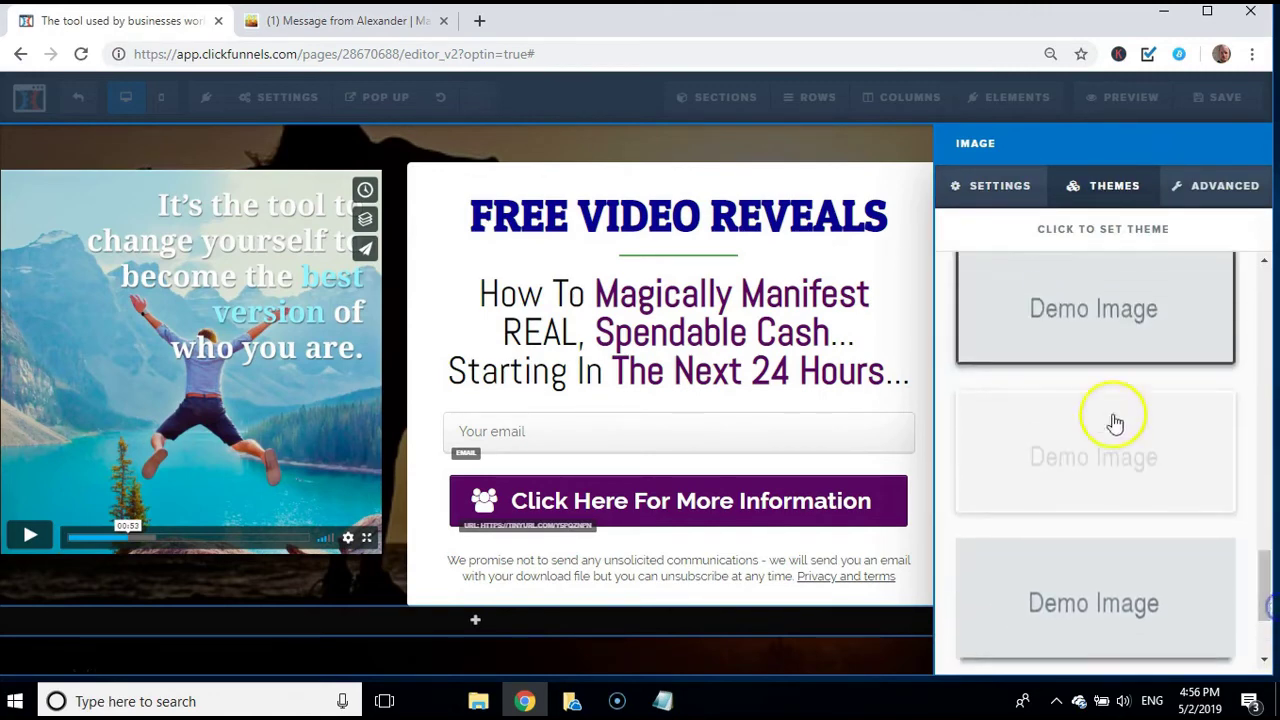
click(1040, 345)
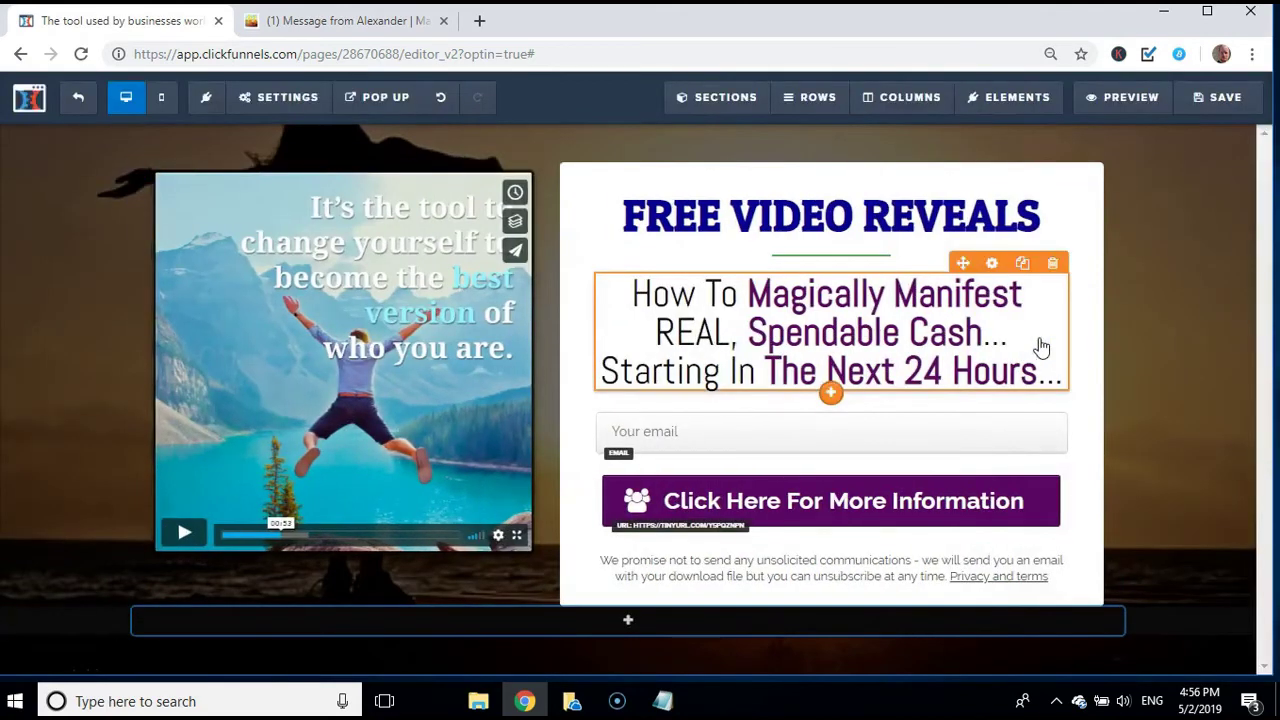
click(468, 335)
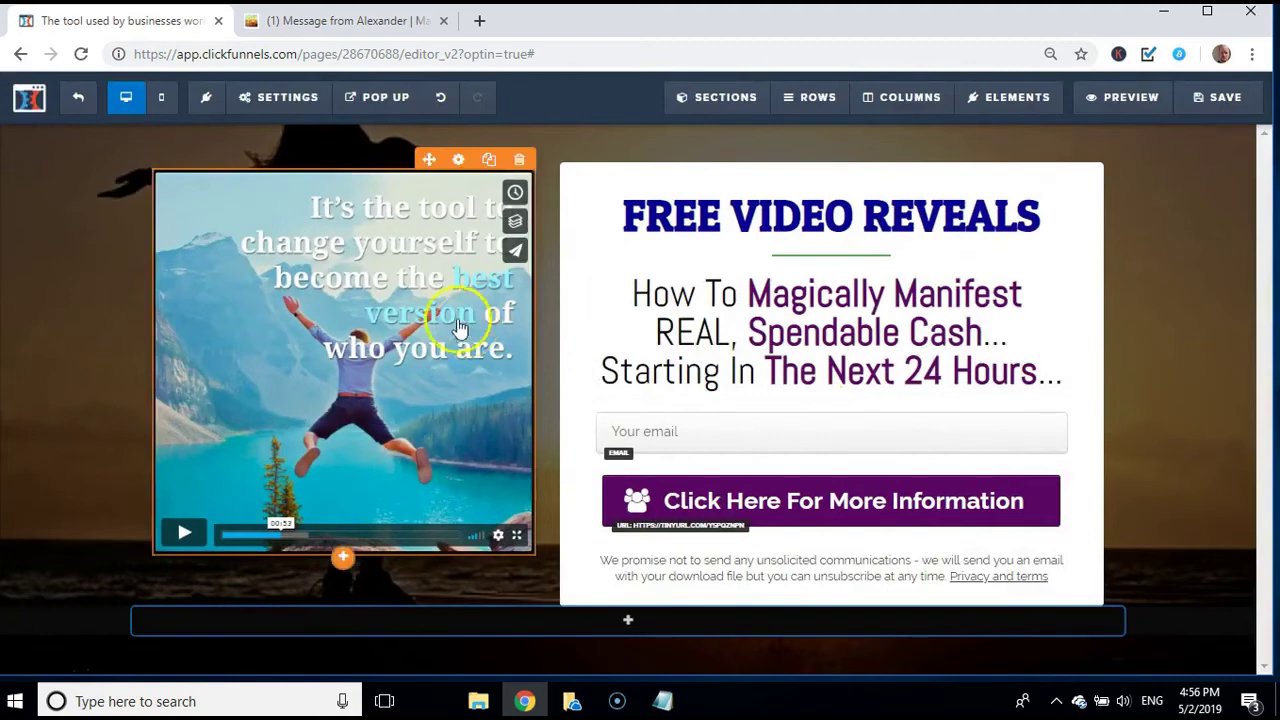
click(146, 352)
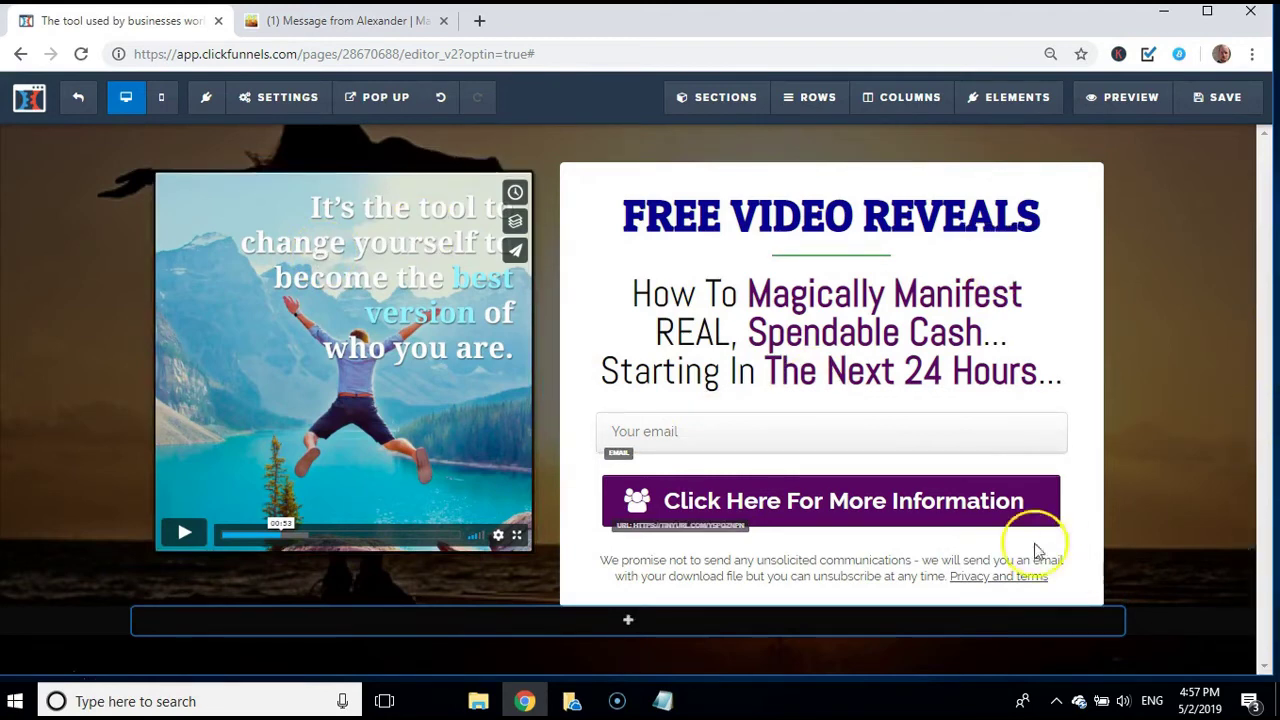
Delete the "Privacy and terms" link from the end of the disclaimer text below the opt-in button
click(795, 573)
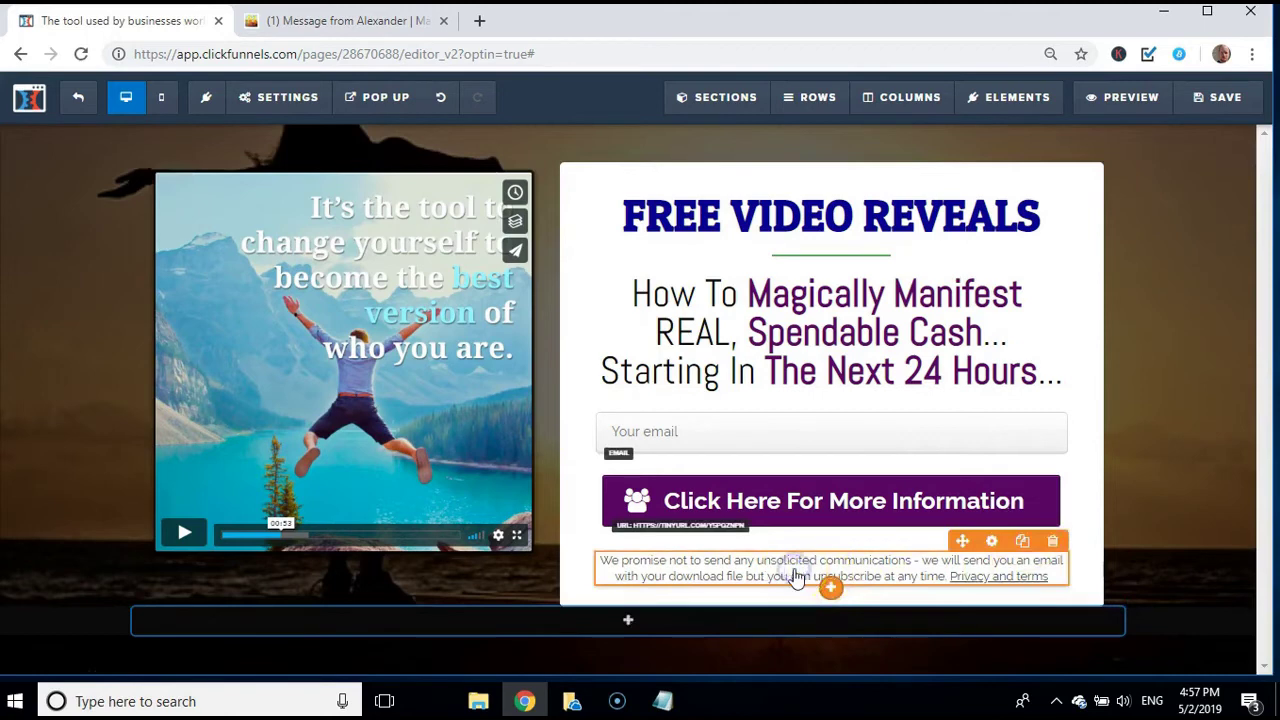
click(795, 575)
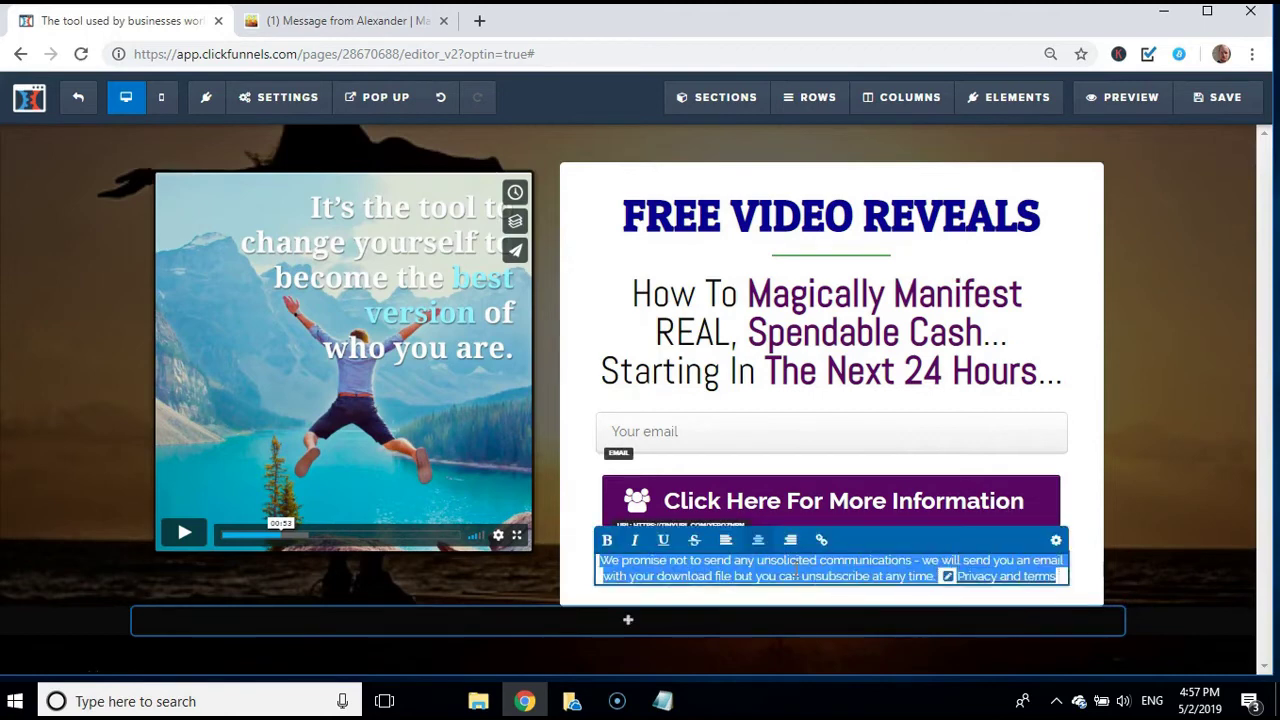
click(1080, 552)
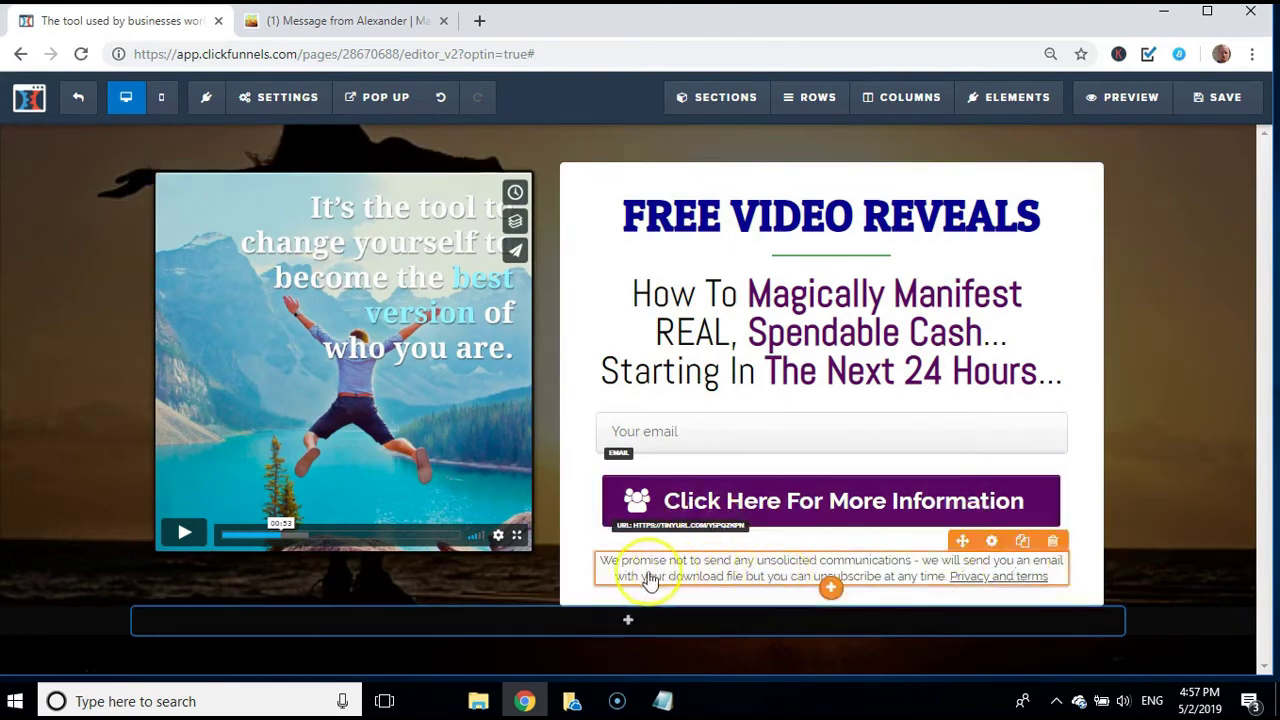
click(906, 563)
click(906, 563)
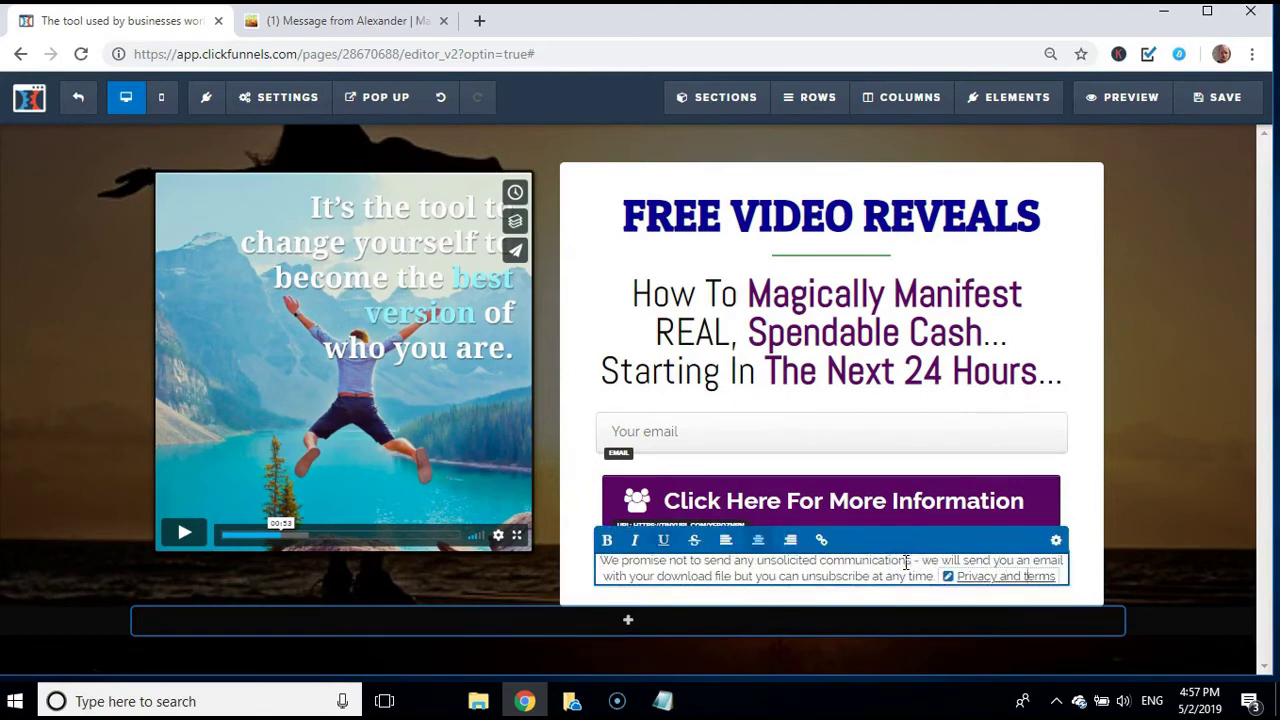
key(BackSpace)
key(BackSpace)
key(BackSpace)
key(BackSpace)
key(BackSpace)
key(BackSpace)
key(BackSpace)
key(BackSpace)
key(BackSpace)
key(BackSpace)
key(BackSpace)
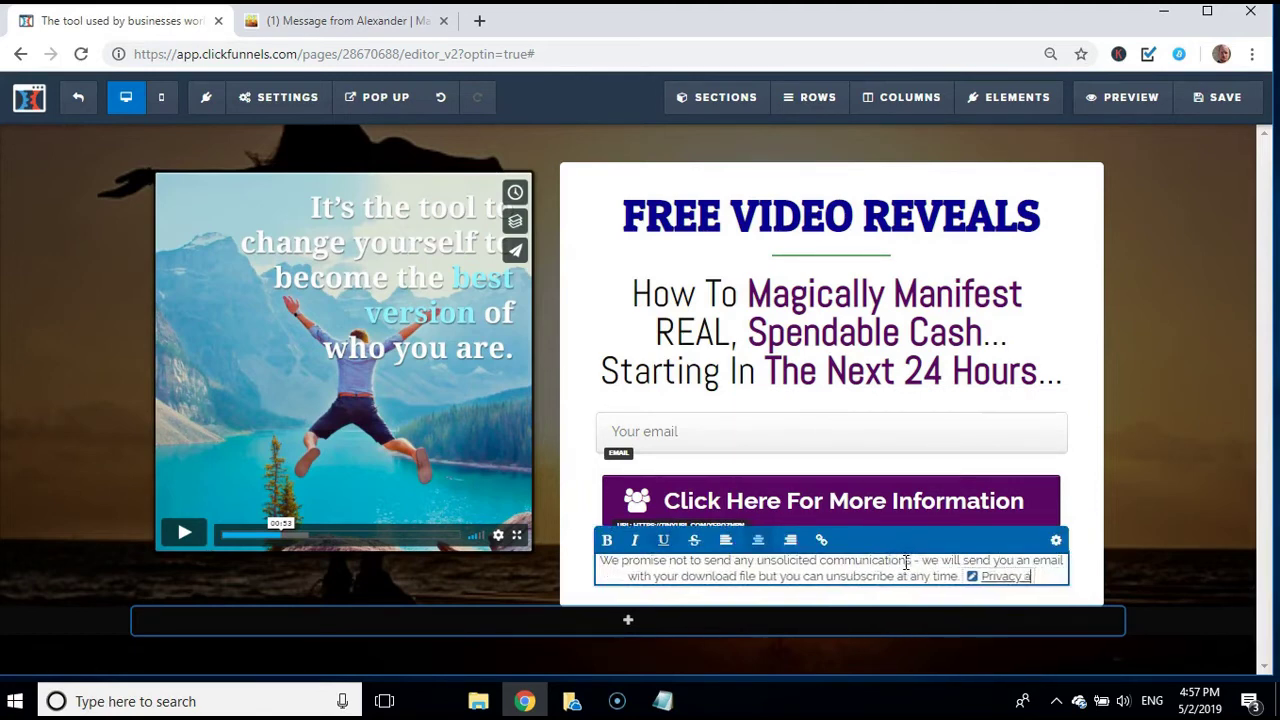
key(BackSpace)
key(BackSpace)
key(BackSpace)
key(BackSpace)
key(BackSpace)
key(BackSpace)
key(BackSpace)
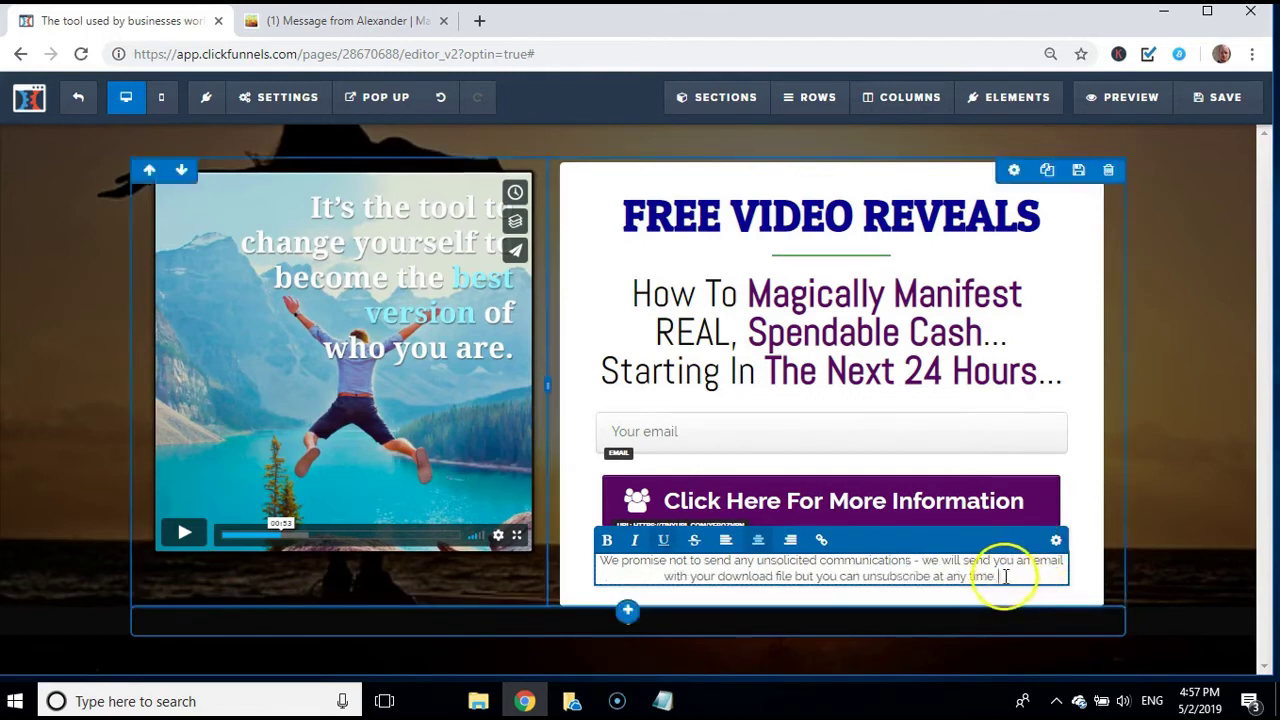
Italicize the whole disclaimer text under the opt-in button and save the page
drag(1000, 578, 690, 597)
mouse_move(617, 571)
mouse_down()
mouse_move(586, 557)
mouse_move(621, 551)
mouse_up()
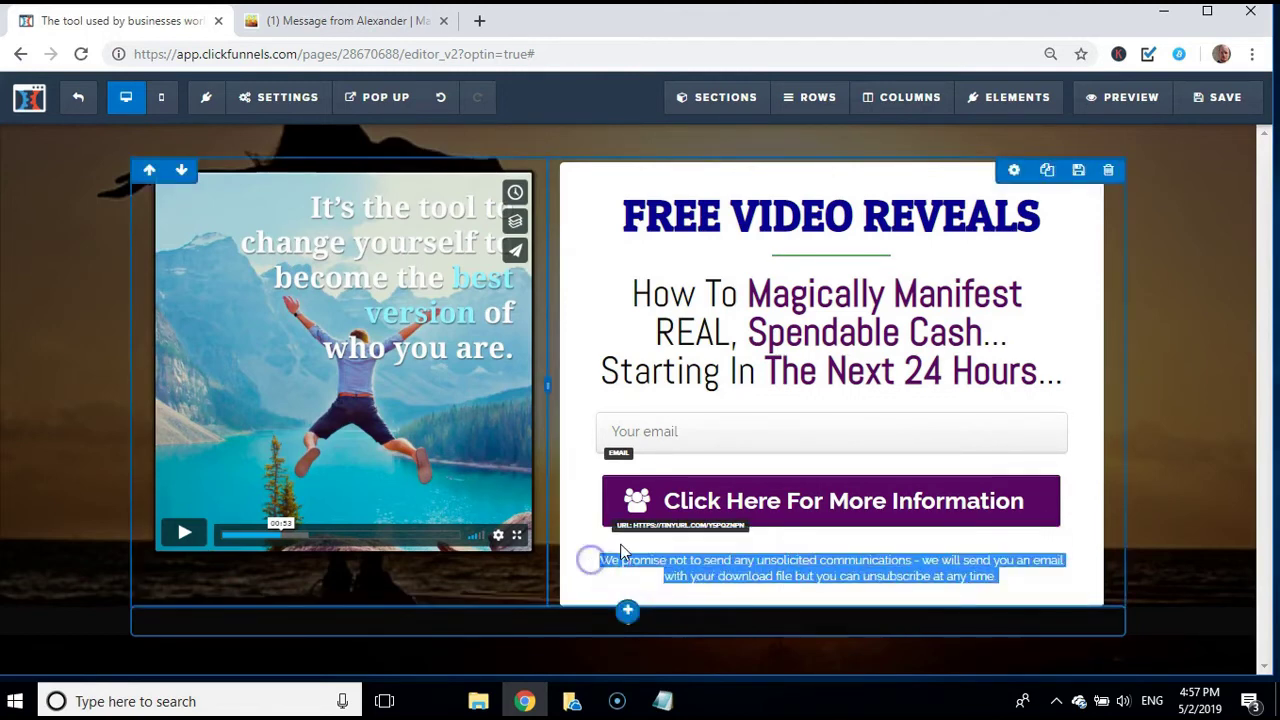
click(666, 573)
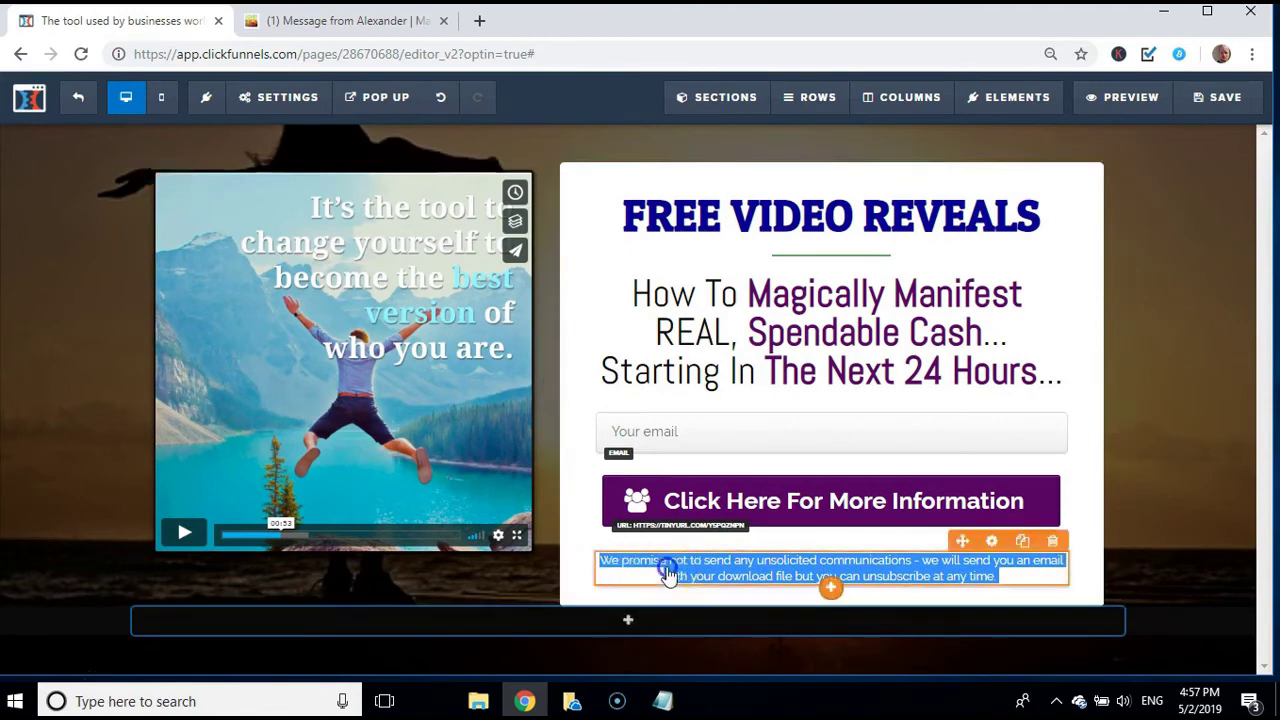
click(636, 541)
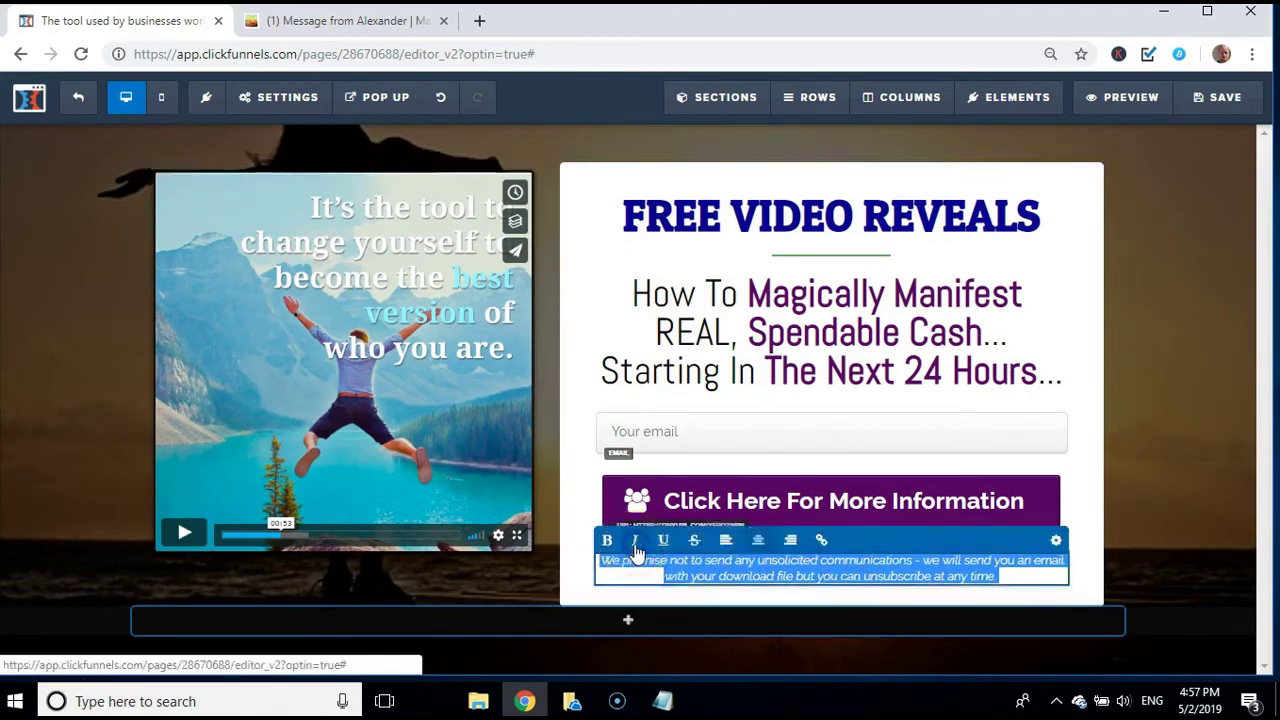
click(1150, 500)
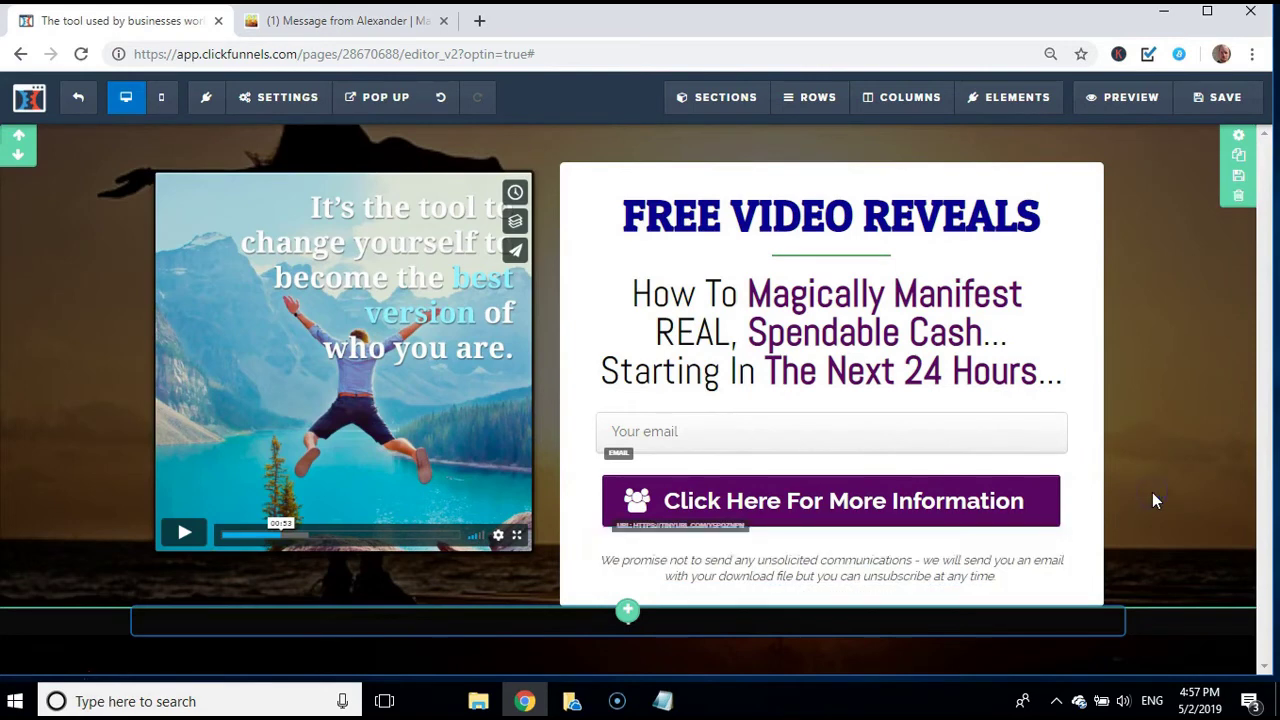
click(1201, 104)
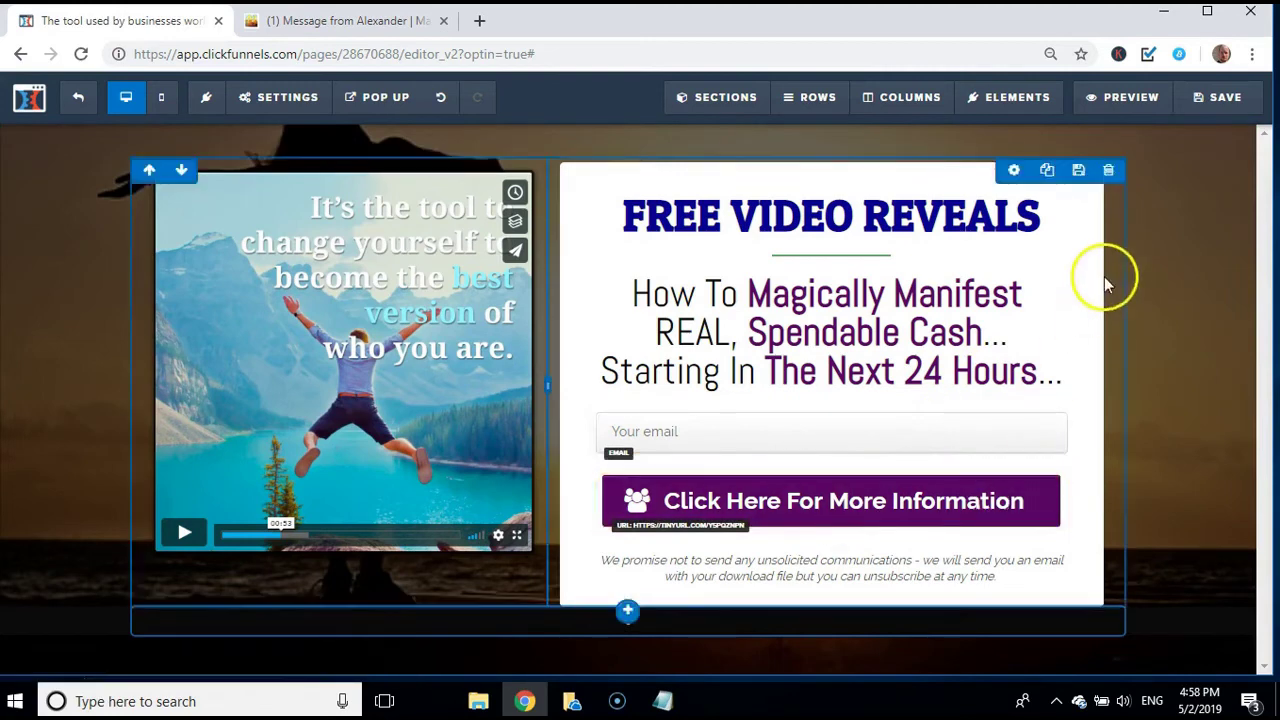
Connect the page's email integration to GetResponse with the action Add To Campaign and the list magicaltransformationleads, and save the page
click(300, 95)
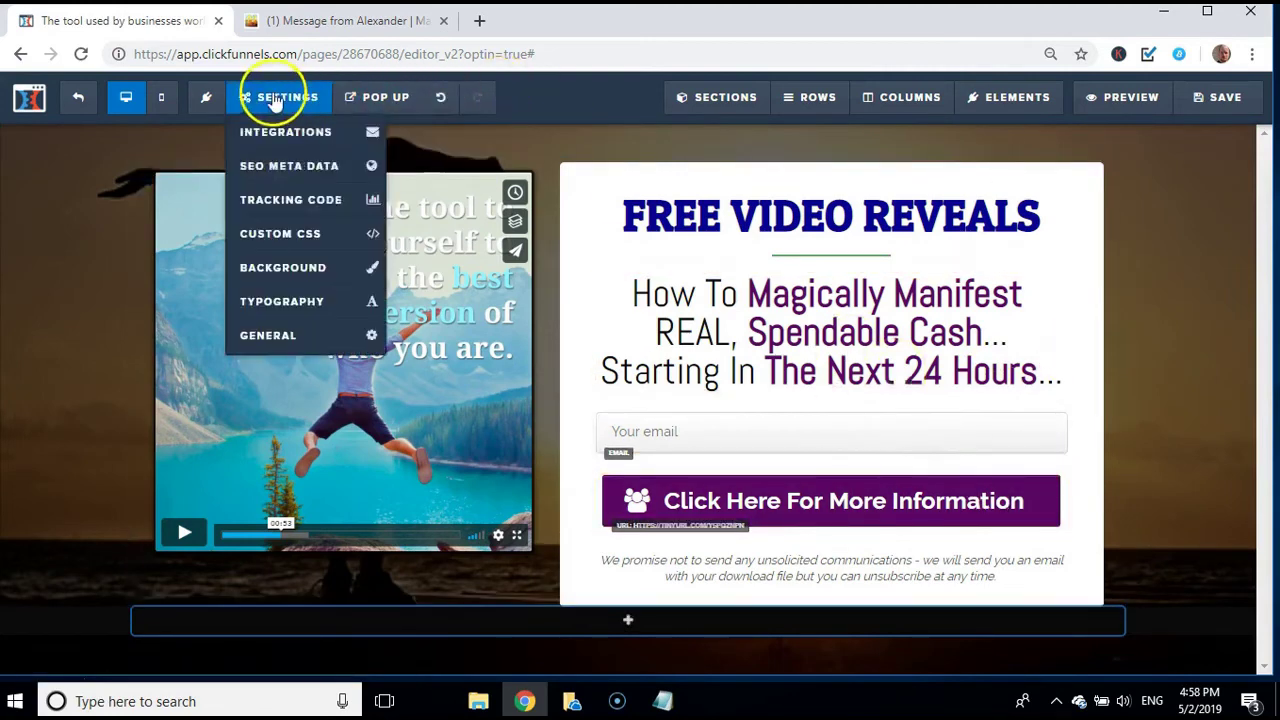
click(275, 142)
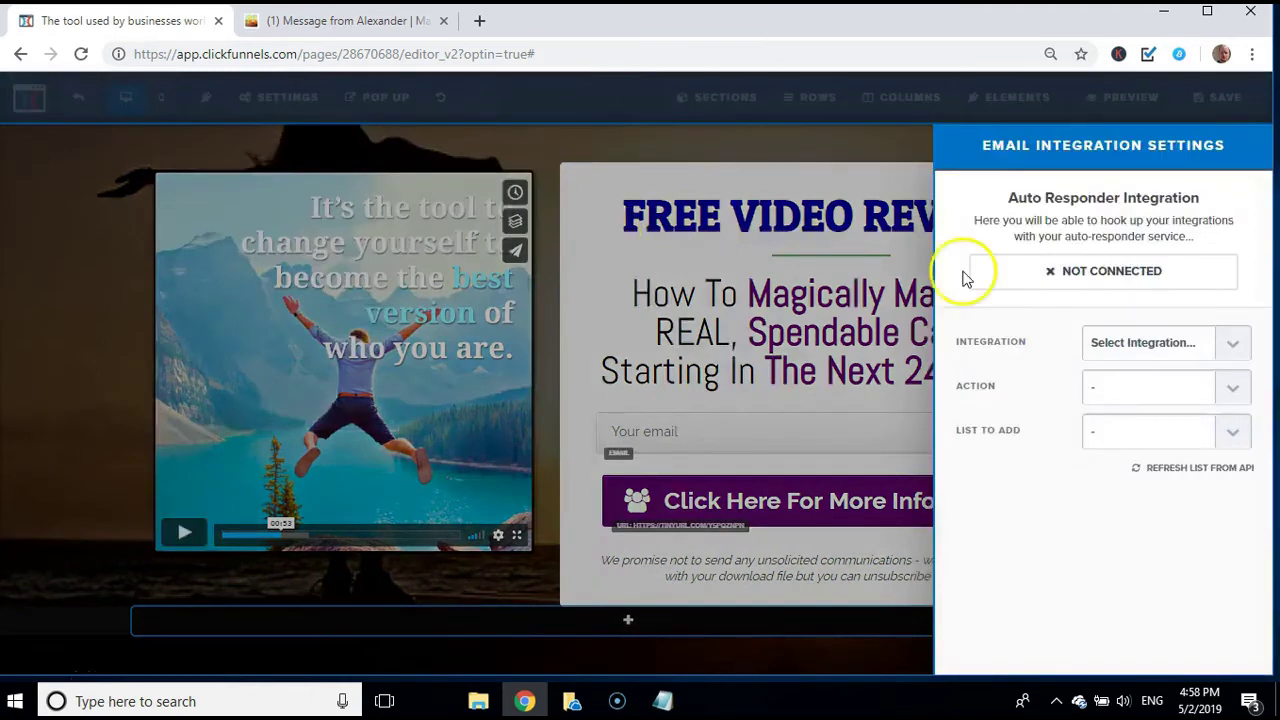
click(1165, 344)
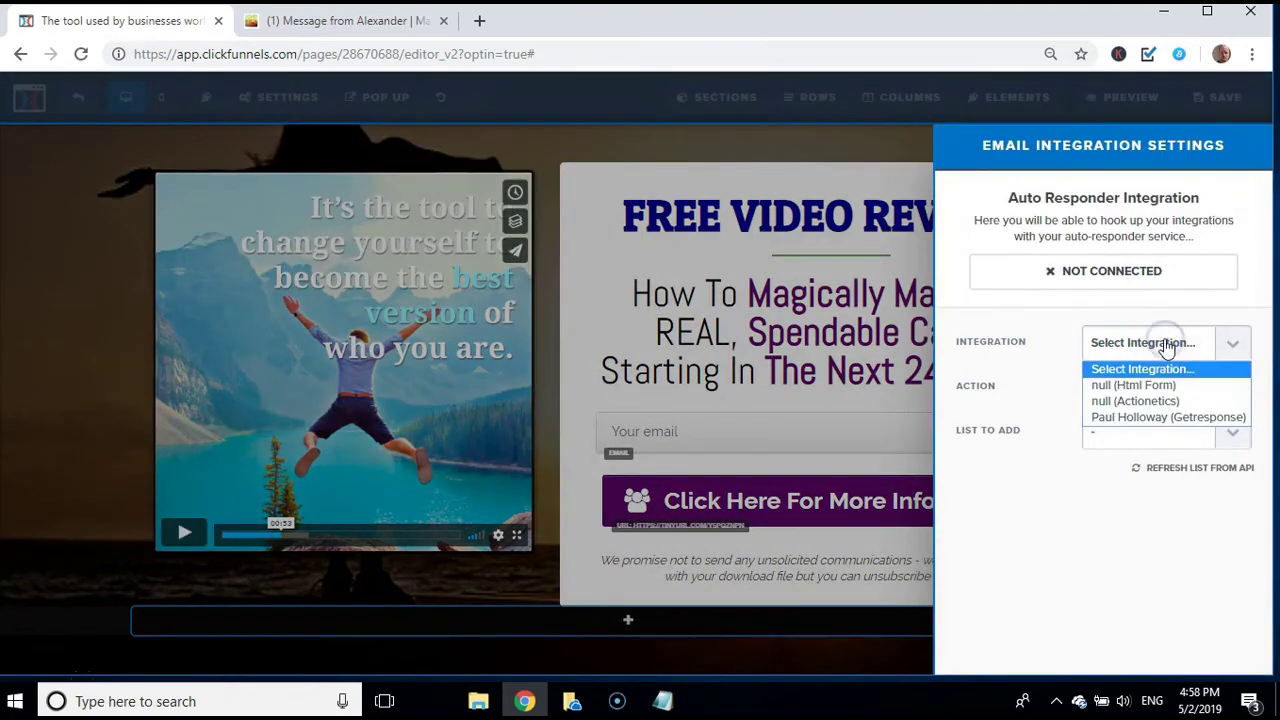
click(1144, 418)
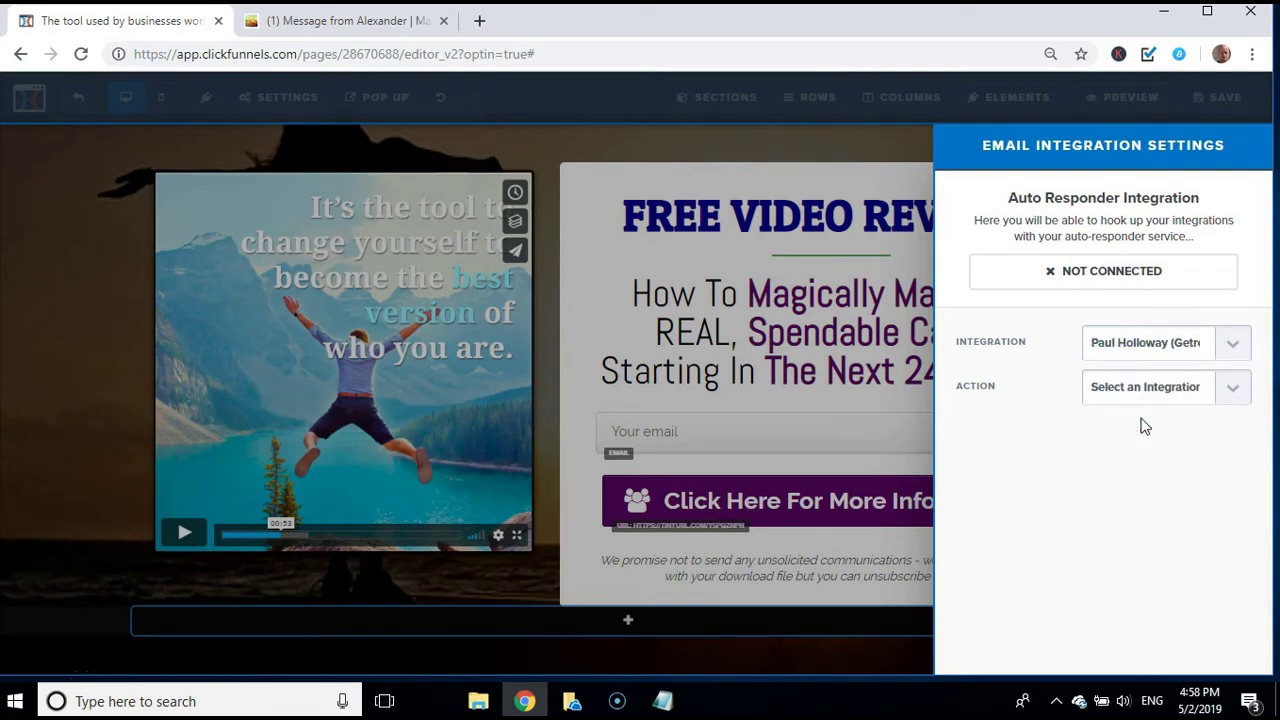
click(1113, 397)
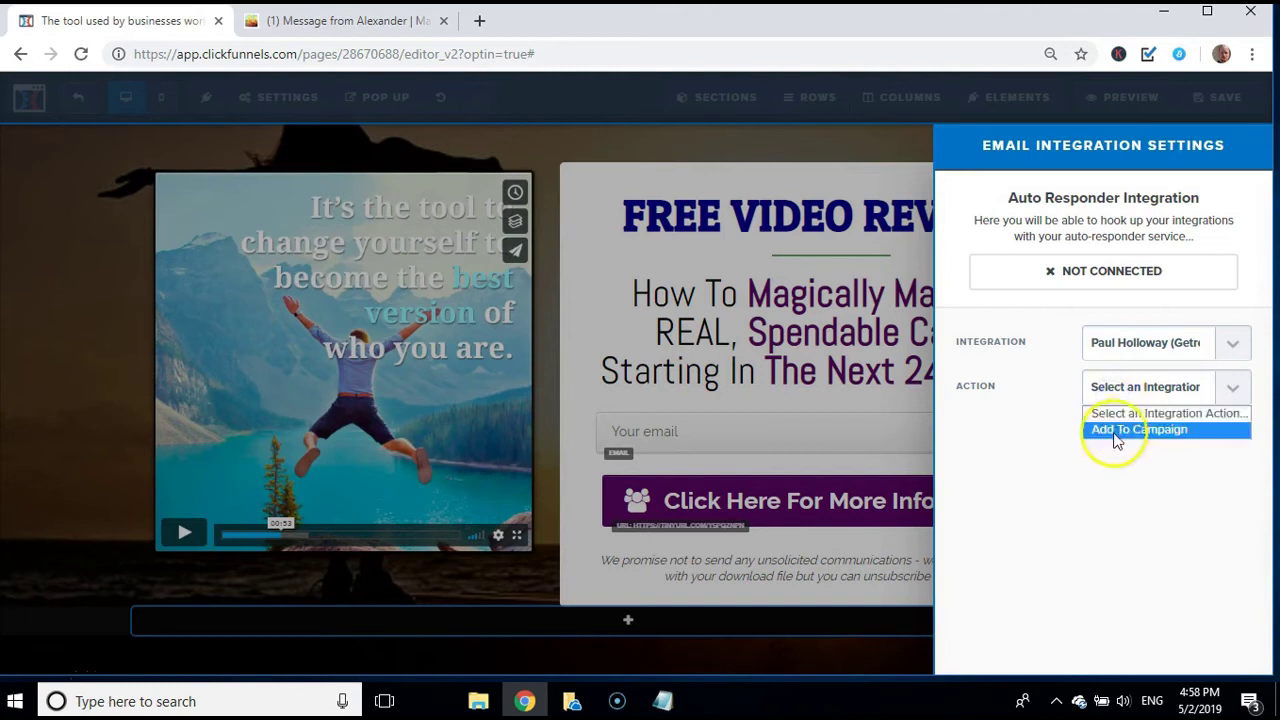
click(1114, 431)
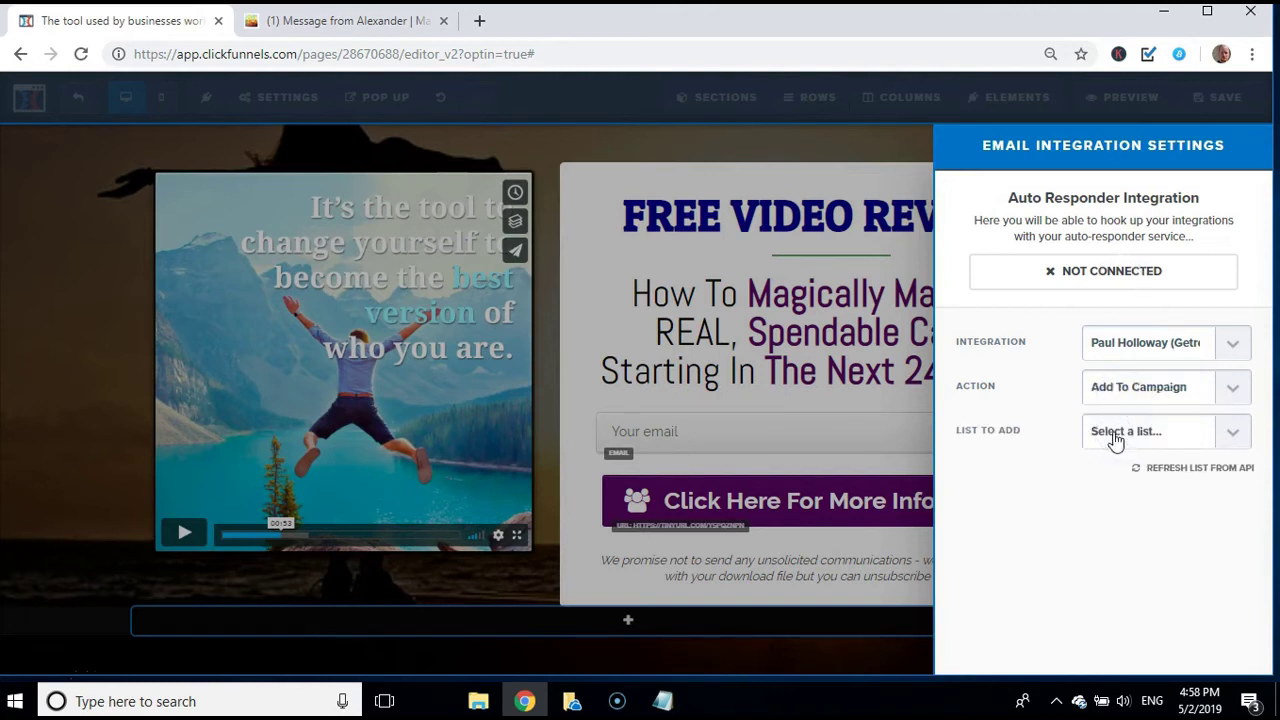
click(1115, 438)
click(1141, 490)
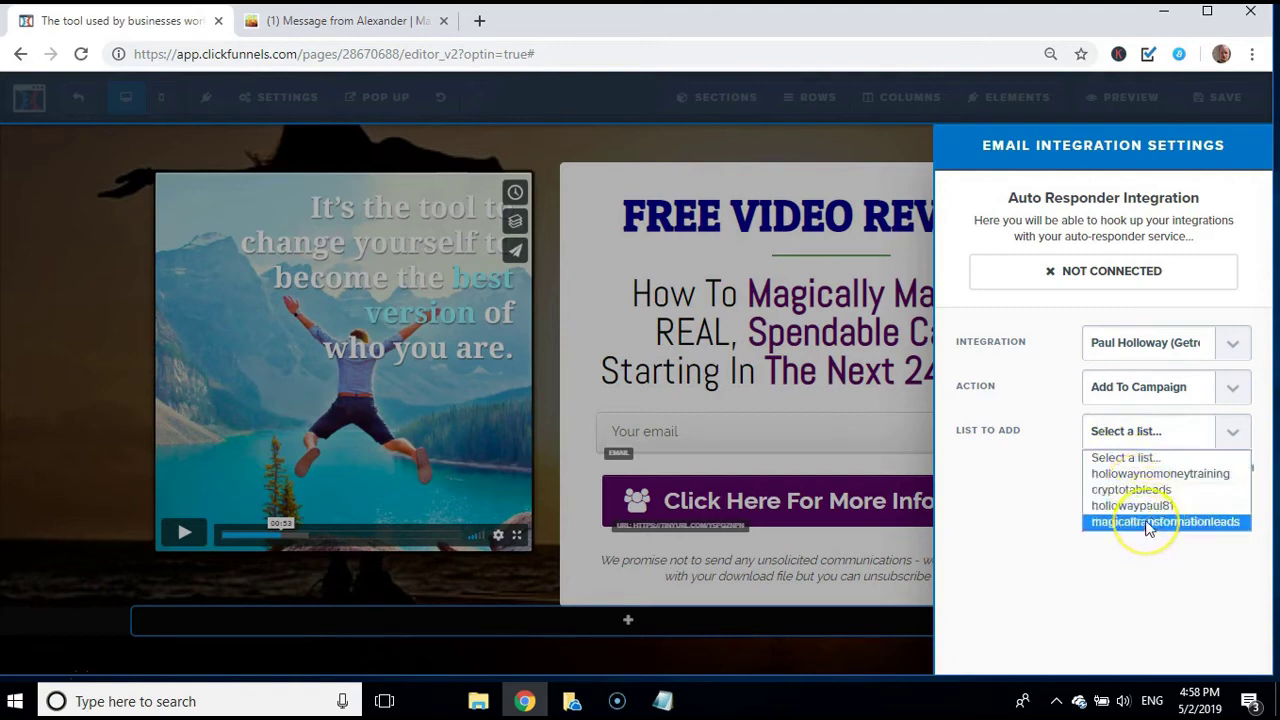
click(1148, 522)
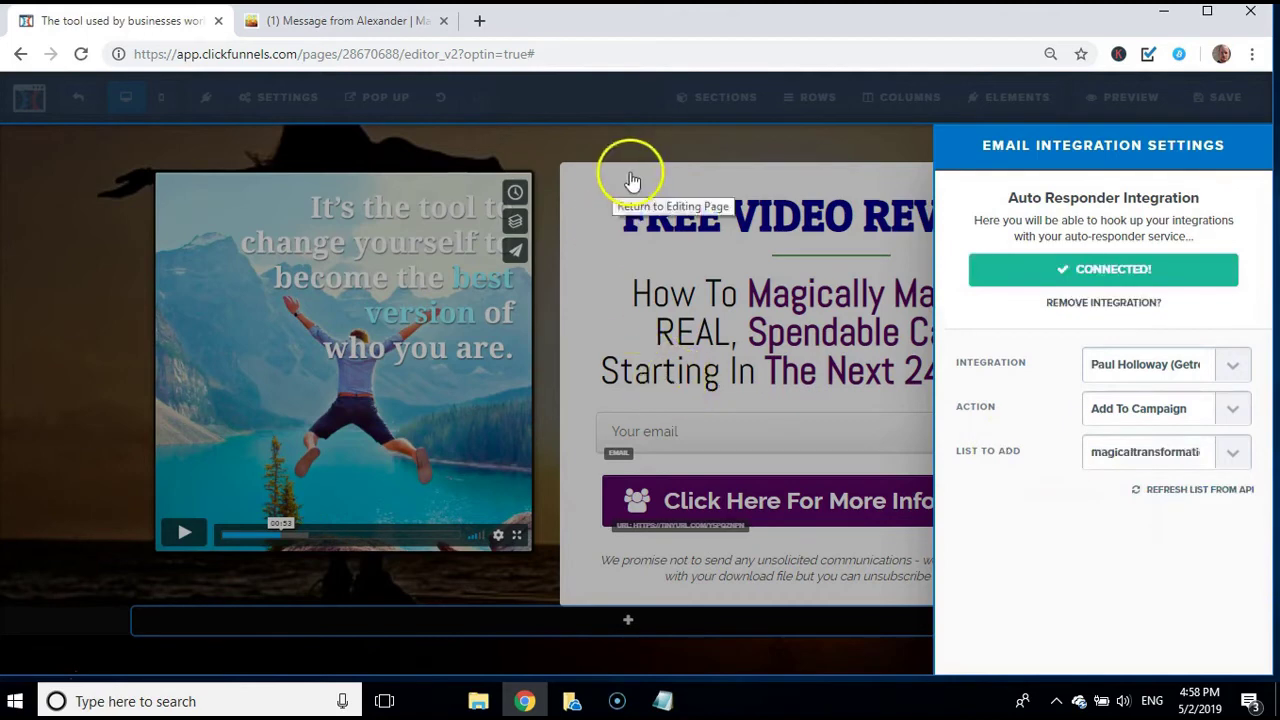
click(594, 141)
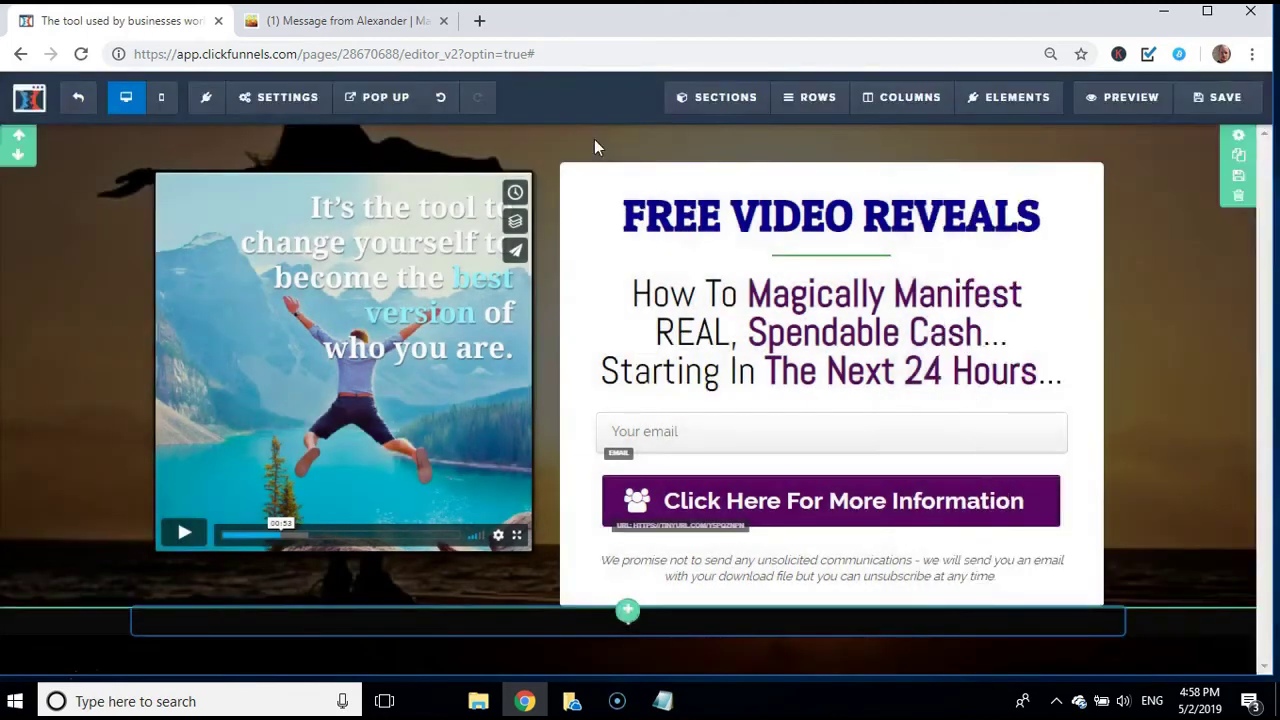
click(1212, 100)
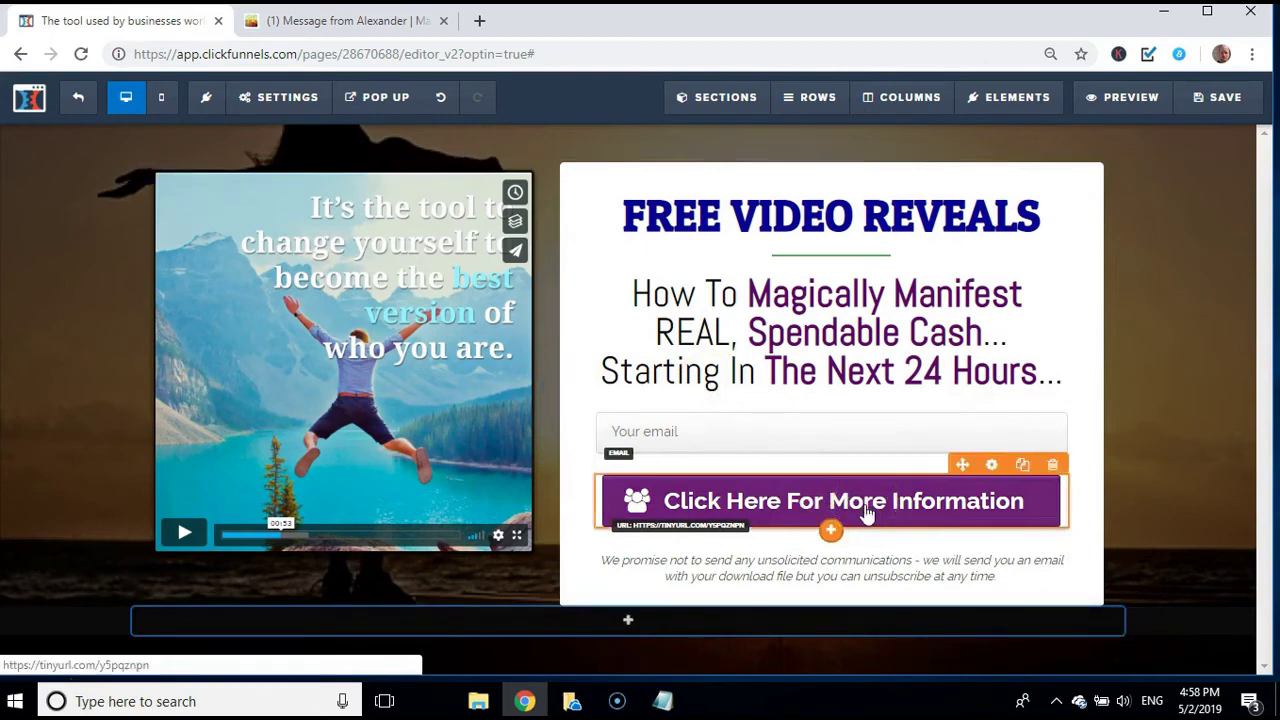
Change the action of the "Click Here For More Information" button to Submit Order / Submit Form
click(826, 503)
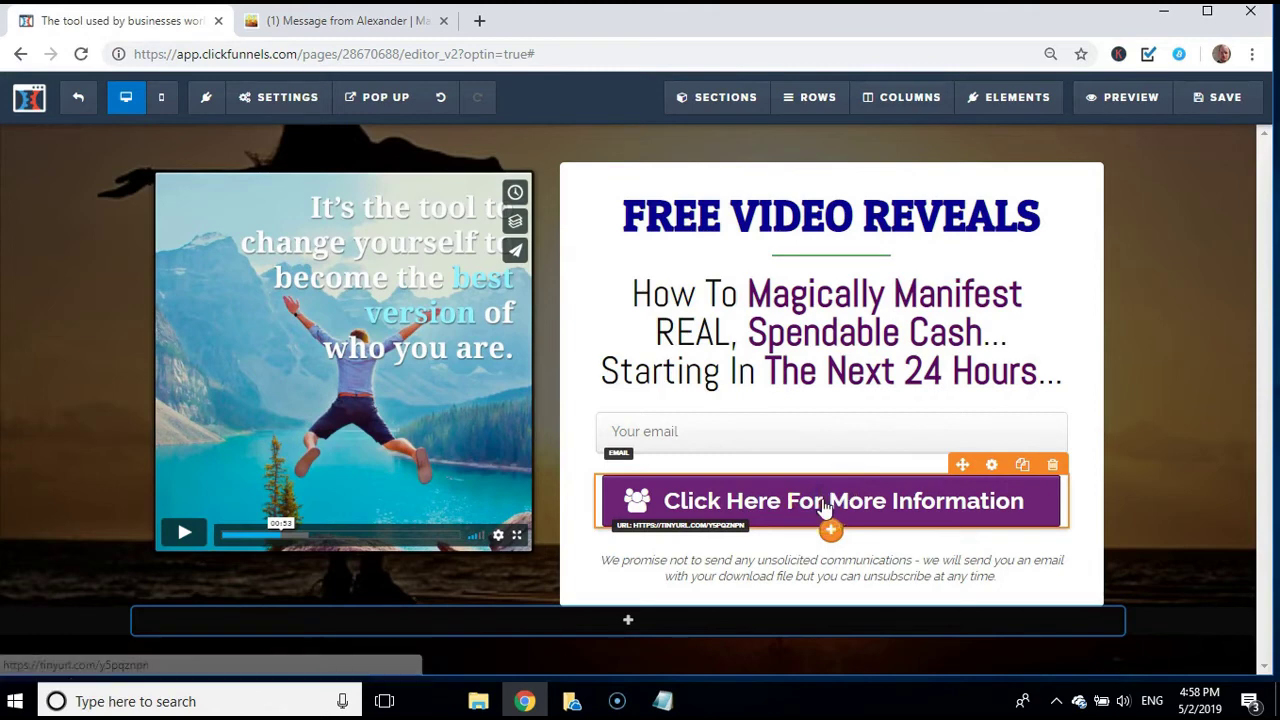
click(826, 505)
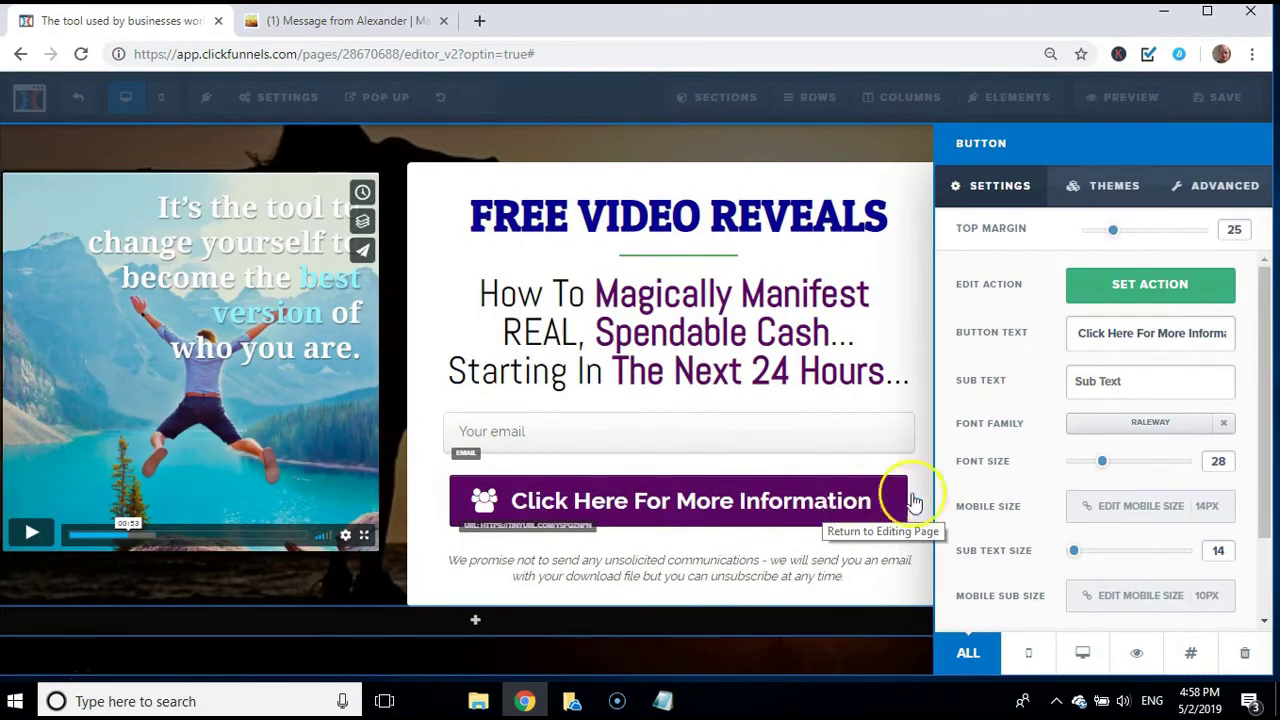
click(1143, 286)
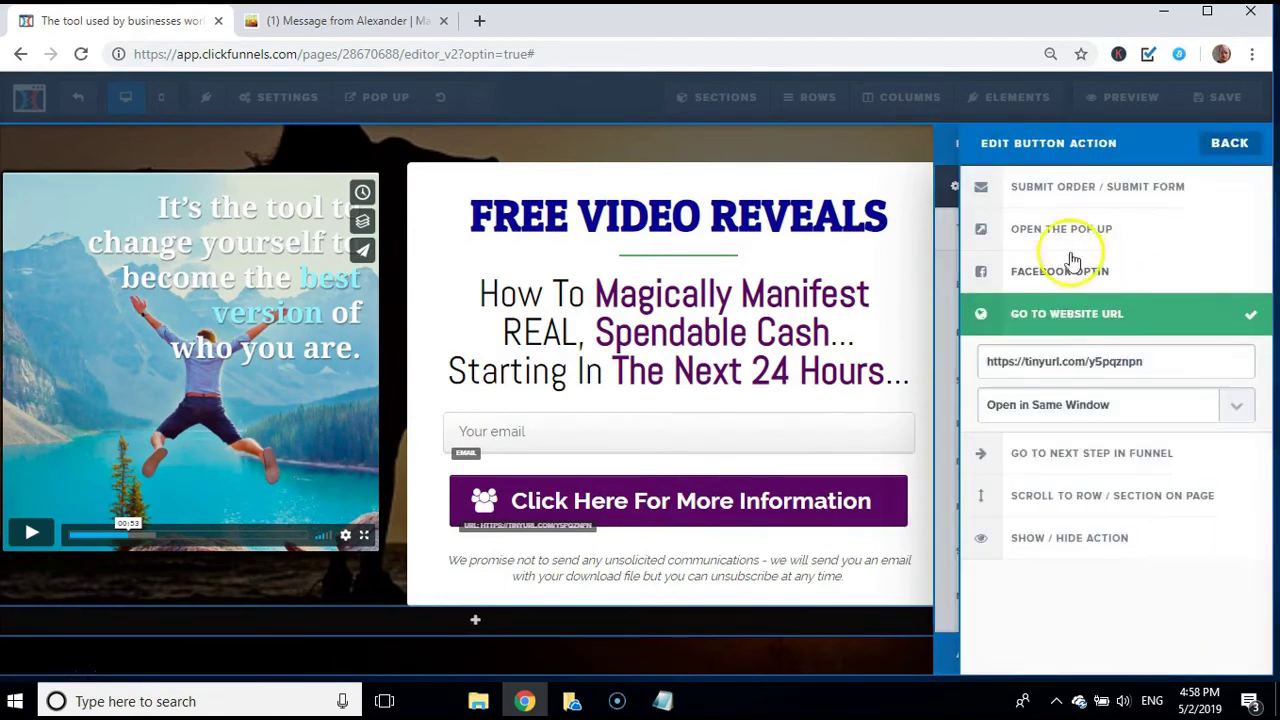
click(1060, 190)
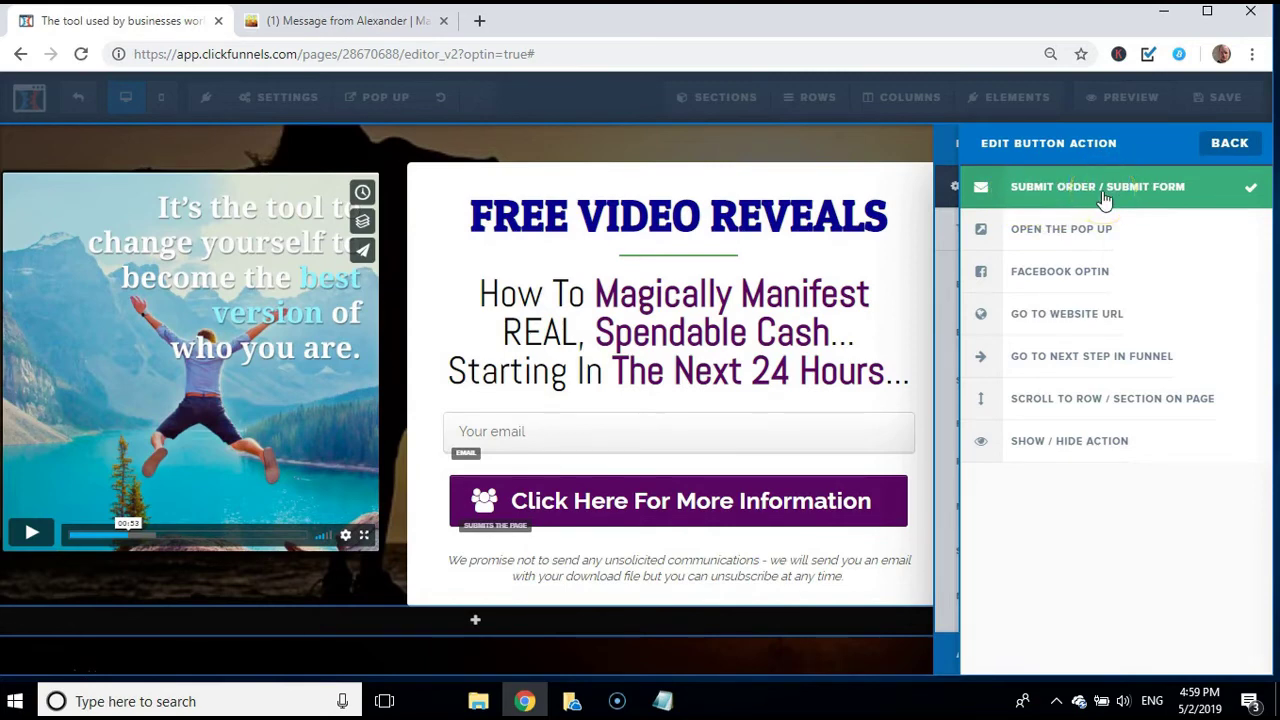
click(1228, 144)
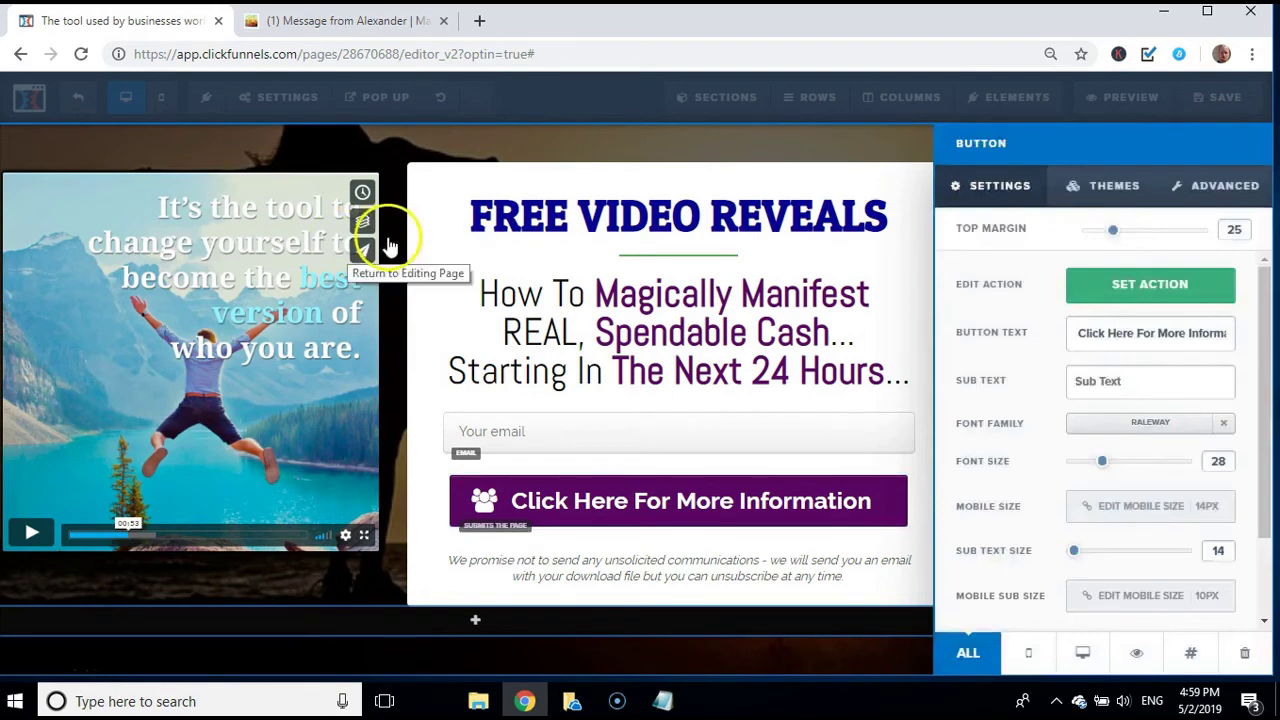
click(398, 157)
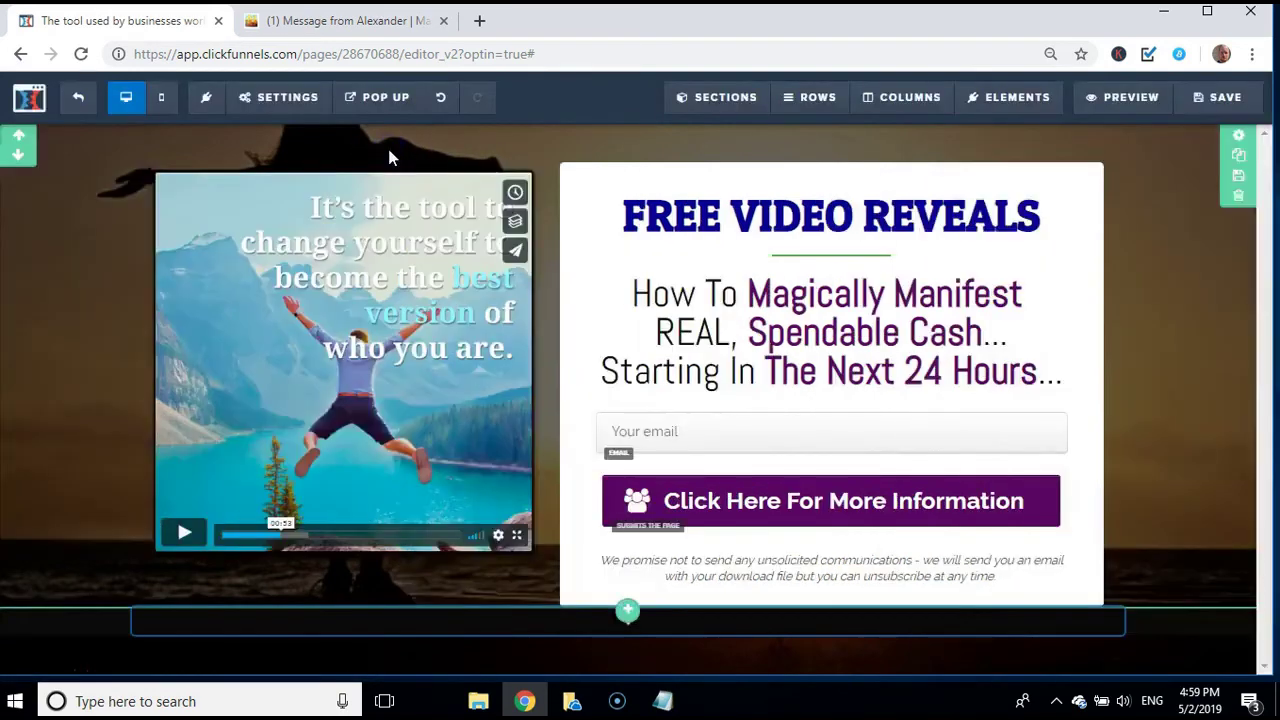
click(135, 180)
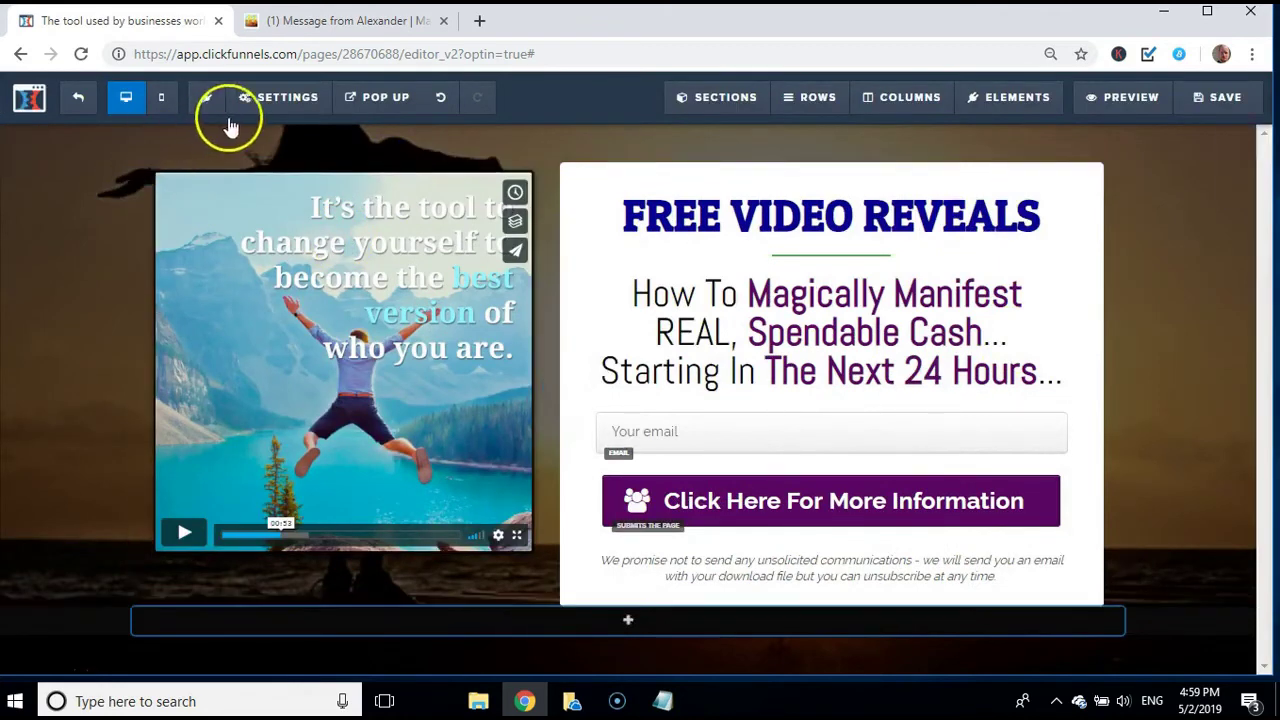
Check the On Submit Go To address field in the page's general settings
click(275, 100)
click(252, 345)
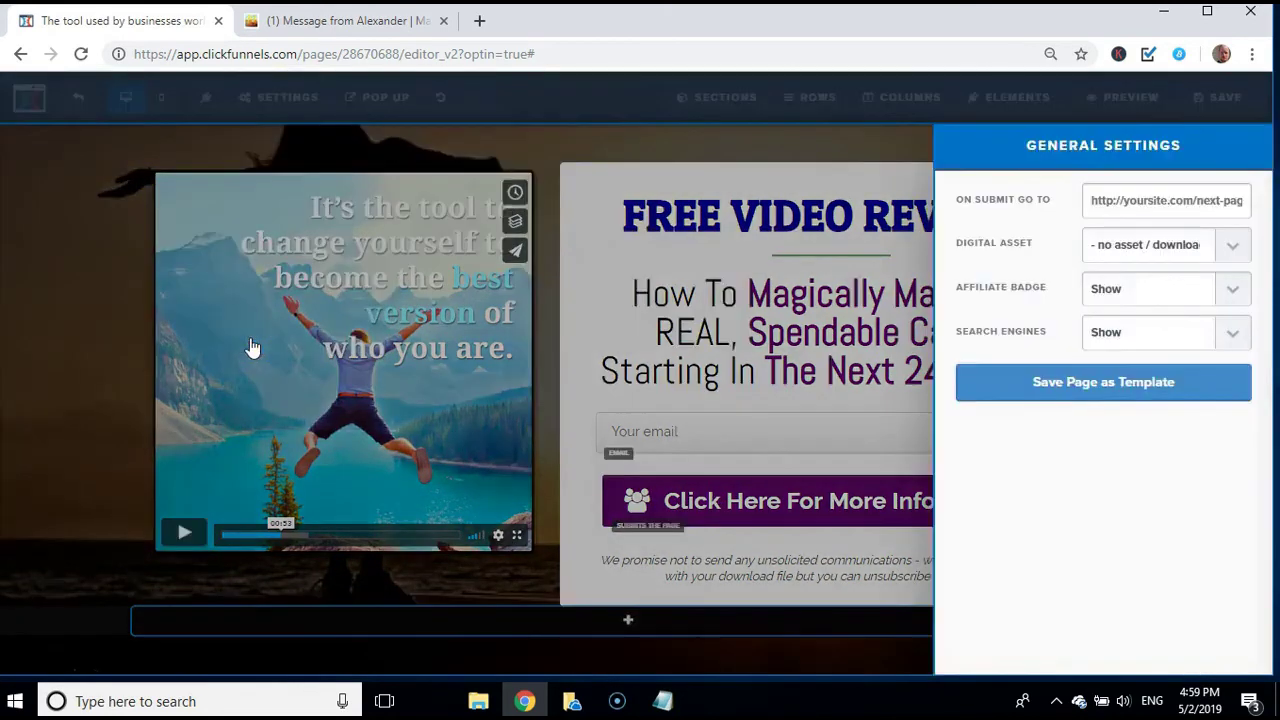
click(1157, 198)
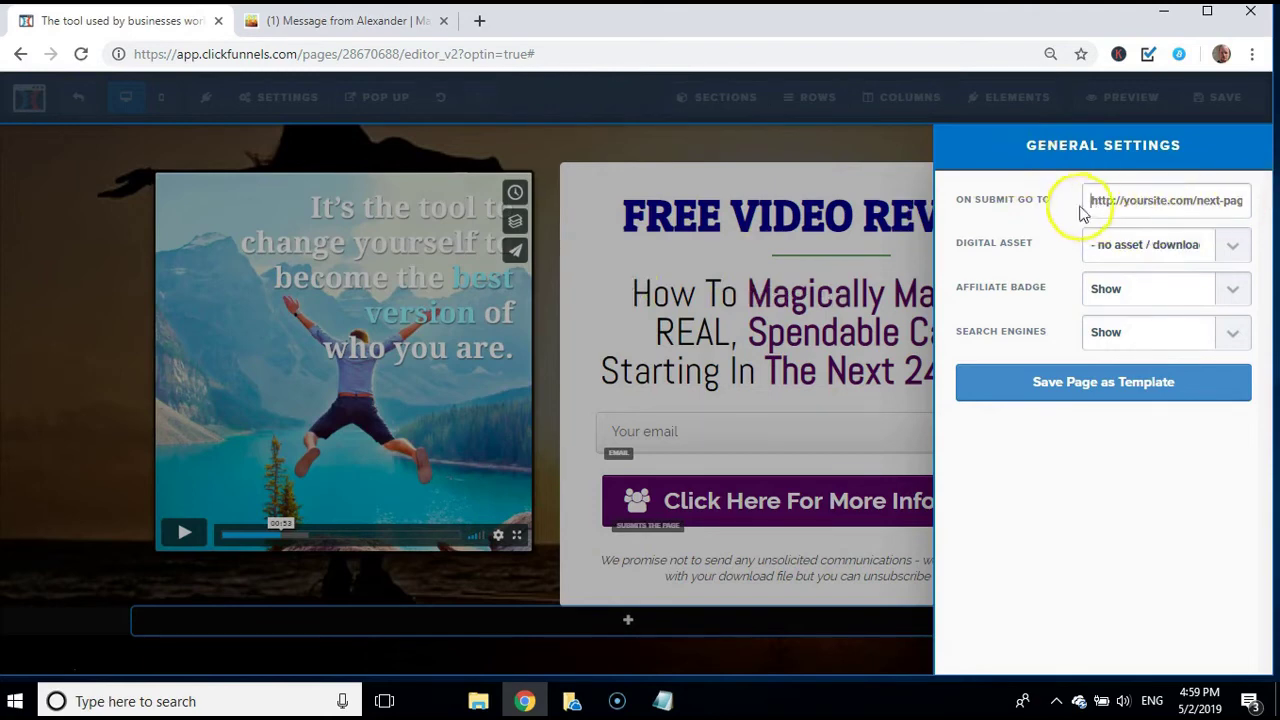
click(74, 284)
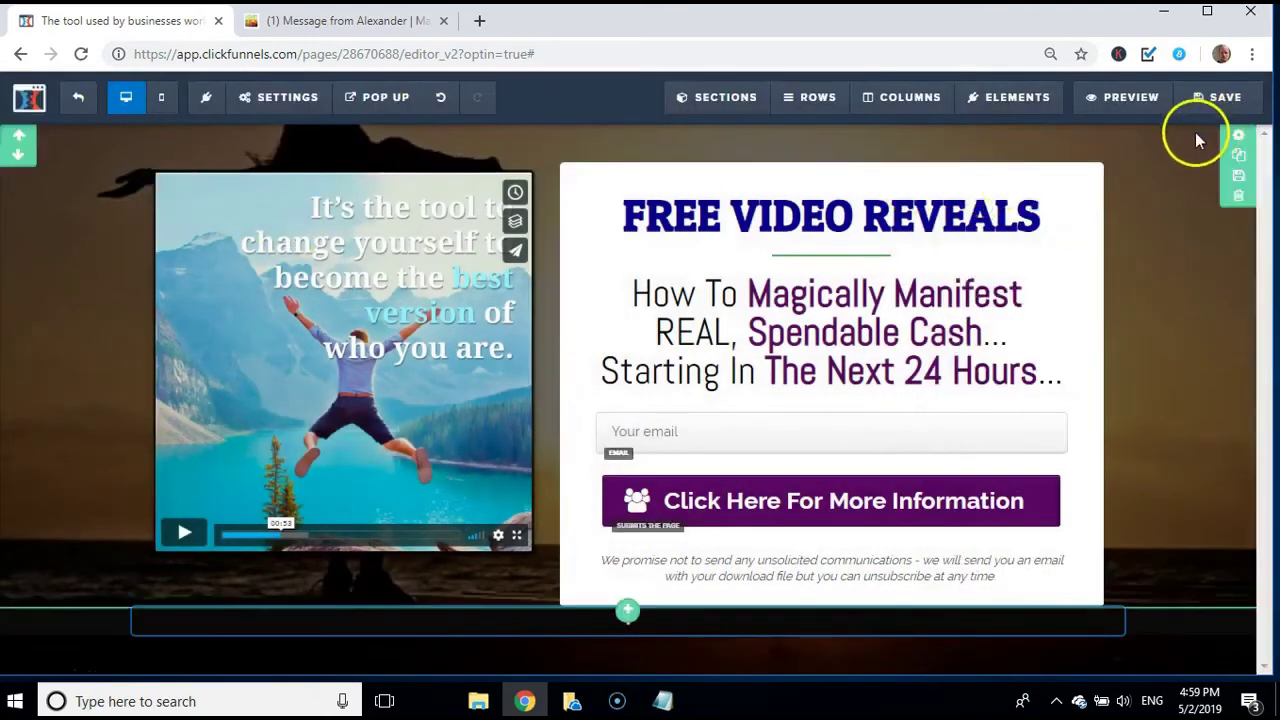
Save the opt-in page and exit the page editor
click(1215, 106)
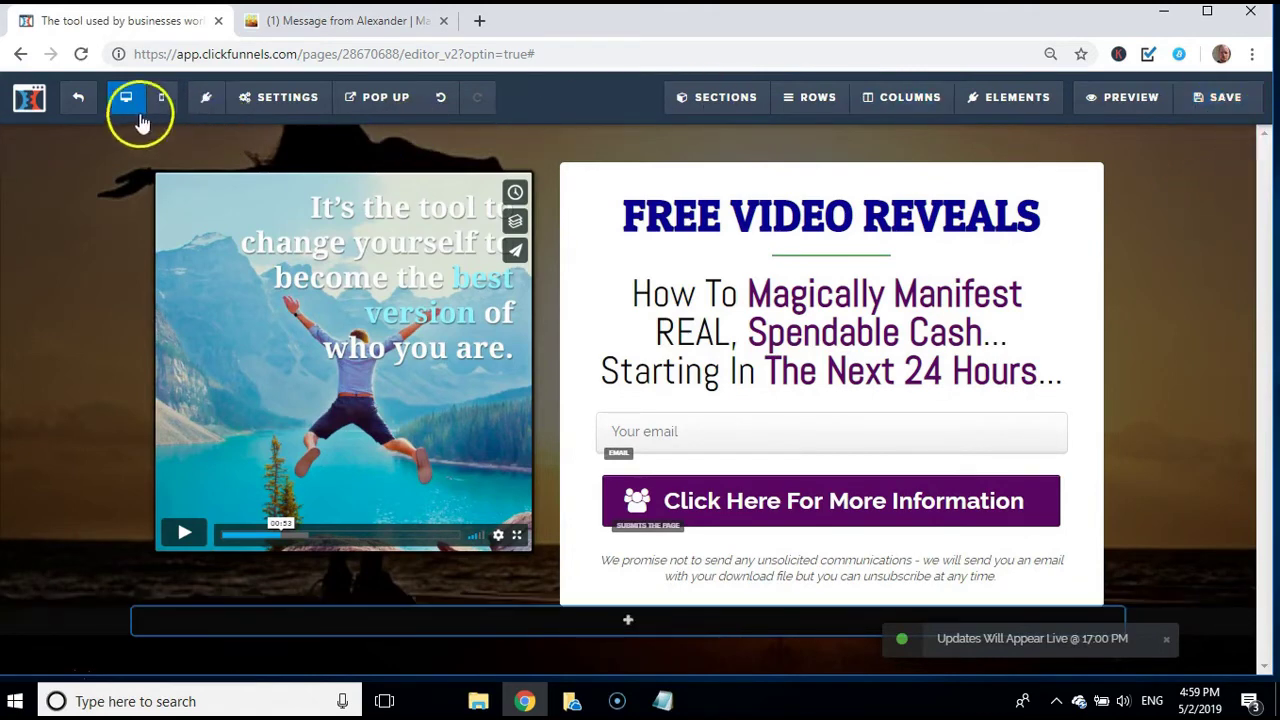
click(80, 100)
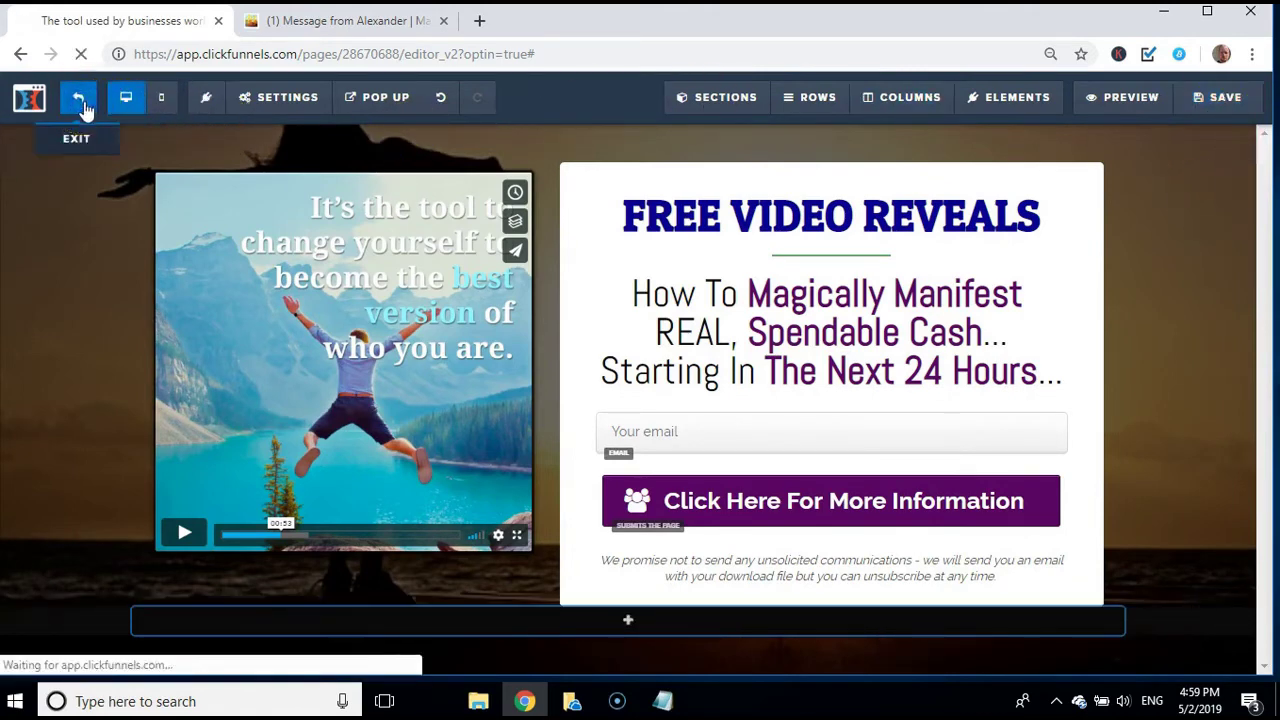
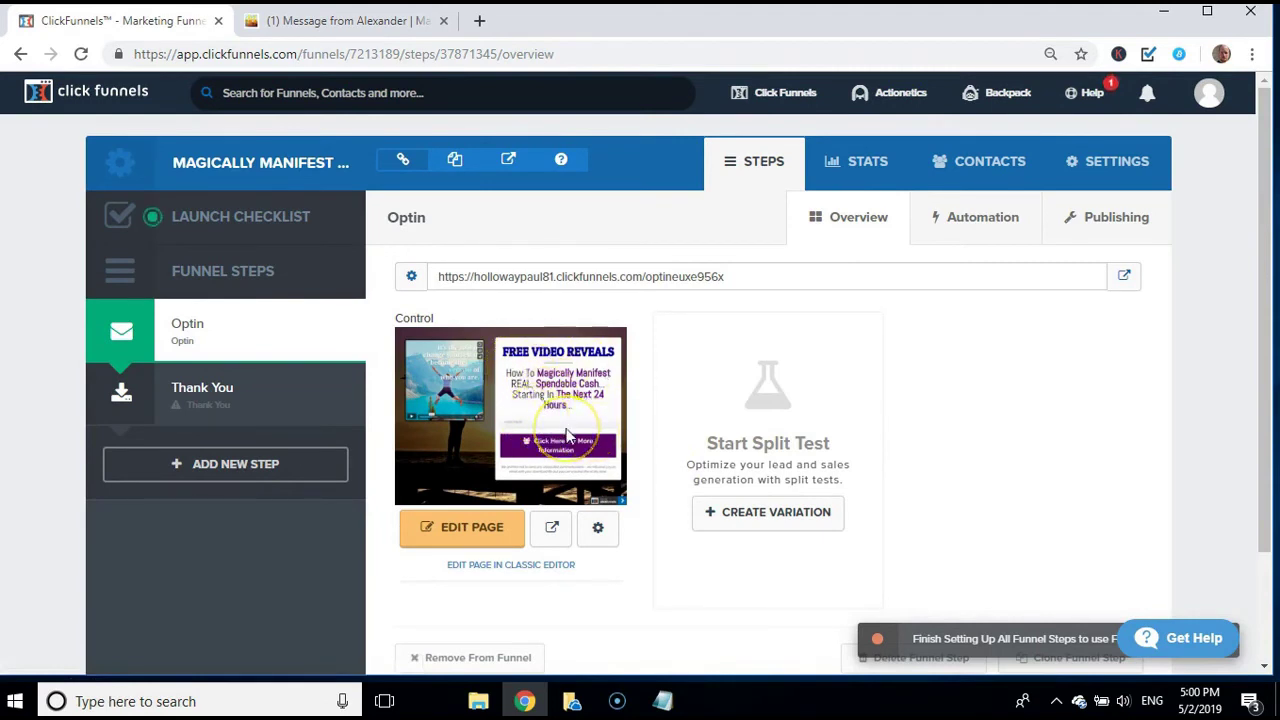
Create a split-test variation by duplicating the Optin page, split the traffic 50/50 between both versions, and apply the changes
click(757, 516)
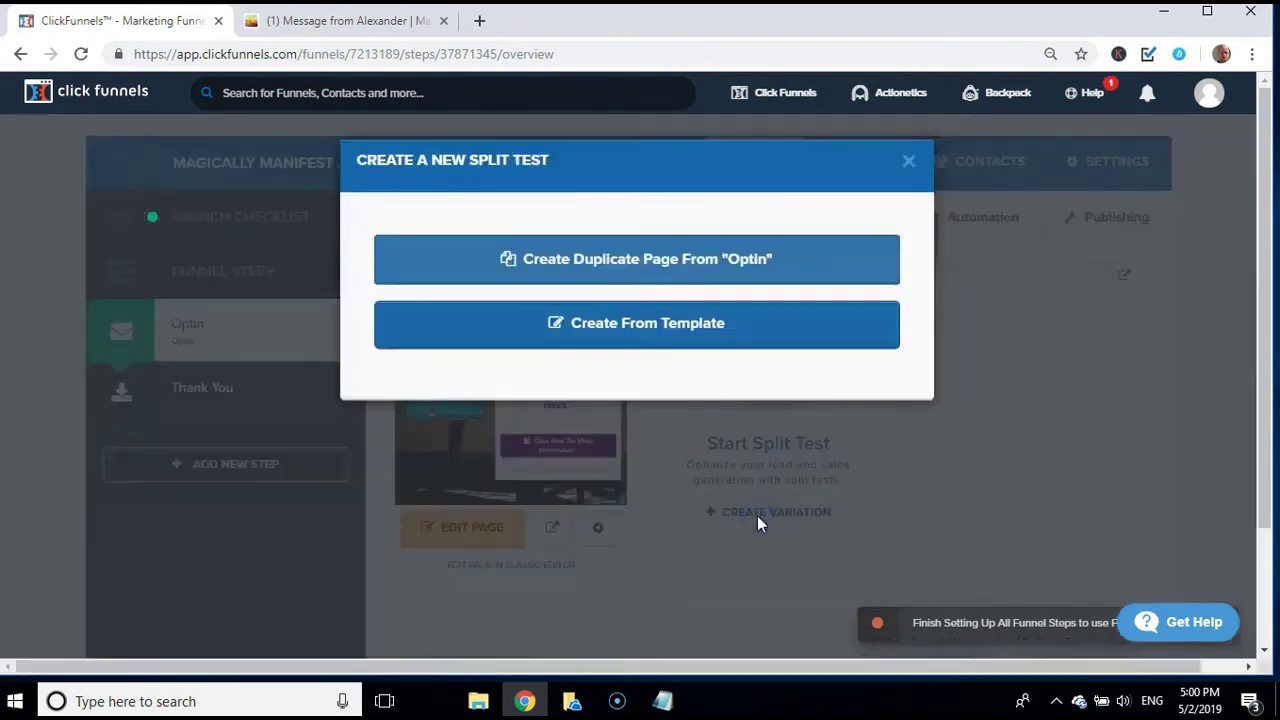
click(573, 253)
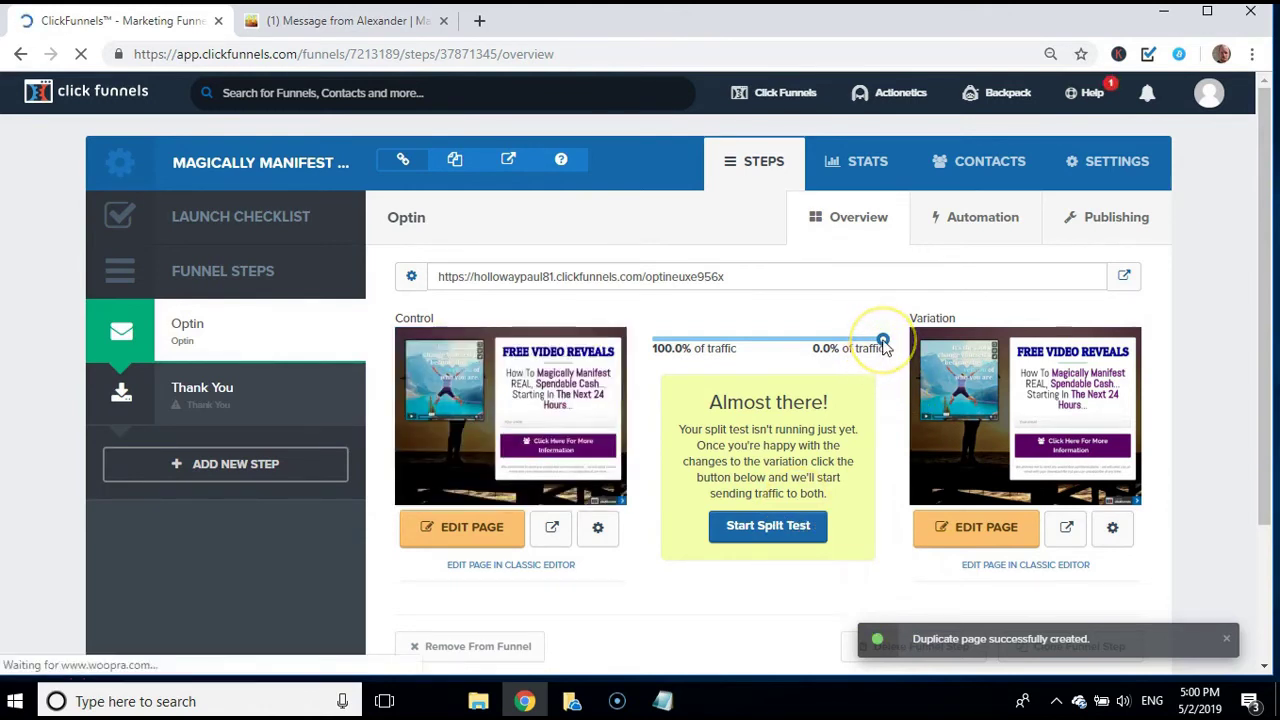
drag(882, 344, 770, 341)
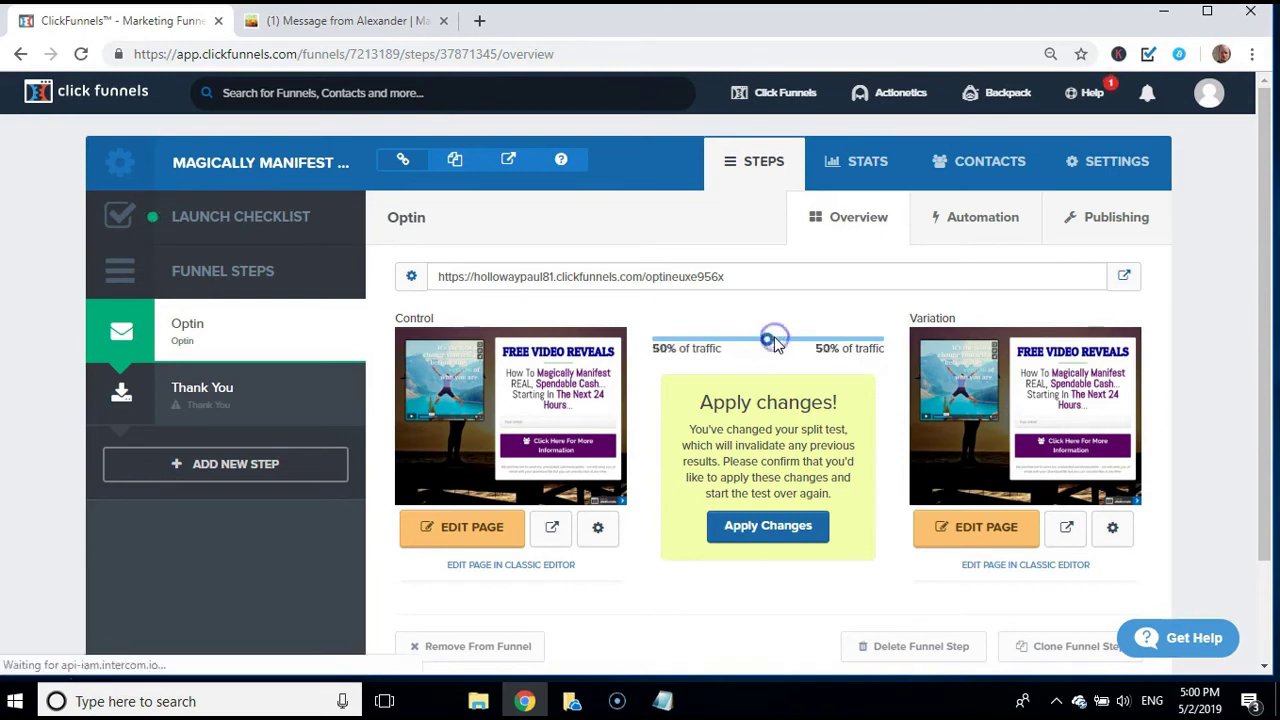
click(776, 535)
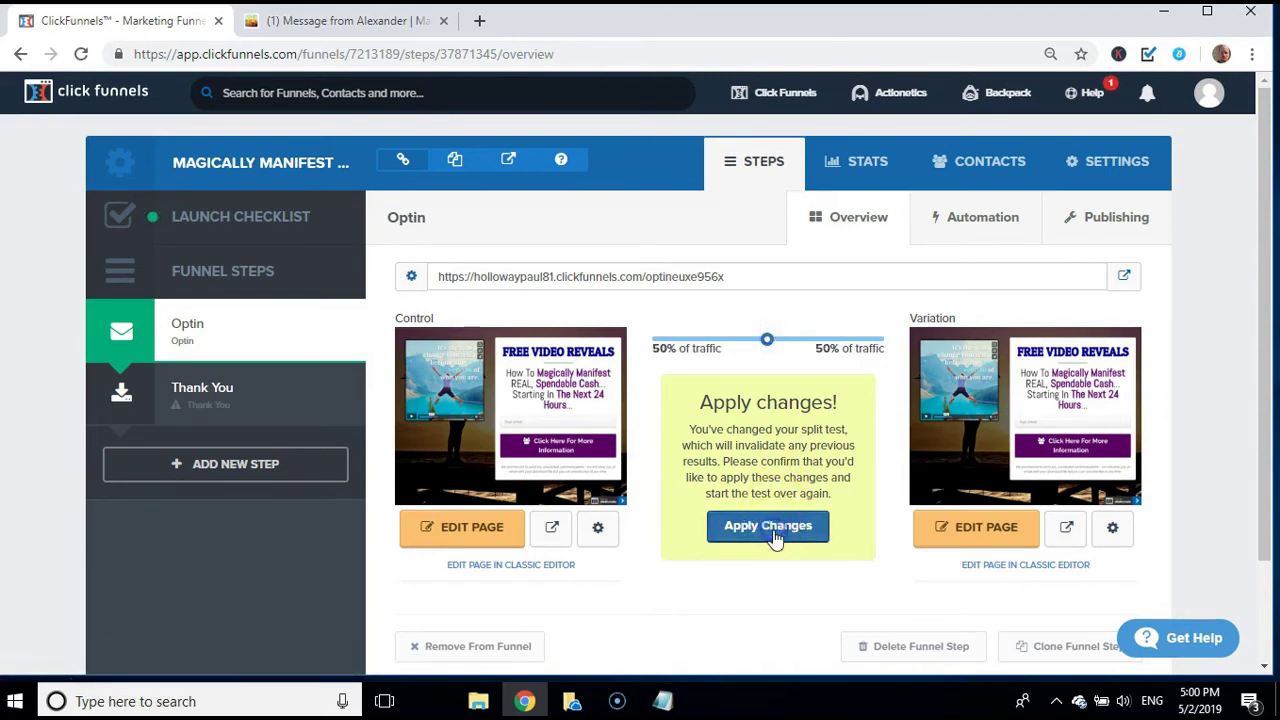
Open the variation page for editing and bring up the Pixabay image search for its background image
click(982, 537)
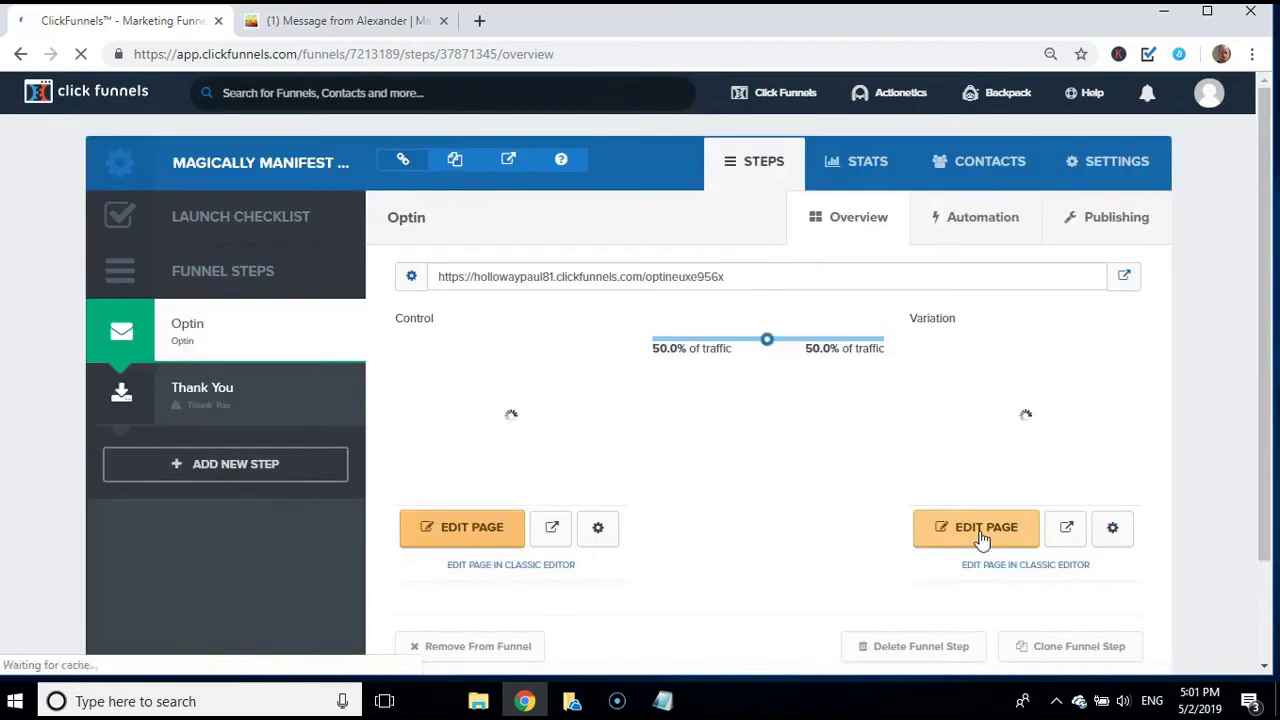
click(930, 530)
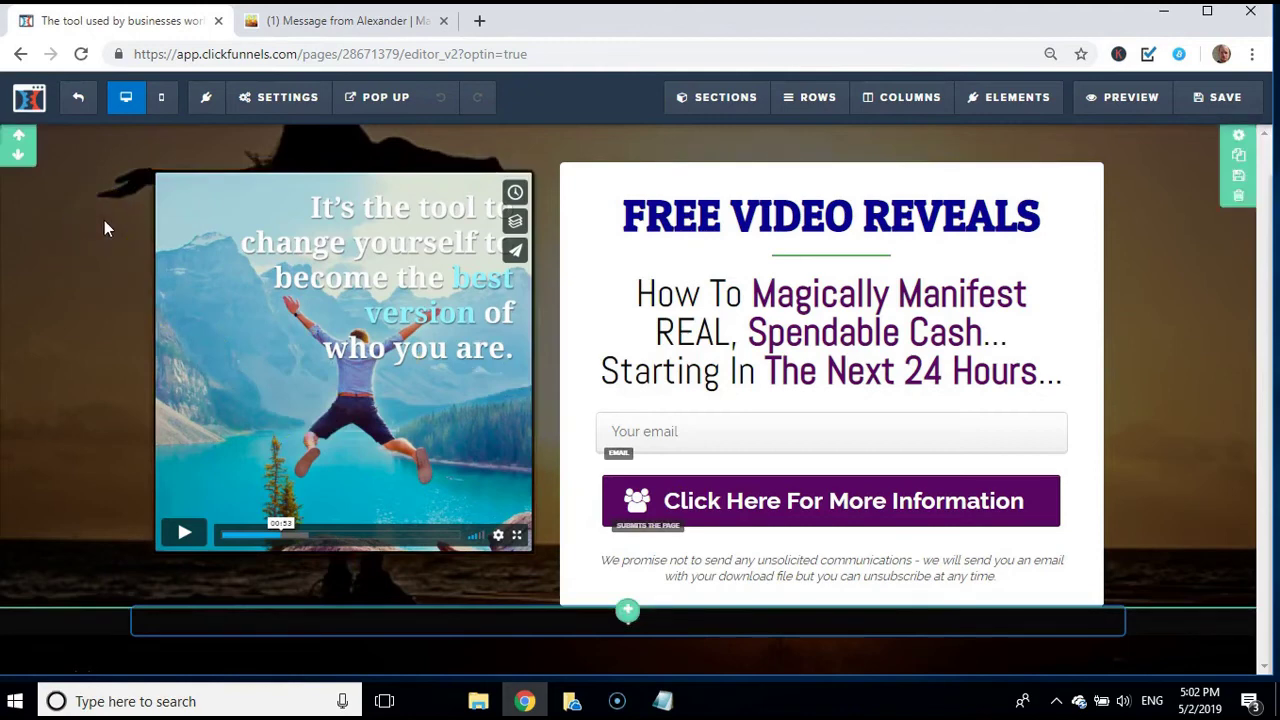
click(283, 97)
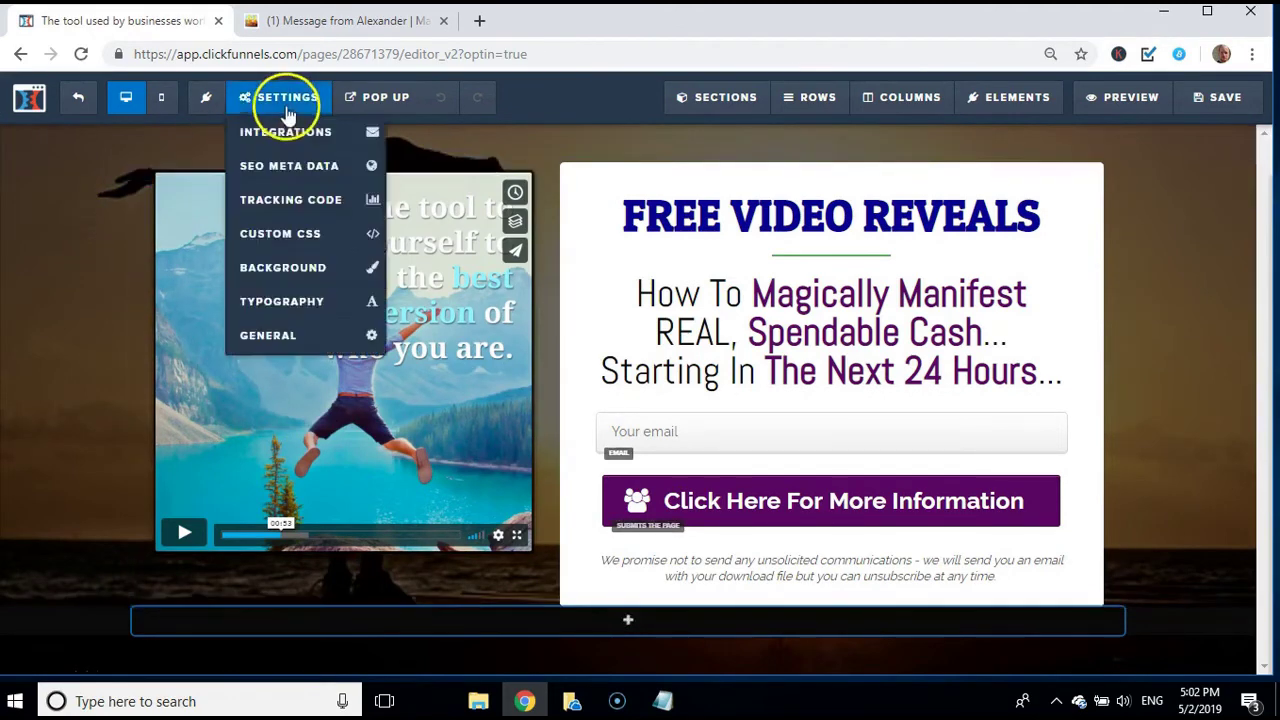
click(253, 272)
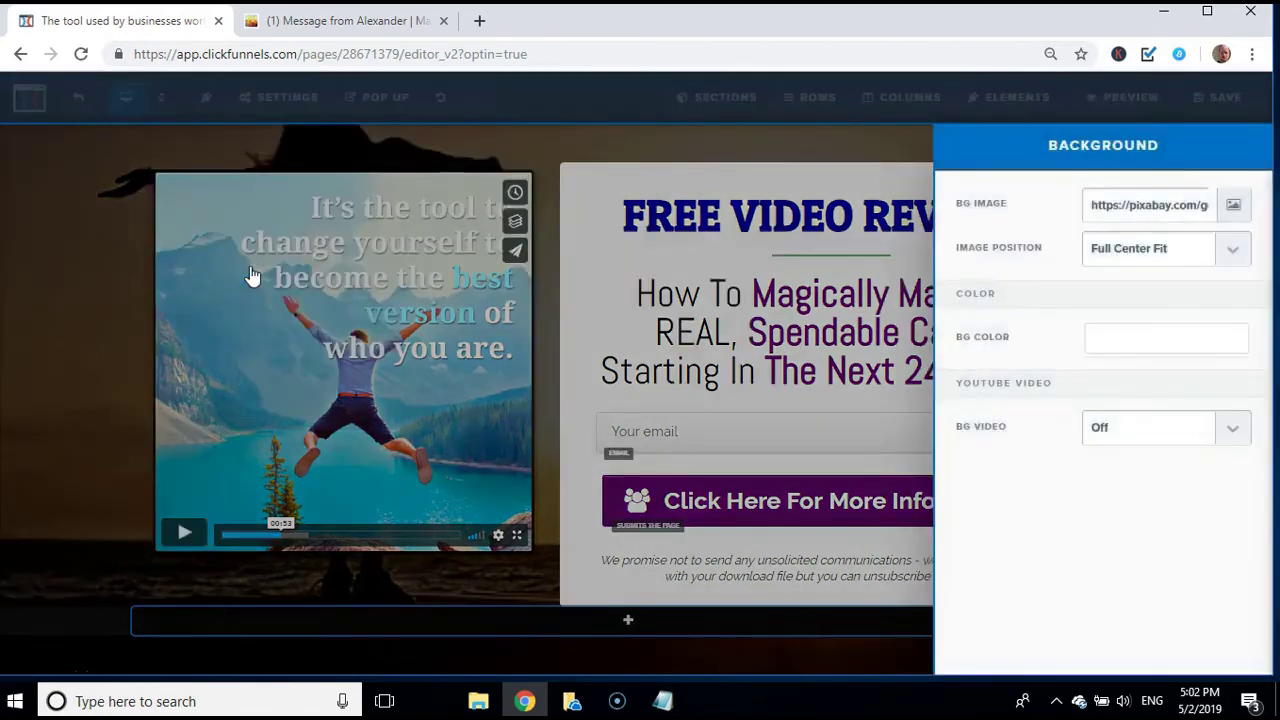
click(1234, 205)
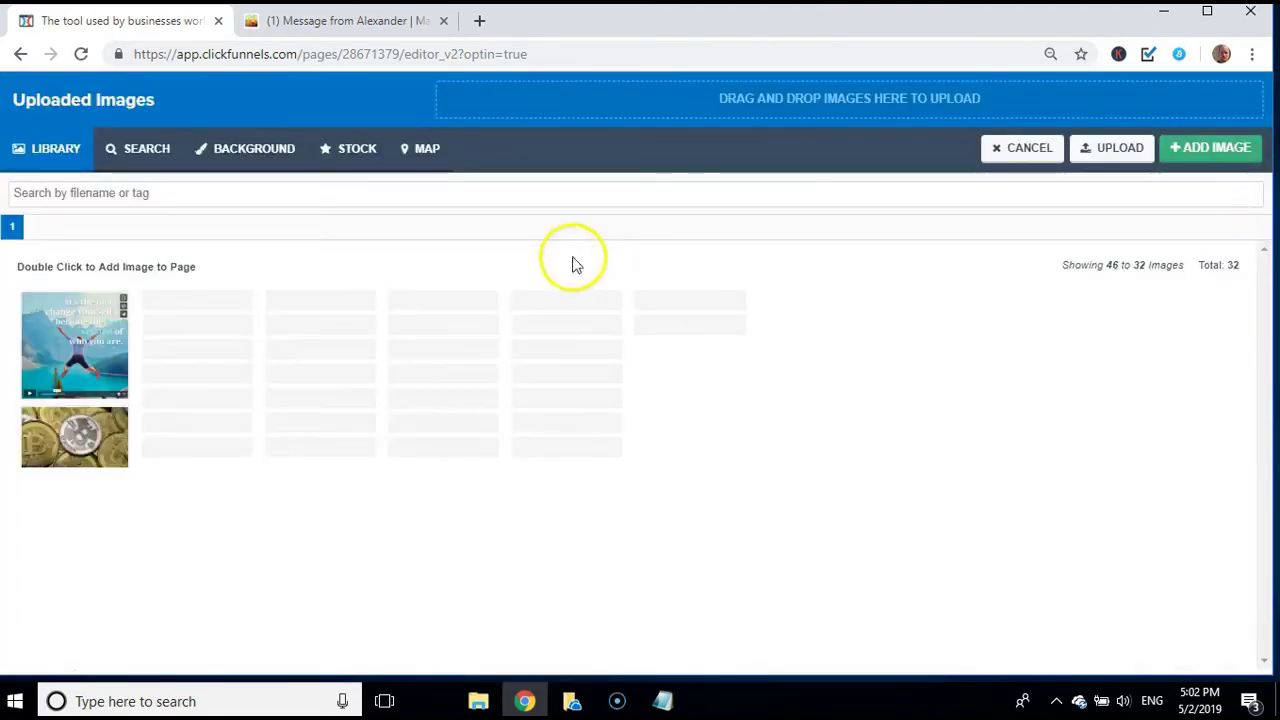
click(258, 155)
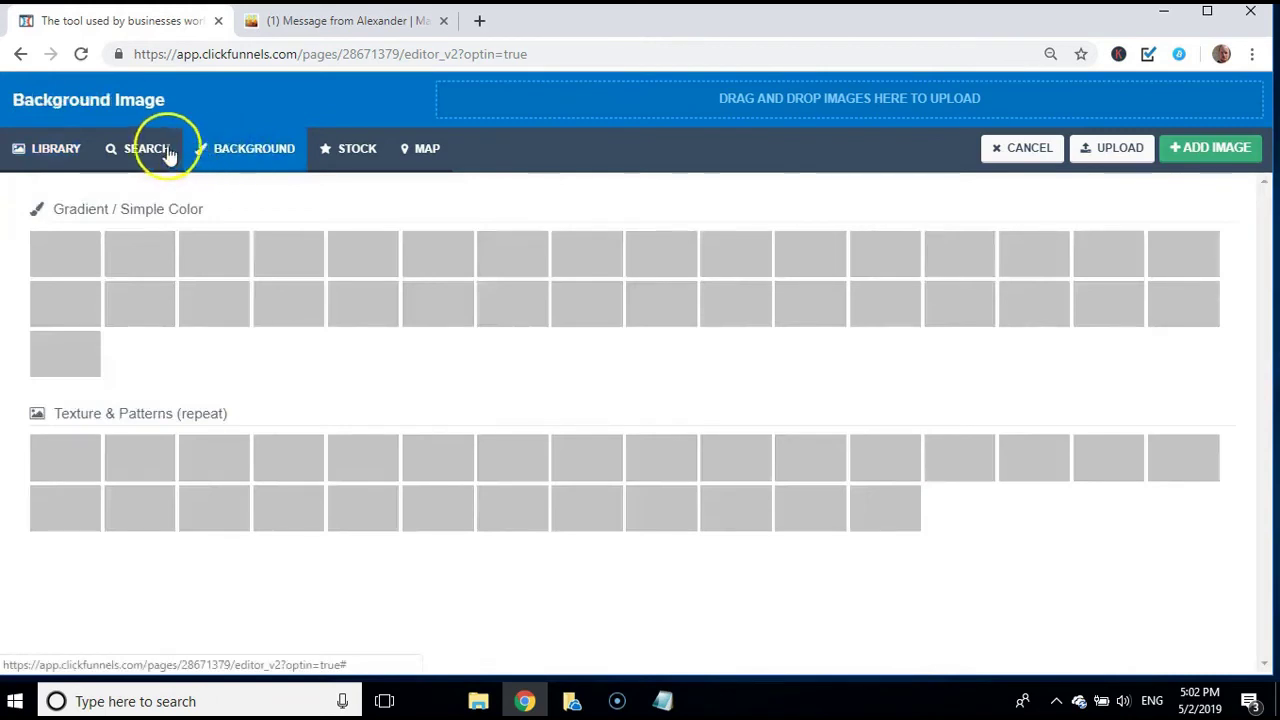
click(125, 149)
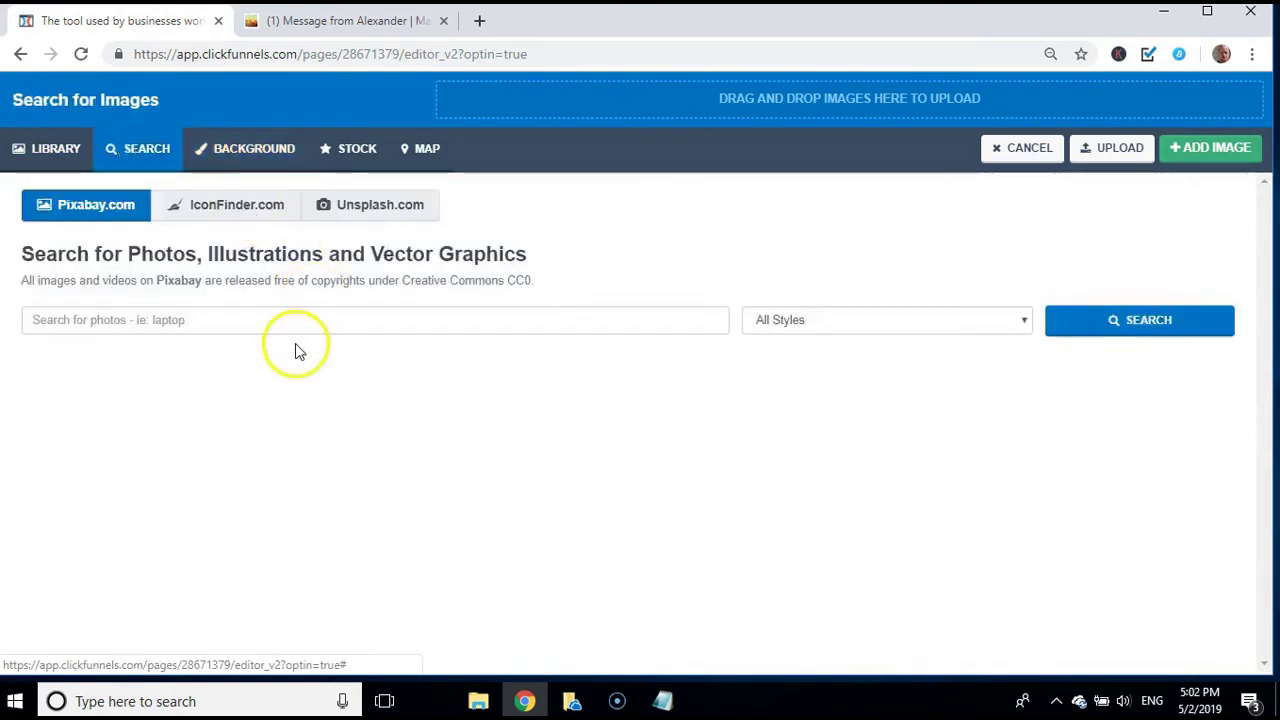
Search Pixabay for "lifestyle" images and look through the results for a suitable background
click(299, 326)
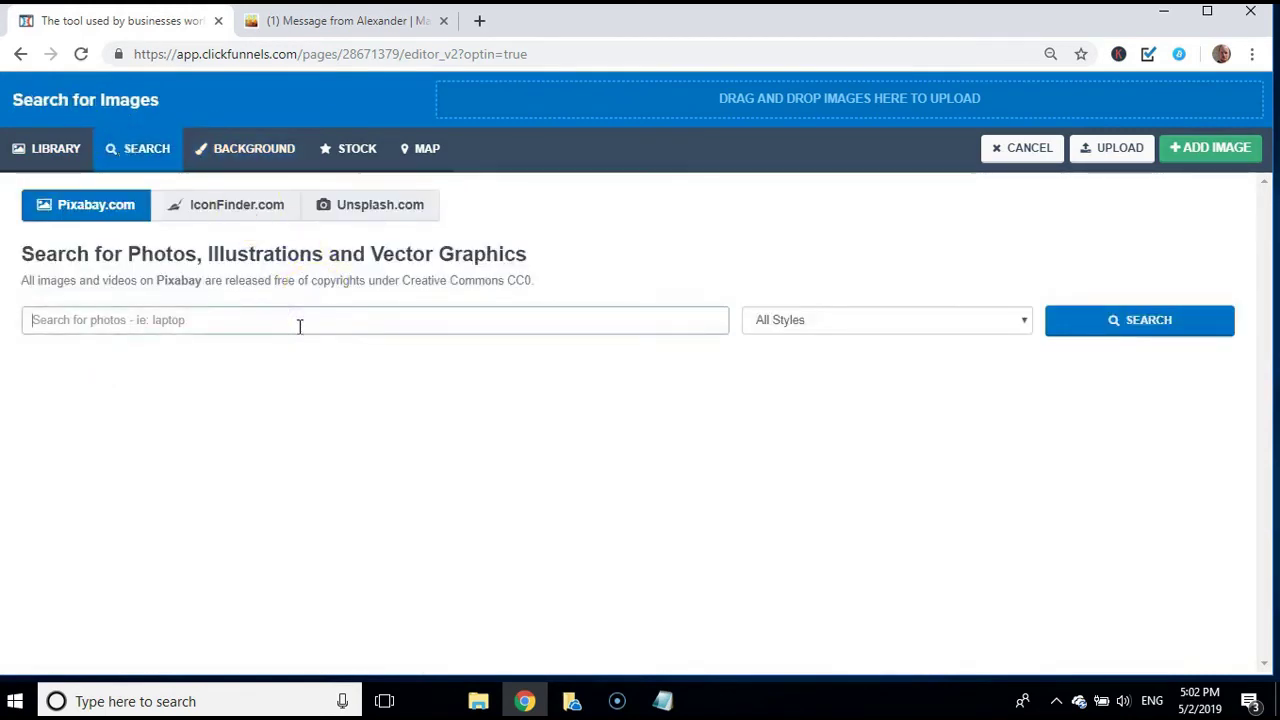
text(lifestyle)
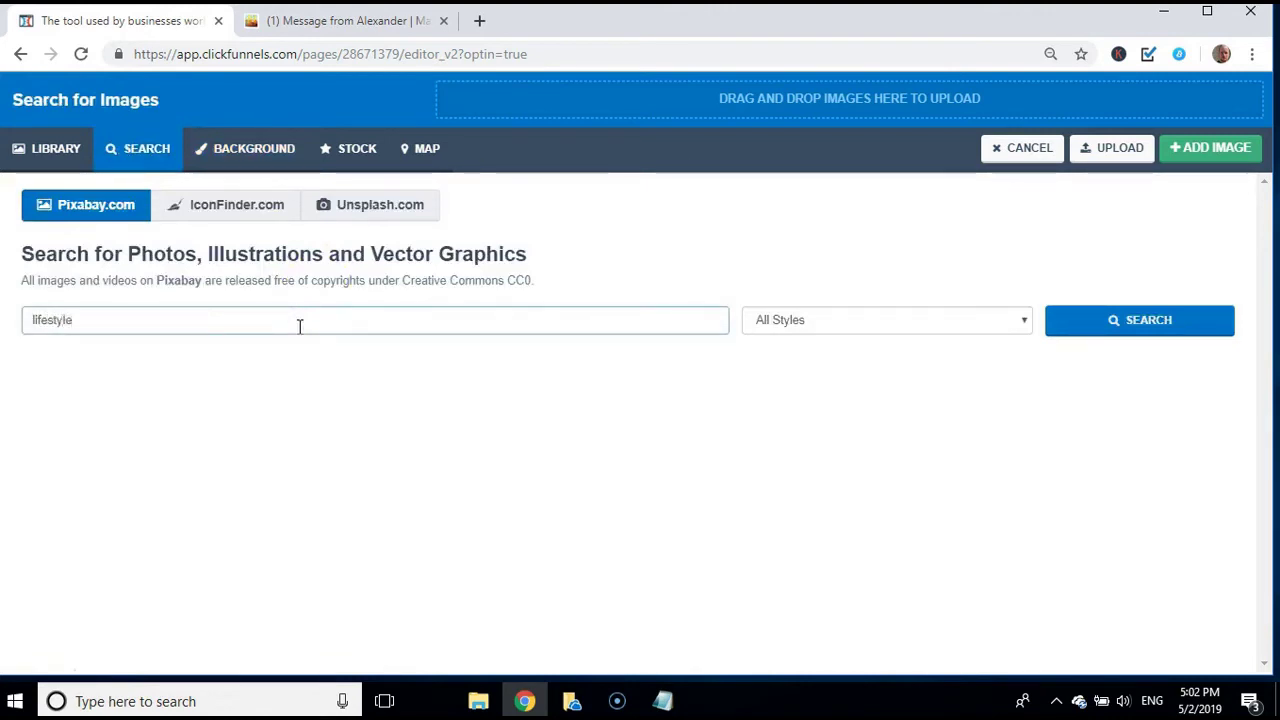
key(Return)
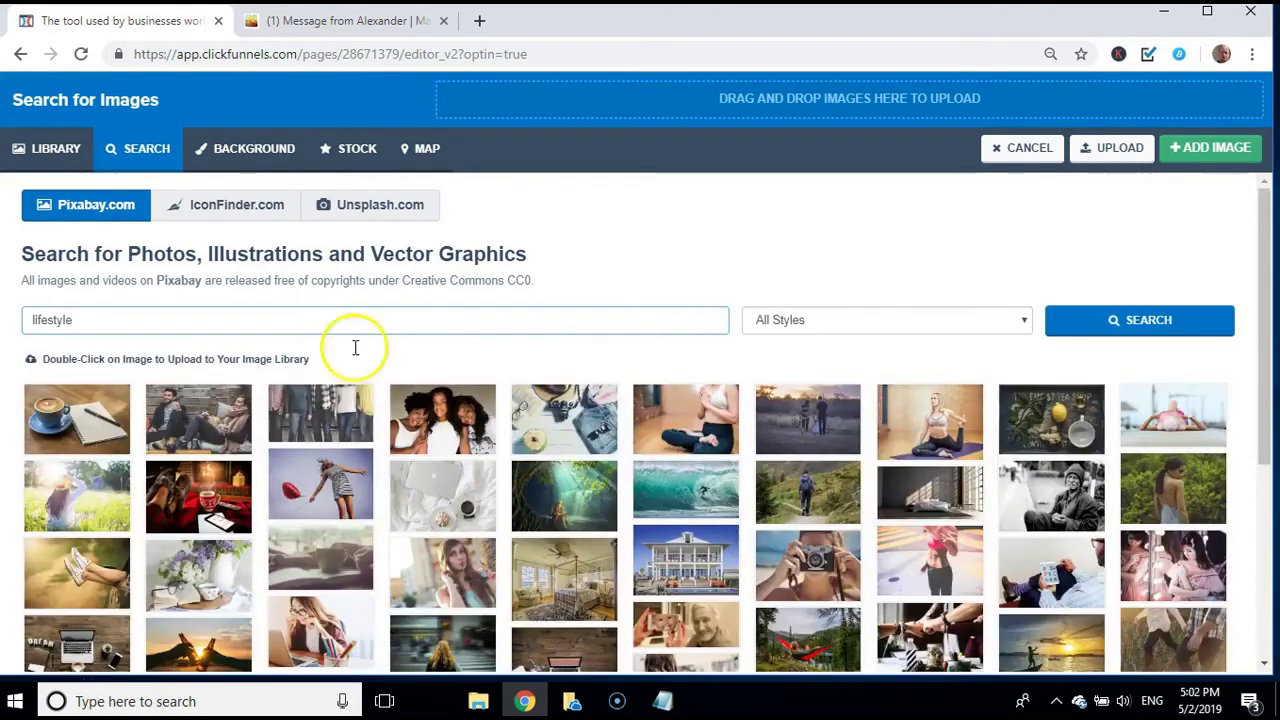
click(1265, 665)
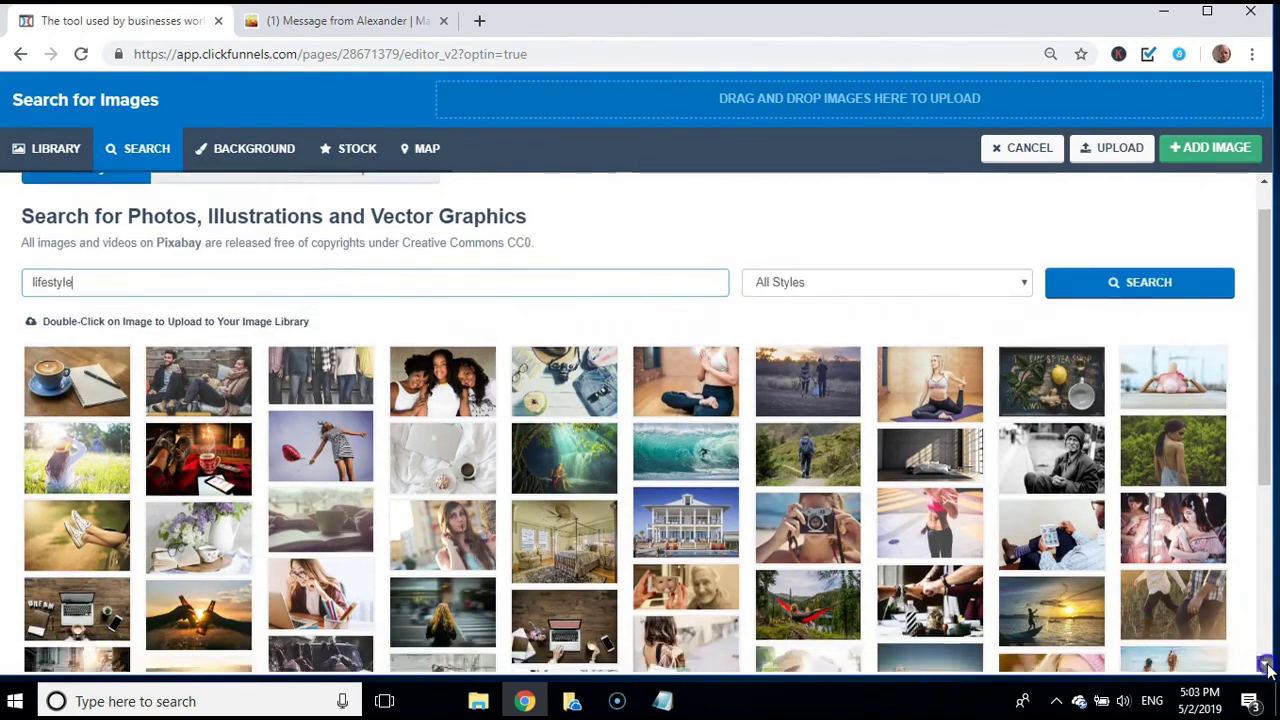
click(1265, 665)
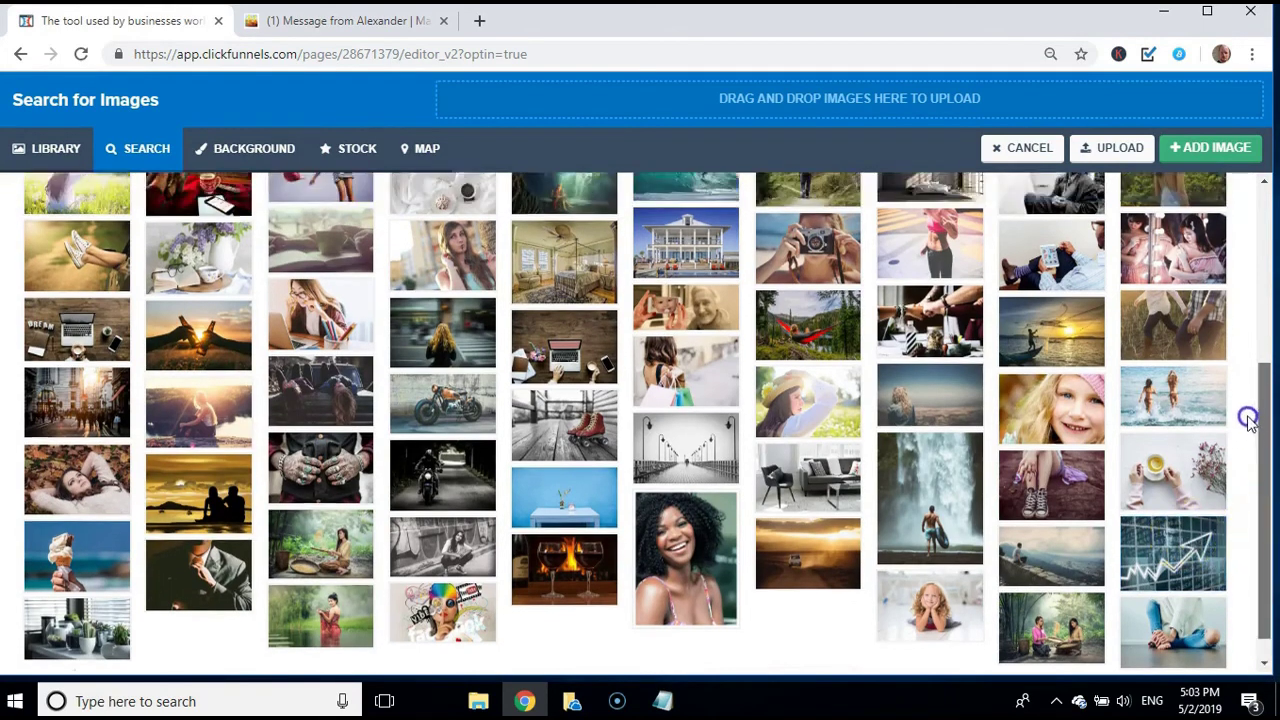
drag(1272, 487, 1226, 338)
scroll(1226, 338, up, 1)
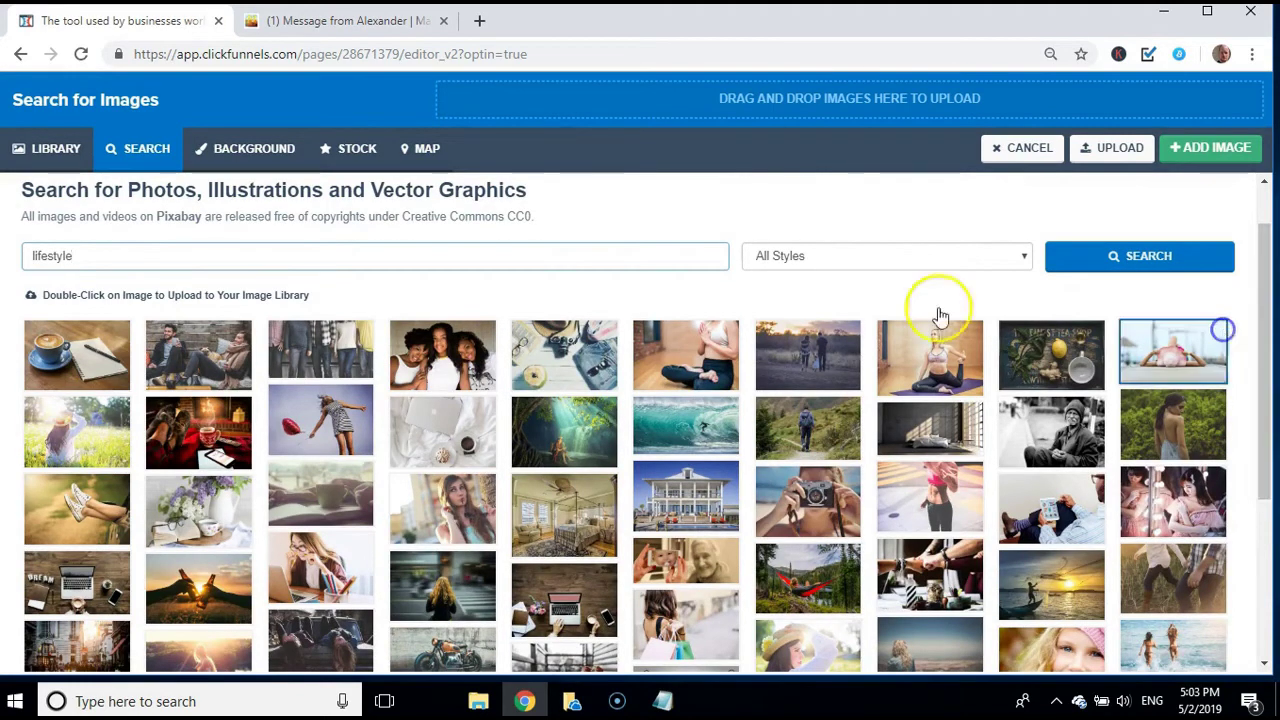
Search Pixabay for "houses" and set the photo of lit houses at dusk as the variation's background image
double_click(395, 262)
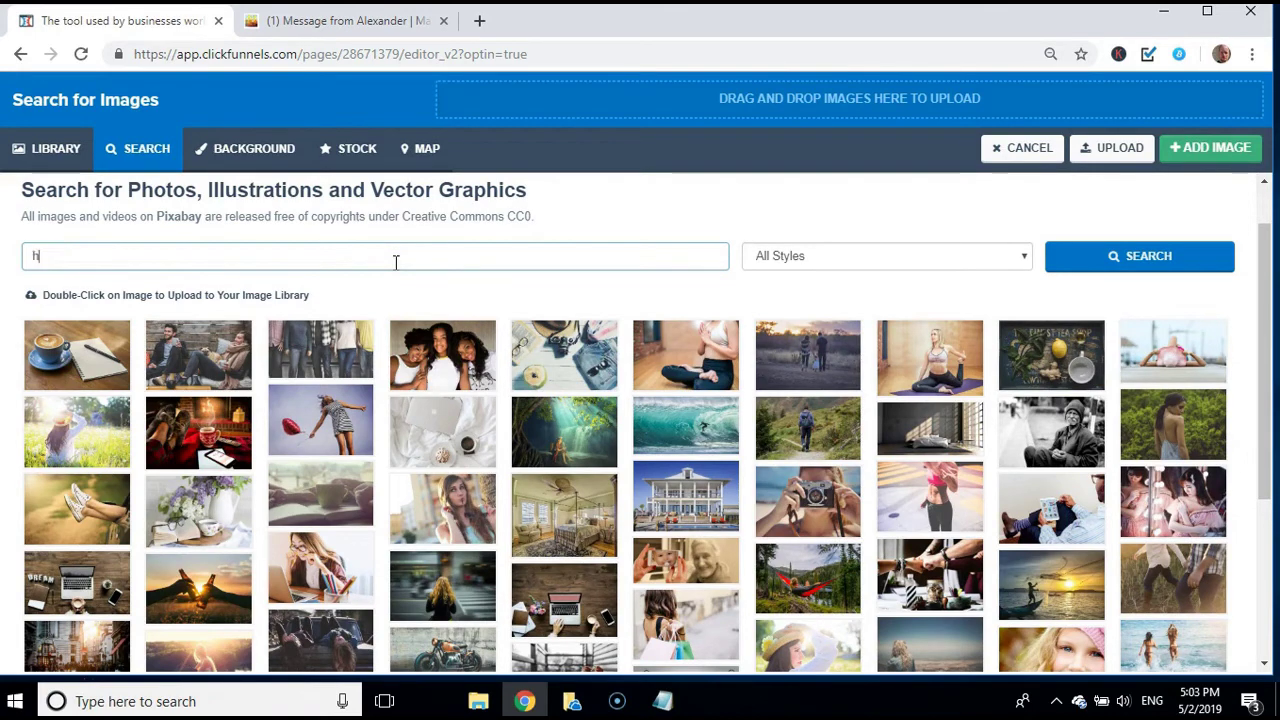
key(Return)
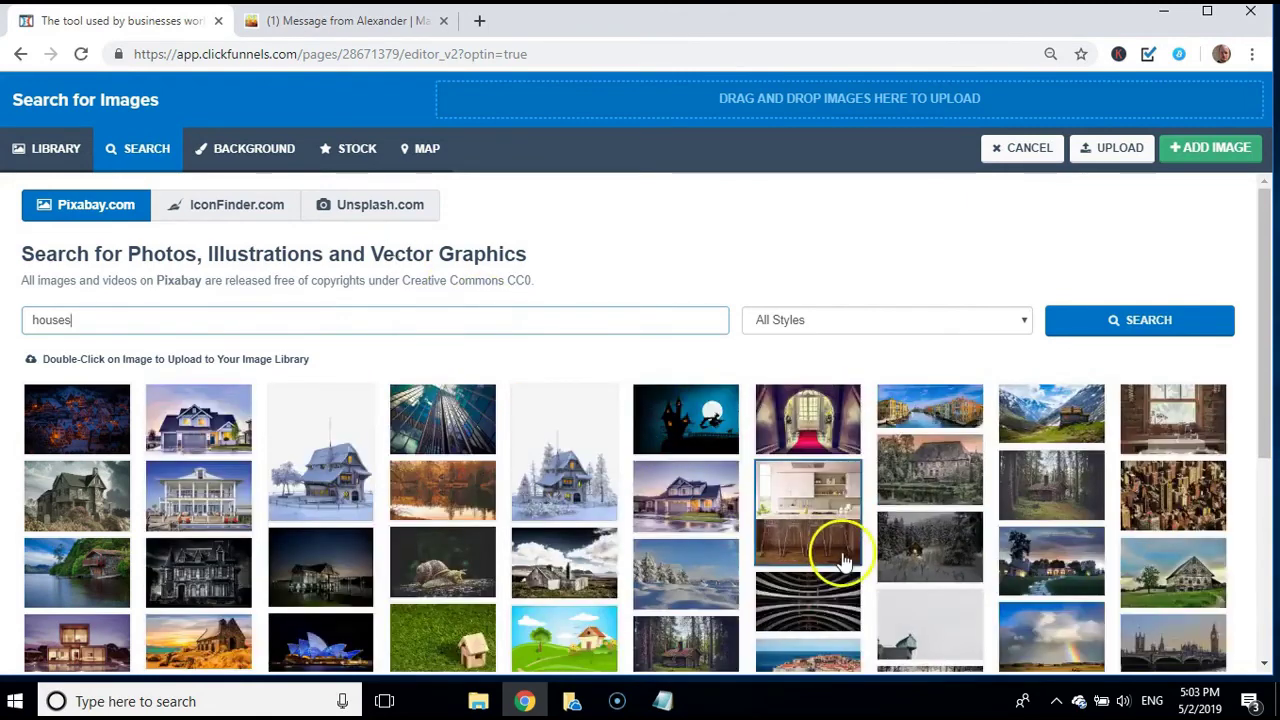
click(1265, 665)
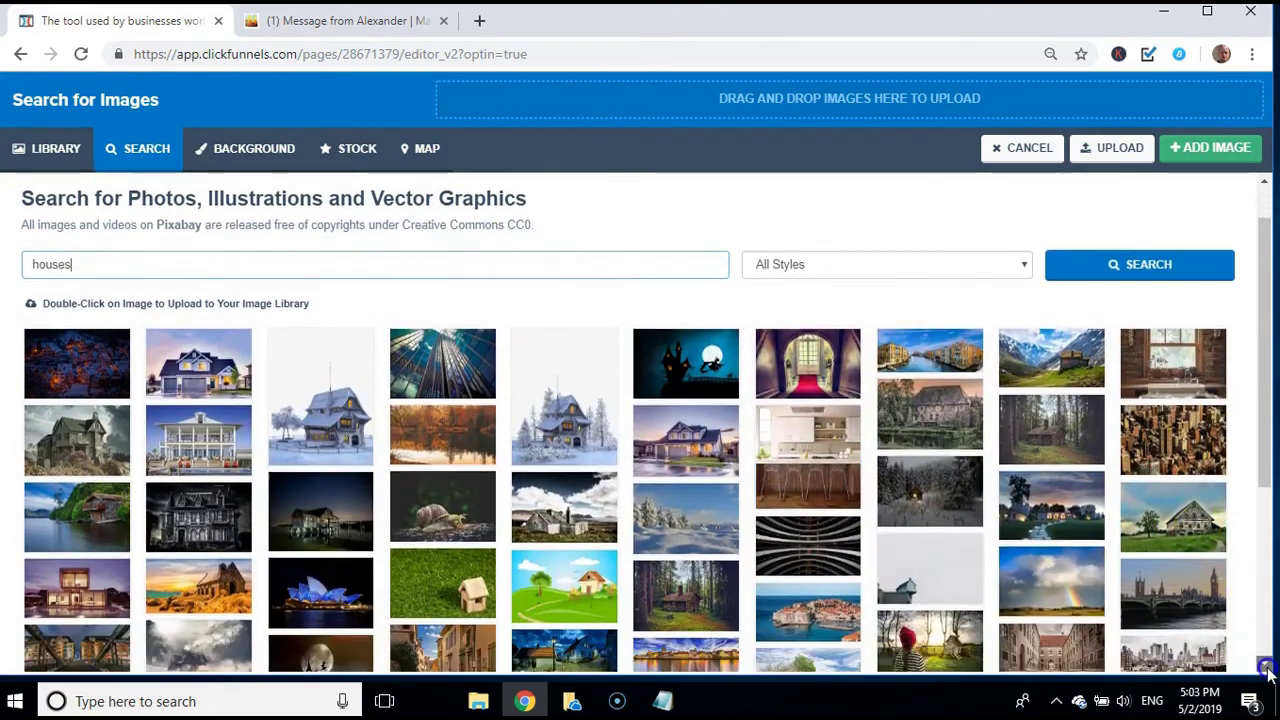
click(1266, 666)
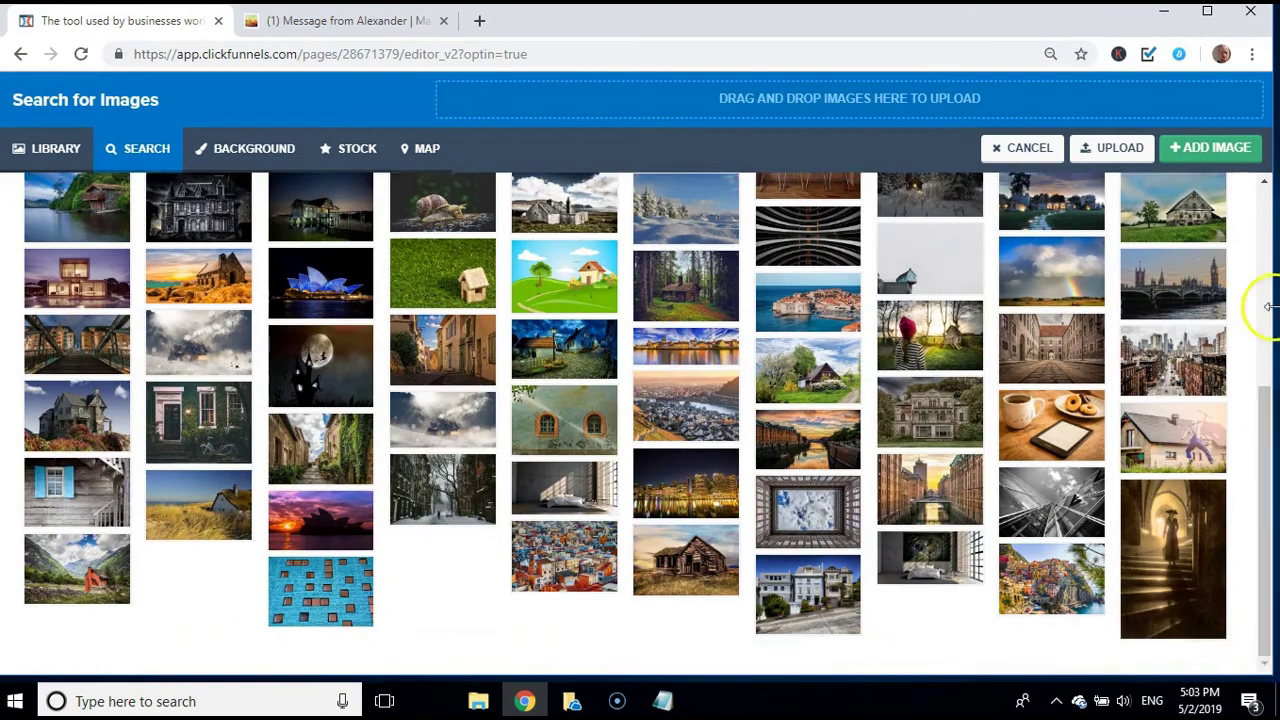
click(1265, 185)
click(1265, 185)
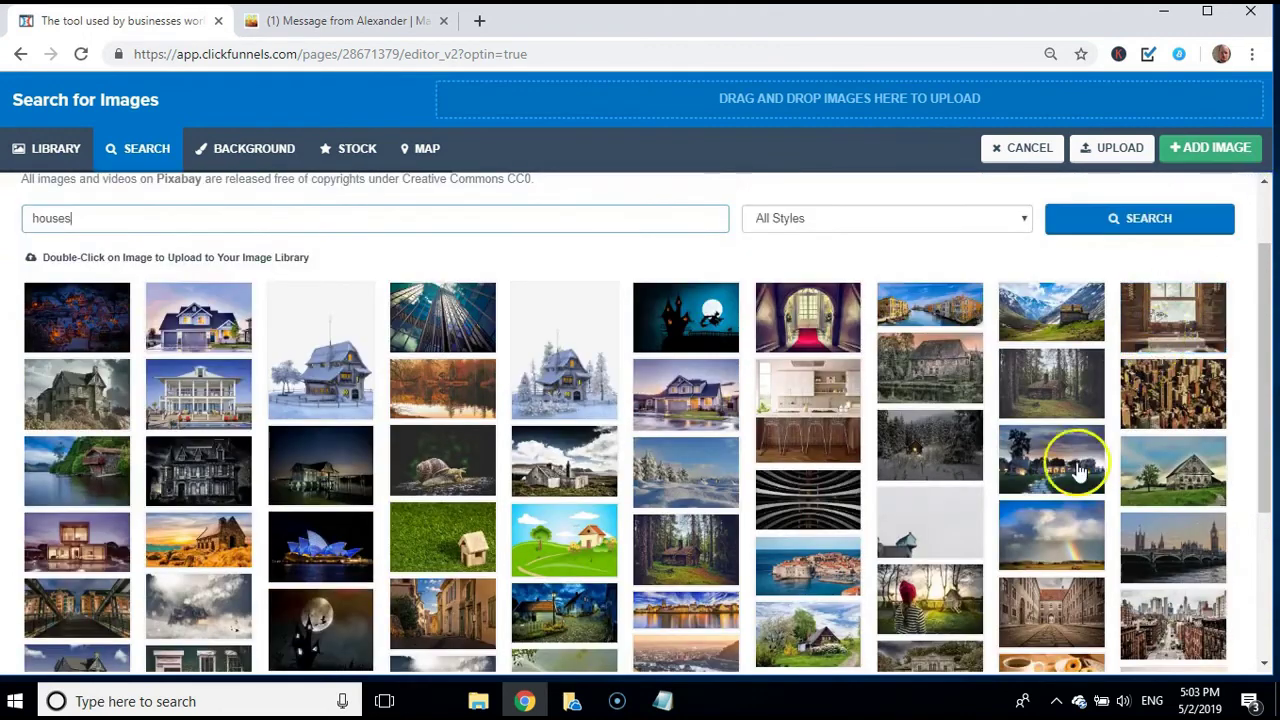
click(1057, 480)
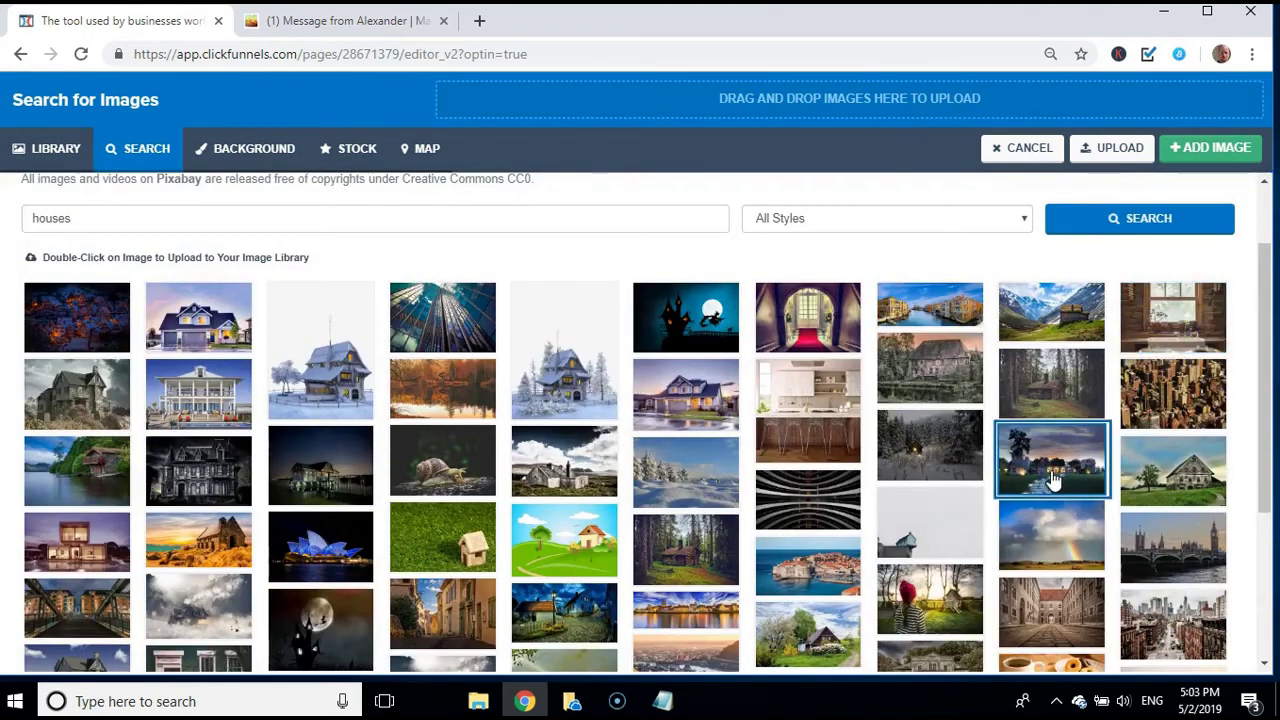
click(1220, 155)
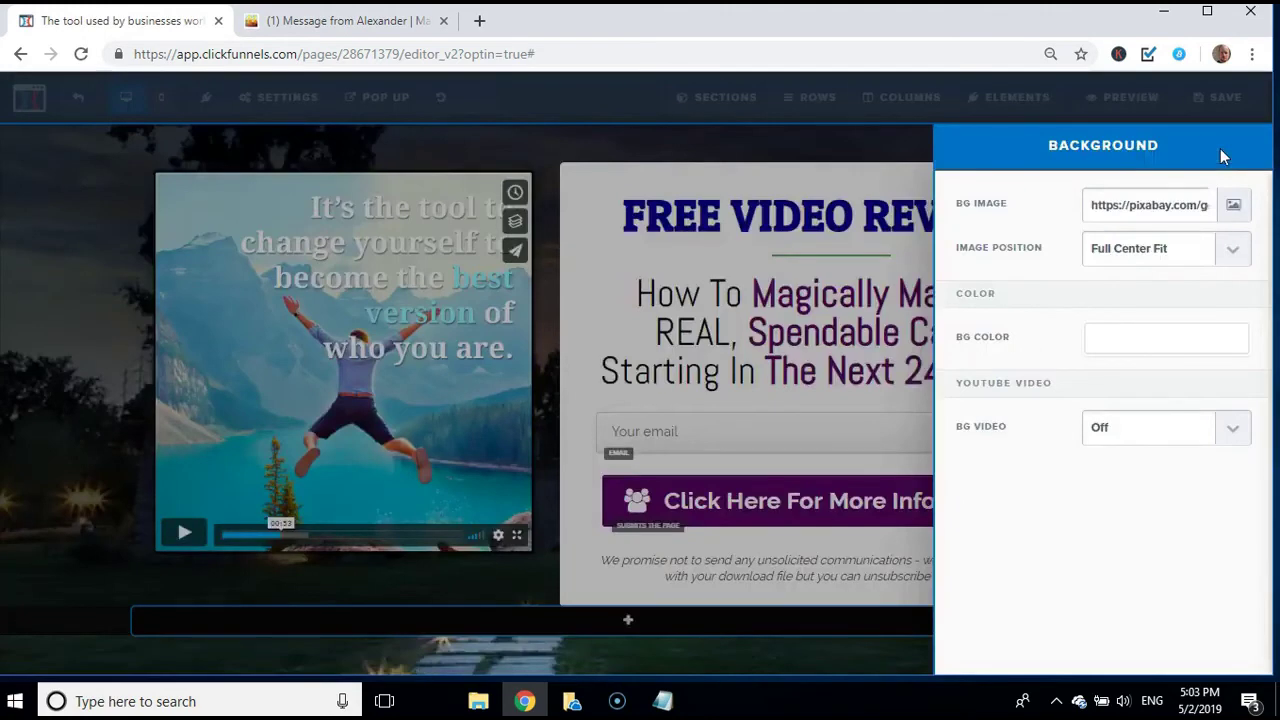
click(100, 330)
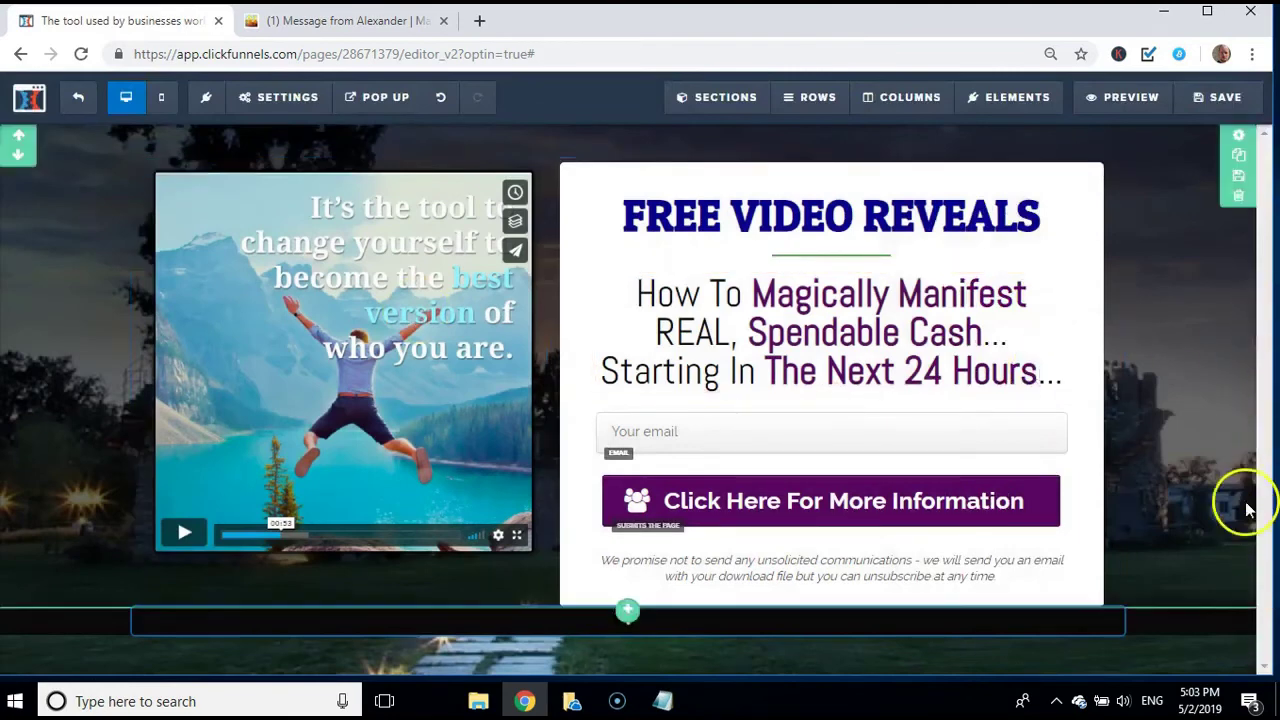
click(1183, 328)
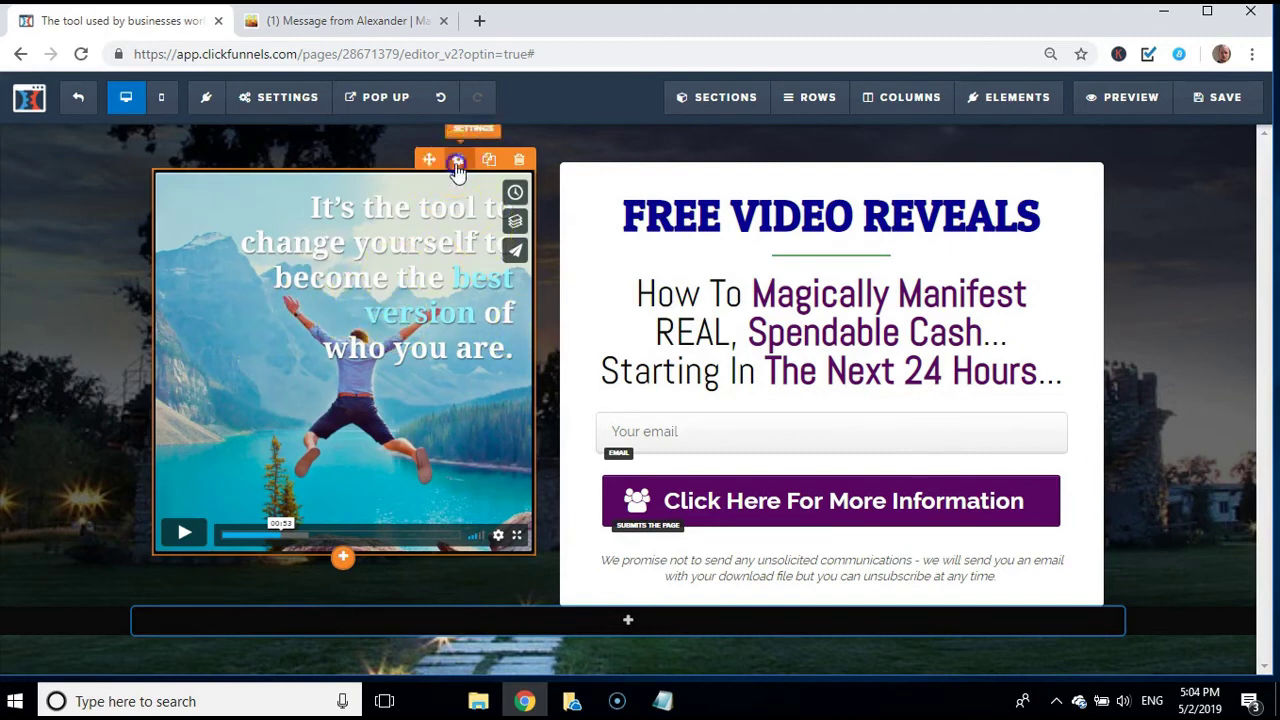
Upload image3 from the Pictures folder and use it to replace the picture beside the opt-in form
click(458, 162)
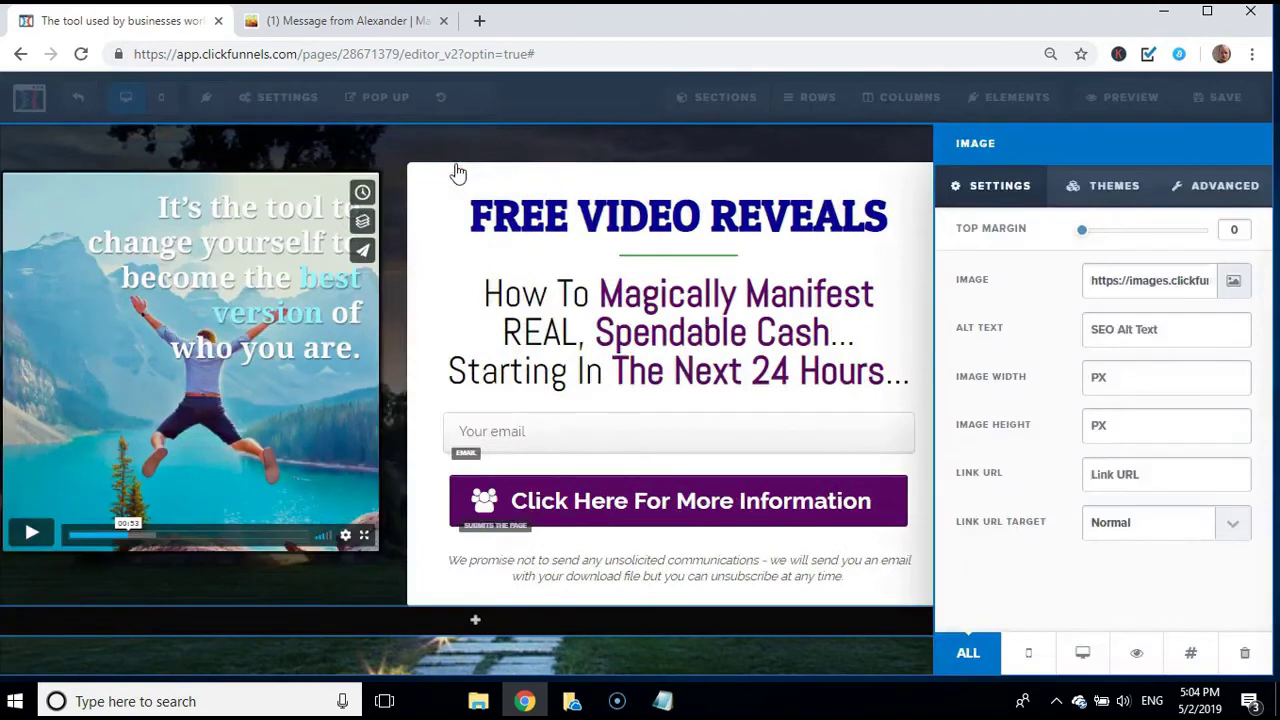
click(1238, 286)
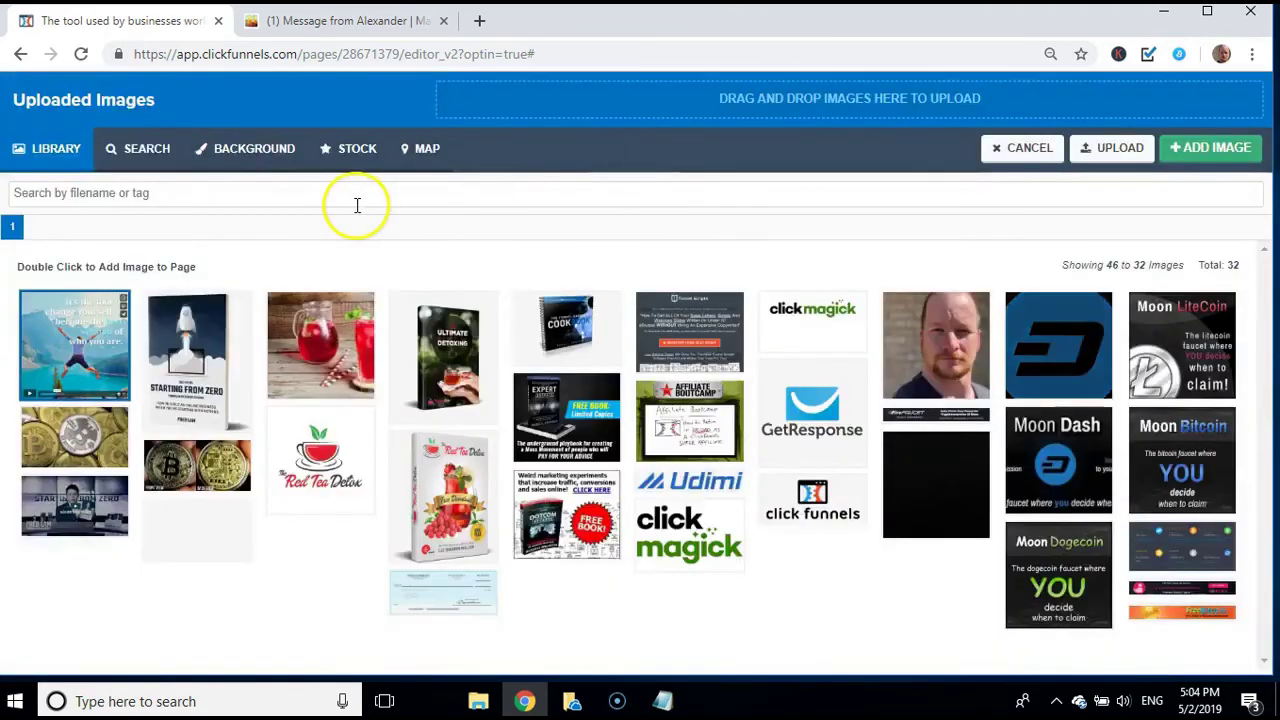
click(1097, 158)
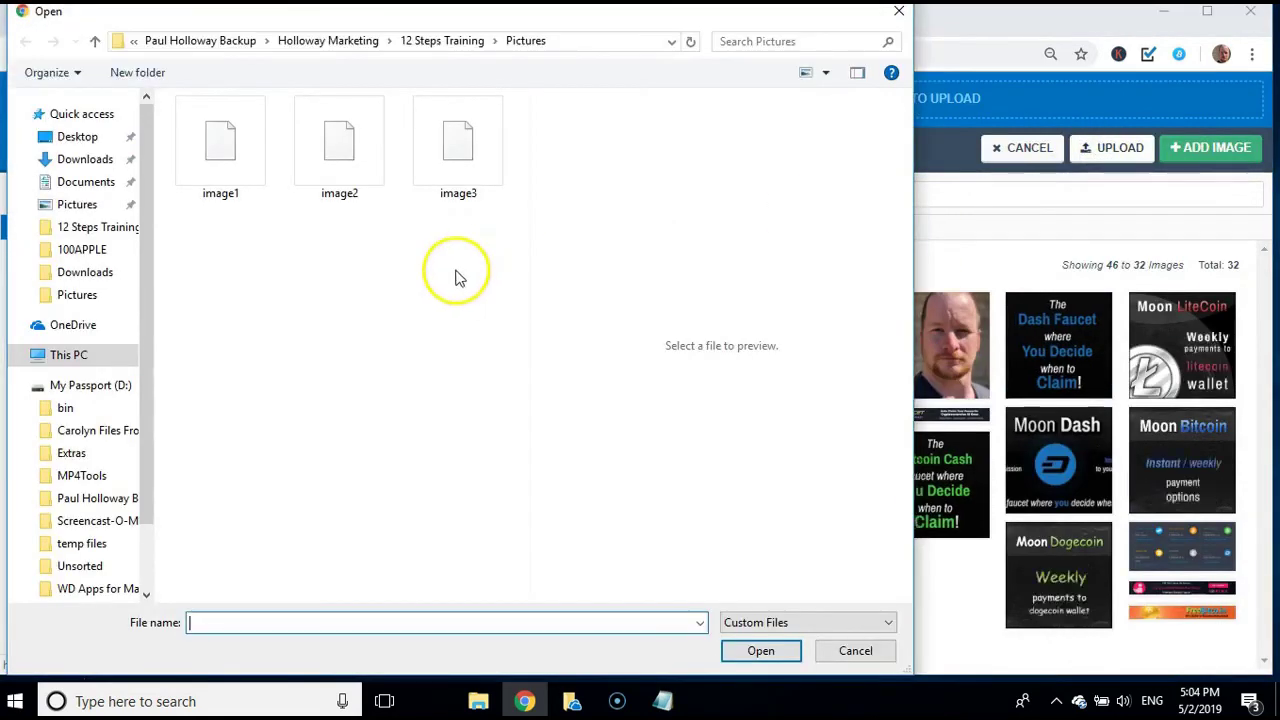
click(452, 178)
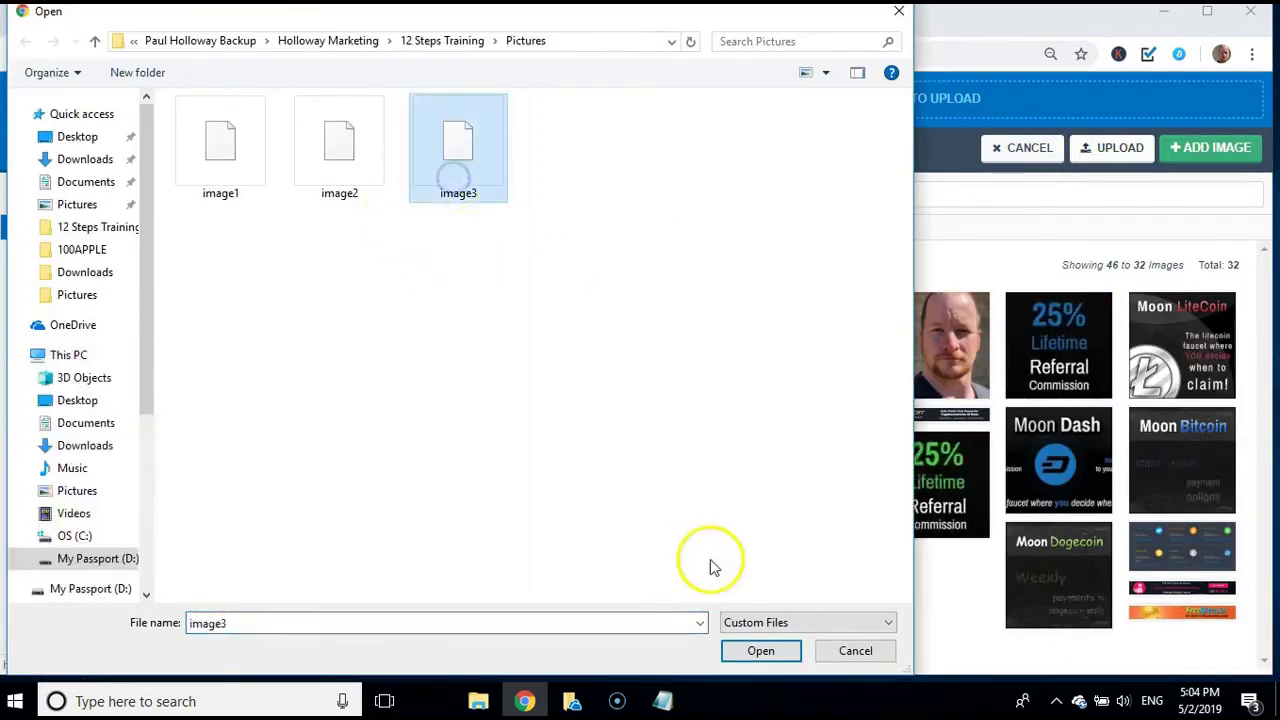
click(752, 651)
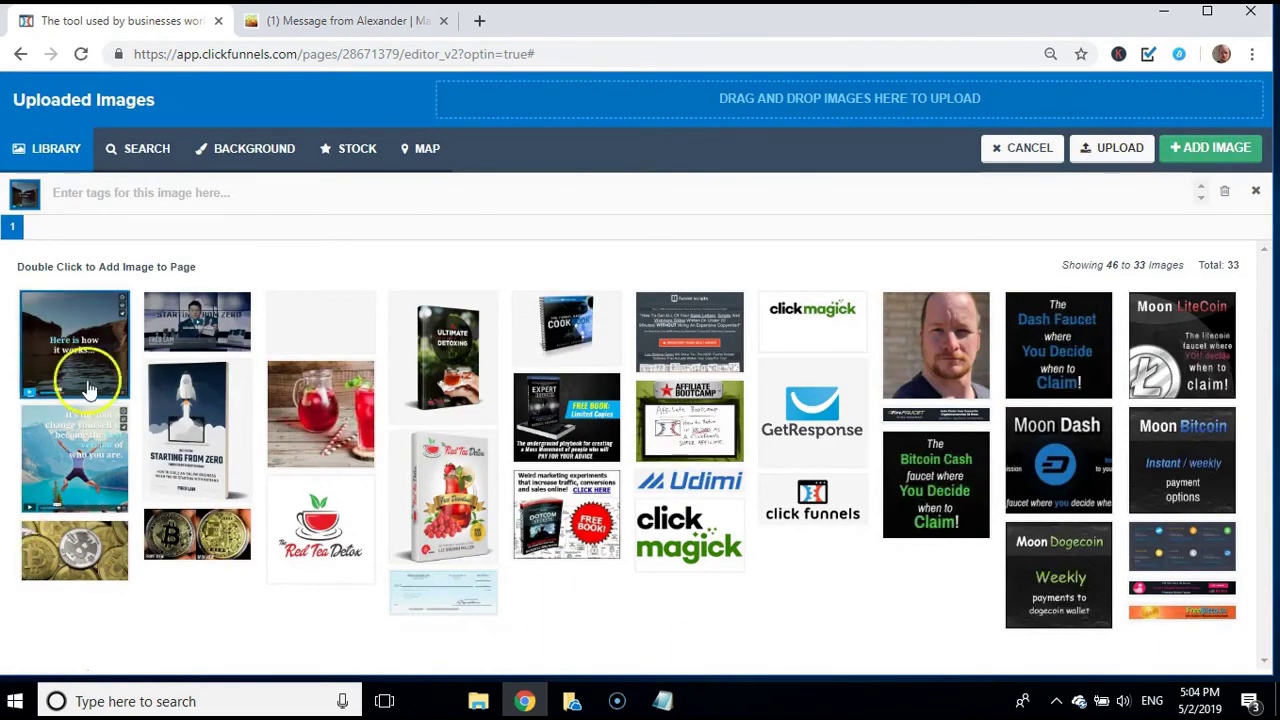
click(1195, 165)
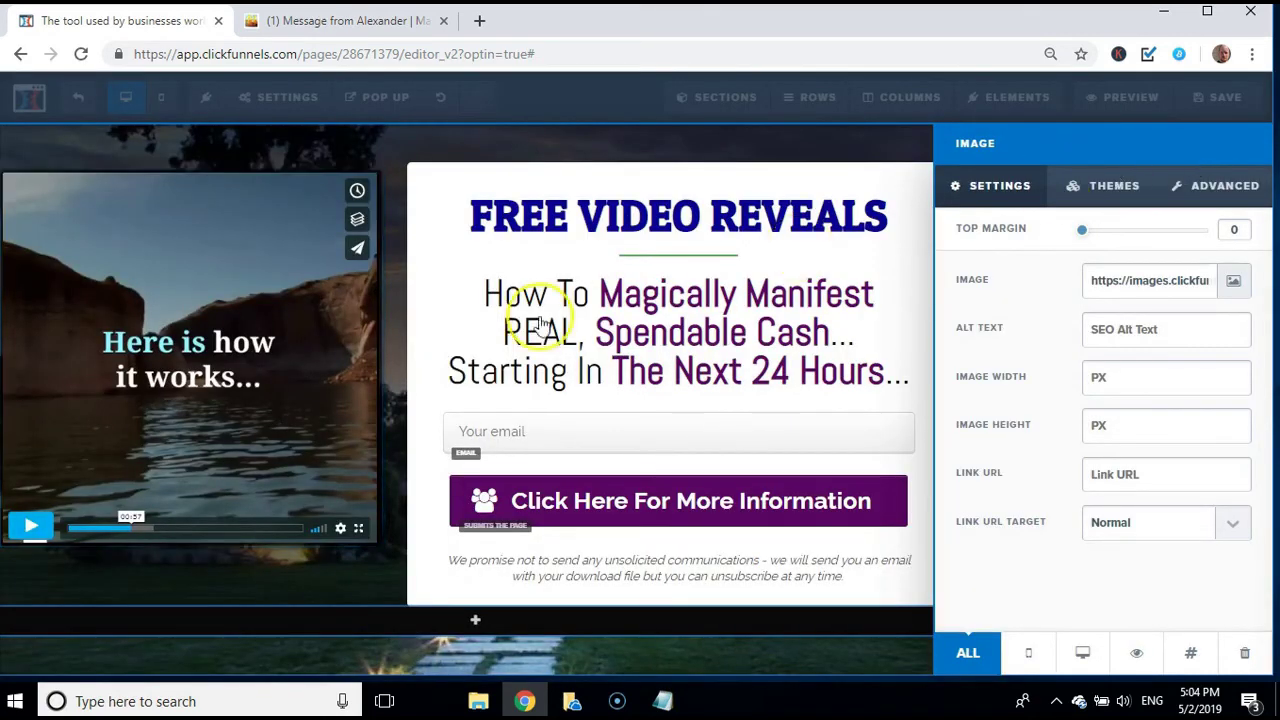
click(369, 580)
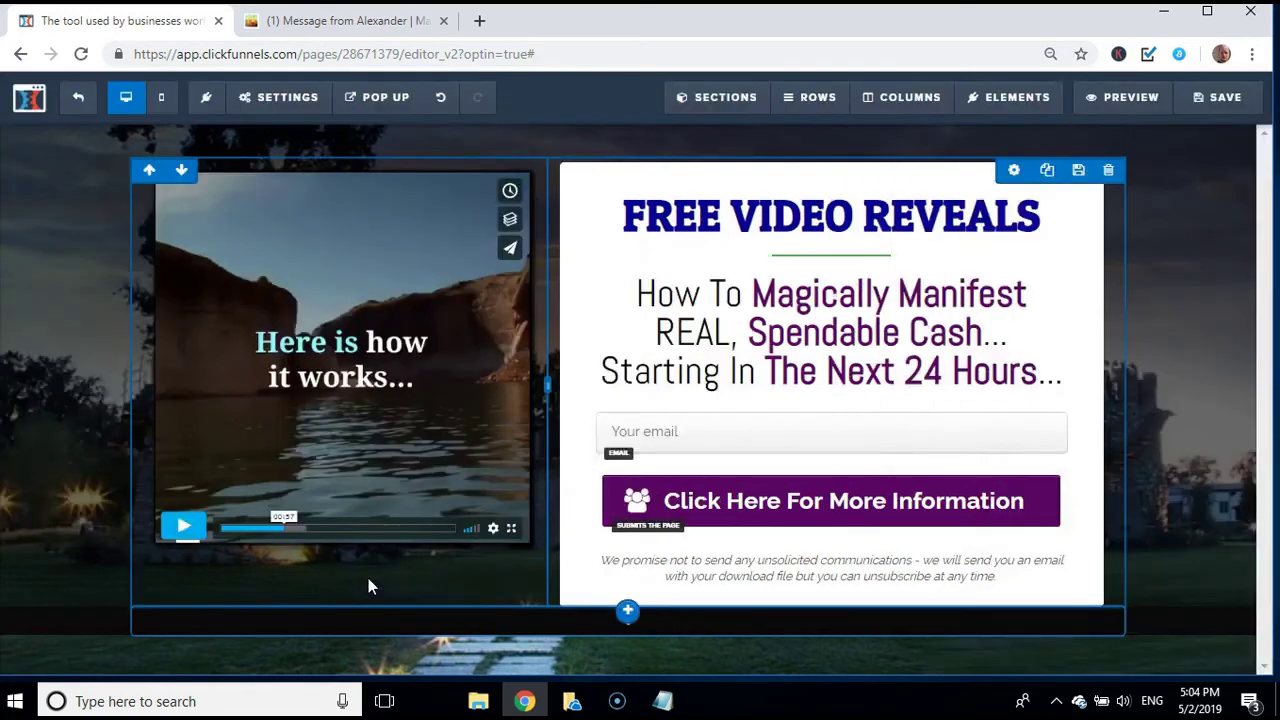
mouse_move(420, 371)
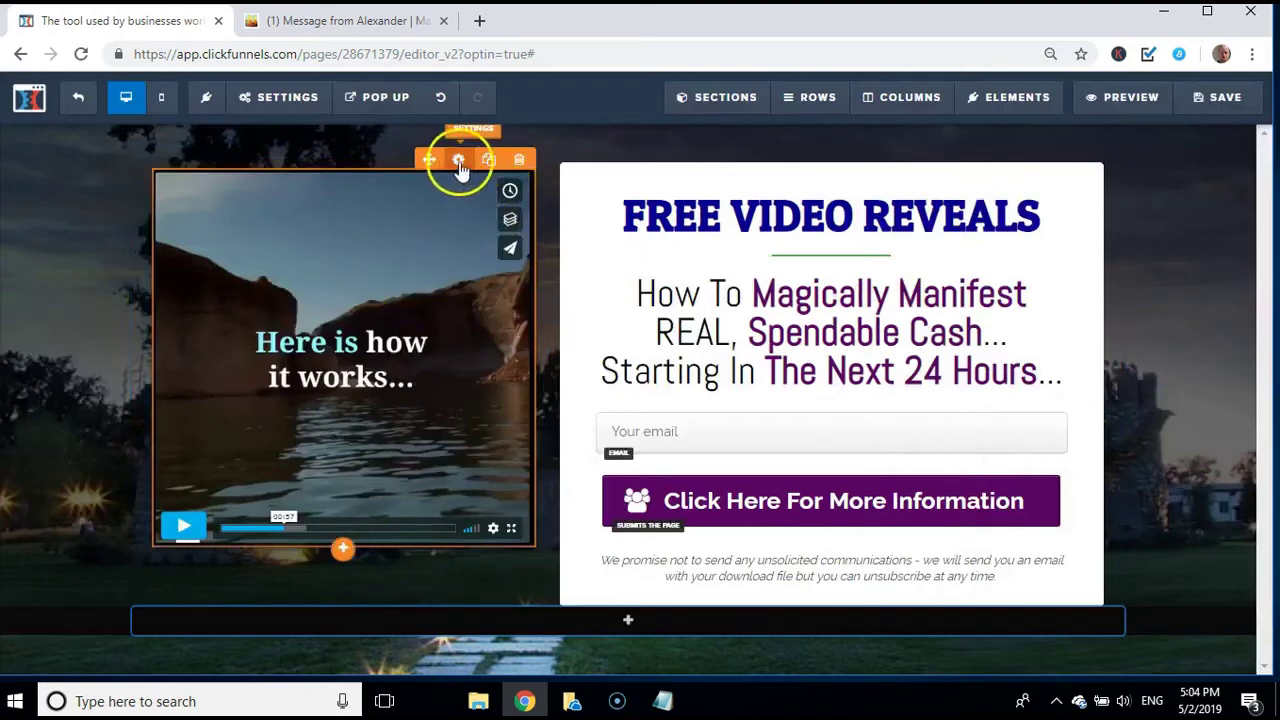
Upload image1 from the Pictures folder and use it to replace the picture beside the opt-in form
click(458, 161)
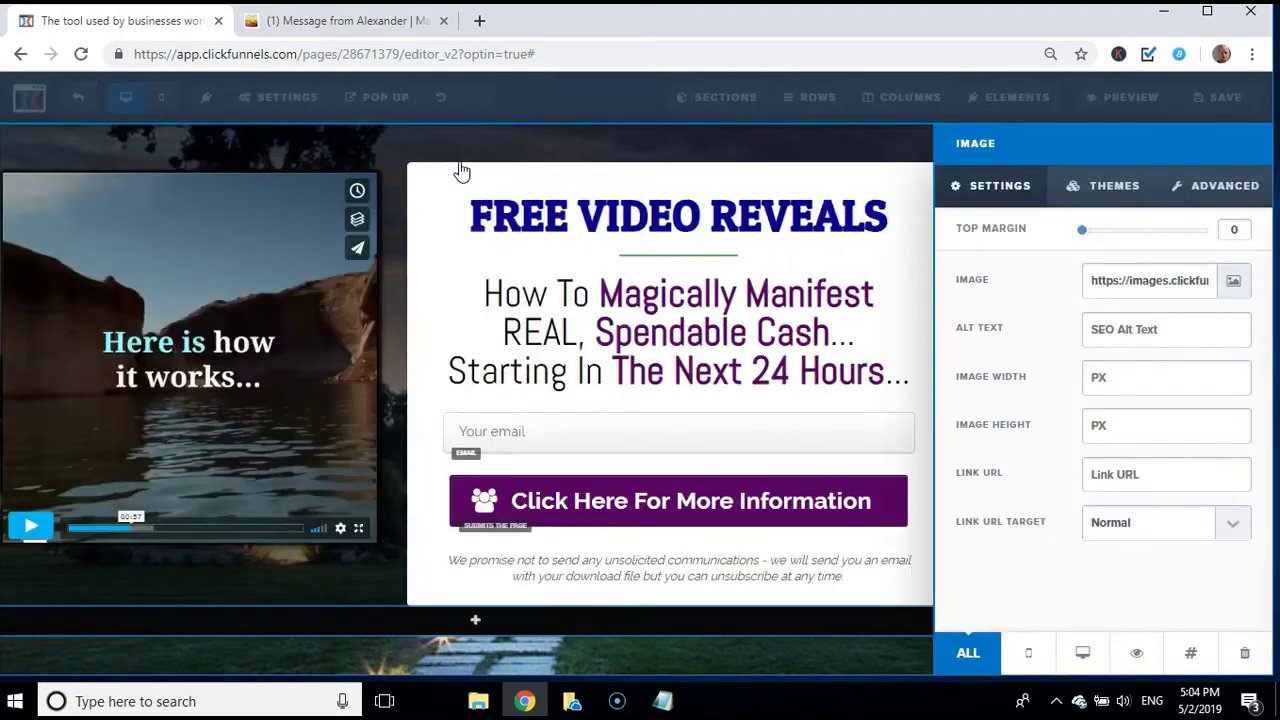
click(1230, 279)
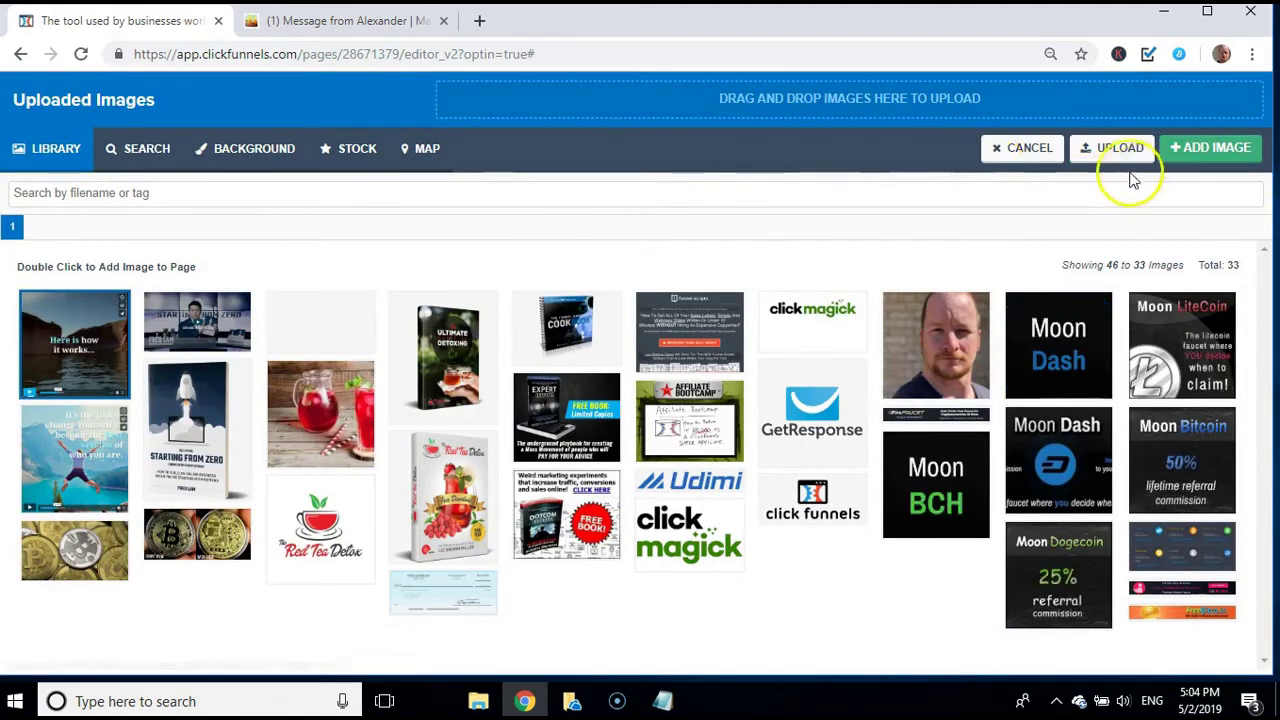
click(1097, 150)
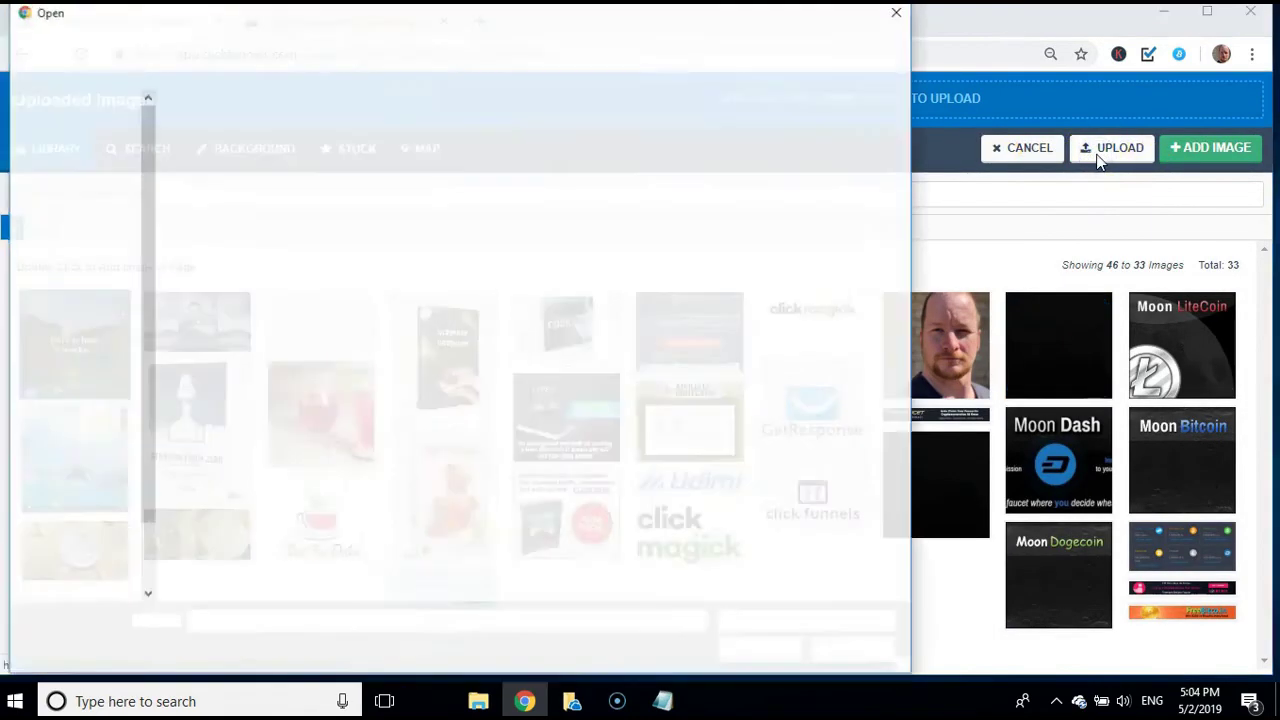
click(249, 157)
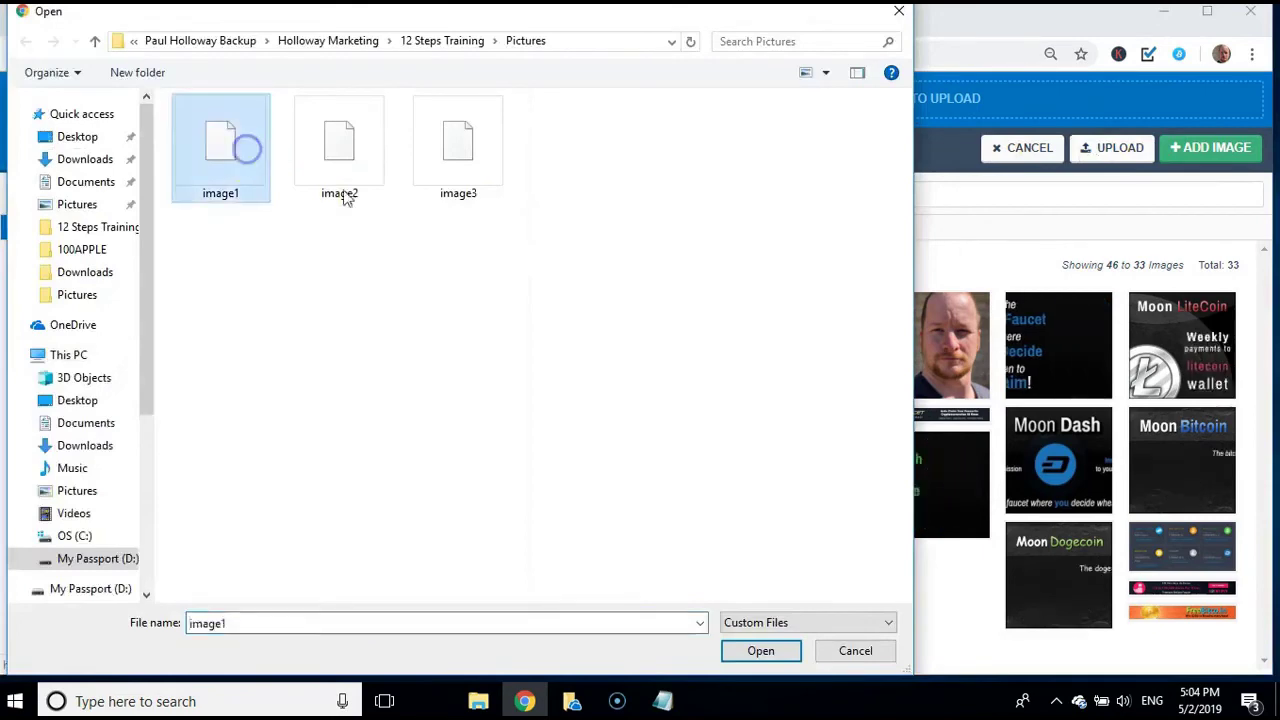
click(764, 652)
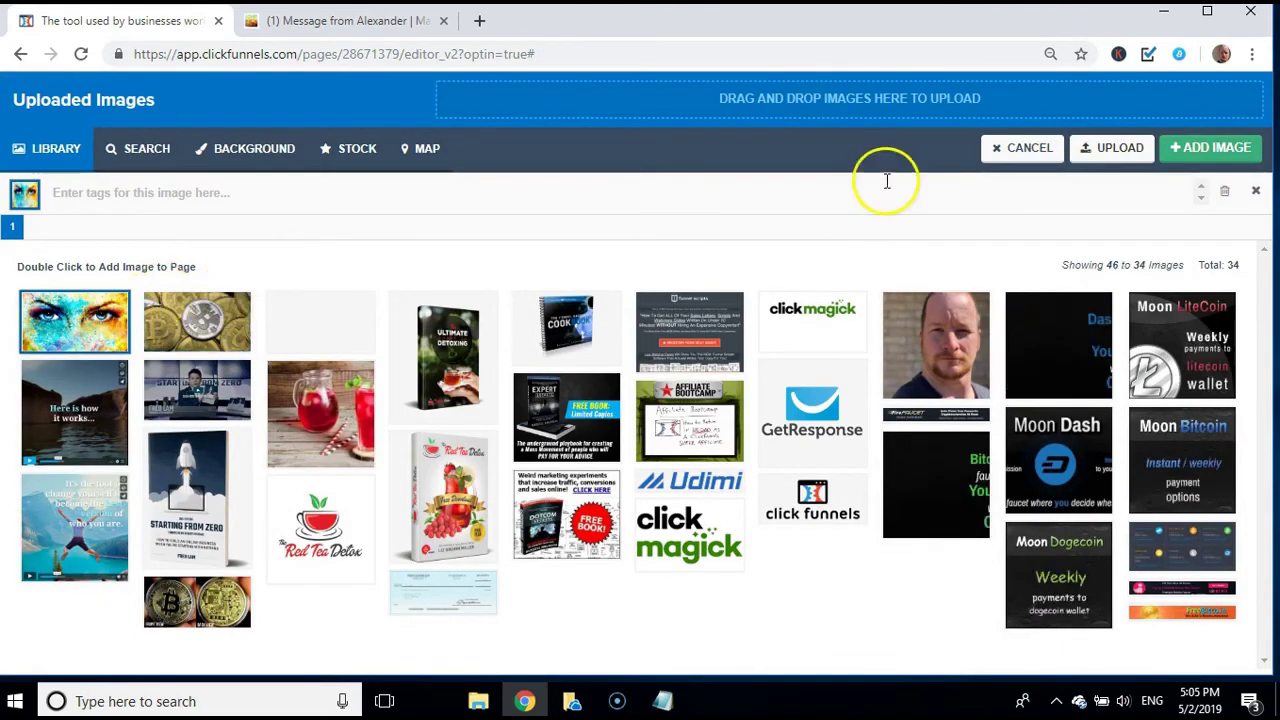
click(1209, 147)
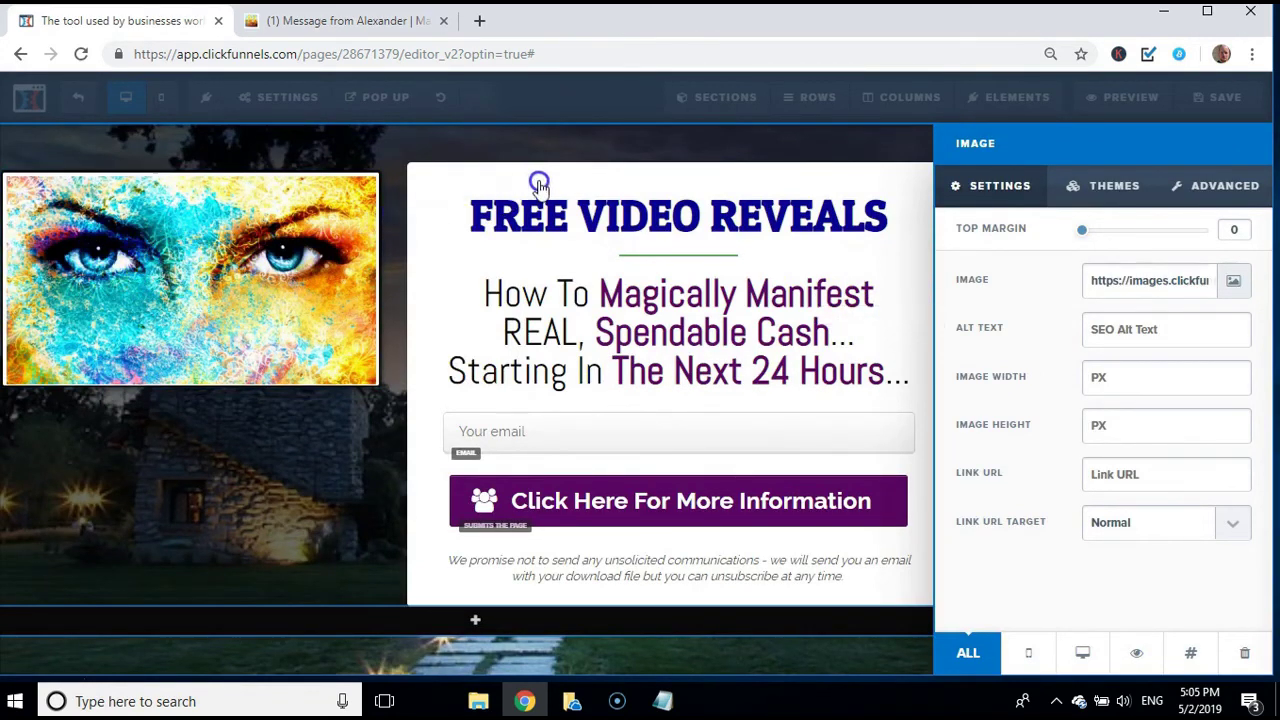
click(286, 274)
click(325, 268)
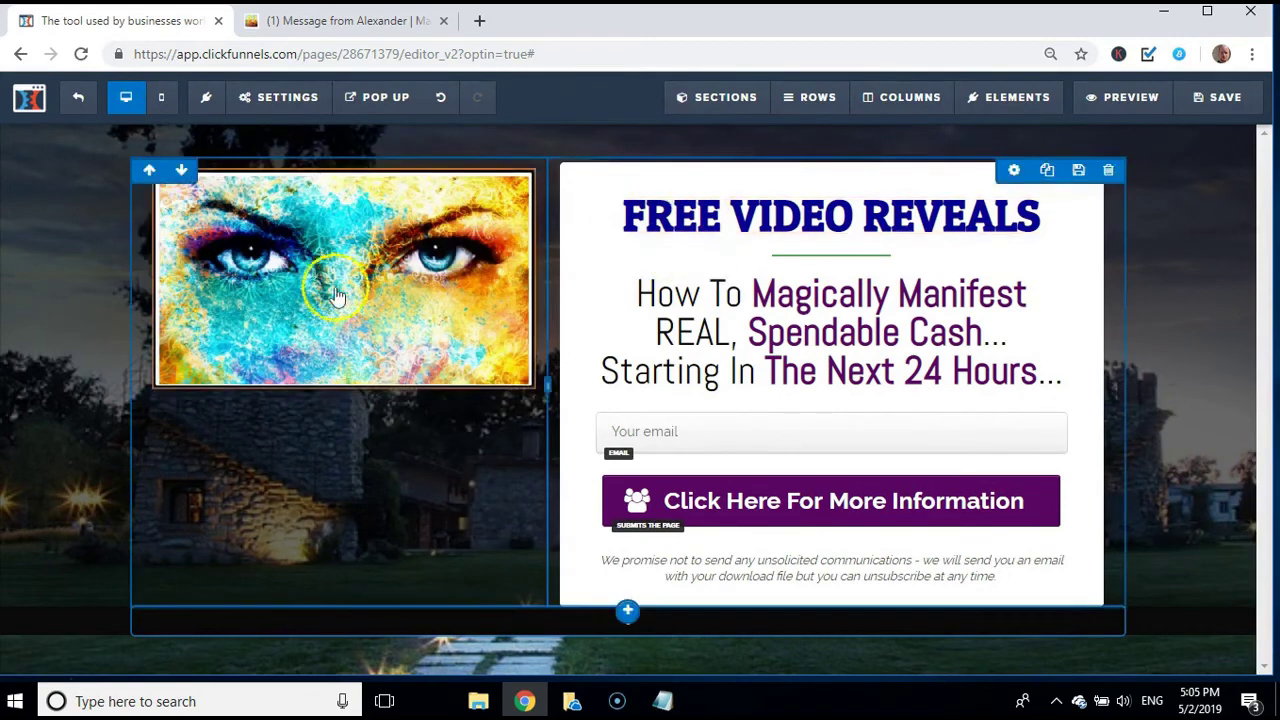
Move the eyes picture into the opt-in box above the FREE VIDEO REVEALS headline, and widen that column across most of the row
click(490, 296)
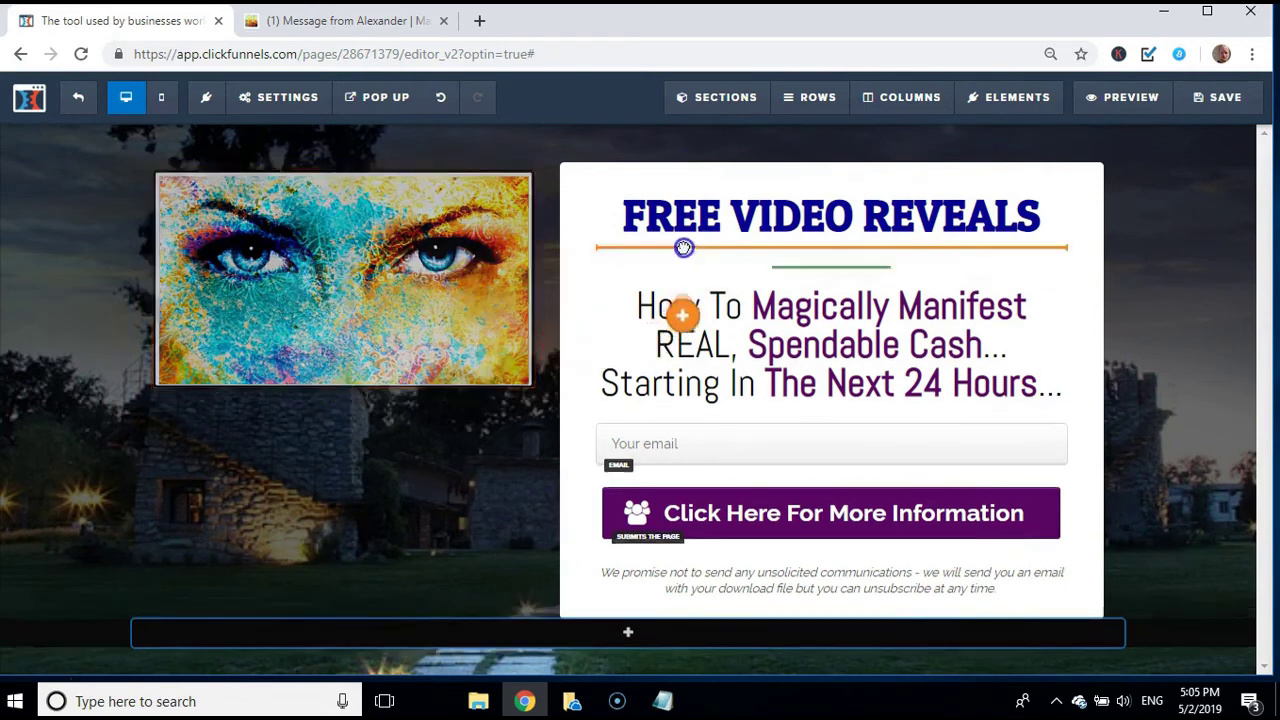
drag(685, 206, 688, 215)
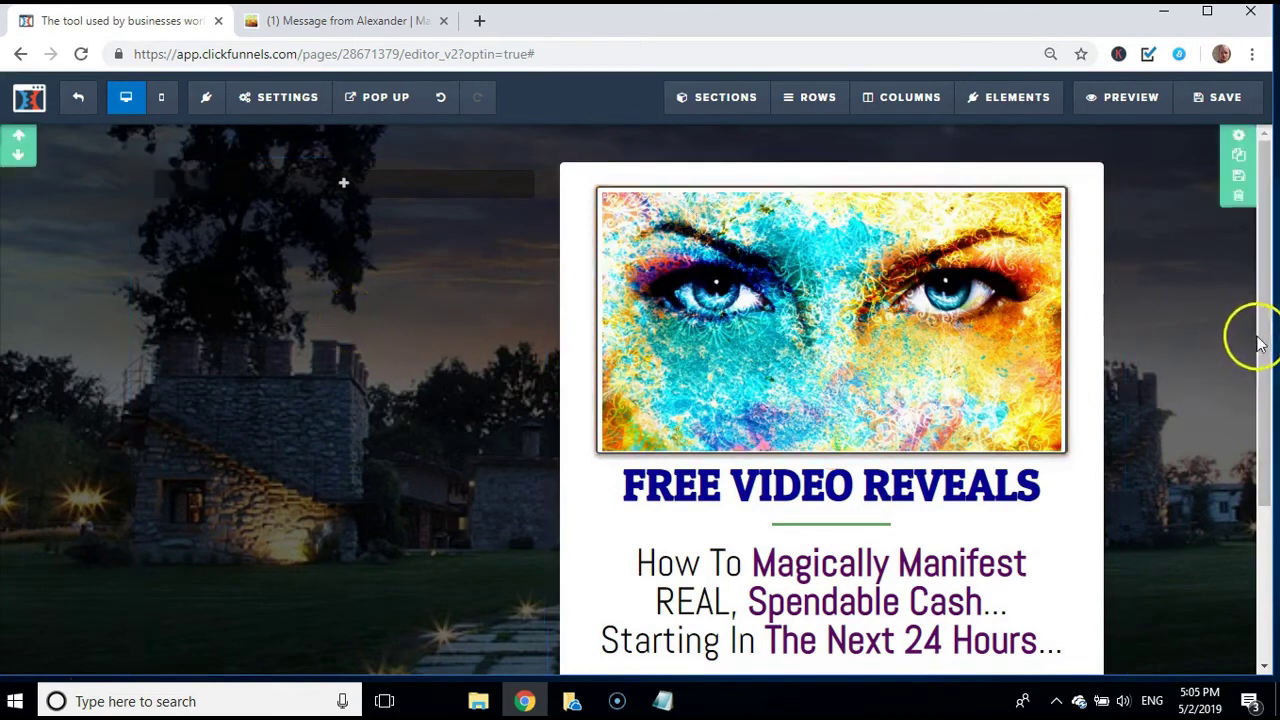
mouse_move(1260, 337)
mouse_down()
mouse_move(1272, 460)
mouse_move(1274, 372)
mouse_move(1266, 474)
mouse_move(1256, 350)
mouse_up()
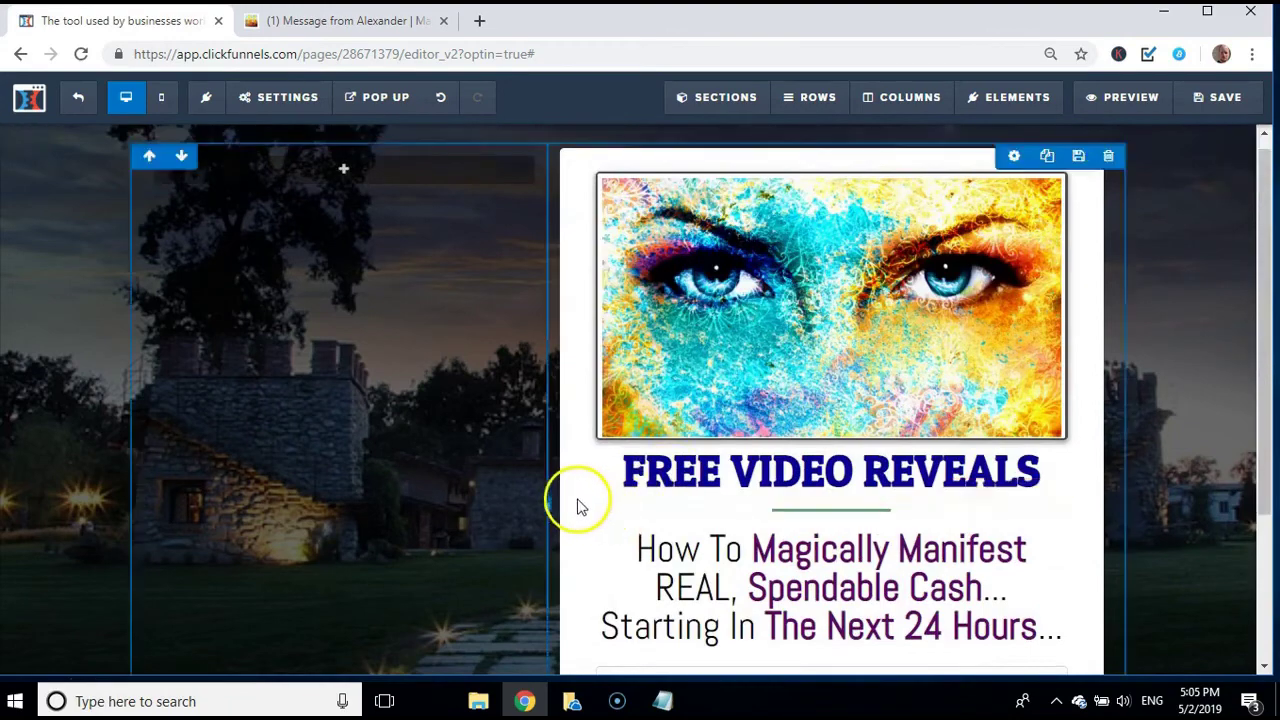
drag(529, 507, 203, 508)
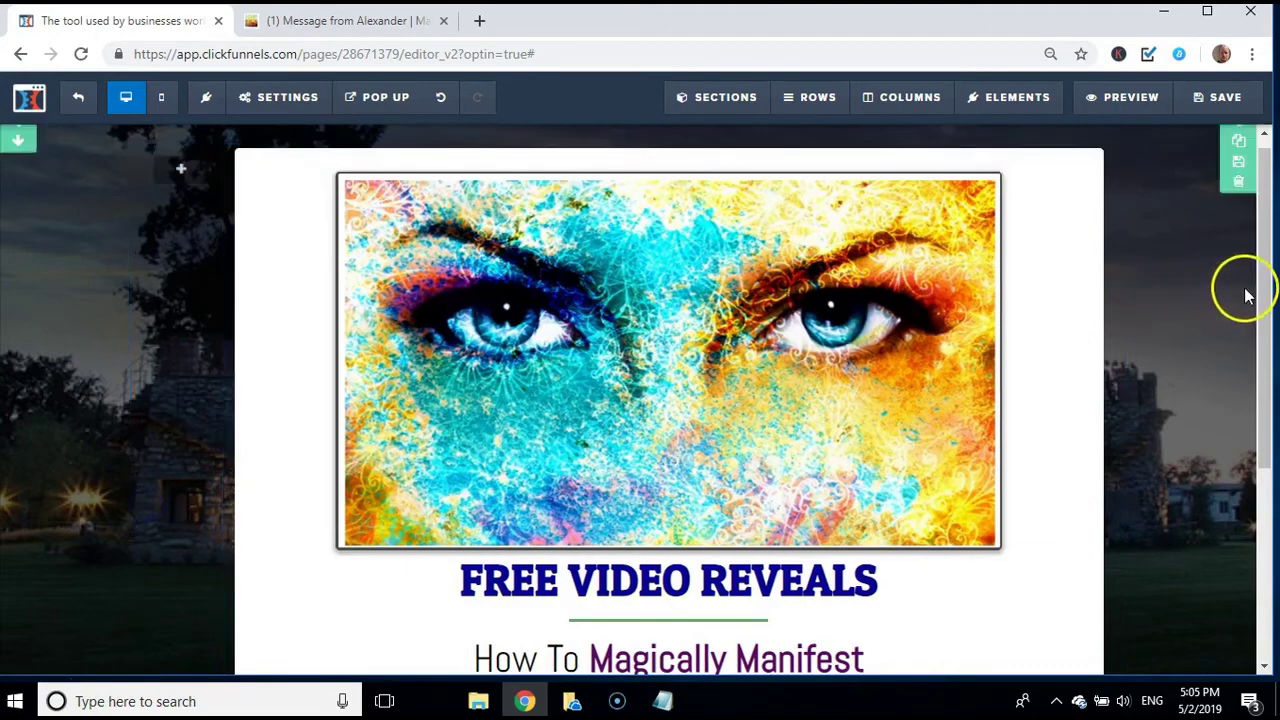
Set the email field's placeholder text to "Enter Your Email" and save the page
drag(1268, 298, 1271, 510)
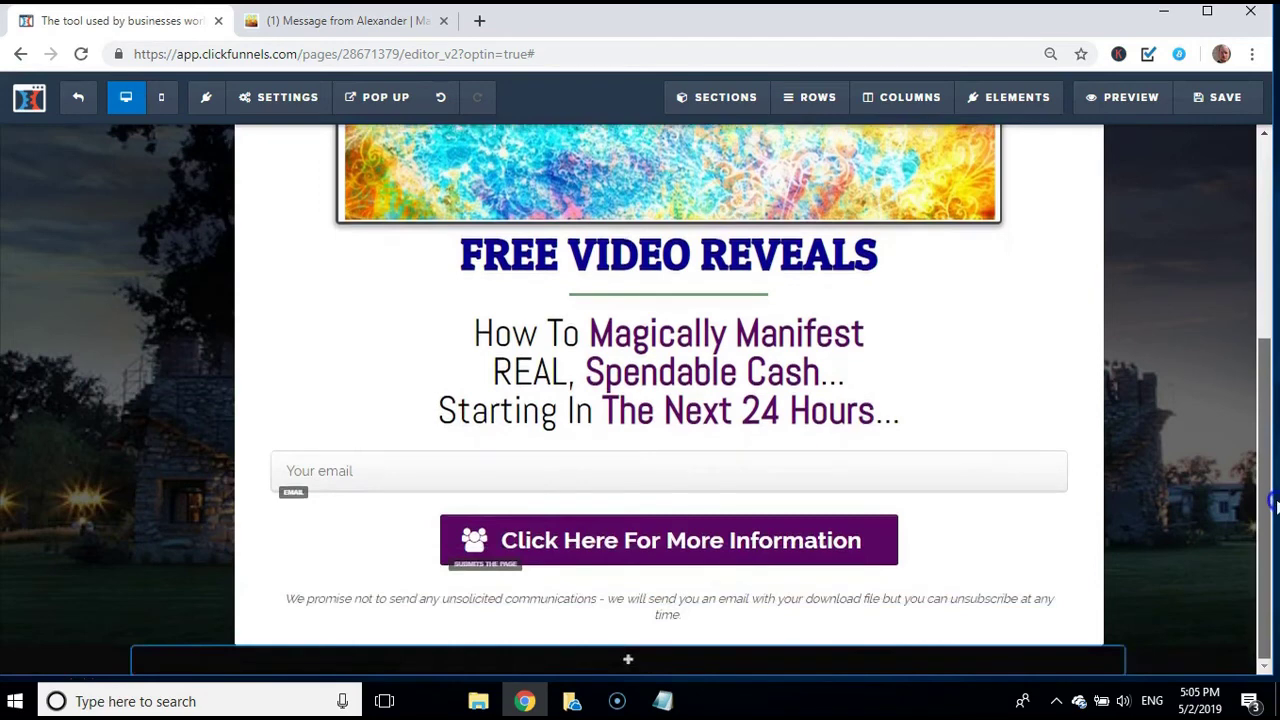
click(433, 480)
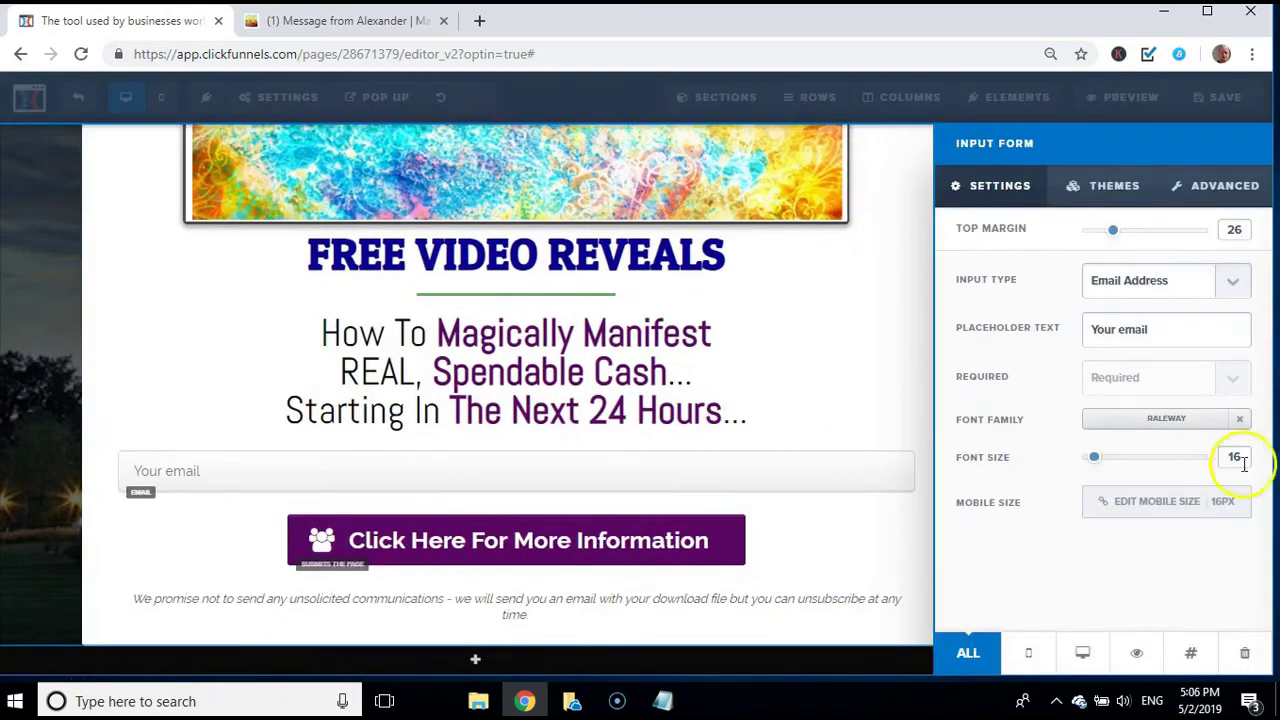
triple_click(1173, 329)
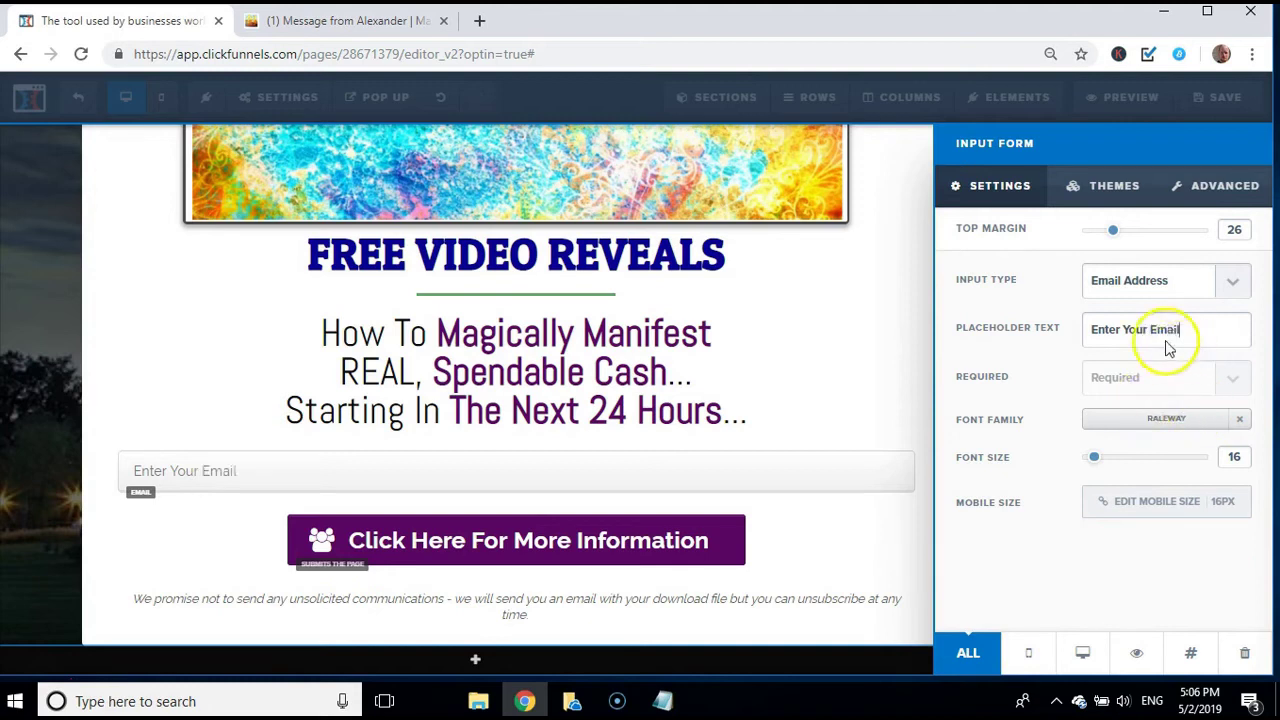
click(835, 393)
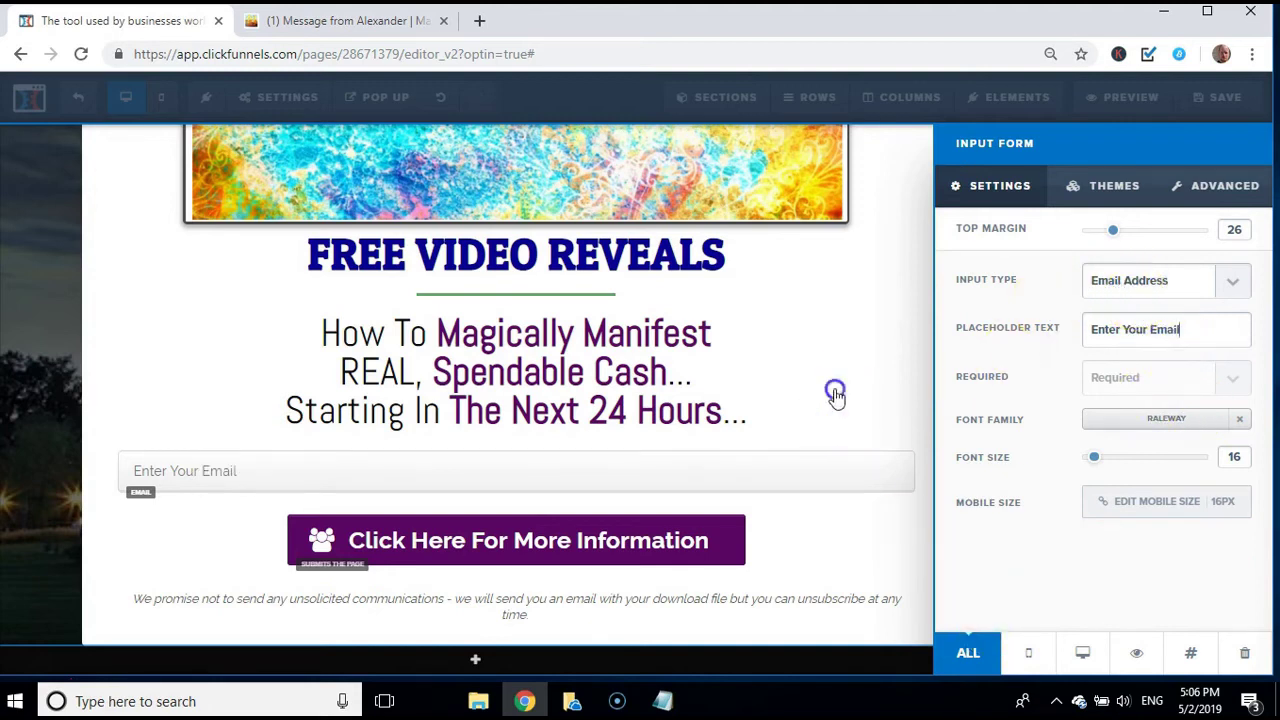
click(845, 390)
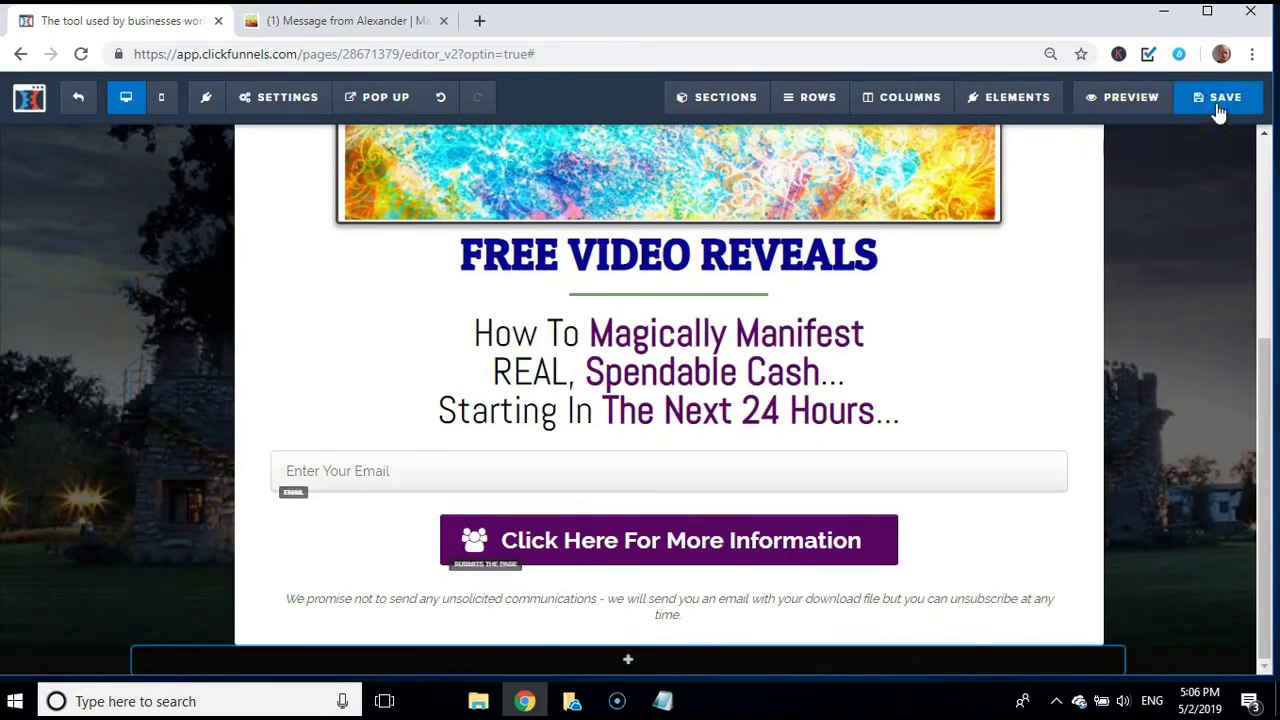
click(1219, 105)
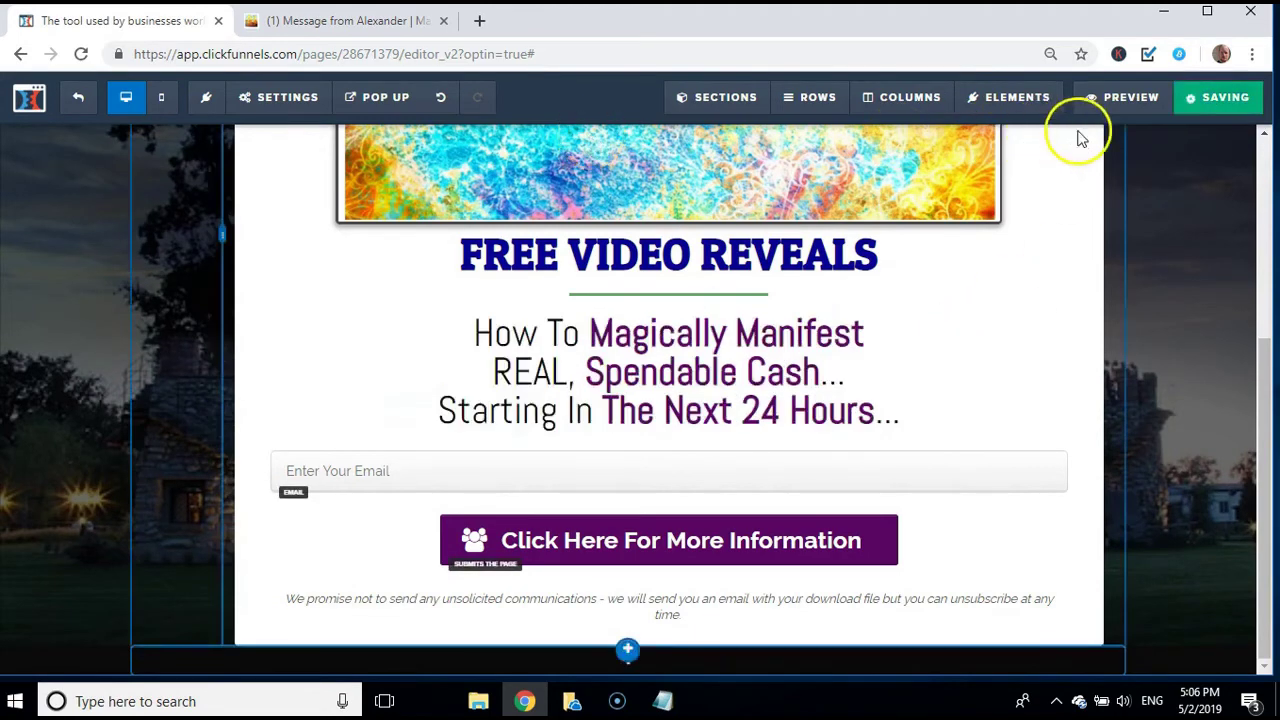
Return to the funnel's Optin step overview and reopen the variation page for editing
click(80, 101)
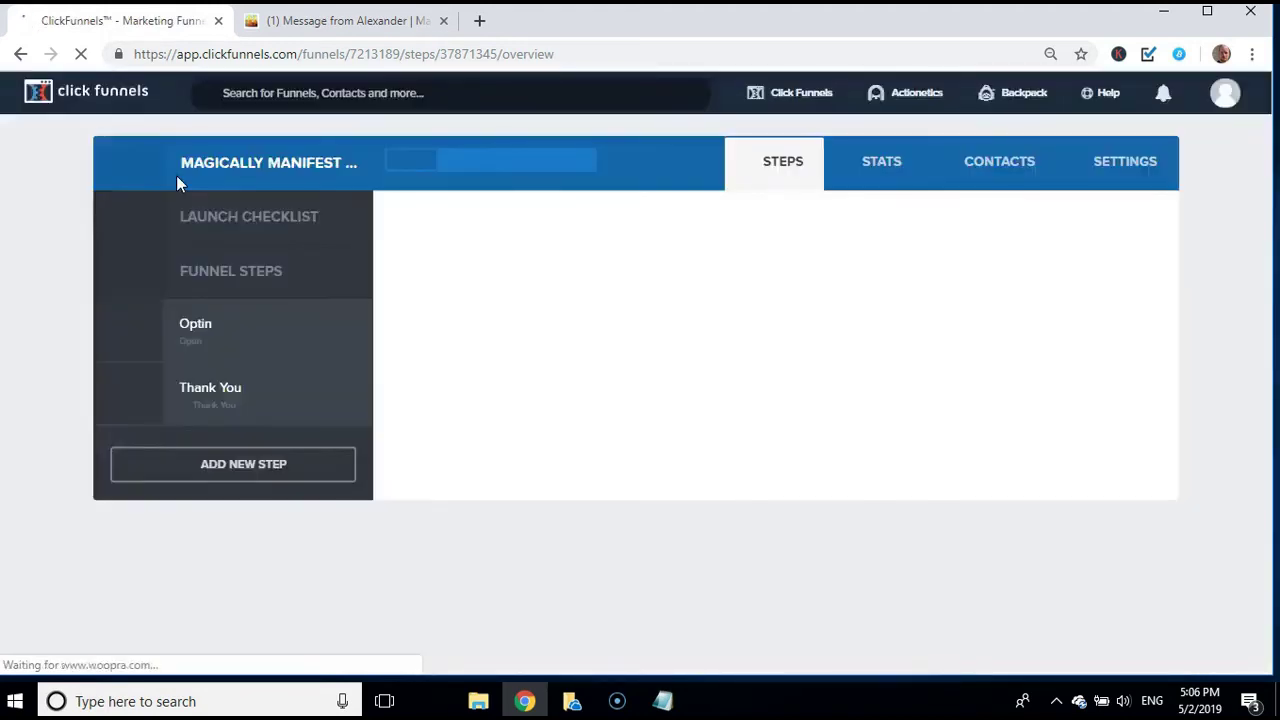
click(420, 268)
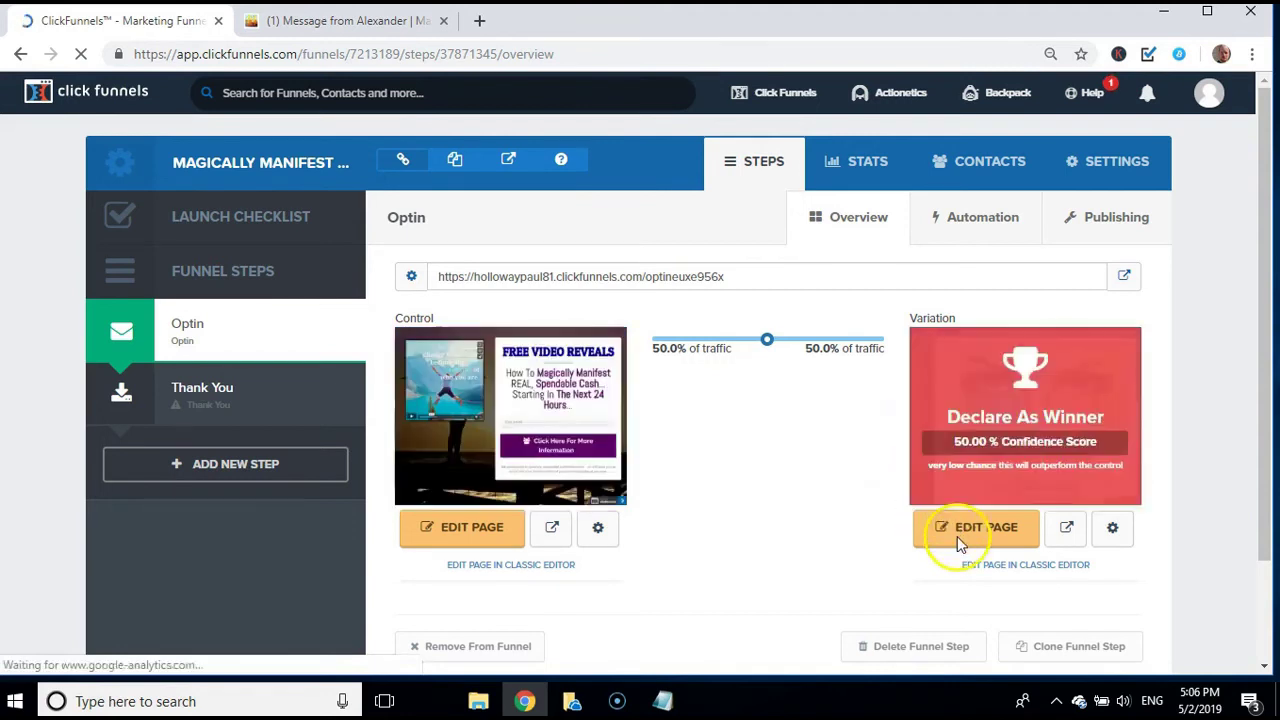
click(958, 536)
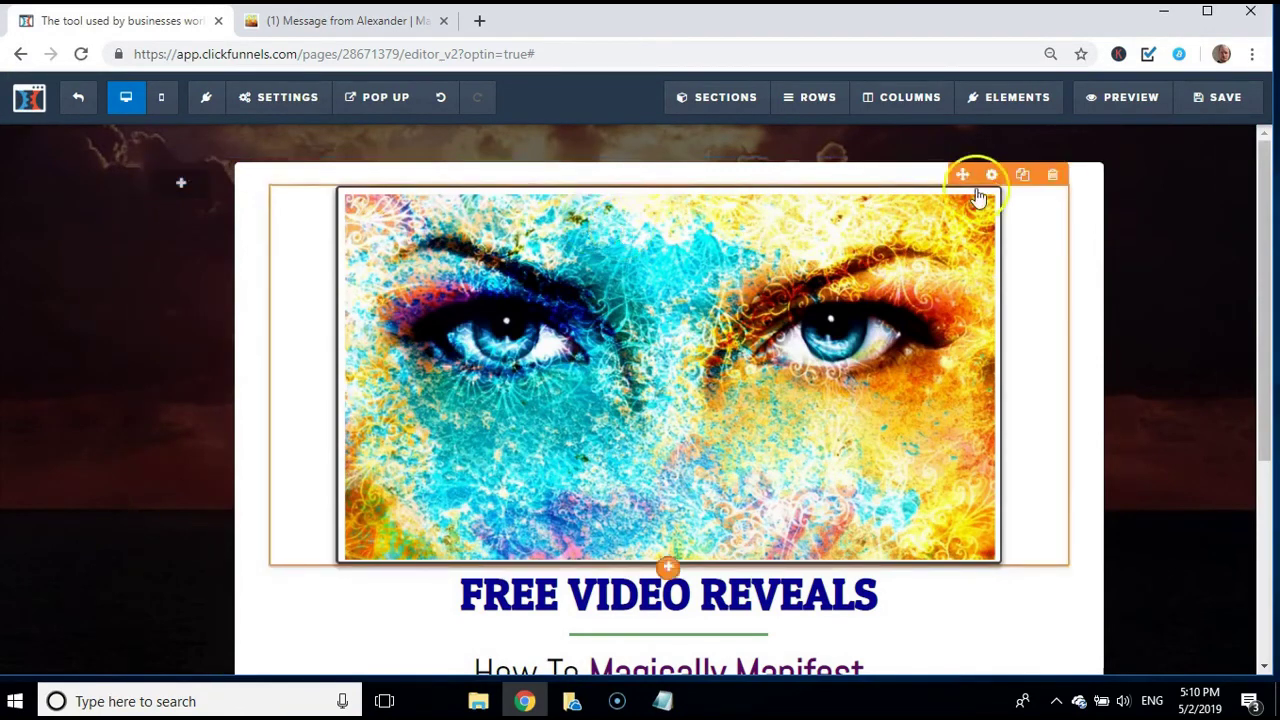
Preview and save the variation page, and close the extra browser tabs
click(1123, 108)
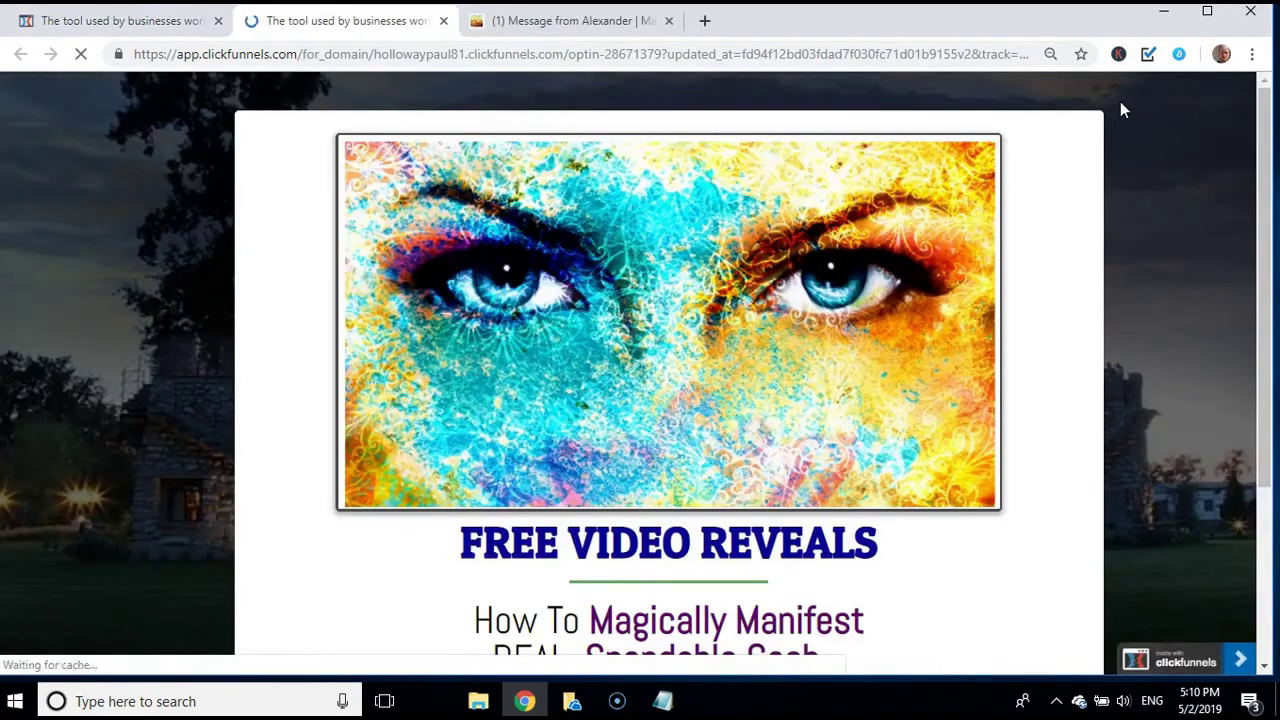
click(108, 21)
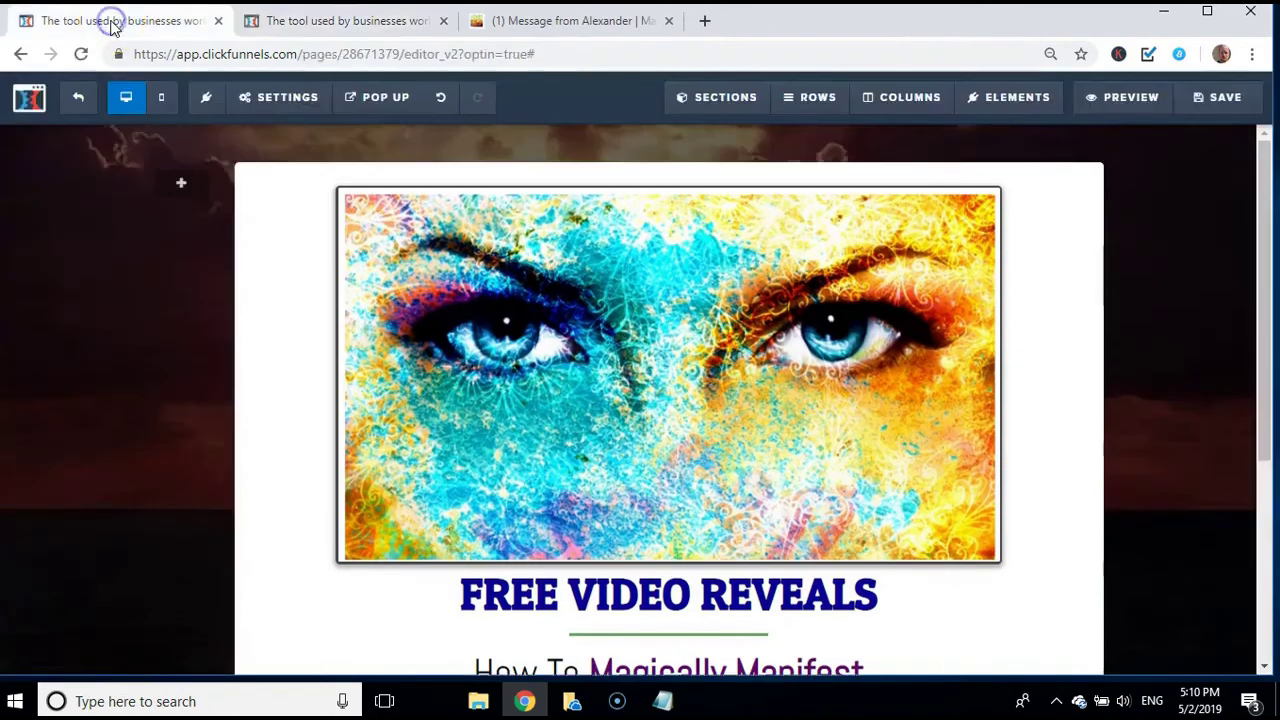
click(1215, 97)
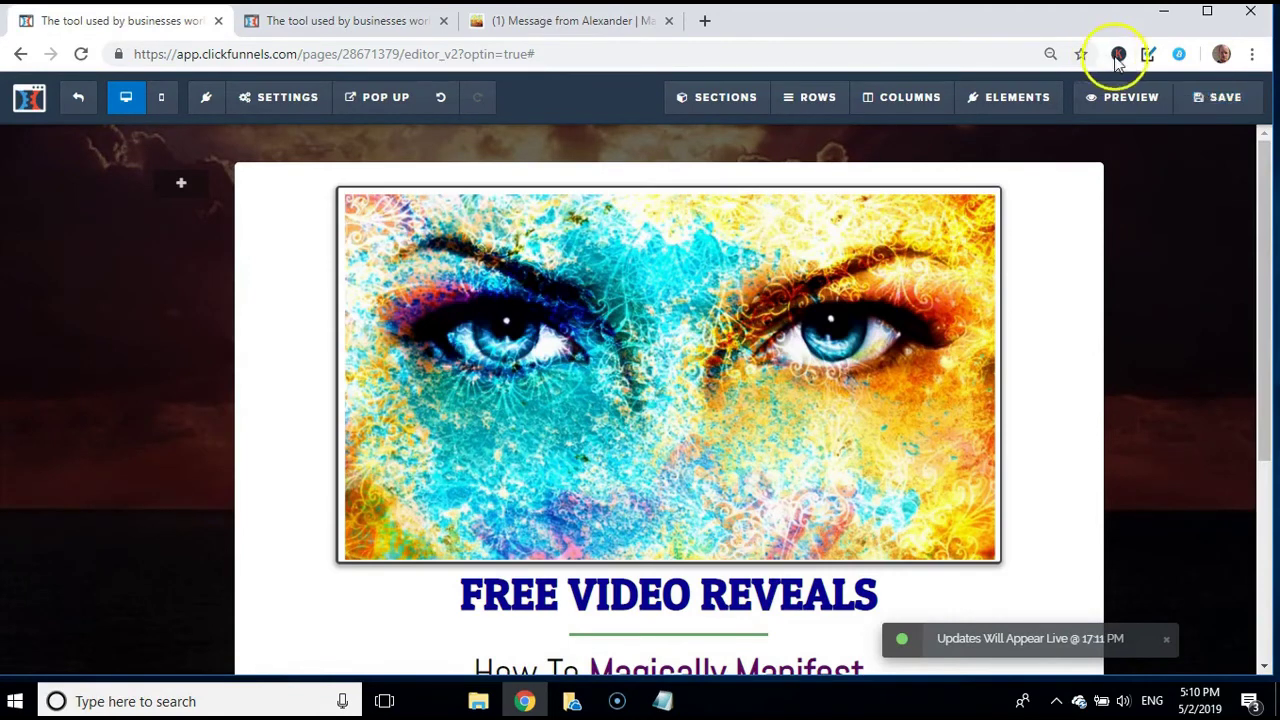
click(441, 21)
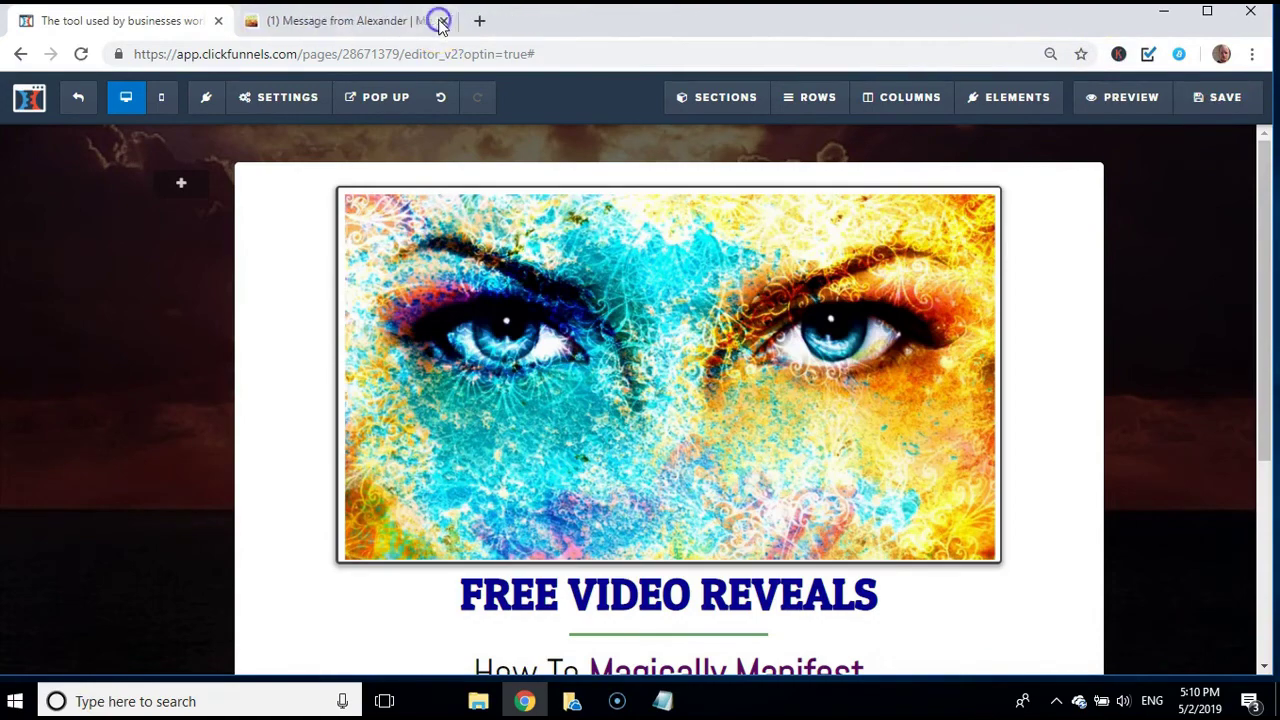
click(443, 21)
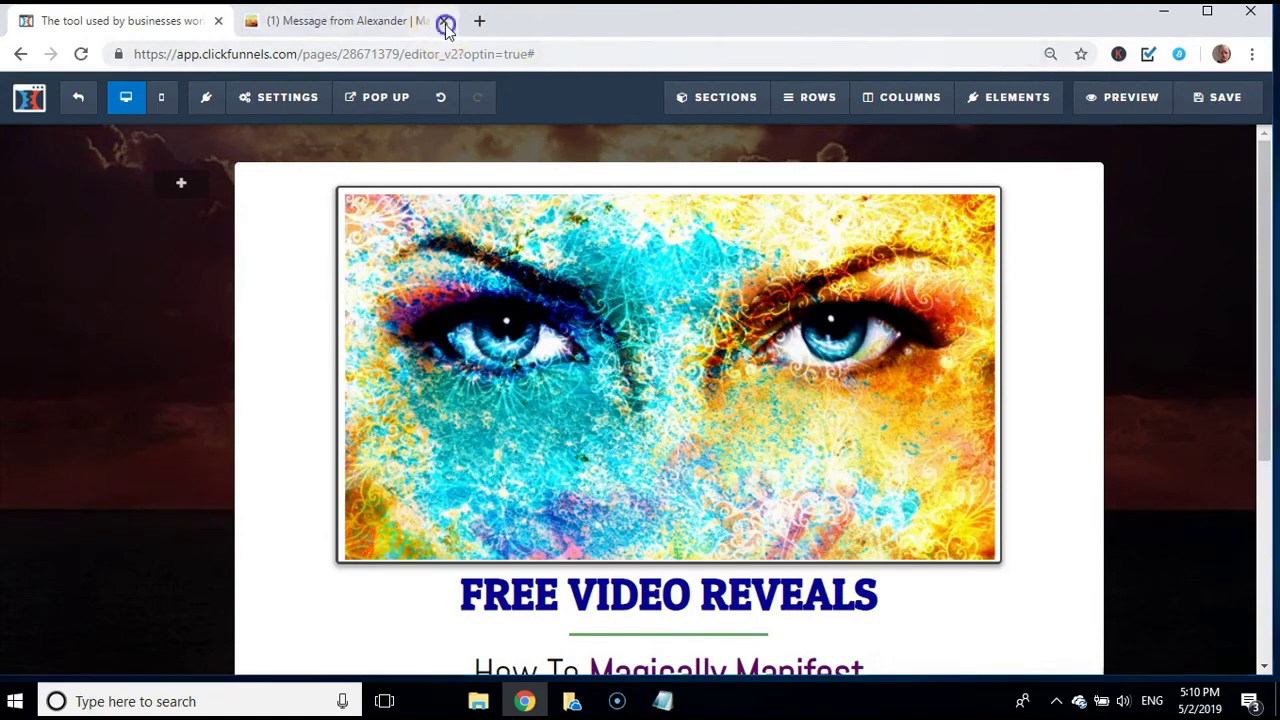
click(727, 162)
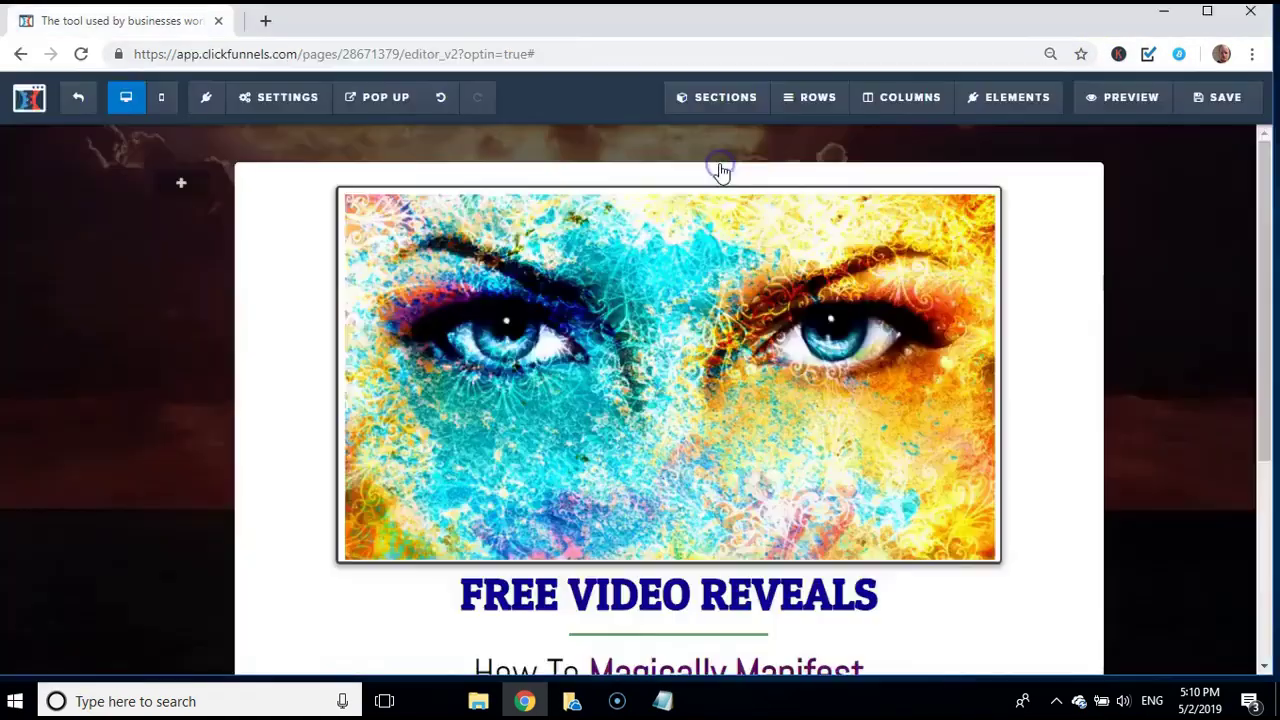
Preview the saved variation page from its picture down to the opt-in form, and preview the control page from the Optin overview
click(1122, 100)
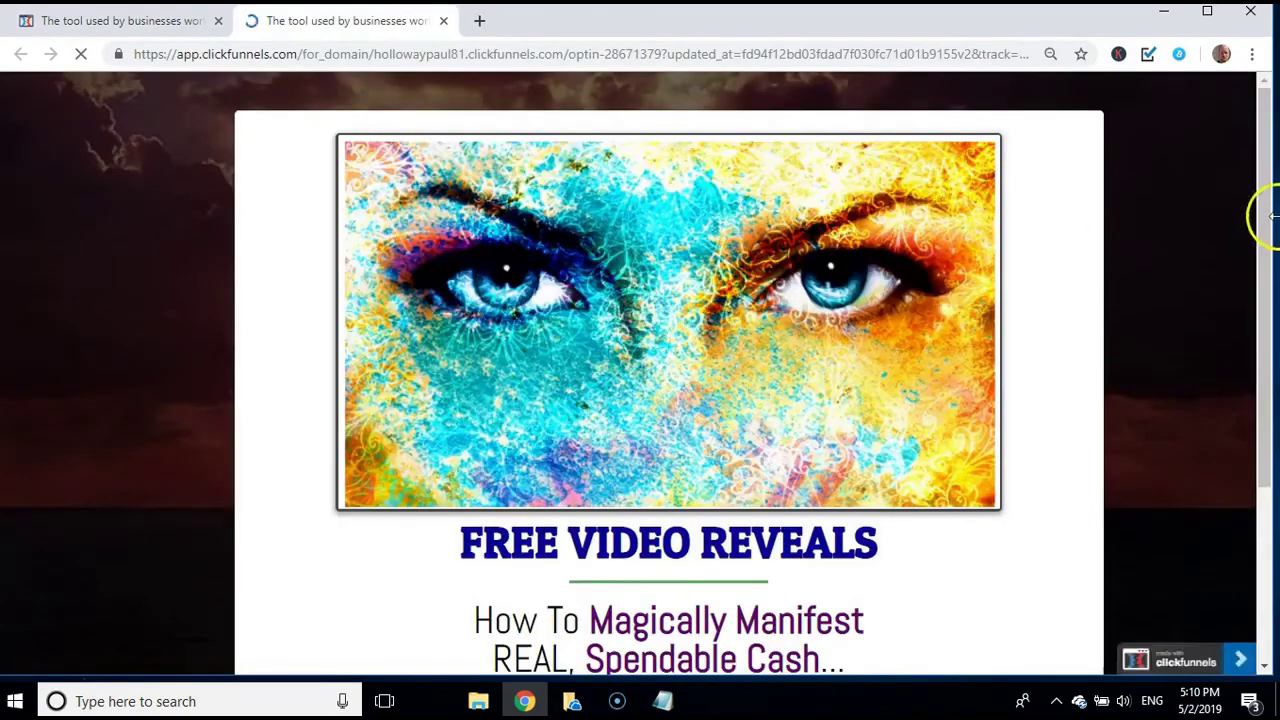
drag(1268, 268, 1271, 400)
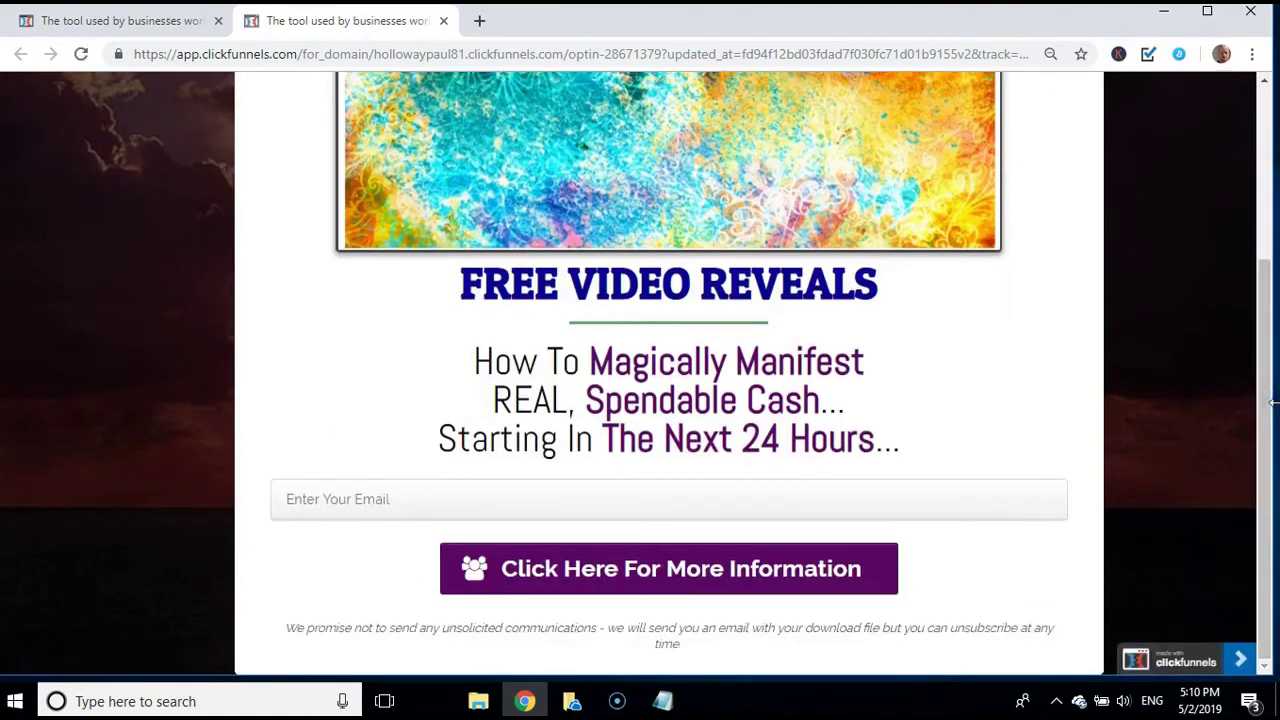
drag(1258, 330, 1260, 189)
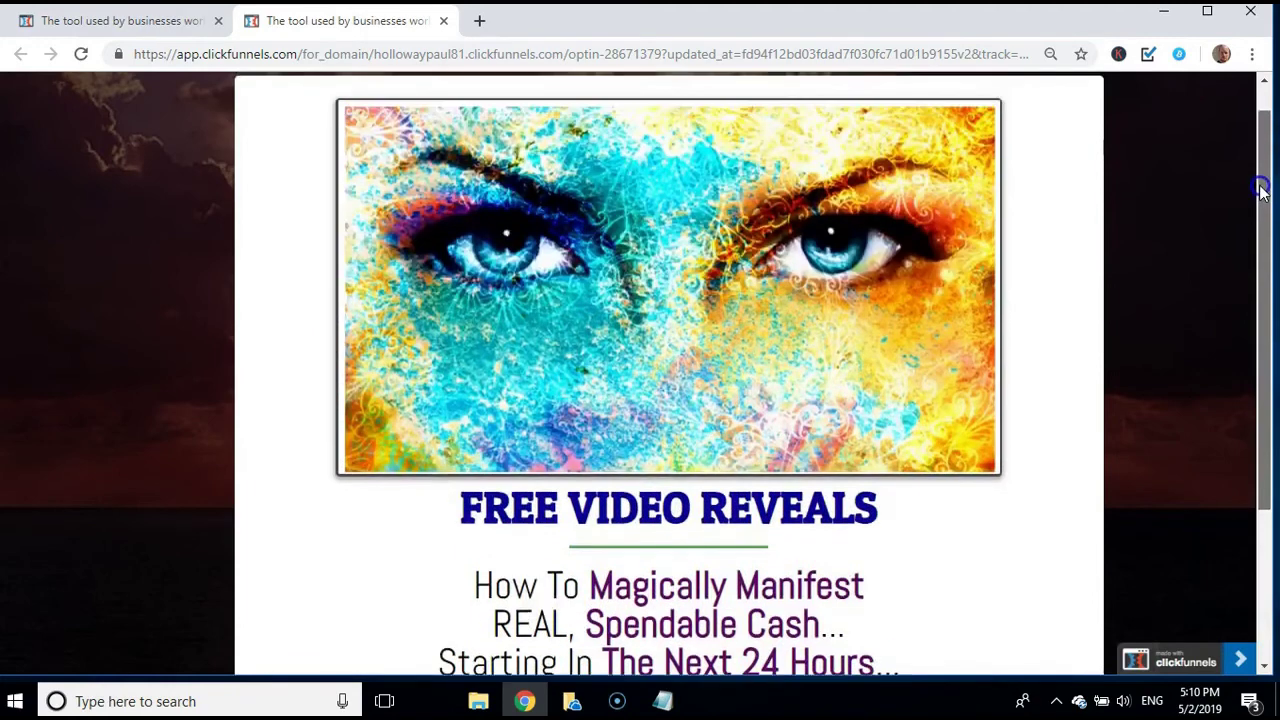
click(443, 21)
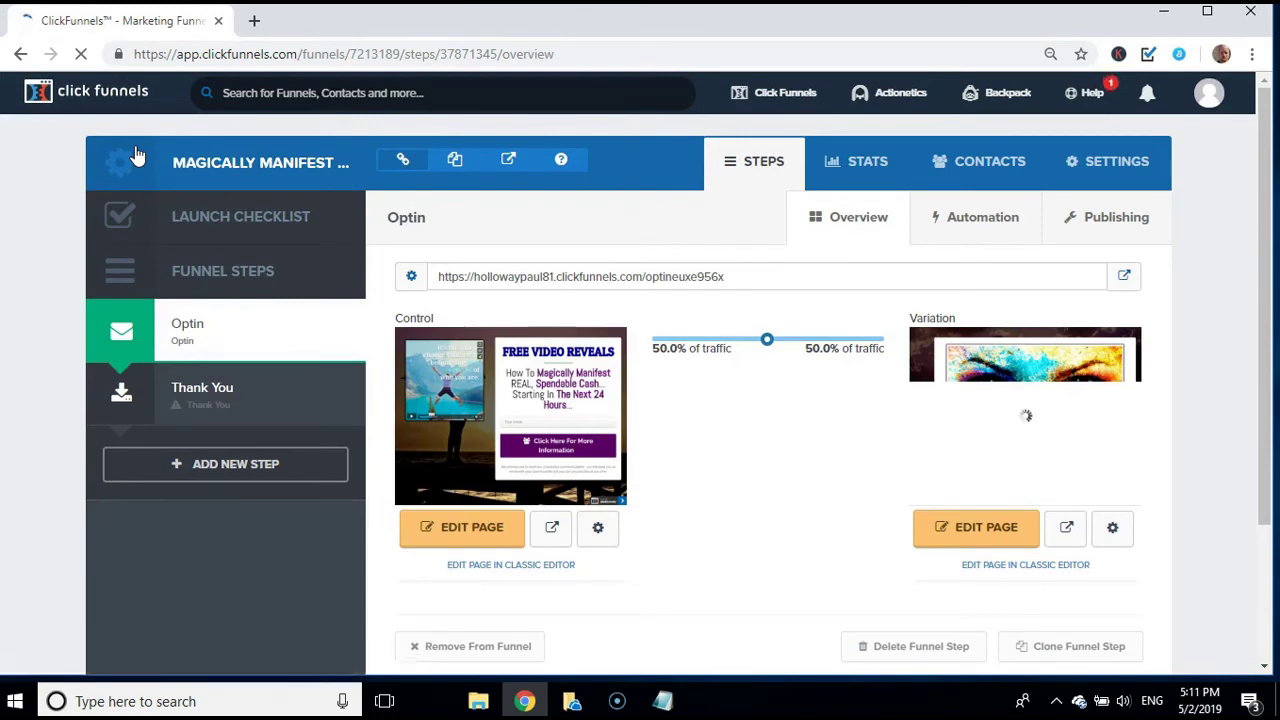
click(555, 535)
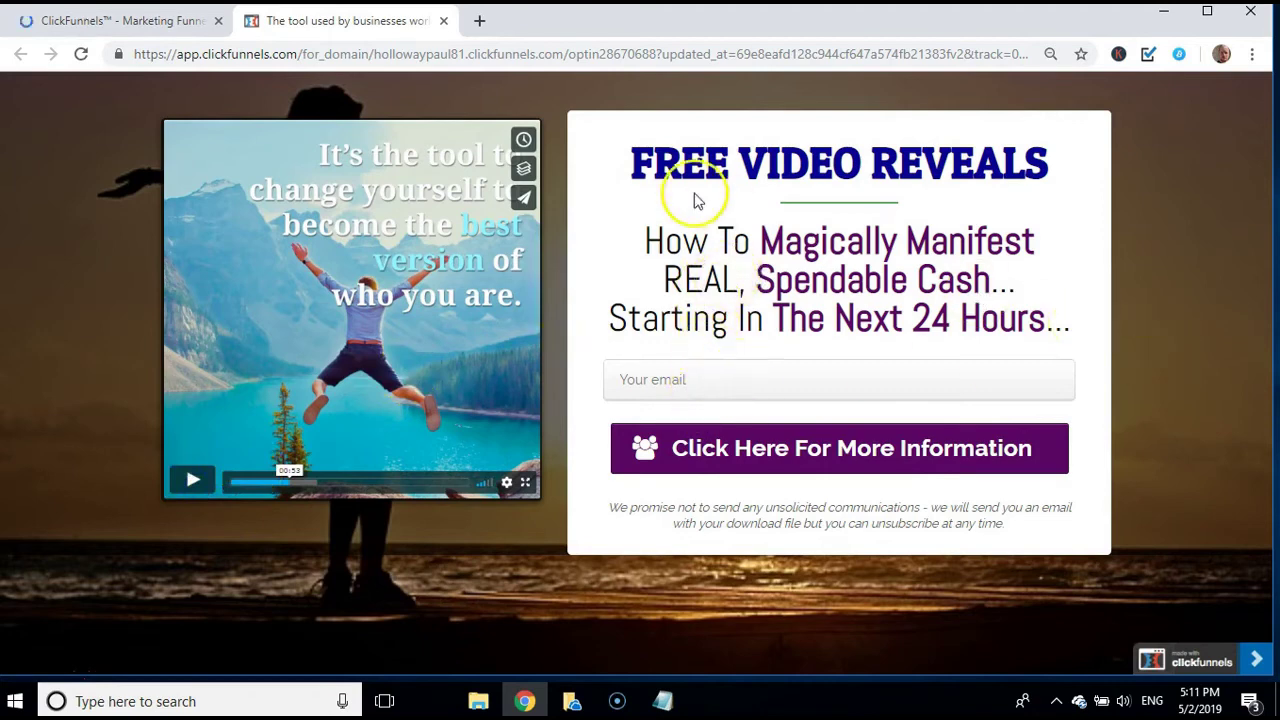
click(443, 20)
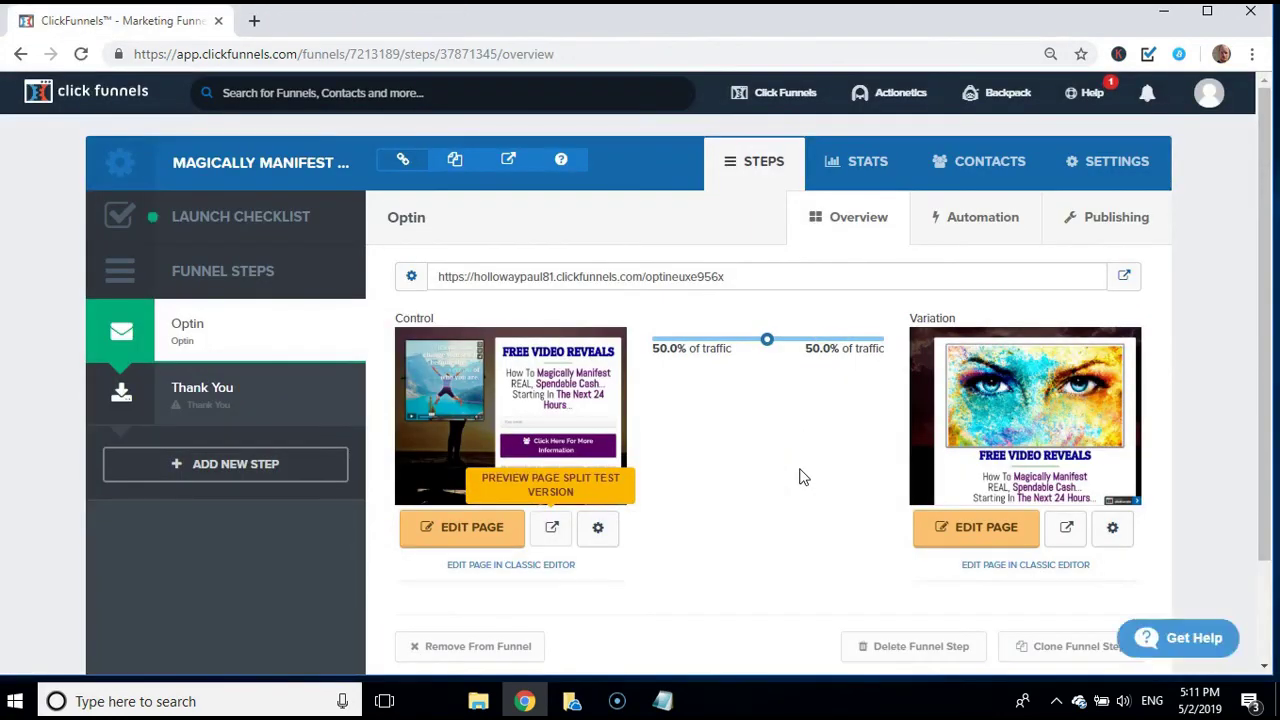
Apply the Mother Funnel Vintage Squeeze - 1 template to the funnel's Thank You step and open the page for editing
click(210, 408)
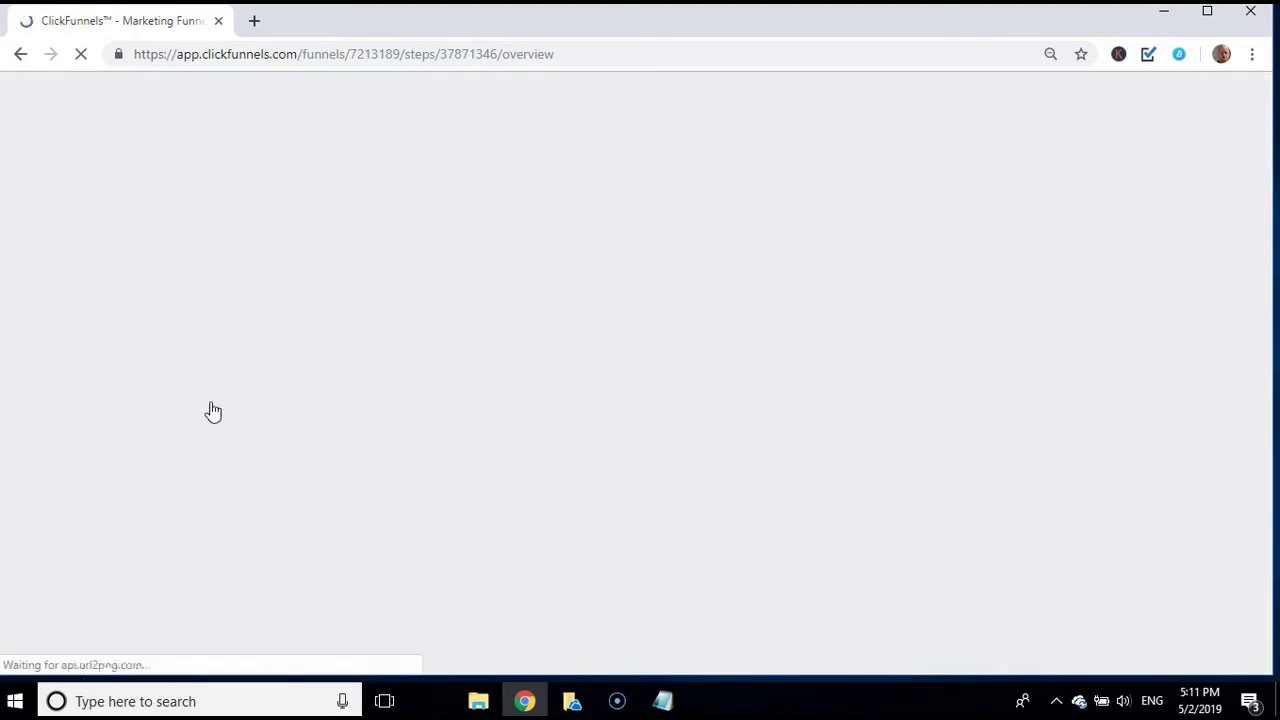
click(64, 677)
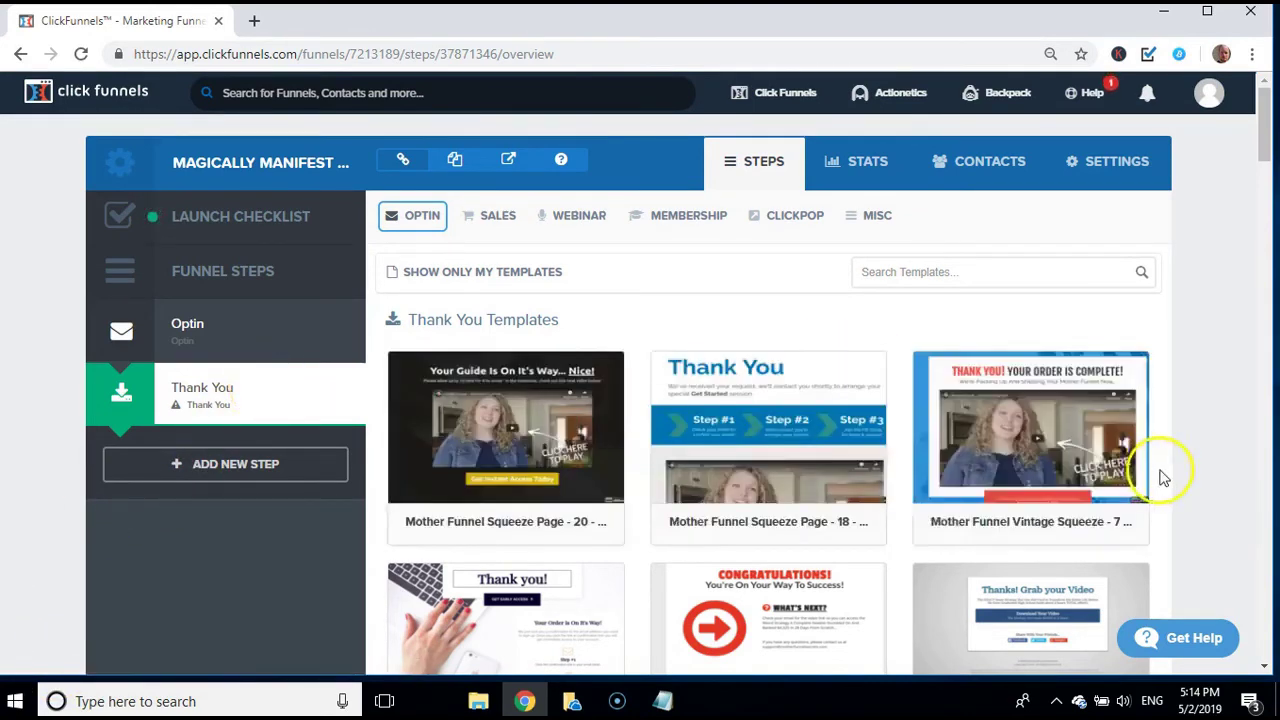
click(1265, 669)
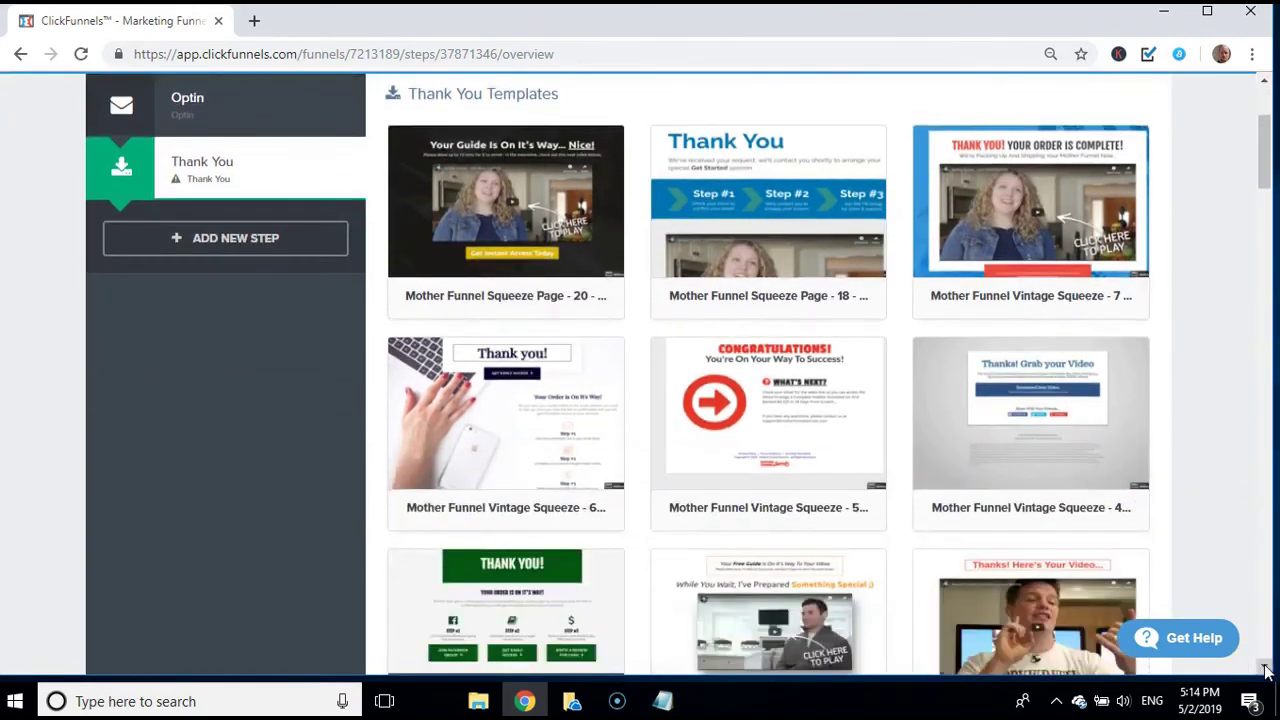
click(1265, 669)
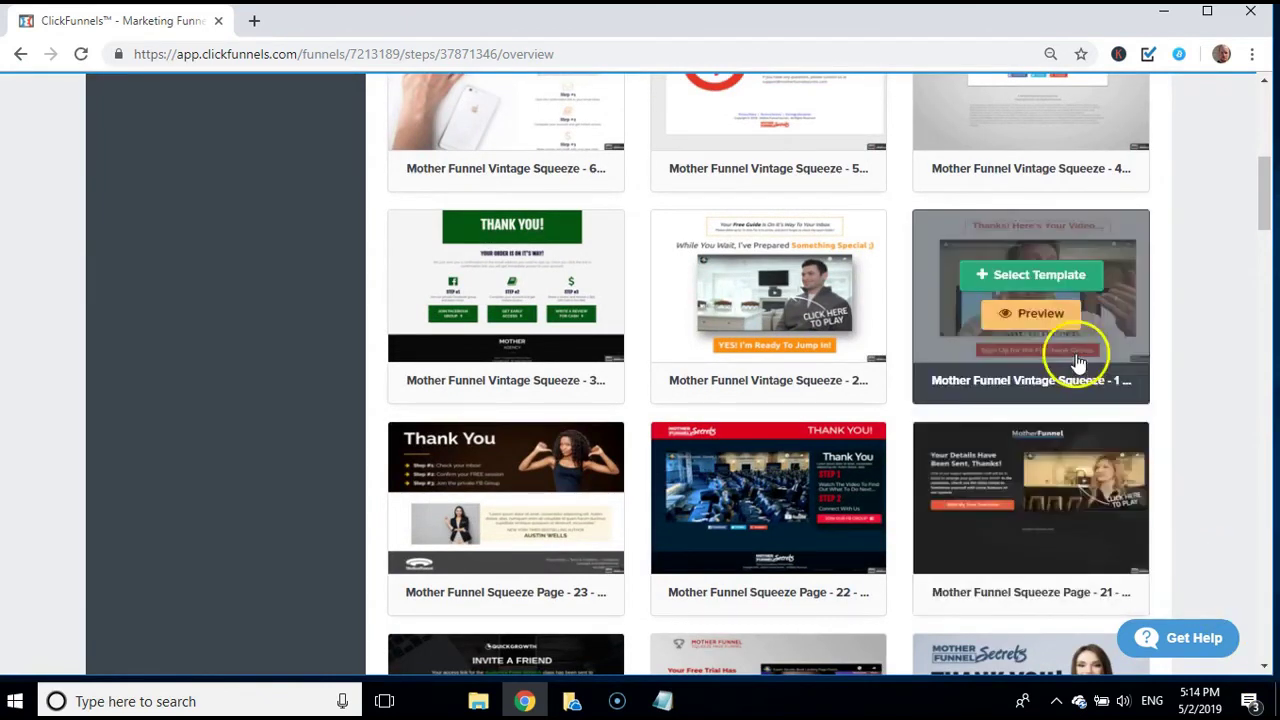
mouse_move(1055, 277)
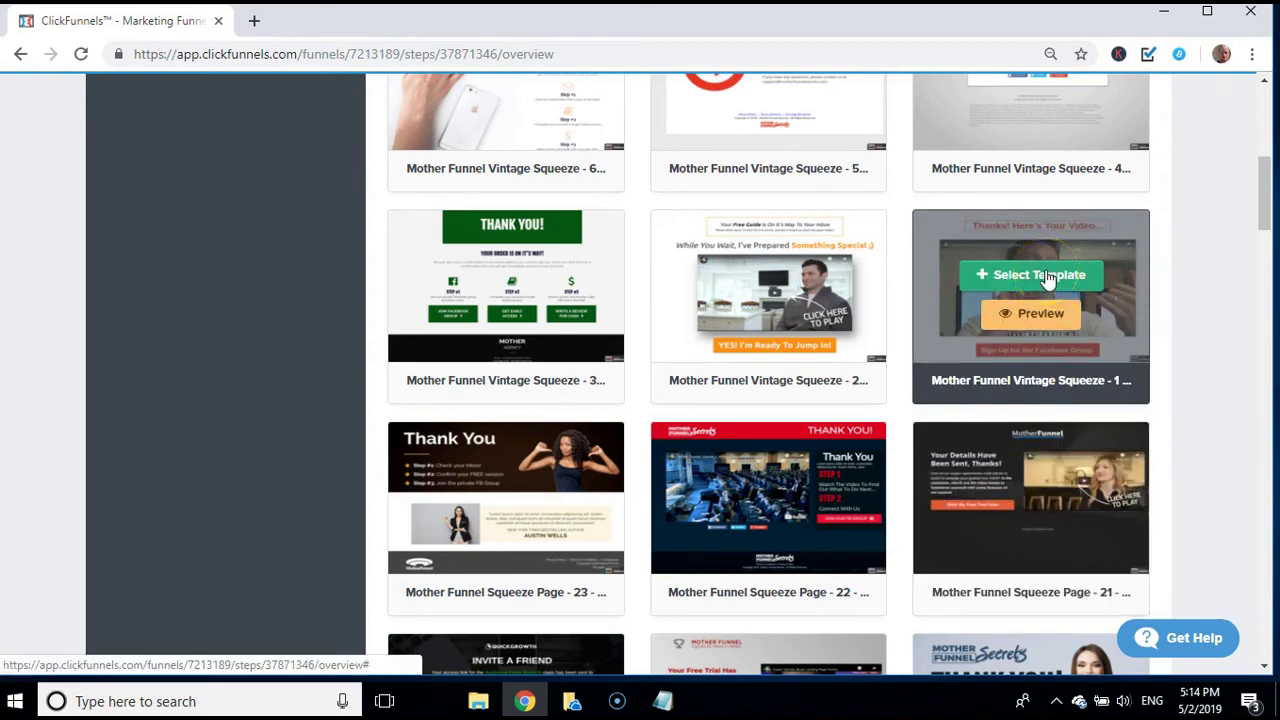
click(1047, 279)
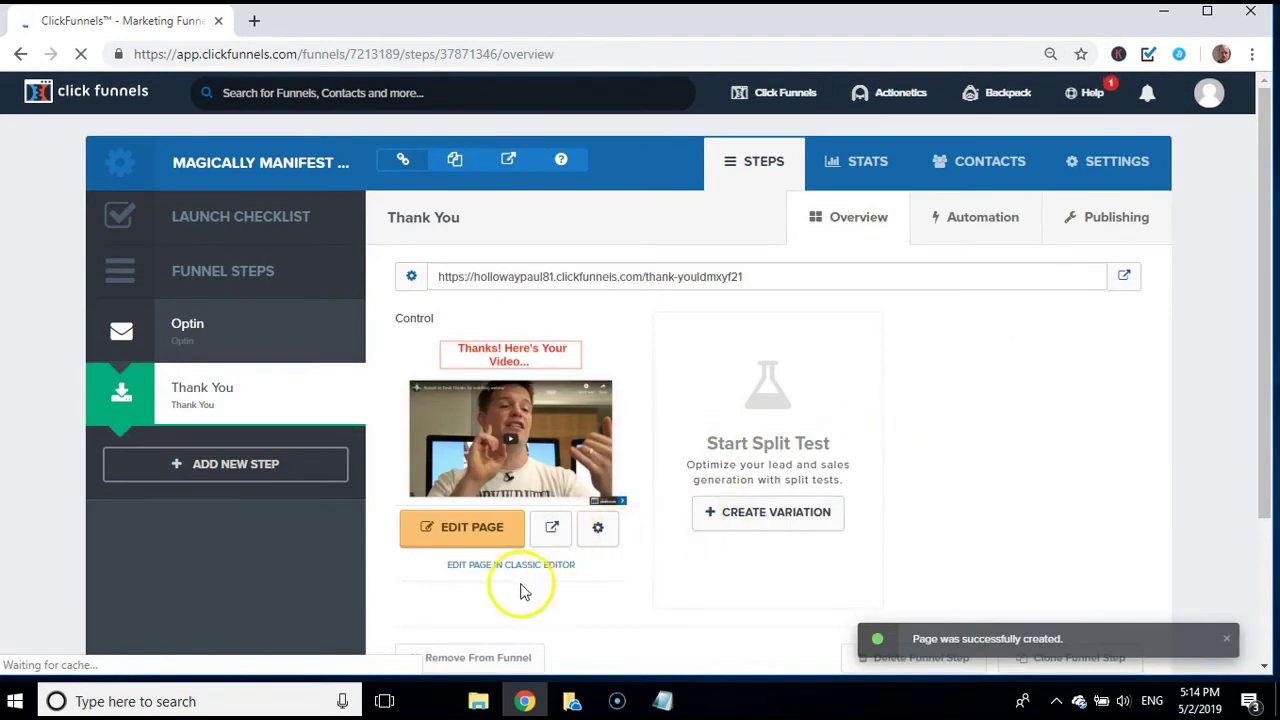
click(458, 530)
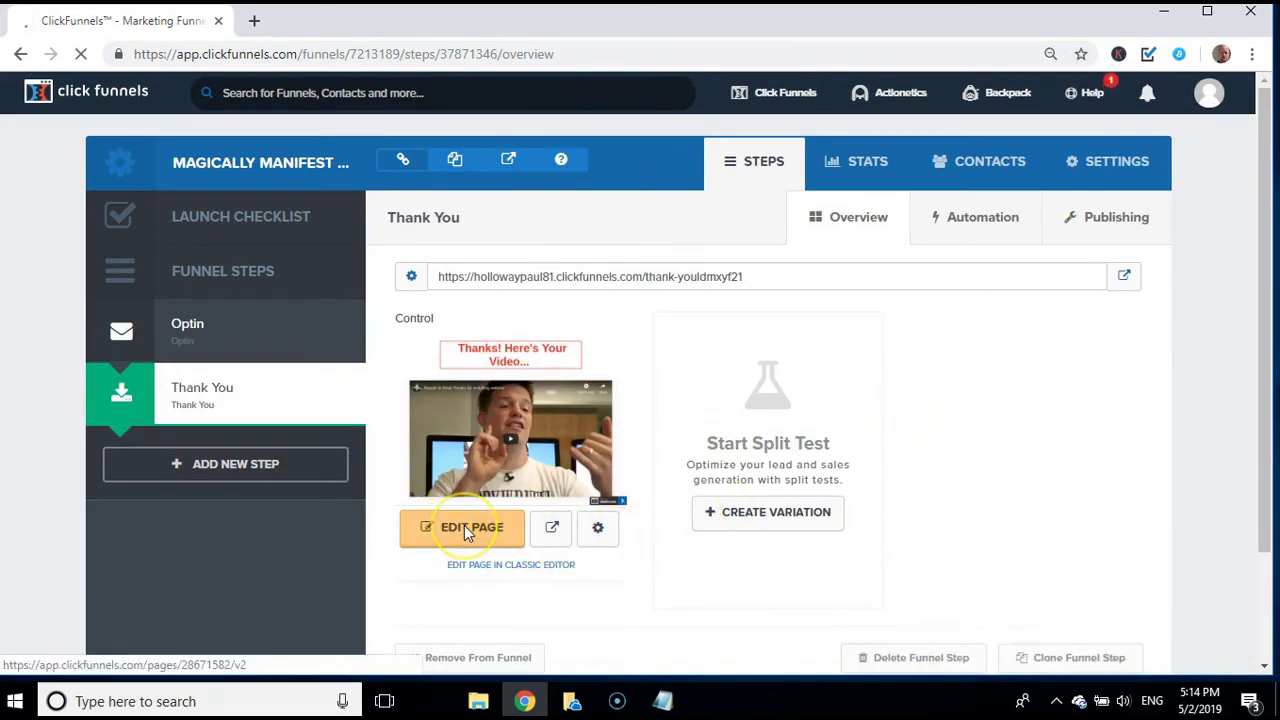
click(452, 532)
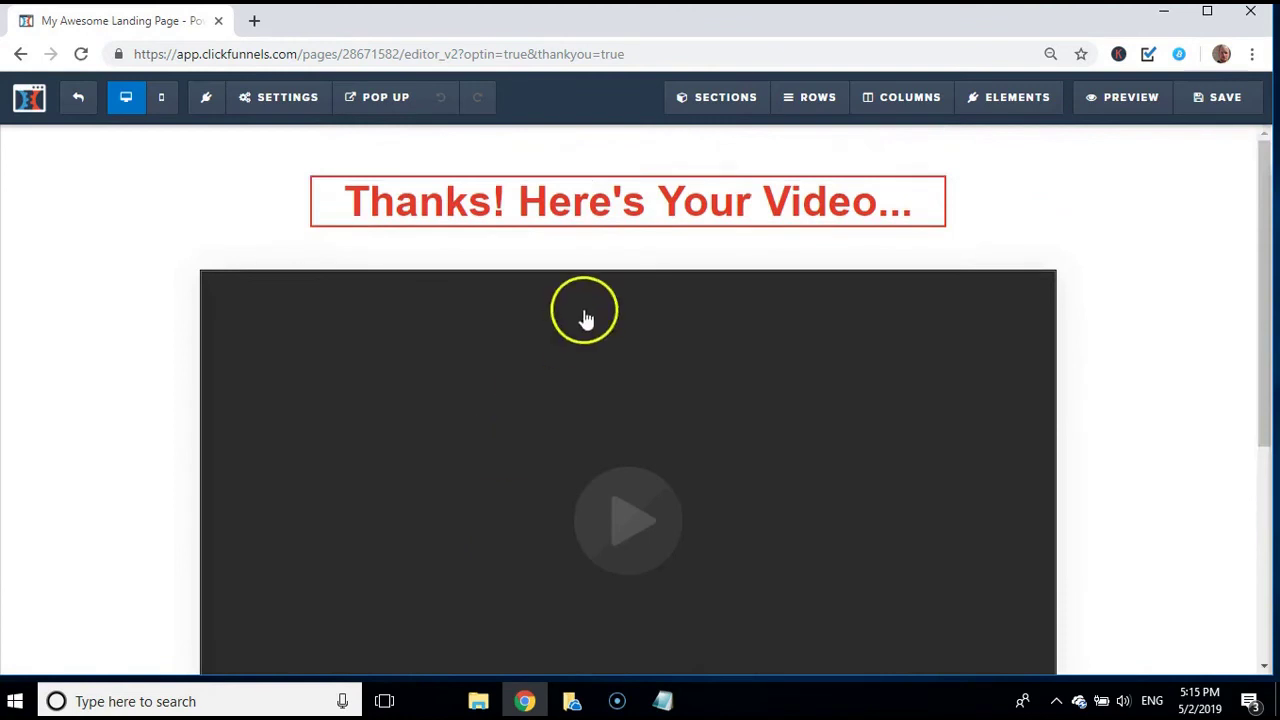
Delete the "Thanks! Here's Your Video..." headline together with its emptied row and section
mouse_move(880, 205)
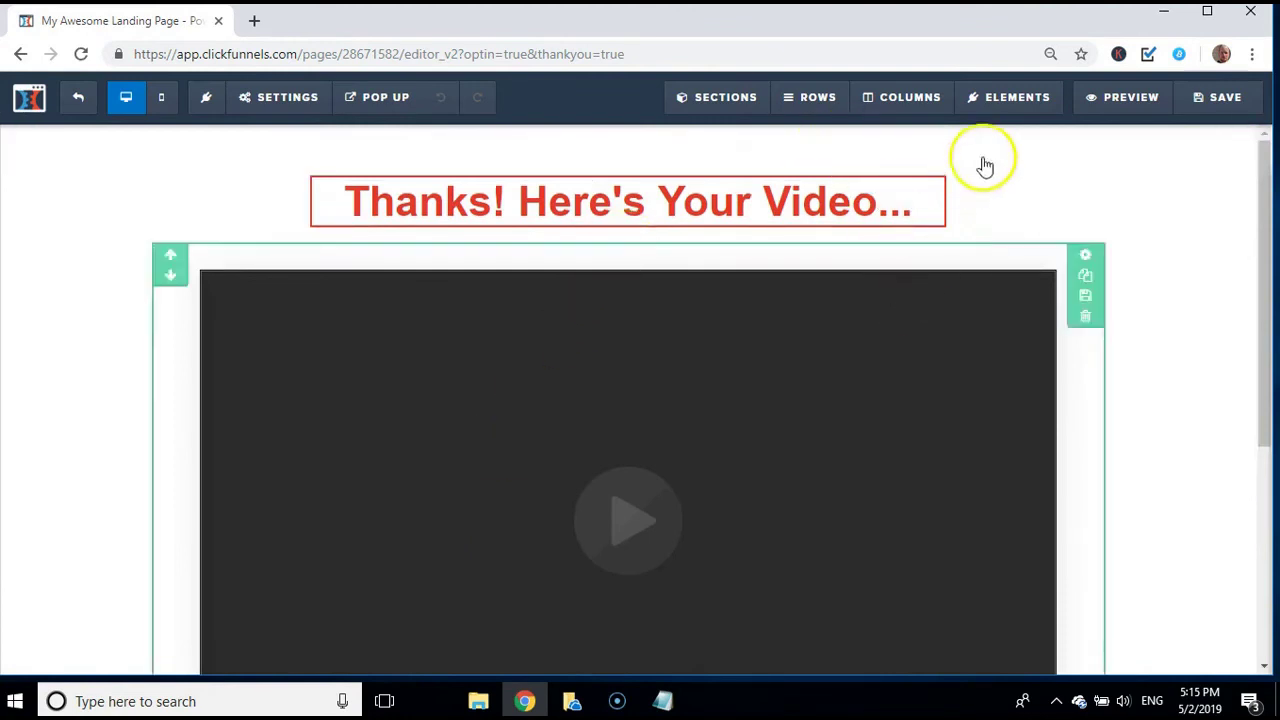
mouse_move(986, 163)
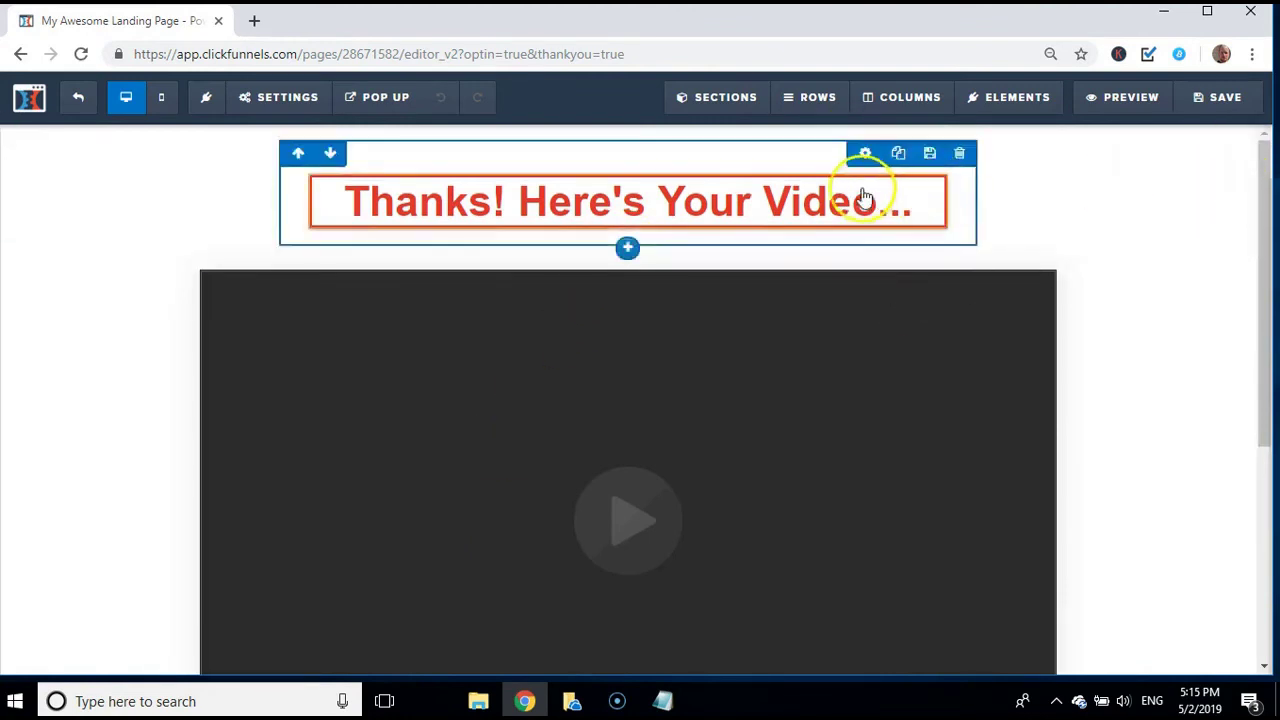
mouse_move(877, 183)
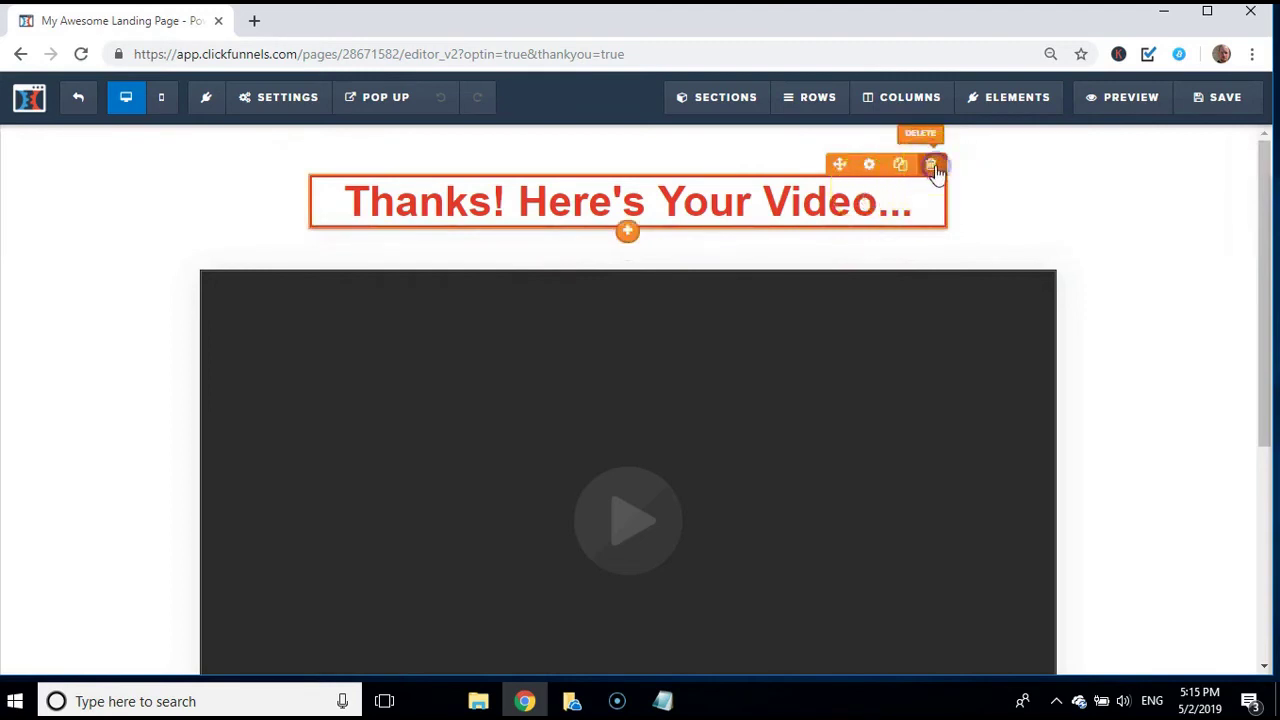
click(932, 166)
click(728, 160)
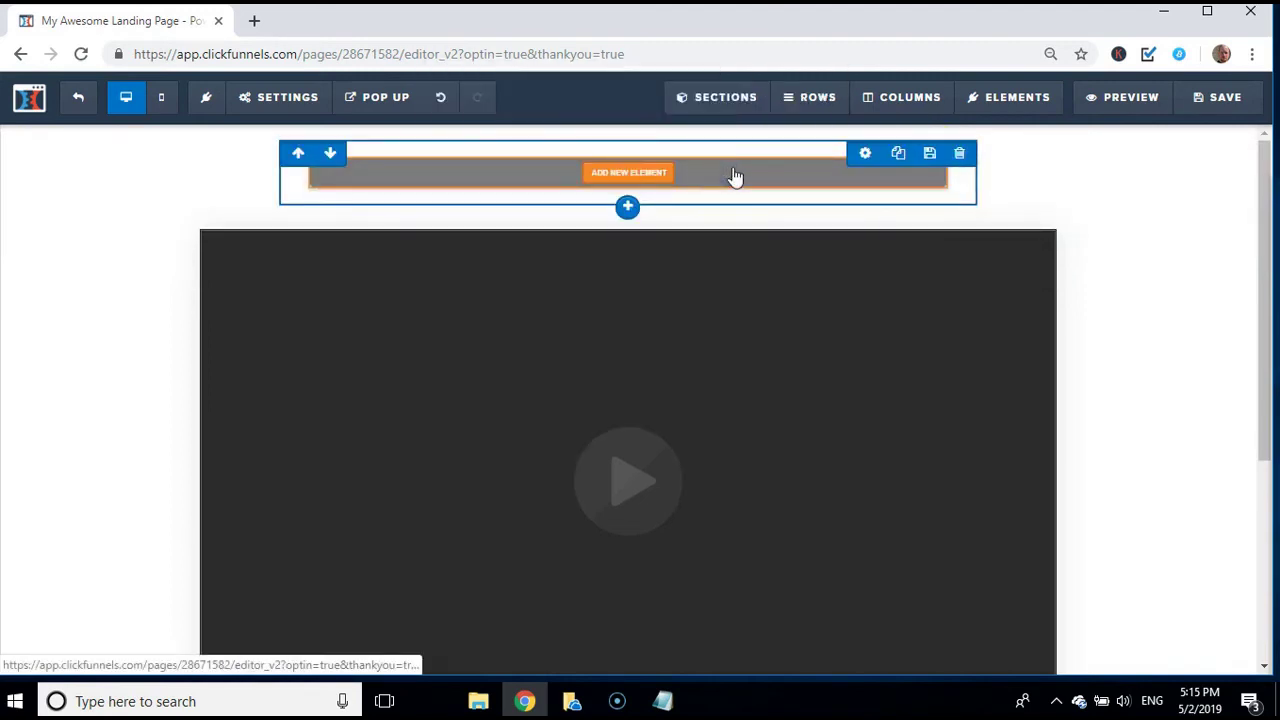
click(959, 155)
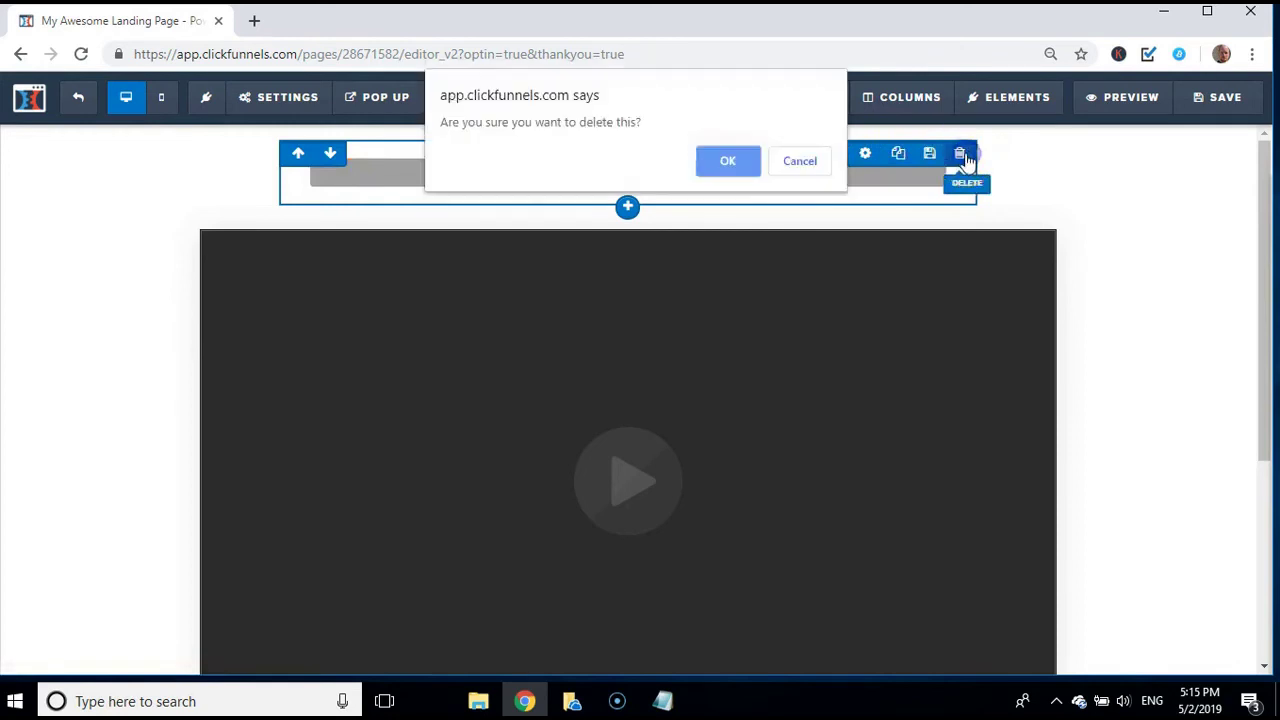
click(734, 165)
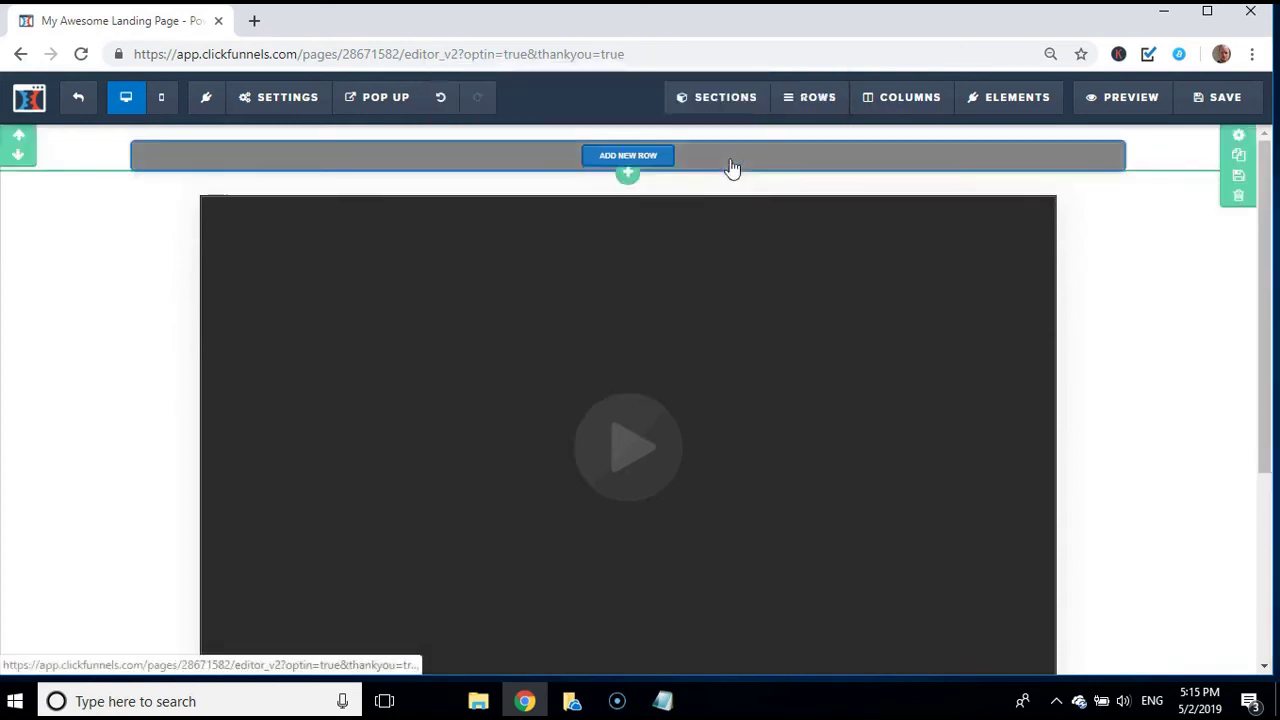
click(1238, 197)
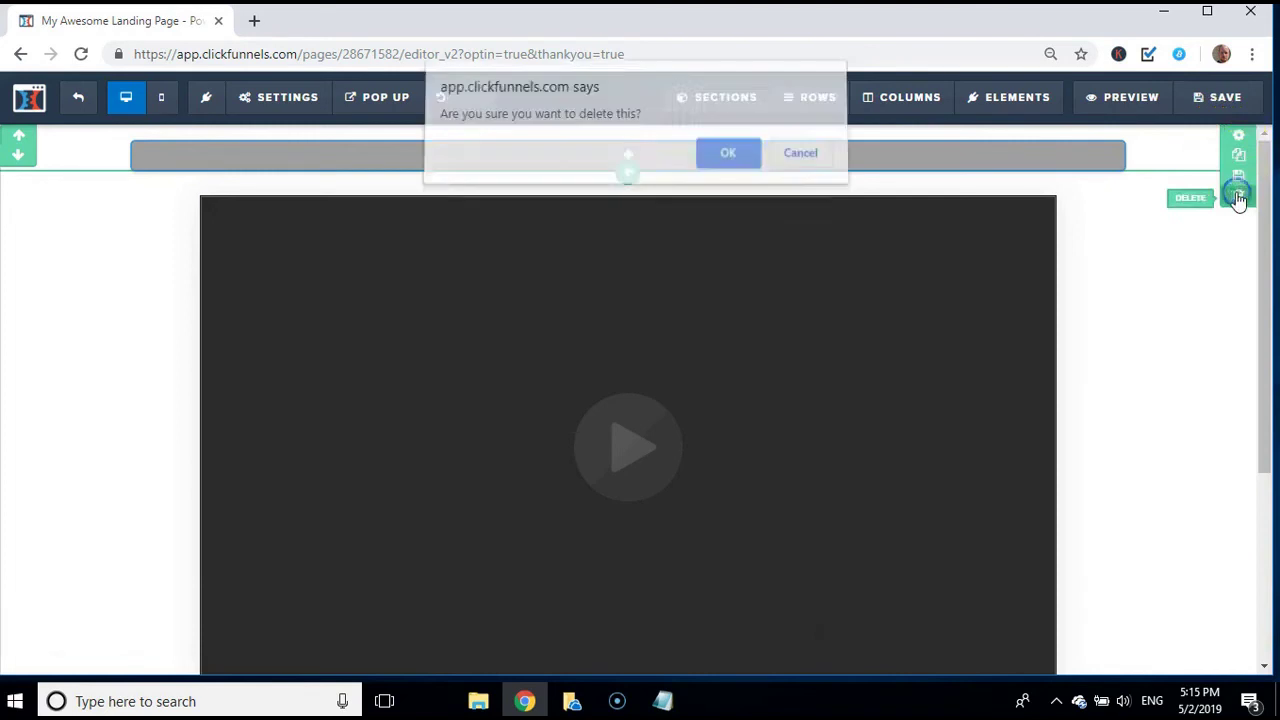
click(720, 162)
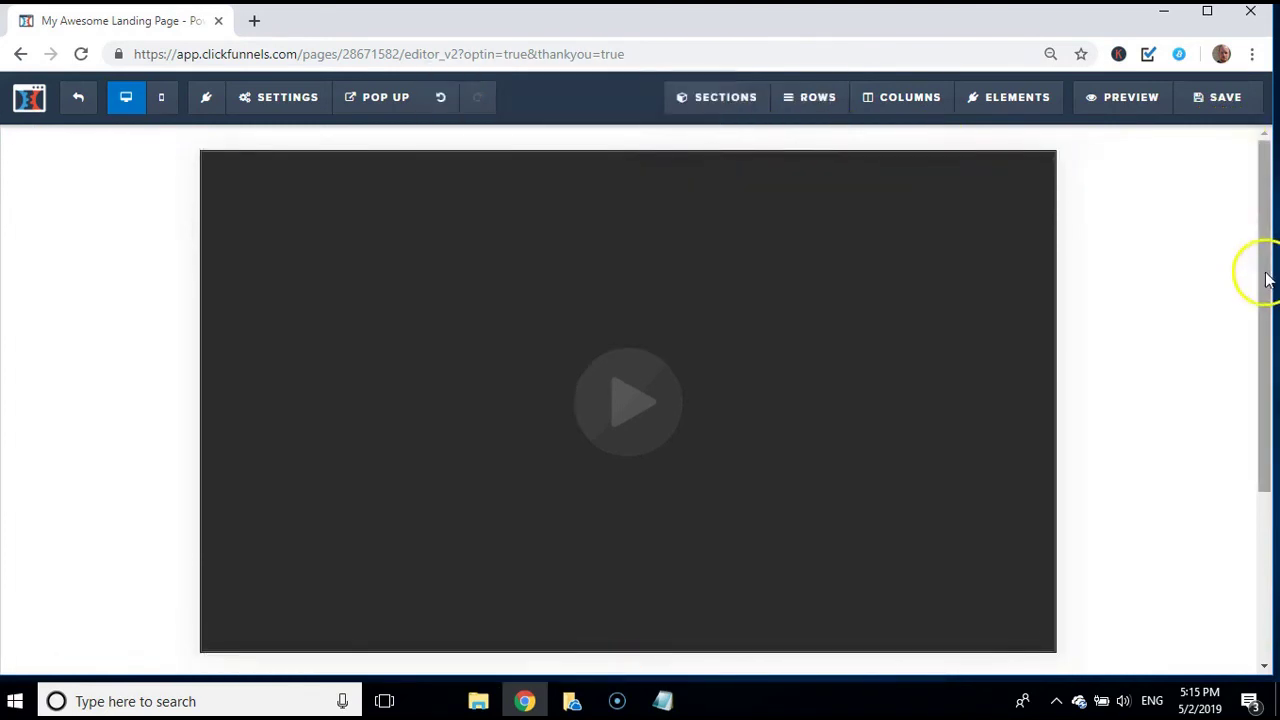
Delete the footer row with the logo, copyright and policy links, along with its section
drag(1268, 294, 1272, 440)
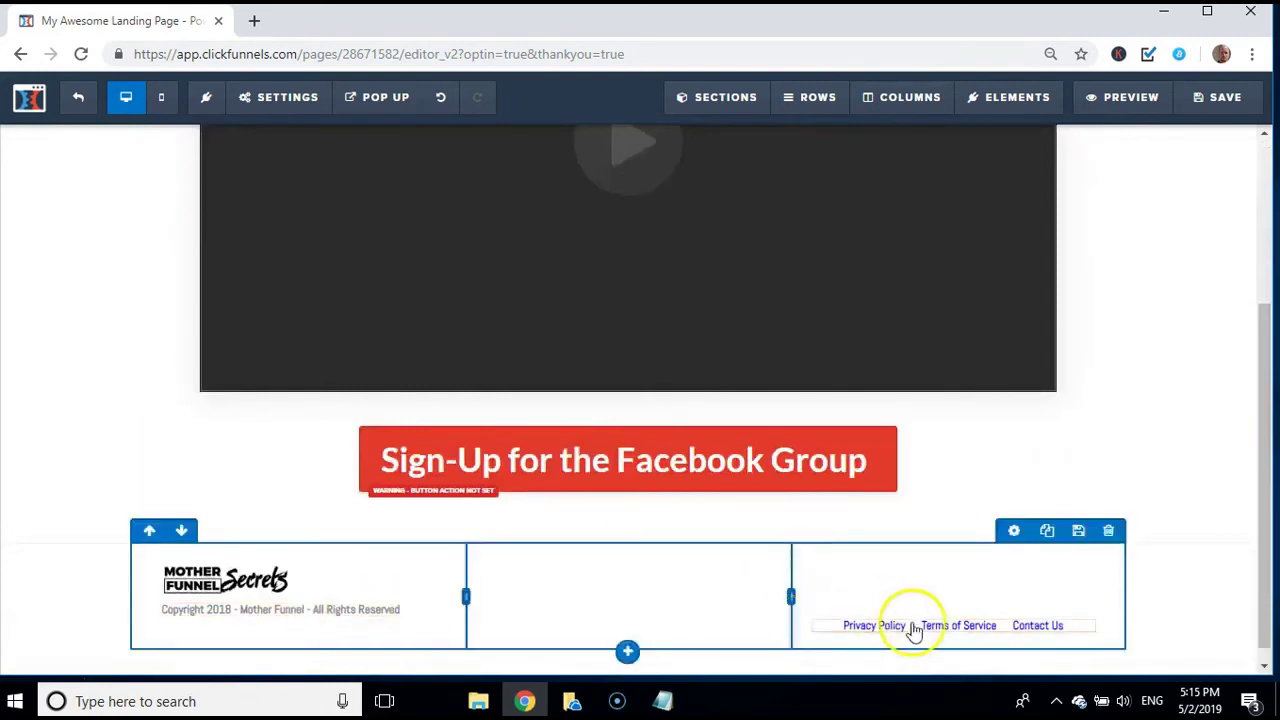
click(1110, 531)
click(716, 162)
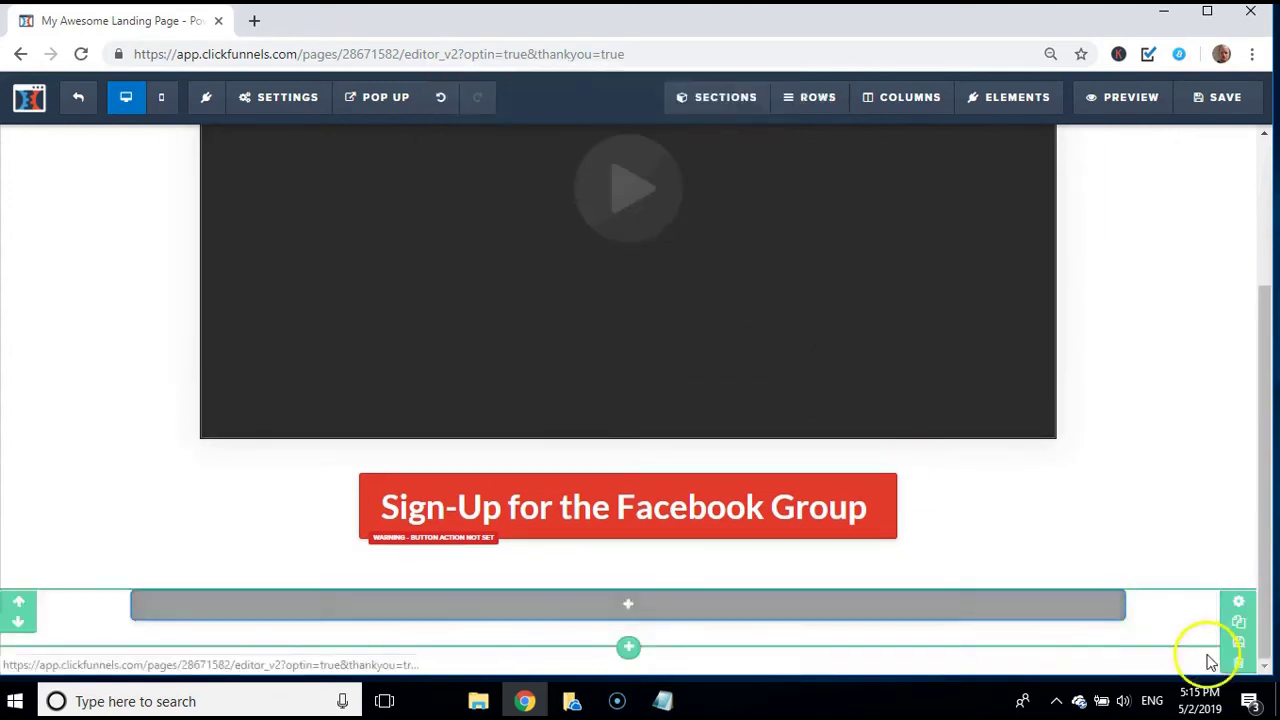
click(1240, 665)
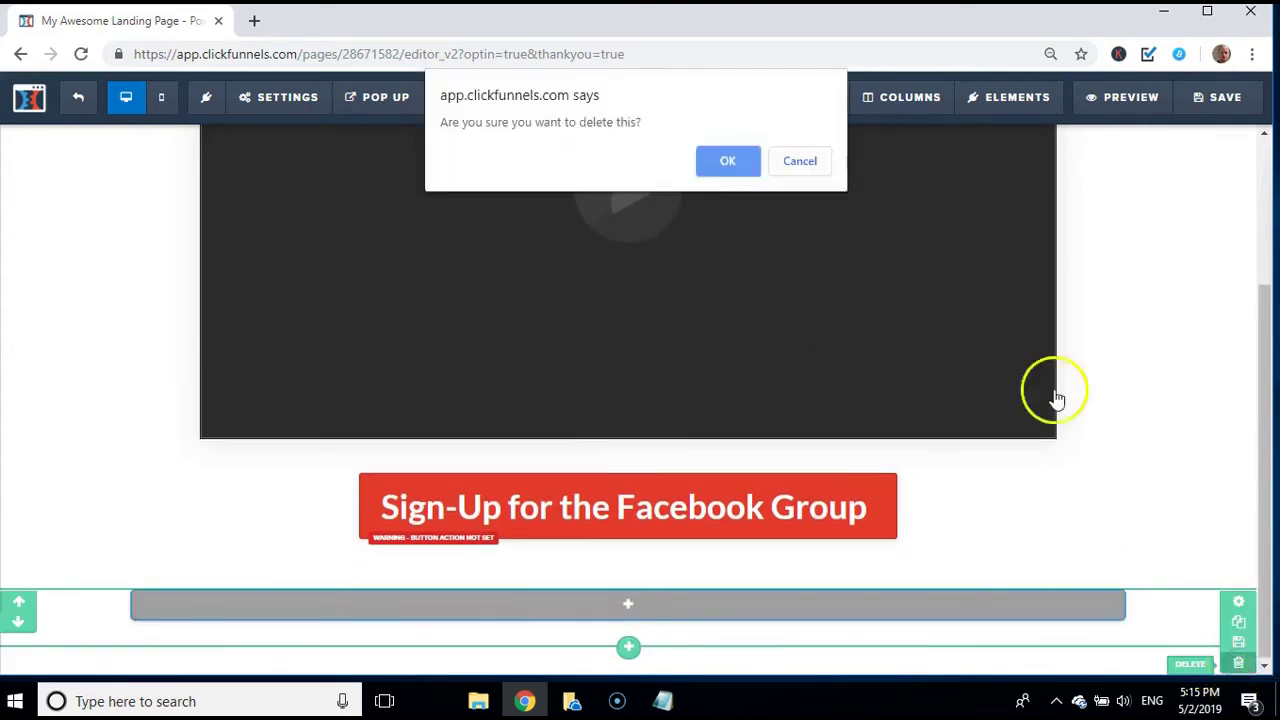
click(719, 160)
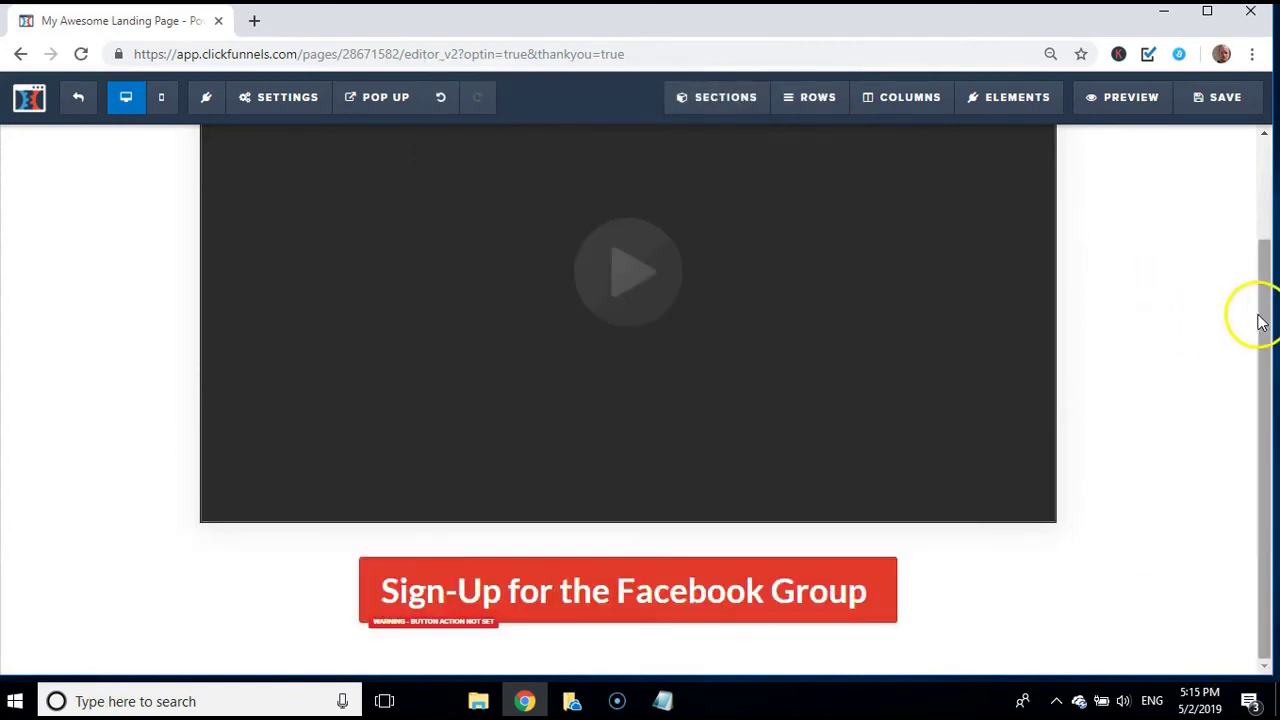
drag(1262, 322, 1228, 200)
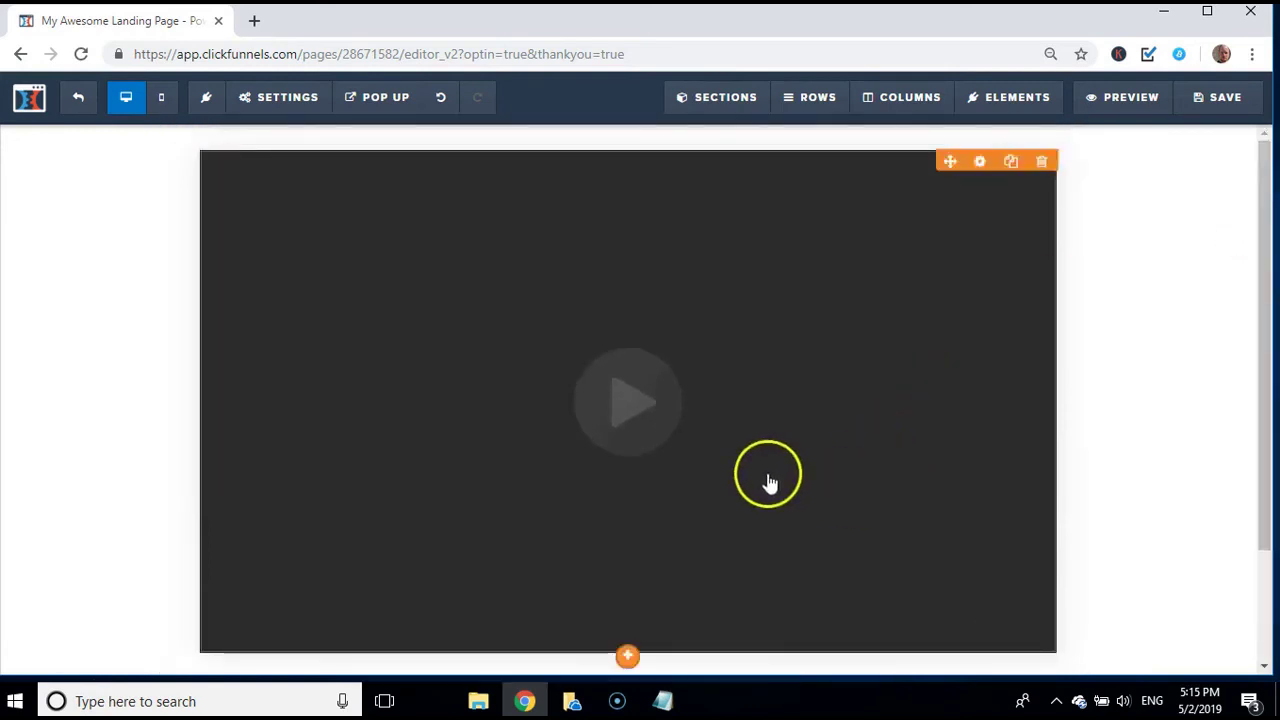
click(663, 701)
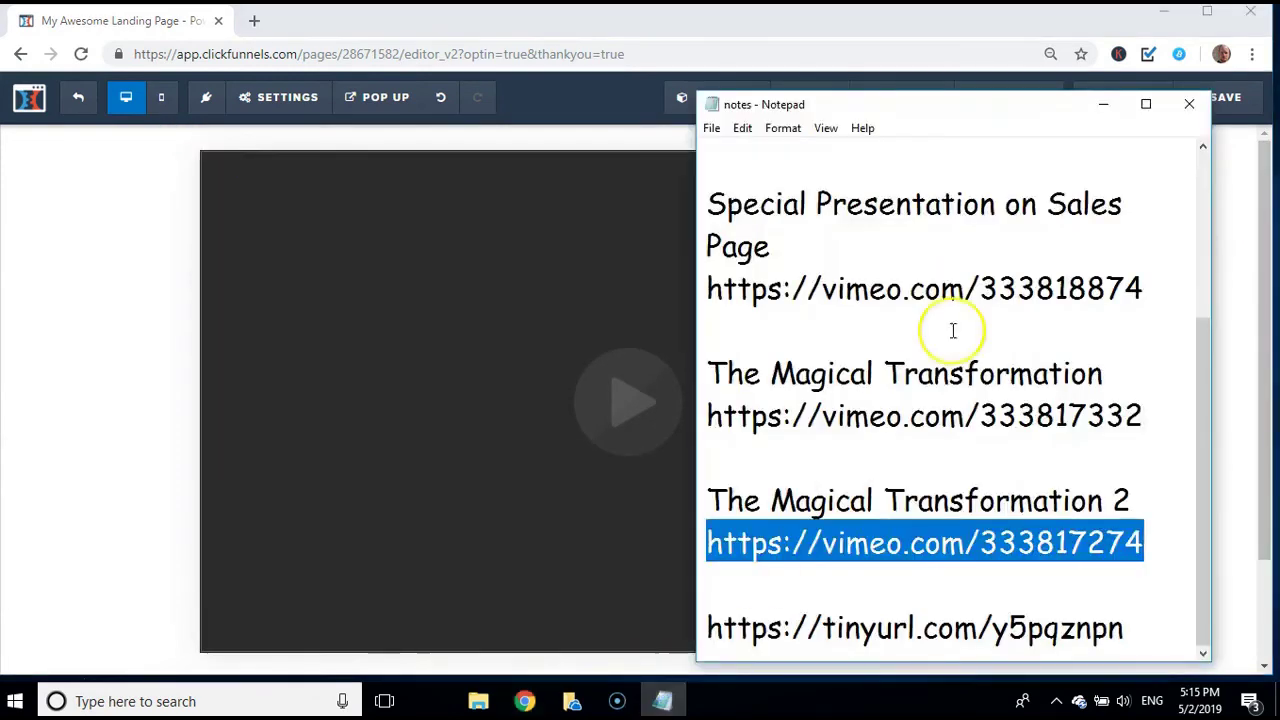
click(1088, 418)
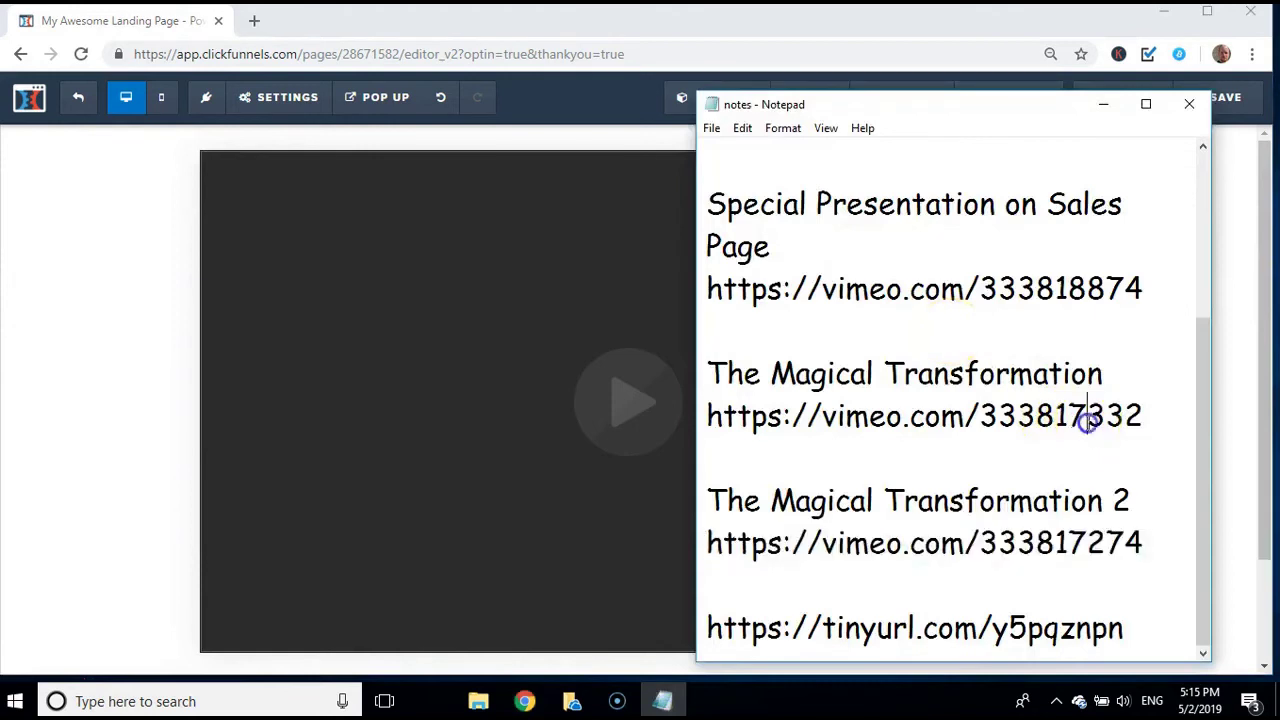
drag(1158, 420, 695, 420)
key(ctrl+c)
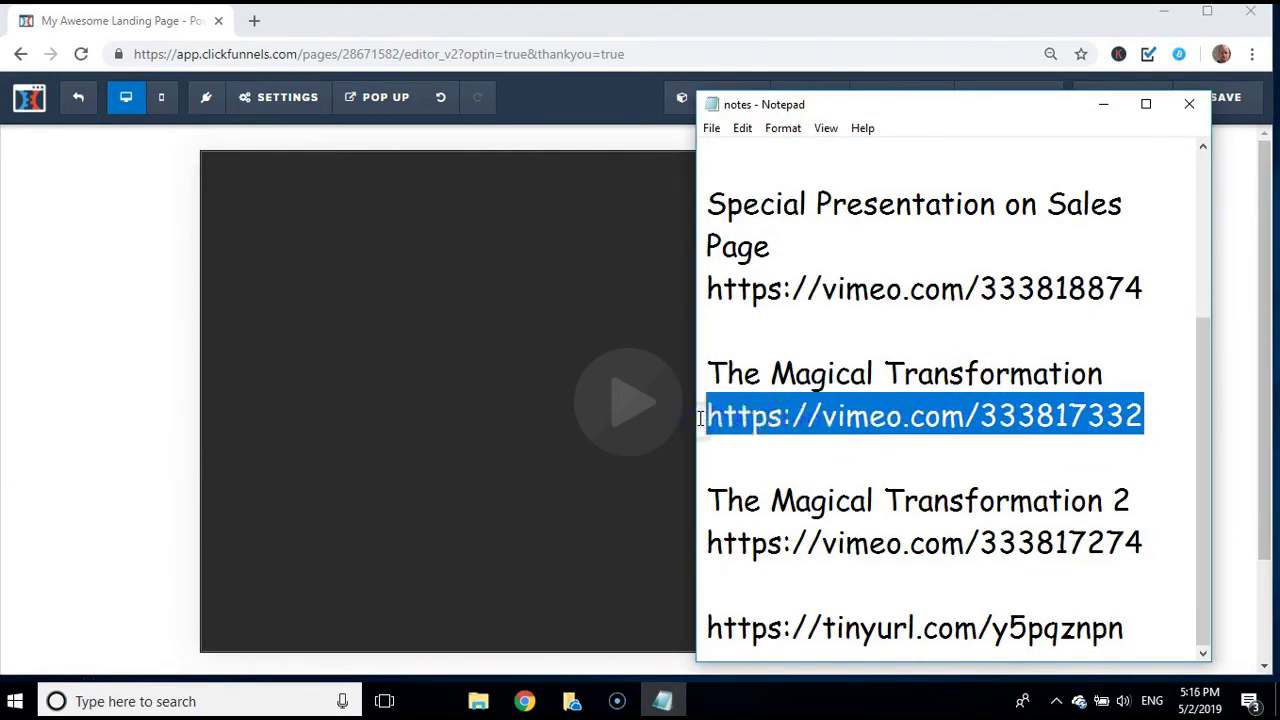
click(394, 363)
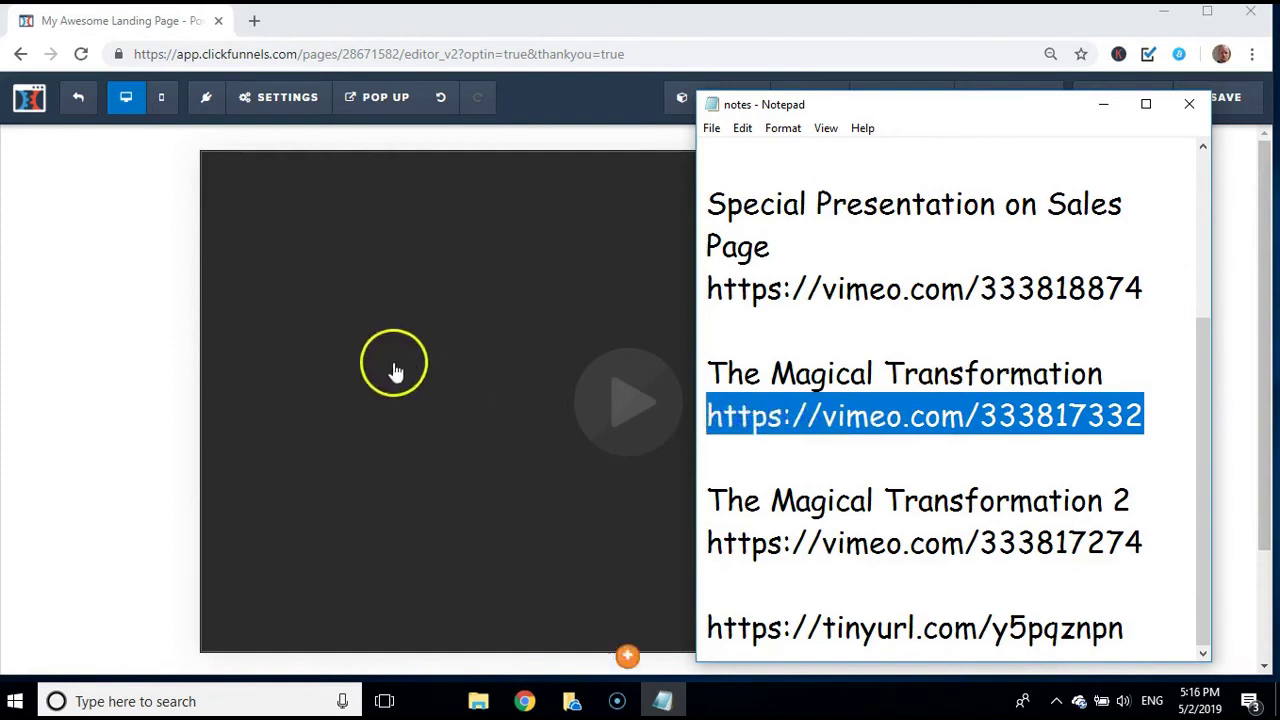
click(657, 352)
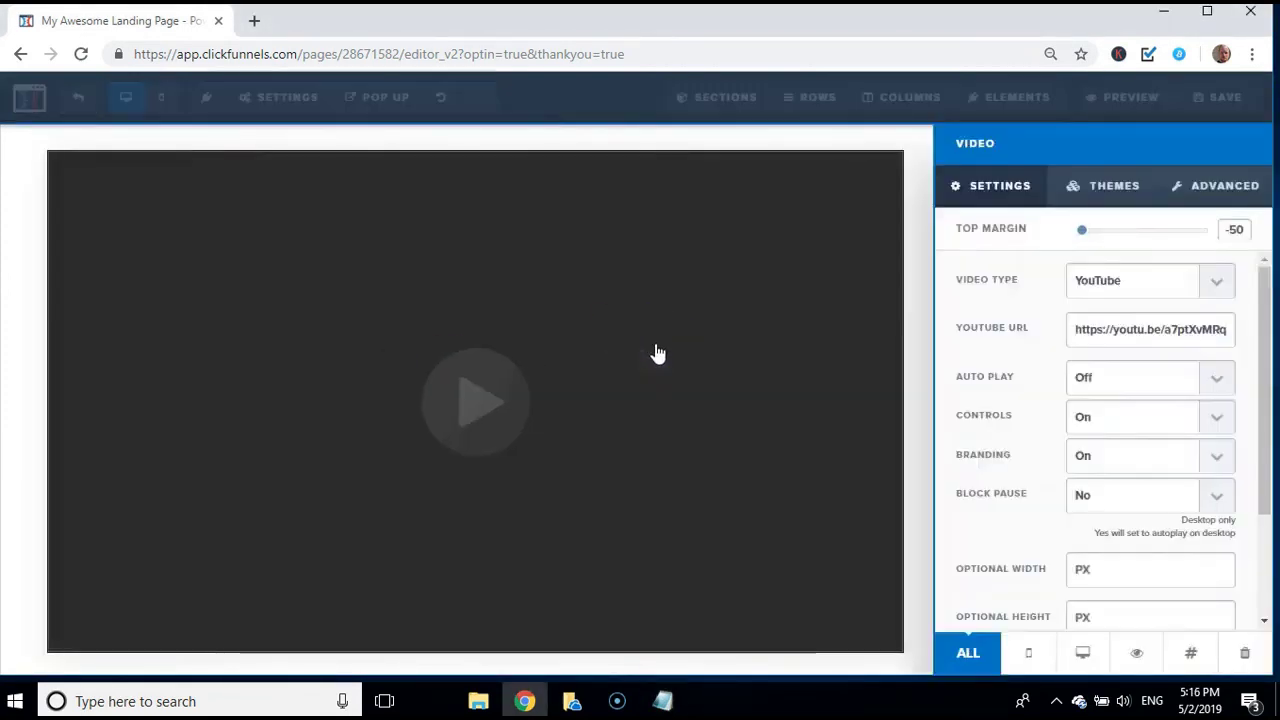
click(1183, 287)
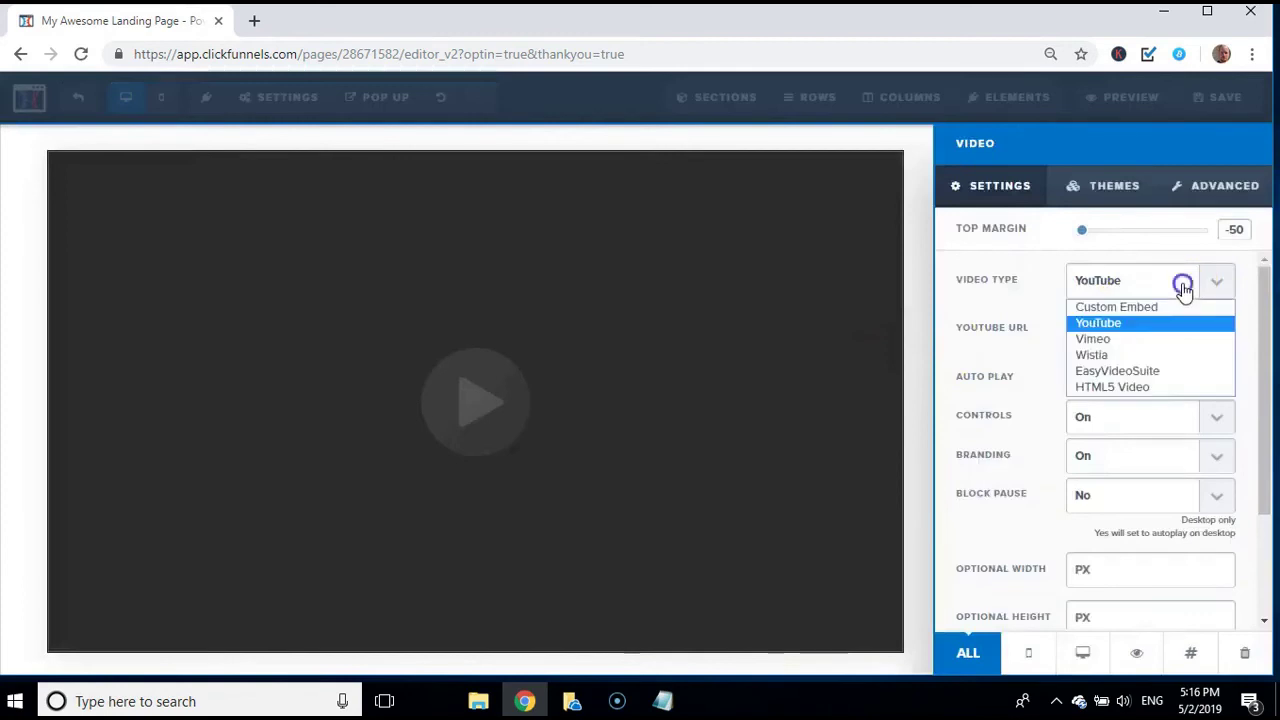
click(1108, 339)
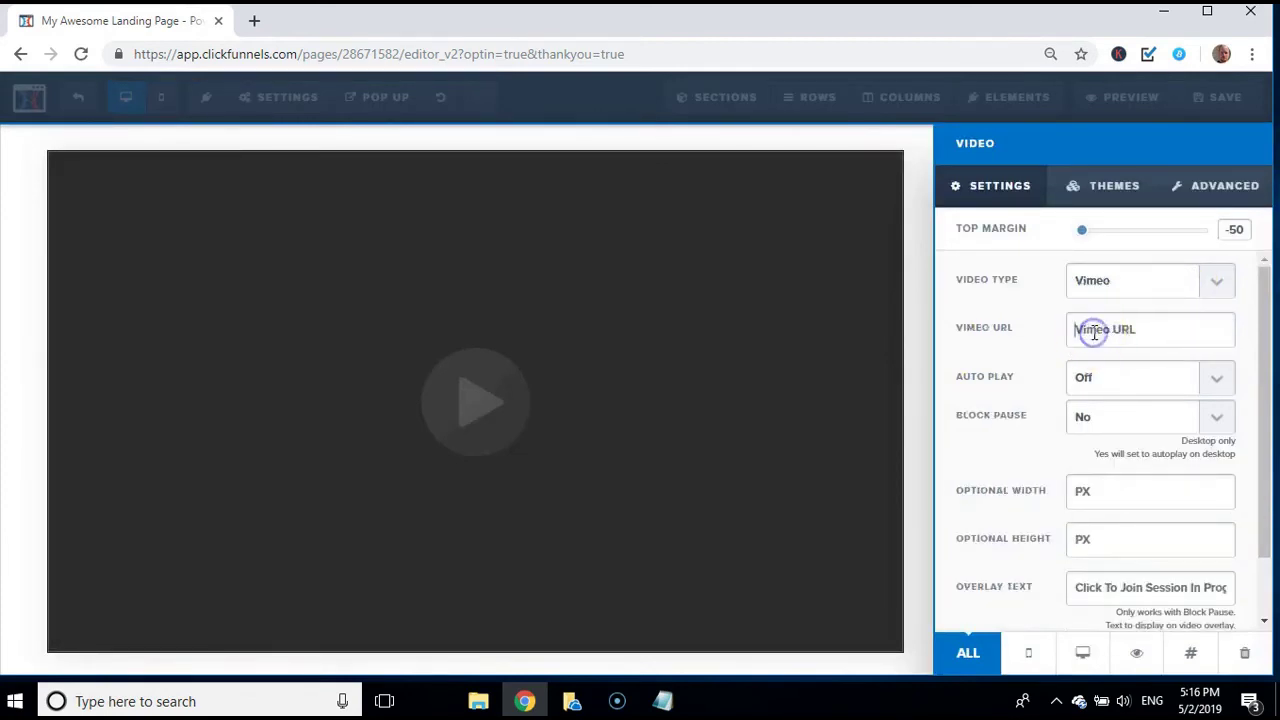
key(ctrl+v)
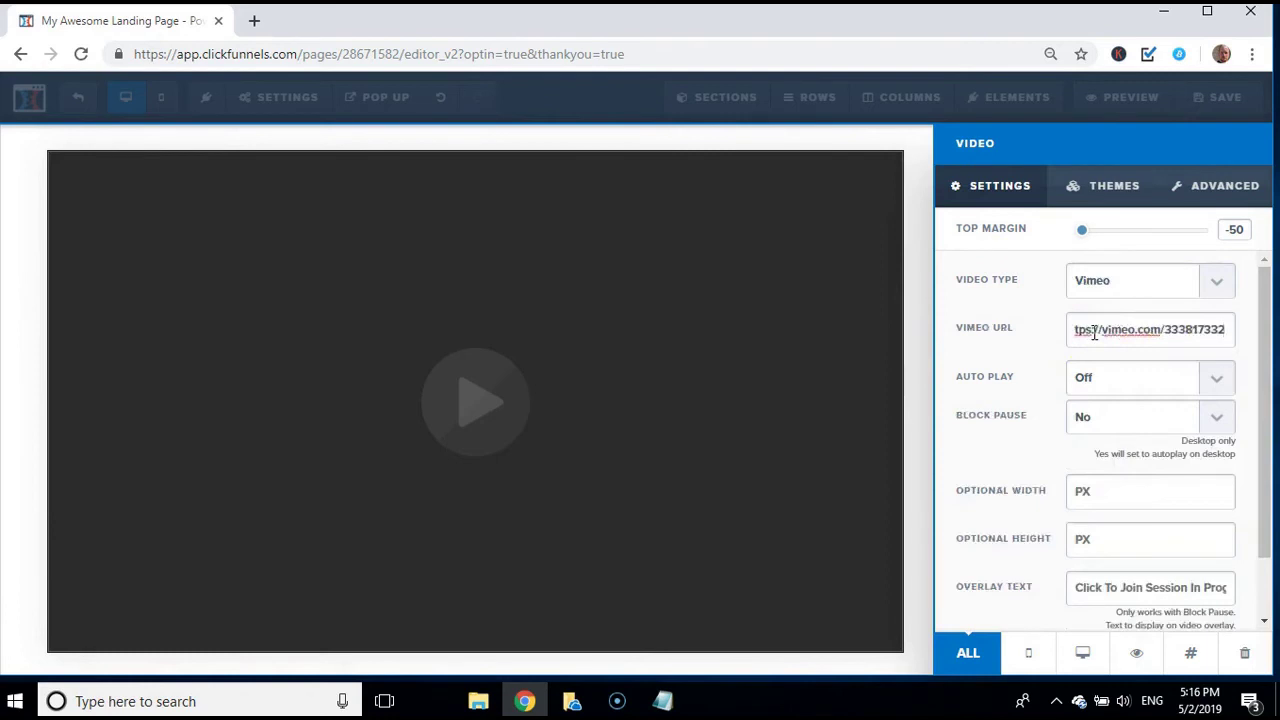
click(1131, 386)
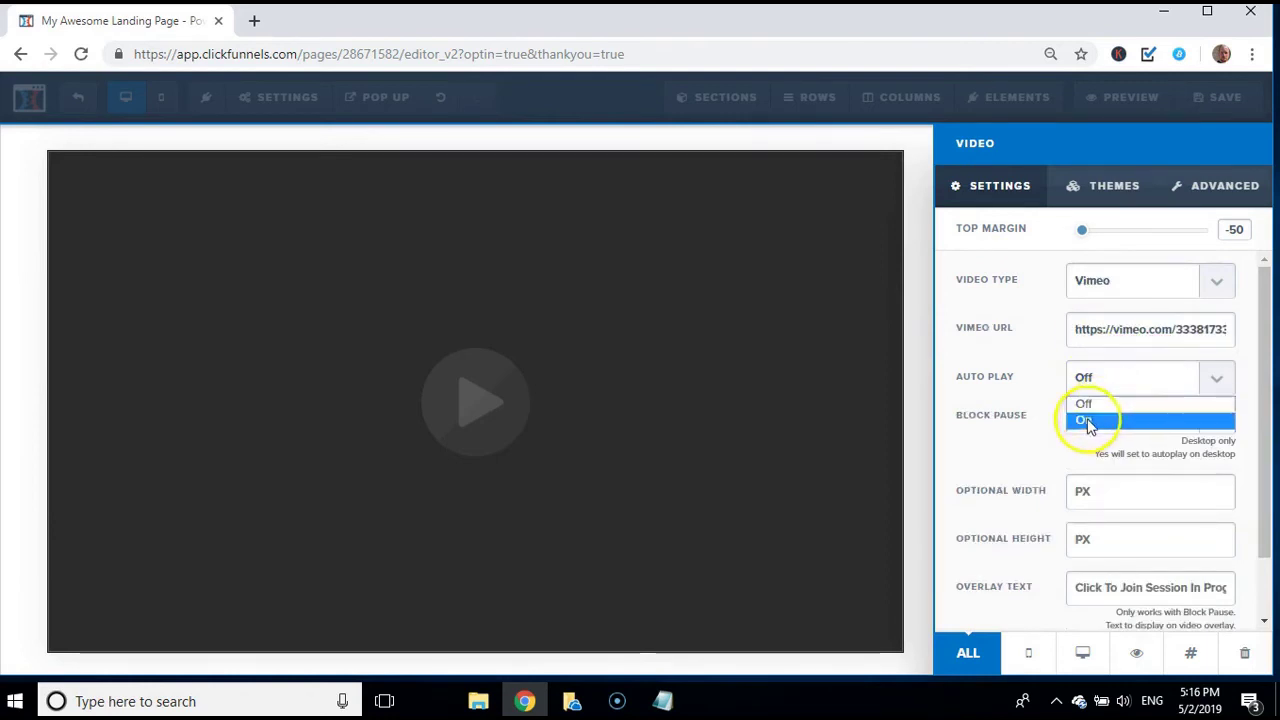
click(1088, 422)
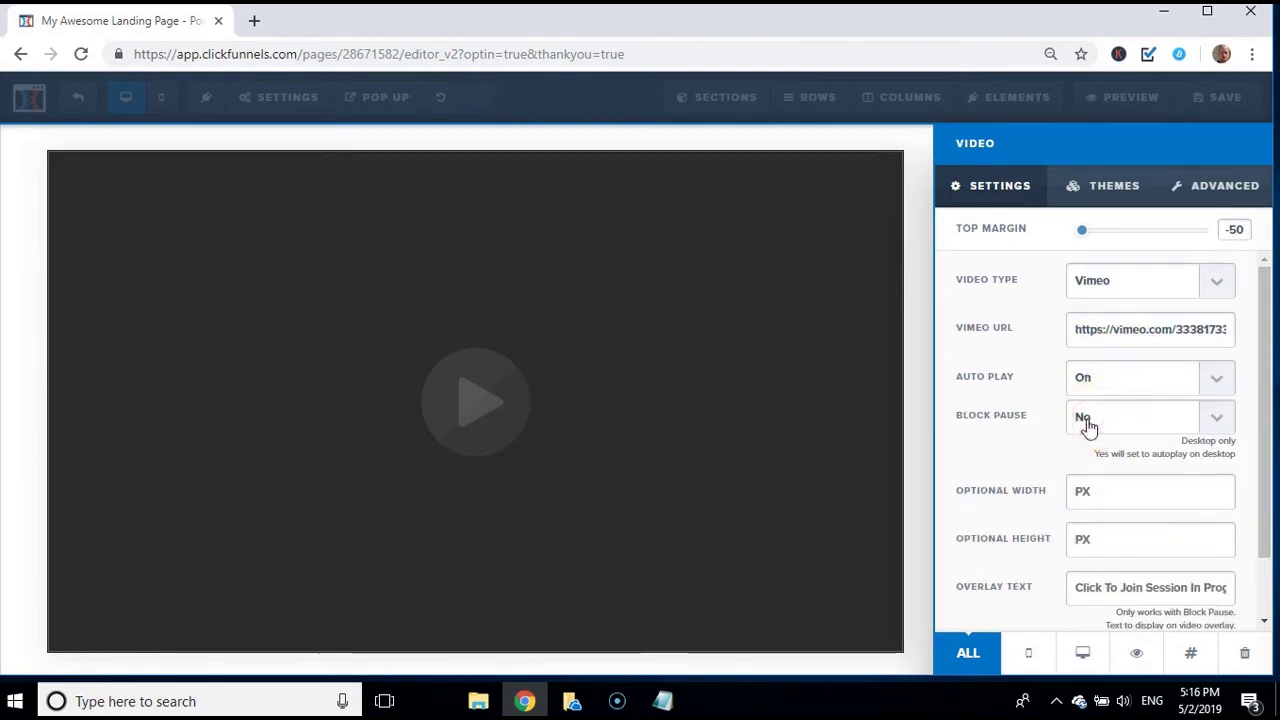
click(915, 458)
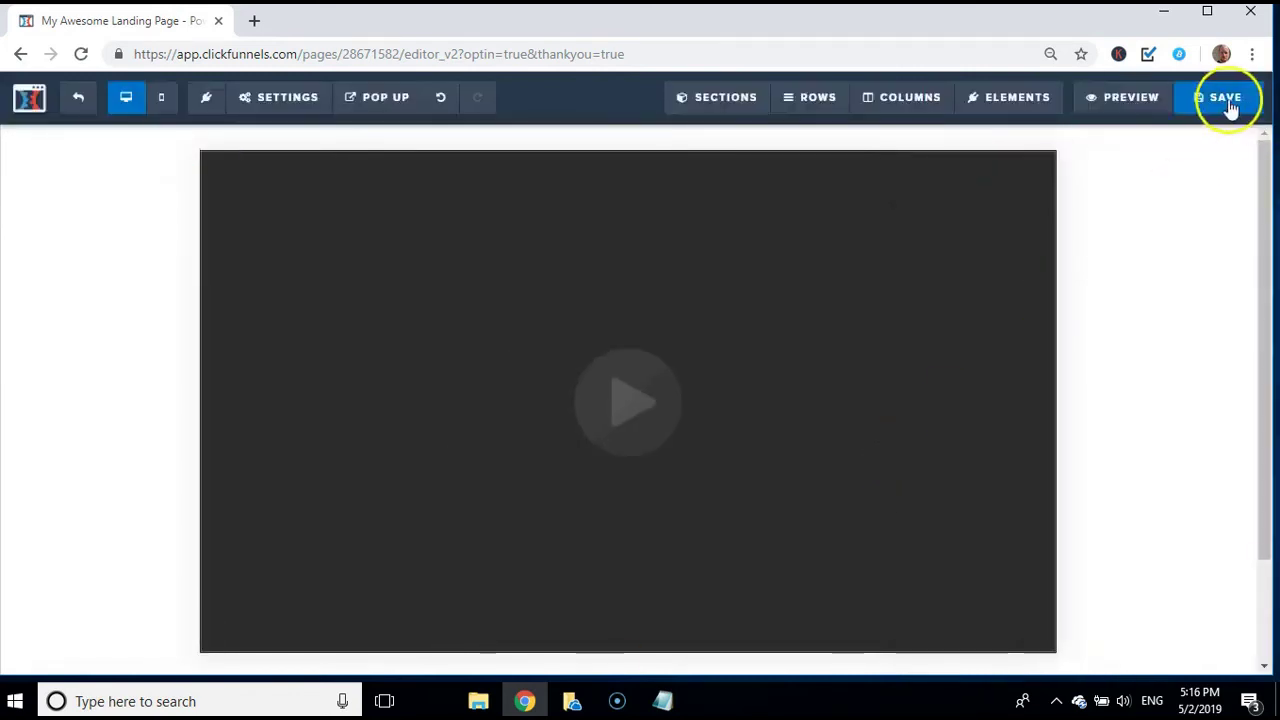
Save the Thank You page and dismiss the SEO metadata settings without editing them
click(1225, 100)
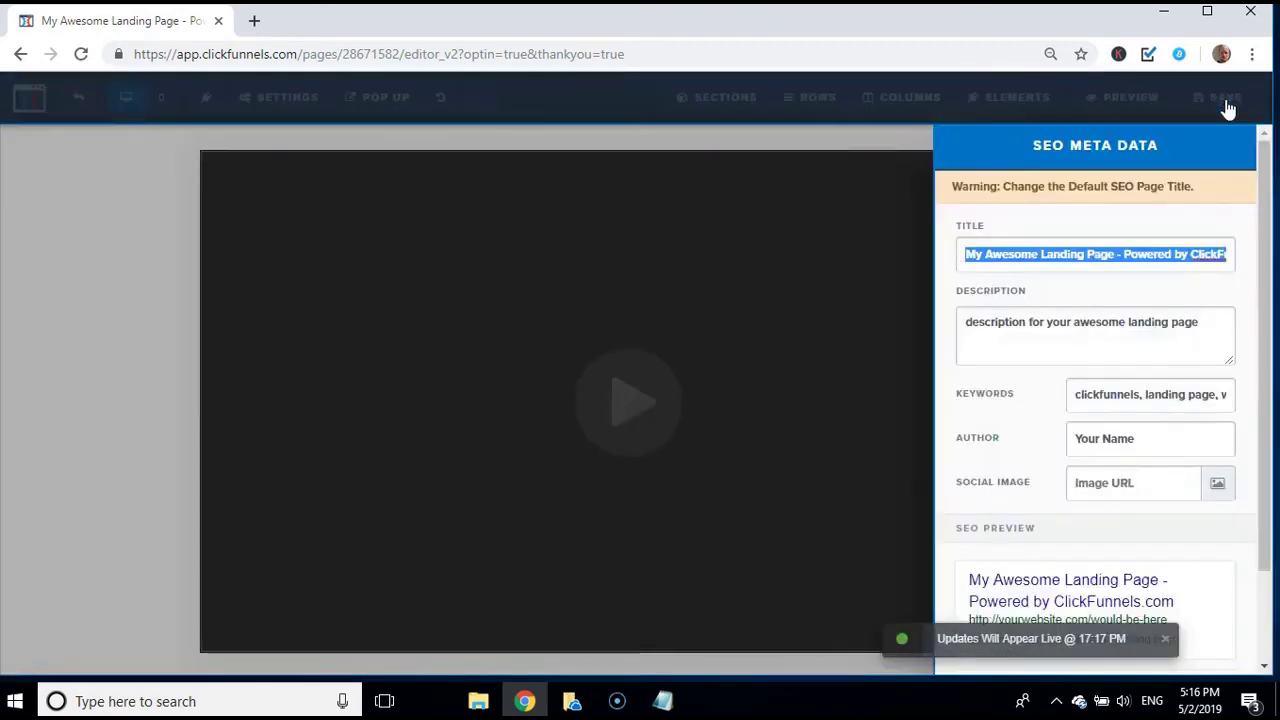
click(757, 331)
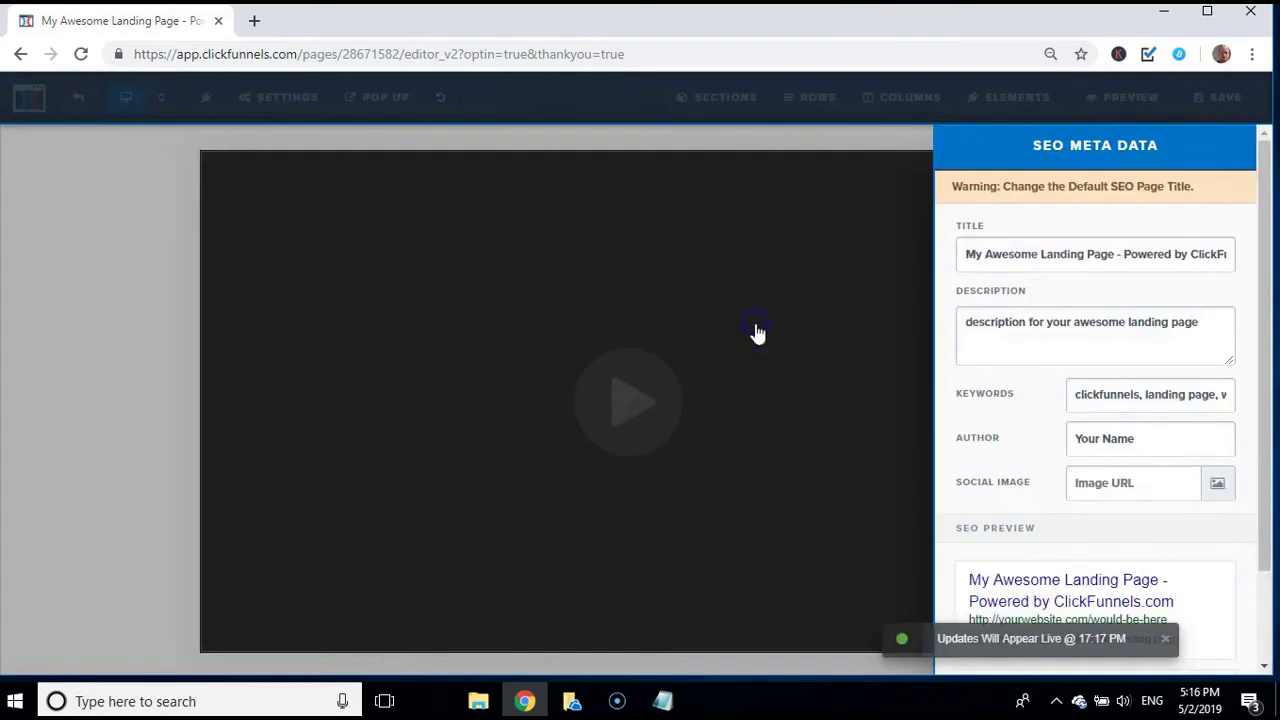
drag(1258, 187, 1270, 330)
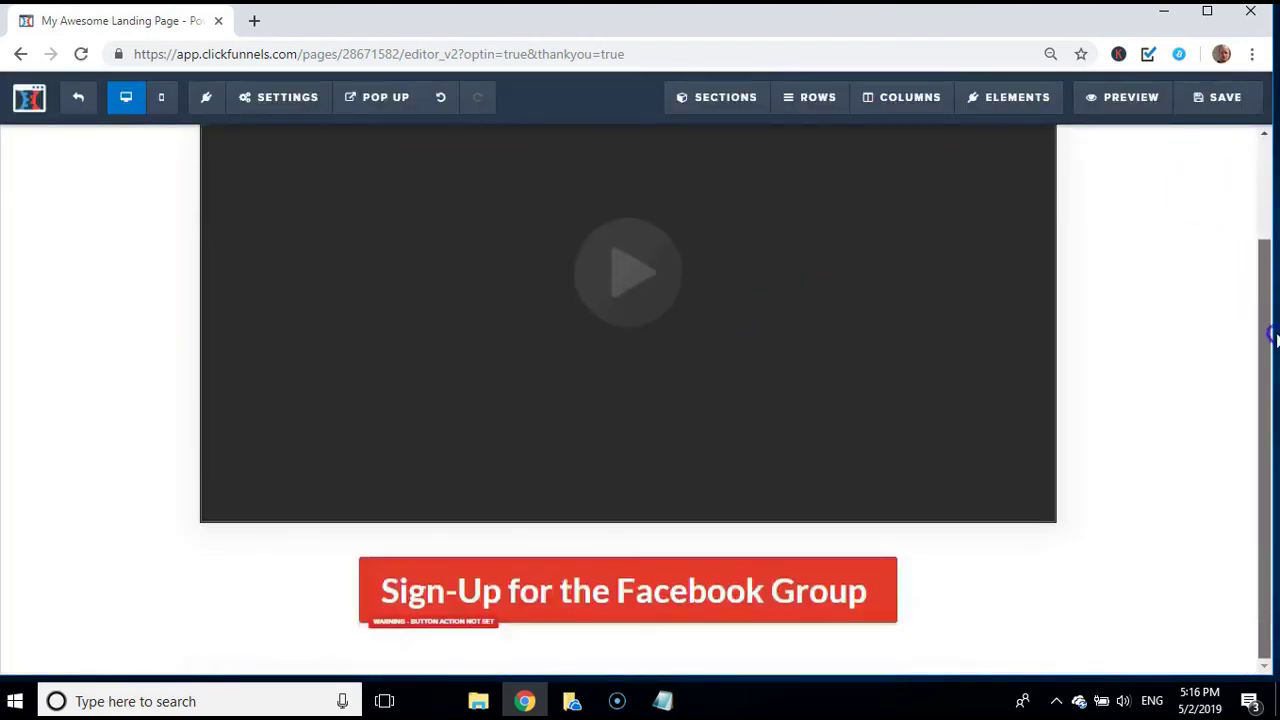
Change the text of the sign-up button below the video to Get Started Now
click(749, 585)
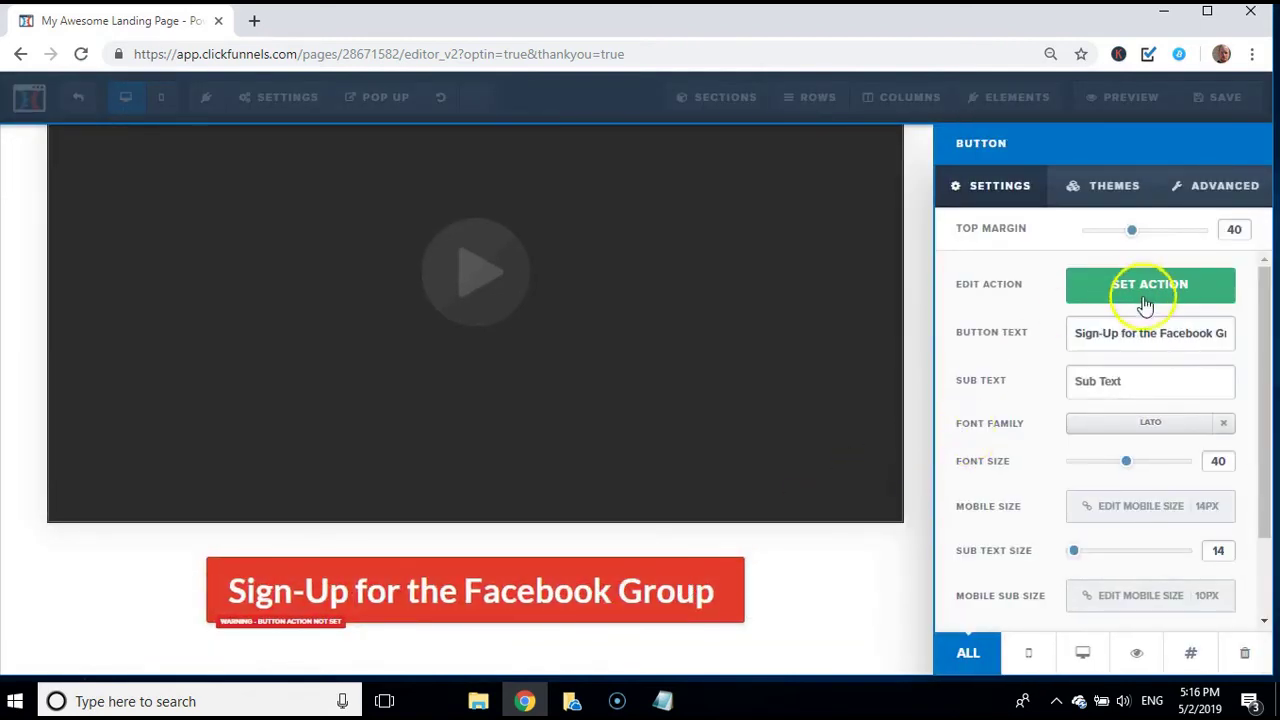
triple_click(1182, 334)
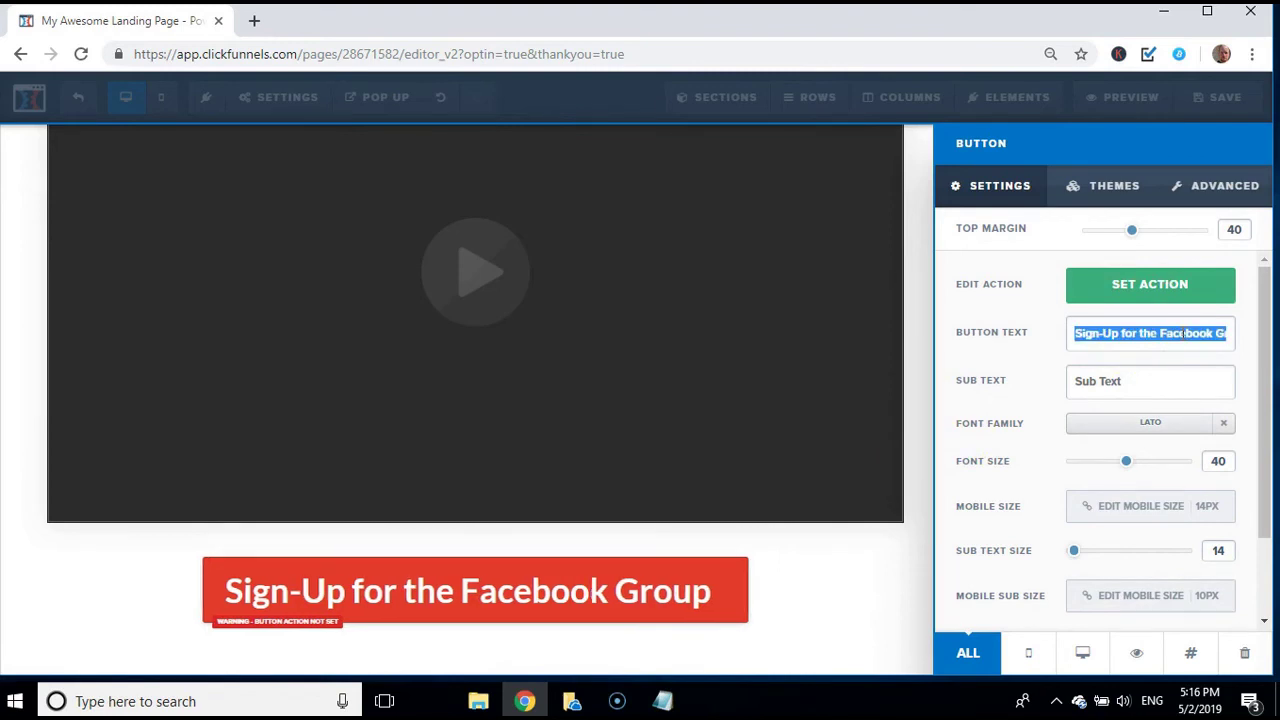
text(Clic)
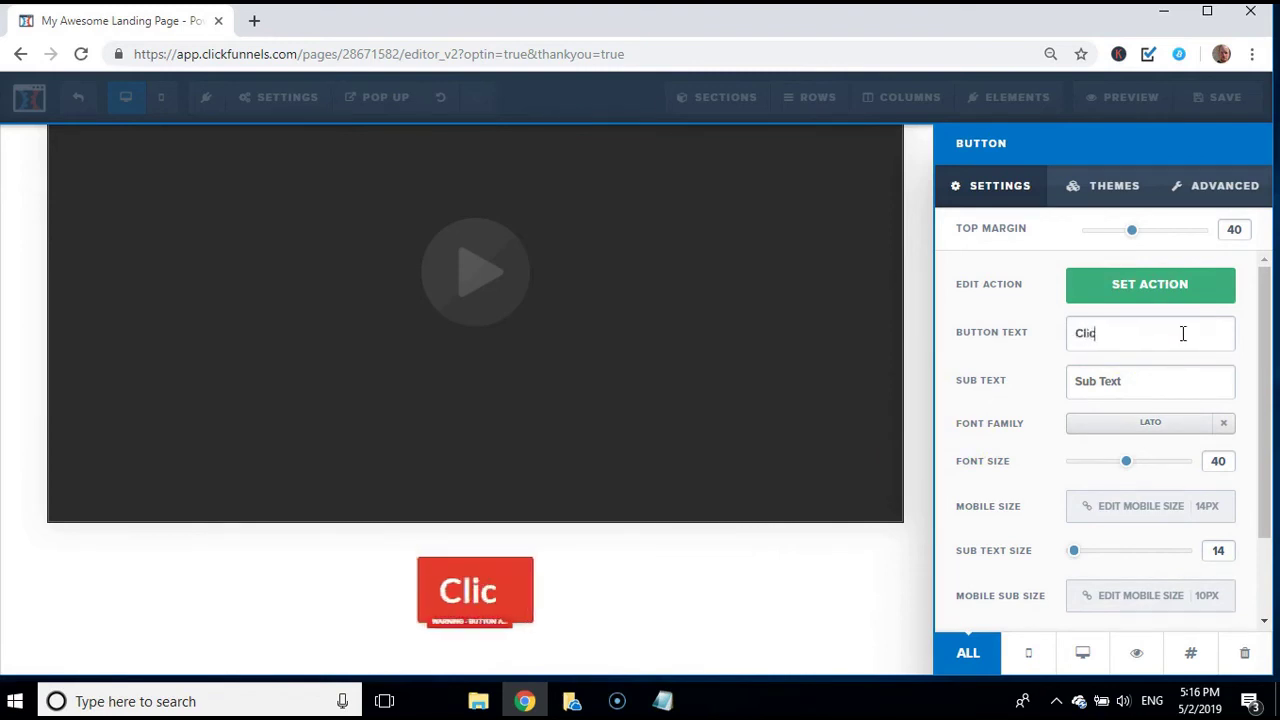
key(BackSpace)
key(BackSpace)
key(BackSpace)
key(BackSpace)
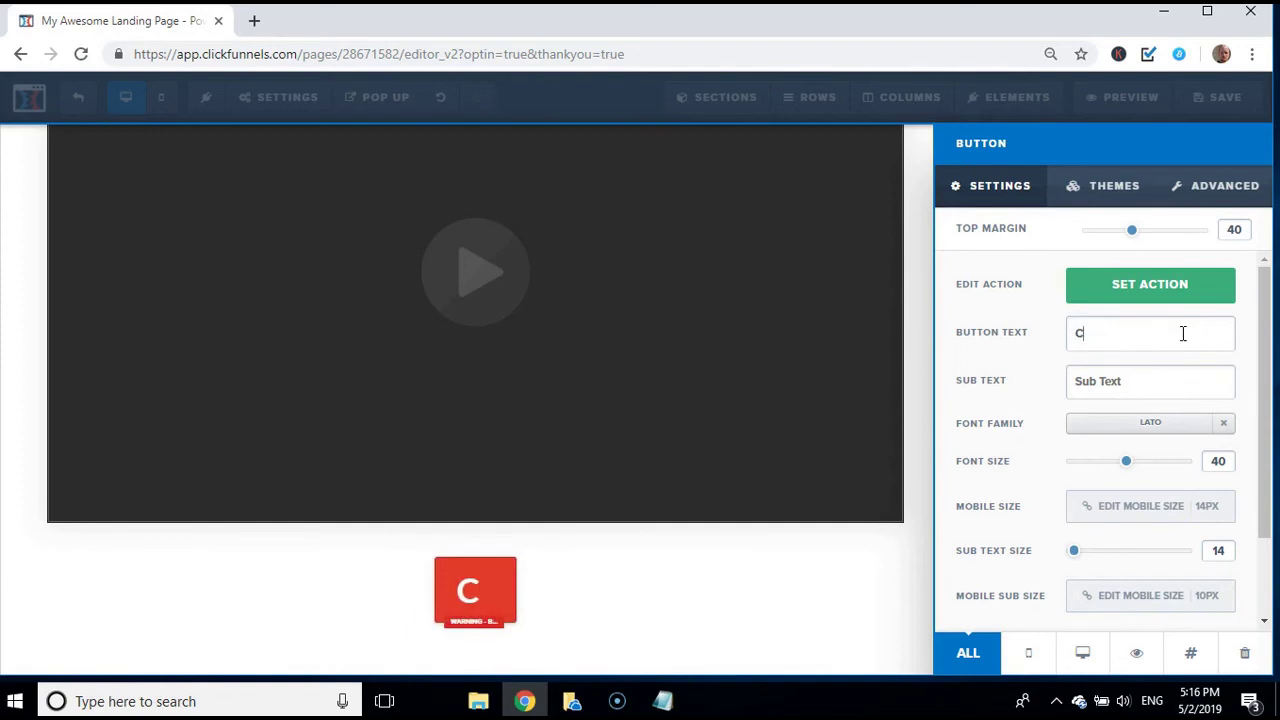
text(gET)
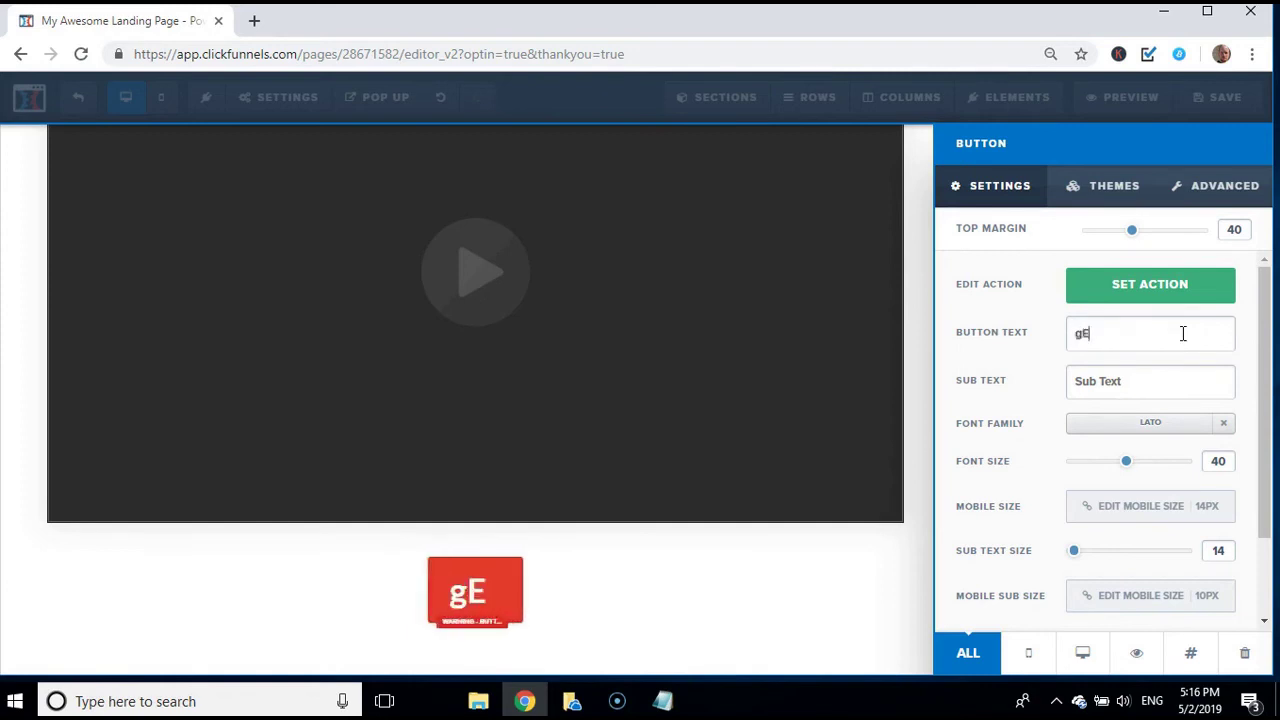
key(BackSpace)
key(BackSpace)
key(BackSpace)
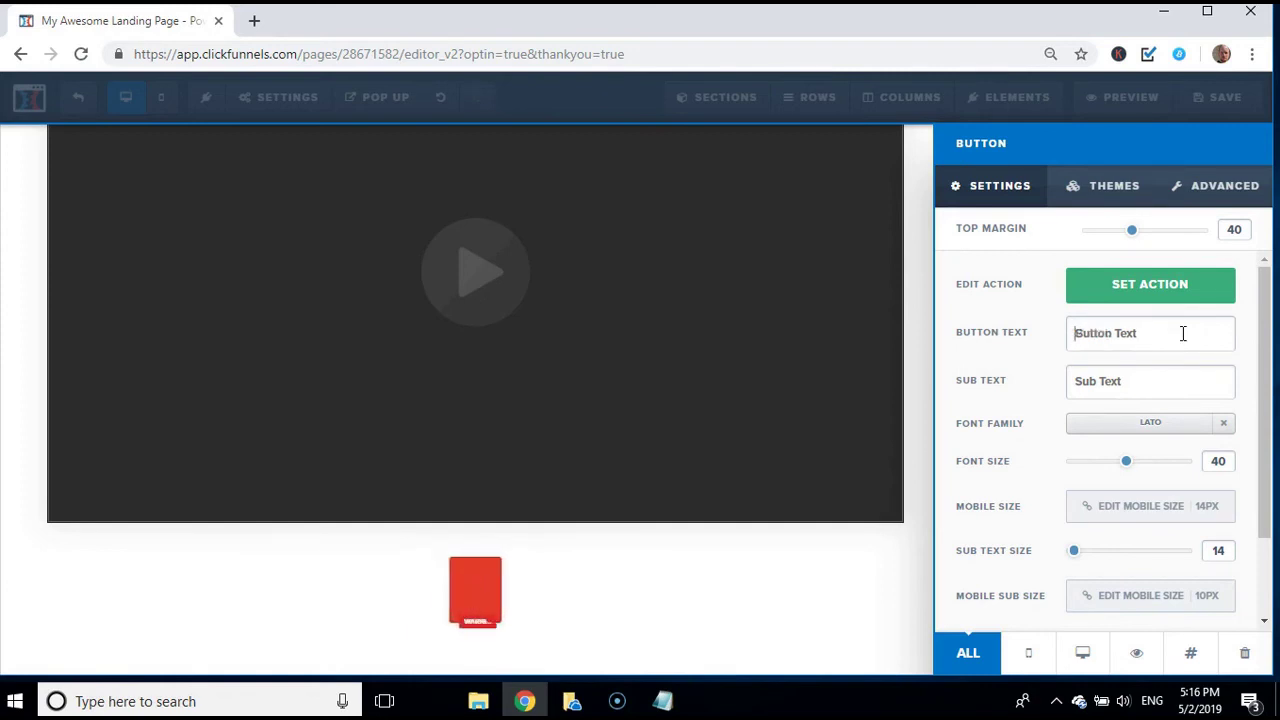
text(Get )
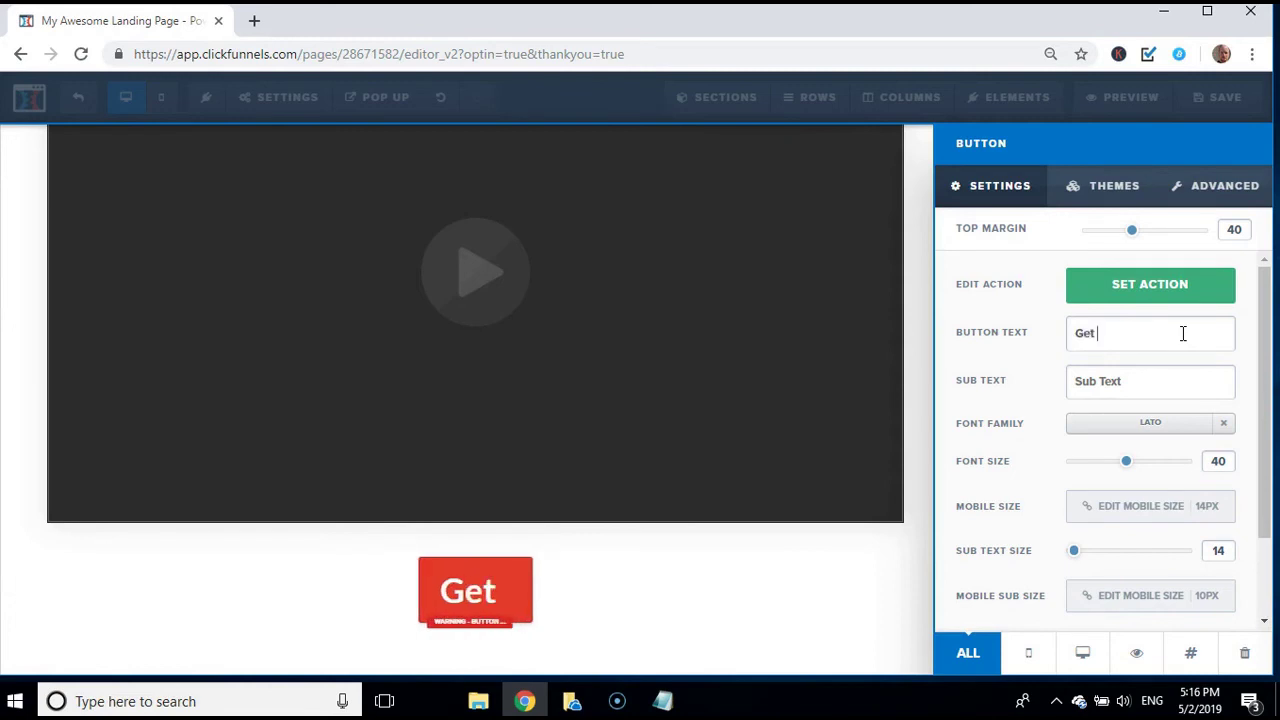
text(SA)
key(BackSpace)
text(t)
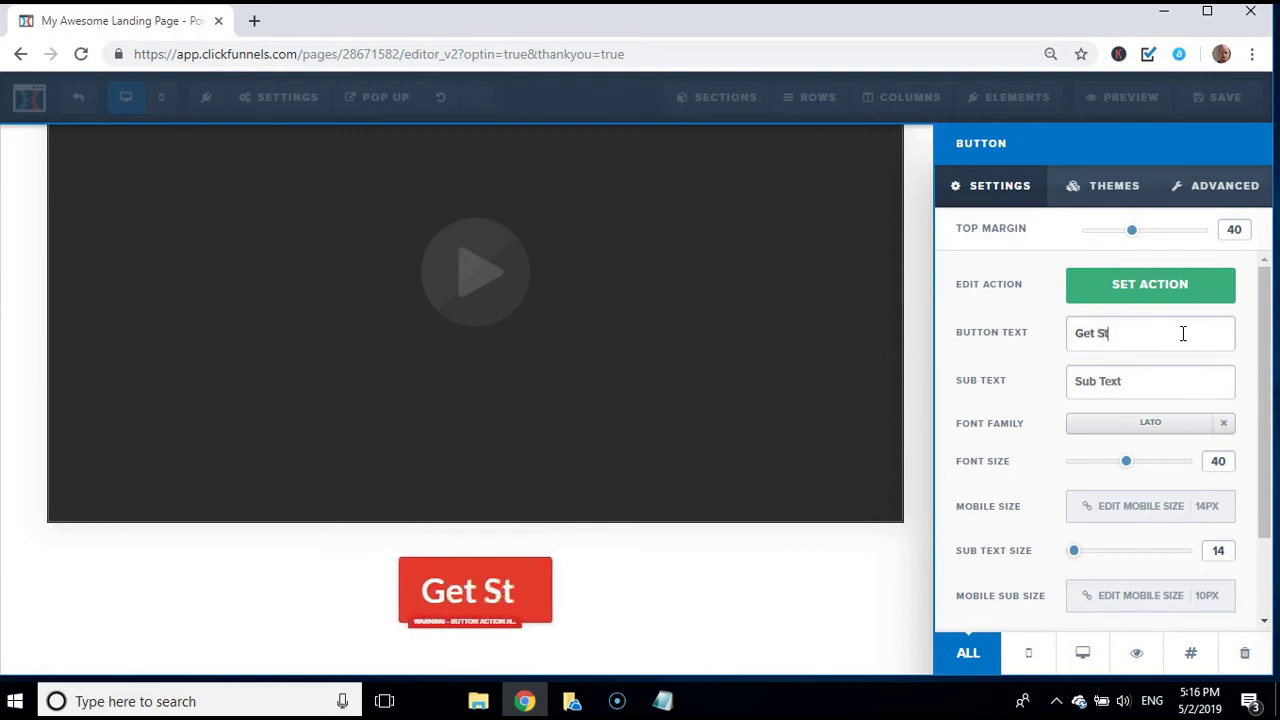
text(art)
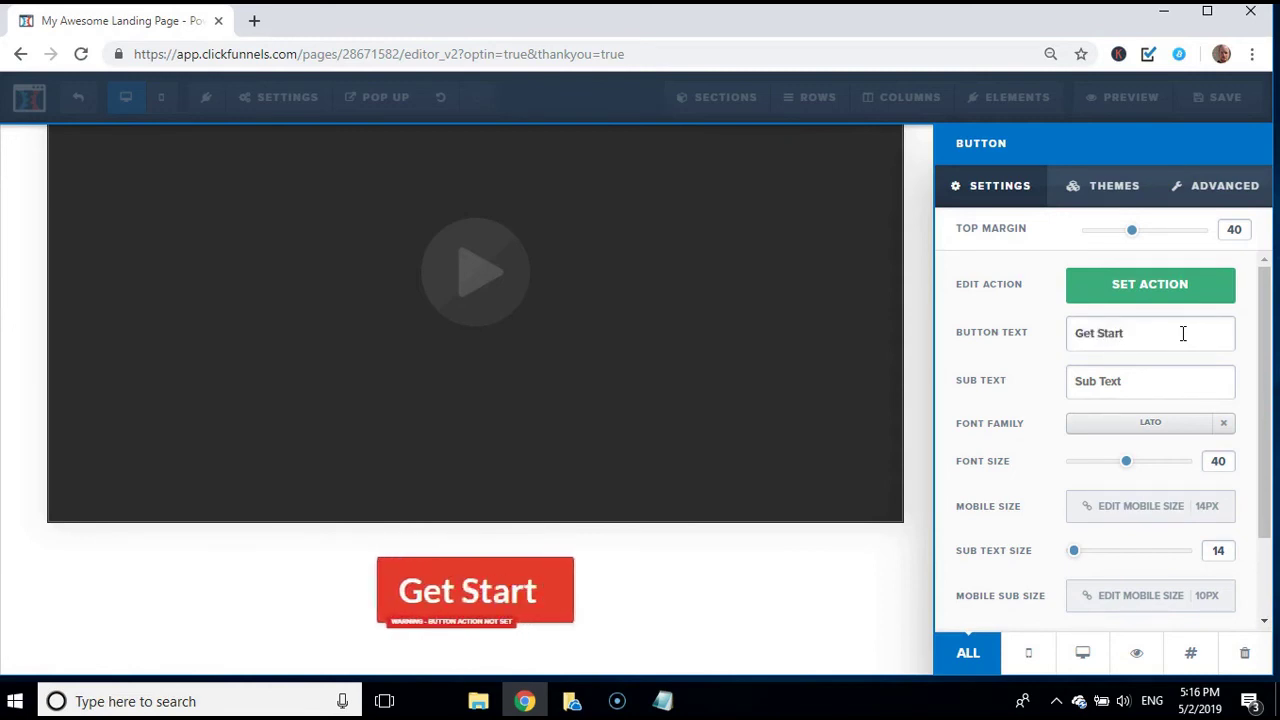
text(ed N)
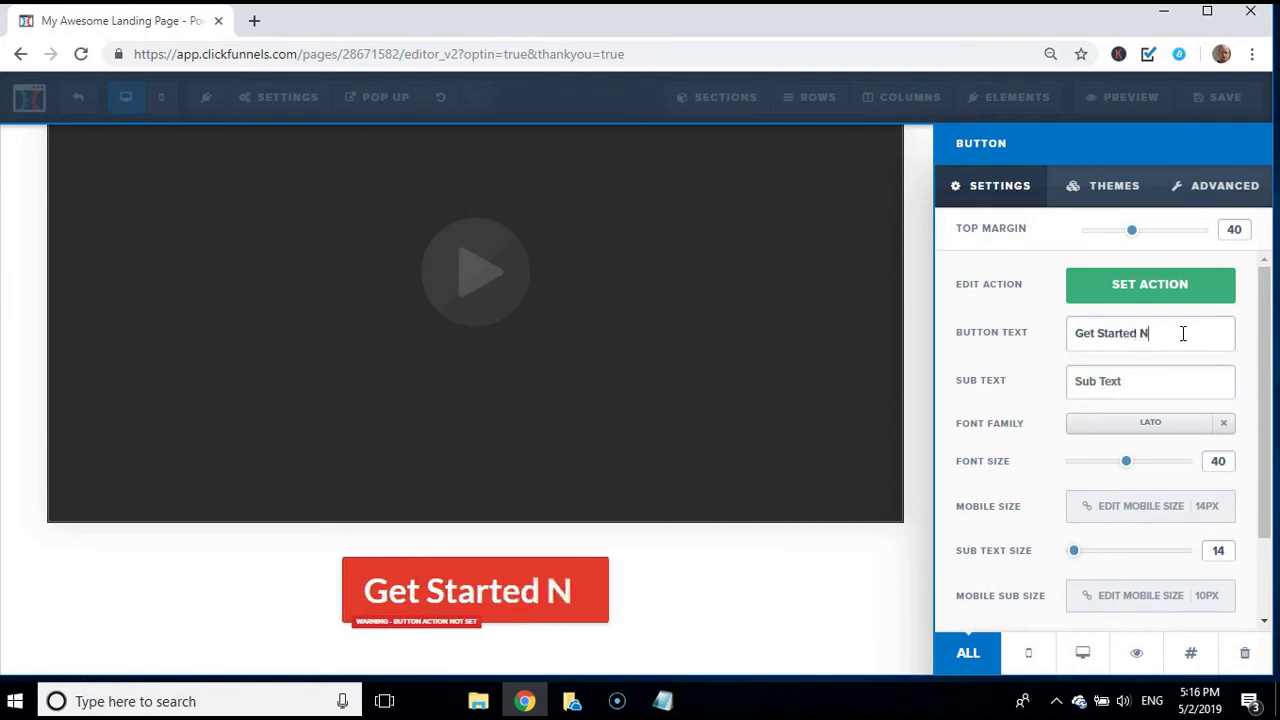
text(O)
key(BackSpace)
text(ow)
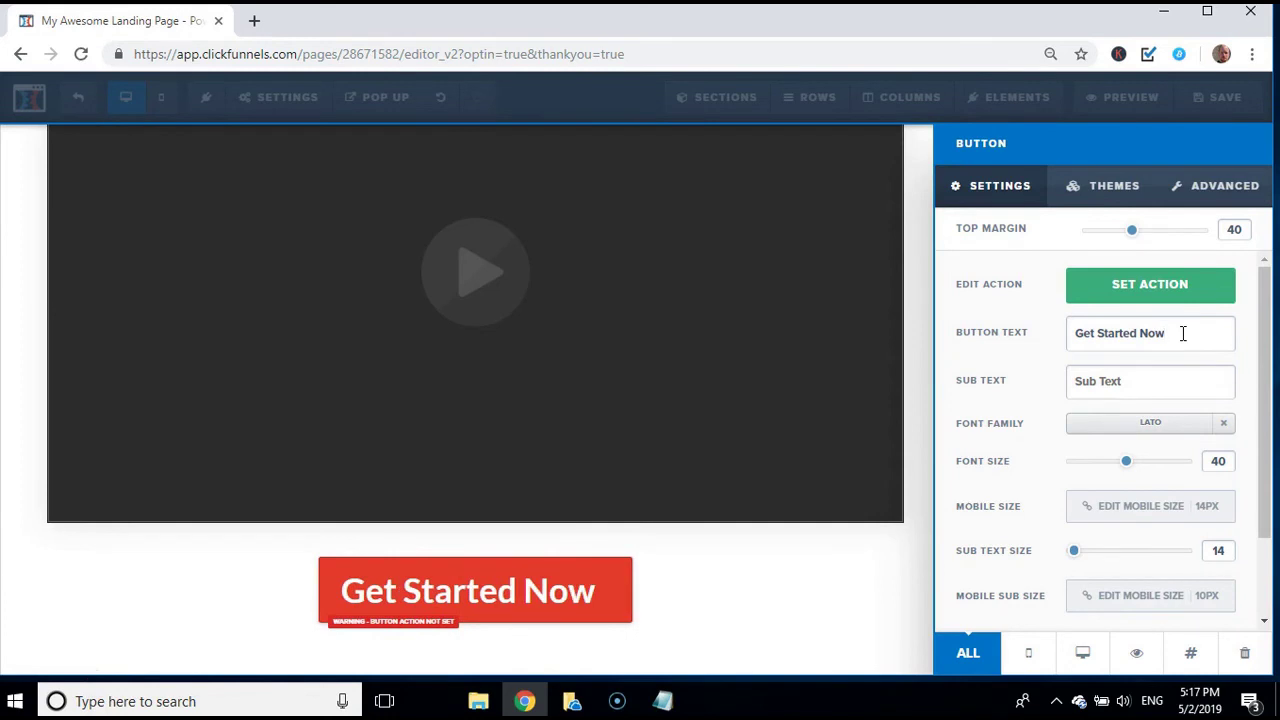
Set the Get Started Now button's font family to Merriweather and its font size to 56
click(1151, 428)
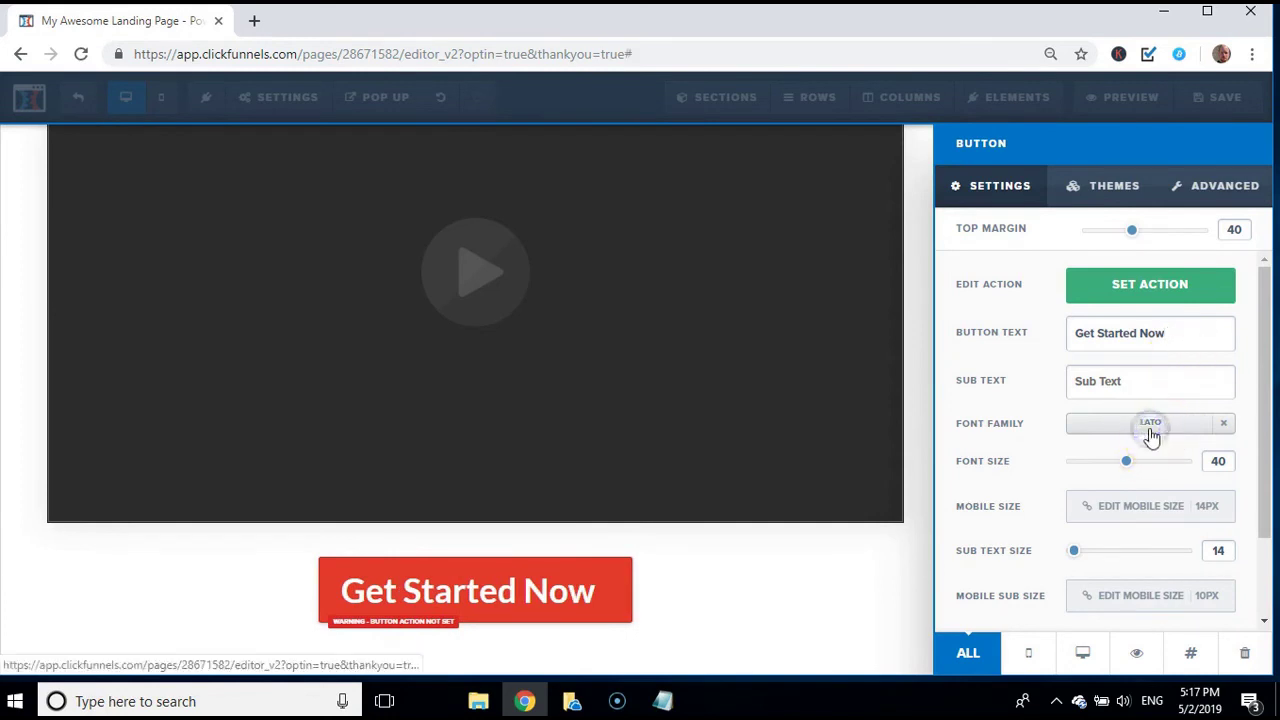
click(1136, 390)
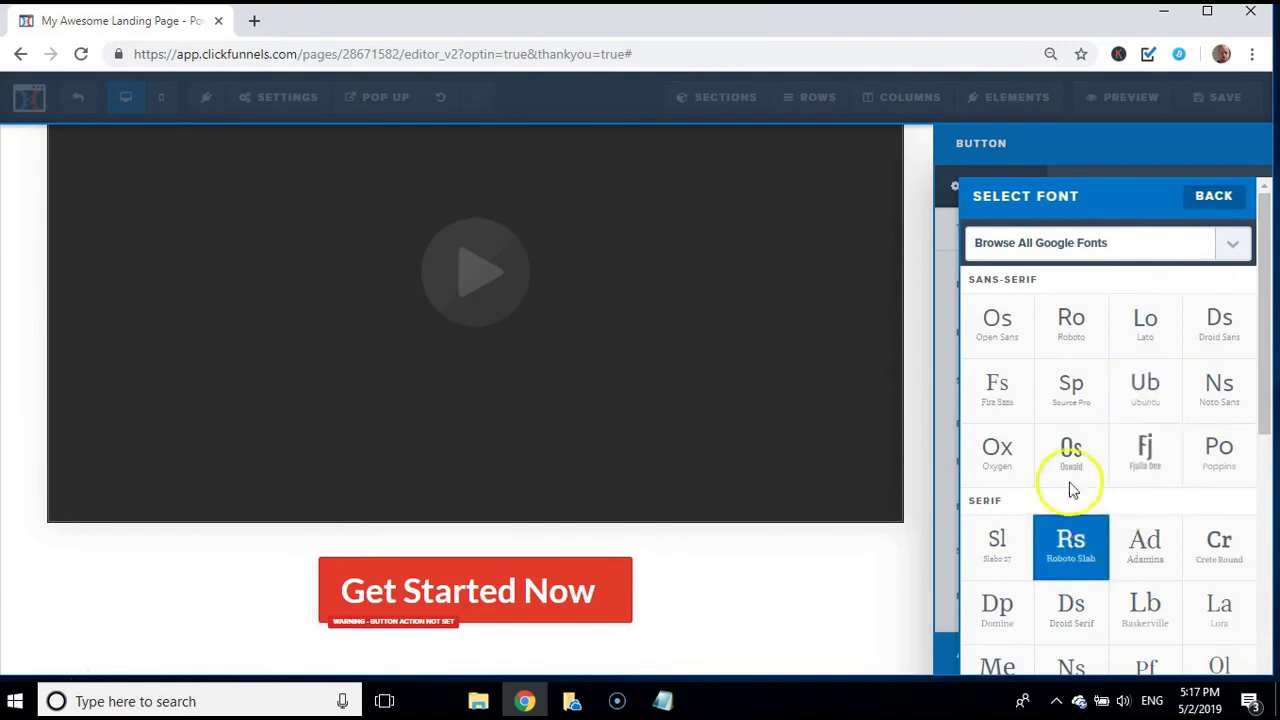
click(1216, 606)
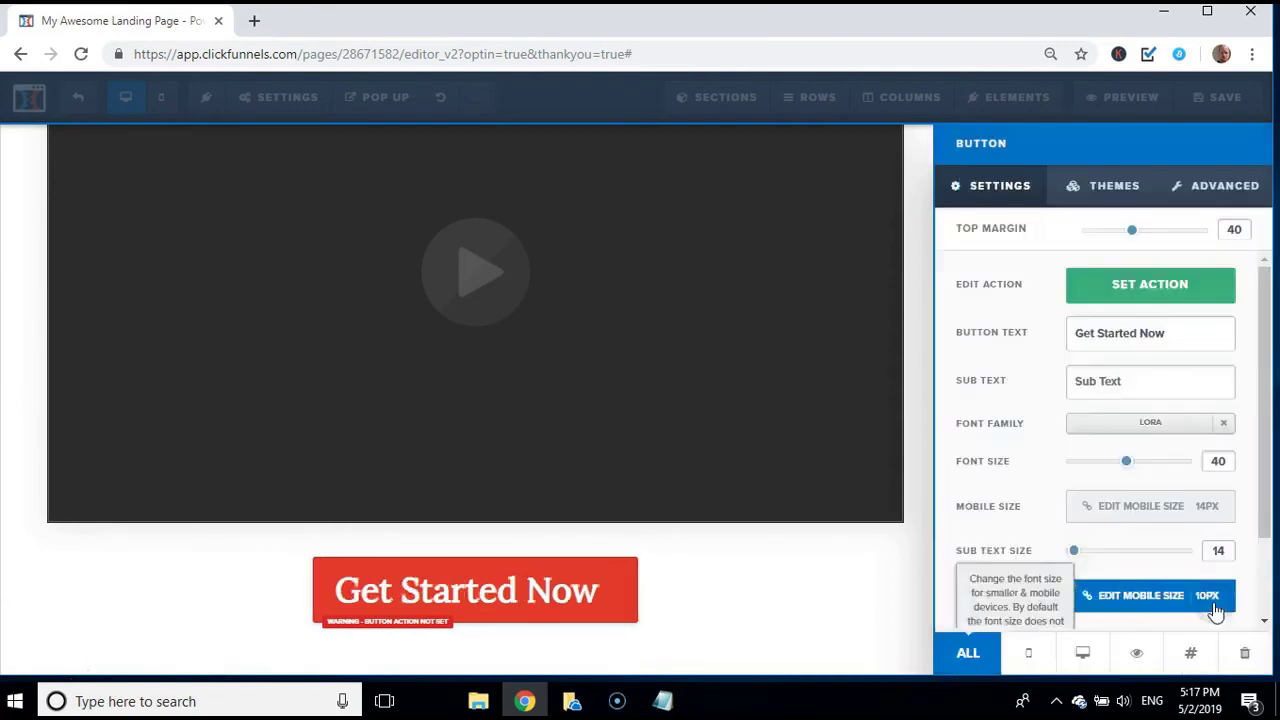
click(1138, 425)
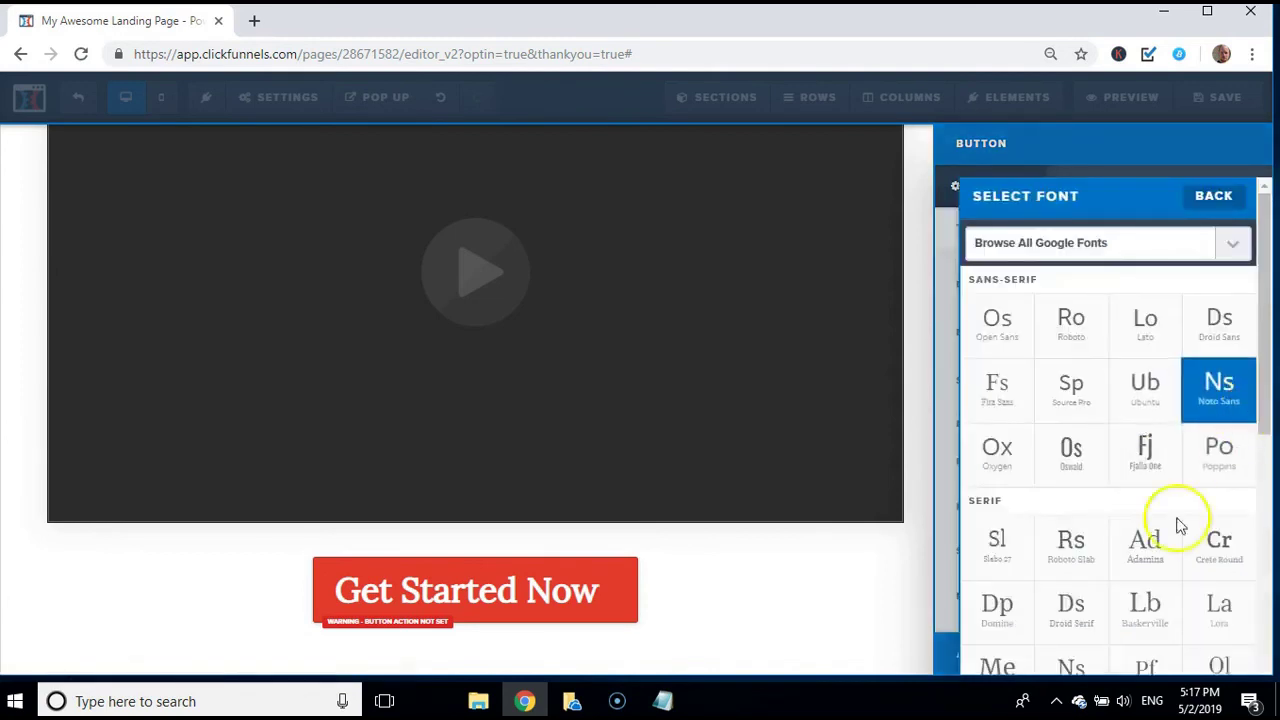
click(1000, 664)
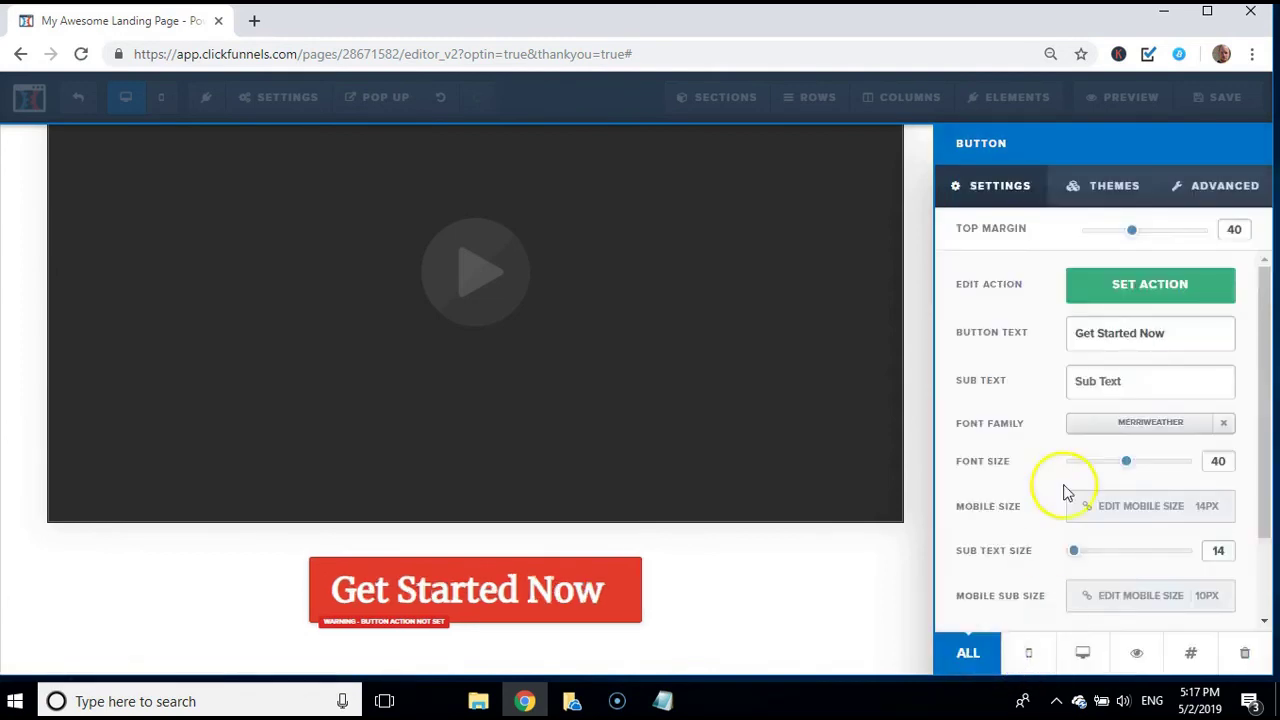
drag(1127, 465, 1162, 468)
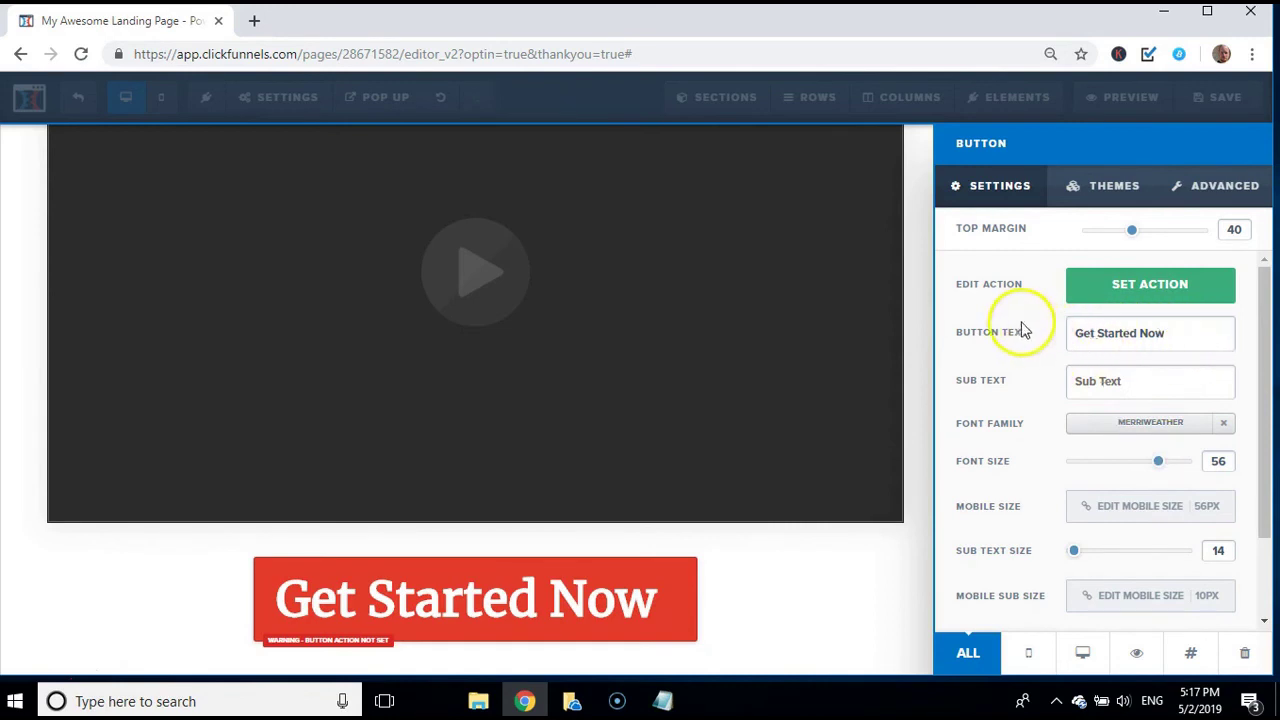
click(1133, 288)
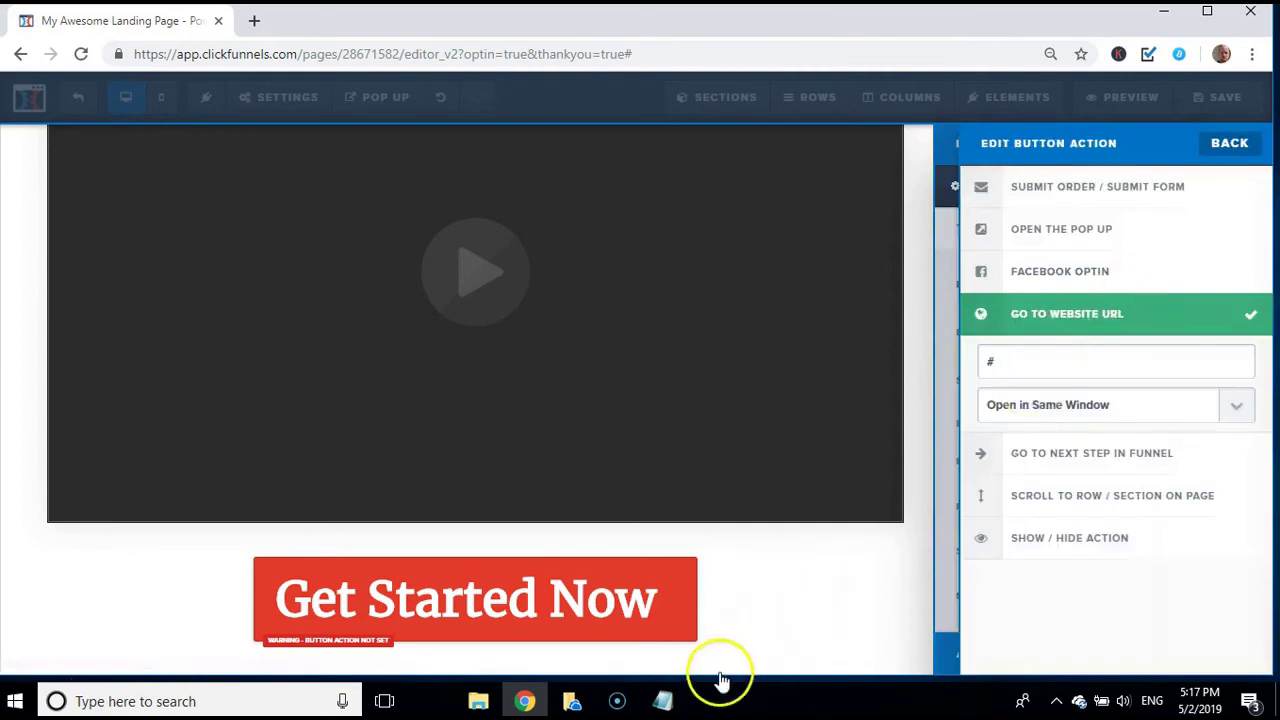
click(663, 701)
click(880, 574)
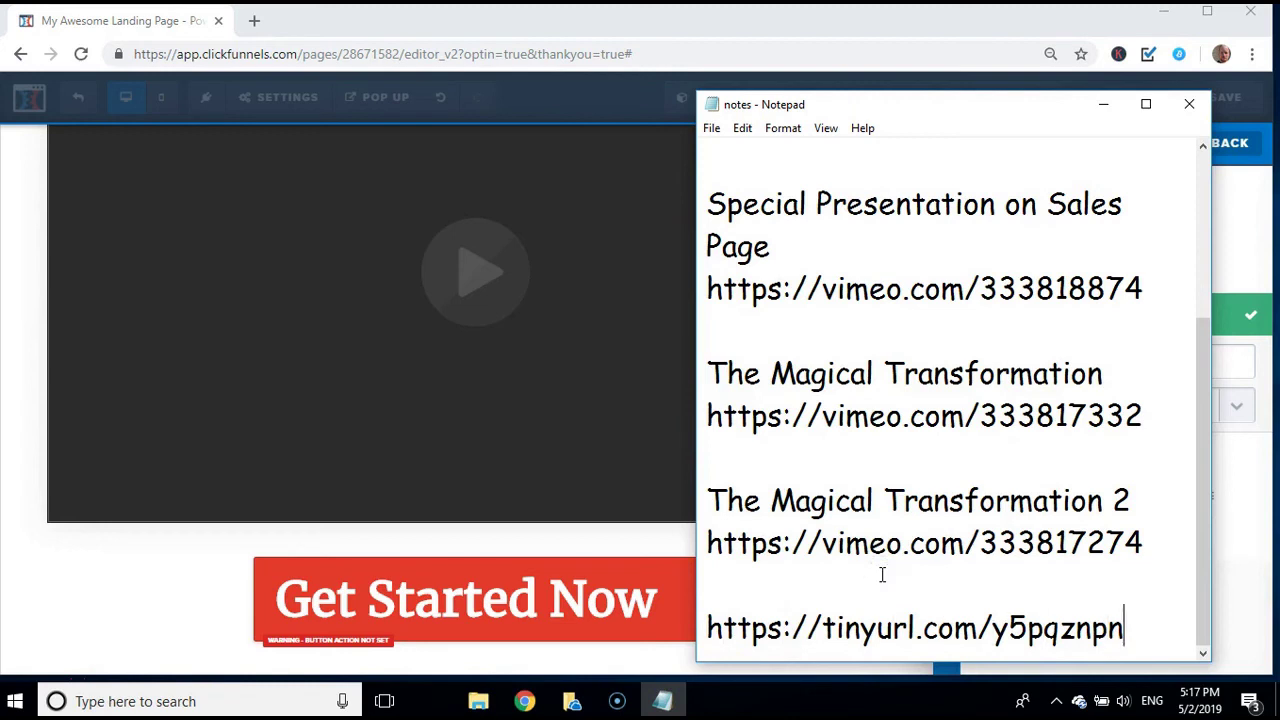
key(shift+Left)
key(shift+Left)
key(shift+Left)
key(shift+Left)
key(shift+Left)
key(shift+Left)
key(shift+Left)
key(shift+Left)
key(shift+Left)
key(shift+Left)
key(shift+Left)
key(shift+Left)
key(shift+Left)
key(shift+Left)
key(shift+Left)
key(shift+Left)
key(shift+Left)
key(shift+Left)
key(shift+Left)
key(shift+Left)
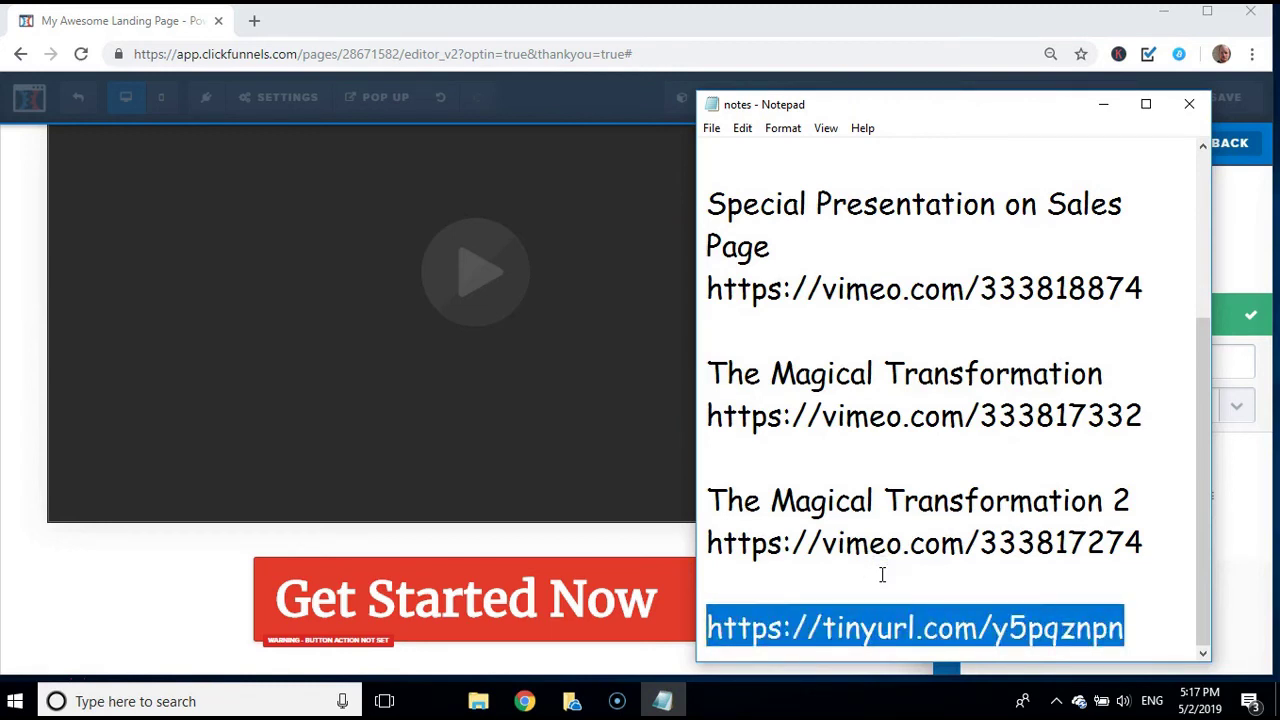
click(630, 600)
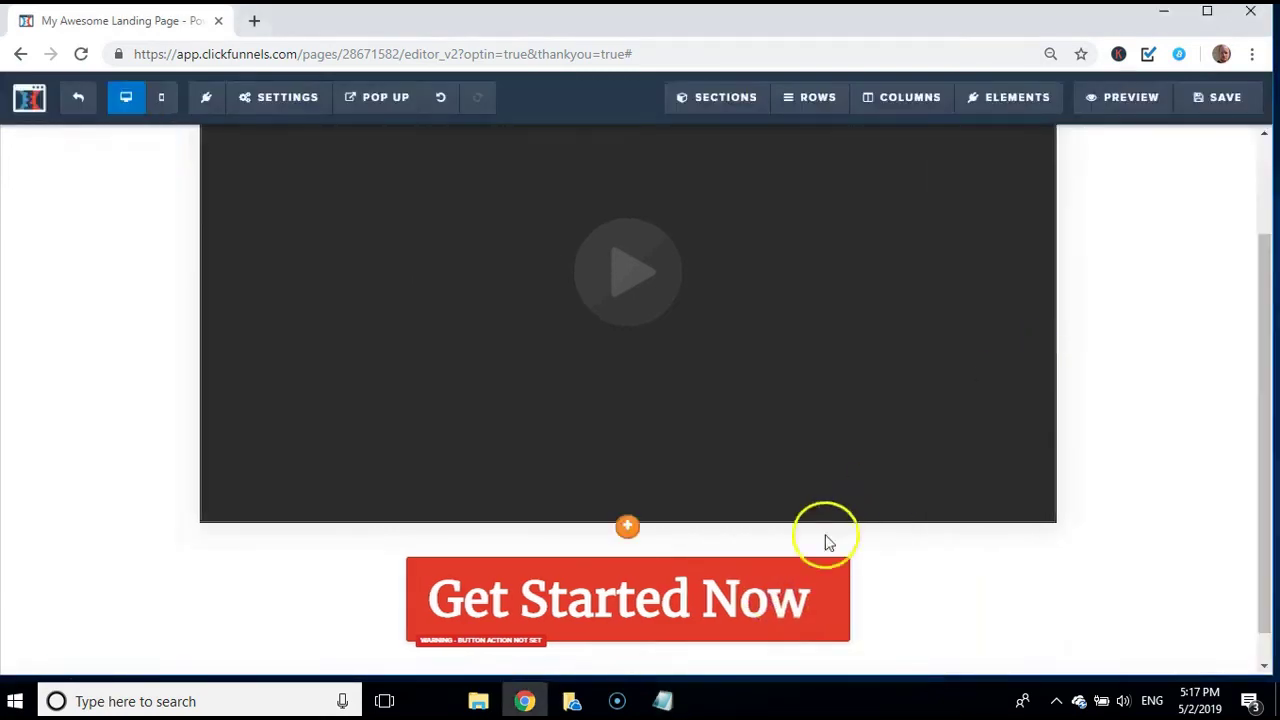
click(769, 587)
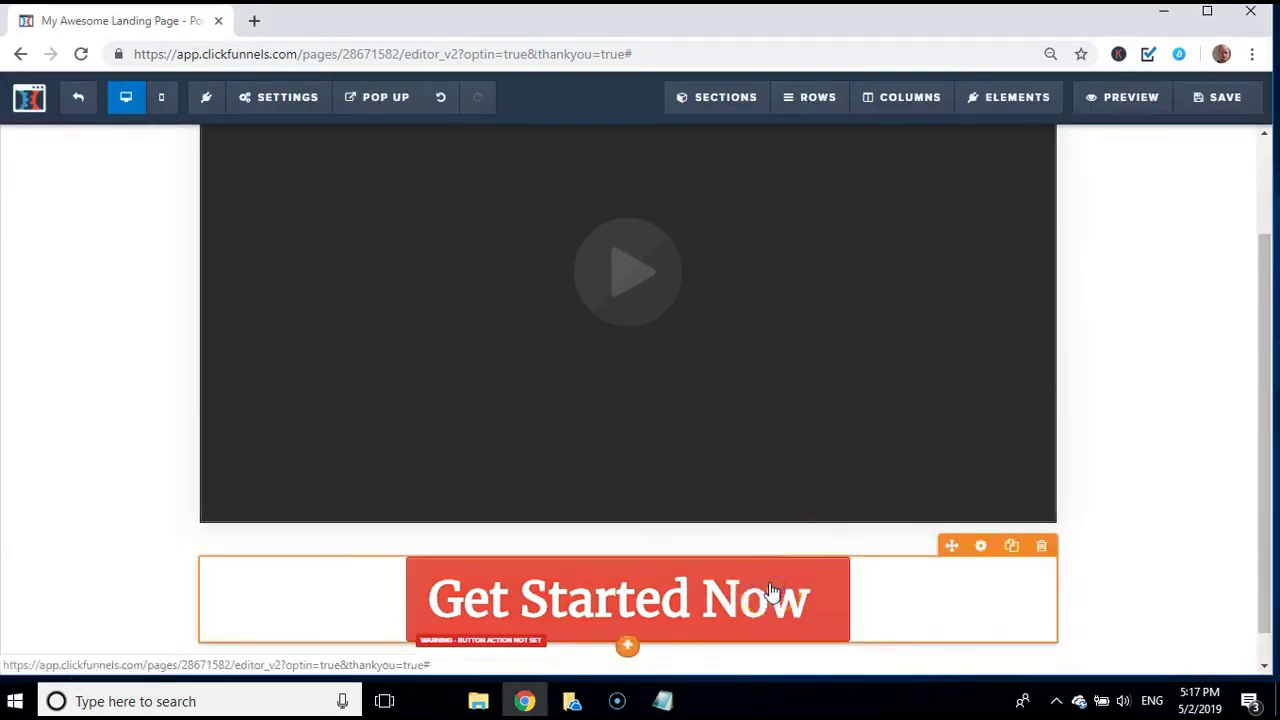
click(771, 591)
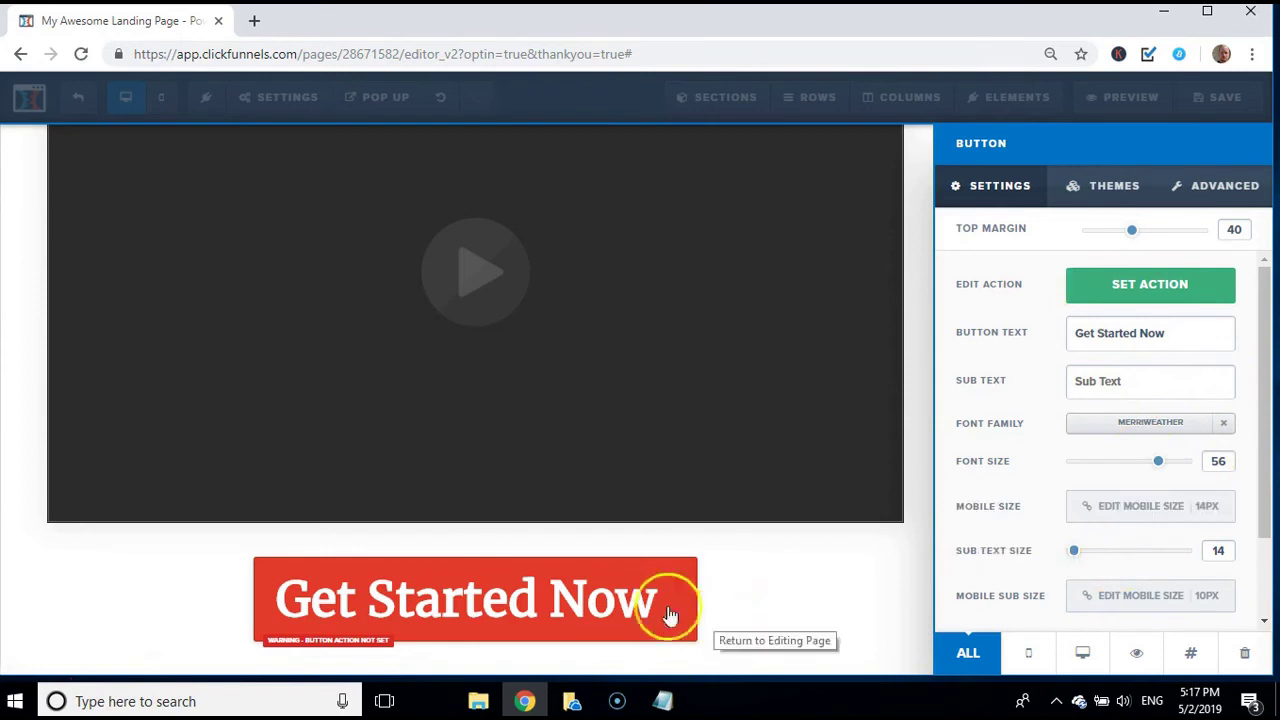
click(1154, 290)
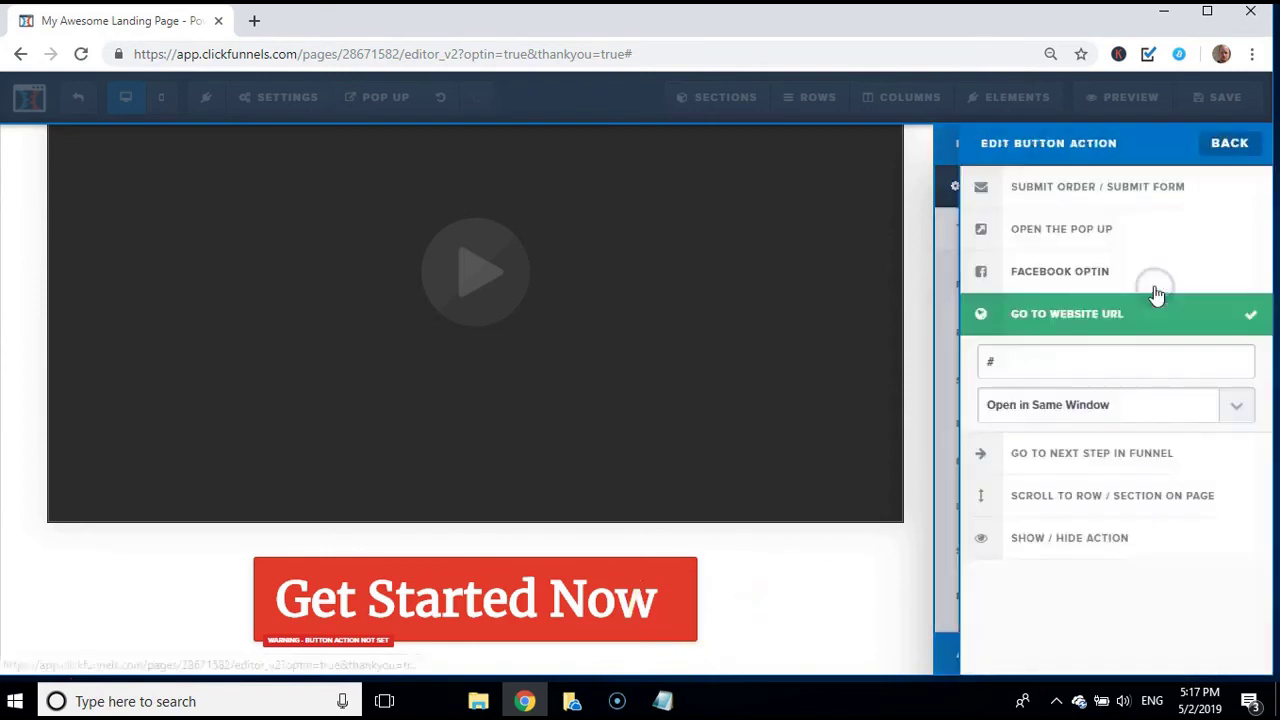
click(1098, 366)
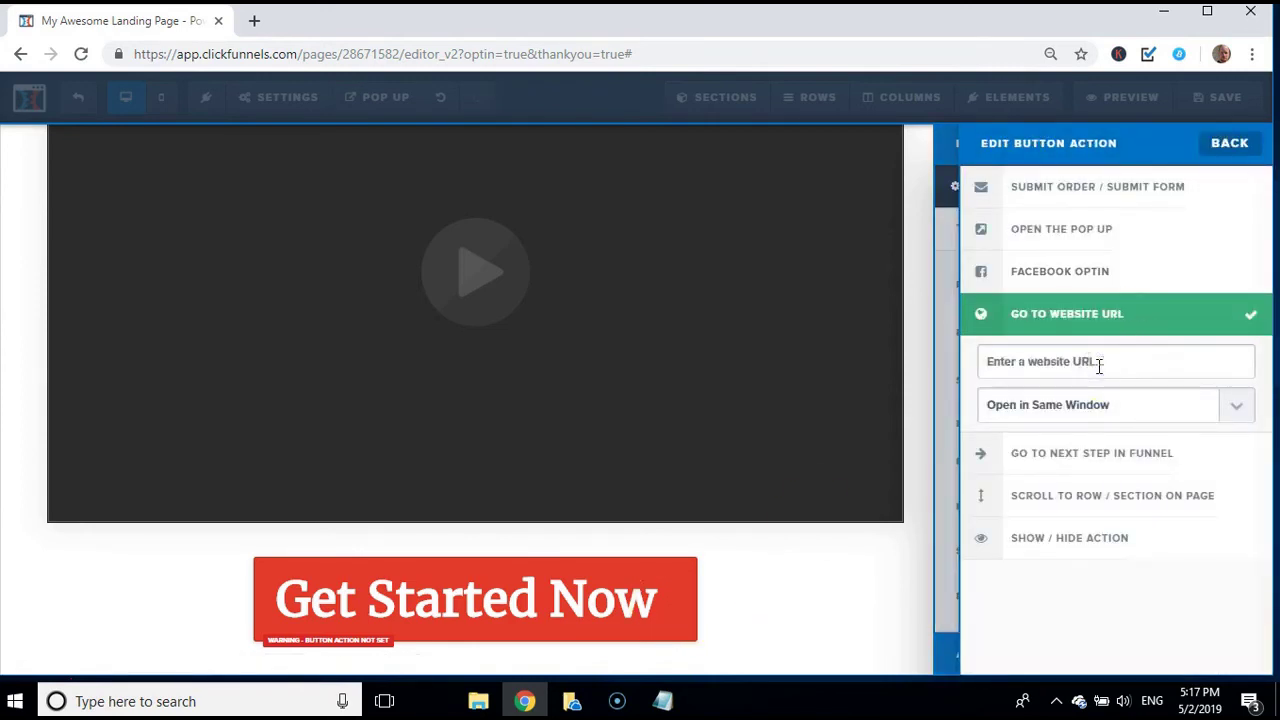
text(https://tinyurl.com/y5pqznpn)
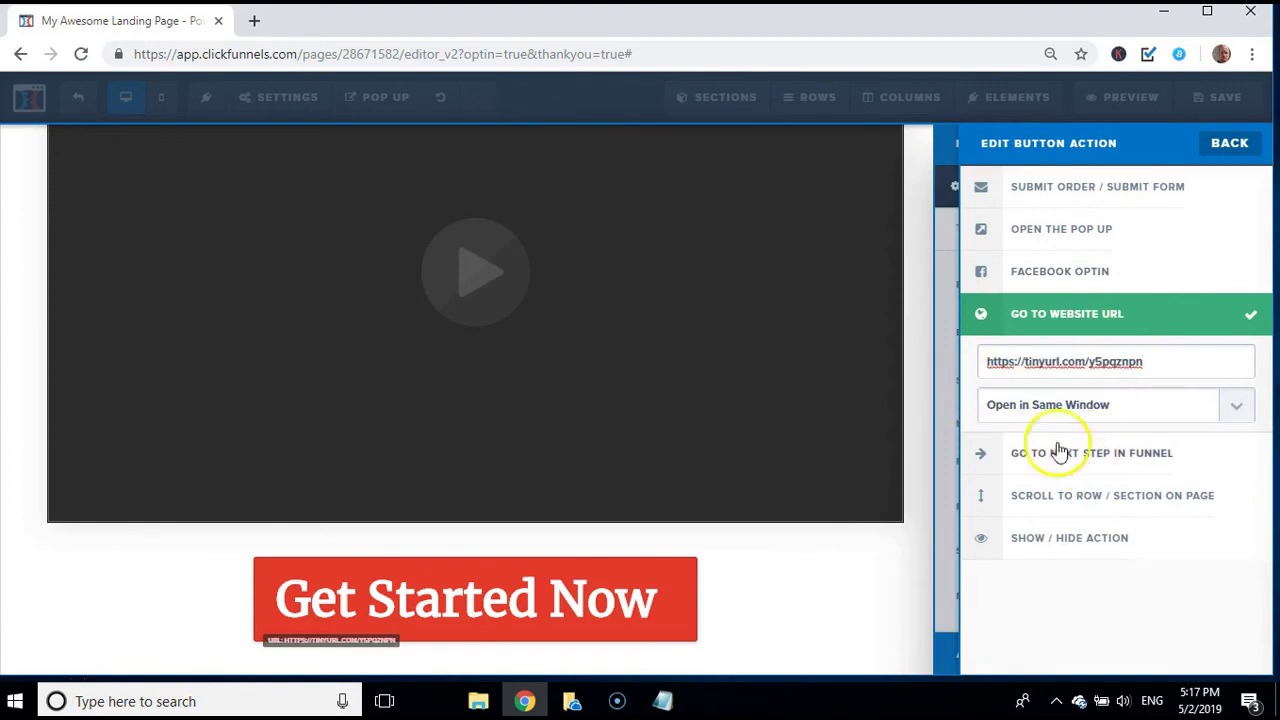
click(922, 388)
Save the page with the linked button and dismiss the SEO metadata settings without editing them
click(1225, 108)
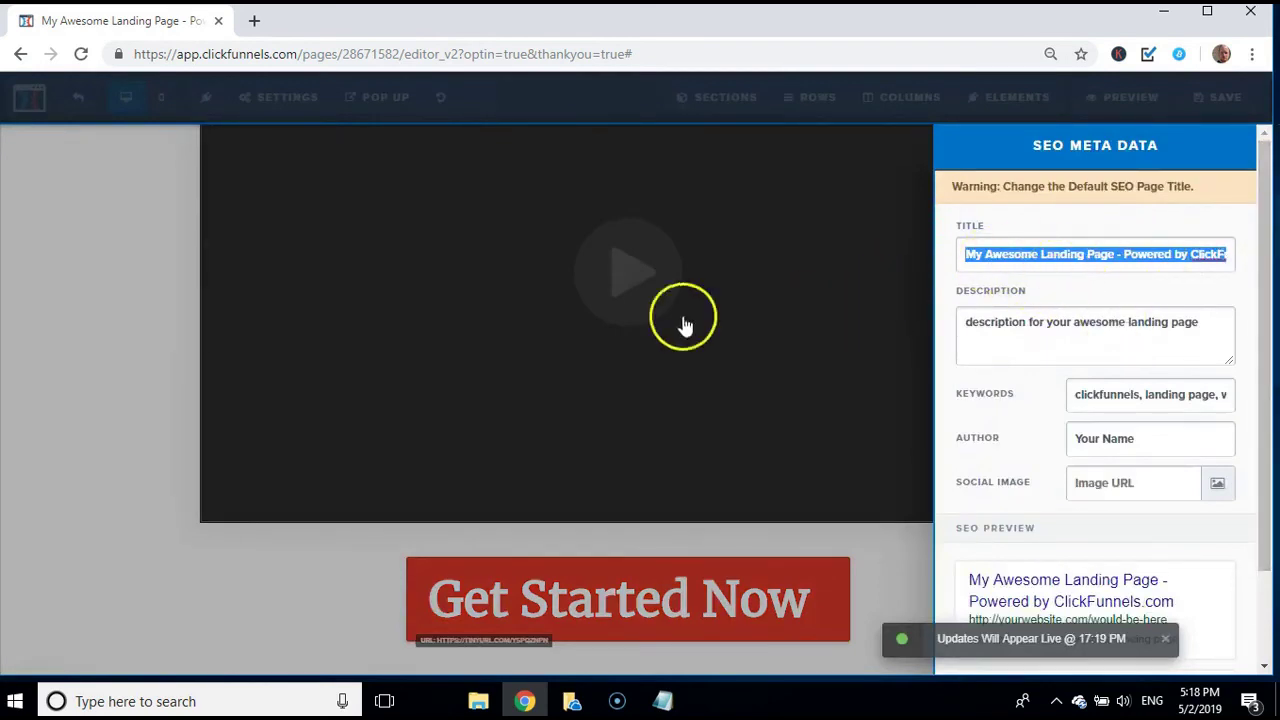
click(91, 457)
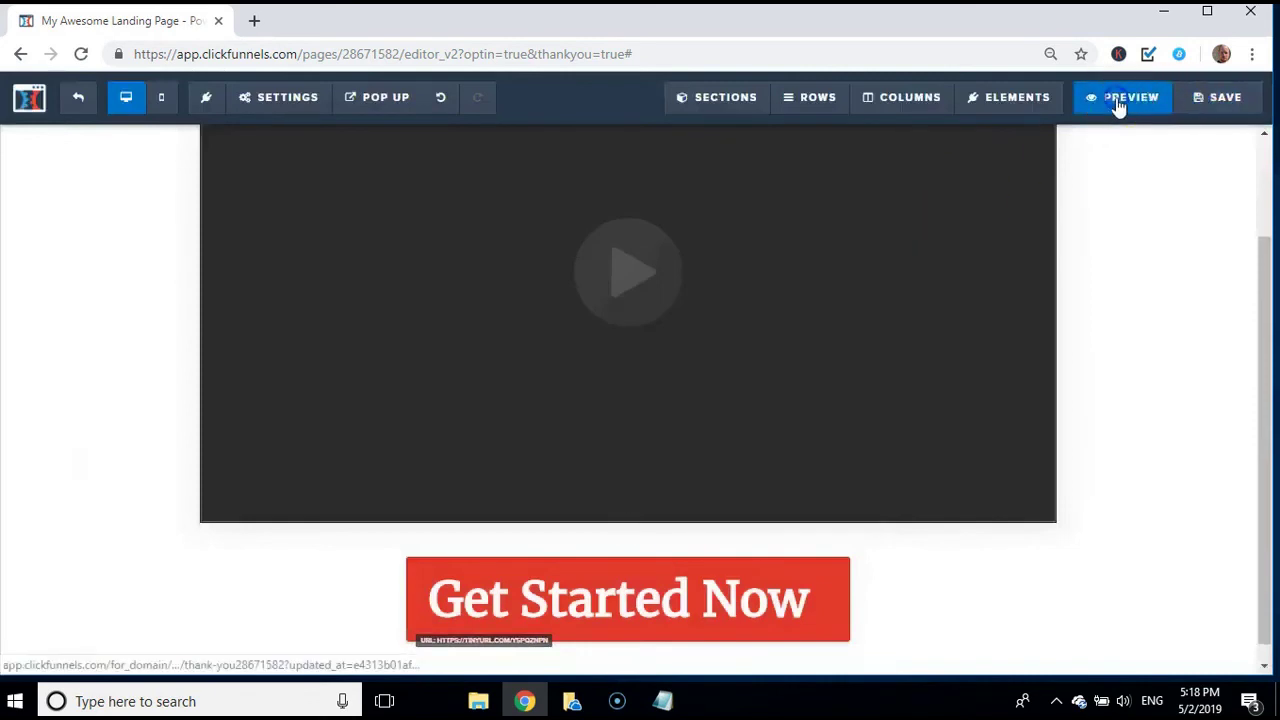
Preview the Thank You page, testing its video playback and the Get Started Now link, and close the preview
click(1118, 100)
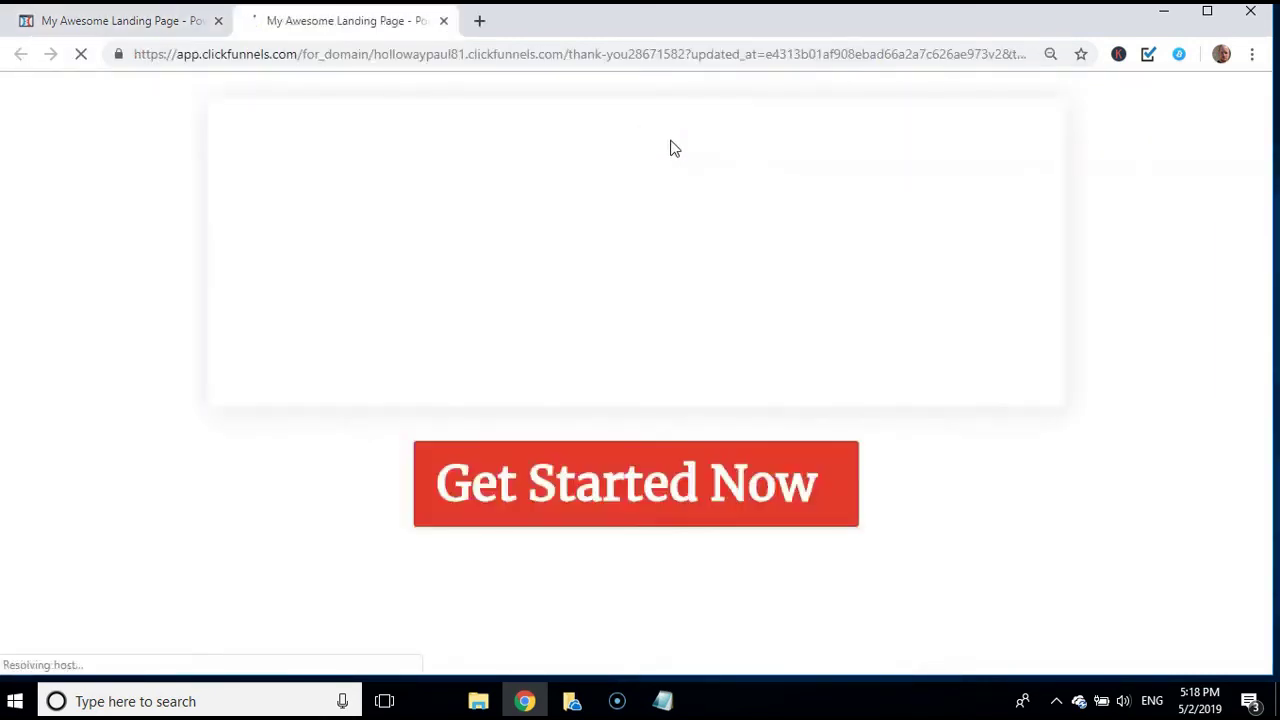
click(1122, 290)
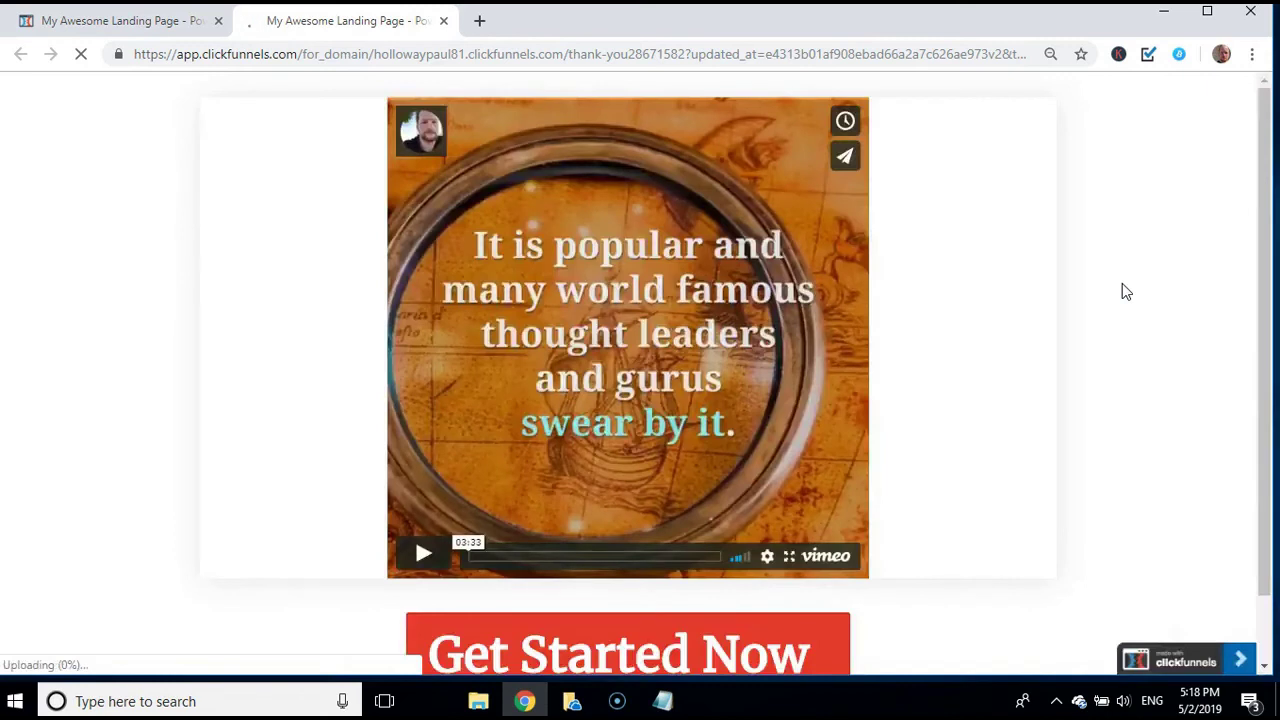
click(421, 553)
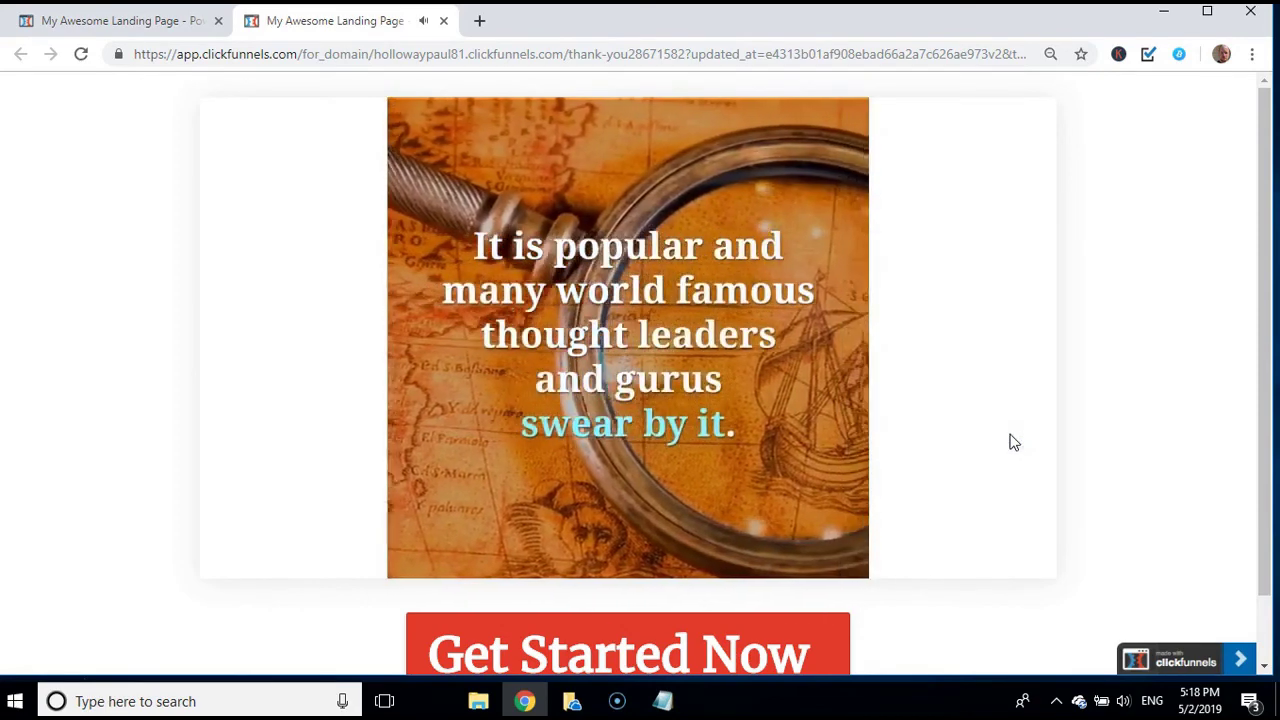
mouse_move(511, 445)
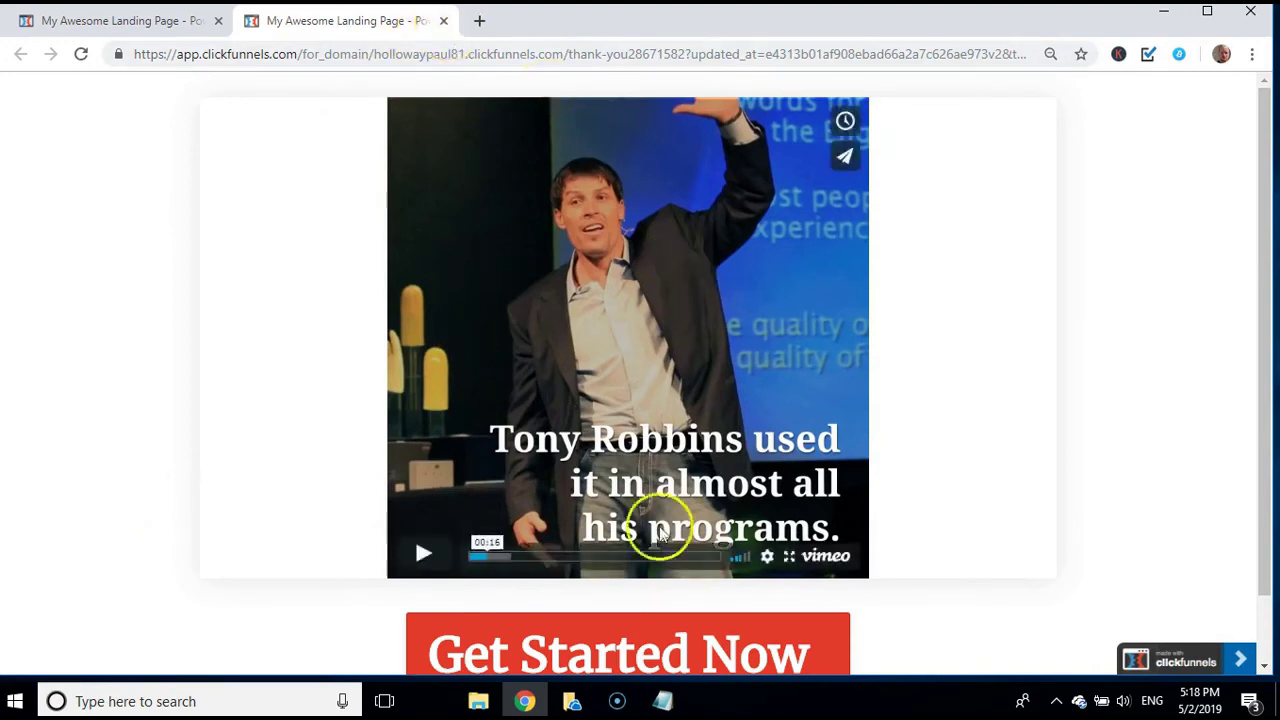
click(619, 662)
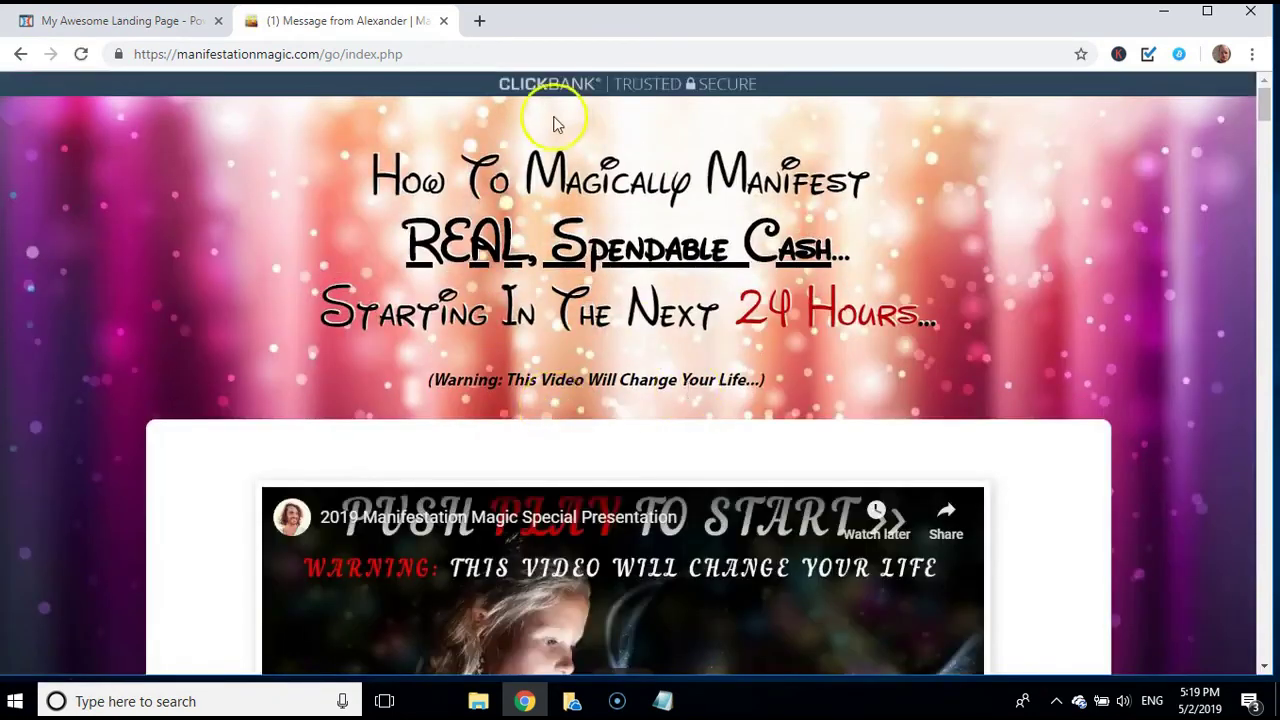
click(444, 21)
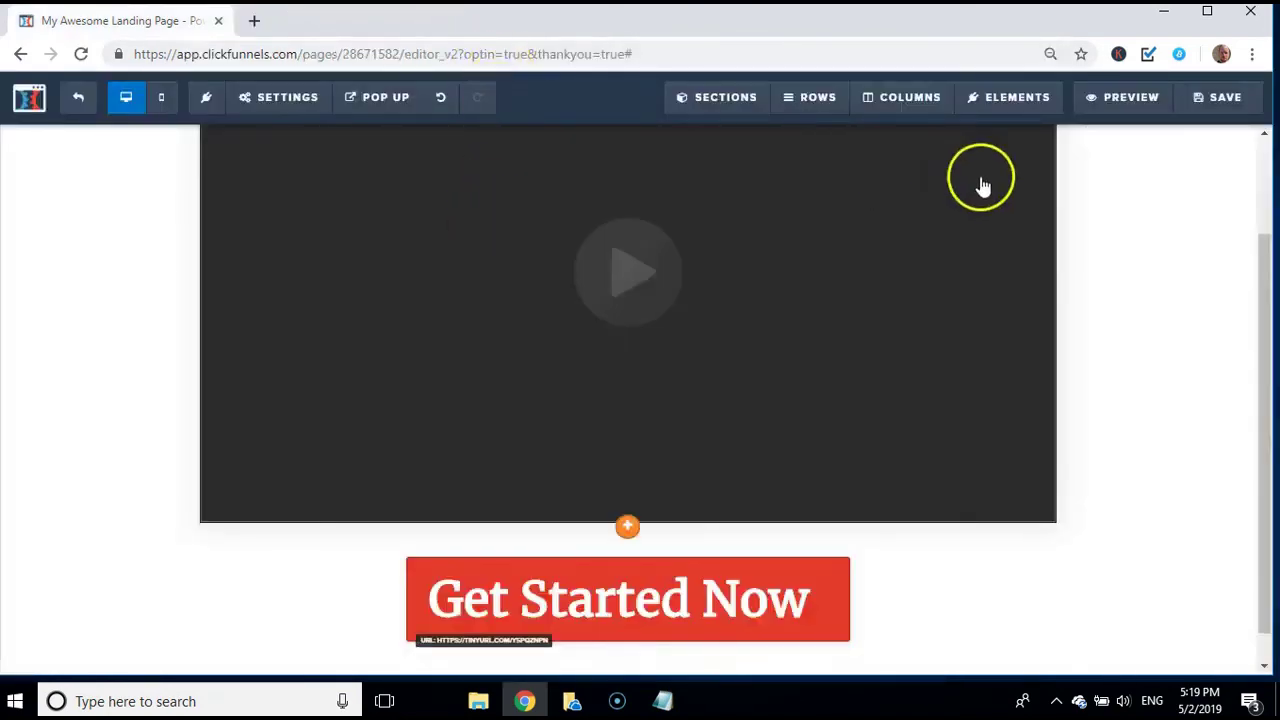
Save the Thank You page and exit the editor to the funnel step's overview
click(1209, 104)
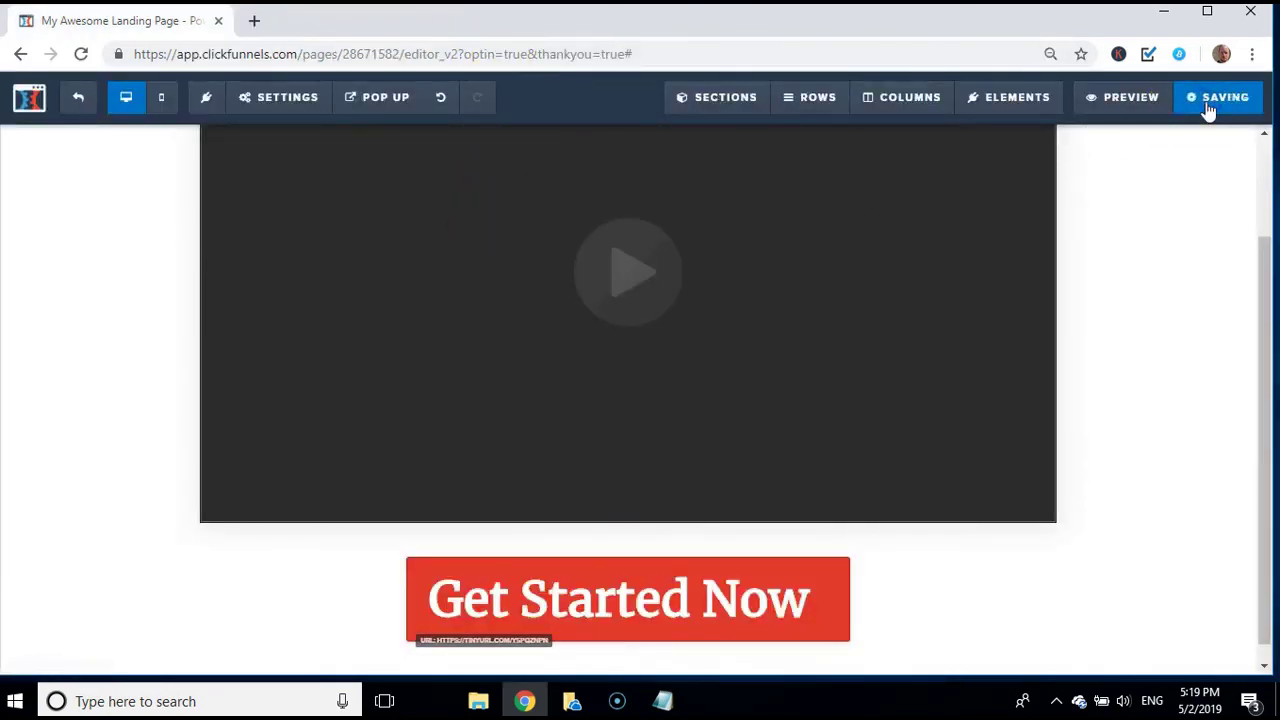
click(70, 108)
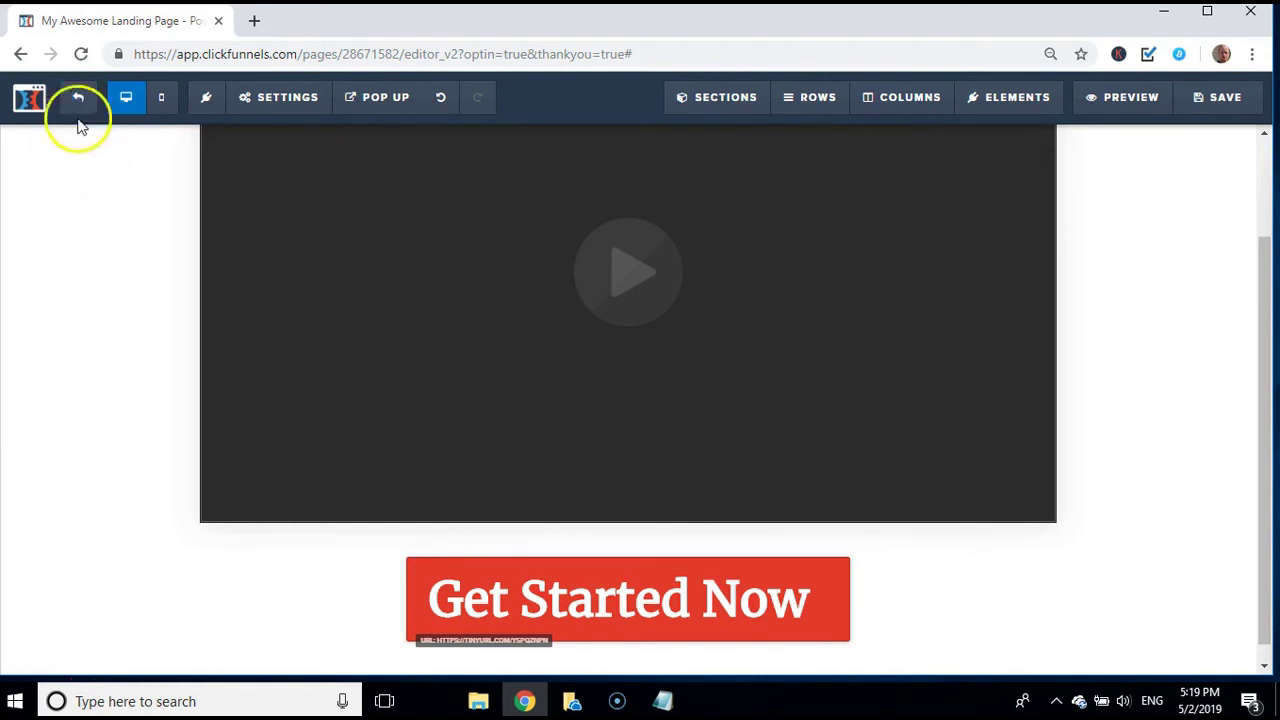
click(76, 98)
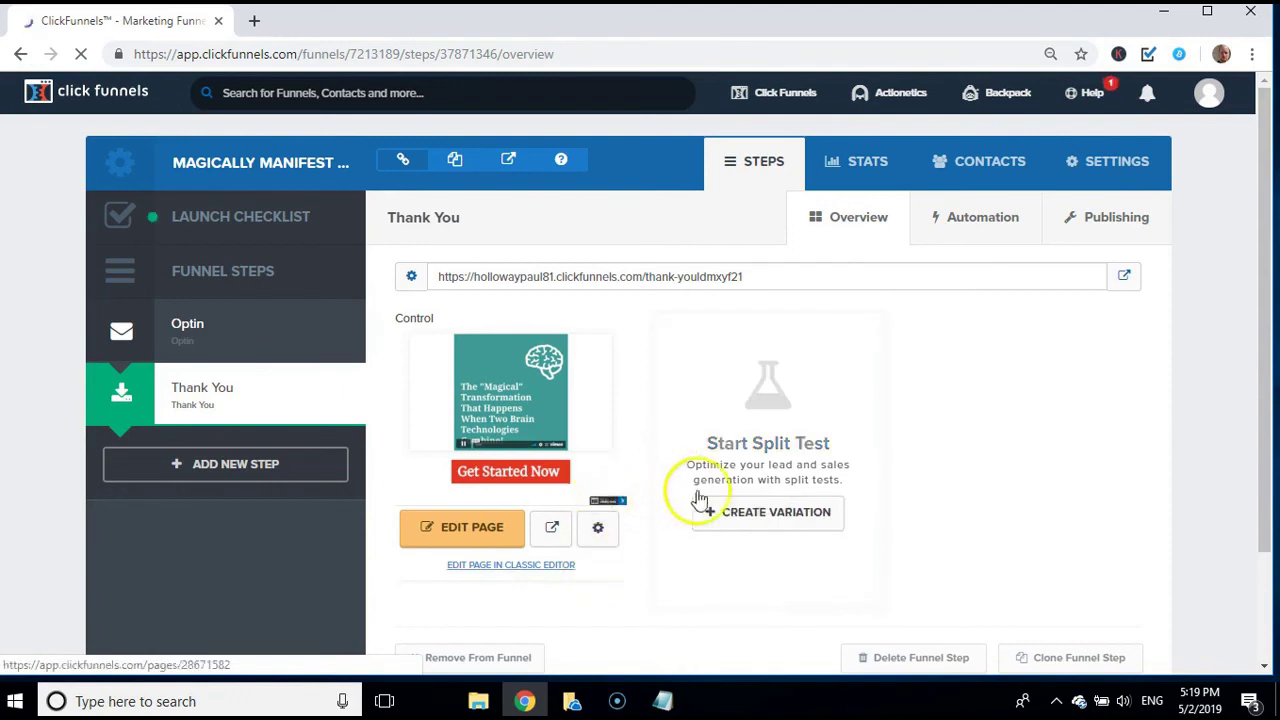
Create a split-test variation of the Thank You page by duplicating the control, and open the variation for editing
click(760, 518)
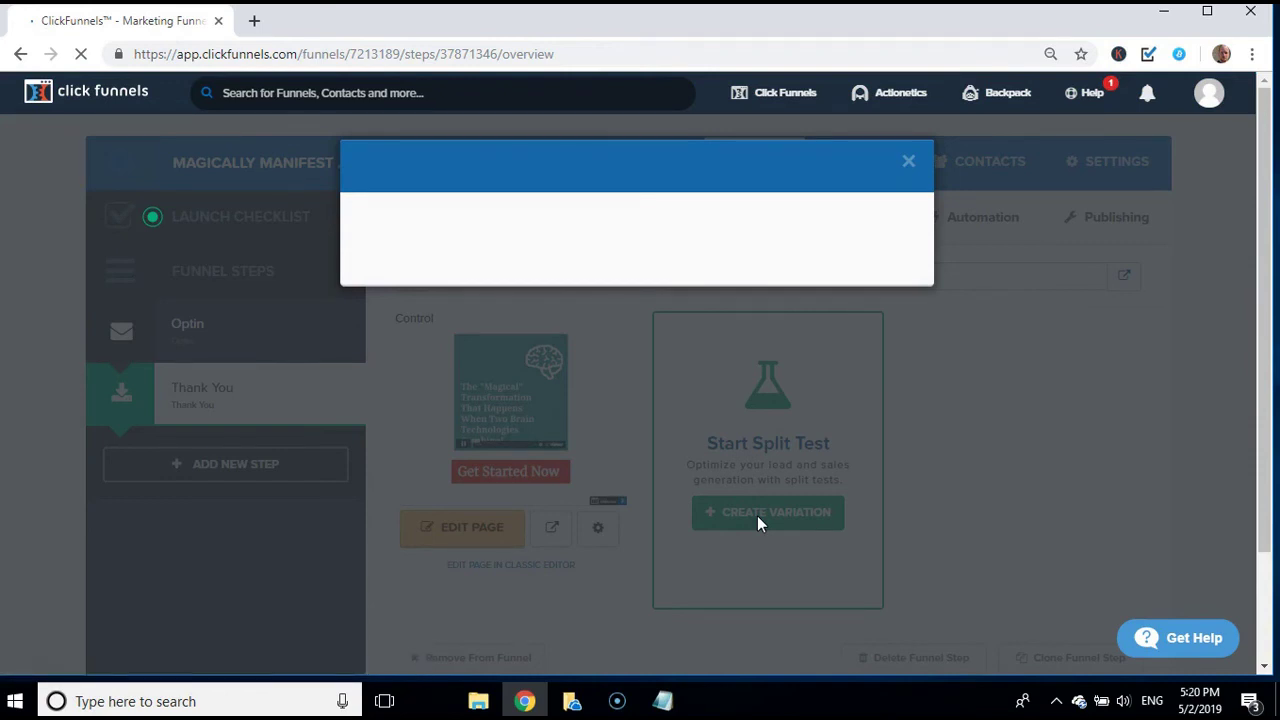
click(691, 257)
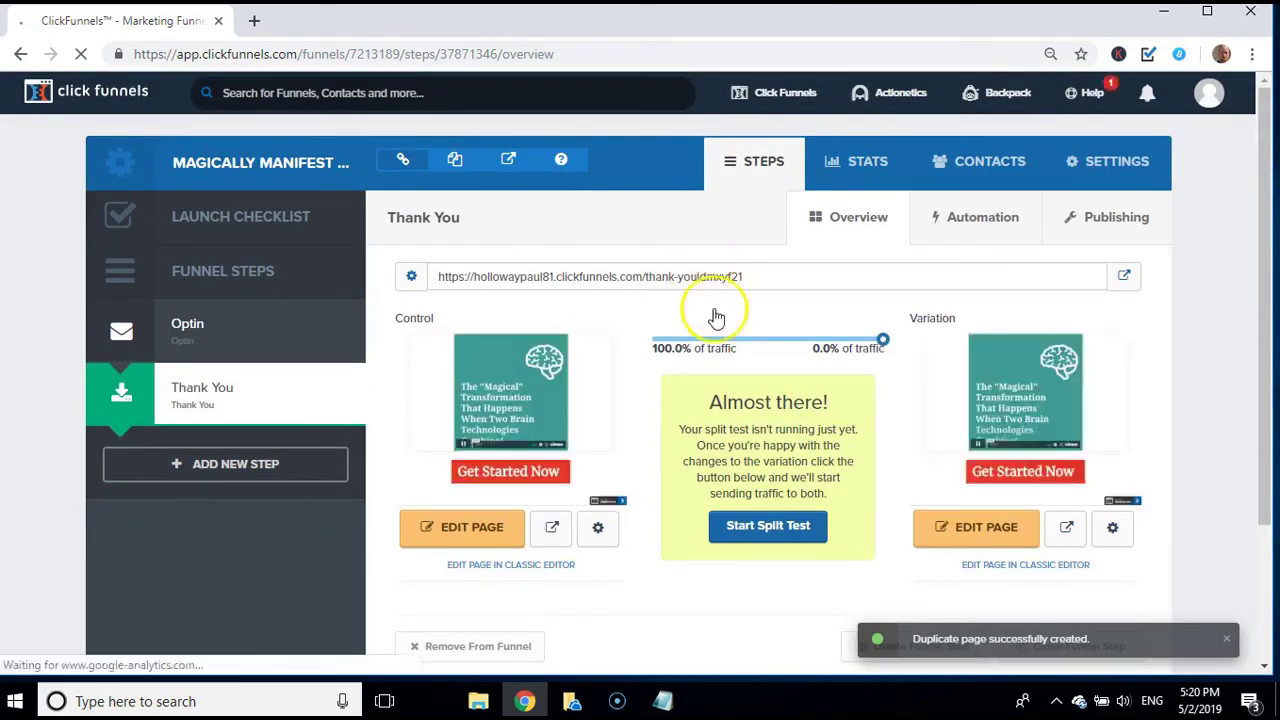
click(963, 533)
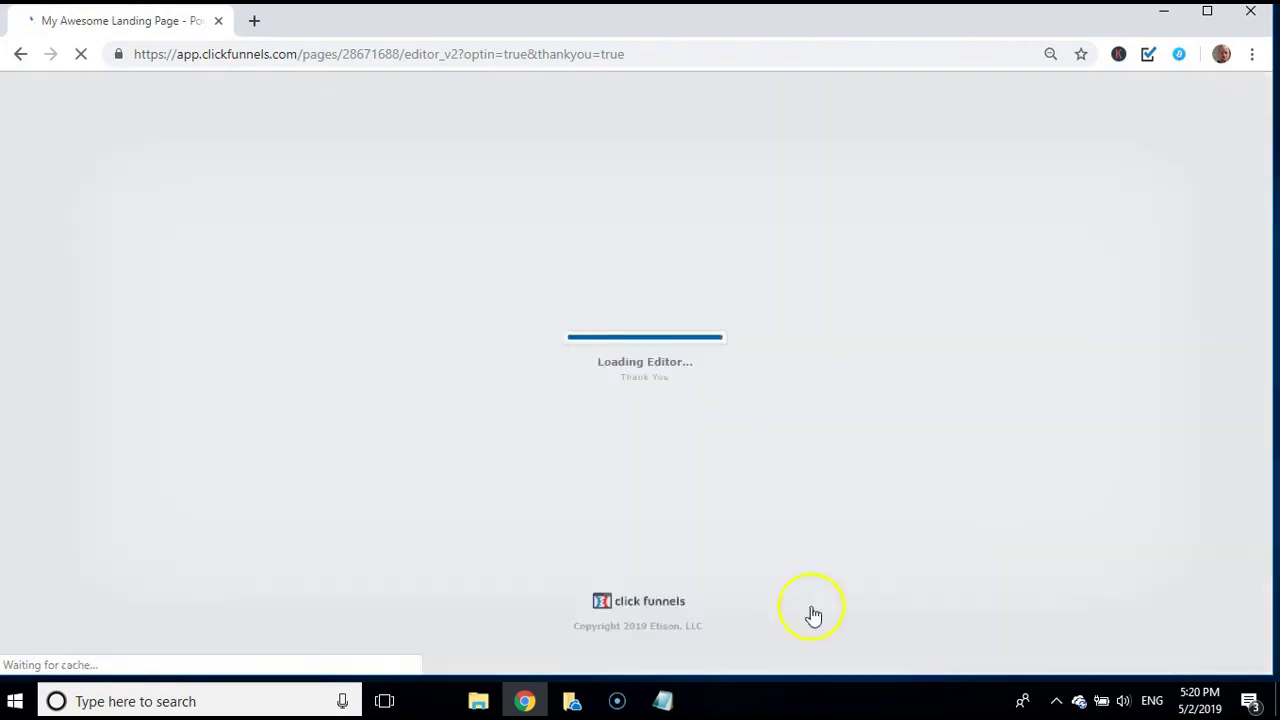
click(660, 701)
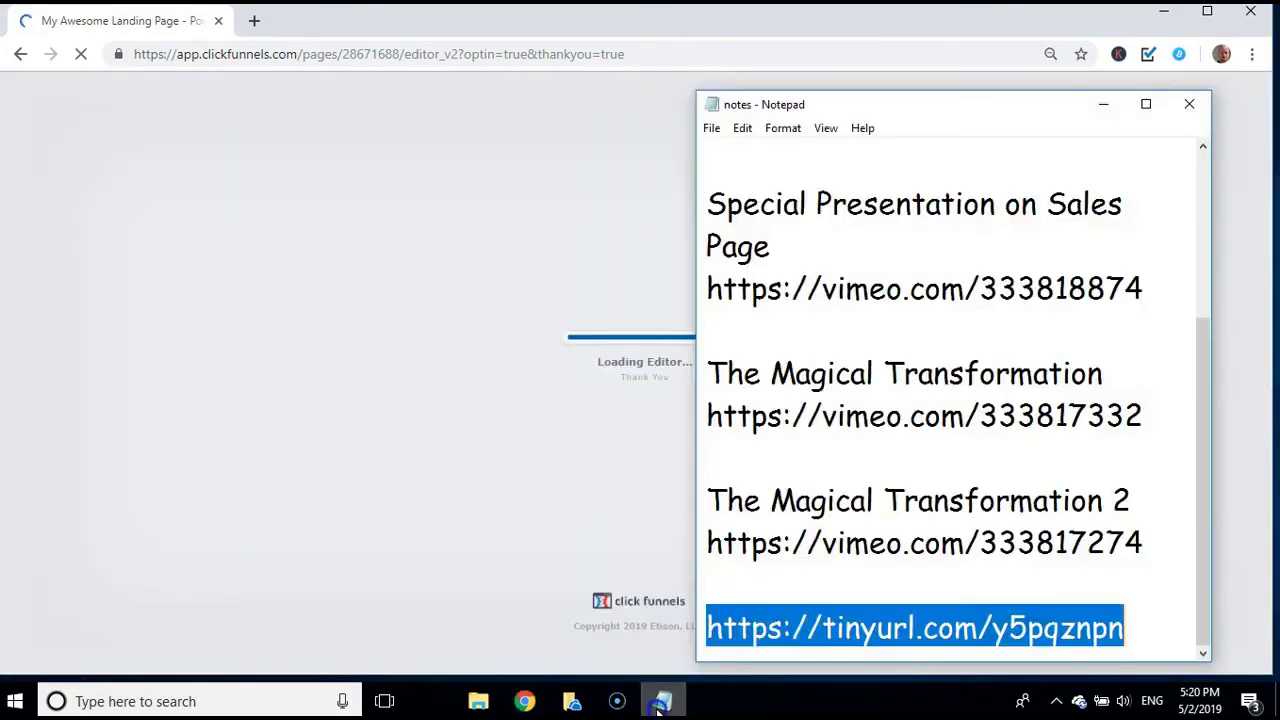
drag(1152, 541, 702, 548)
key(ctrl+c)
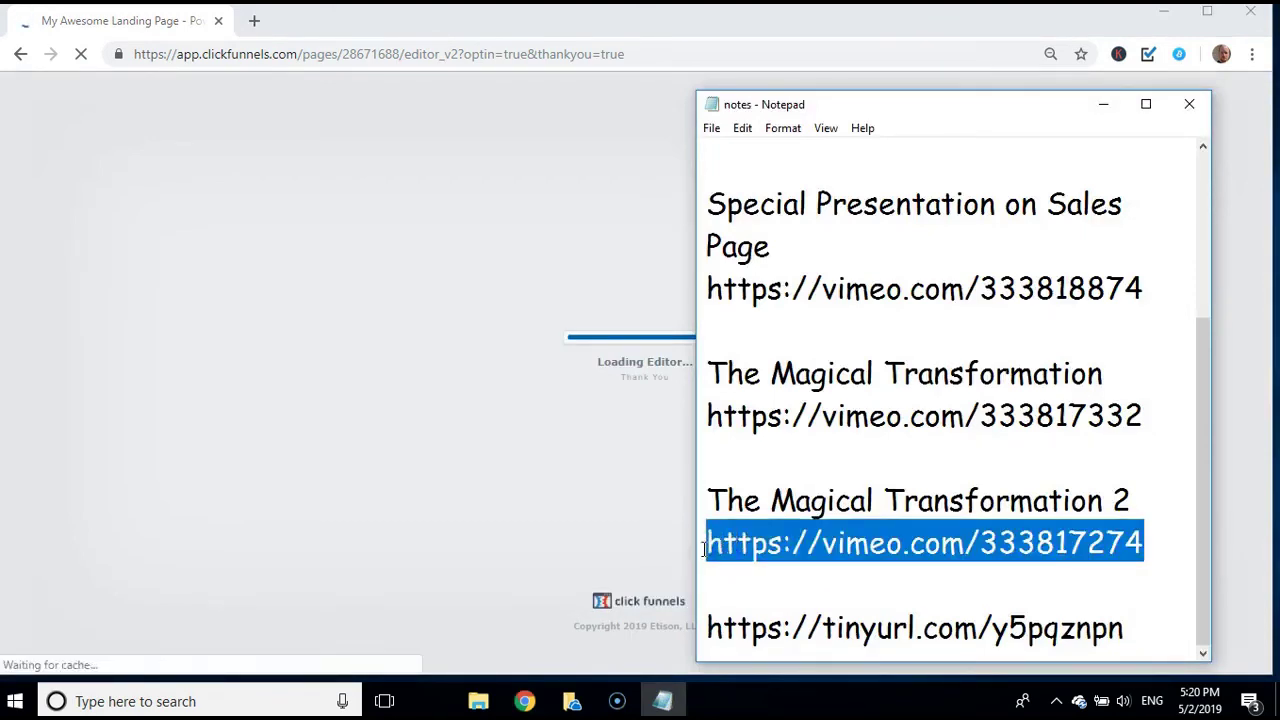
click(490, 478)
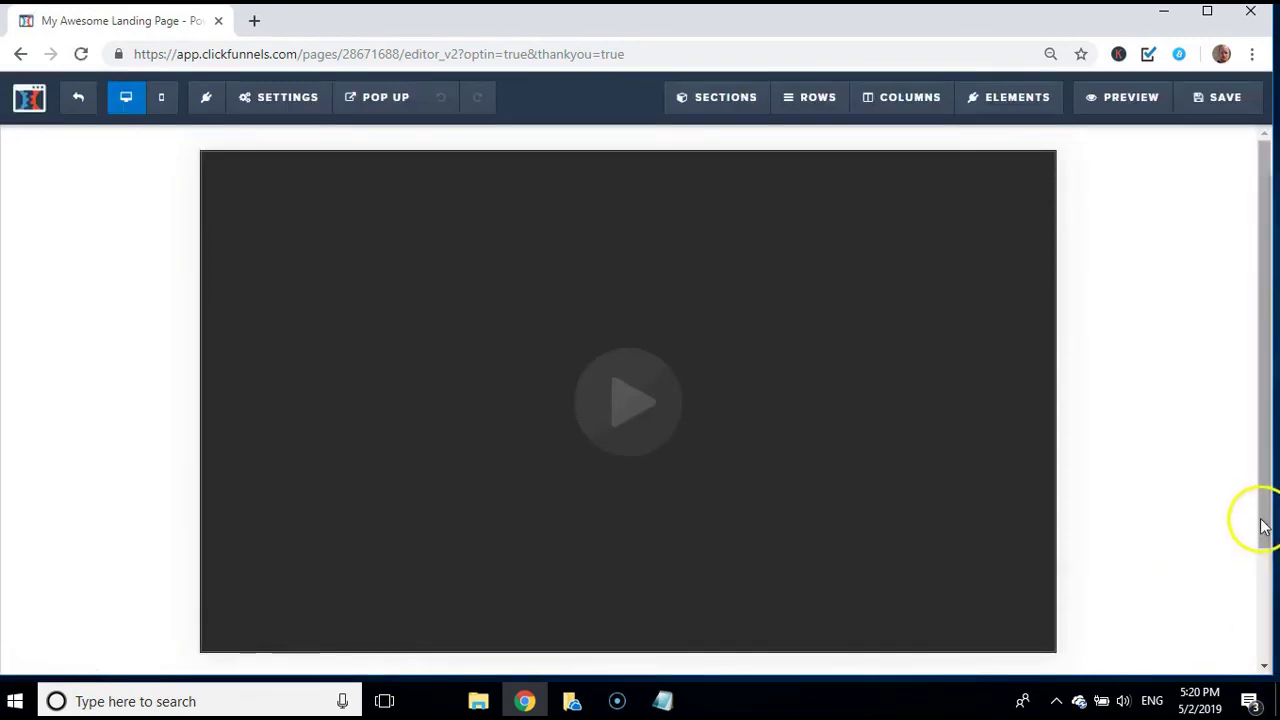
drag(1263, 533, 1263, 622)
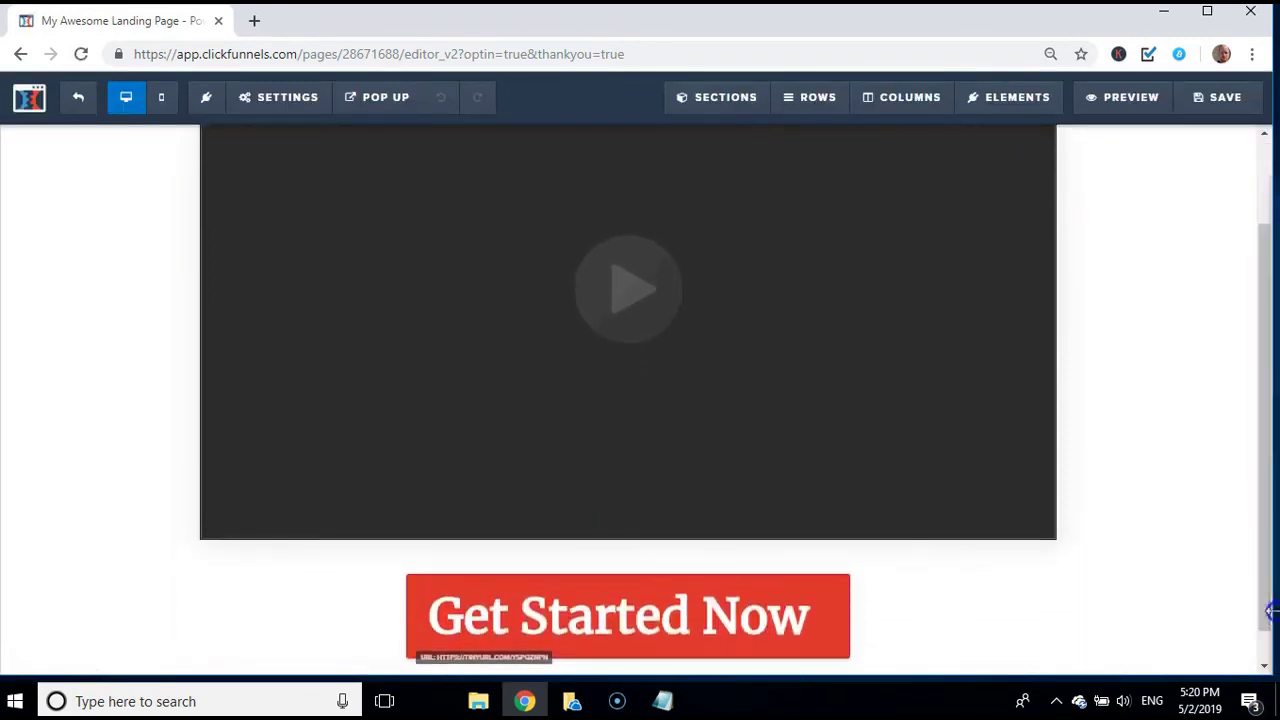
click(878, 394)
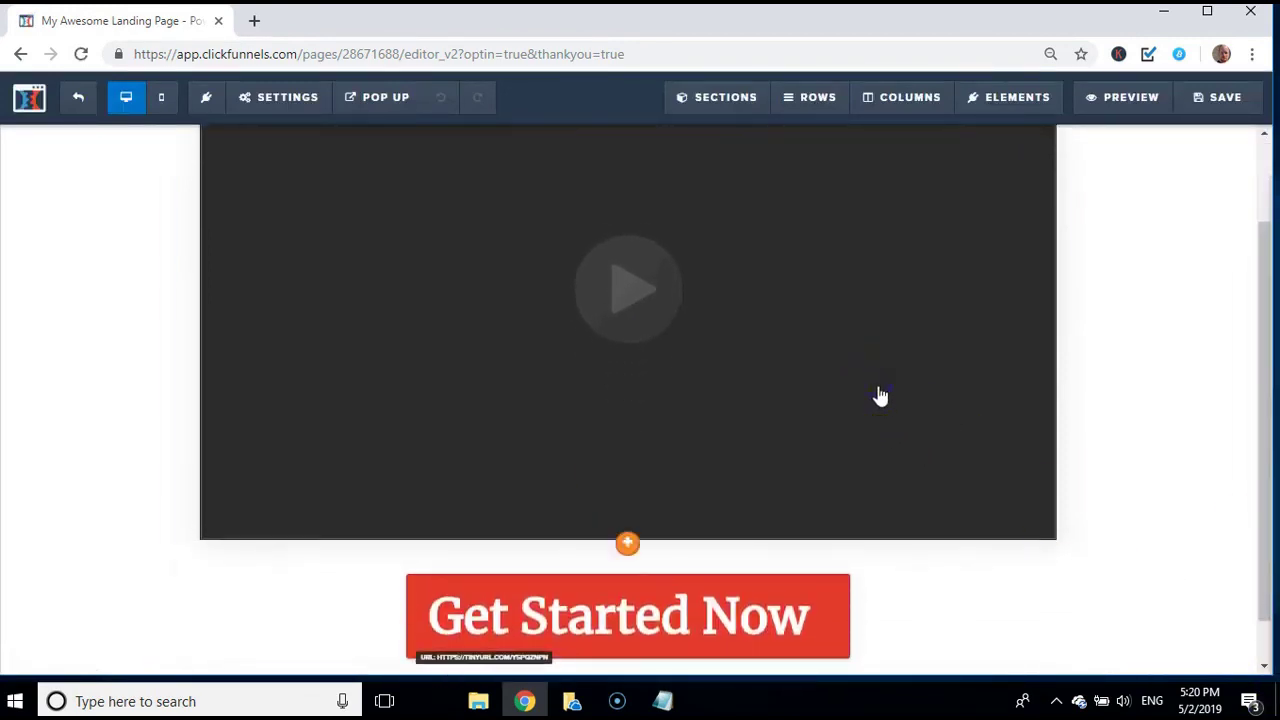
click(1141, 331)
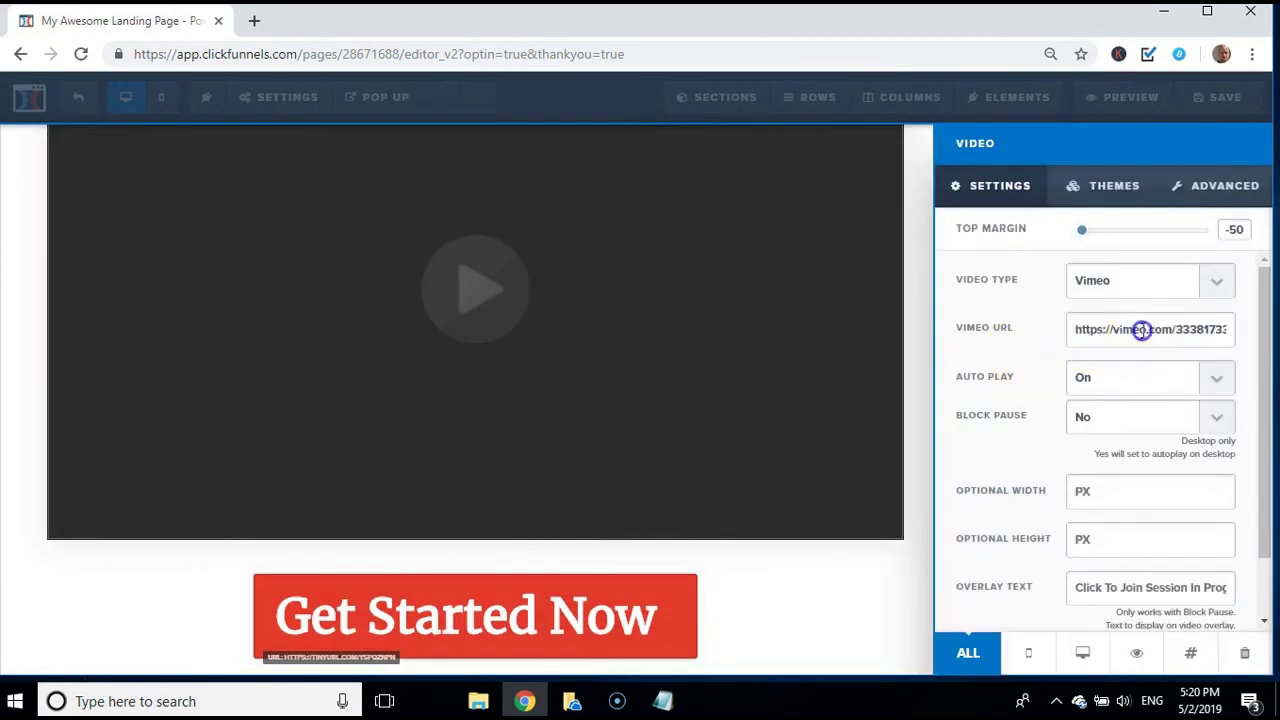
key(ctrl+a)
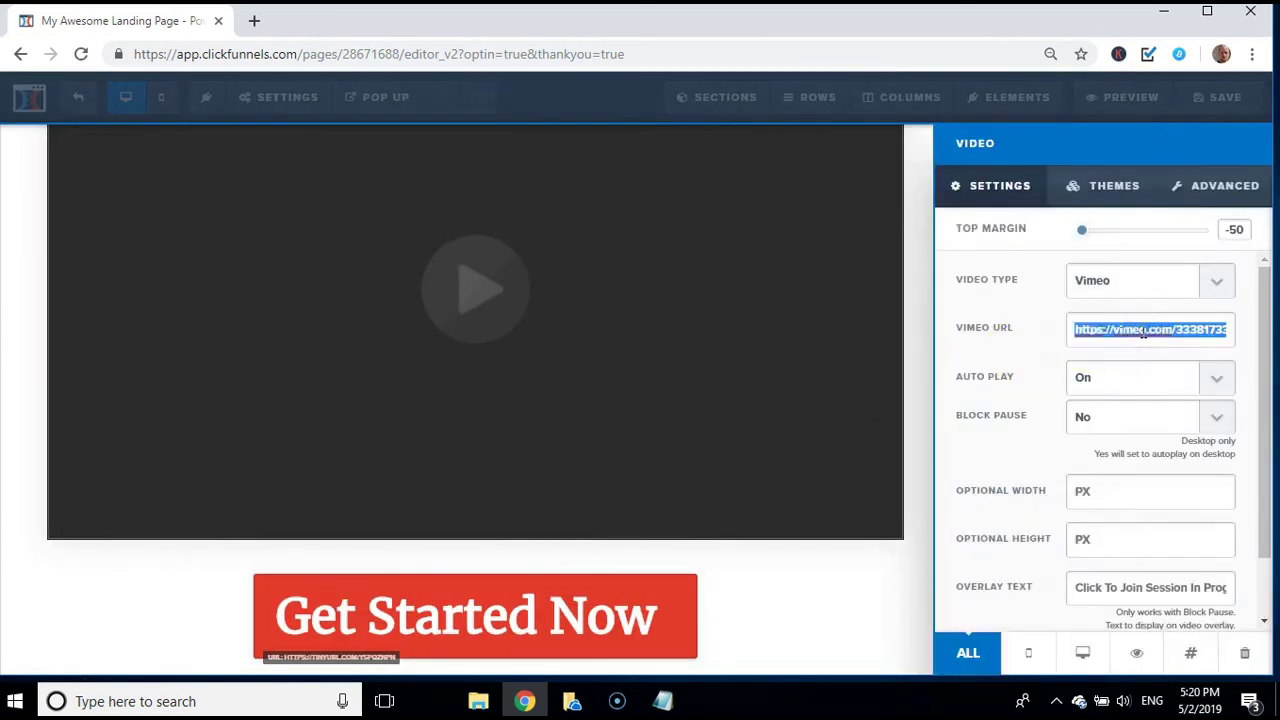
key(ctrl+v)
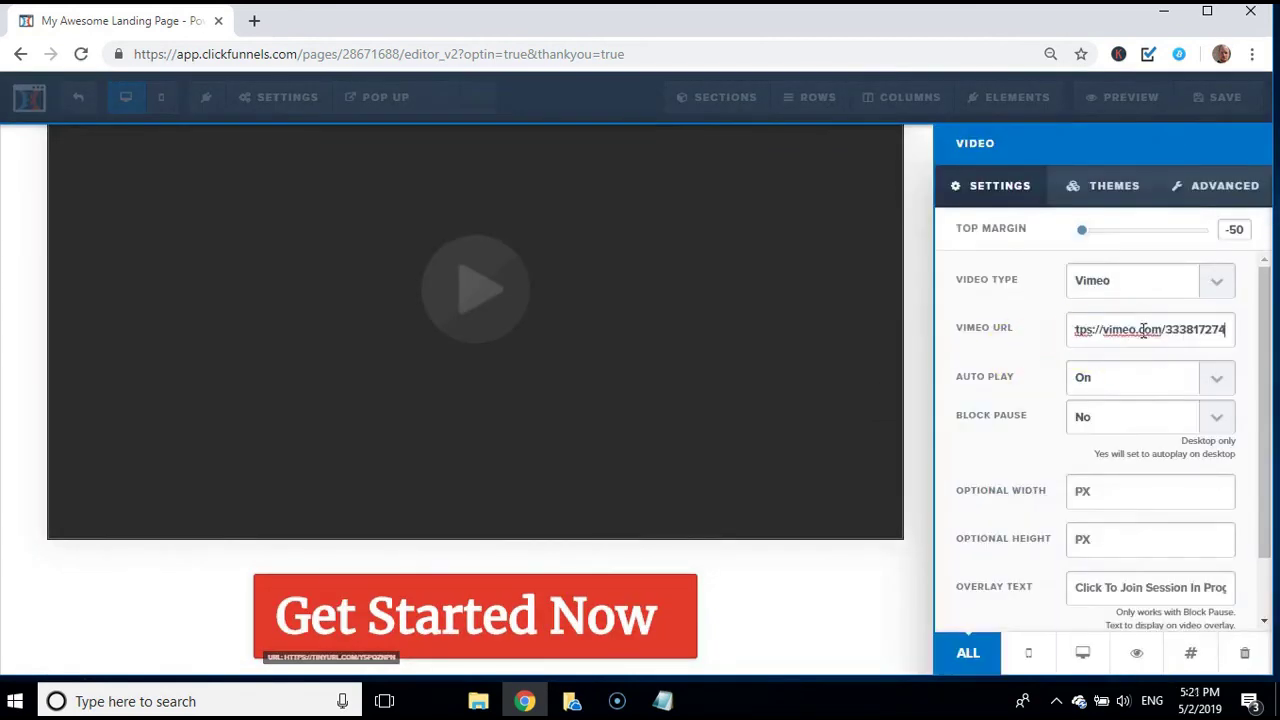
click(886, 580)
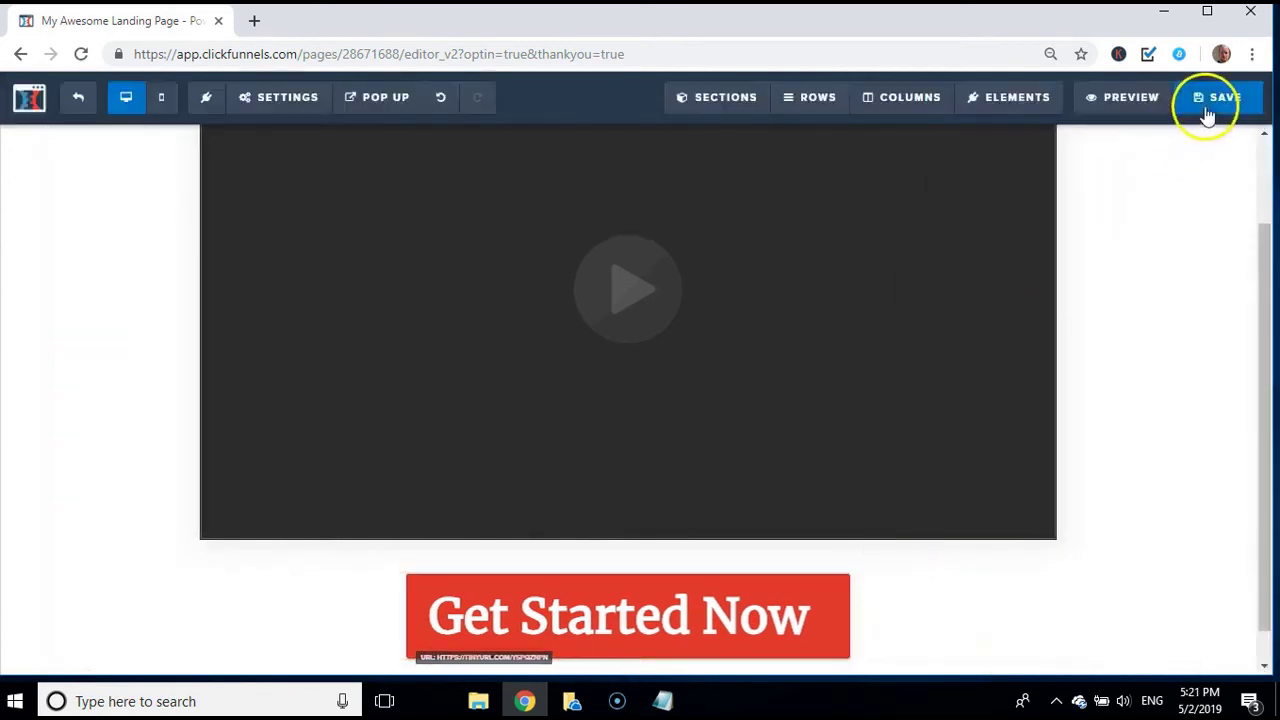
Save the variation, dismiss the SEO metadata settings unedited, and exit to the Thank You step's overview
click(1208, 112)
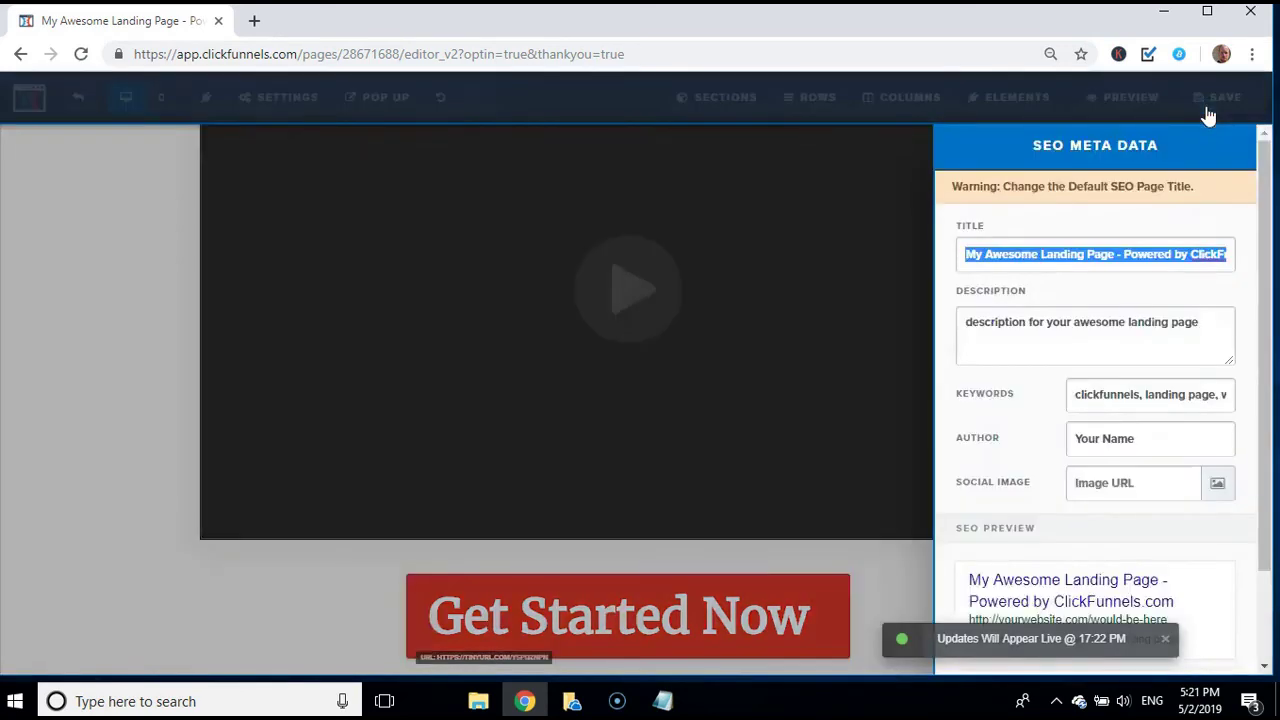
click(84, 333)
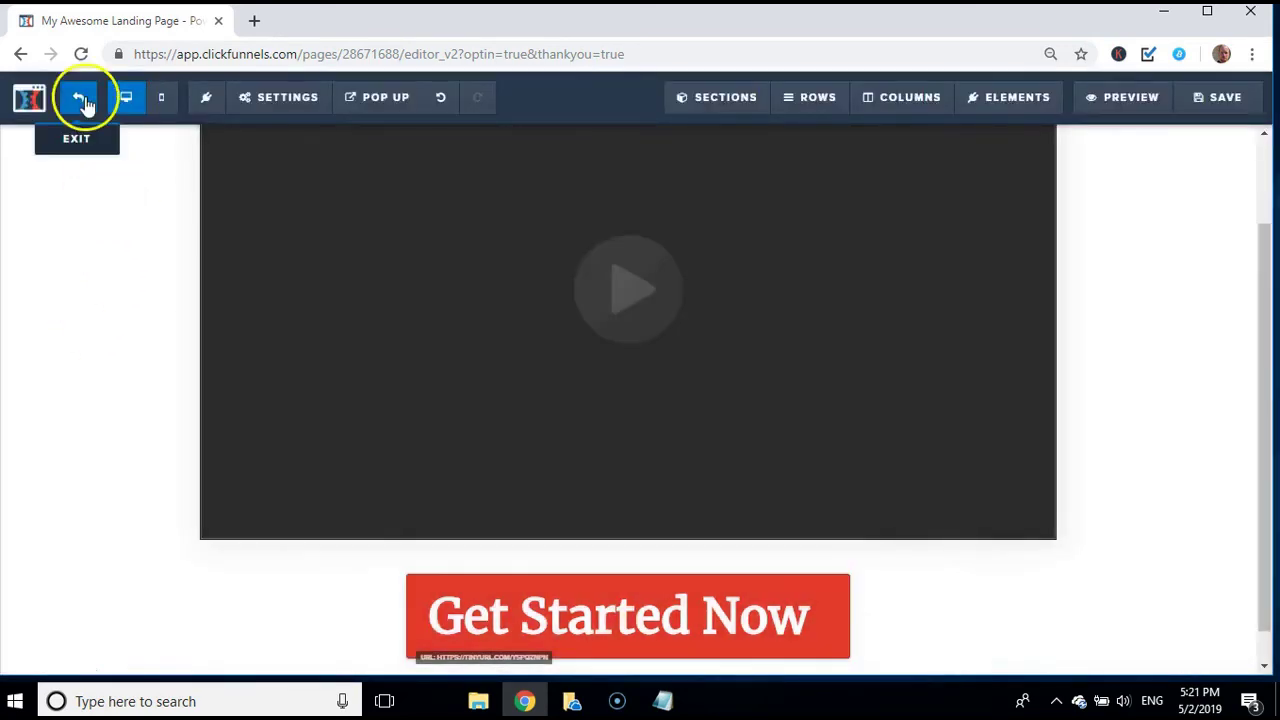
click(87, 108)
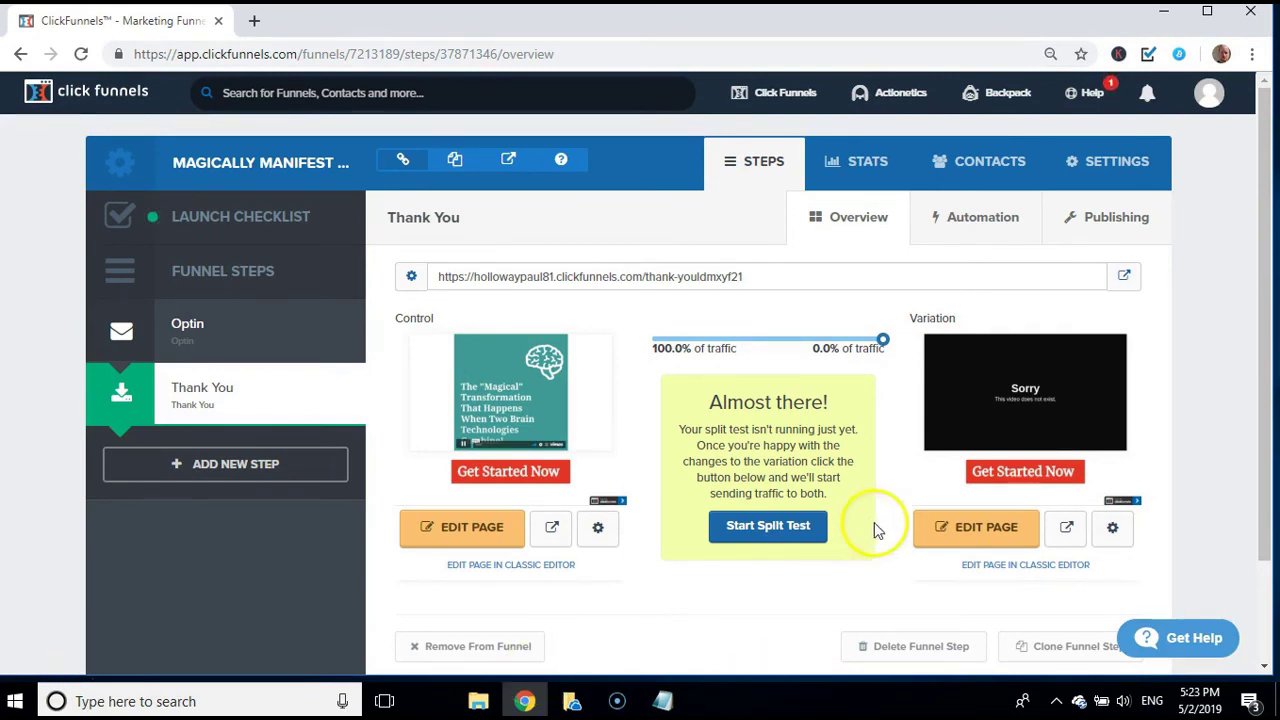
Delete the Thank You page's variation through its page settings and confirm the deletion
mouse_move(1027, 391)
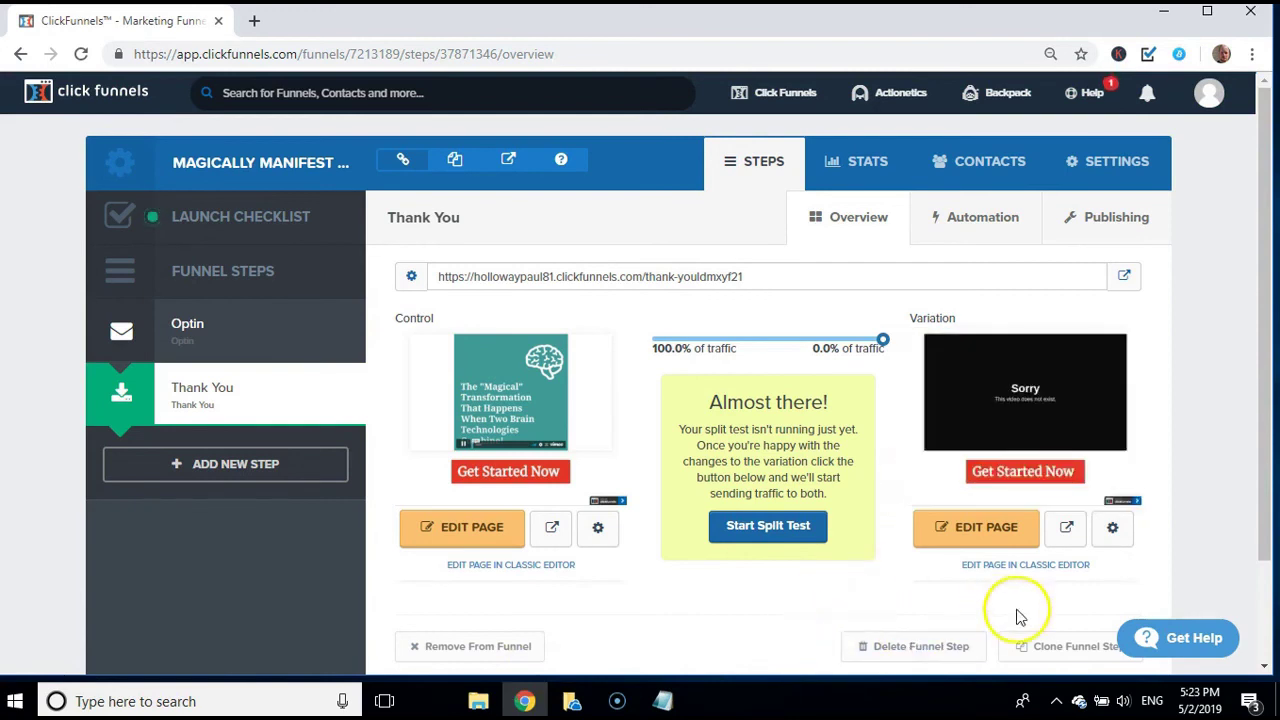
click(1114, 530)
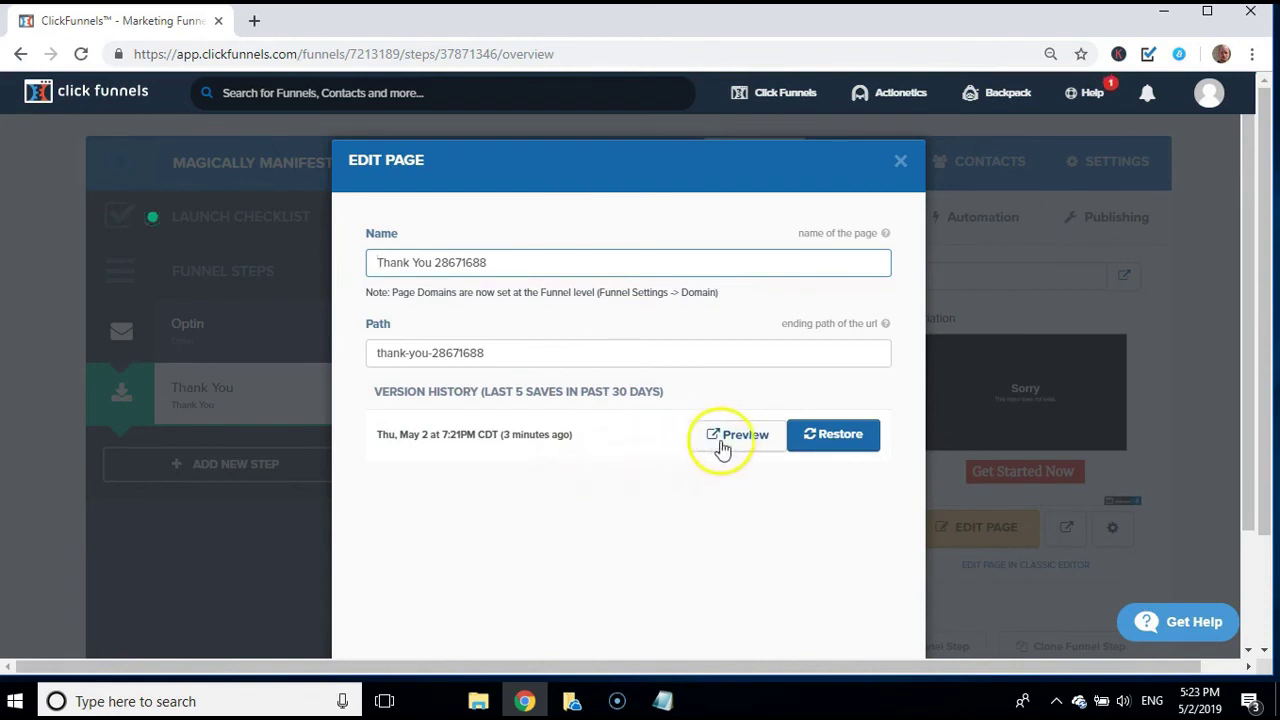
click(888, 198)
click(900, 161)
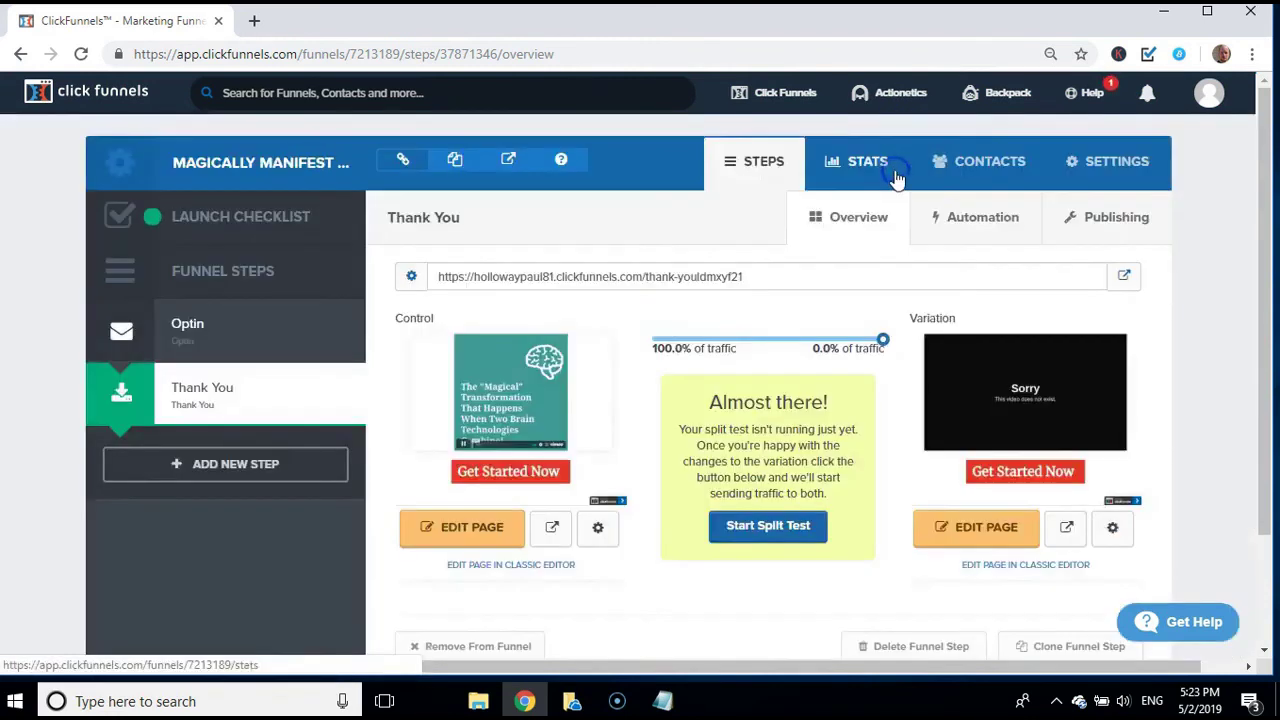
click(1110, 530)
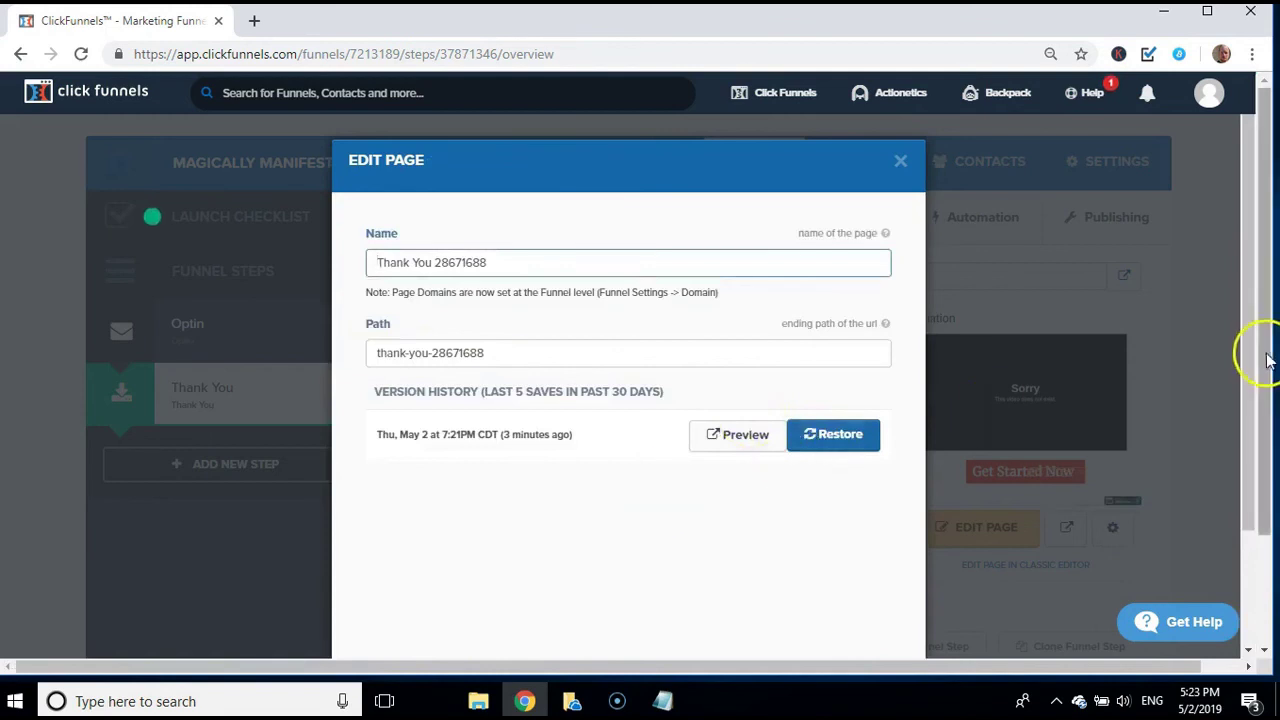
drag(1257, 351, 1257, 497)
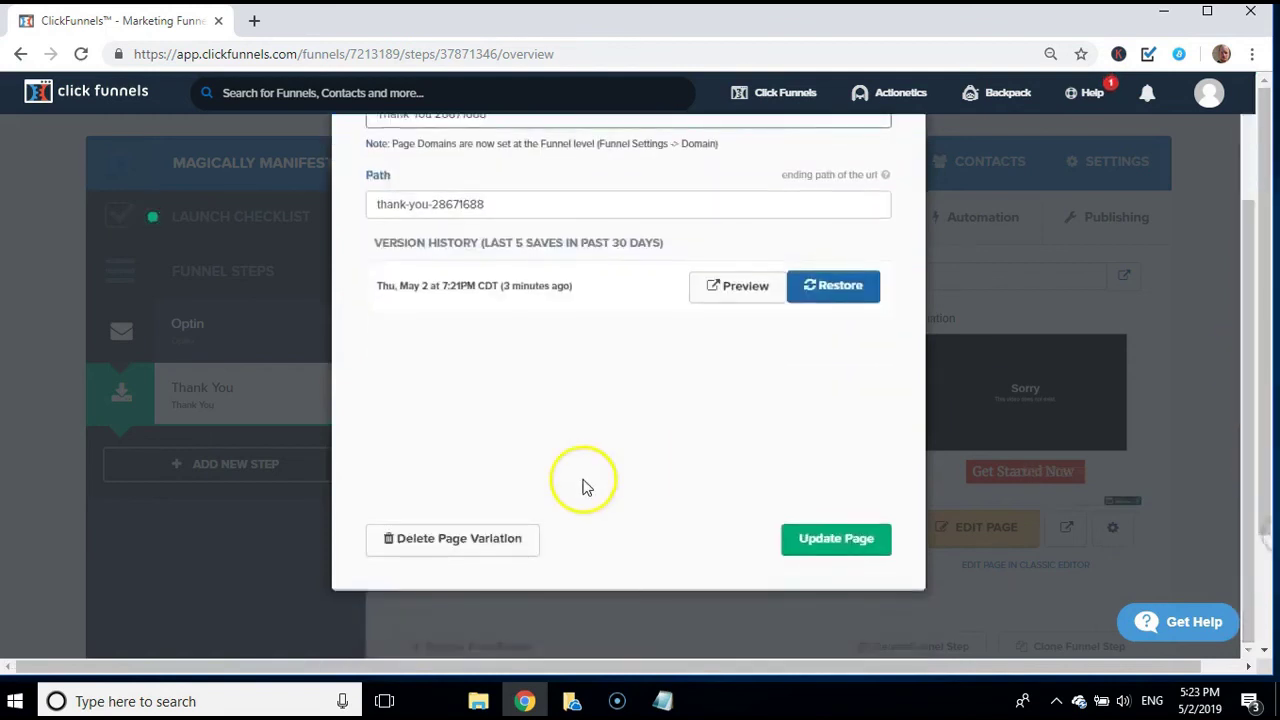
click(481, 553)
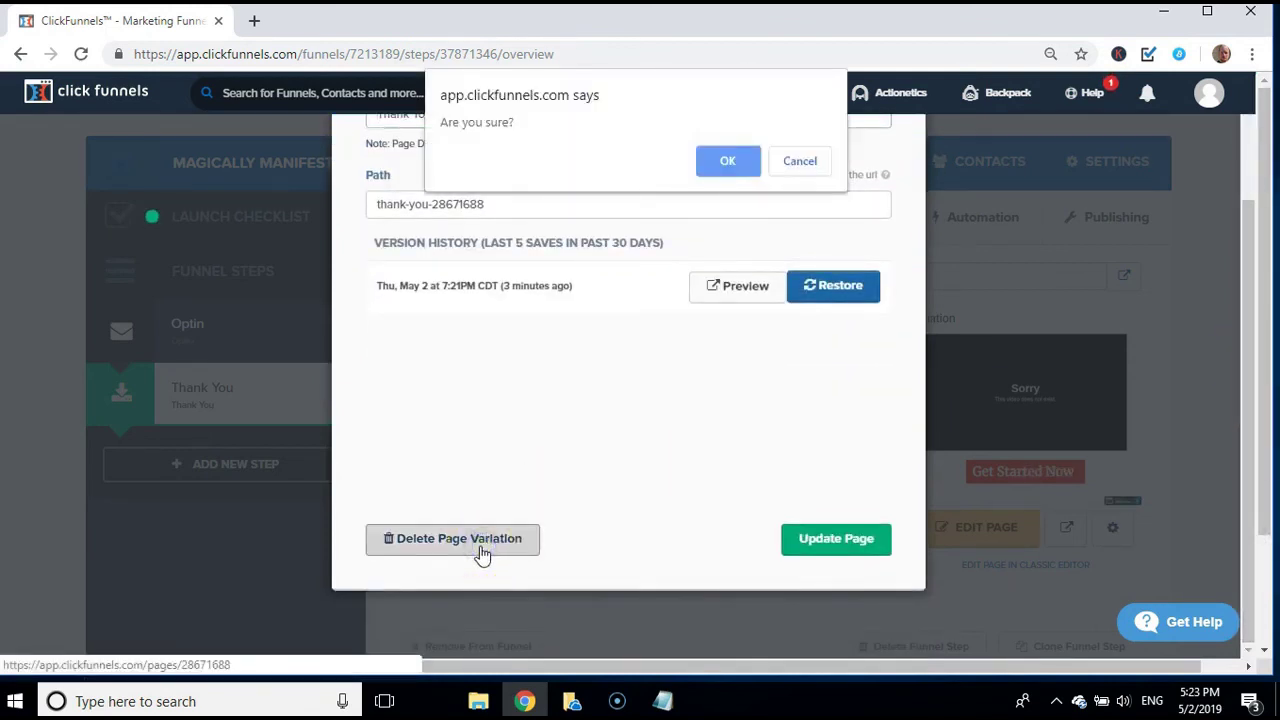
click(710, 172)
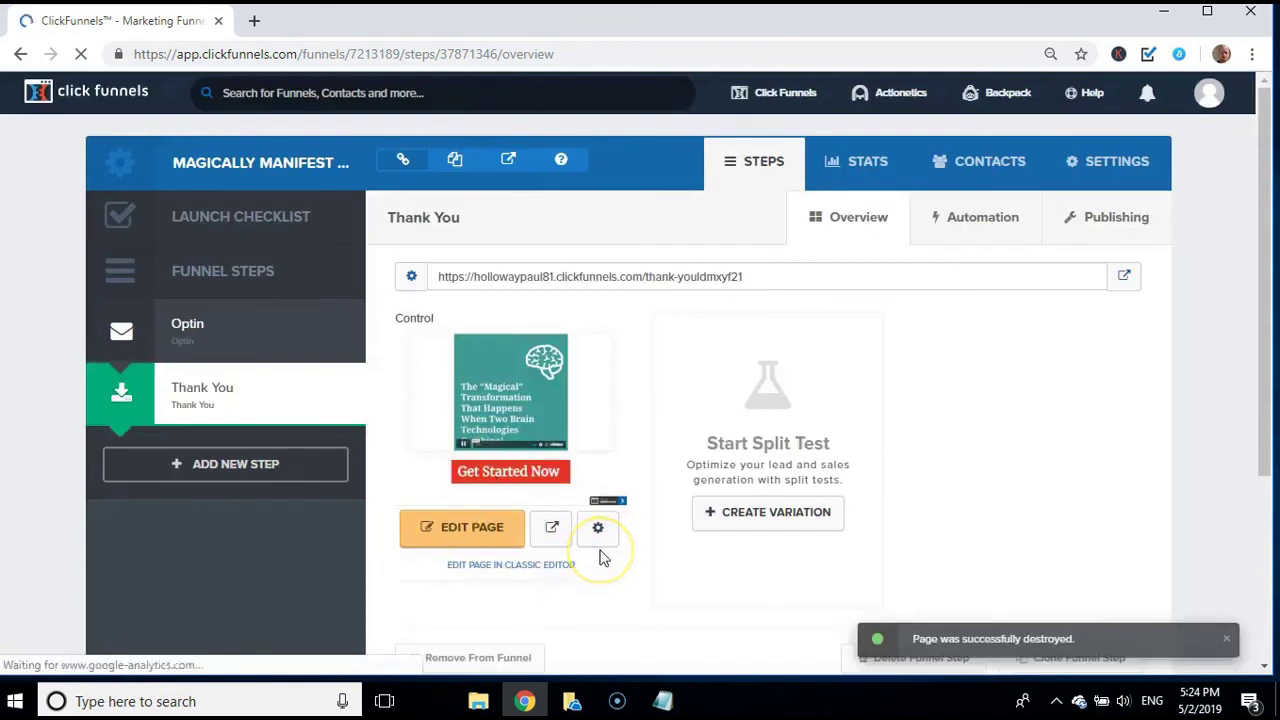
Go to the funnel's Optin step and open its live page in a new tab
click(186, 343)
double_click(187, 328)
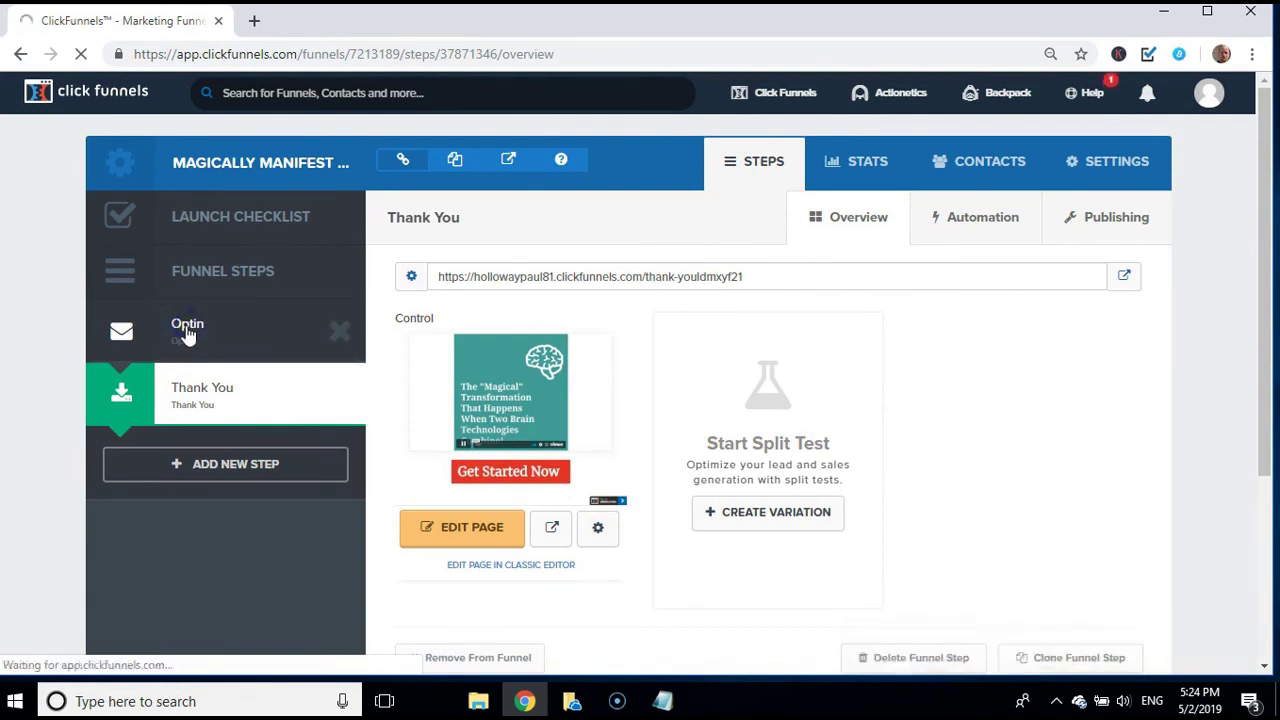
click(187, 333)
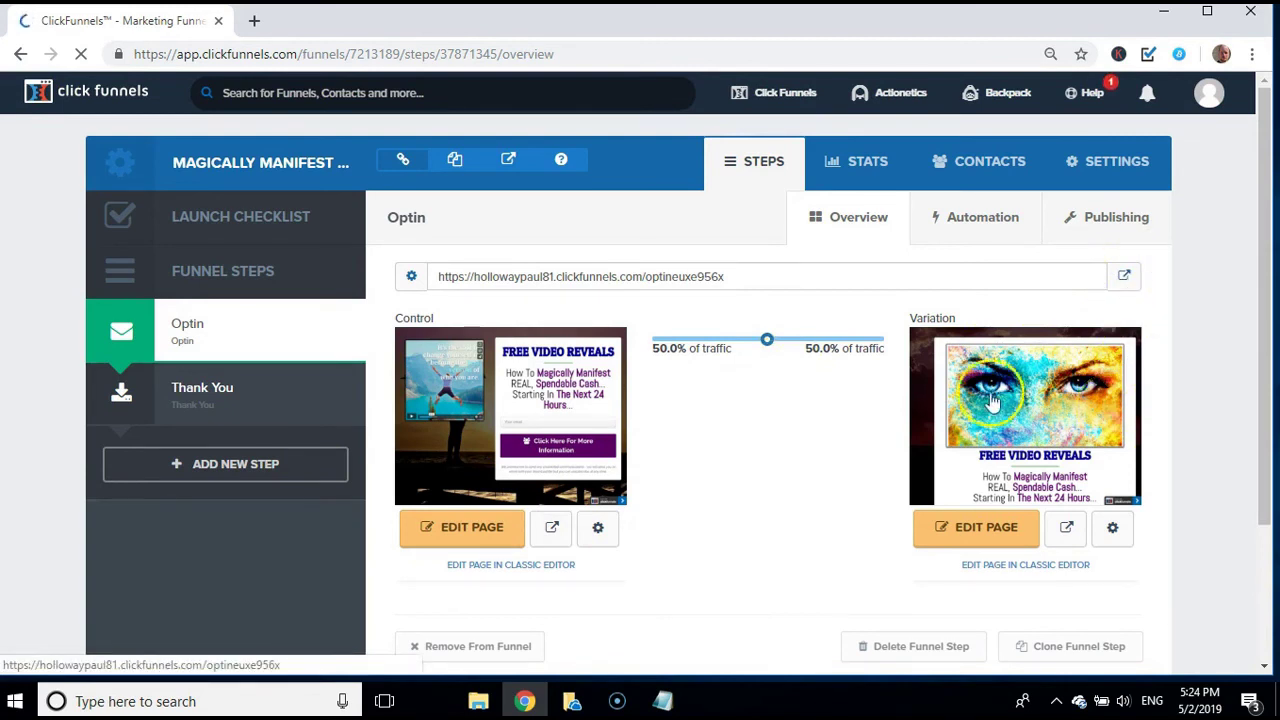
click(1125, 278)
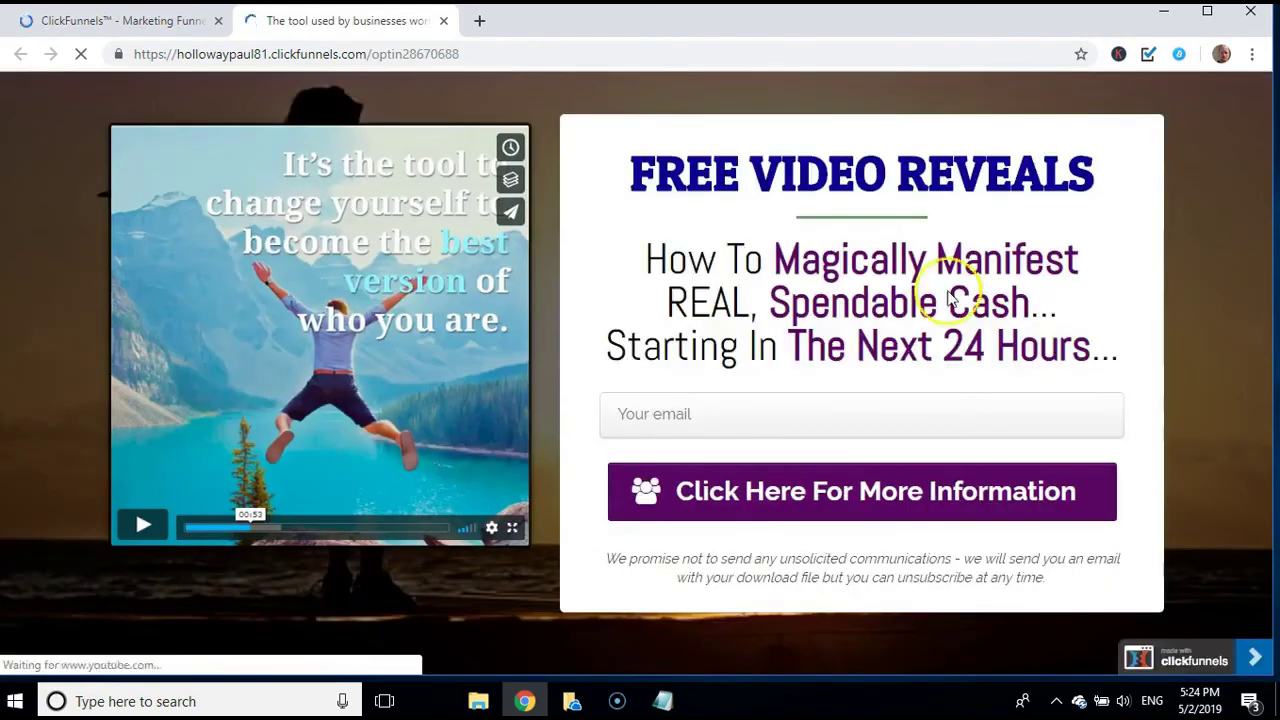
Test the live opt-in form by filling in the saved marketing e-mail address and submitting it
click(787, 421)
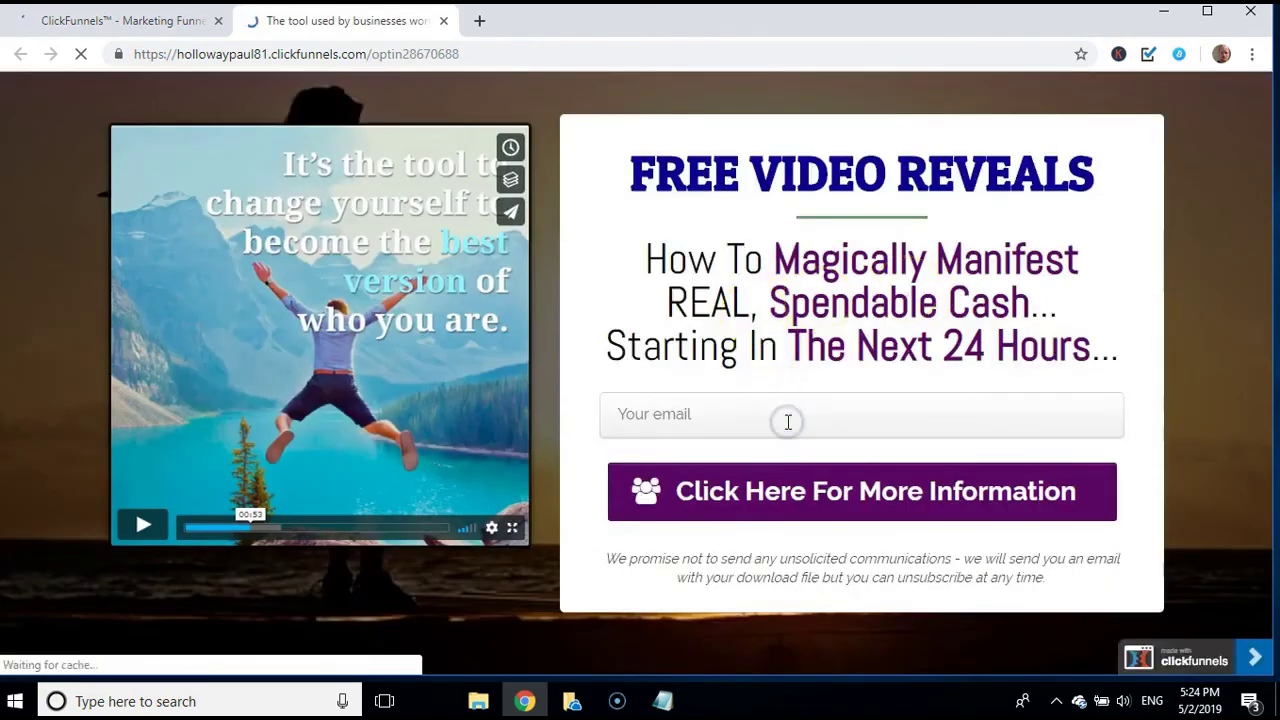
click(766, 411)
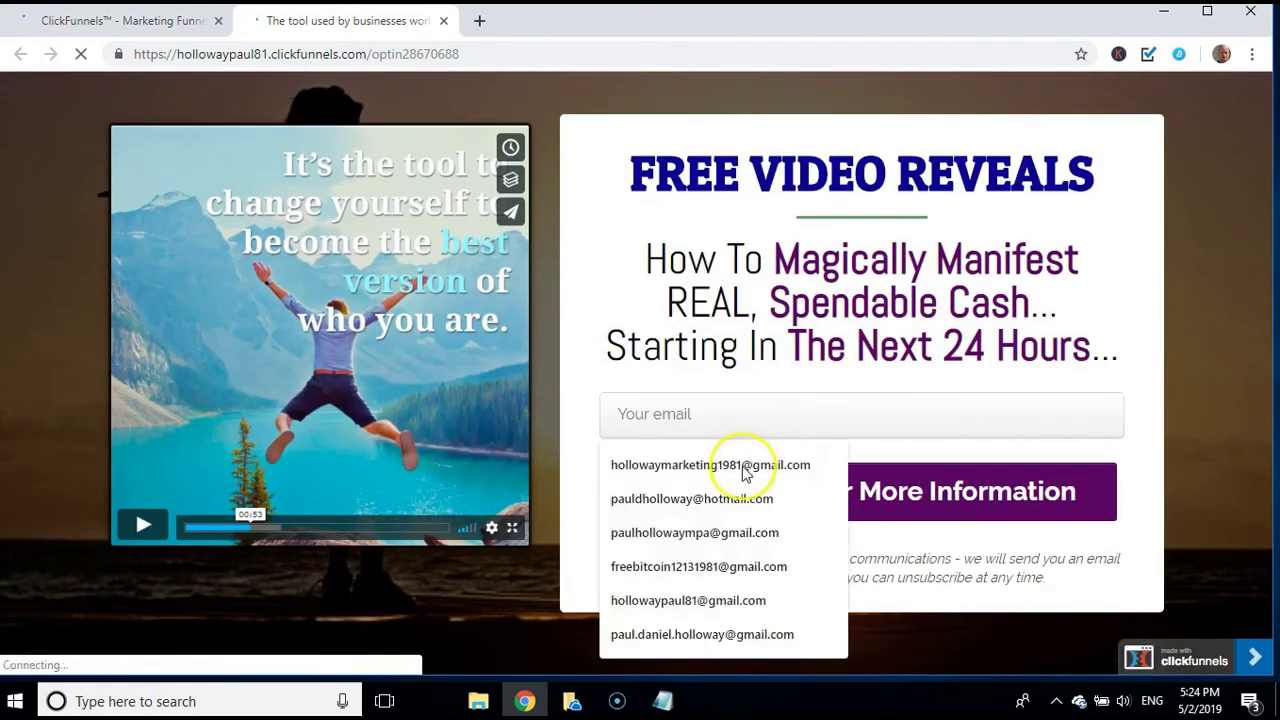
click(707, 466)
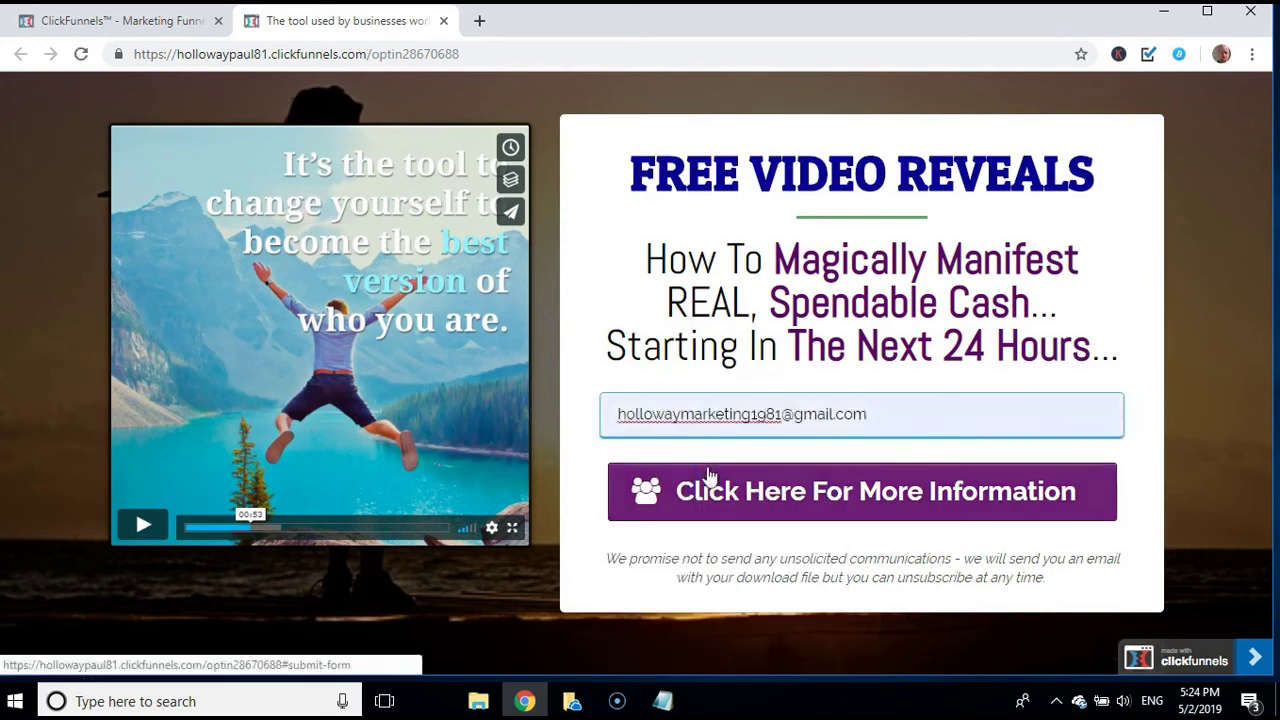
click(705, 485)
click(882, 494)
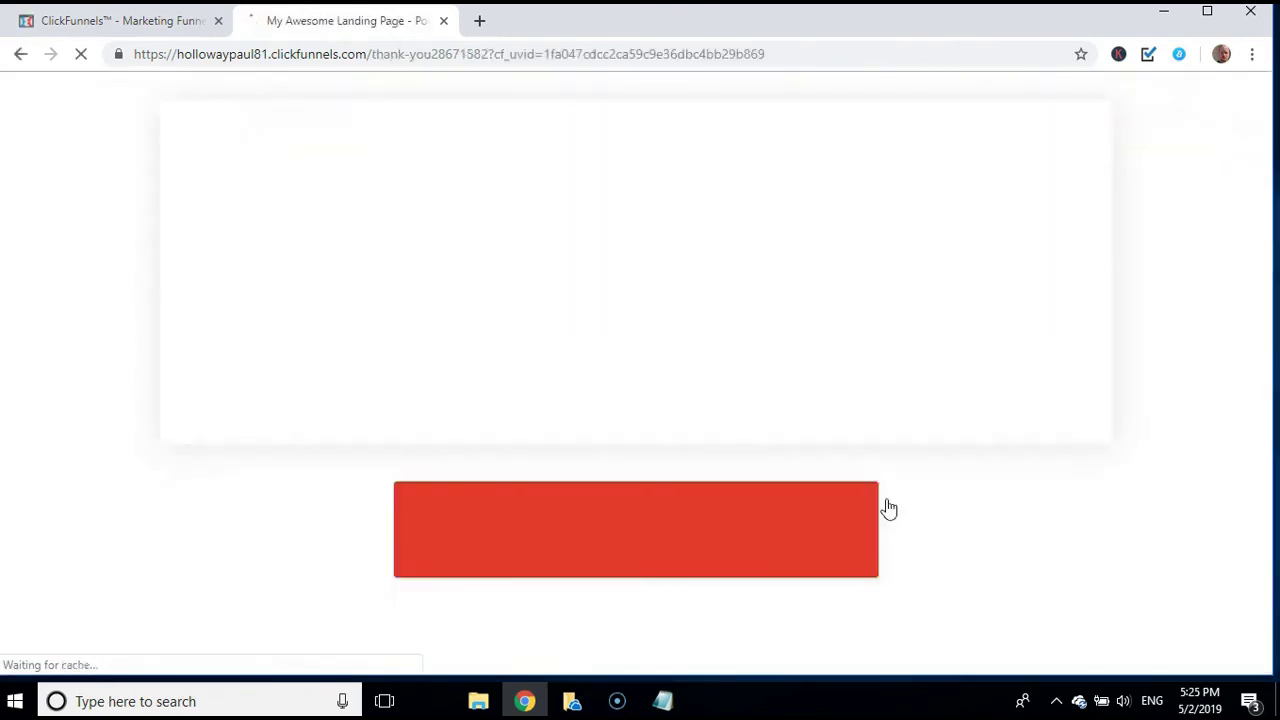
Check the live Thank You page's video and follow the Get Started Now link to the sales page
click(957, 506)
click(1008, 506)
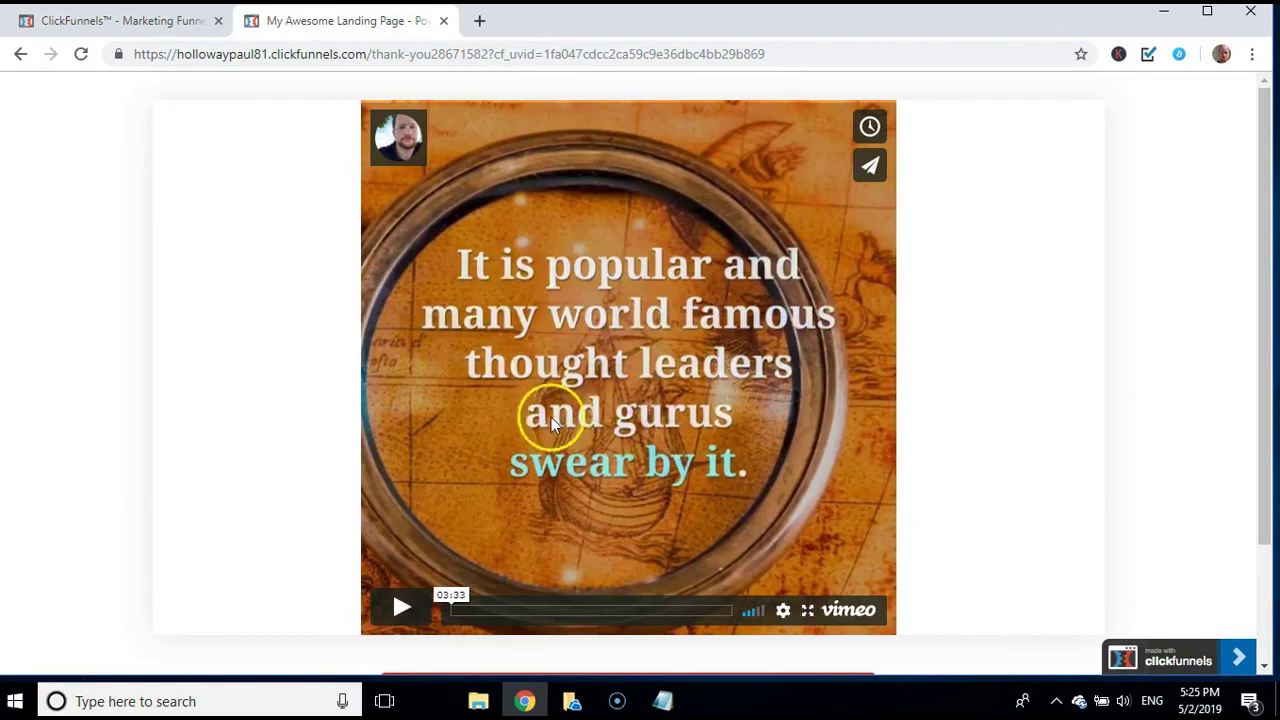
drag(1270, 420, 1268, 516)
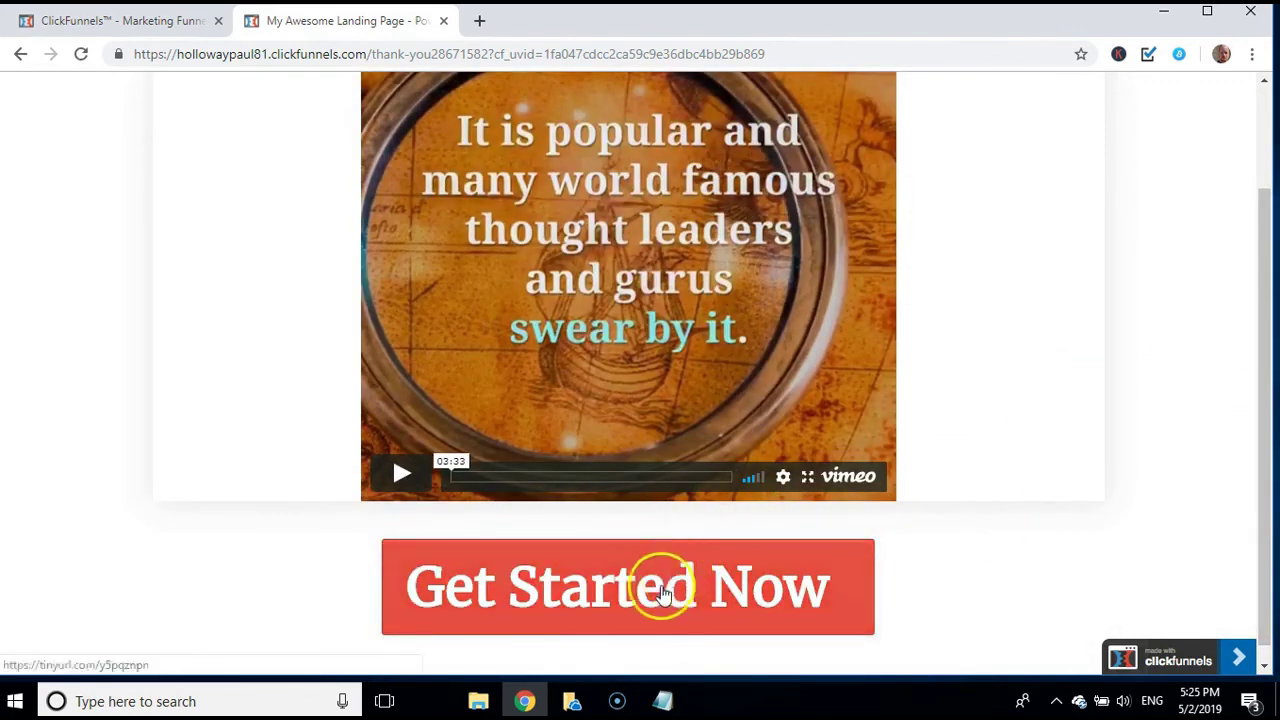
click(663, 588)
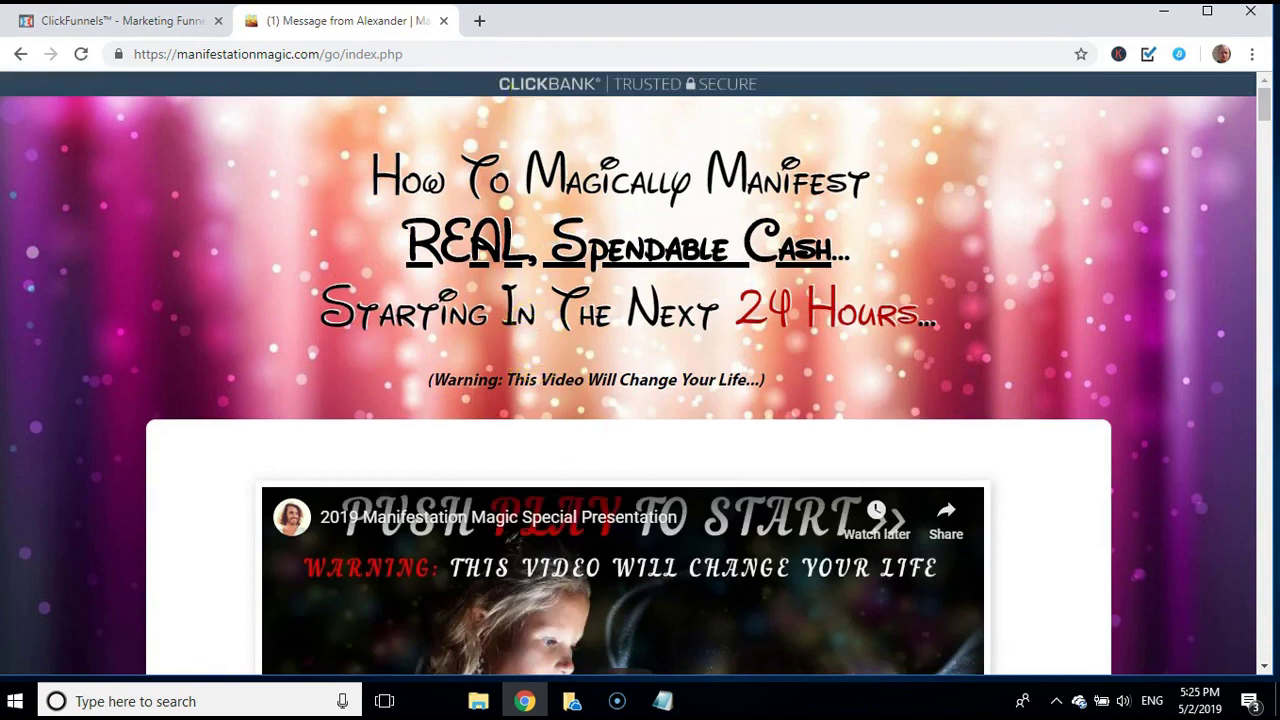
Close the sales page, go to getresponse.com and log in to the GetResponse account with the saved credentials
click(444, 21)
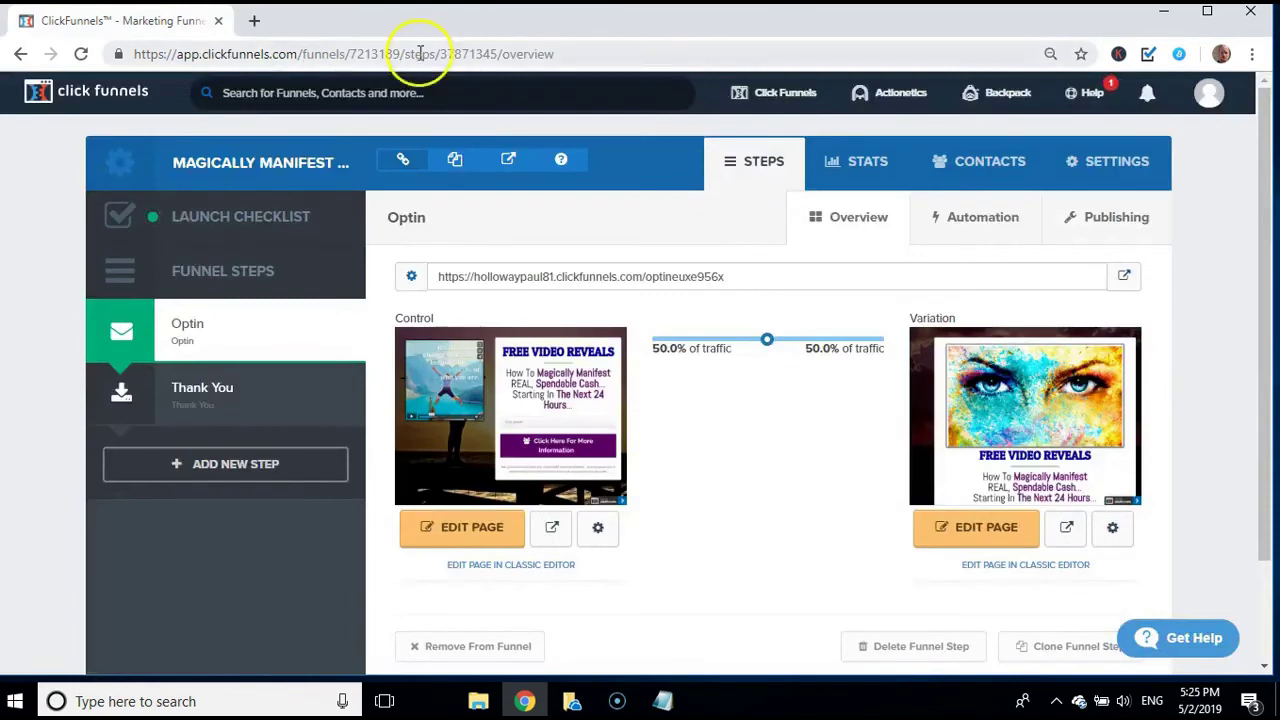
click(420, 53)
text(g)
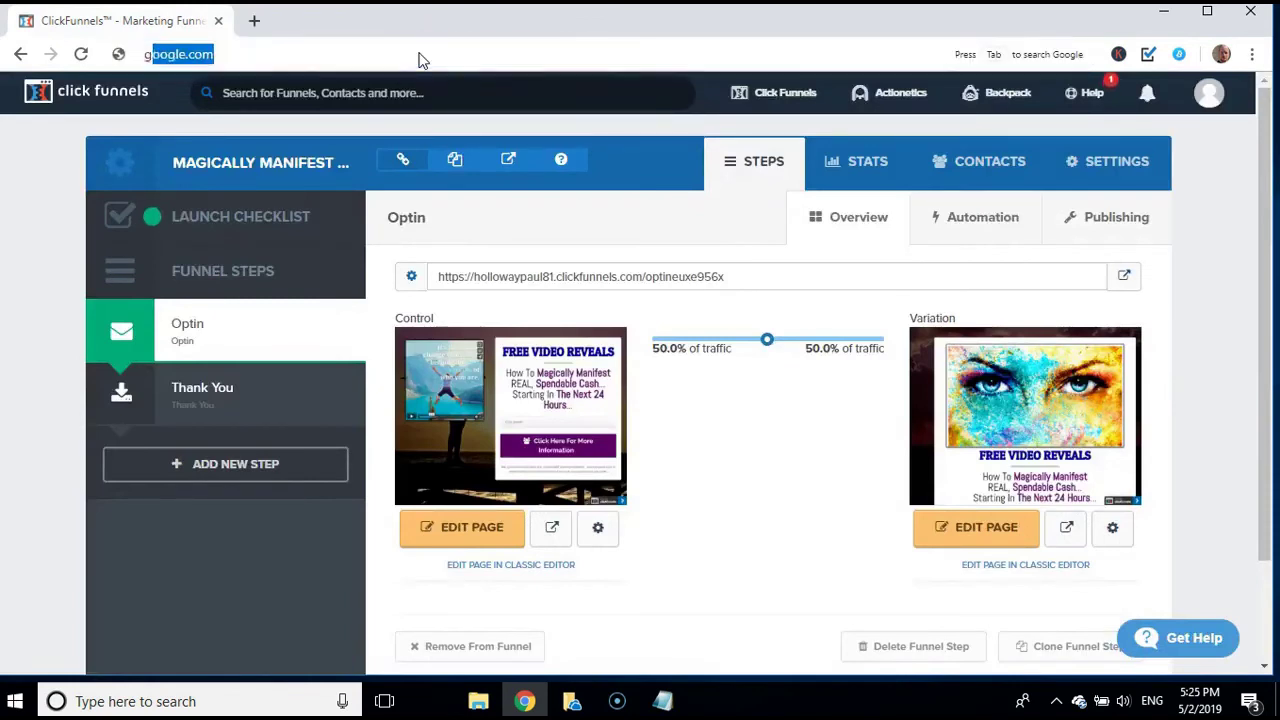
text(et)
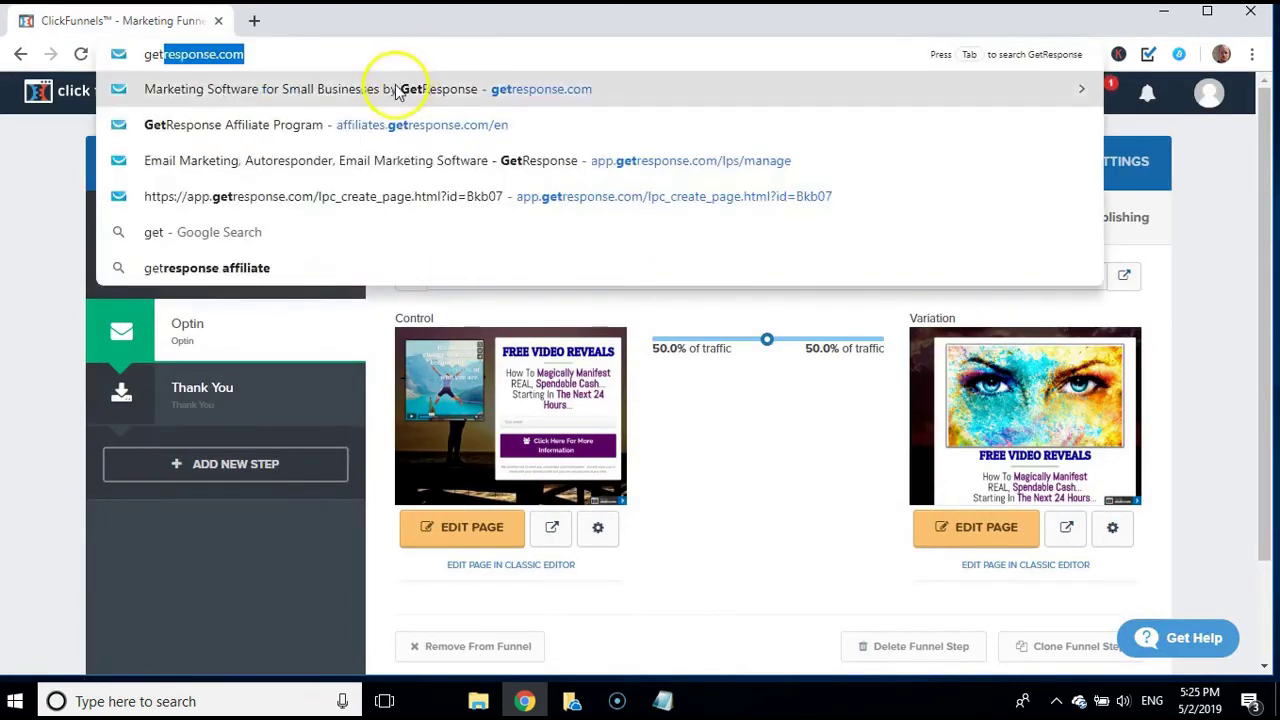
click(398, 90)
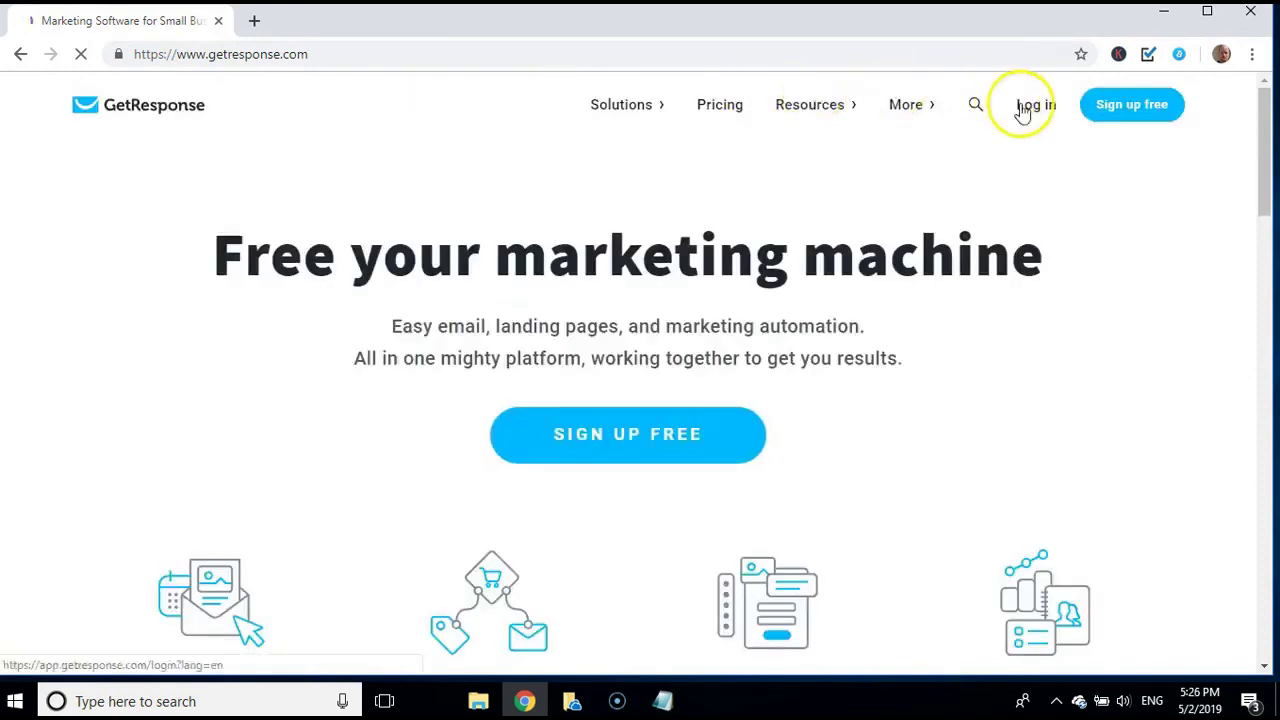
click(1043, 111)
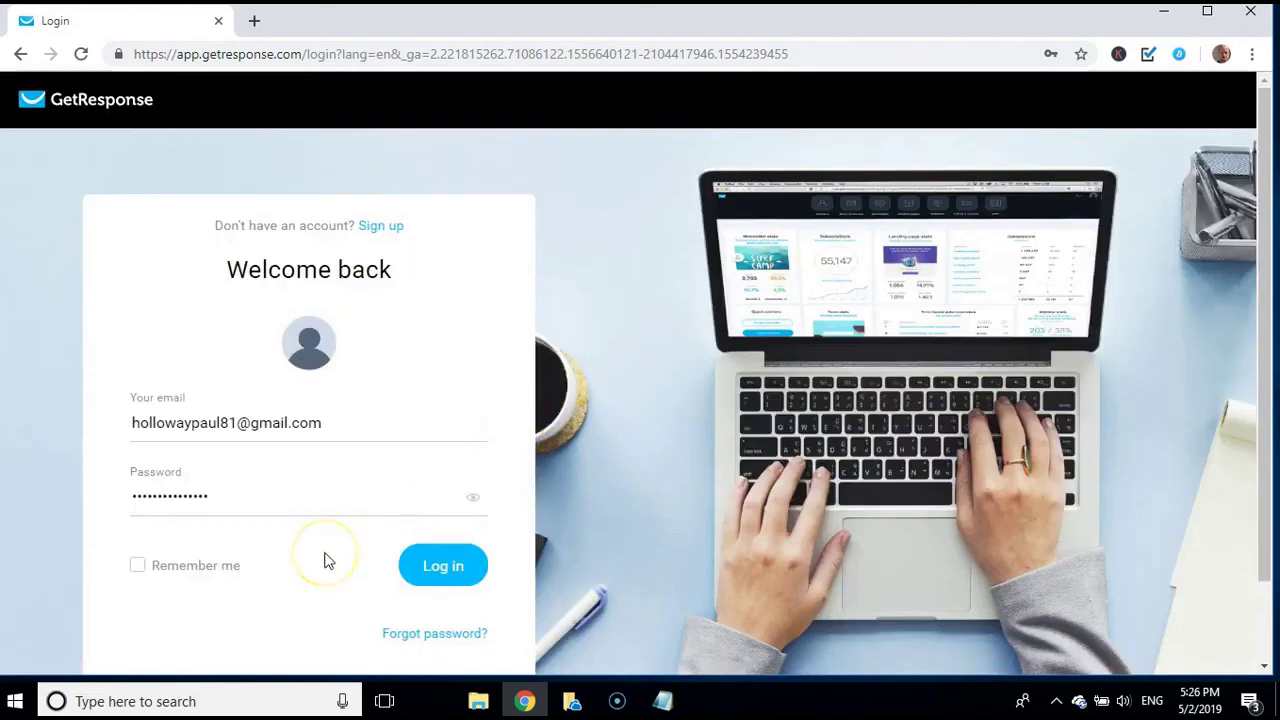
click(448, 567)
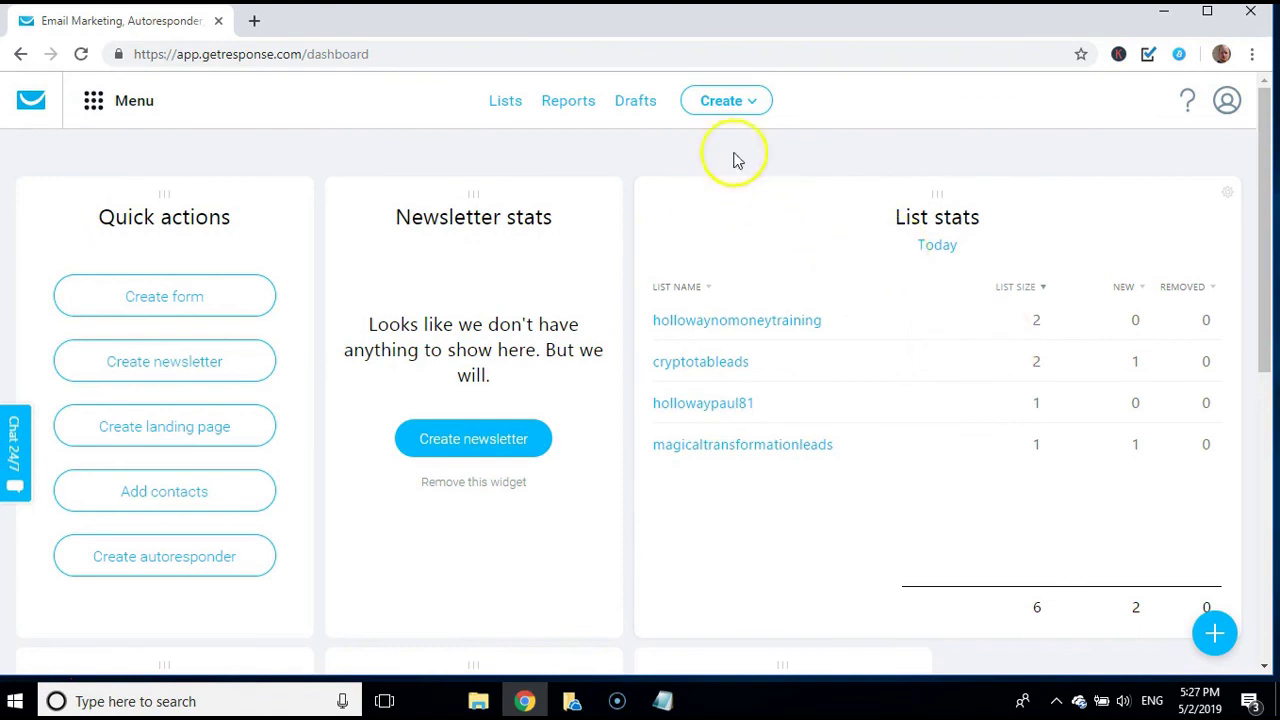
Open the new autoresponder form, leave it without saving, and go to the Autoresponders overview
click(758, 106)
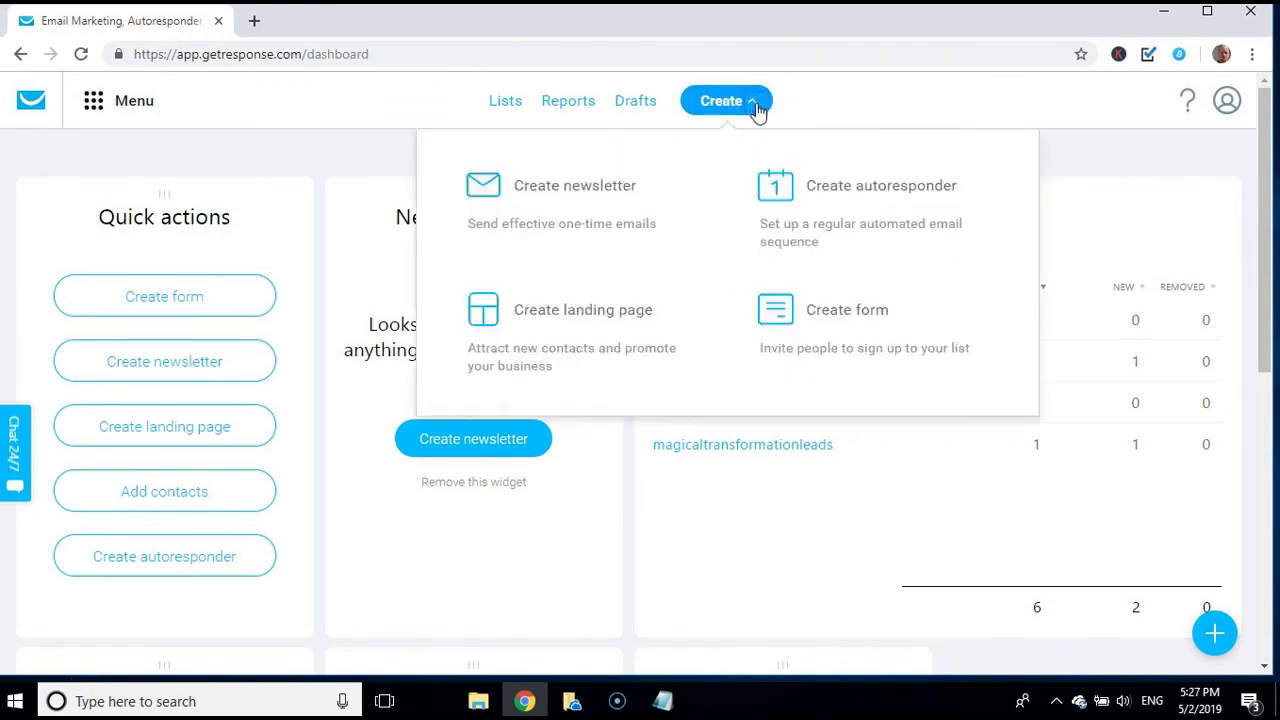
click(773, 184)
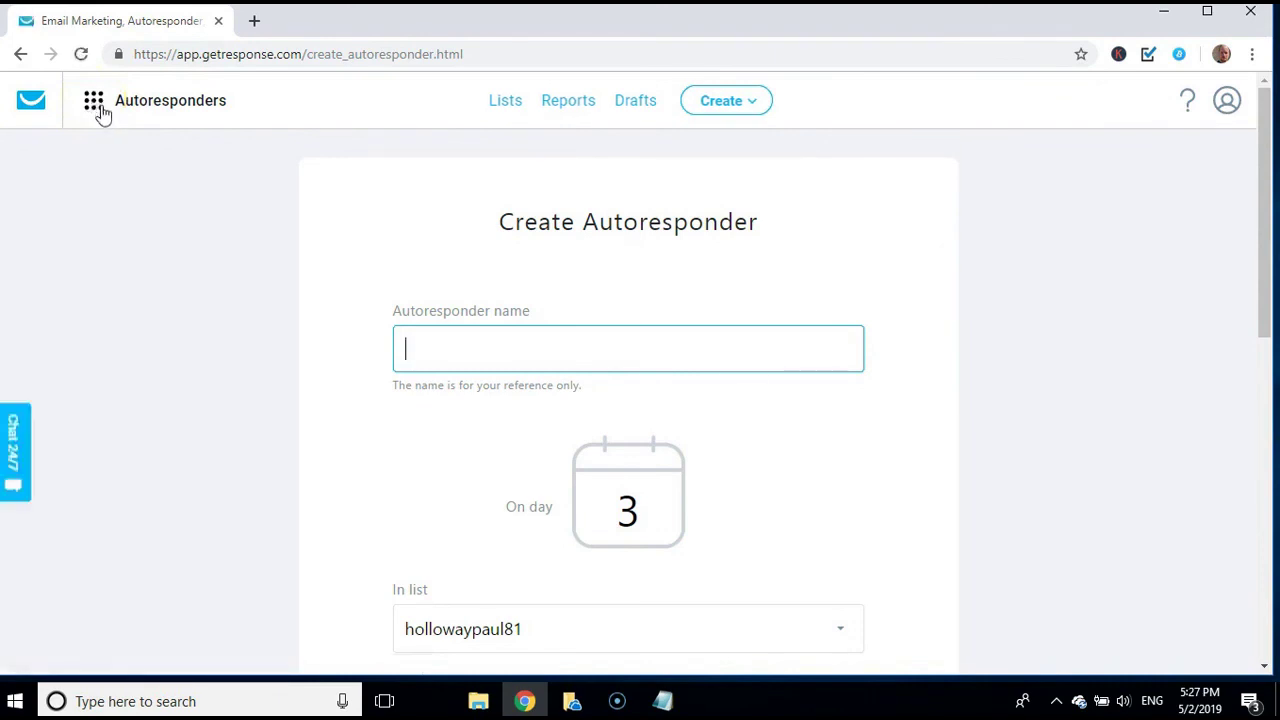
click(98, 108)
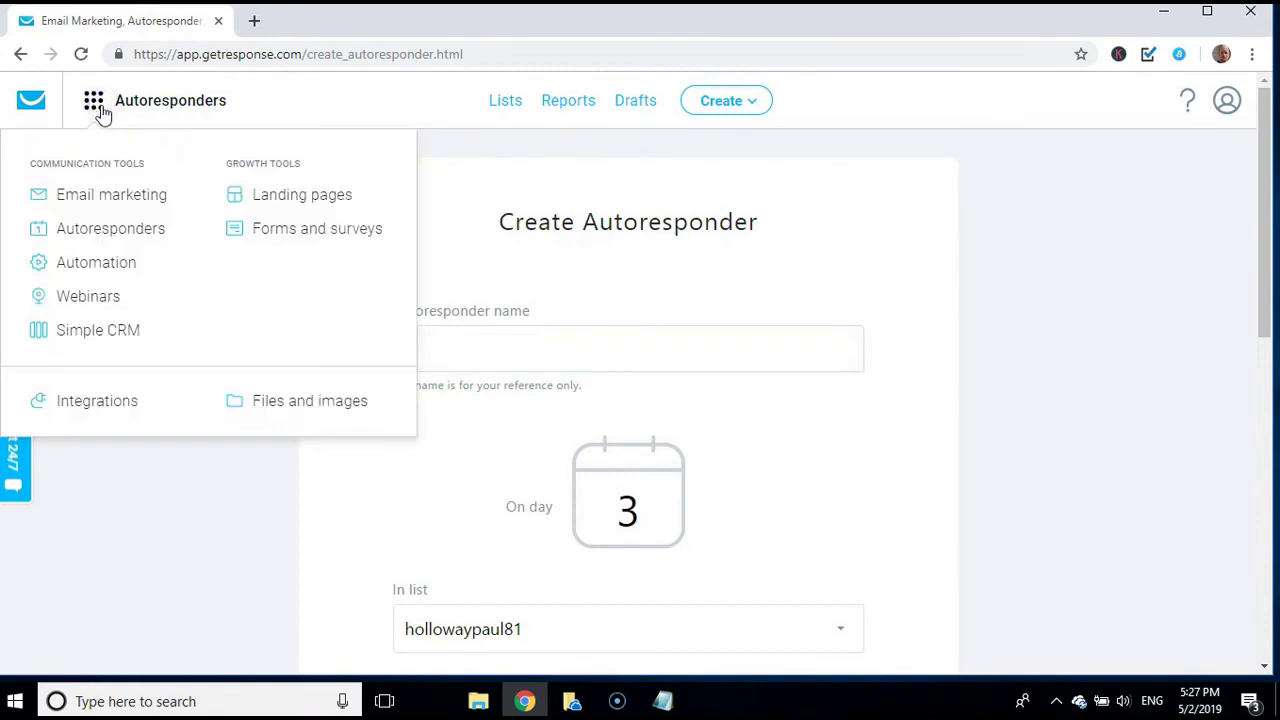
click(147, 230)
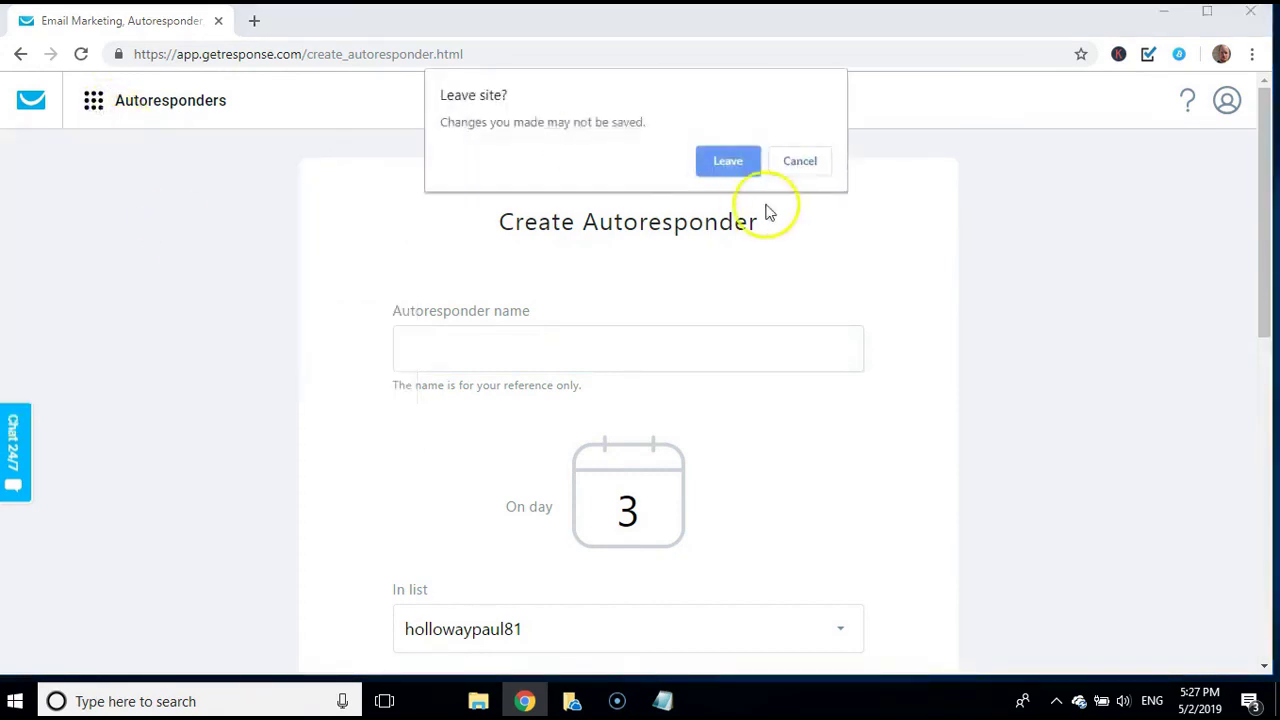
click(714, 162)
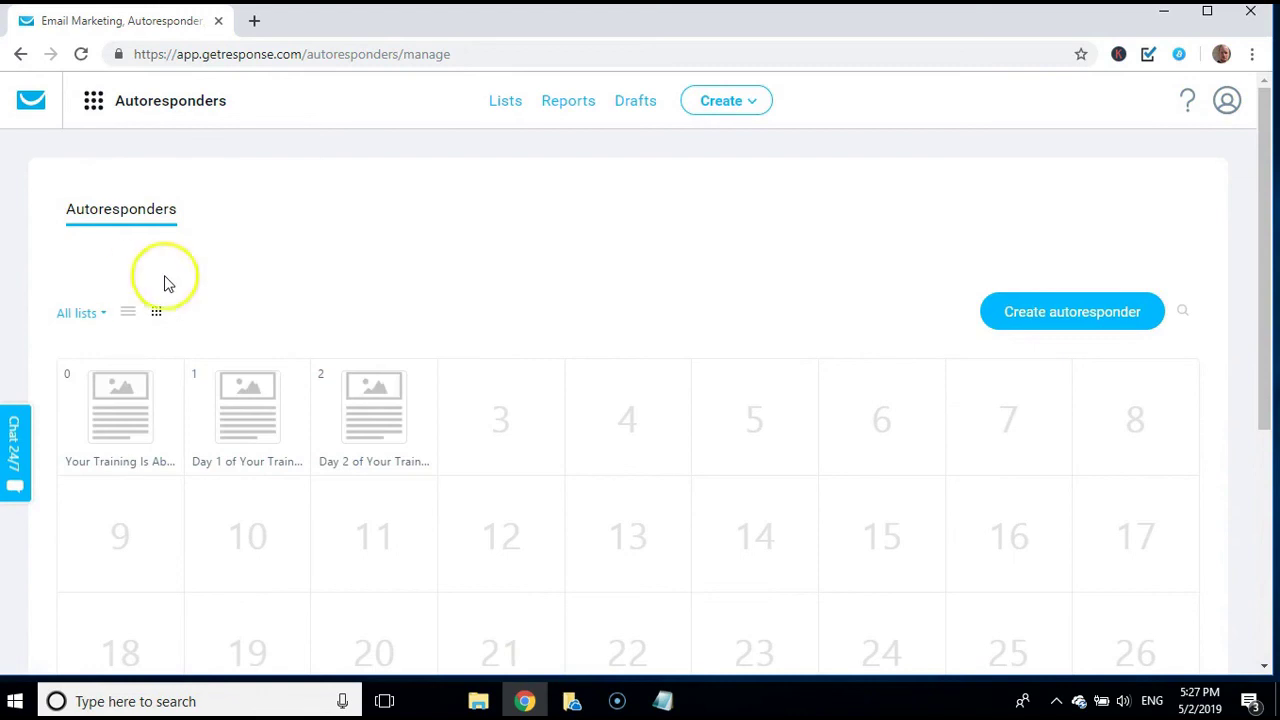
Preview the existing autoresponder e-mails scheduled for days 0, 1 and 2
click(346, 380)
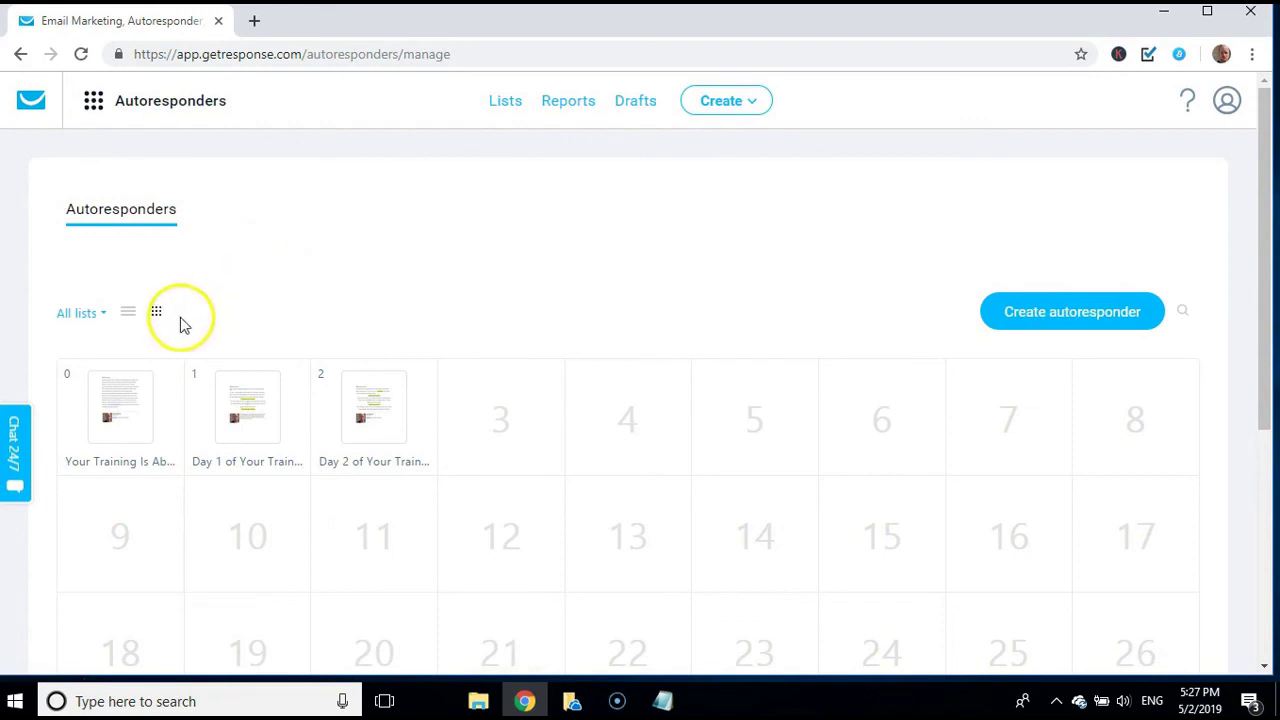
mouse_move(106, 409)
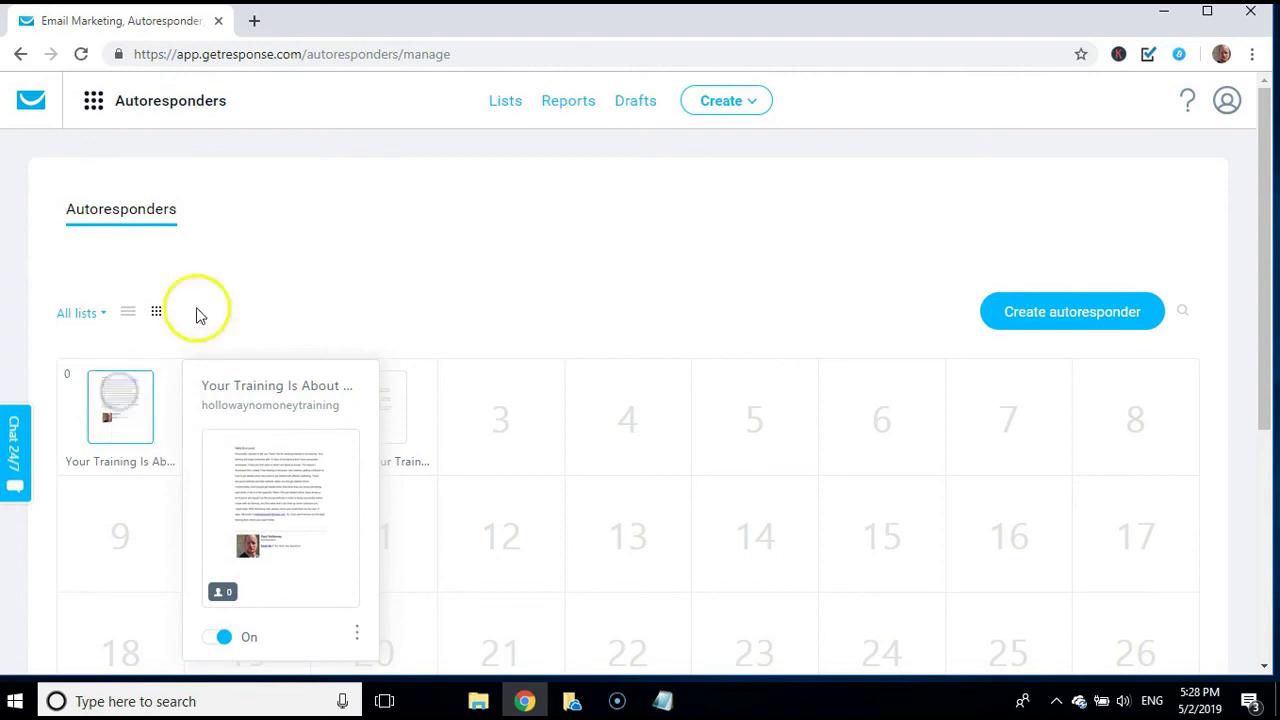
mouse_move(244, 403)
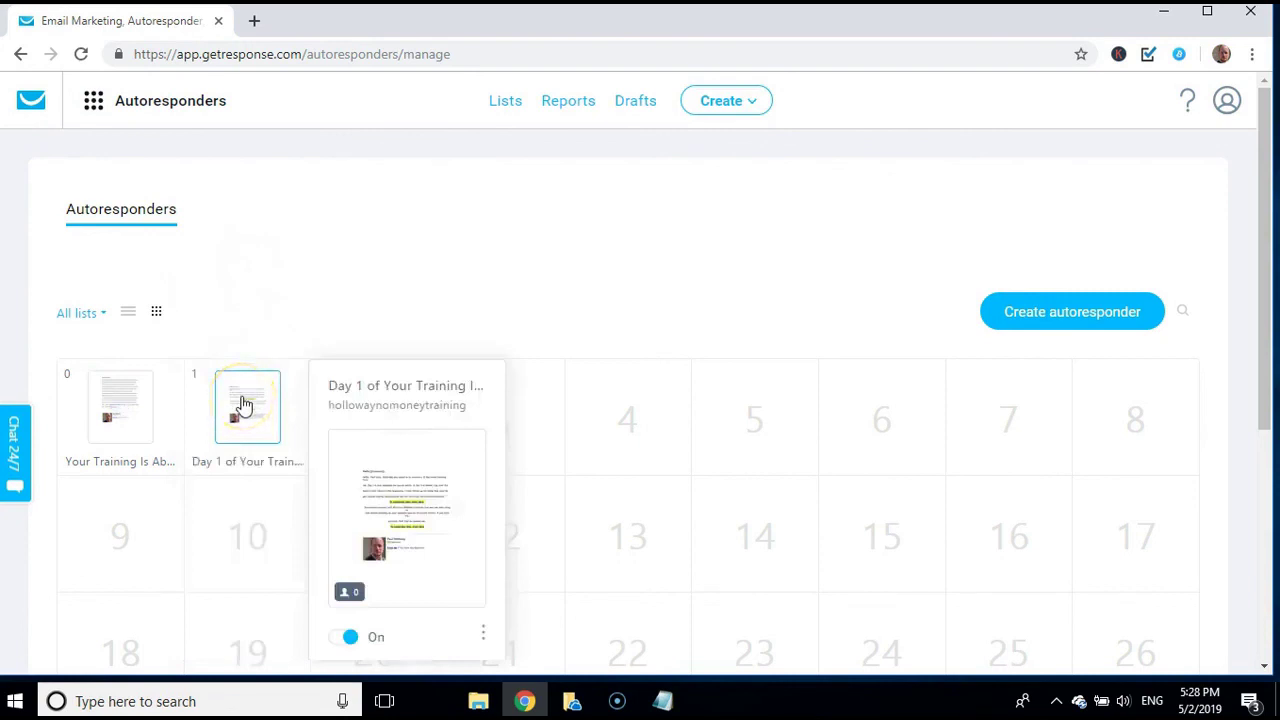
mouse_move(372, 378)
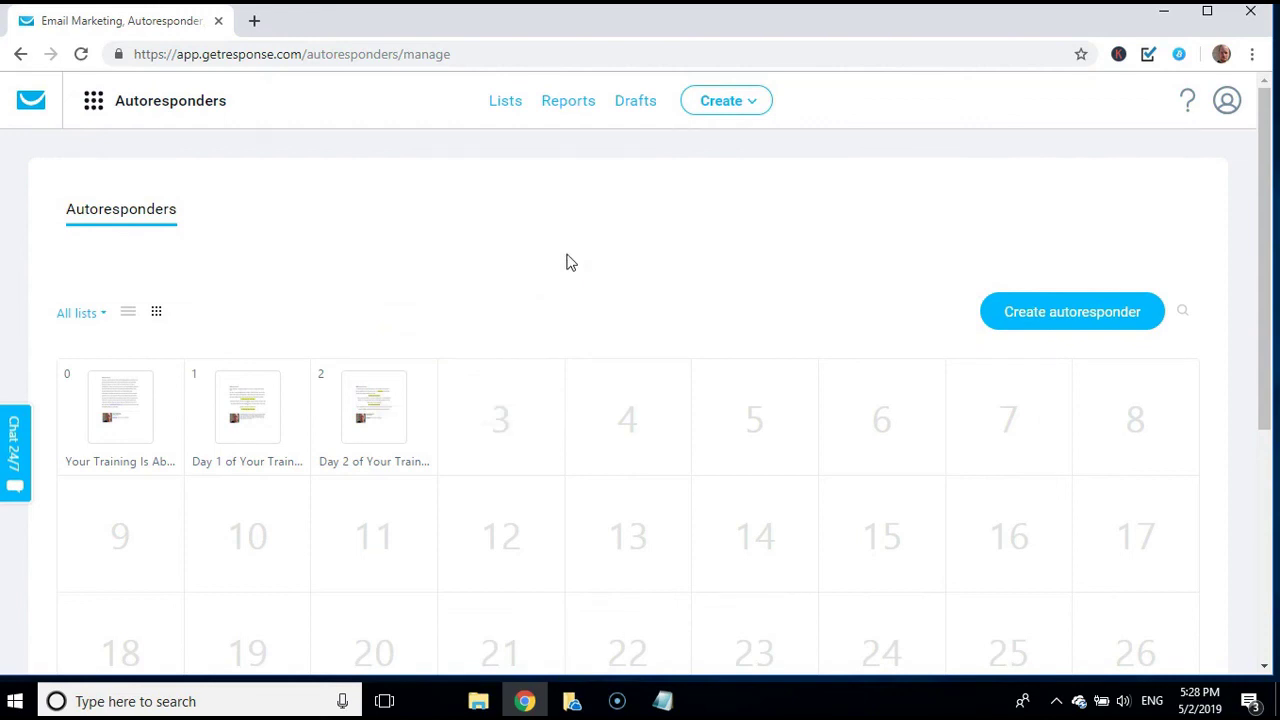
Go to ClickBank and open the Email Swipes page of the Manifestation Magic affiliate site
click(410, 52)
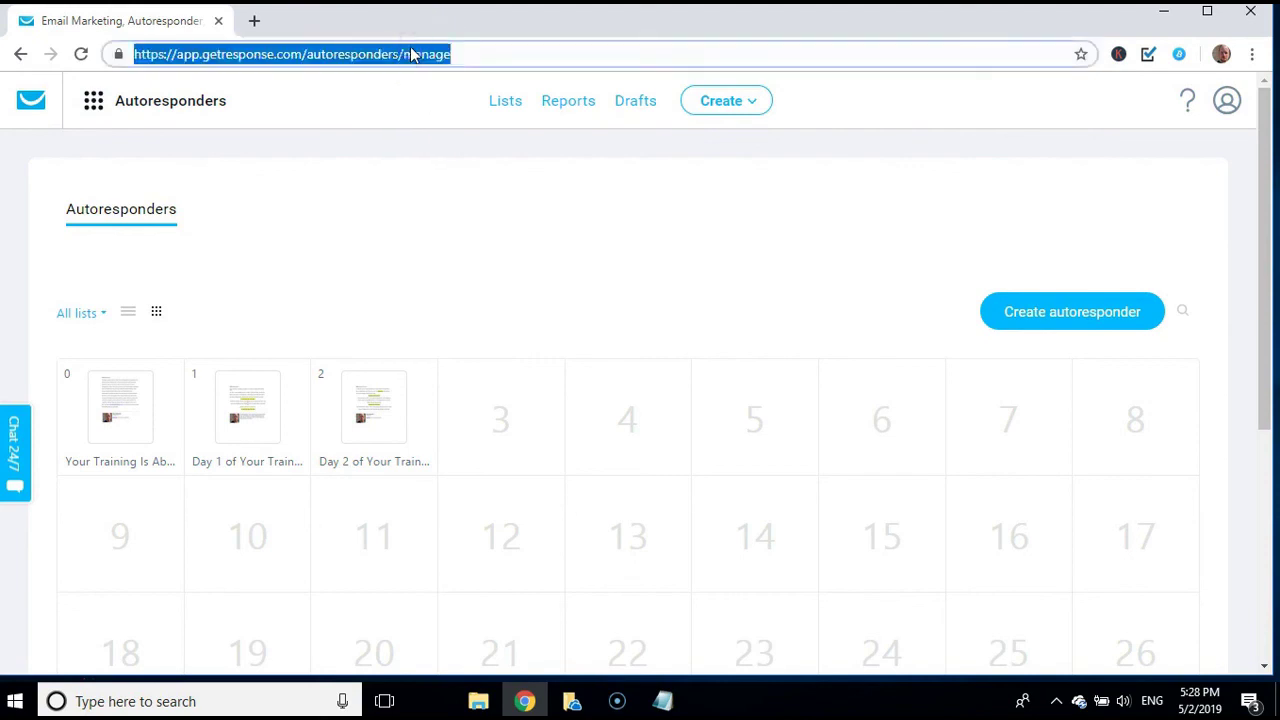
text(clic)
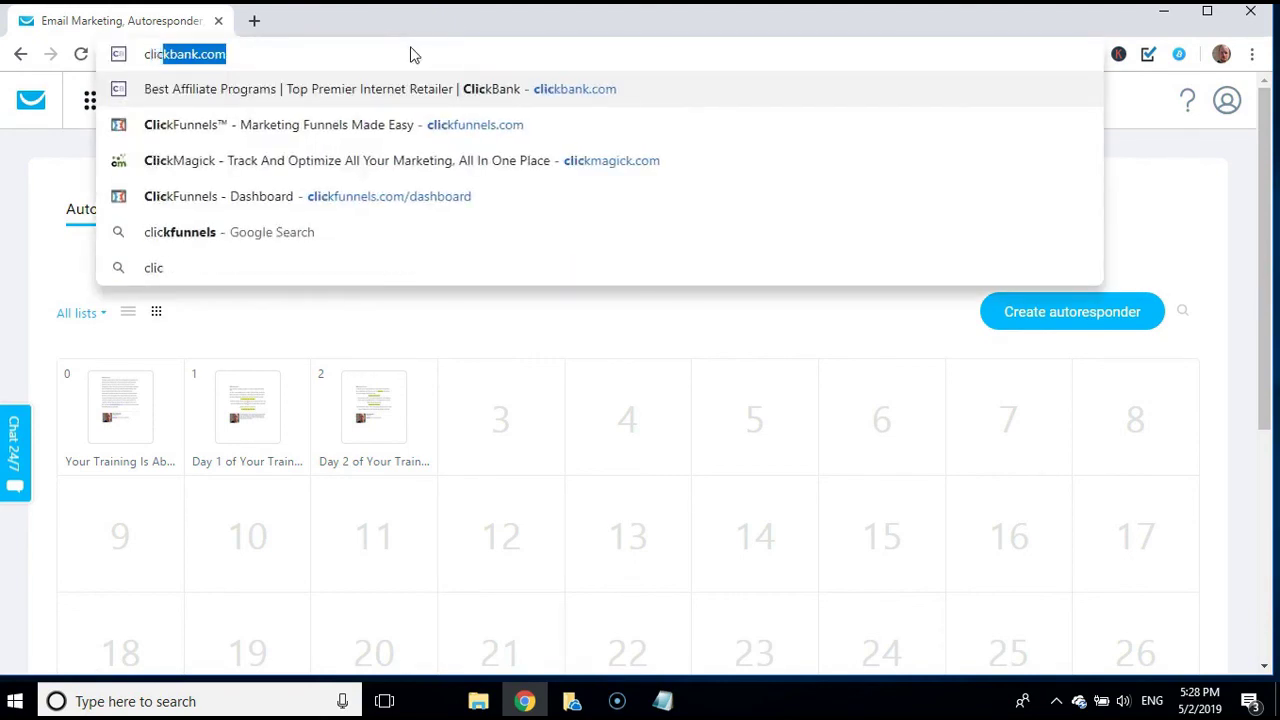
key(Down)
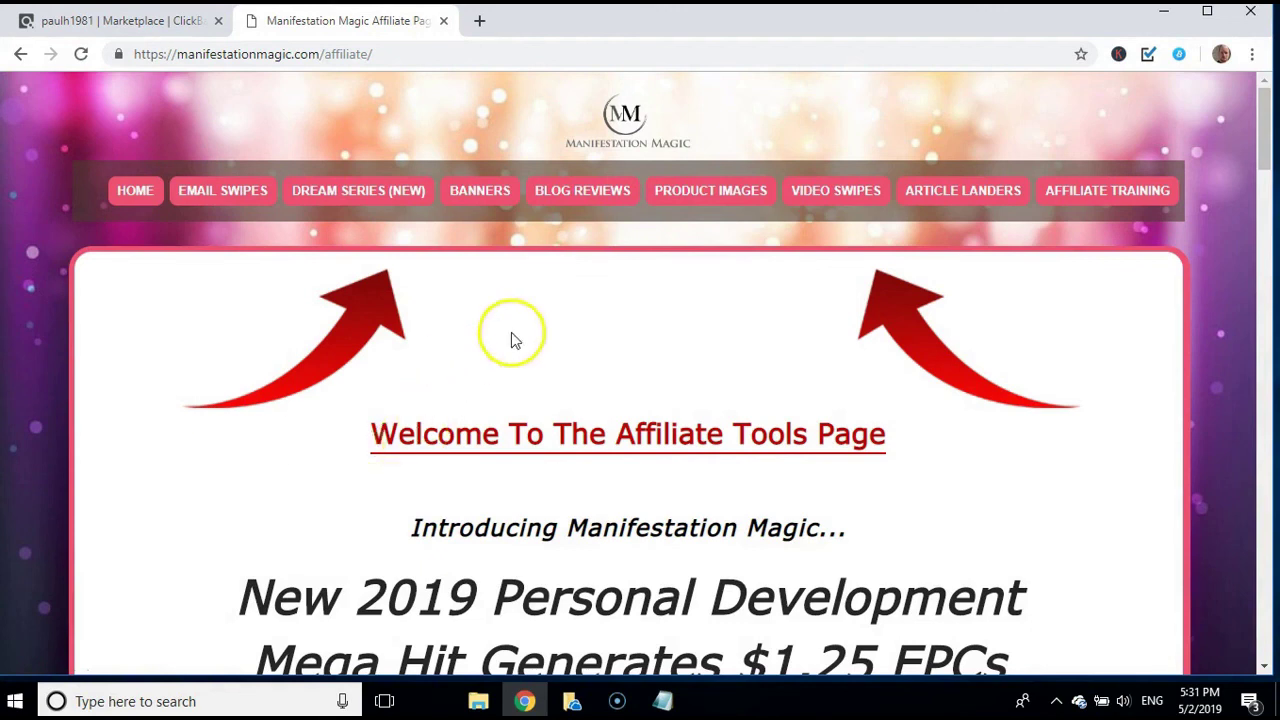
click(225, 194)
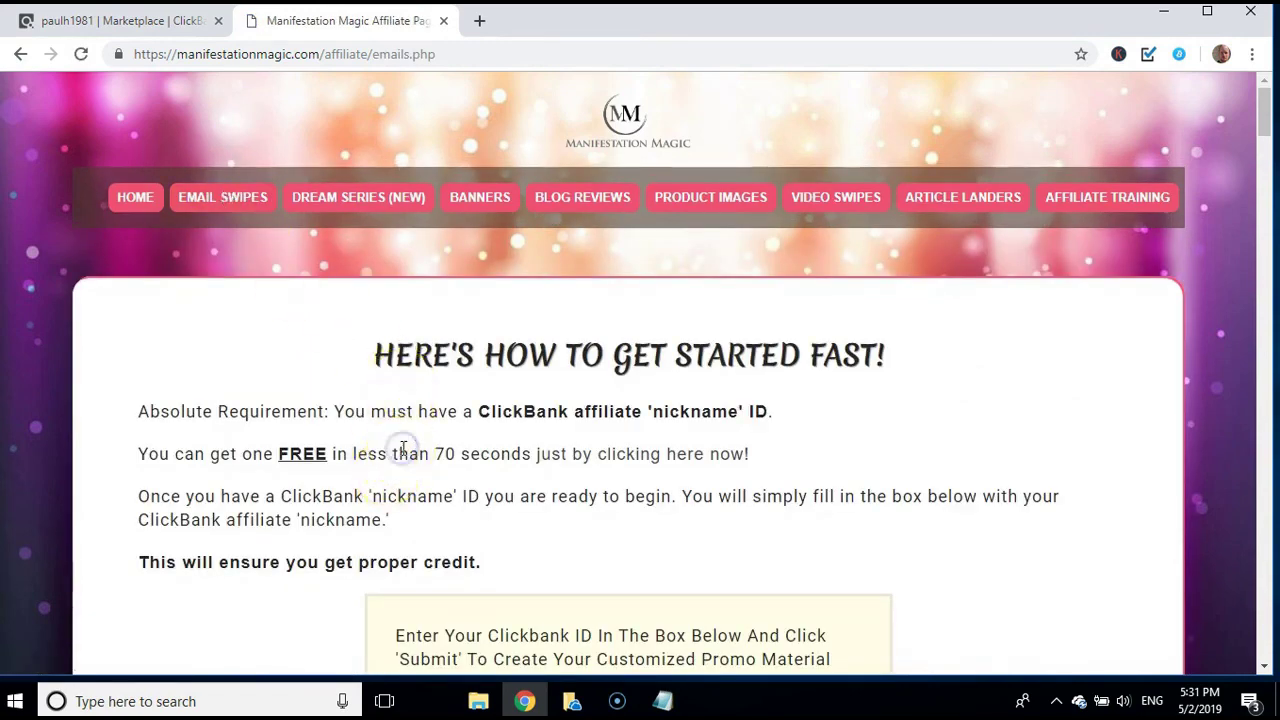
Fill in the saved ClickBank ID on the Email Swipes page and submit it to customize the promo material
scroll(400, 462, down, 1)
scroll(405, 457, down, 10)
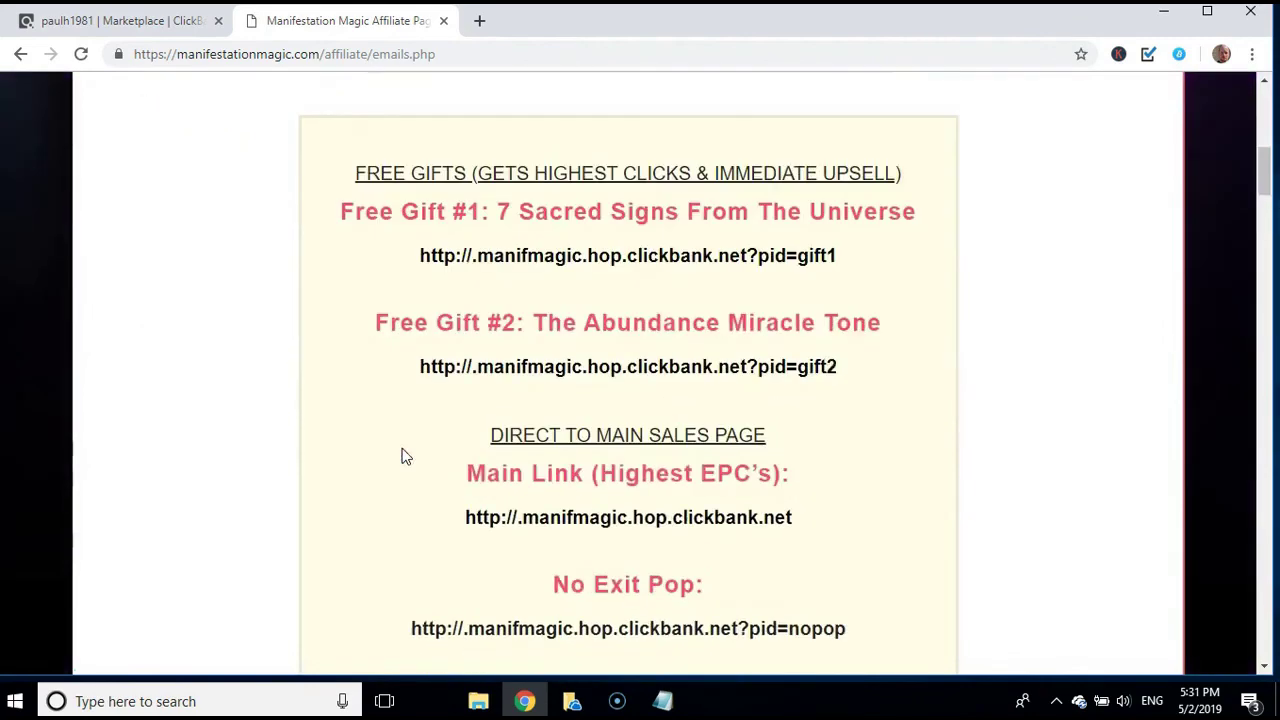
scroll(405, 457, down, 3)
scroll(405, 457, up, 3)
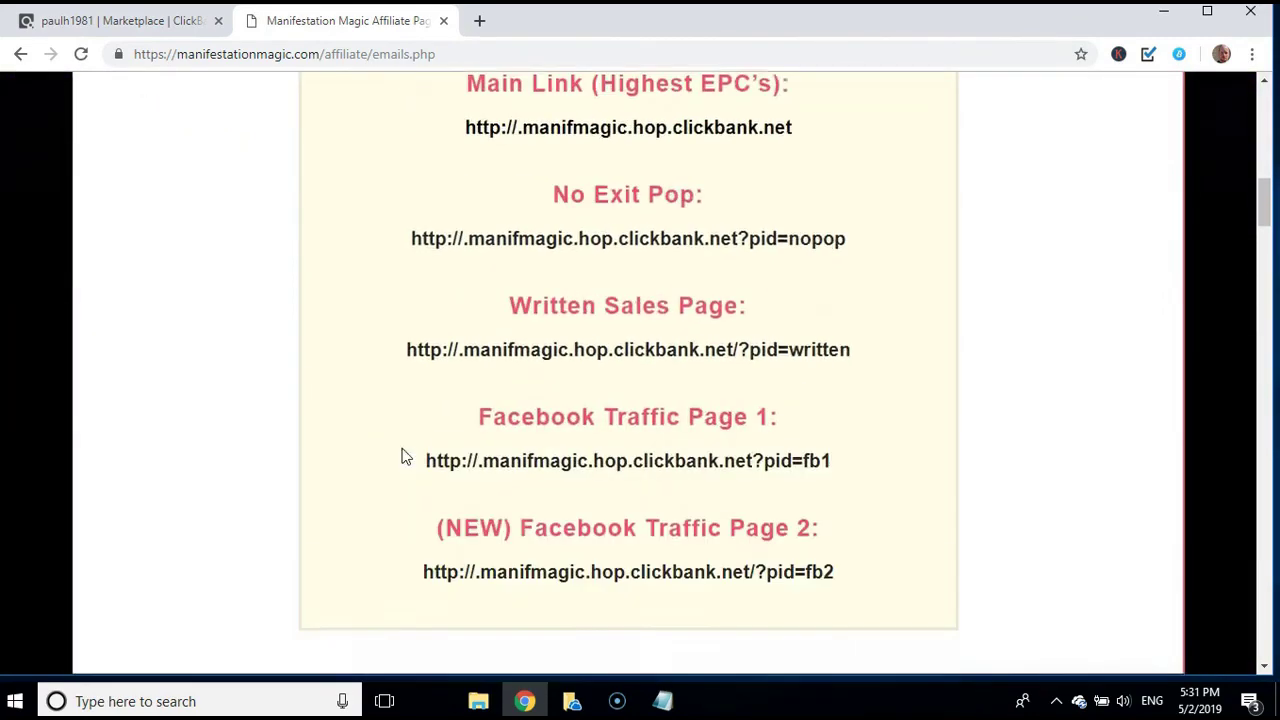
scroll(405, 457, up, 9)
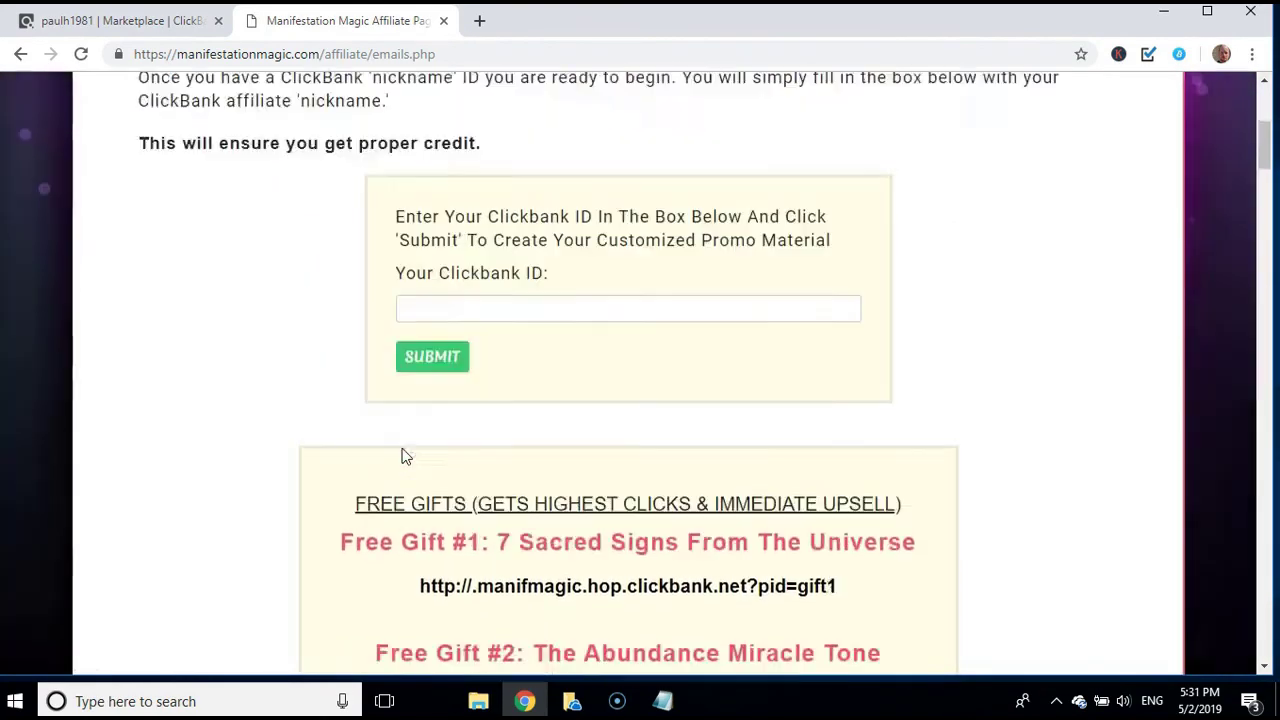
click(562, 420)
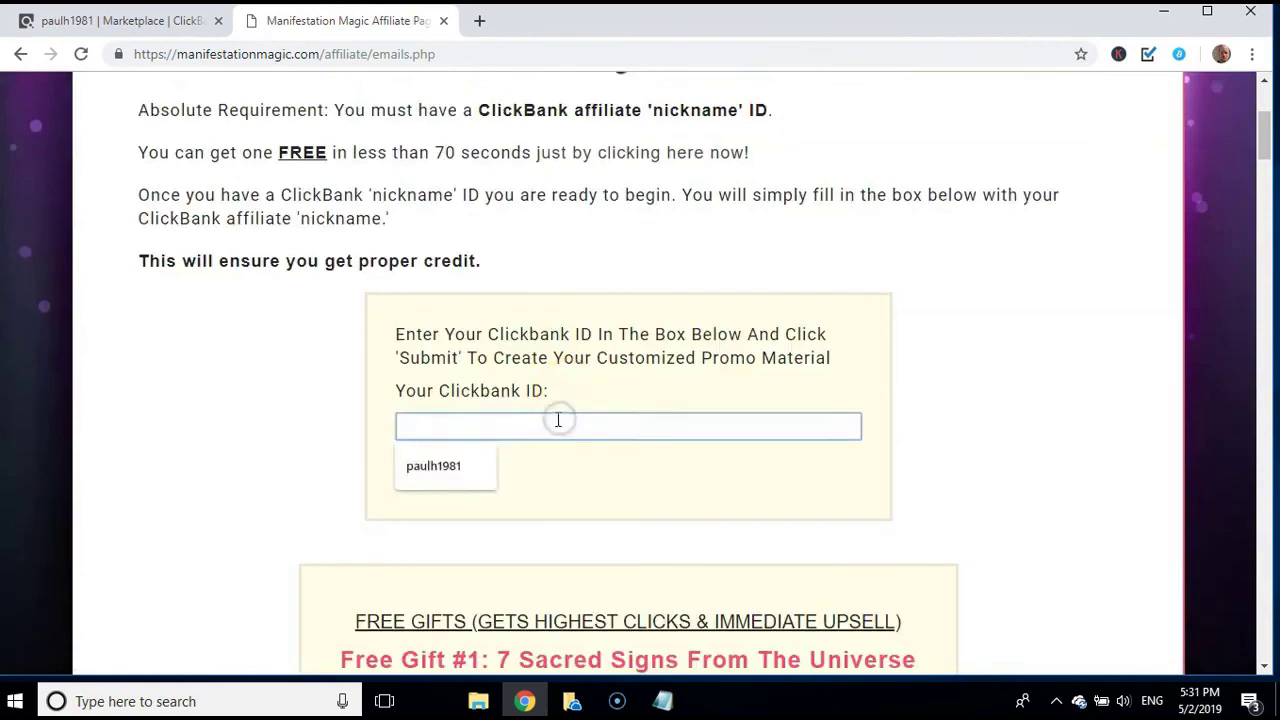
click(458, 467)
click(458, 470)
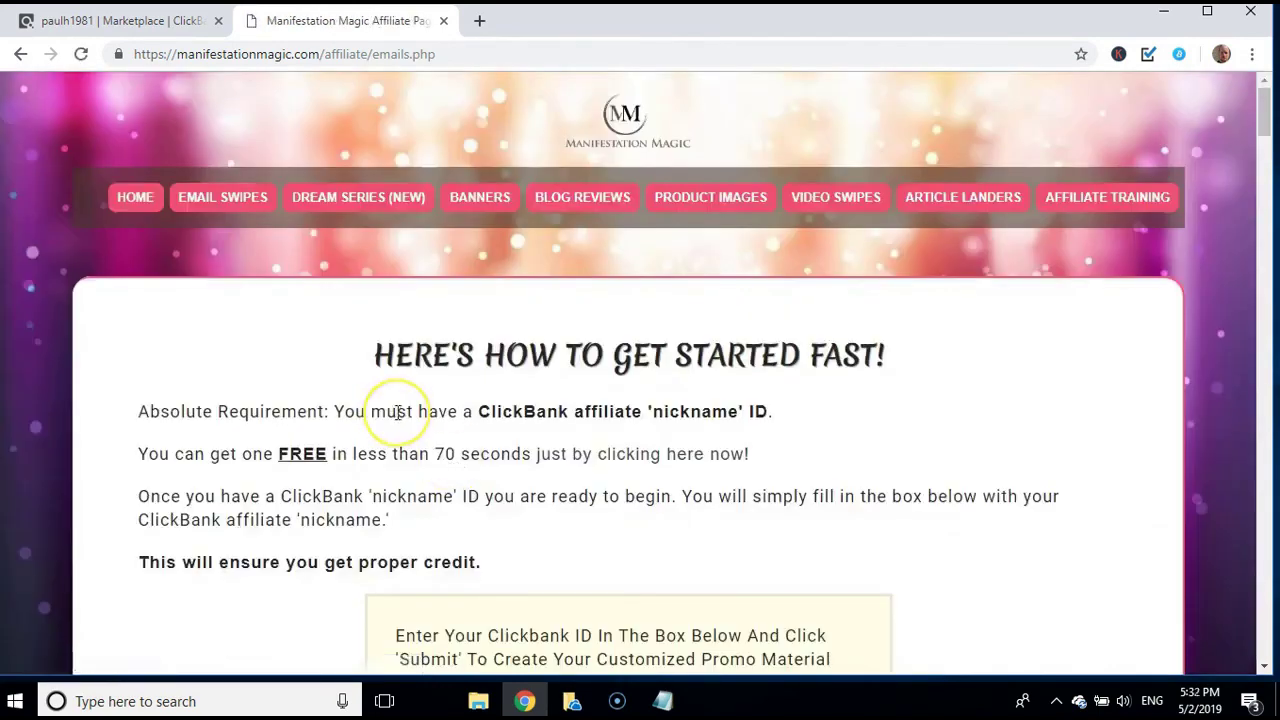
Examine the customized affiliate links and read the subject lines and body of the first free gift's Swipe1 e-mail
scroll(397, 413, down, 1)
scroll(397, 413, down, 10)
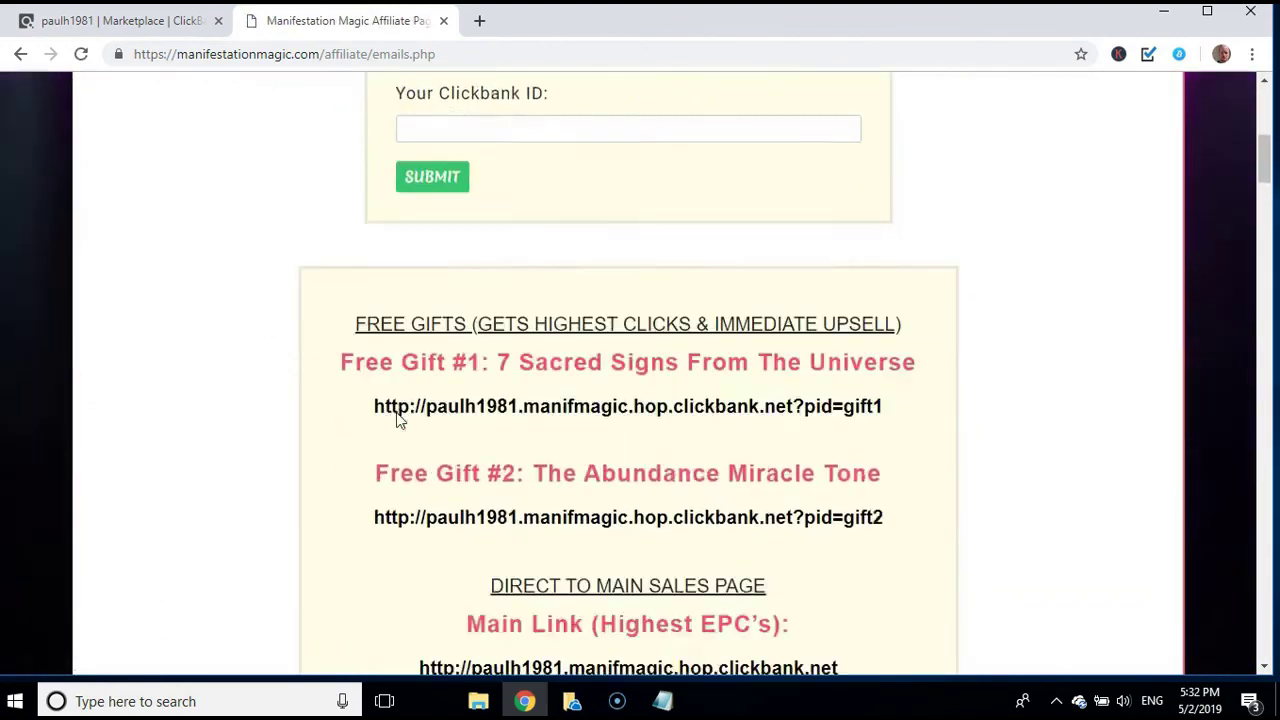
scroll(396, 420, down, 5)
scroll(396, 420, down, 2)
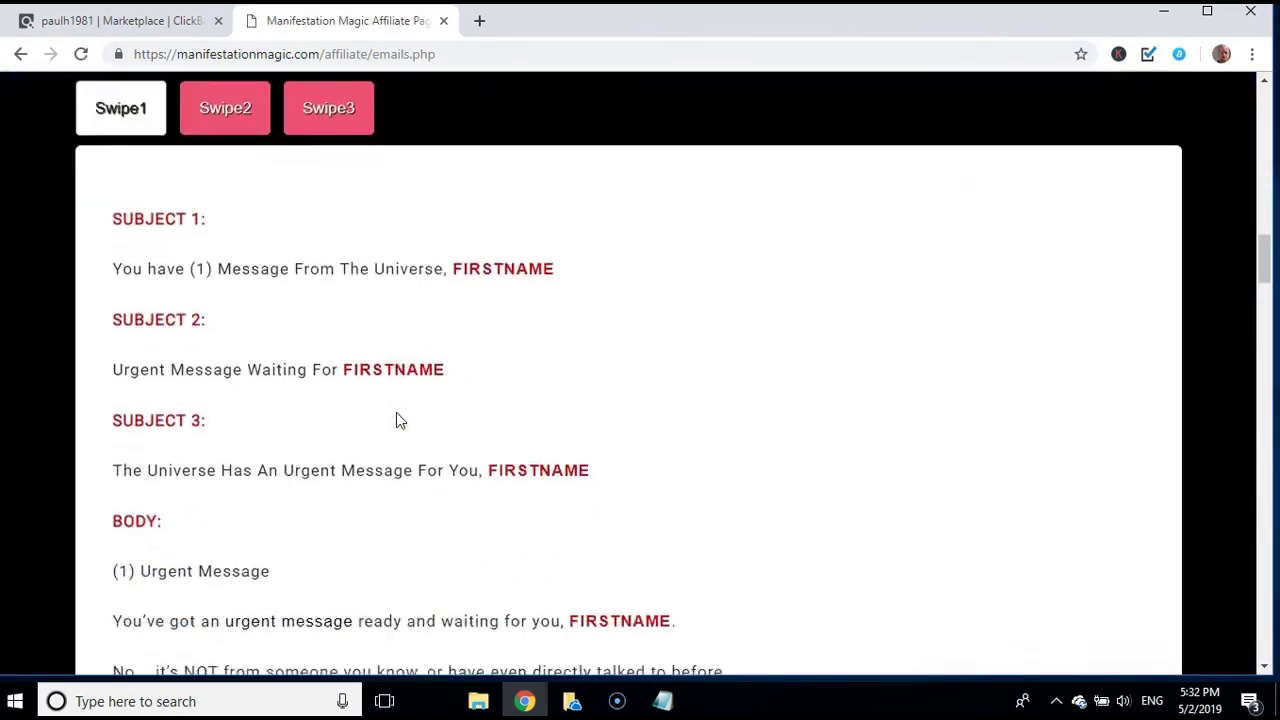
scroll(396, 420, up, 1)
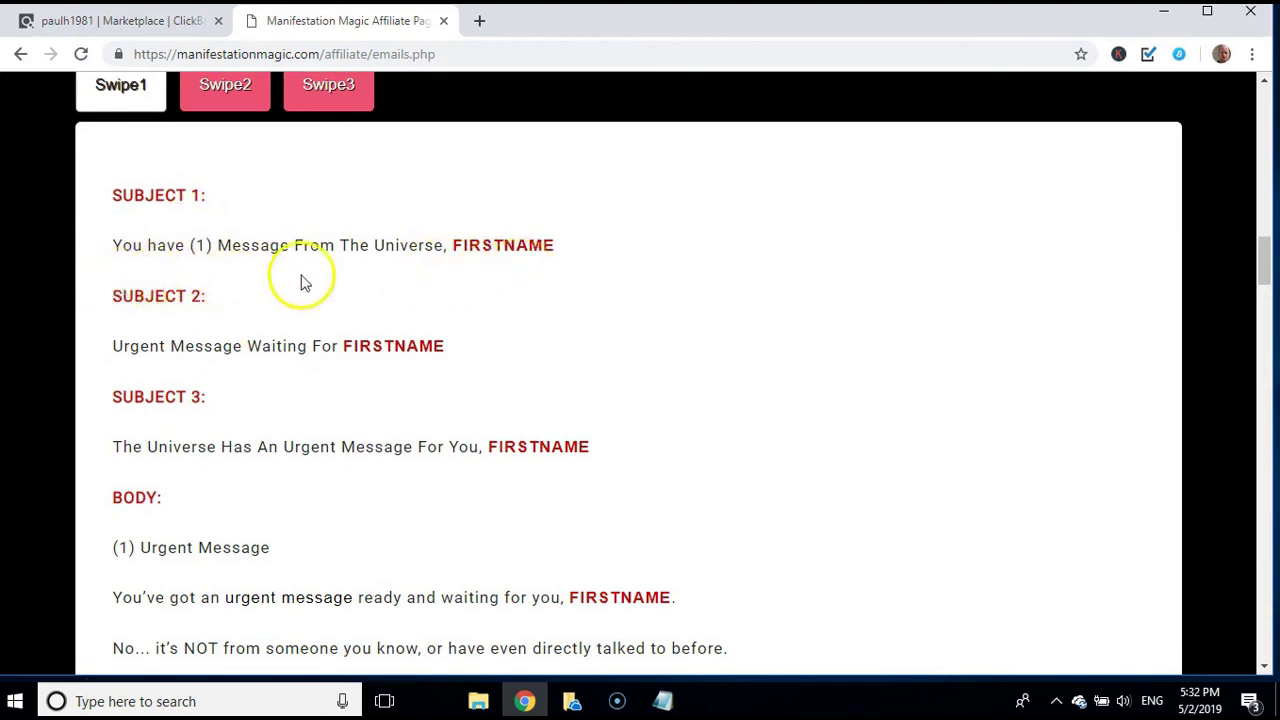
scroll(255, 410, down, 4)
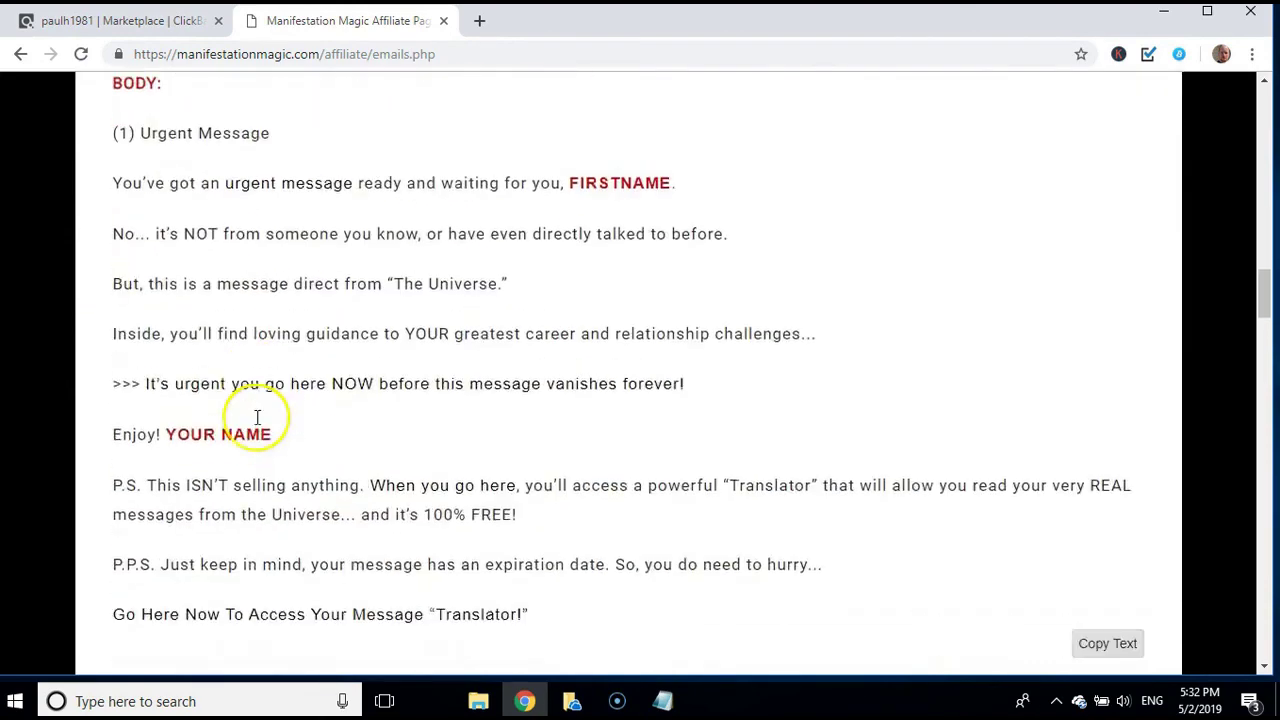
Review the Swipe1 subject lines for The Abundance Miracle Tone free gift and switch to its Swipe2 e-mail
scroll(258, 423, down, 5)
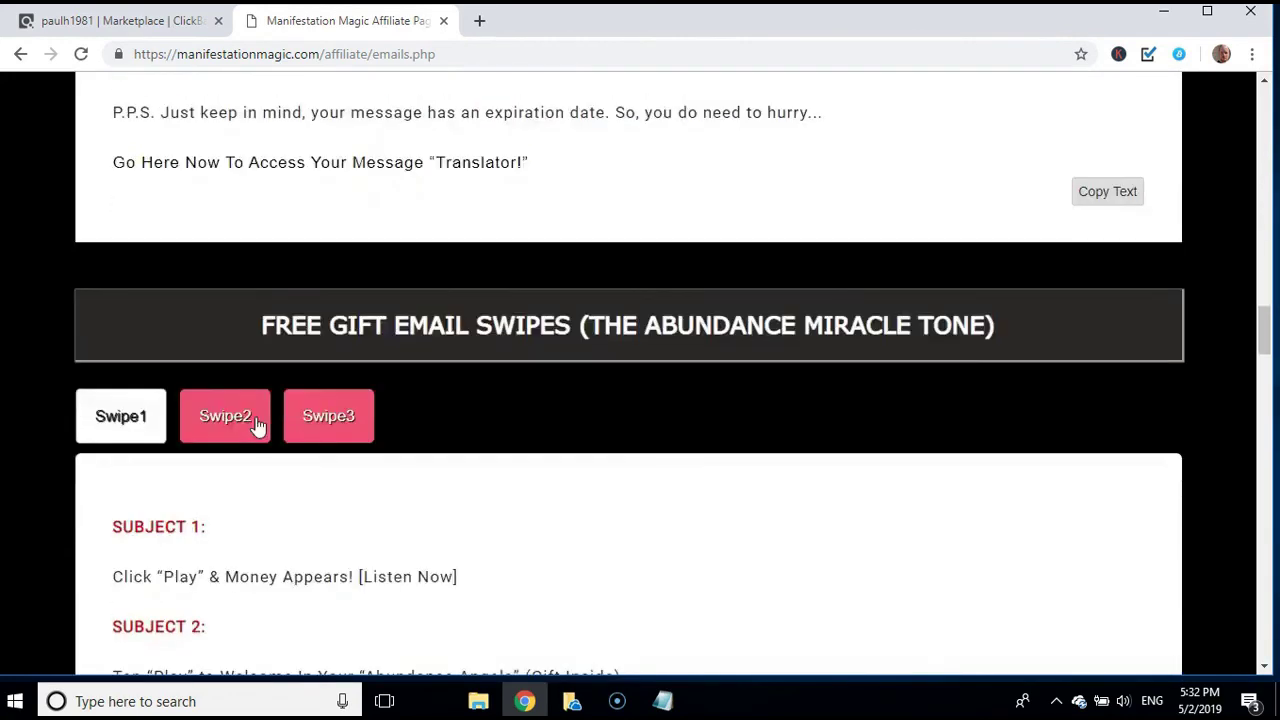
scroll(258, 425, down, 3)
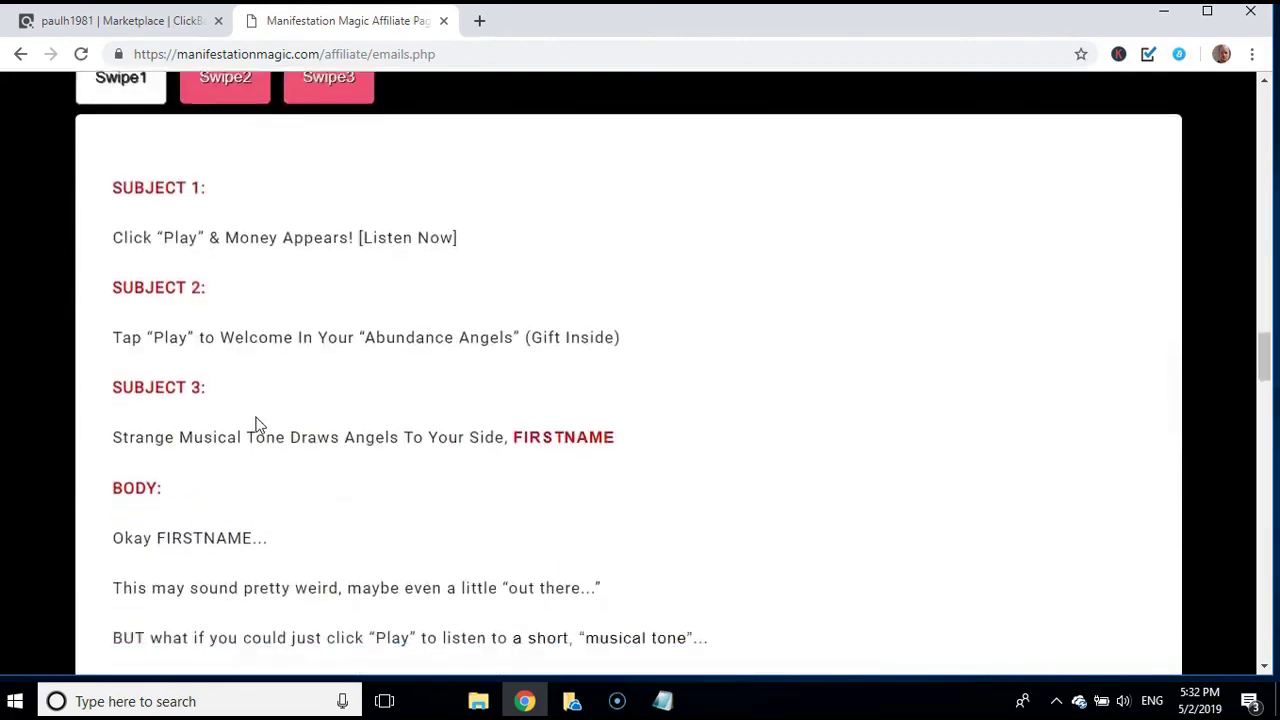
scroll(258, 425, up, 1)
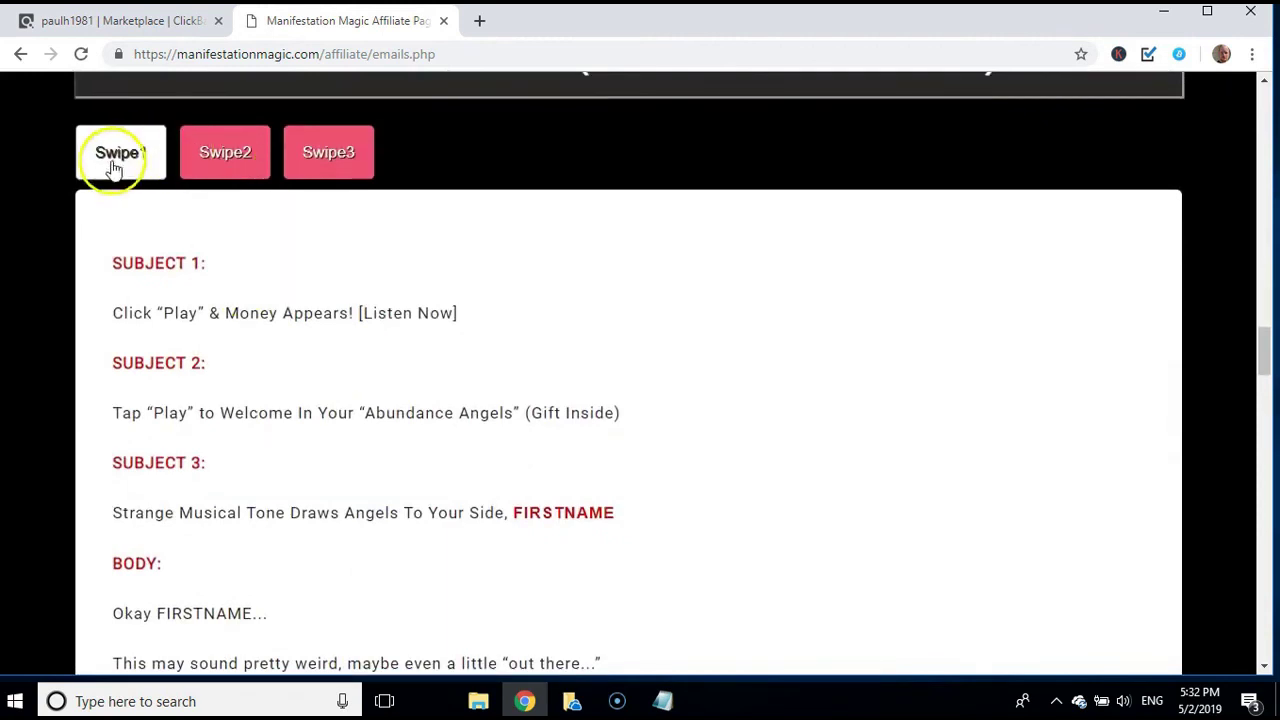
scroll(292, 355, down, 2)
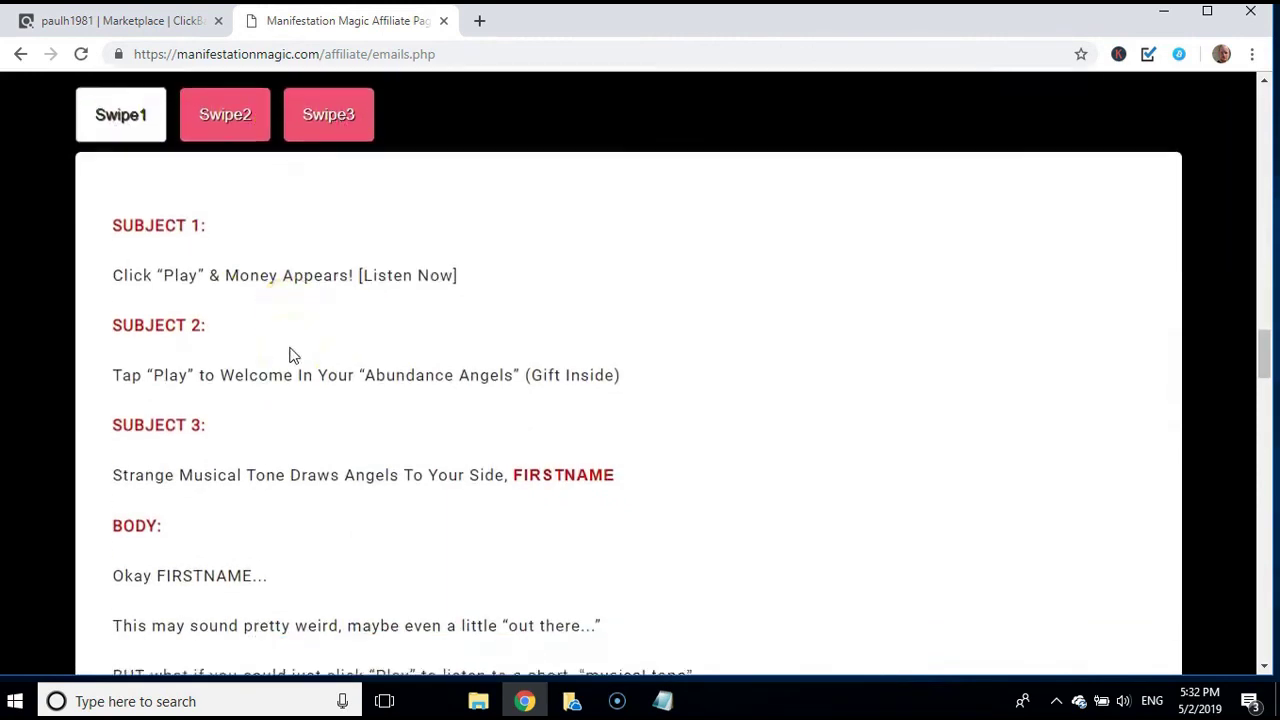
scroll(292, 355, up, 1)
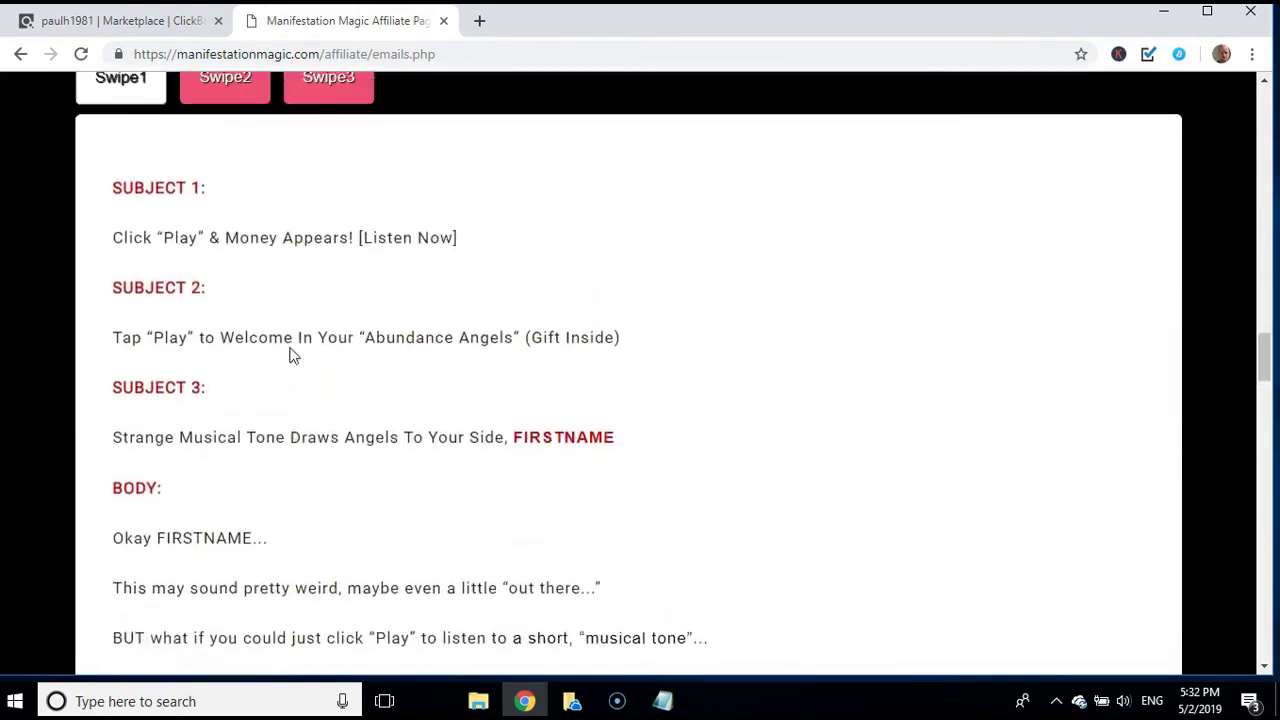
scroll(292, 355, up, 1)
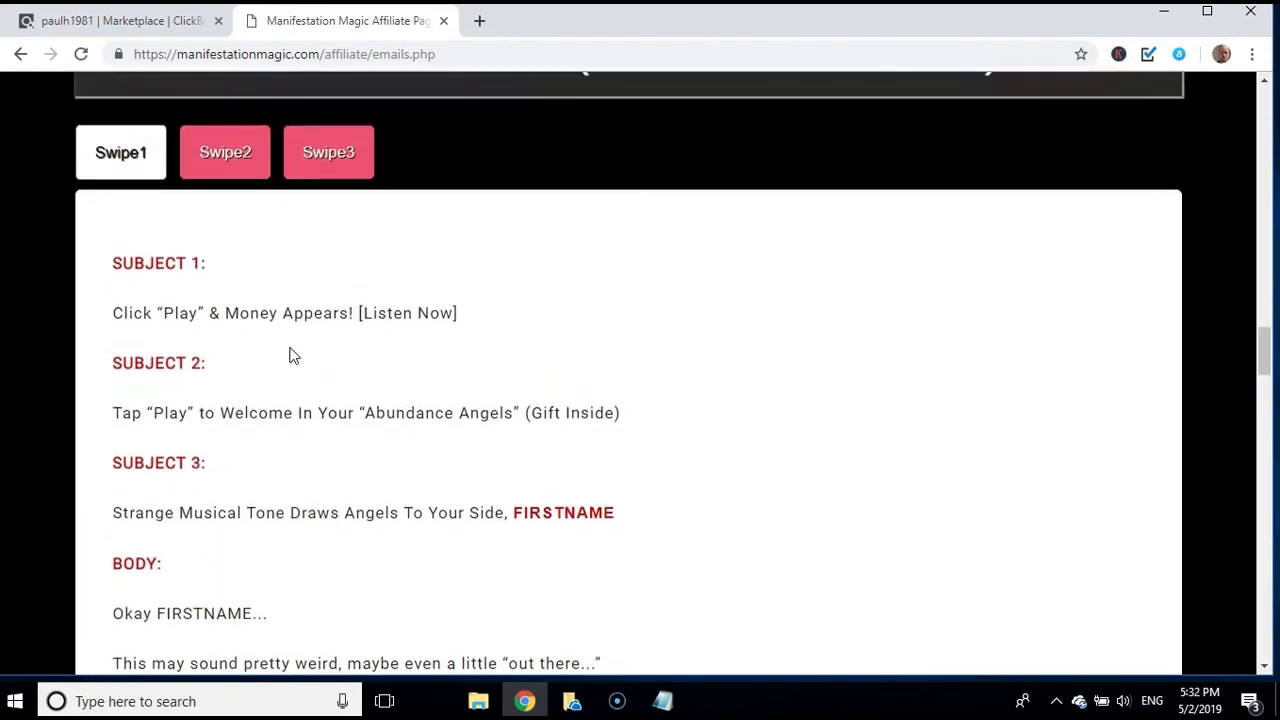
click(226, 160)
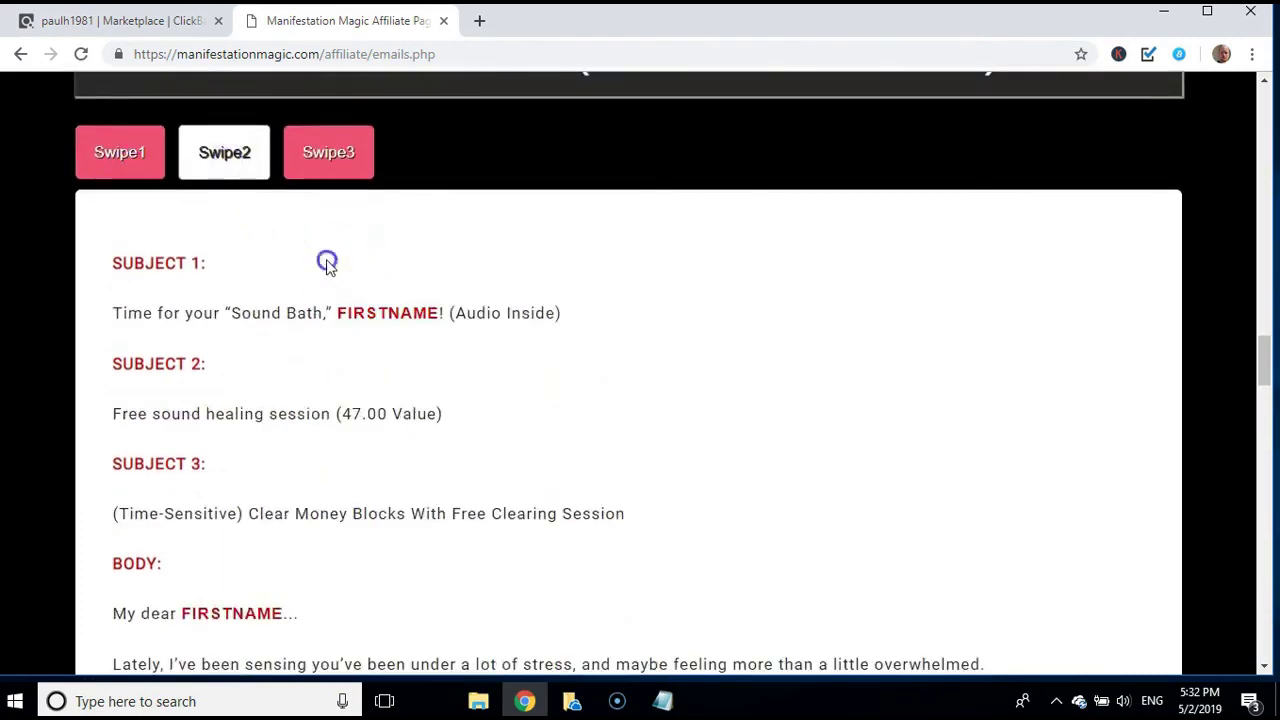
Read the Swipe2 e-mail for The Abundance Miracle Tone and compare the free gift swipe sets with the Manifestation Magic Email Swipes X8 section
scroll(325, 268, down, 1)
scroll(326, 266, down, 12)
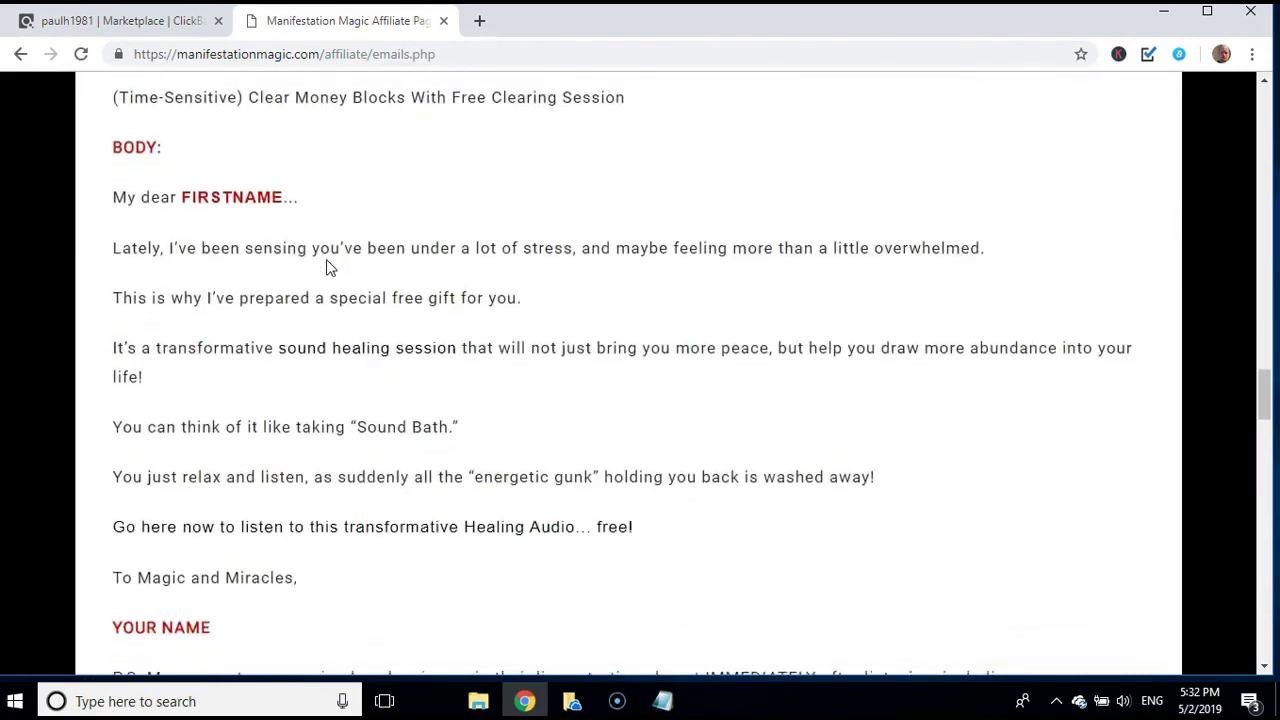
scroll(327, 260, down, 6)
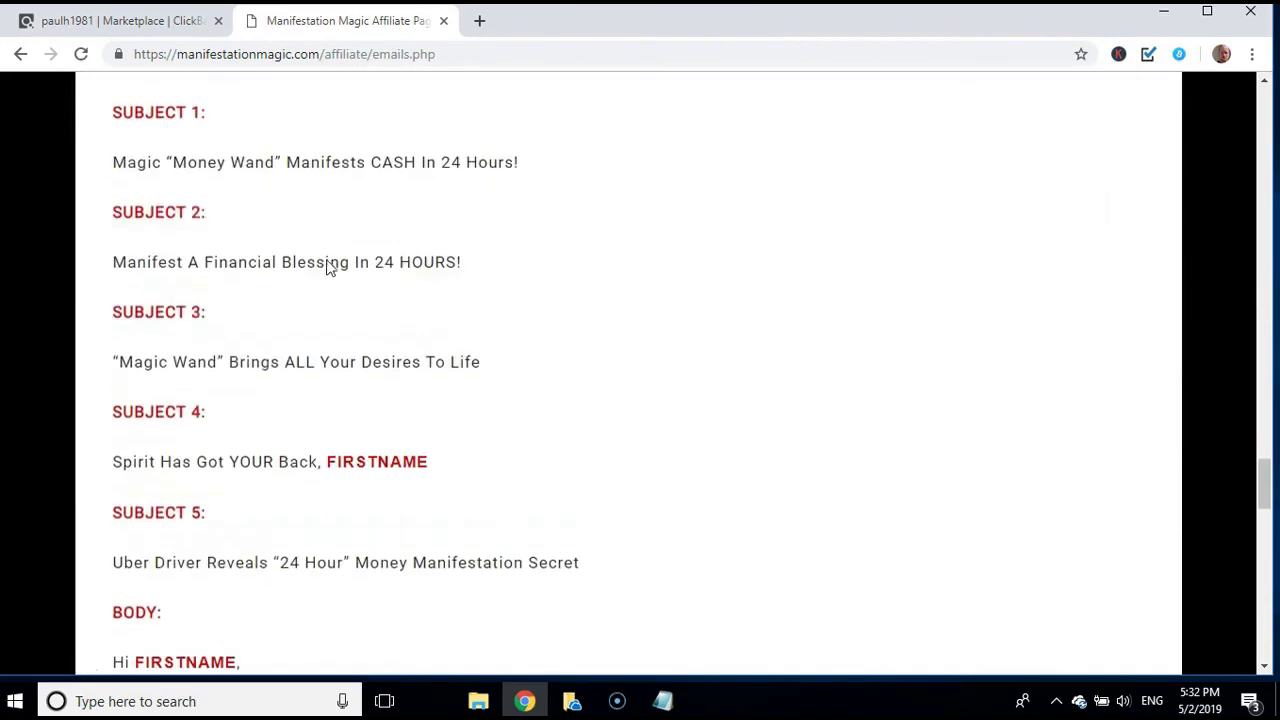
scroll(327, 260, up, 1)
scroll(327, 260, up, 10)
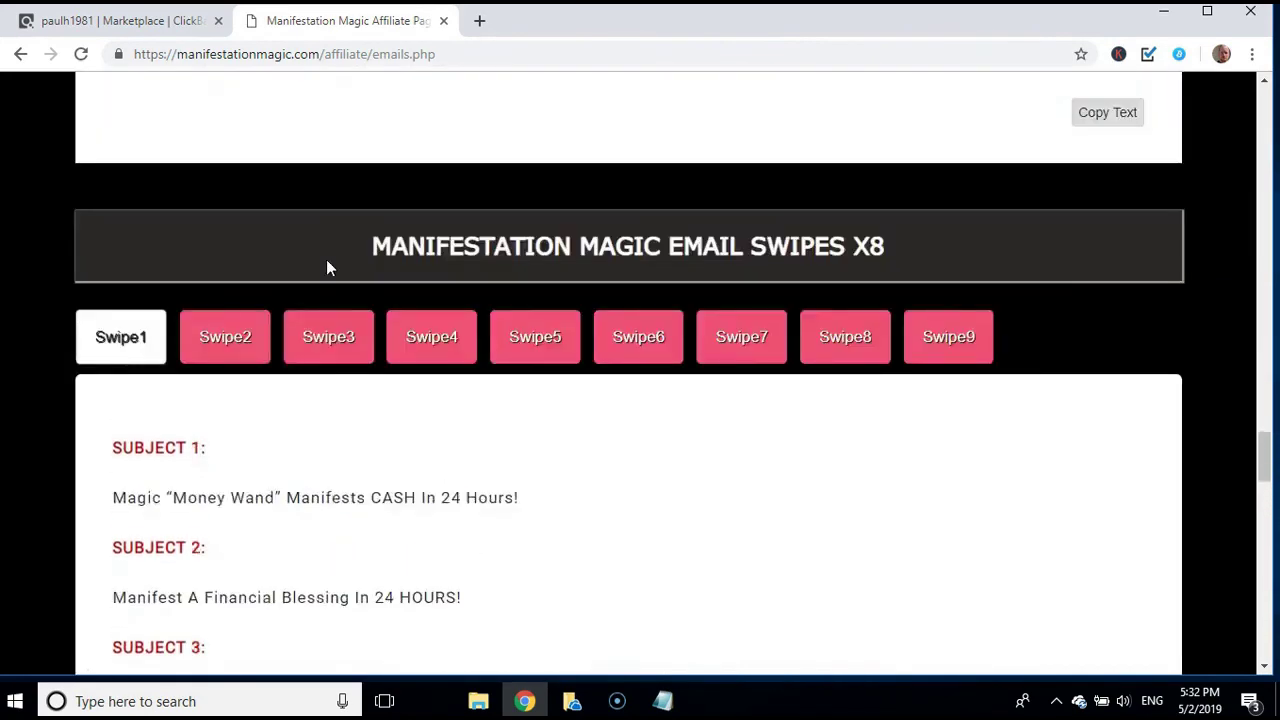
scroll(326, 266, up, 18)
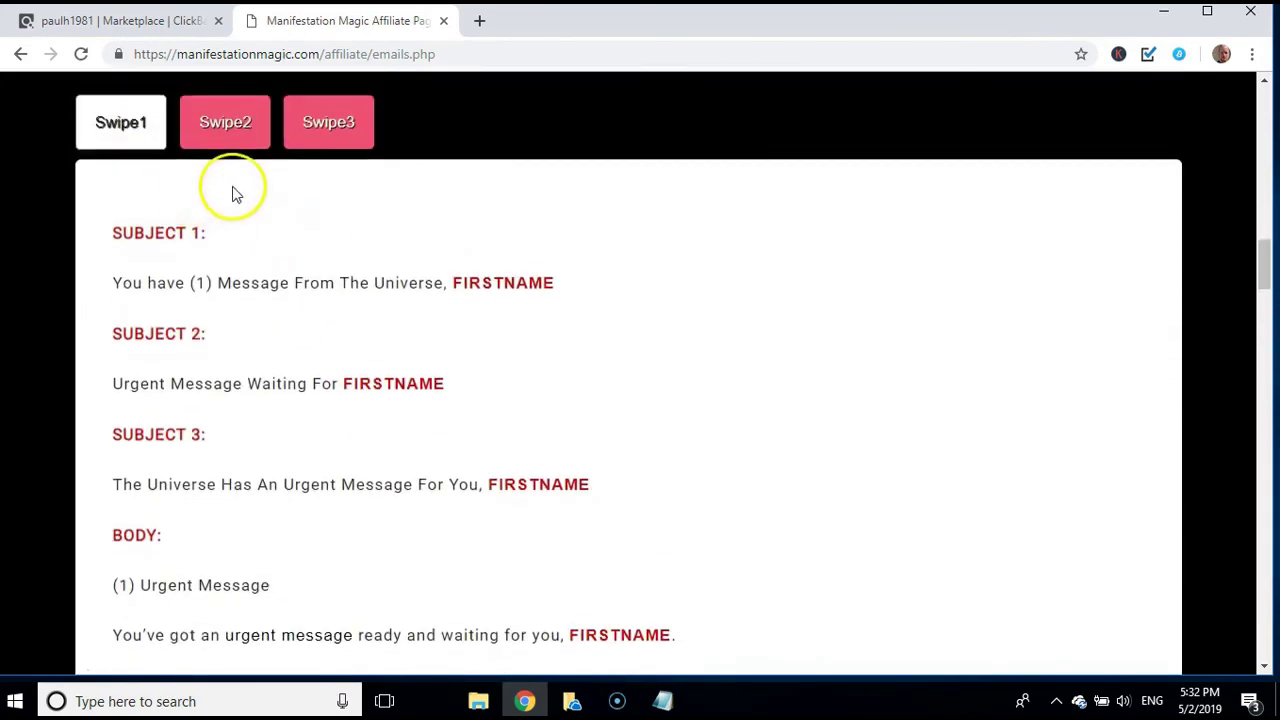
scroll(369, 165, down, 18)
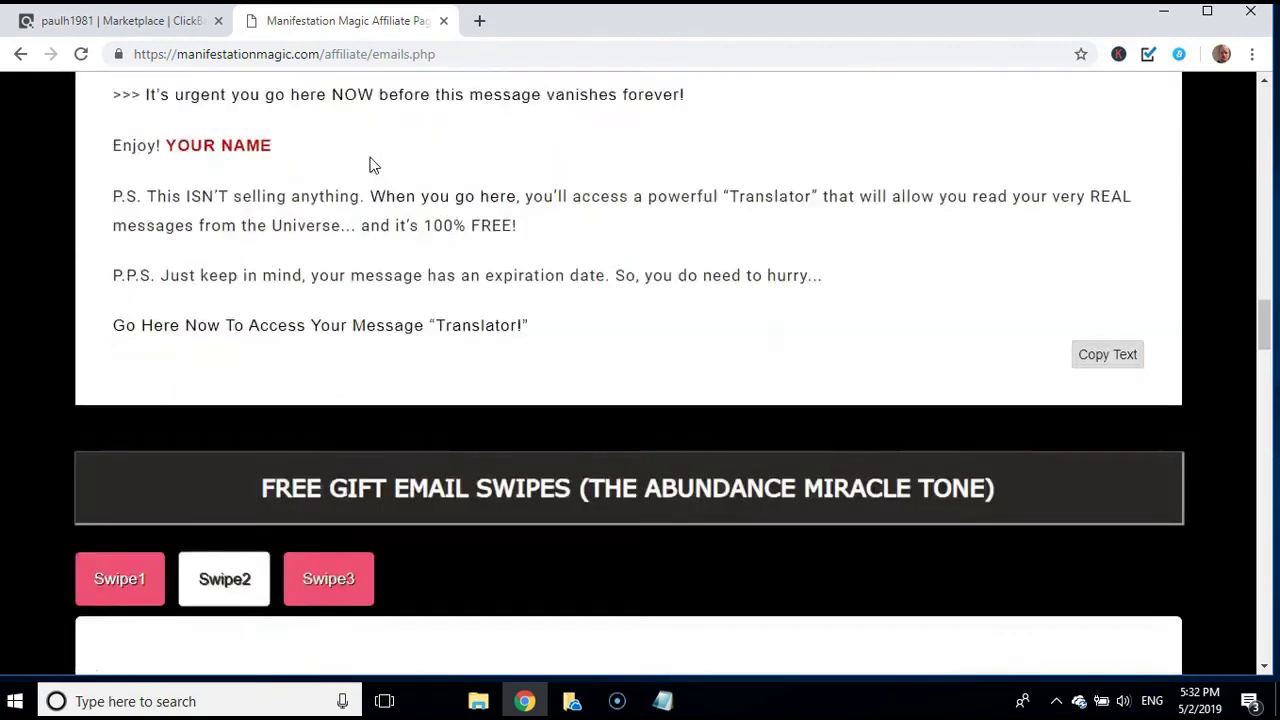
scroll(371, 163, up, 1)
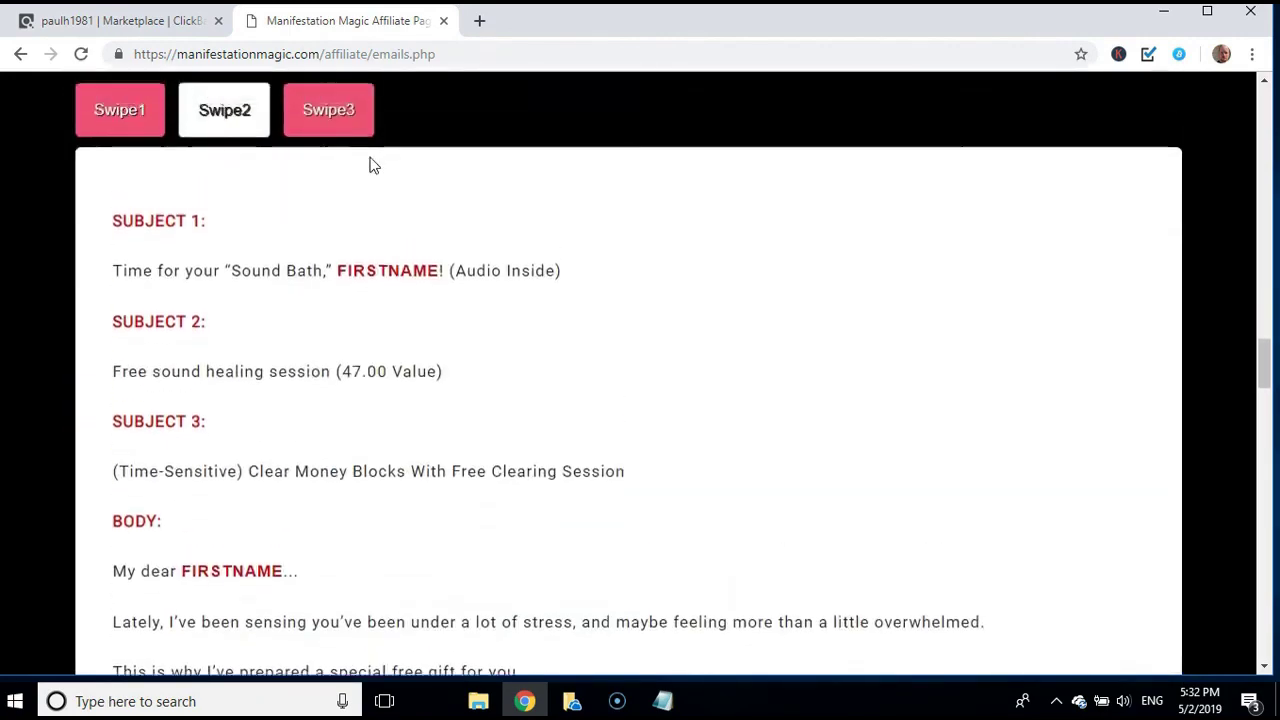
scroll(447, 253, down, 15)
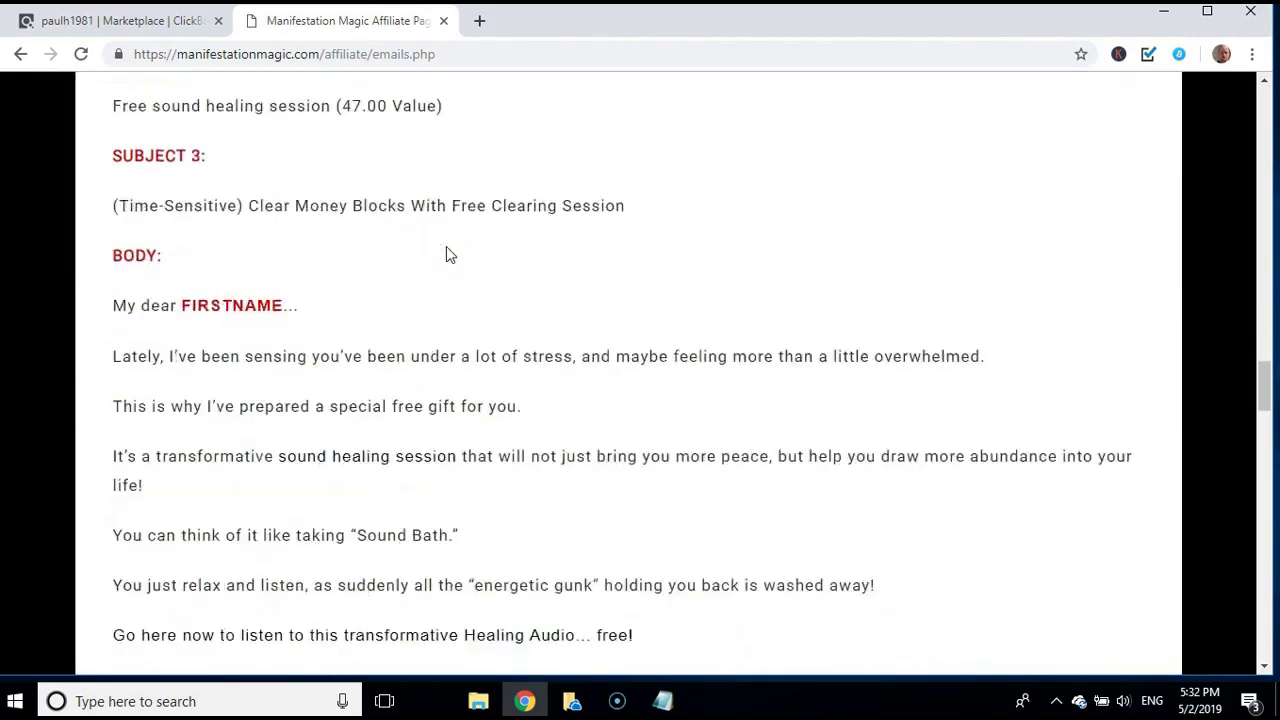
scroll(446, 252, down, 1)
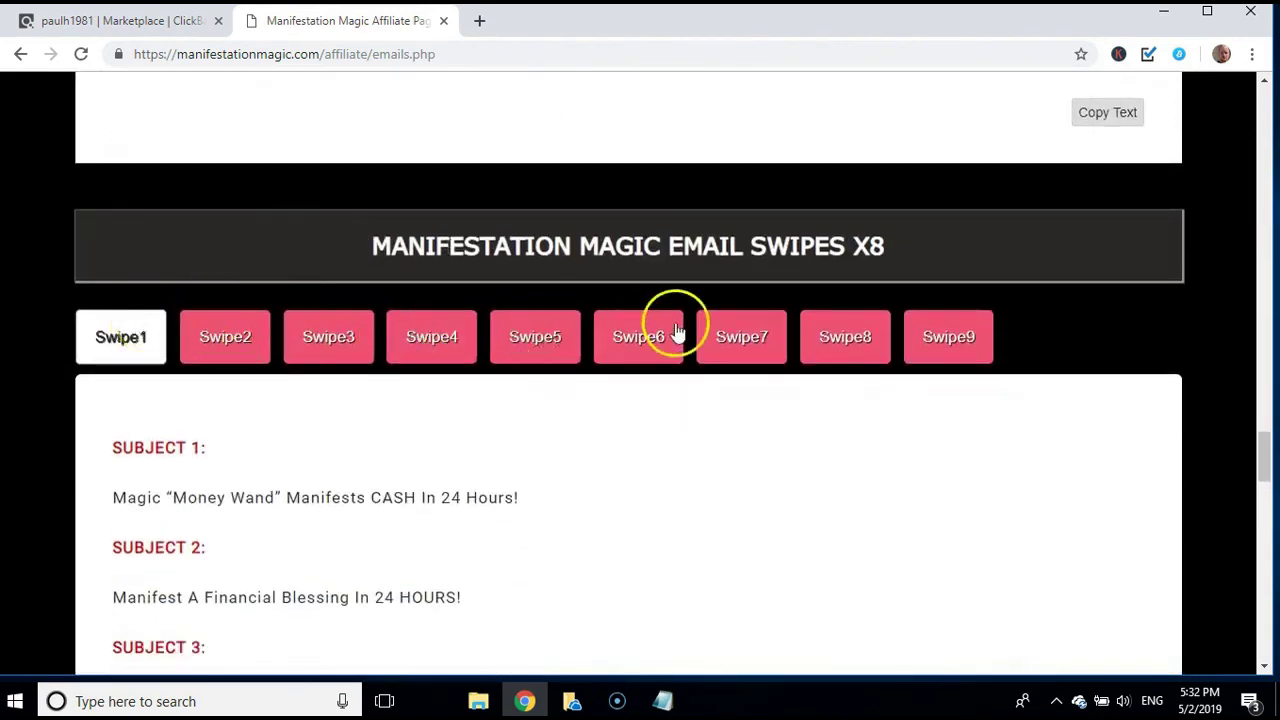
Read the Manifestation Magic Swipe1 subject lines and body, plus the instructions for sending the e-mails in the following swipe section
scroll(650, 450, down, 5)
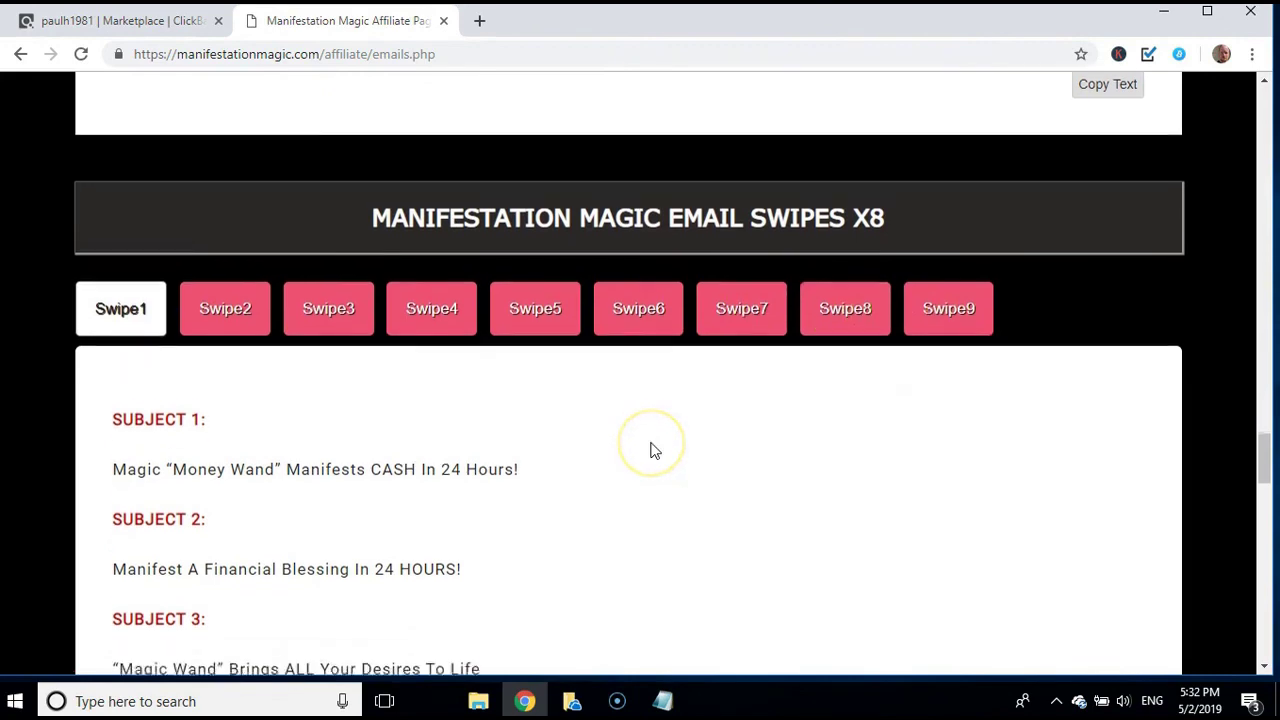
scroll(650, 450, down, 4)
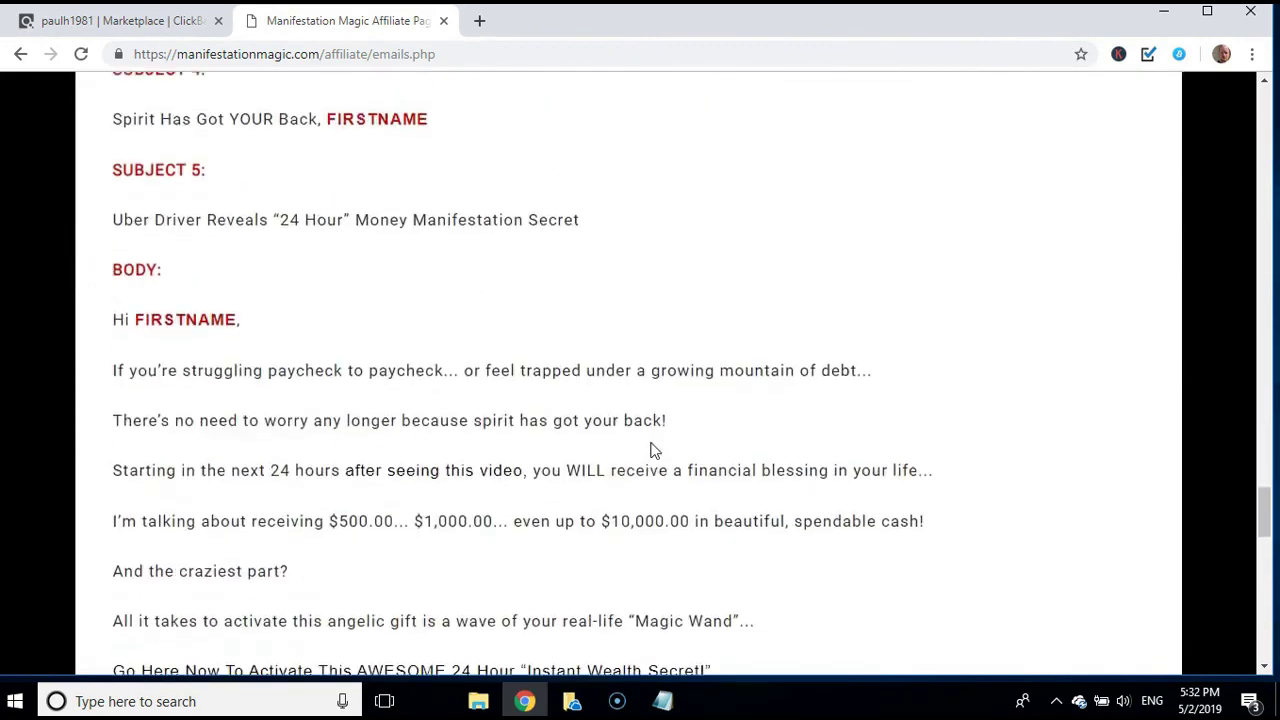
scroll(650, 450, down, 4)
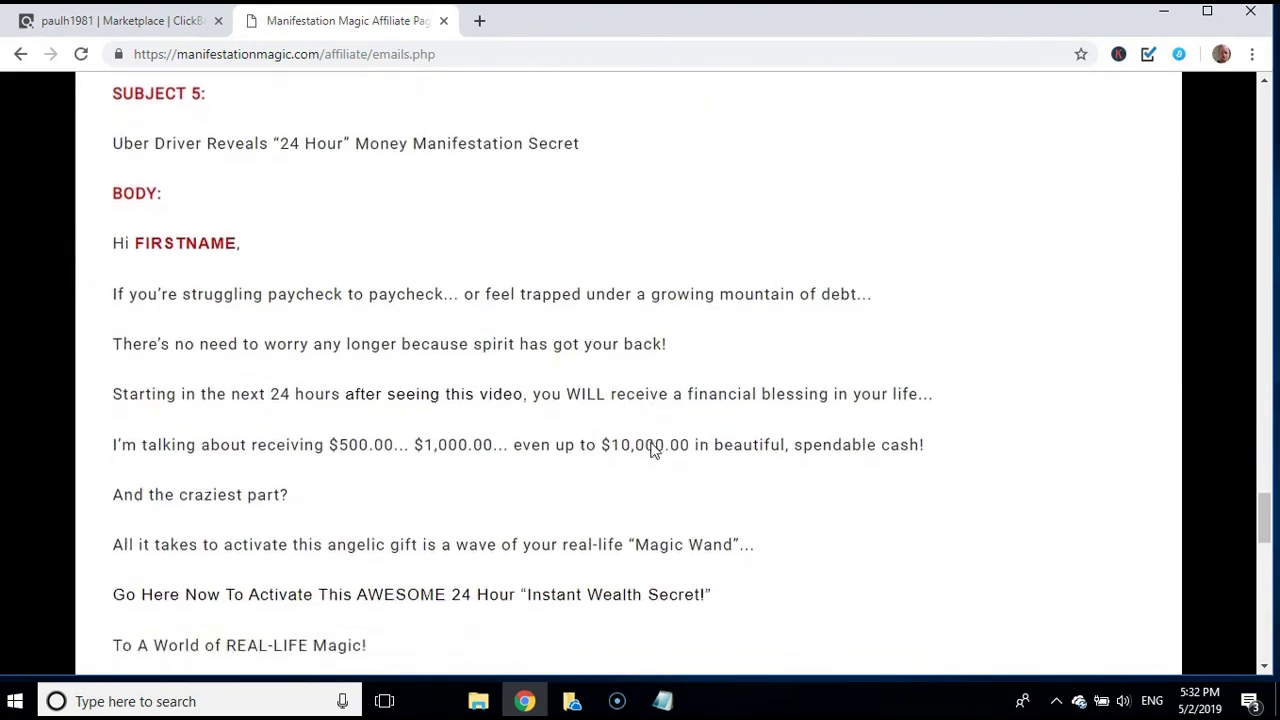
scroll(650, 450, down, 6)
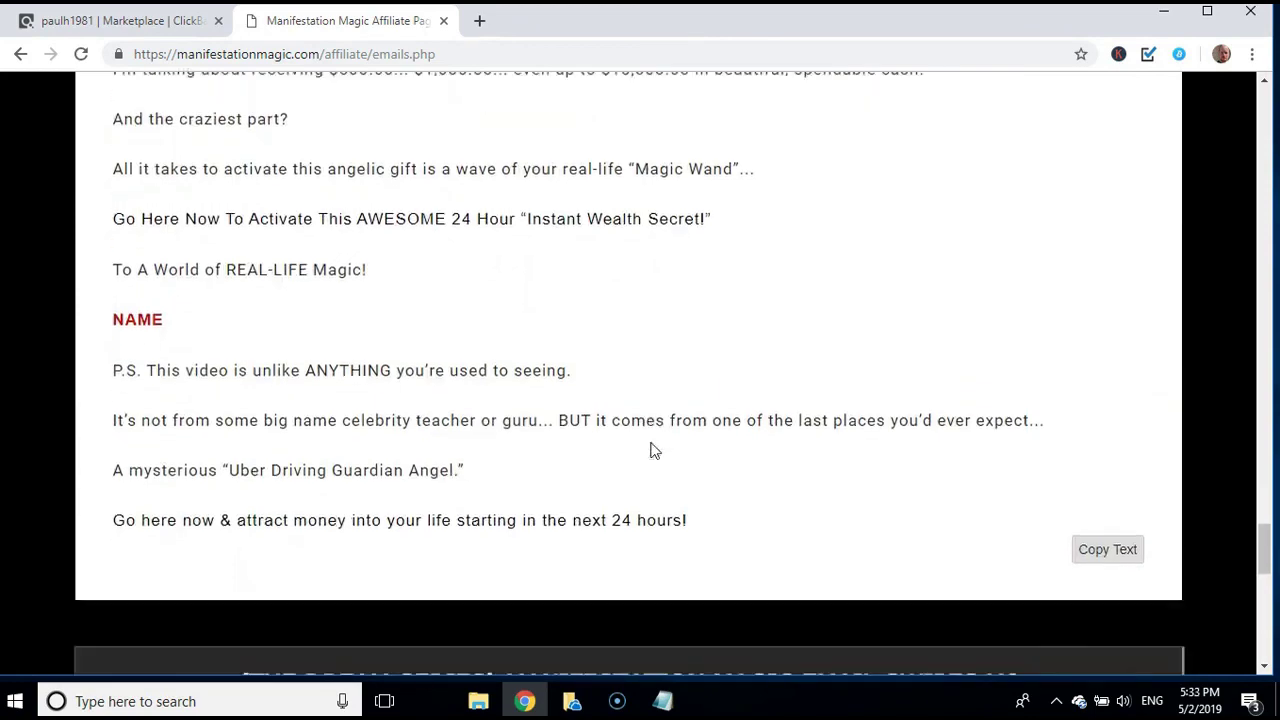
scroll(650, 450, down, 1)
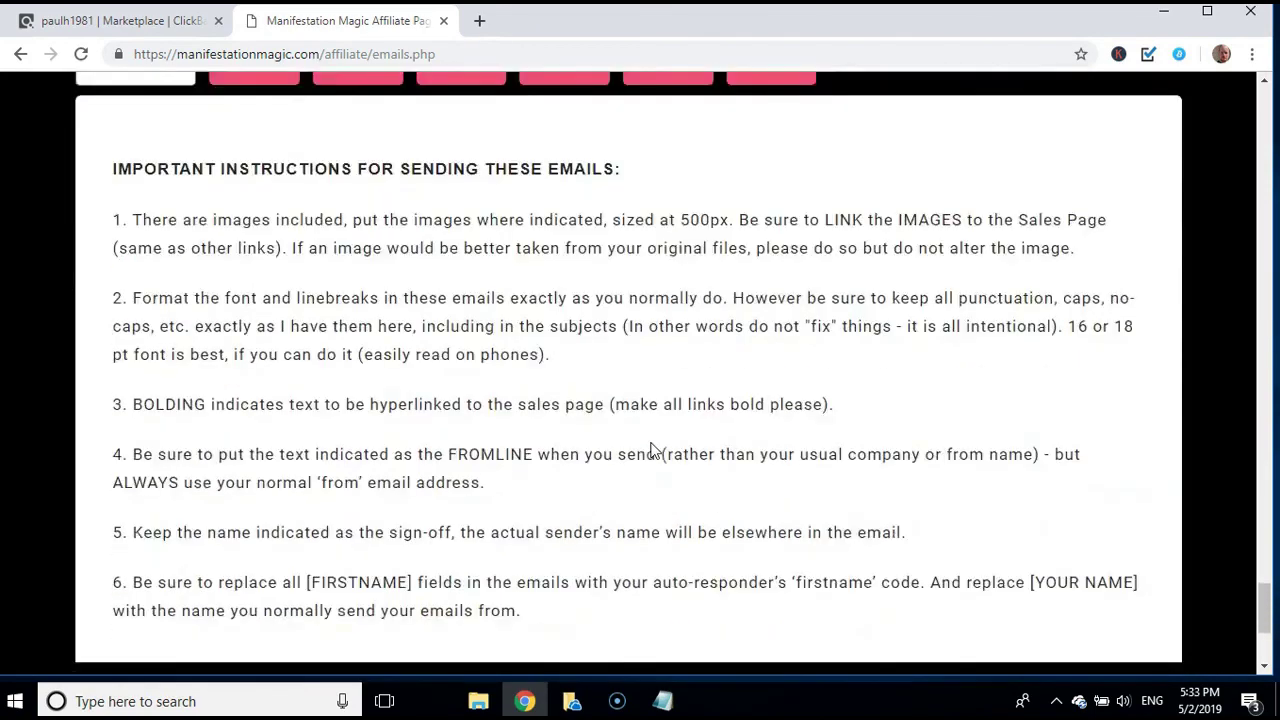
scroll(650, 450, up, 7)
scroll(650, 450, up, 1)
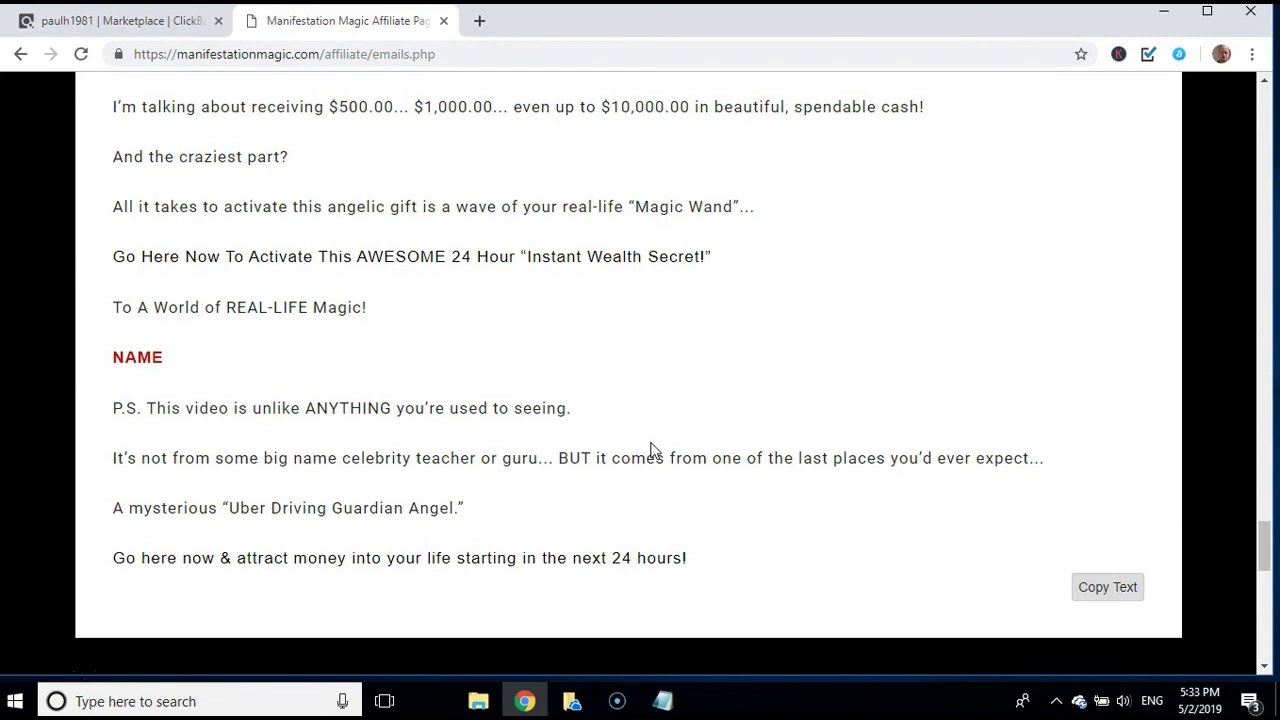
Return to the ClickBank marketplace and review the first offers listed under Spirituality, New Age & Alternative Beliefs
click(178, 24)
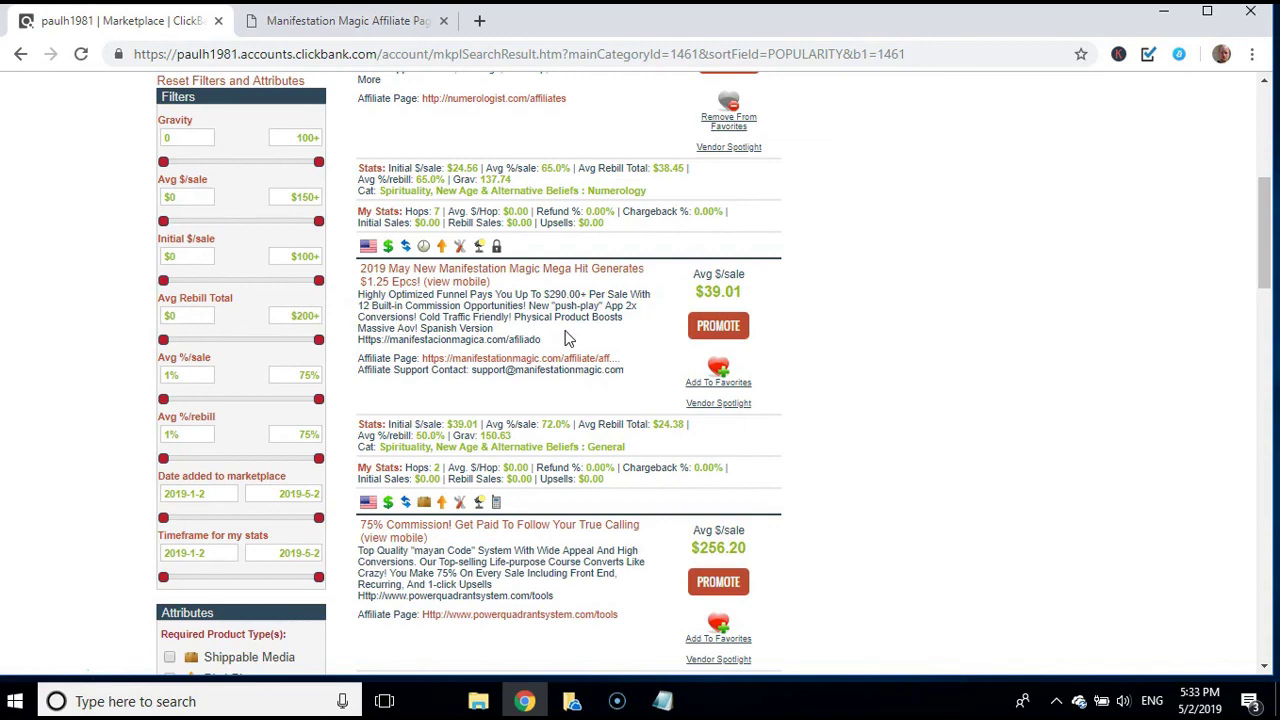
scroll(566, 335, up, 1)
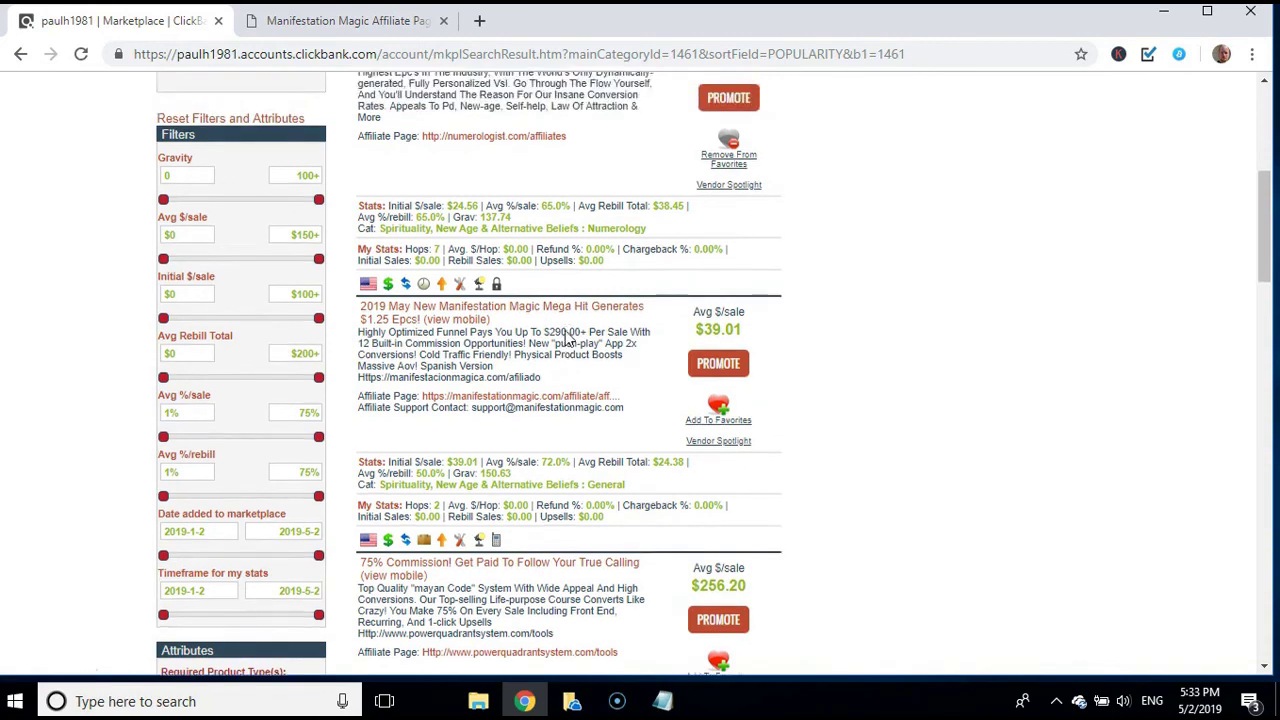
scroll(566, 330, up, 2)
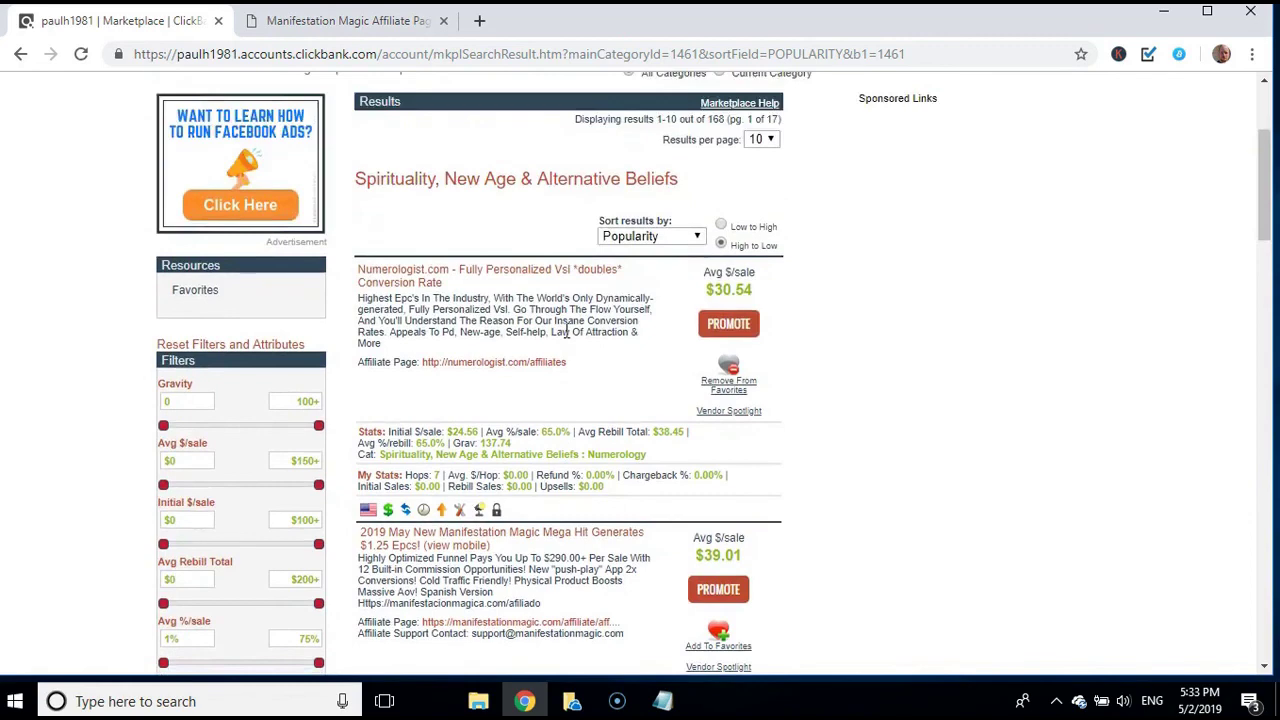
scroll(566, 331, up, 1)
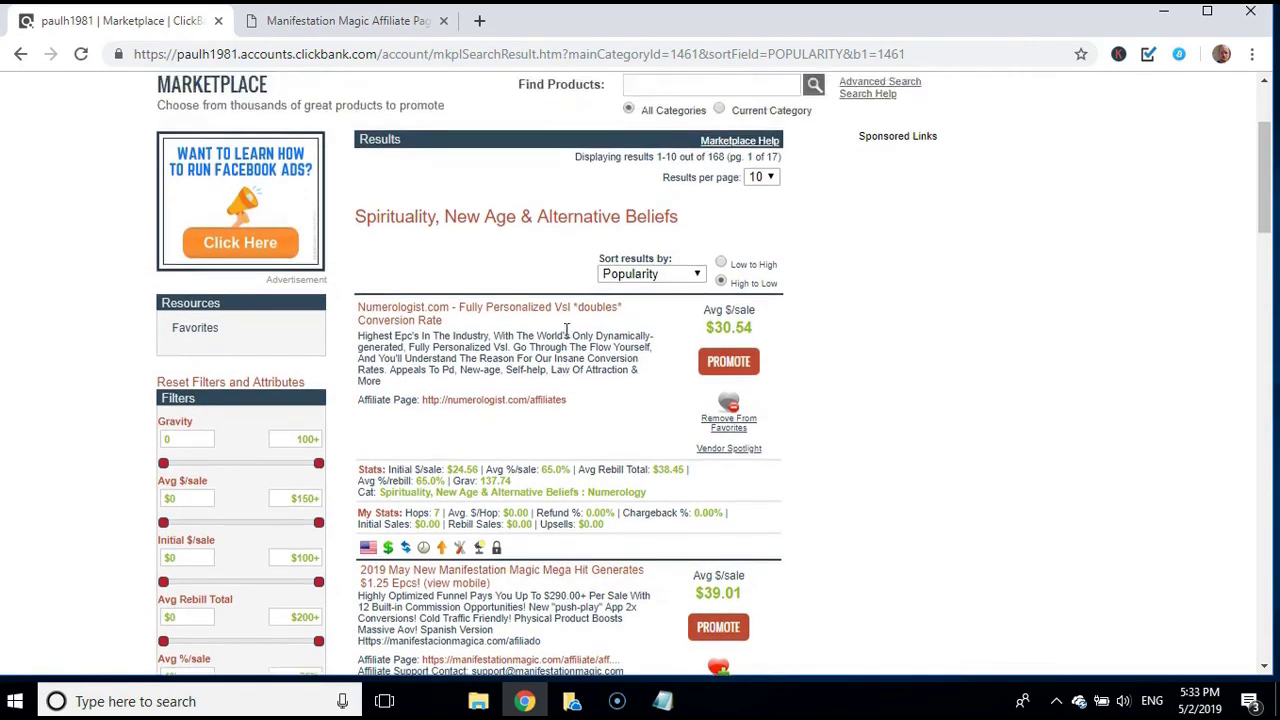